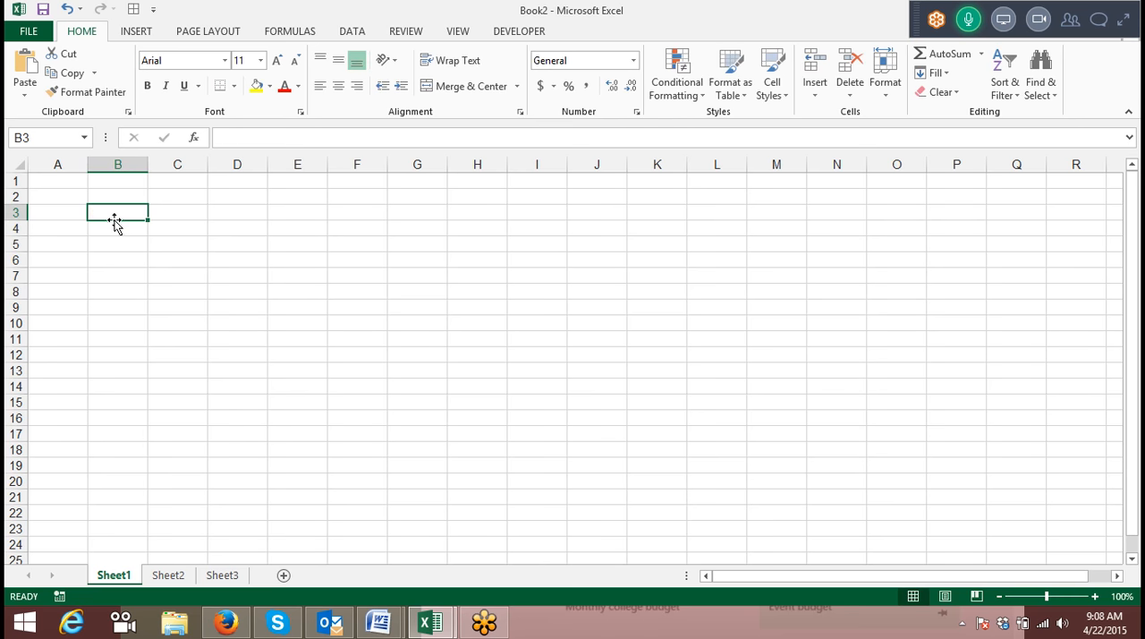
# Start sharing the screen in the GoToMeeting session.
pyautogui.click(1006, 28)
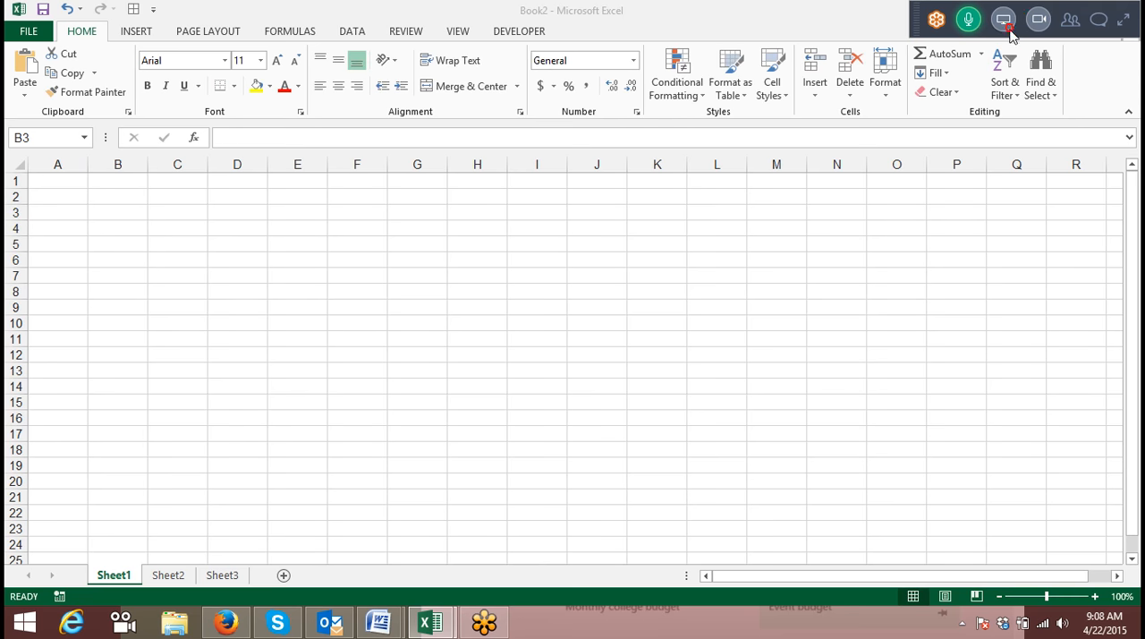
pyautogui.click(1005, 24)
pyautogui.click(1006, 25)
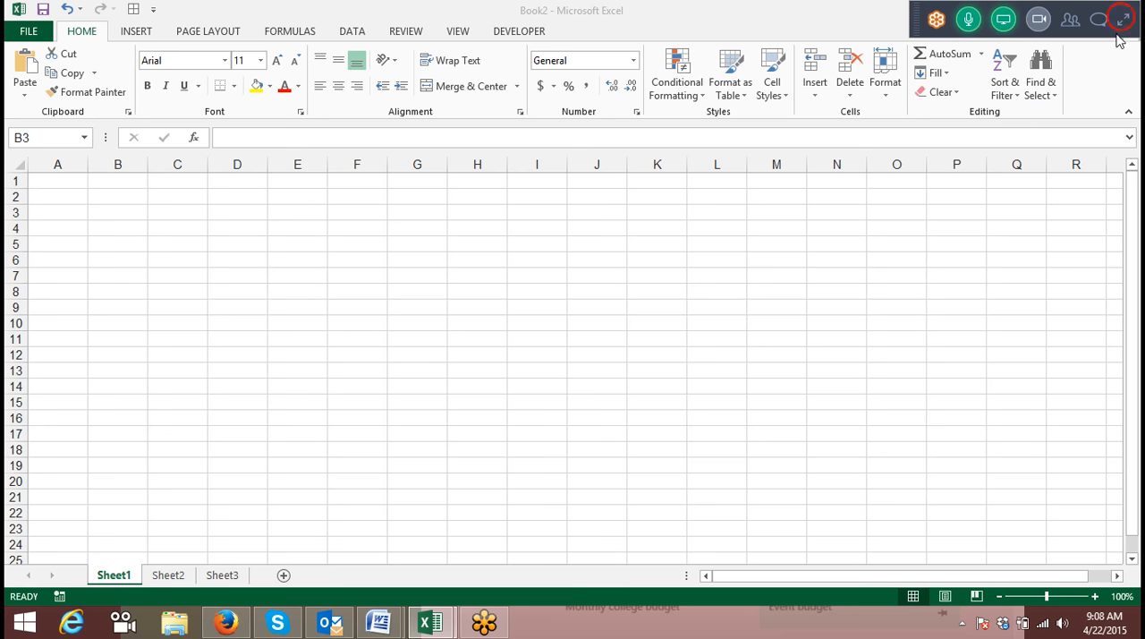
# Expand the GoToMeeting controls, start recording the meeting, and collapse the controls again.
pyautogui.click(960, 623)
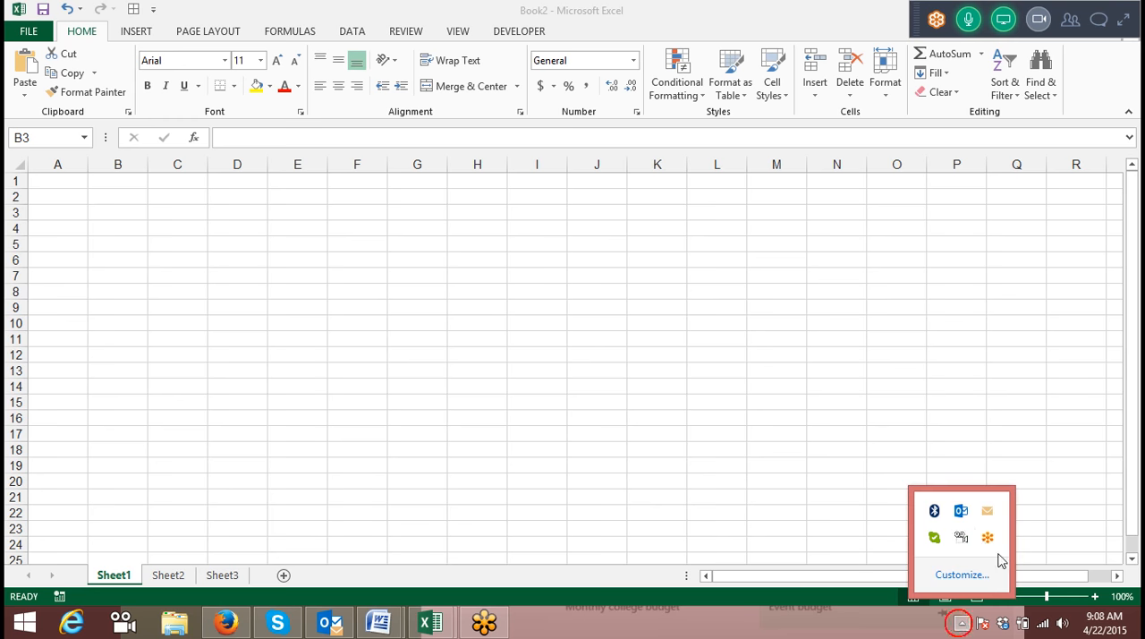
pyautogui.click(1125, 22)
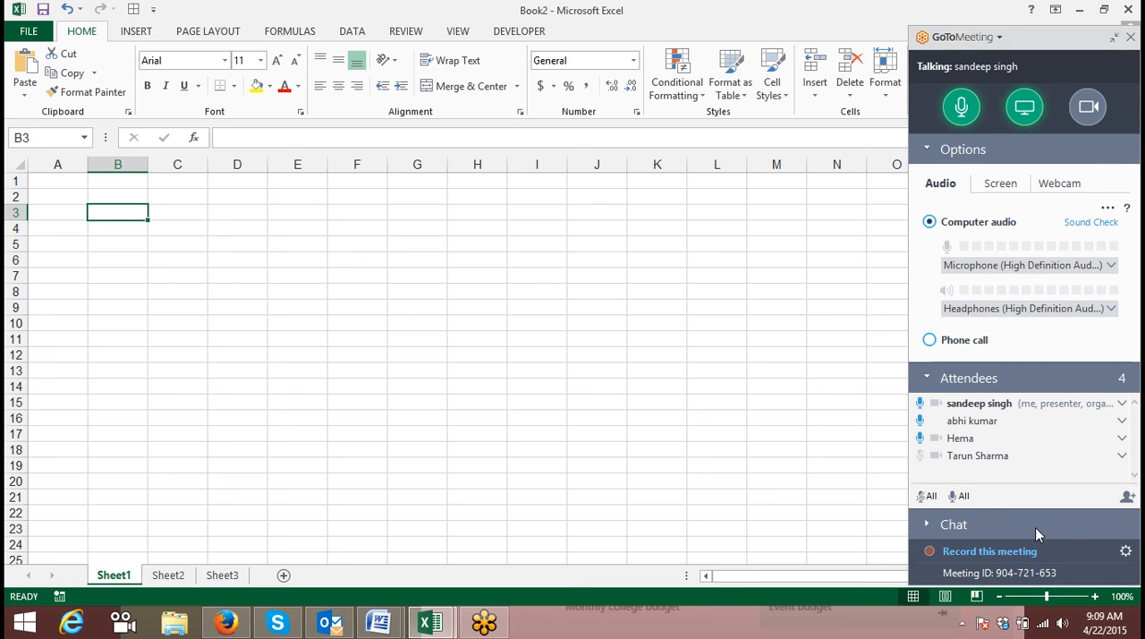
pyautogui.click(931, 553)
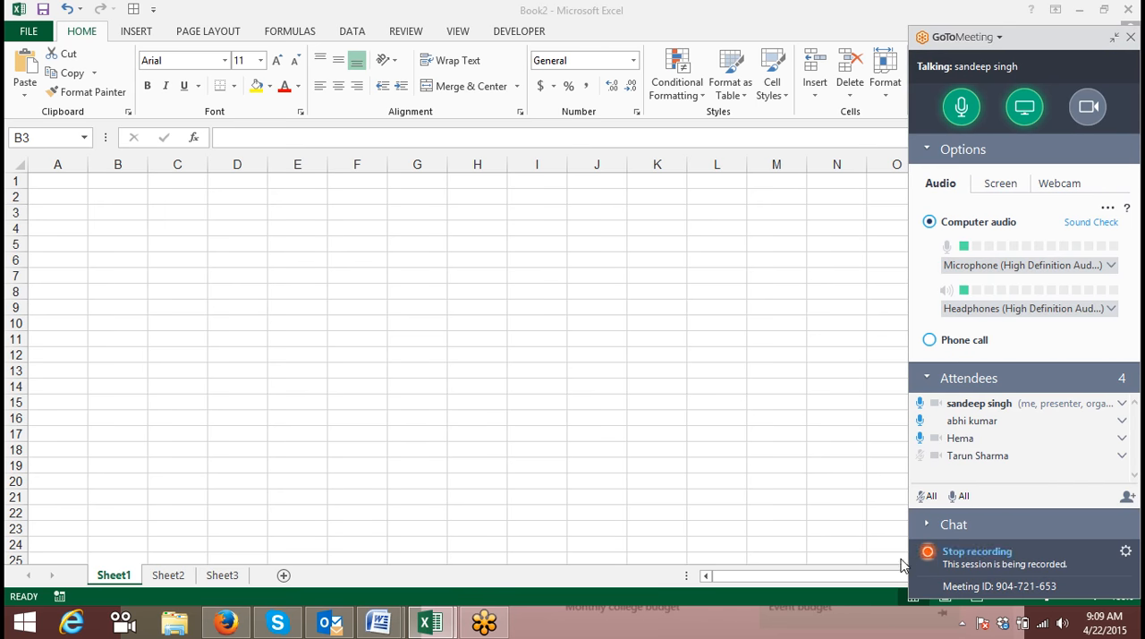
pyautogui.click(779, 353)
pyautogui.click(1115, 32)
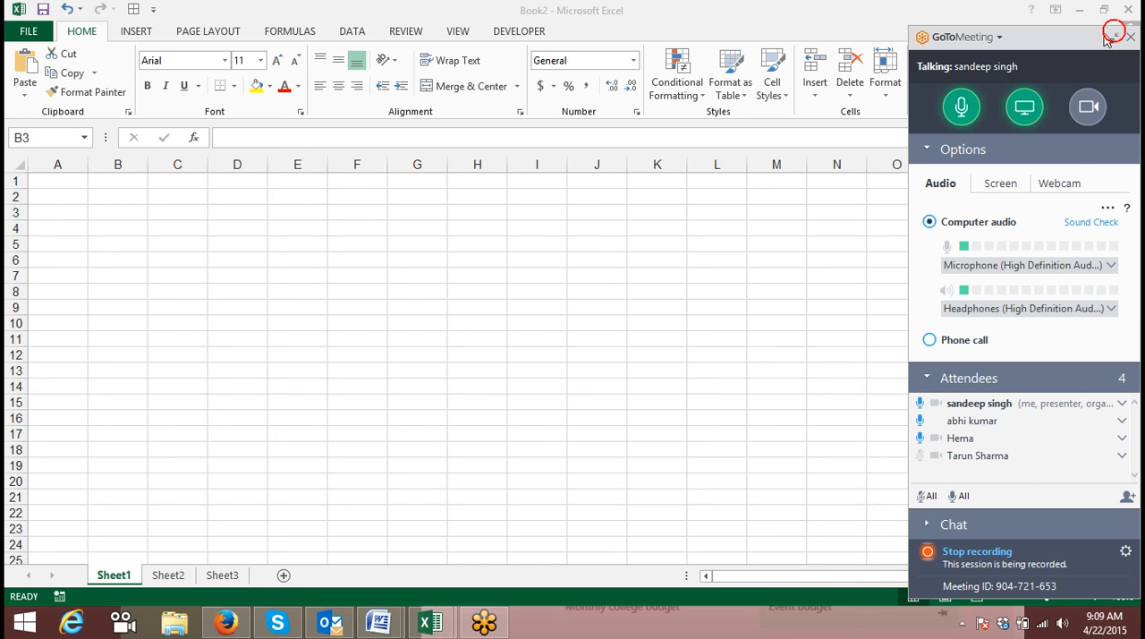
pyautogui.click(151, 223)
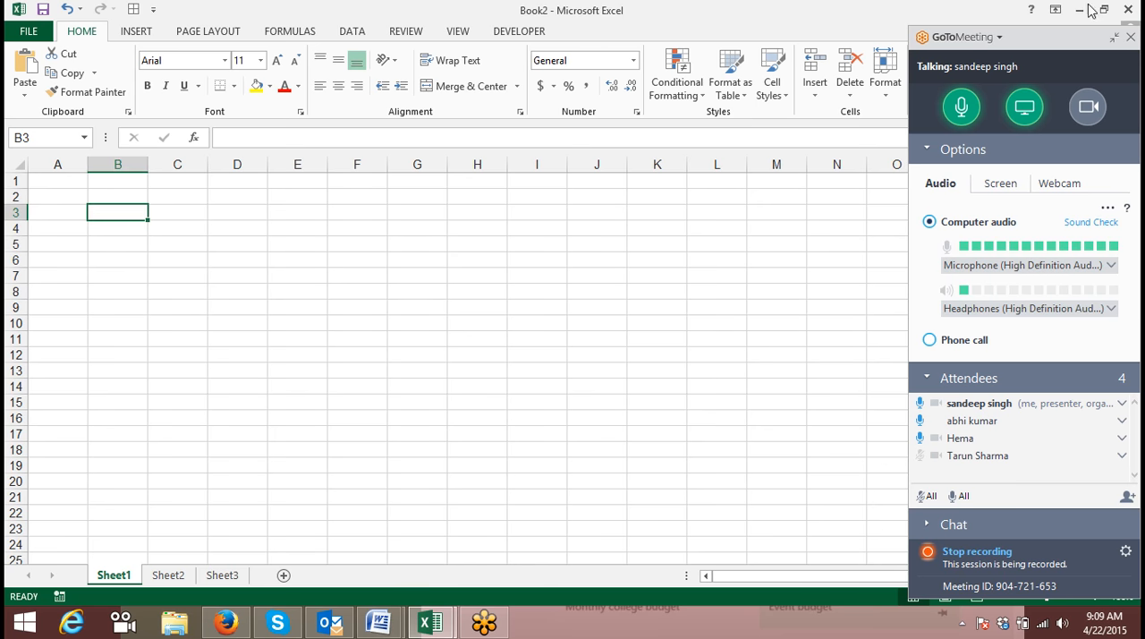
pyautogui.click(1111, 38)
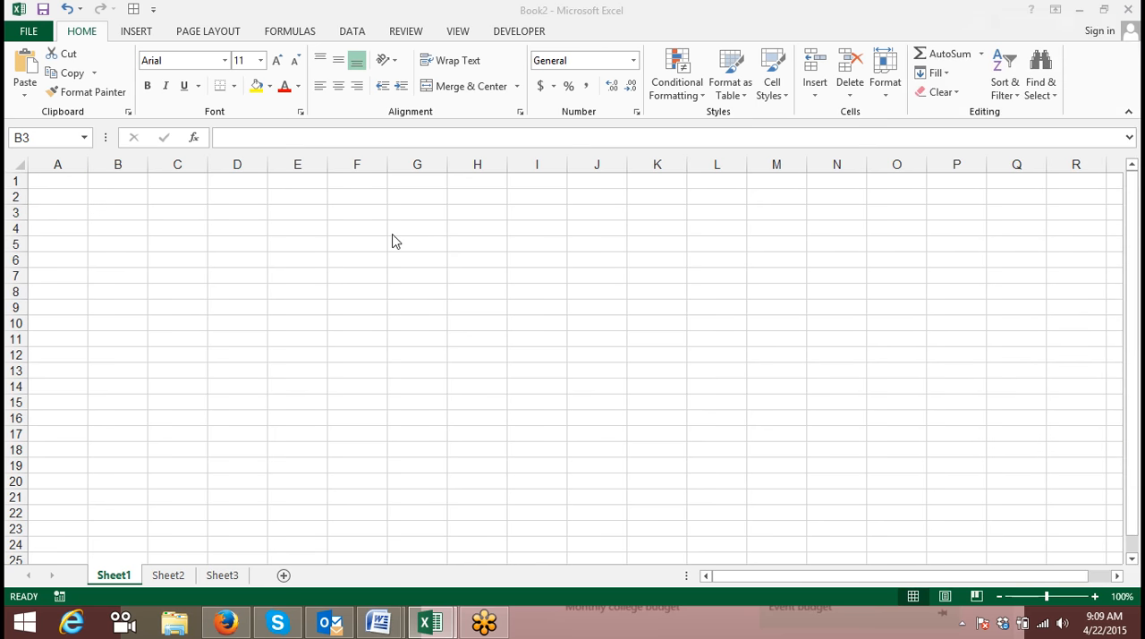
# Enter the label Start in B4, the date 4/1 in C4 and the current date 4/22/2015 in D4.
pyautogui.click(182, 270)
pyautogui.click(133, 234)
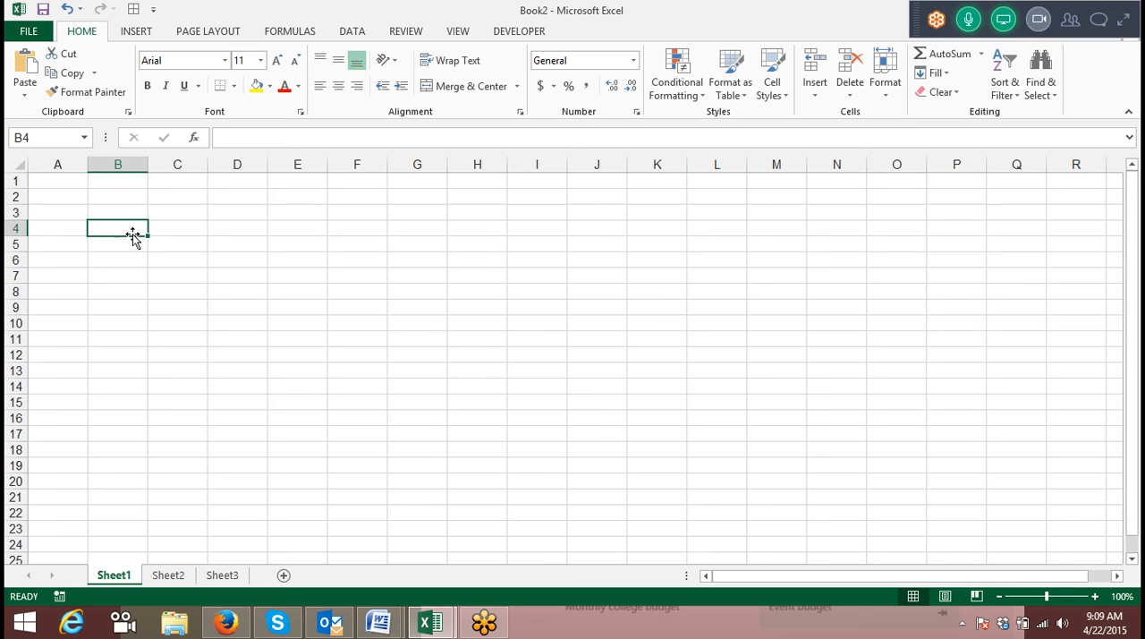
pyautogui.write('Start')
pyautogui.press('Tab')
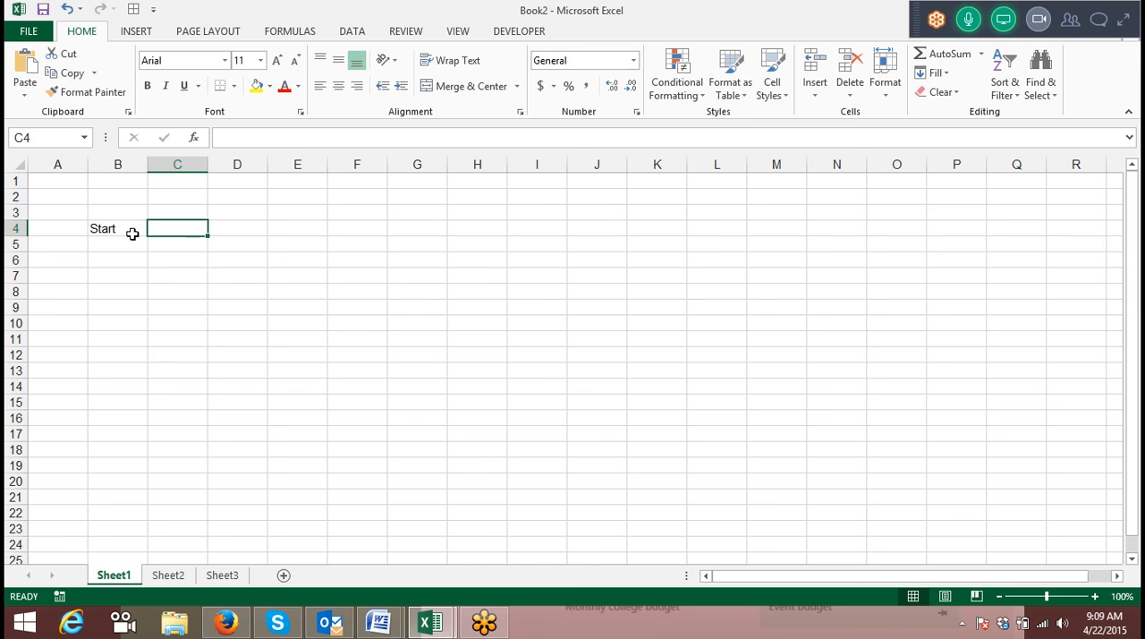
pyautogui.write('4/1')
pyautogui.press('Tab')
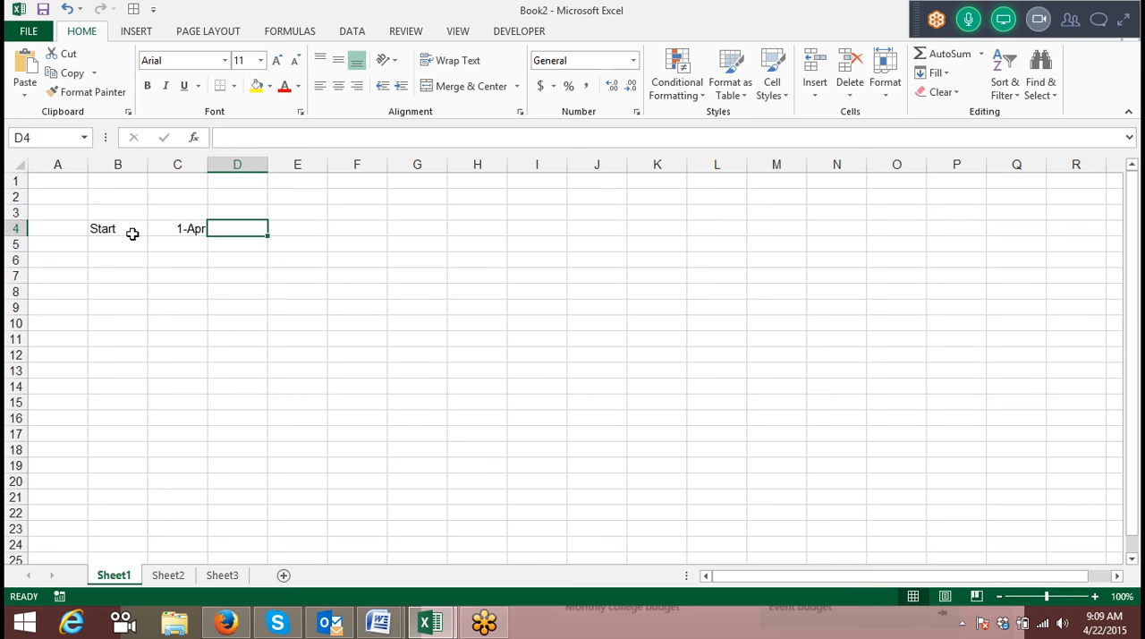
pyautogui.hotkey('ctrl', ';')
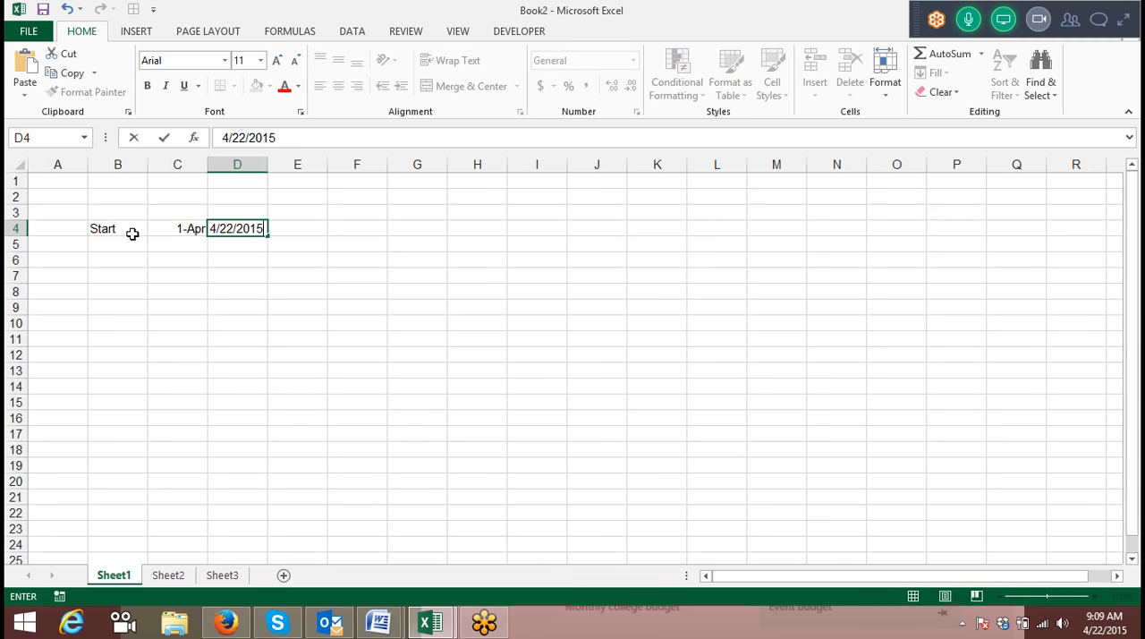
pyautogui.press('Tab')
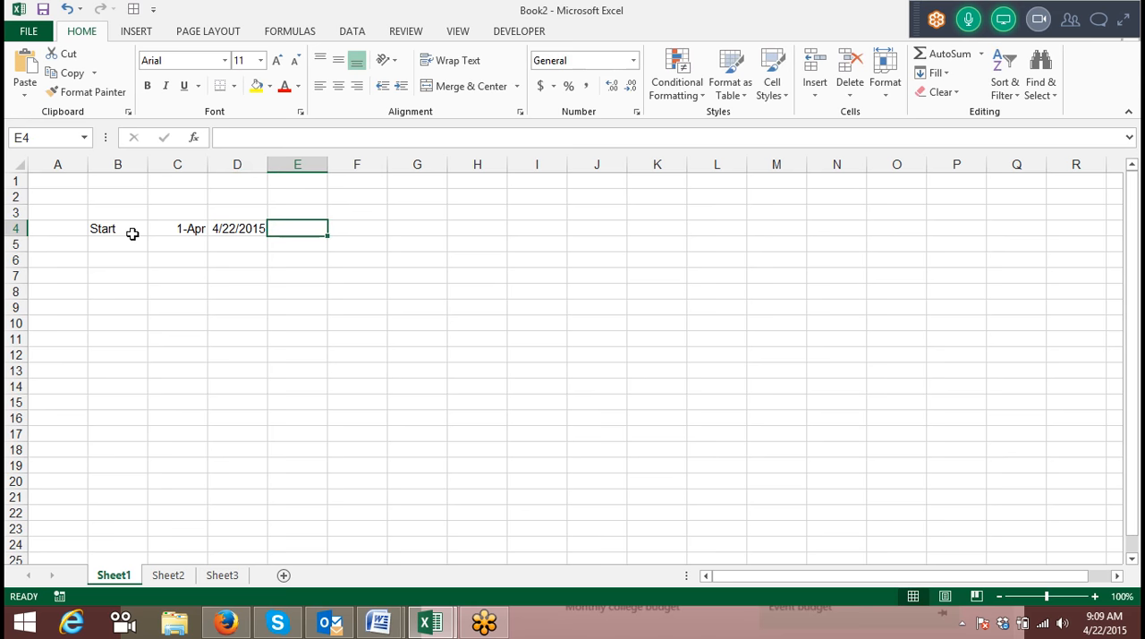
# Calculate the calendar days between the two dates in E4 with the formula =D4-C4.
pyautogui.write('=')
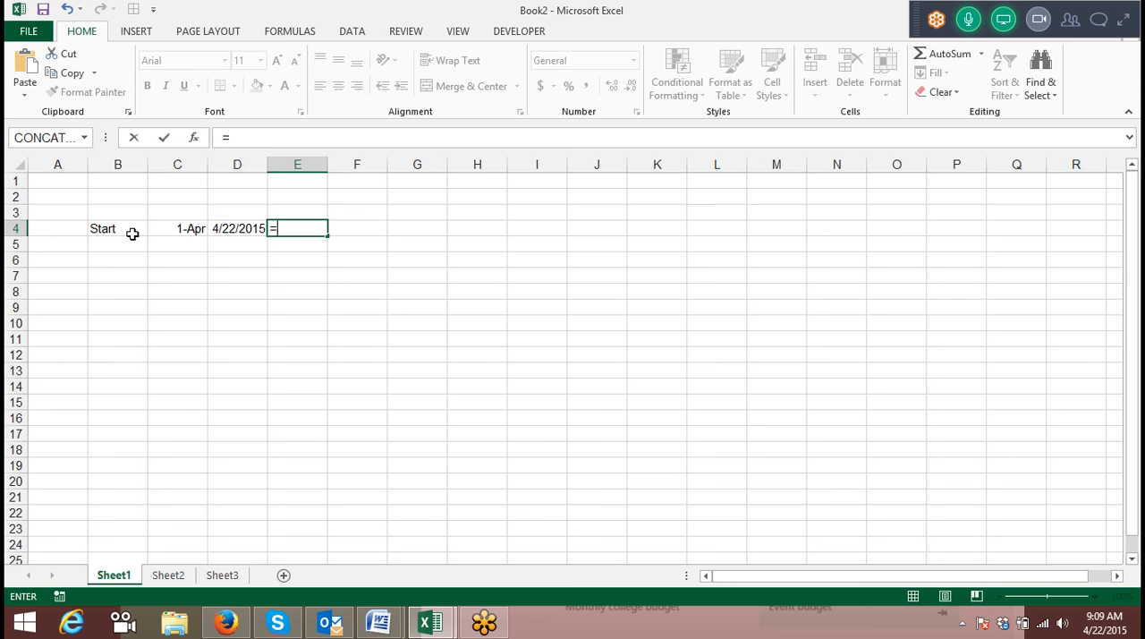
pyautogui.press('Left')
pyautogui.write('-')
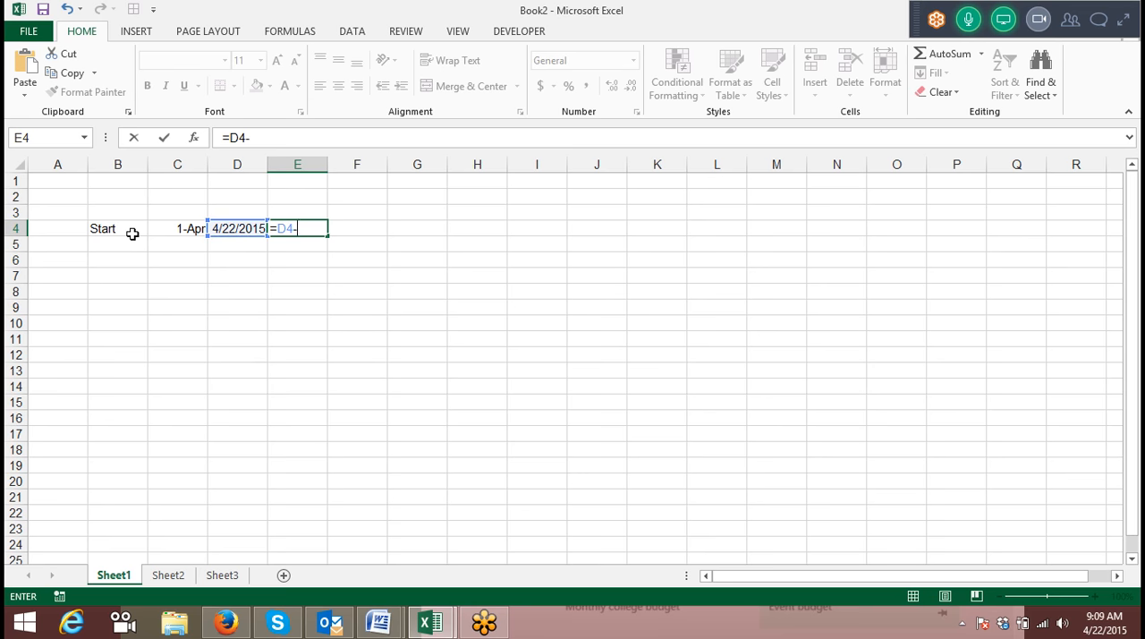
pyautogui.press('Left')
pyautogui.press('Left')
pyautogui.press('Return')
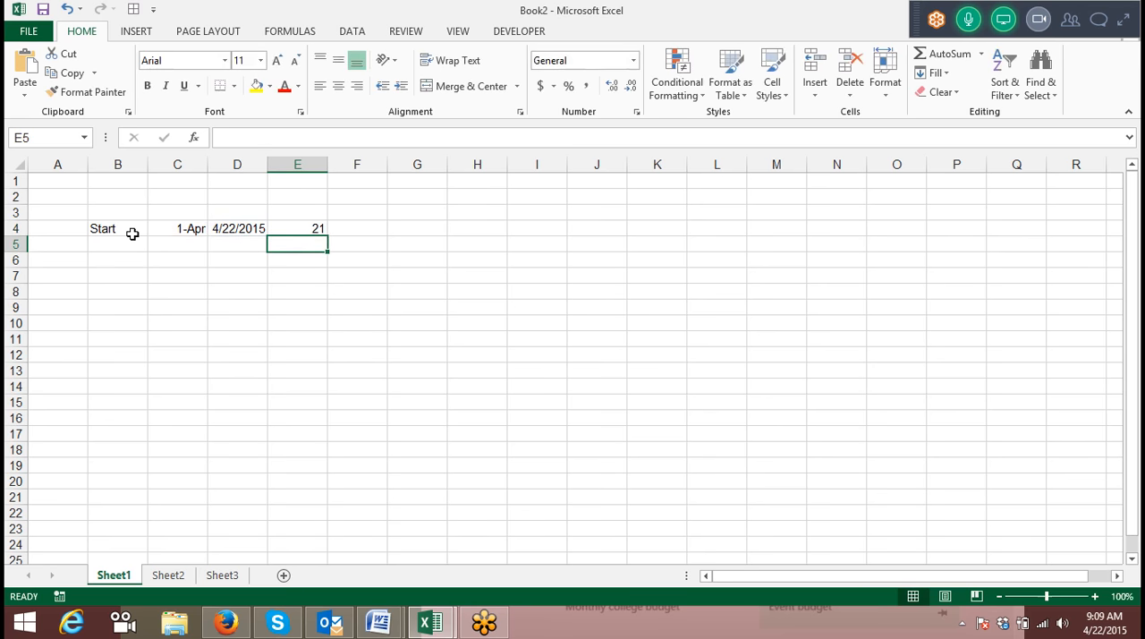
# Calculate the working days between the two dates in F4 with the formula =NETWORKDAYS(C4,D4).
pyautogui.press('Up')
pyautogui.press('Right')
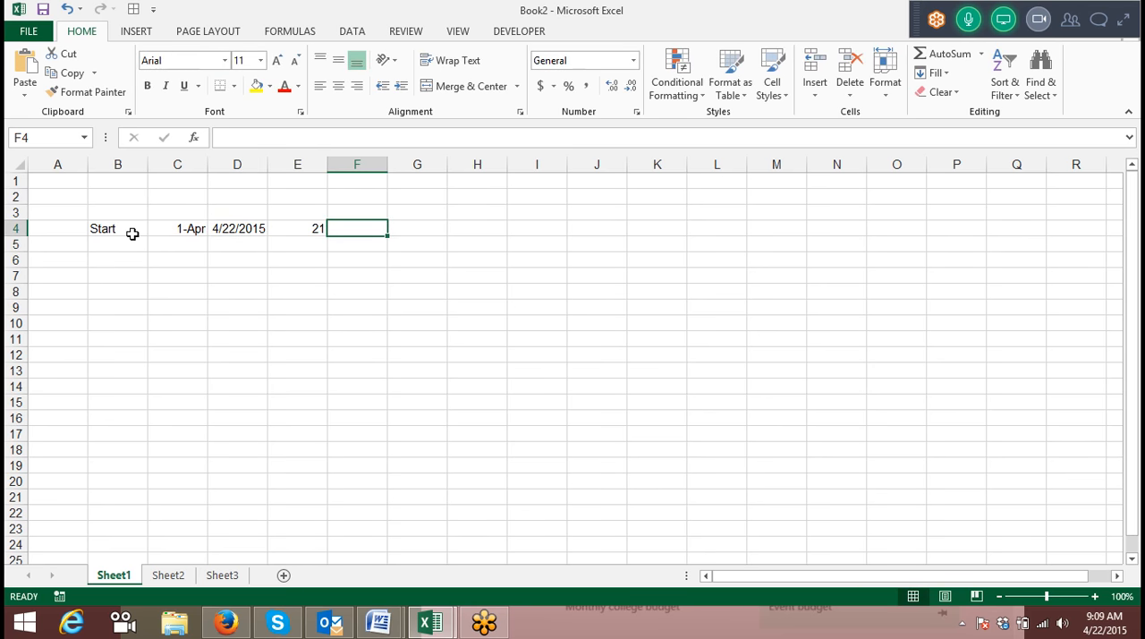
pyautogui.write('=')
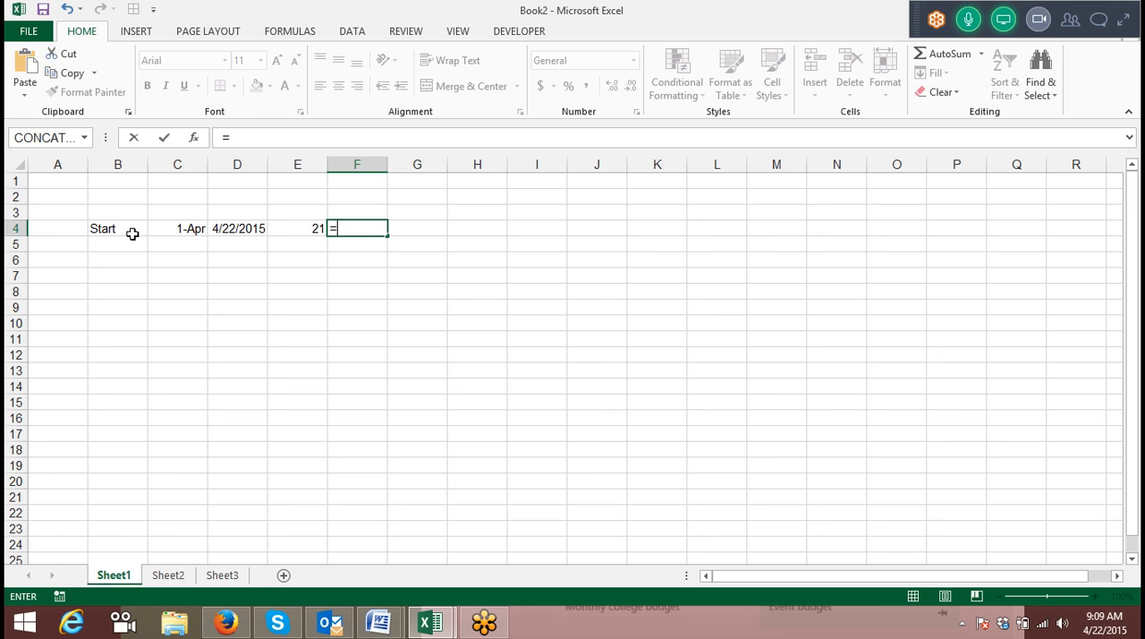
pyautogui.write('ne')
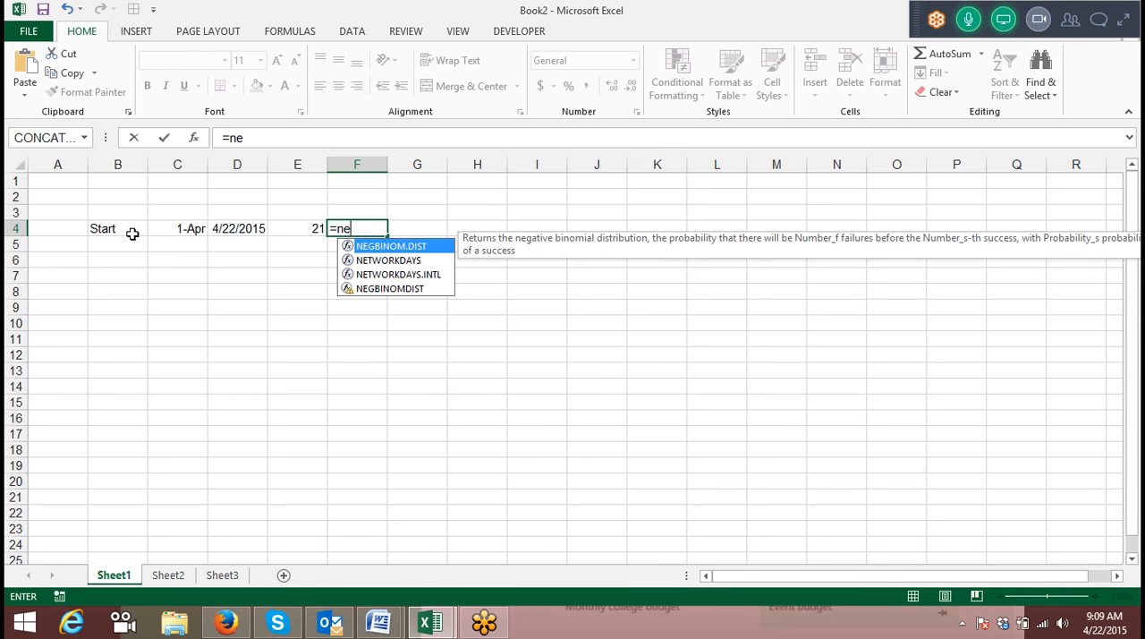
pyautogui.write('t')
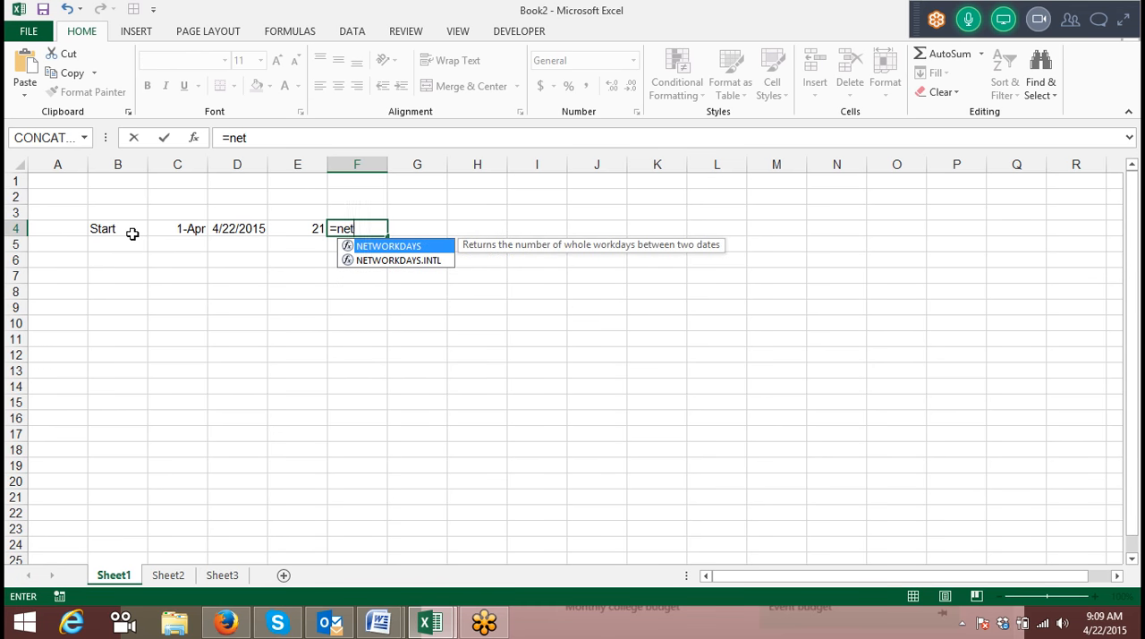
pyautogui.press('Tab')
pyautogui.press('Left')
pyautogui.press('Left')
pyautogui.press('Left')
pyautogui.write(',')
pyautogui.press('Left')
pyautogui.press('Left')
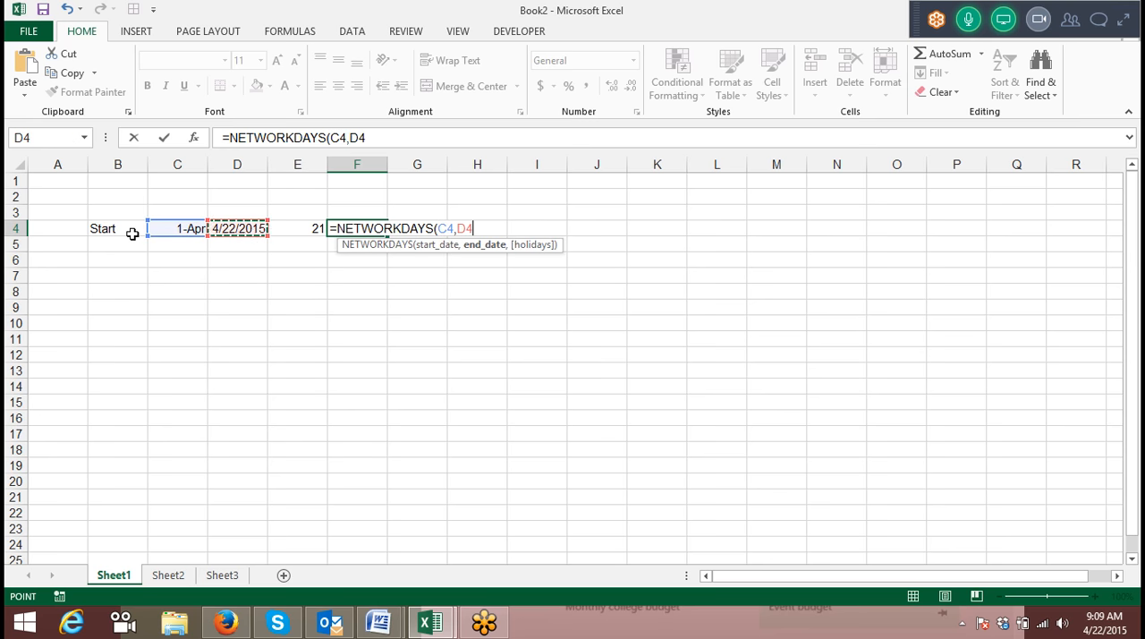
pyautogui.press('Return')
pyautogui.press('Up')
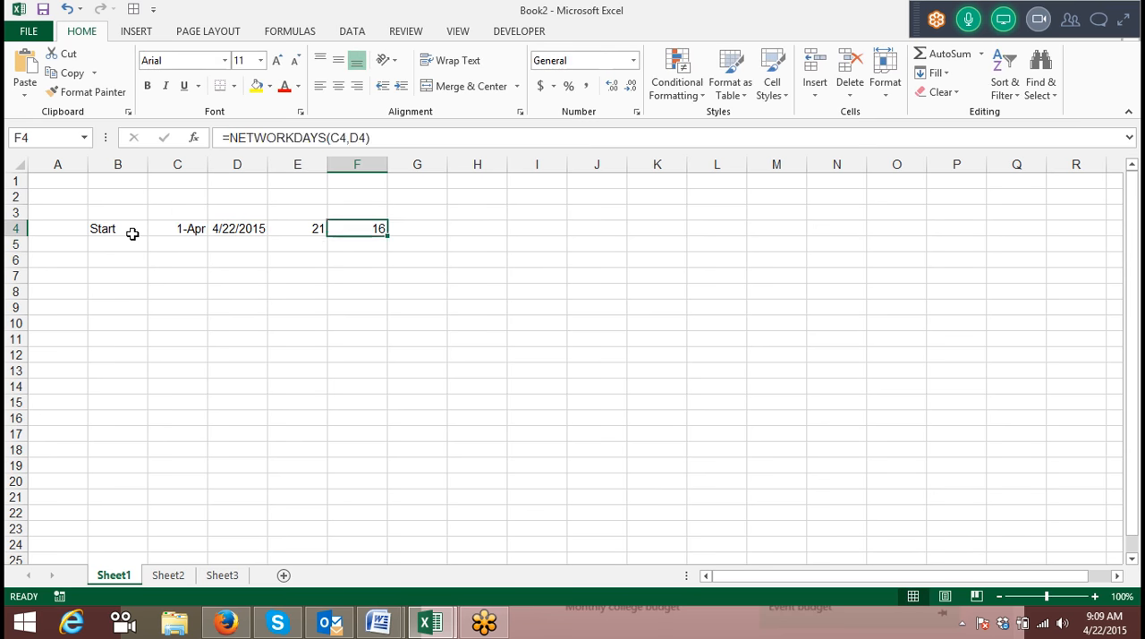
# Enter the formula =F4-E4 in G4 to compare working days with calendar days.
pyautogui.press('Right')
pyautogui.write('=')
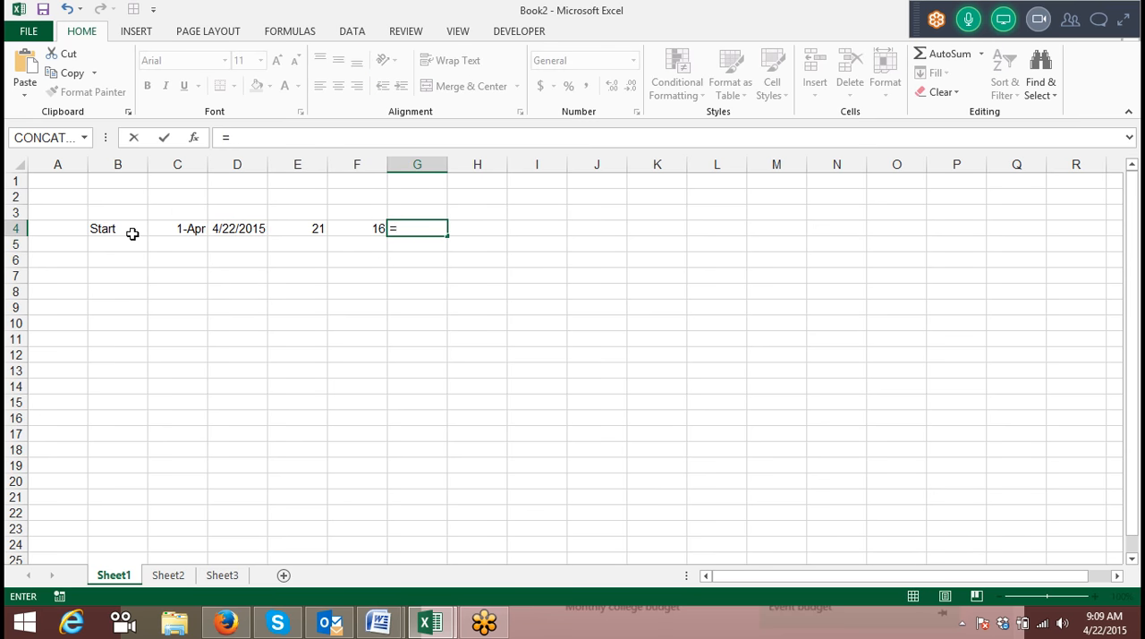
pyautogui.press('Left')
pyautogui.write('-')
pyautogui.press('Left')
pyautogui.press('Left')
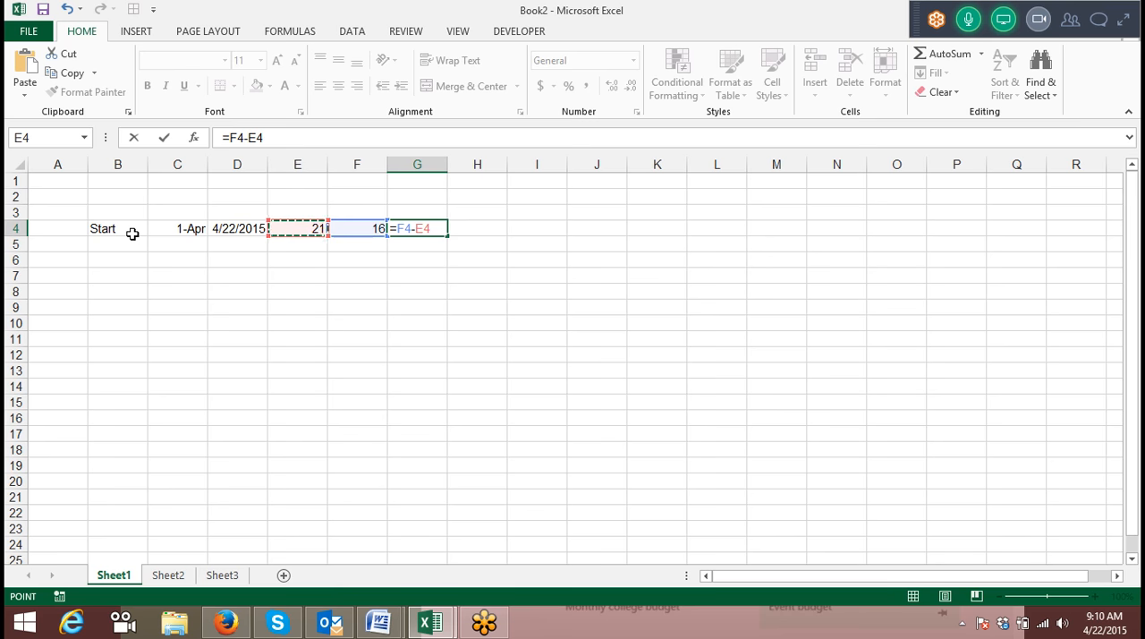
pyautogui.press('Return')
# Replace the formula in G4 with =E4-F4 to subtract the working days from the calendar days.
pyautogui.press('Up')
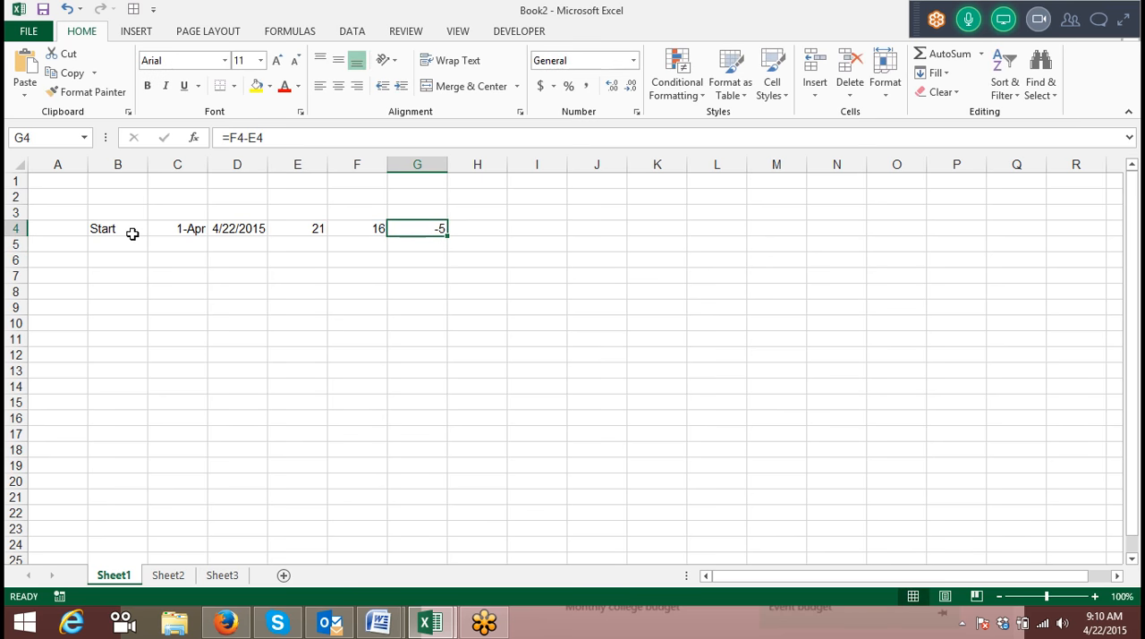
pyautogui.write('=')
pyautogui.press('Left')
pyautogui.press('Left')
pyautogui.write('-')
pyautogui.press('Left')
pyautogui.press('Return')
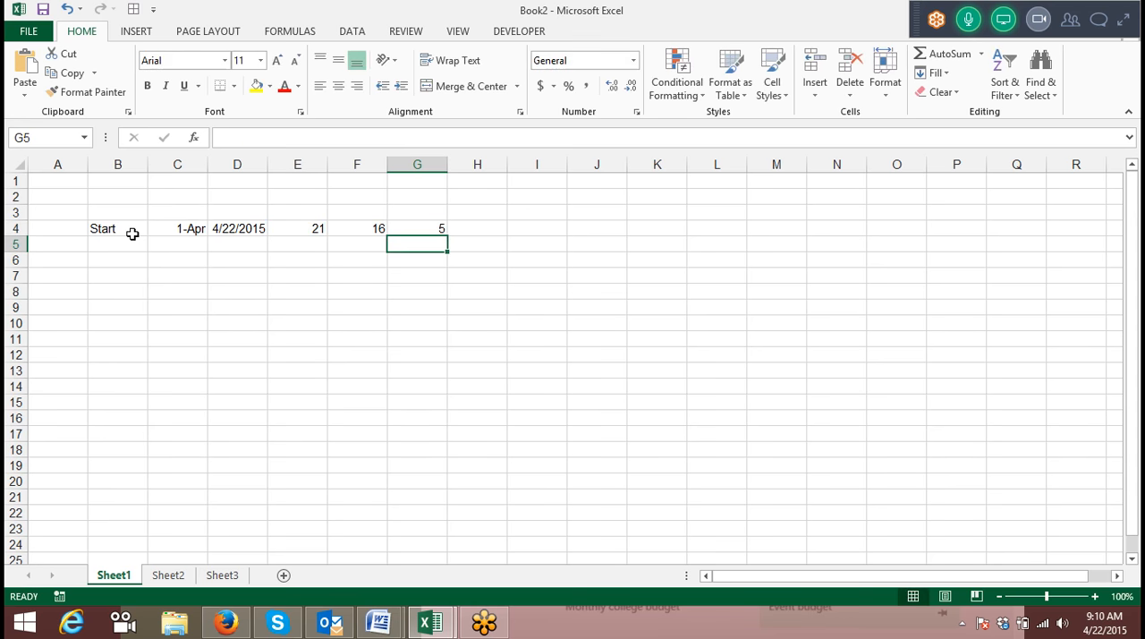
# Calculate working days with only Sundays off in F5 using NETWORKDAYS.INTL with C4, D4 and weekend code 11.
pyautogui.press('Down')
pyautogui.press('Down')
pyautogui.press('Left')
pyautogui.press('Up')
pyautogui.press('Up')
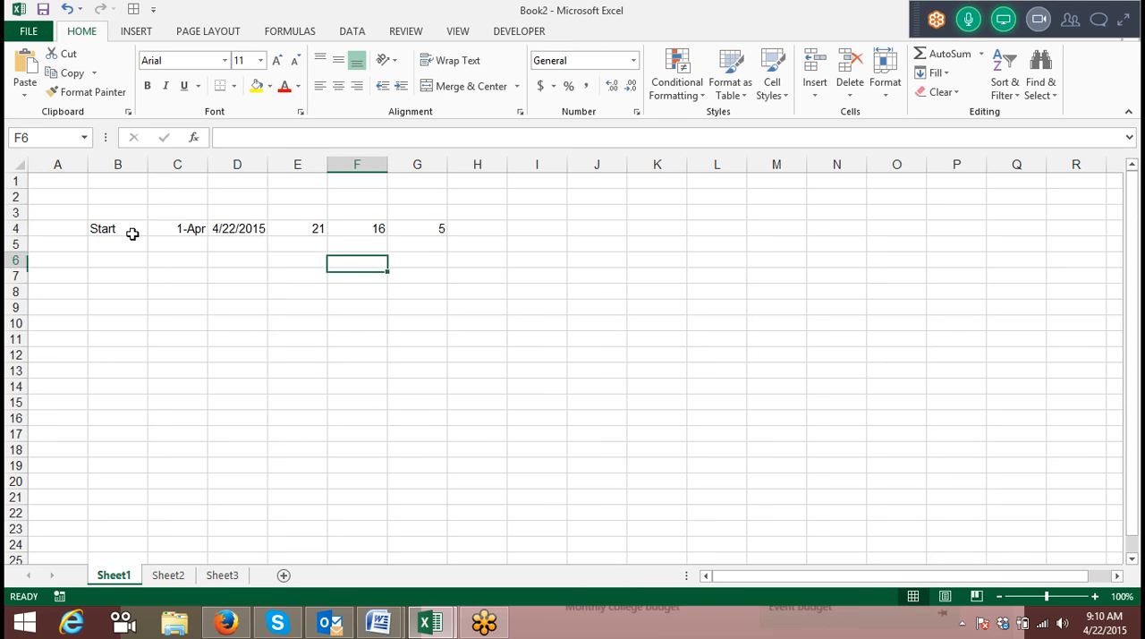
pyautogui.write('=net')
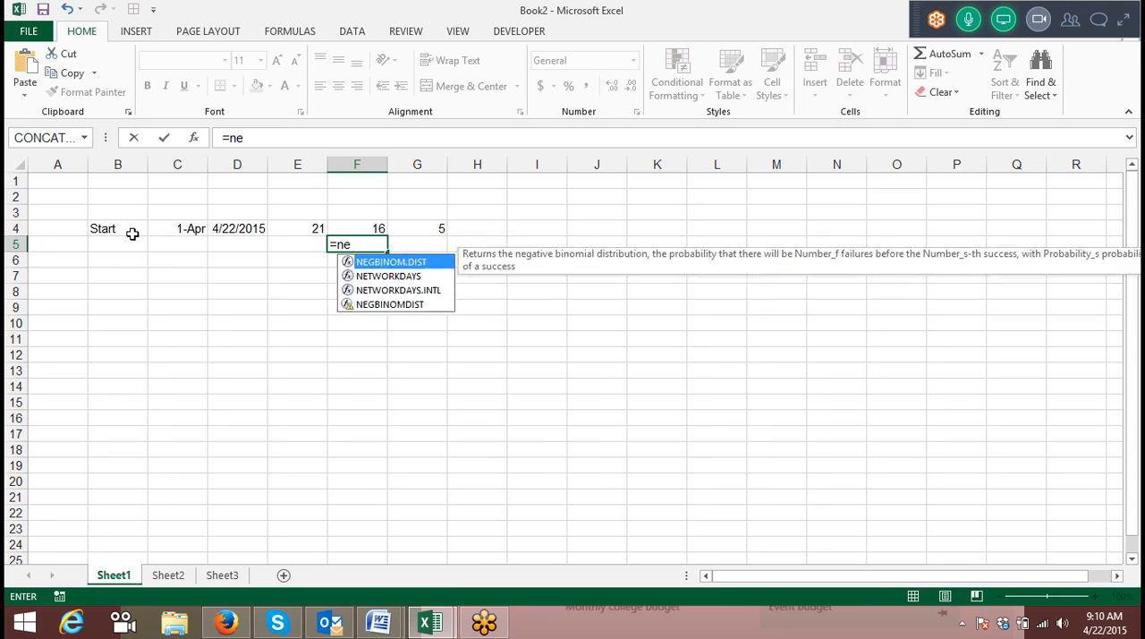
pyautogui.press('Down')
pyautogui.press('Tab')
pyautogui.press('Left')
pyautogui.press('Left')
pyautogui.press('Left')
pyautogui.press('Up')
pyautogui.write(',')
pyautogui.press('Up')
pyautogui.press('Left')
pyautogui.press('Left')
pyautogui.write(',')
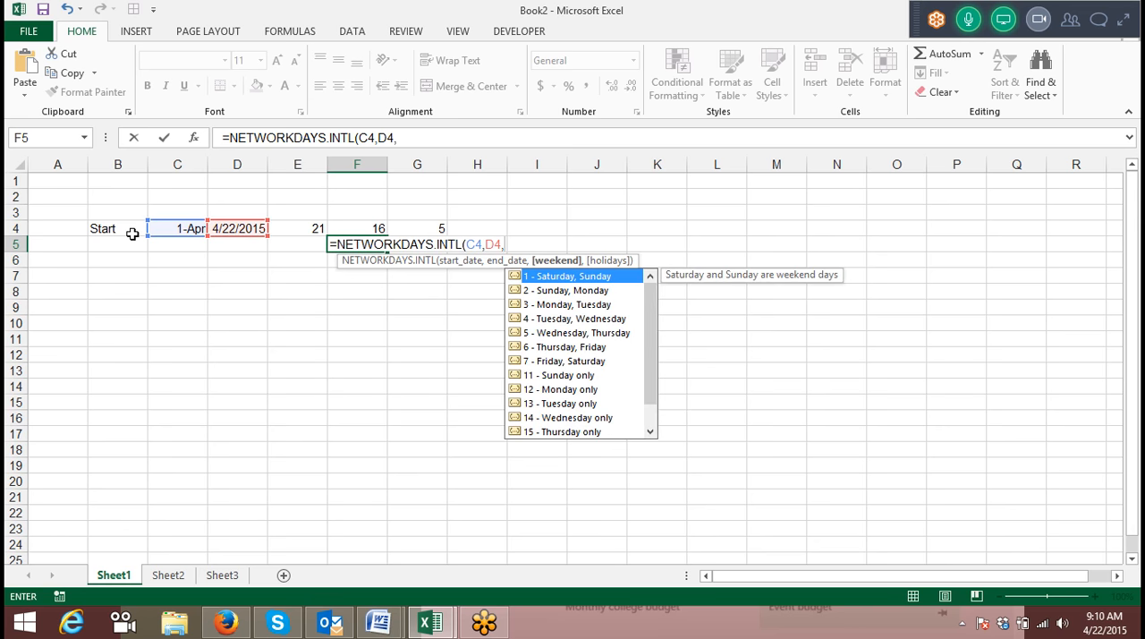
pyautogui.press('Right')
pyautogui.press('BackSpace')
pyautogui.press('BackSpace')
pyautogui.write('11')
pyautogui.press('Return')
# Calculate the difference in G5 with the formula =F5-E4, leaving G6 empty.
pyautogui.press('Right')
pyautogui.press('Up')
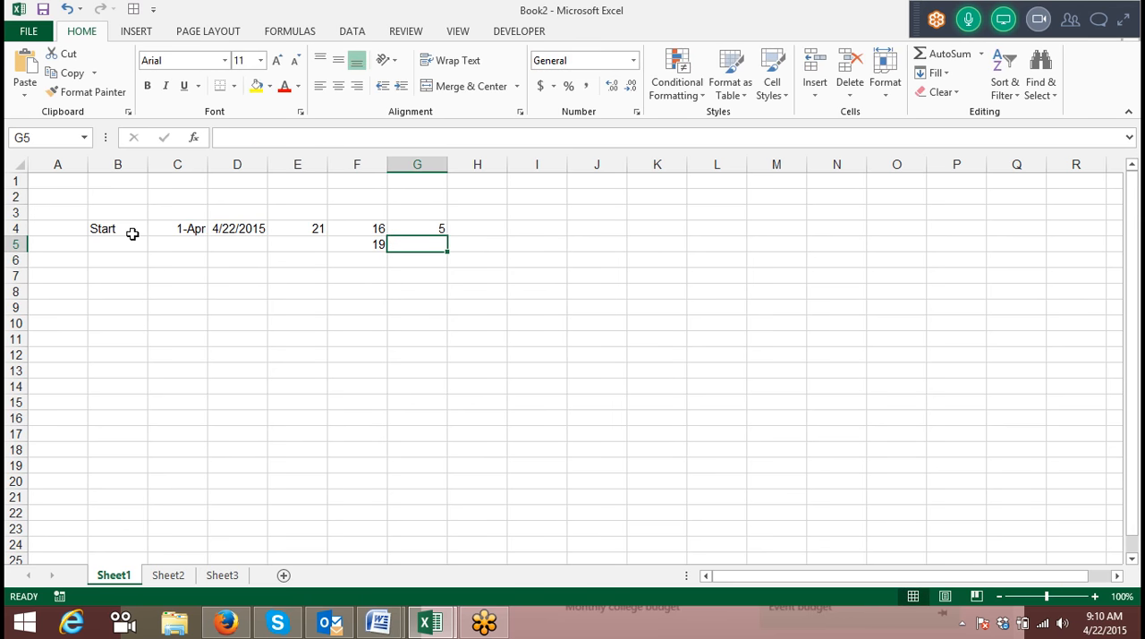
pyautogui.write('=')
pyautogui.press('Left')
pyautogui.write('-')
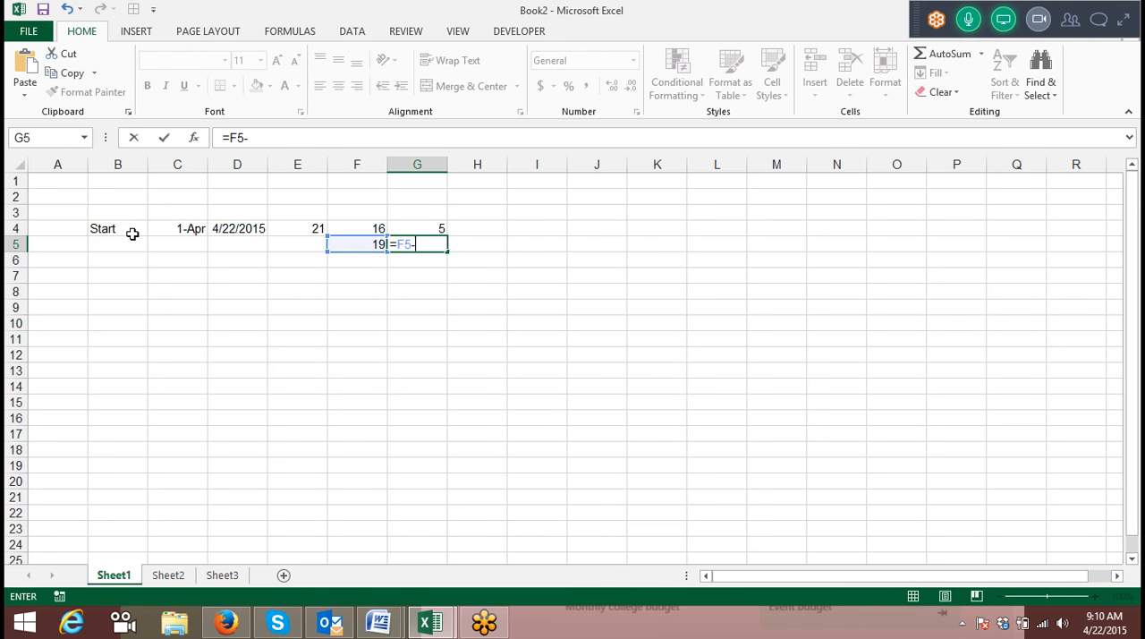
pyautogui.press('Left')
pyautogui.press('Left')
pyautogui.press('Up')
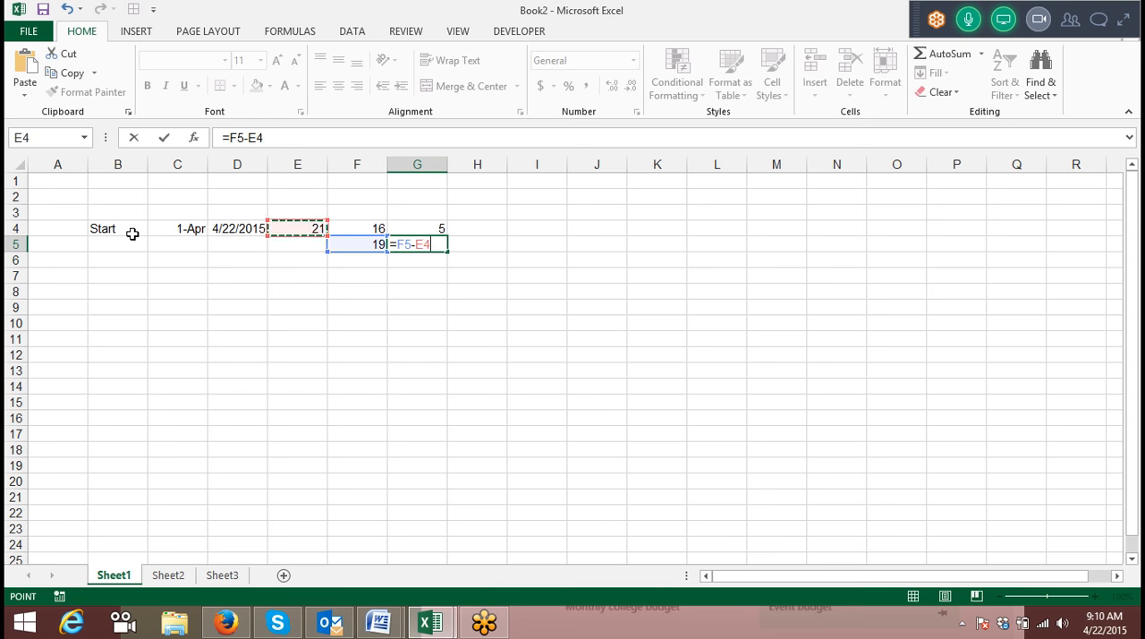
pyautogui.press('Return')
pyautogui.write('1')
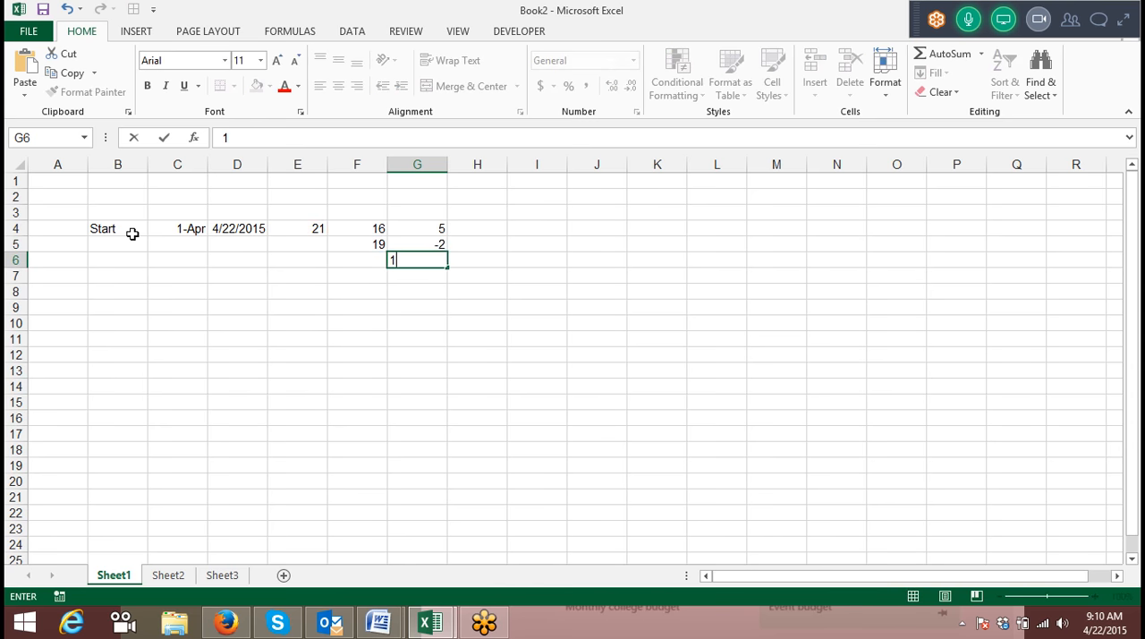
pyautogui.press('Escape')
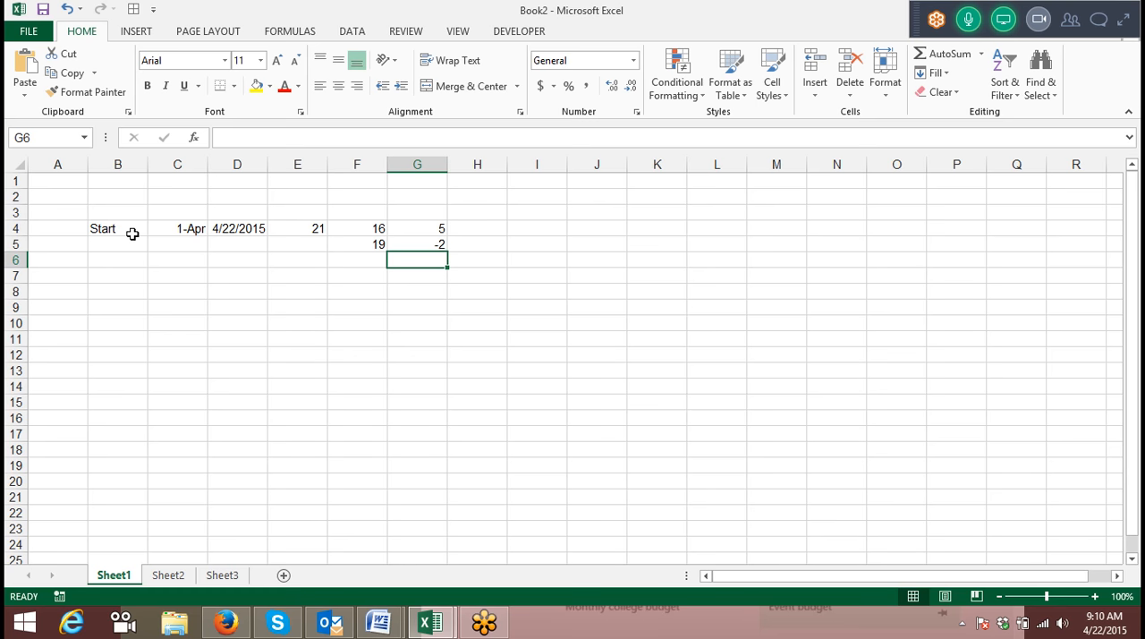
# Search the computer for 2007 and launch Microsoft Office Excel 2007.
pyautogui.press('super')
pyautogui.write('200')
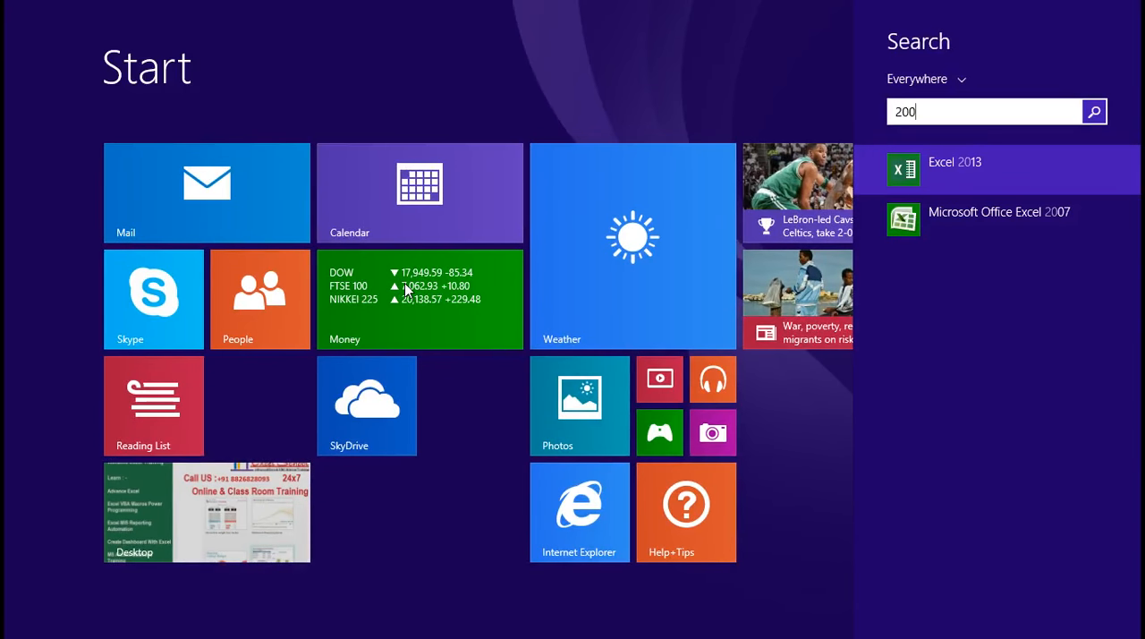
pyautogui.write('7')
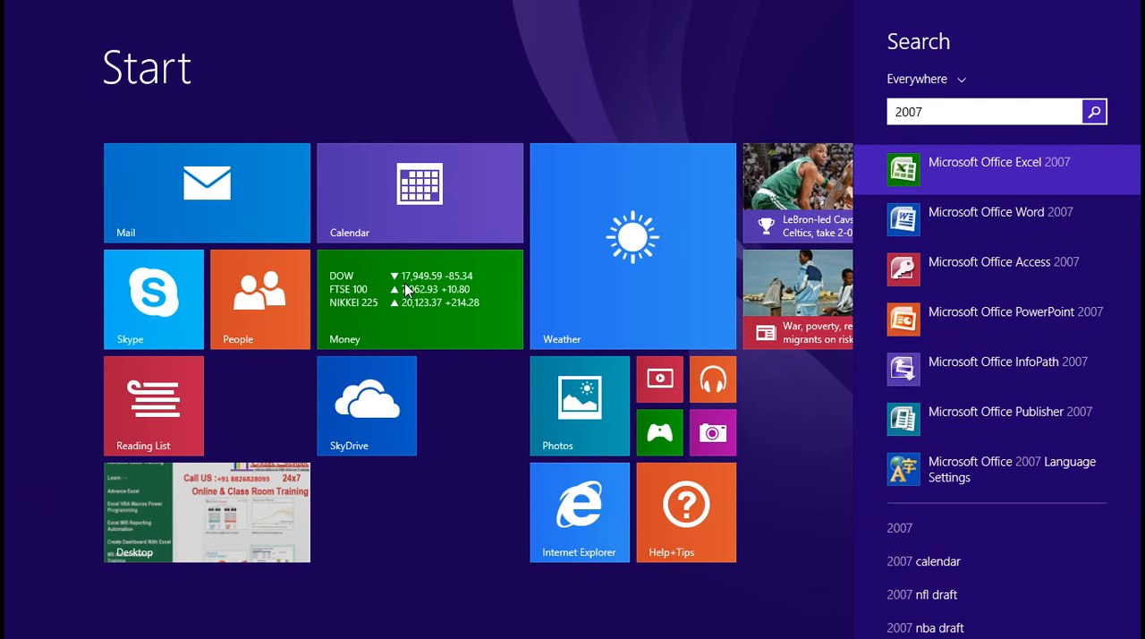
pyautogui.press('Return')
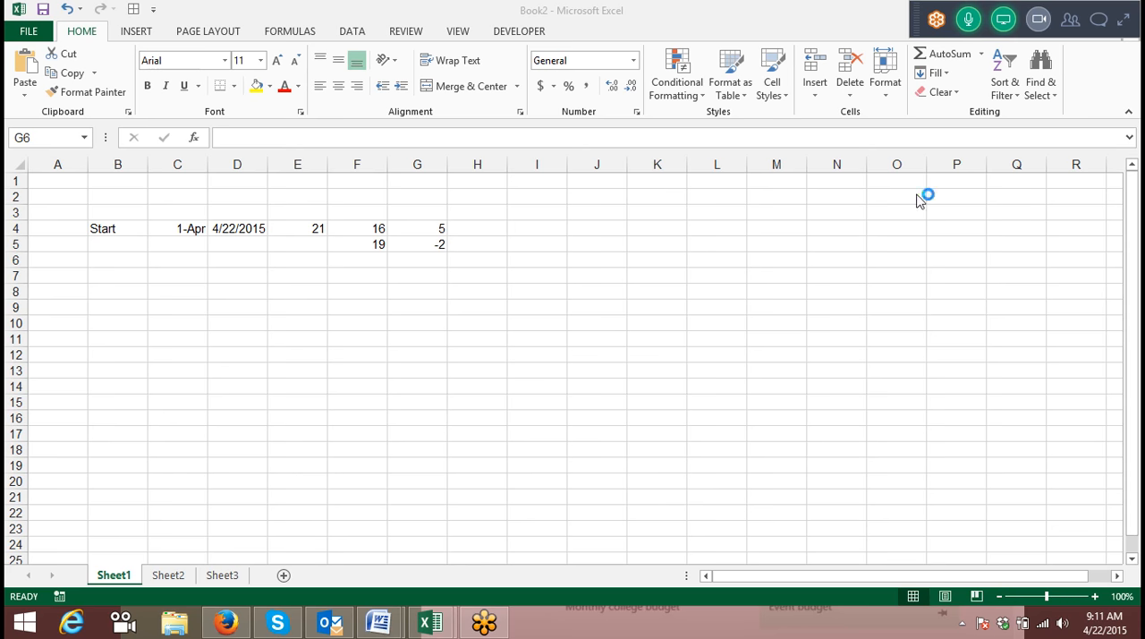
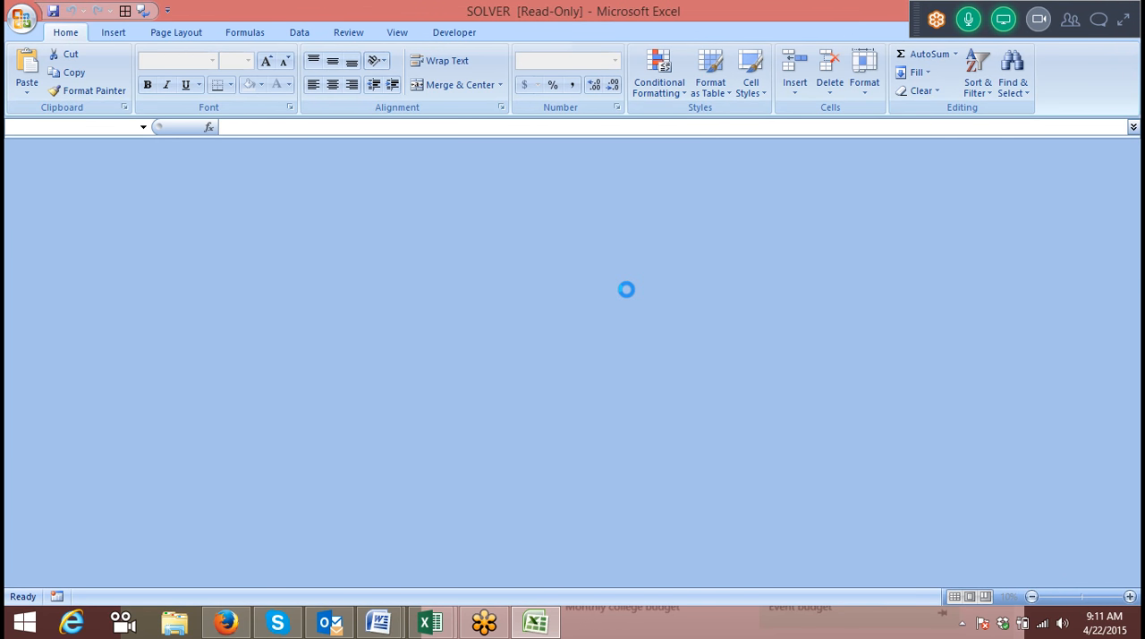
# Dismiss the document recovery prompt and remove the recovered files to get to a blank workbook.
pyautogui.click(753, 250)
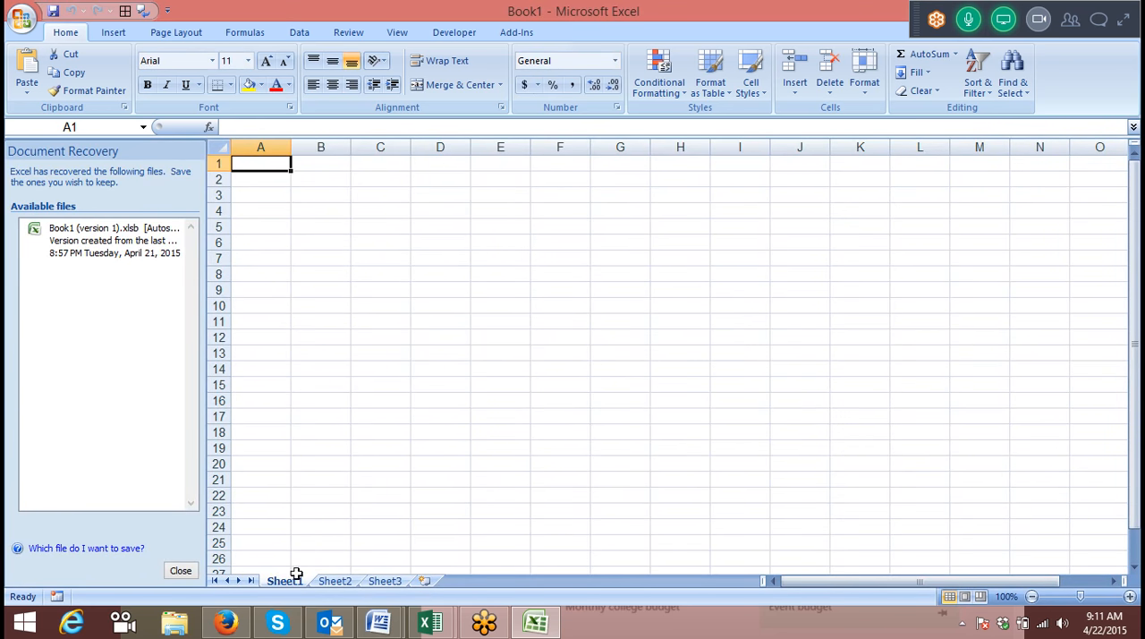
pyautogui.click(180, 570)
pyautogui.click(407, 254)
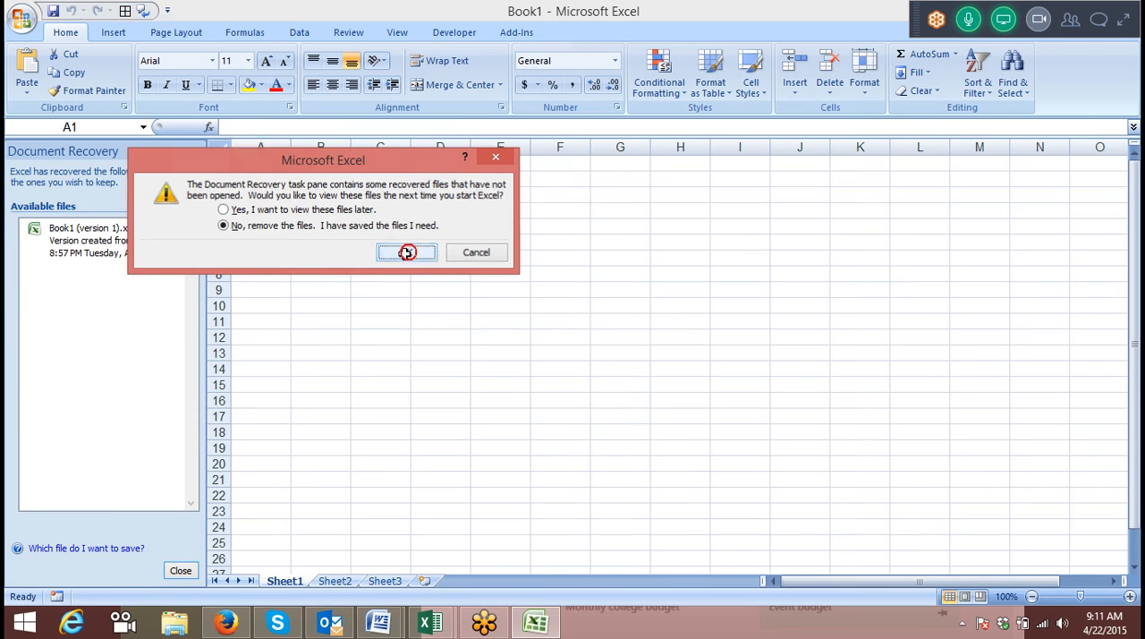
# Enter the start date 4/1 in C3 and the current date 4/22/2015 in D3.
pyautogui.click(154, 195)
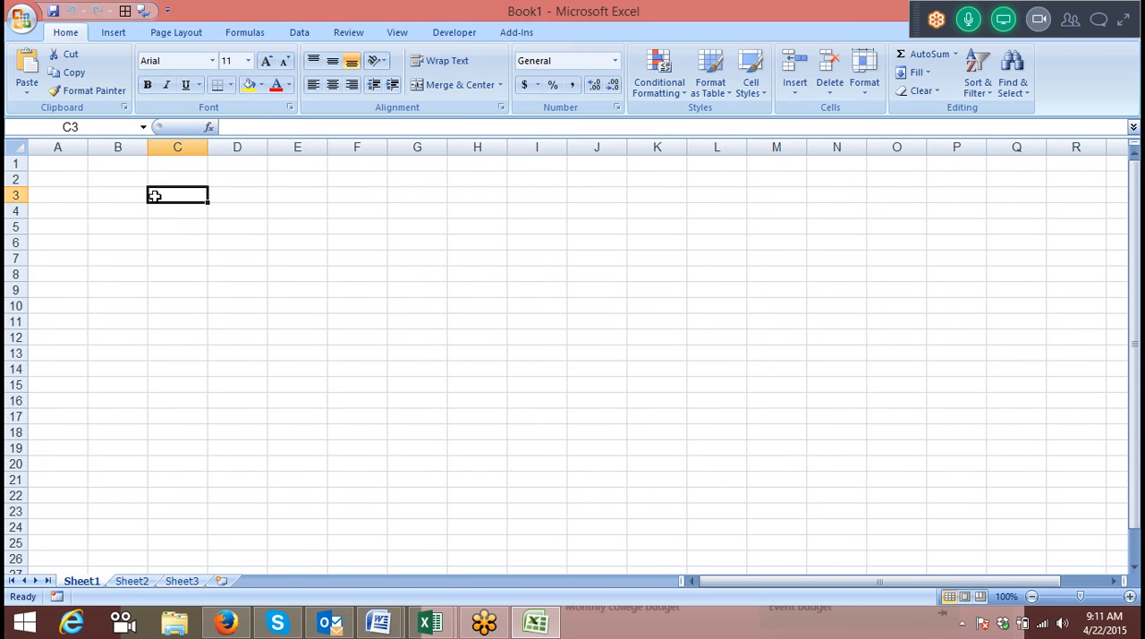
pyautogui.write('4/1')
pyautogui.press('Return')
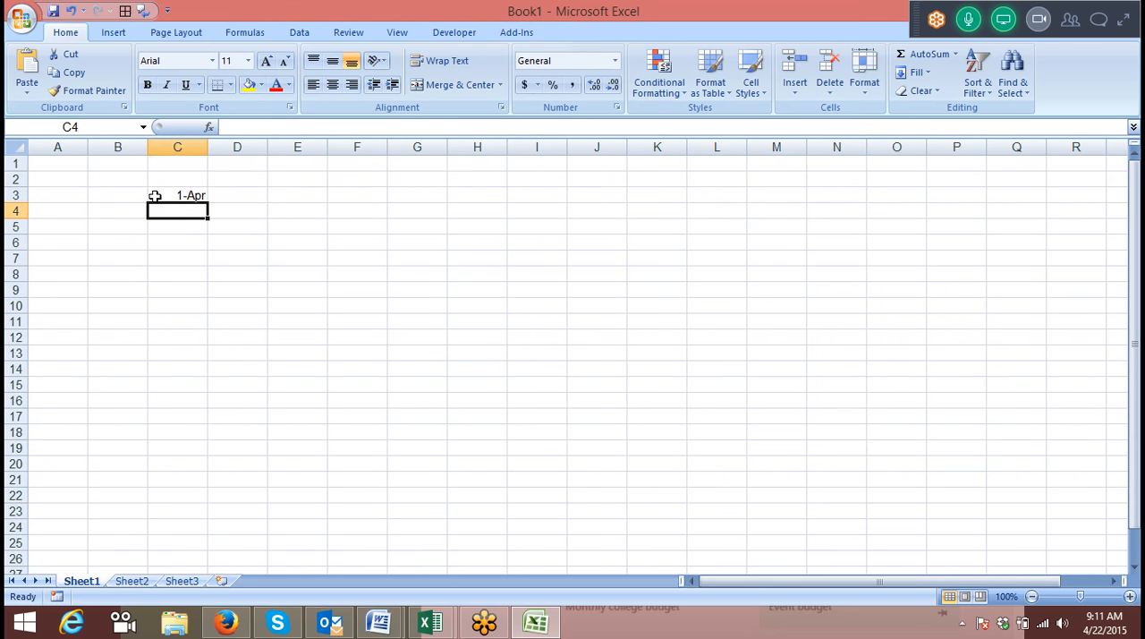
pyautogui.press('Right')
pyautogui.press('Up')
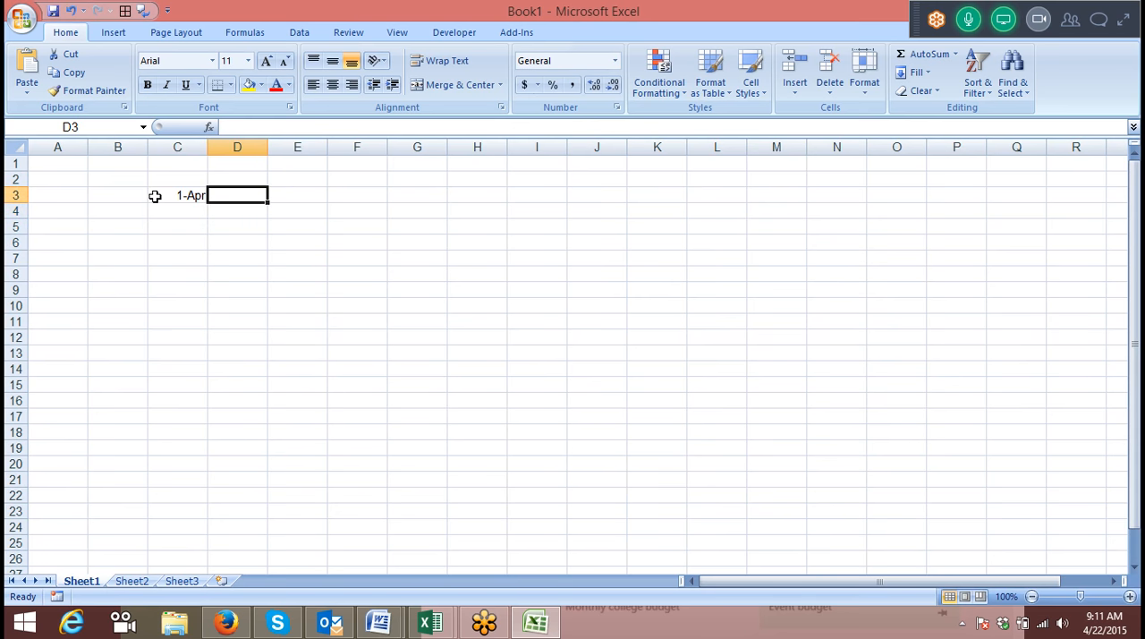
pyautogui.hotkey('ctrl', ';')
pyautogui.press('Return')
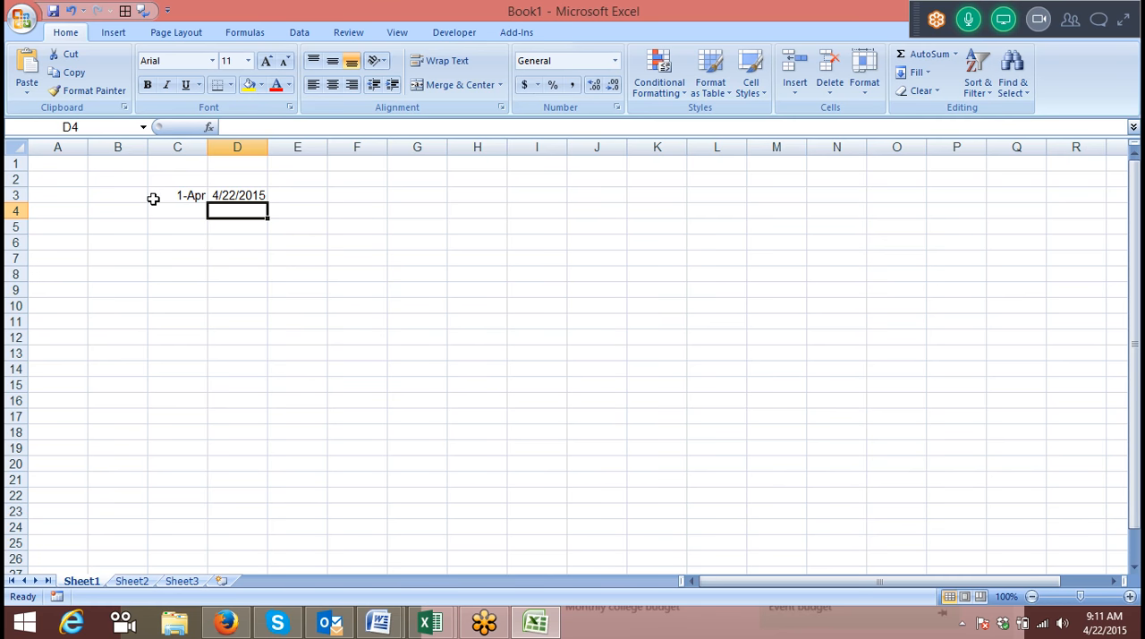
pyautogui.click(278, 213)
pyautogui.write('=')
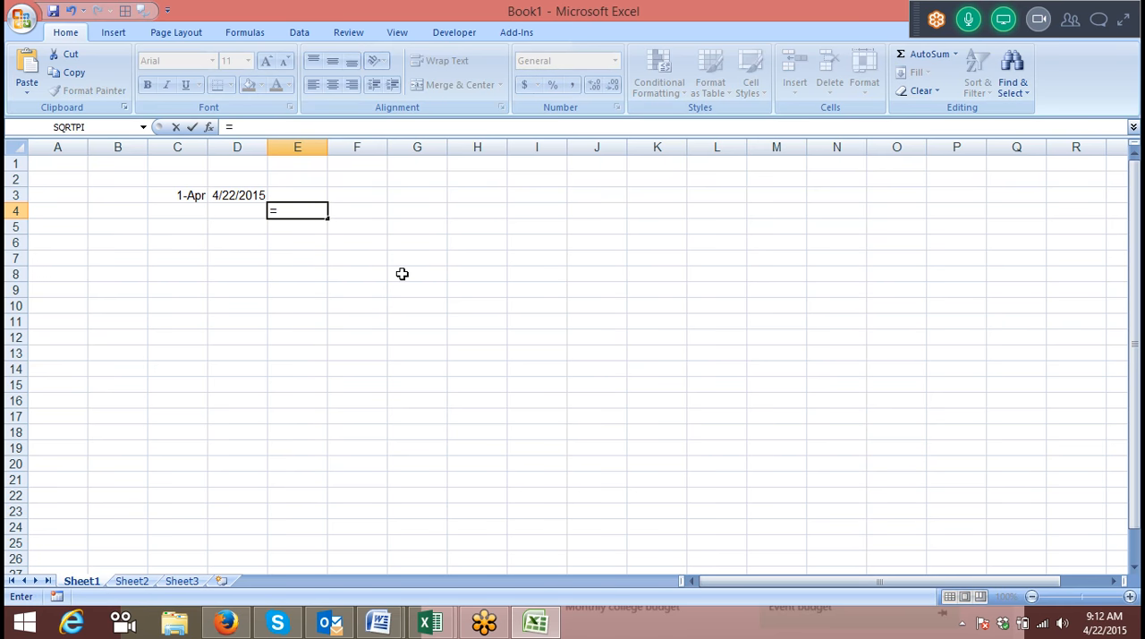
pyautogui.press('Escape')
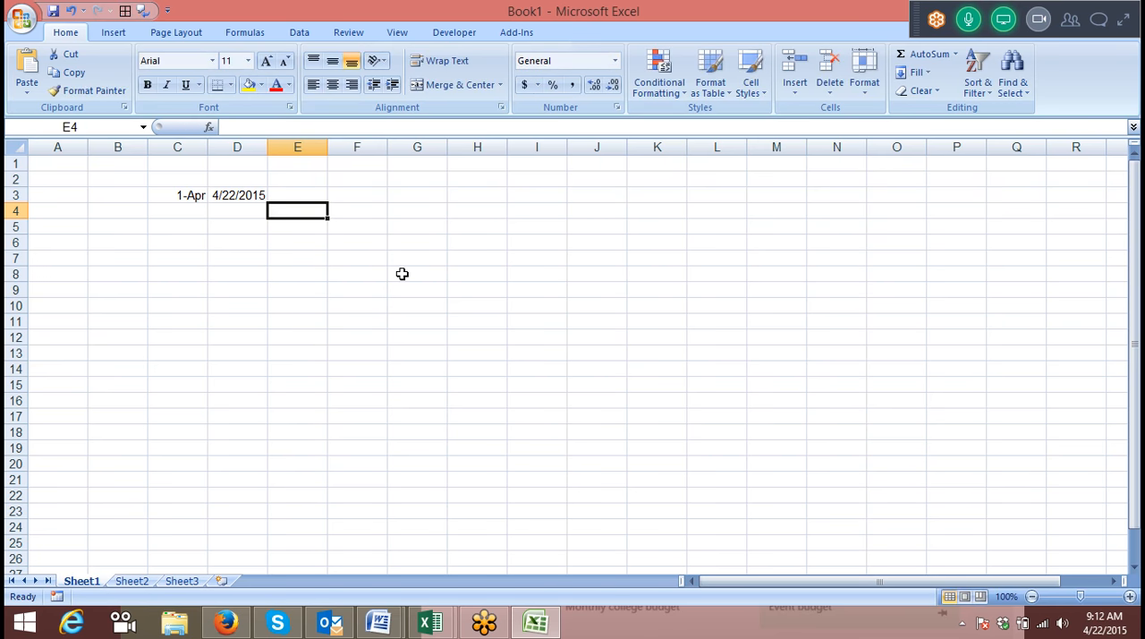
# Enter the date 4/1 in A5 as the start of a daily date list.
pyautogui.press('Left')
pyautogui.press('Left')
pyautogui.press('Up')
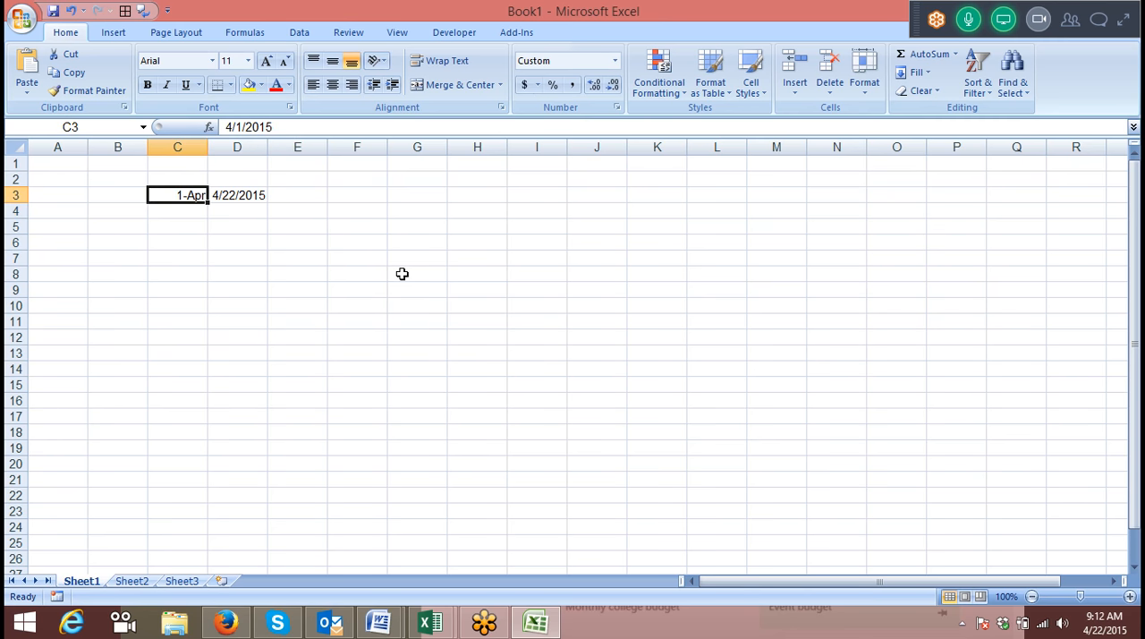
pyautogui.hotkey('shift', 'Right')
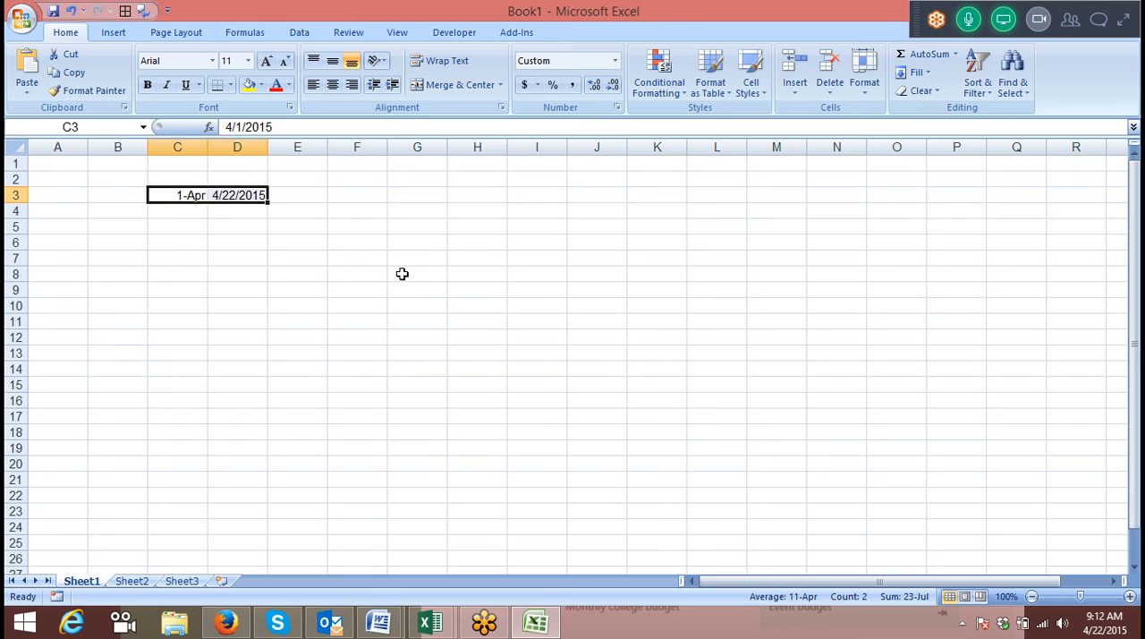
pyautogui.press('Down')
pyautogui.press('Down')
pyautogui.press('Left')
pyautogui.press('Left')
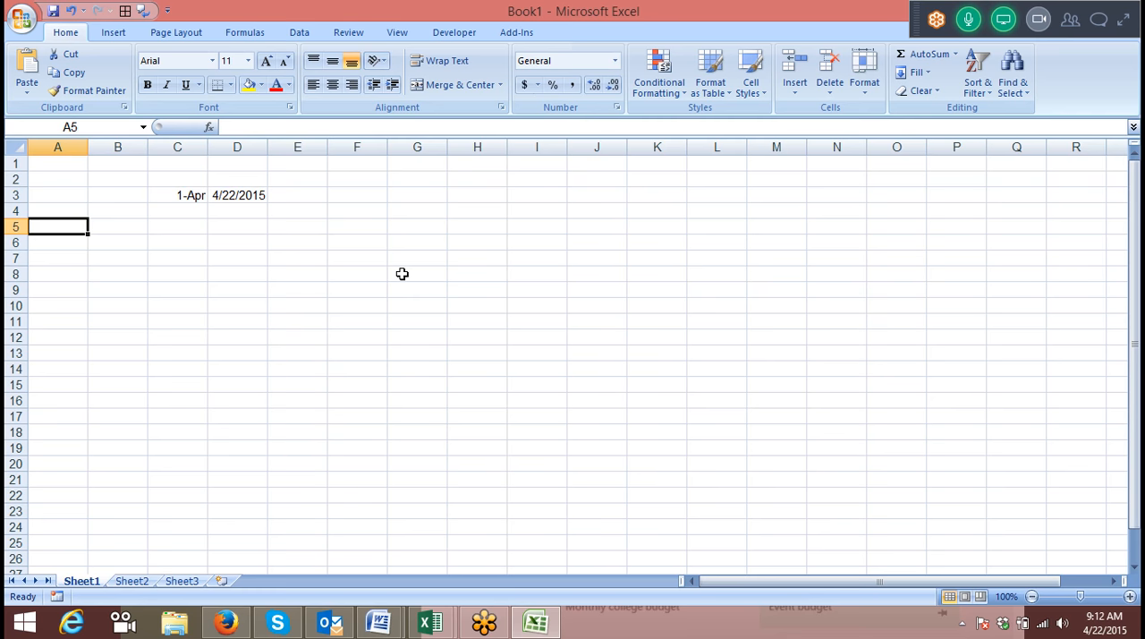
pyautogui.write('1/')
pyautogui.press('BackSpace')
pyautogui.press('BackSpace')
pyautogui.write('4/1')
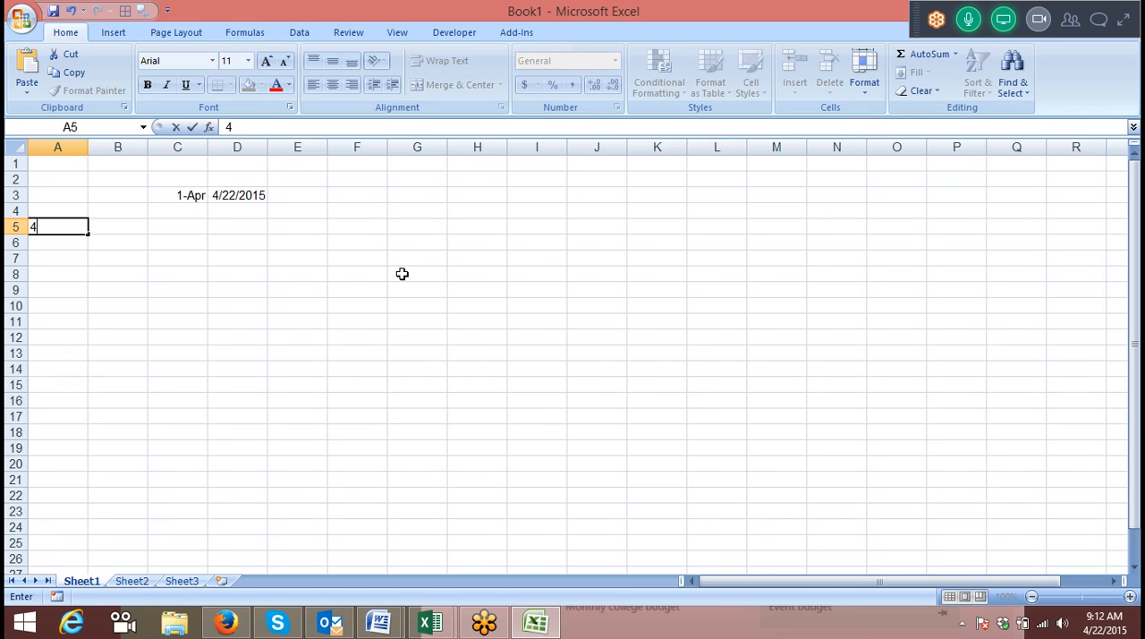
pyautogui.press('Return')
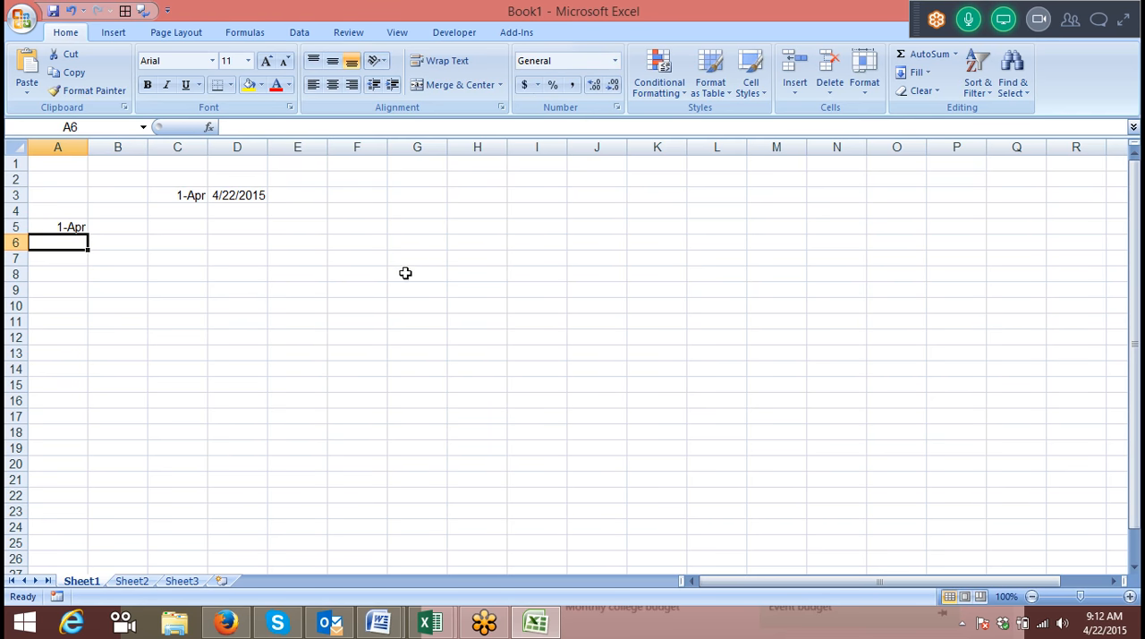
# Fill consecutive dates down column A from A5 and delete those from 23-Apr onward.
pyautogui.click(39, 225)
pyautogui.moveTo(88, 233); pyautogui.dragTo(89, 543)
pyautogui.scroll(4, 126, 494)
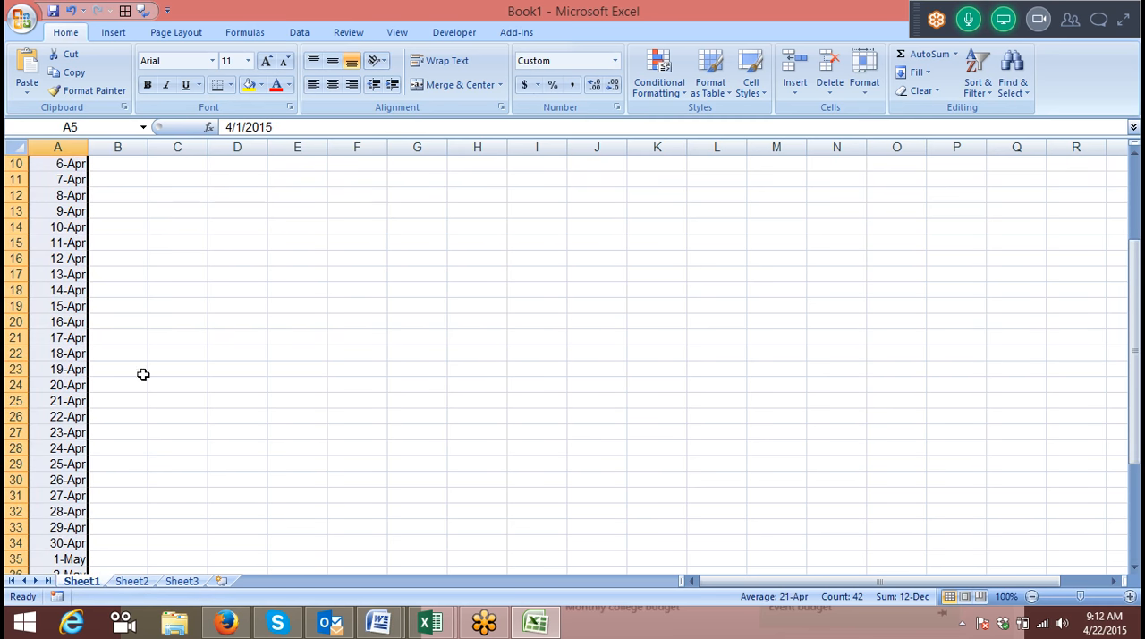
pyautogui.click(73, 431)
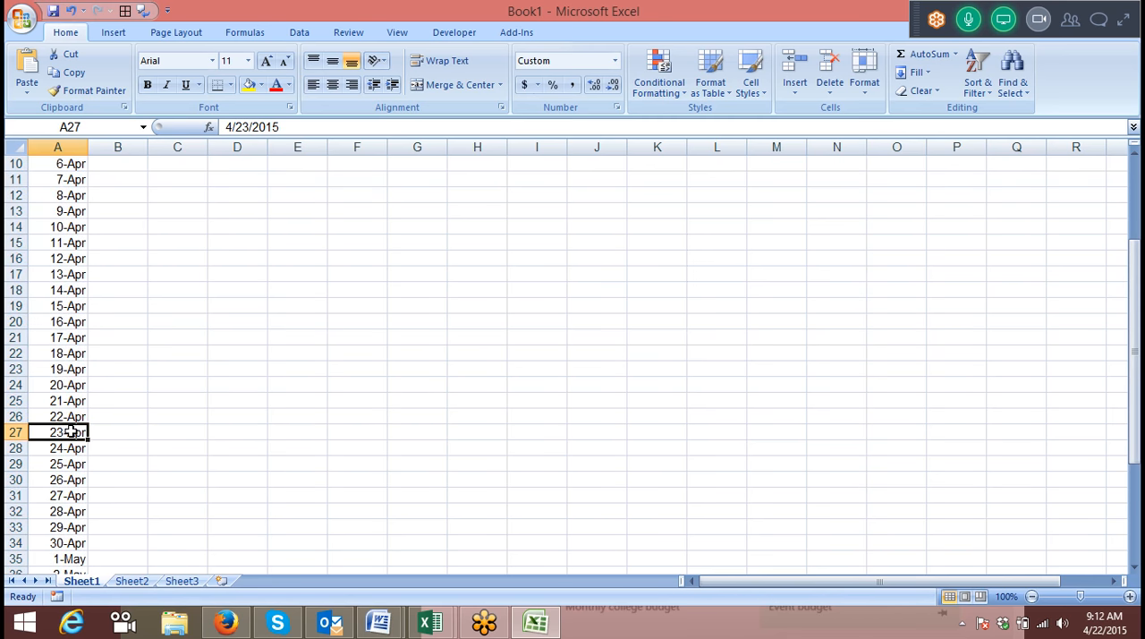
pyautogui.hotkey('ctrl', 'shift', 'Down')
pyautogui.press('Delete')
# Show each date's weekday in column B by entering =TEXT(A5,"DDD") in B5 and filling it down to B26.
pyautogui.hotkey('ctrl', 'Up')
pyautogui.hotkey('ctrl', 'Up')
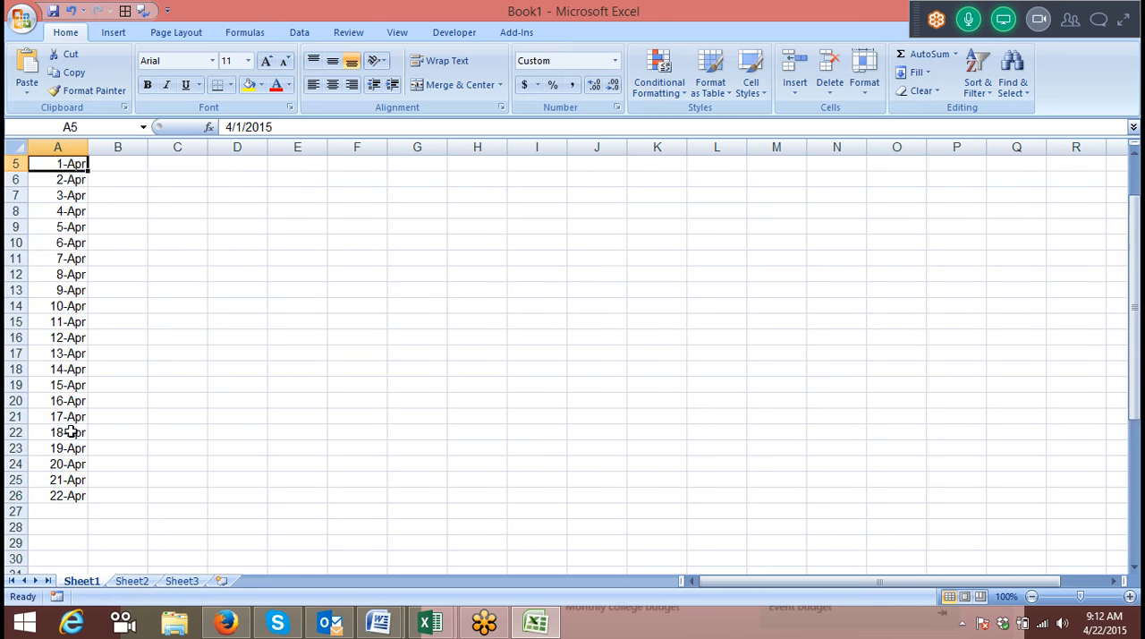
pyautogui.hotkey('ctrl', 'Up')
pyautogui.press('Down')
pyautogui.press('Down')
pyautogui.press('Down')
pyautogui.press('Down')
pyautogui.press('Right')
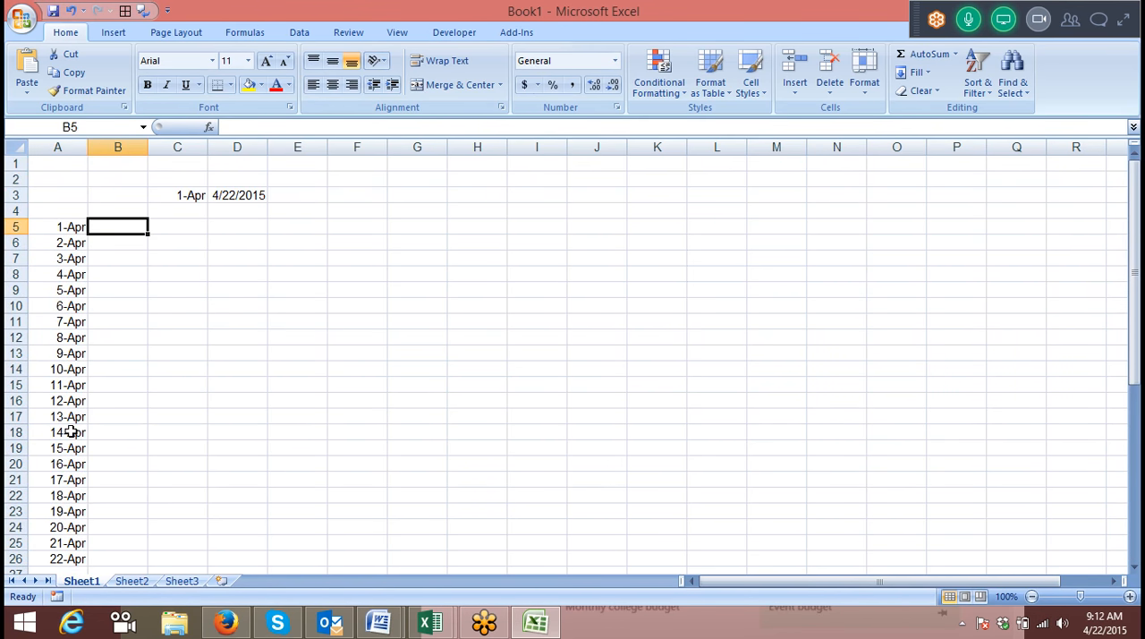
pyautogui.write('=t')
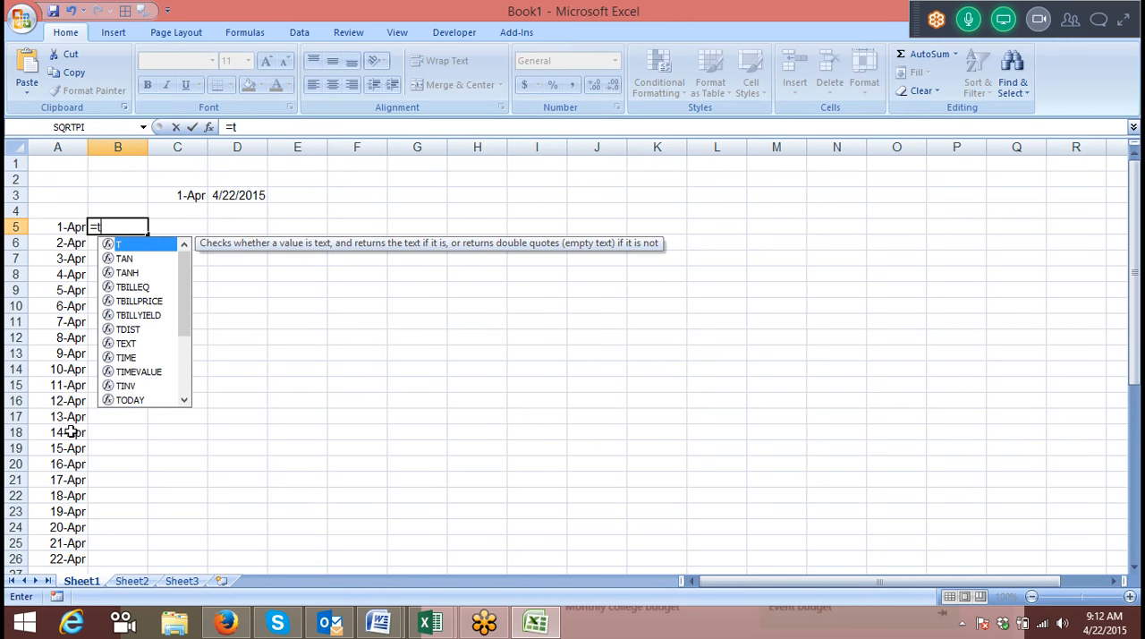
pyautogui.write('e')
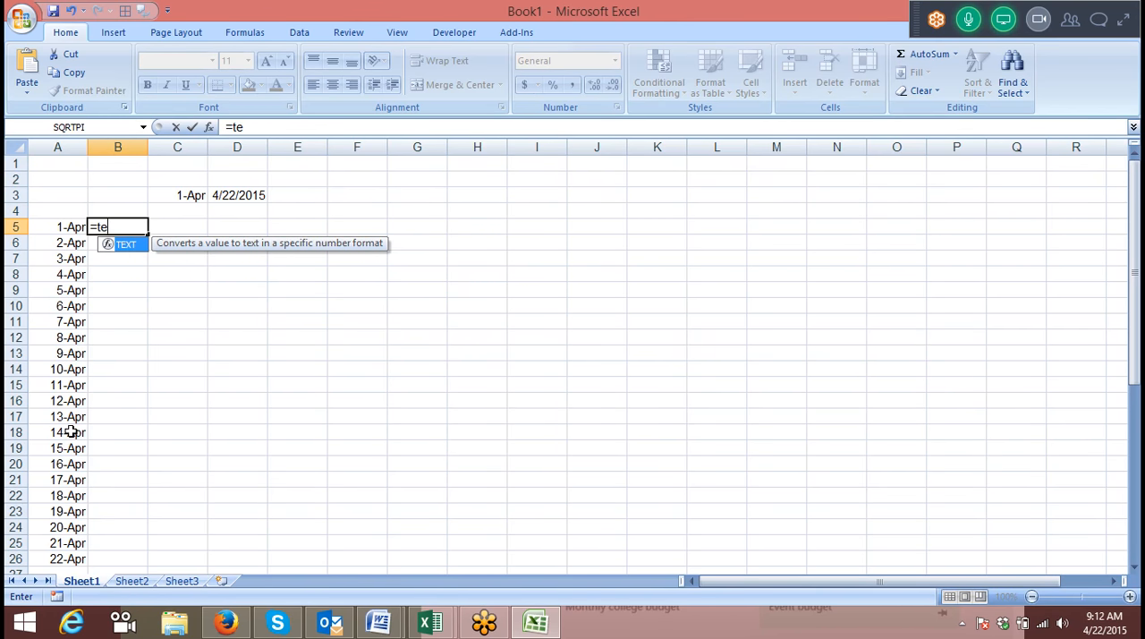
pyautogui.press('Tab')
pyautogui.press('Left')
pyautogui.write(',')
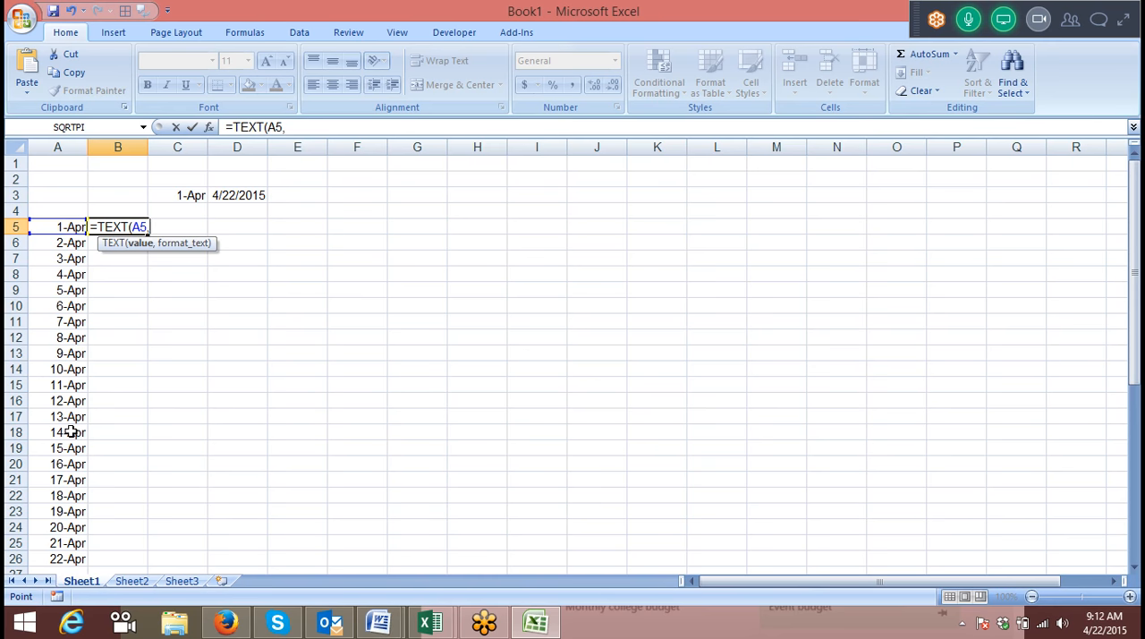
pyautogui.write('"DDD"')
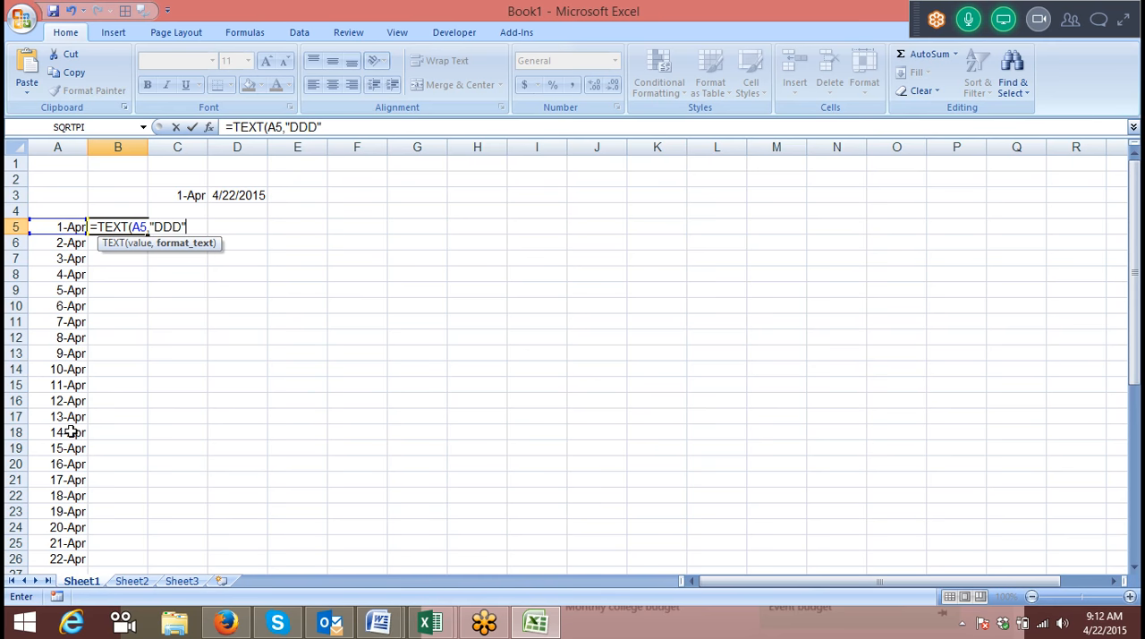
pyautogui.press('Return')
pyautogui.press('Up')
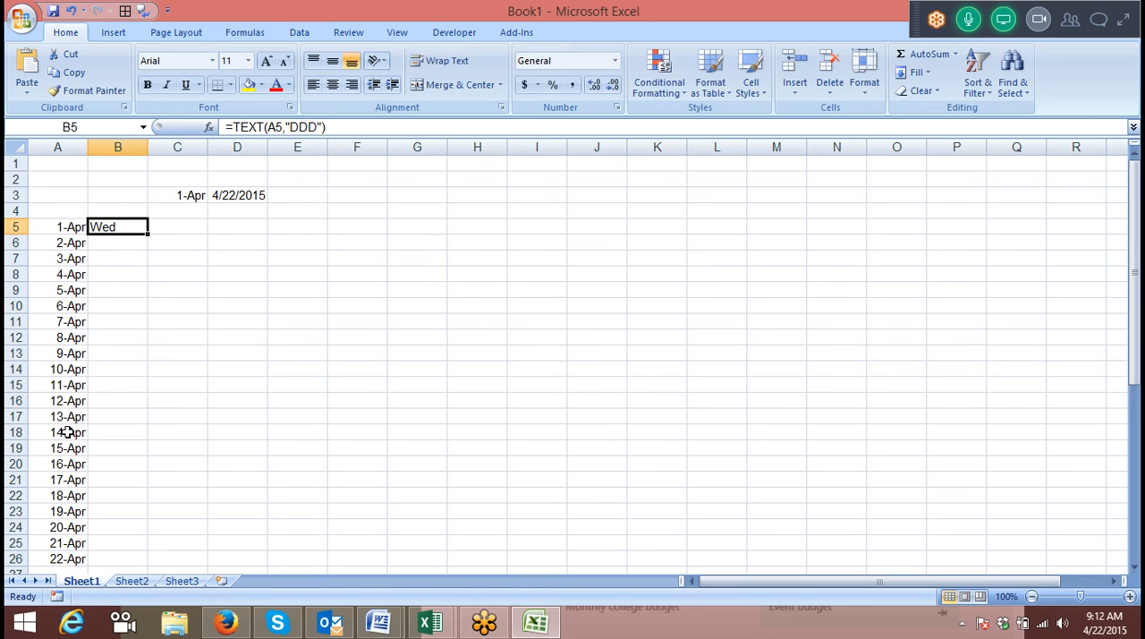
pyautogui.doubleClick(145, 233)
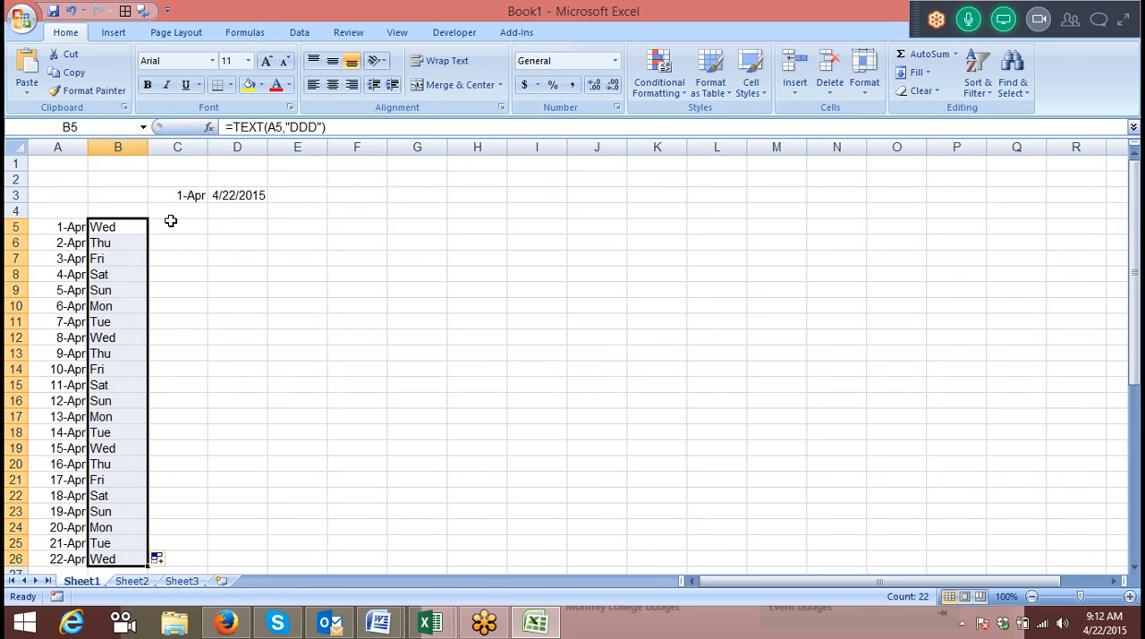
# Flag Sundays in C5 with the formula =IF(B5="Sun",1,0).
pyautogui.click(170, 224)
pyautogui.write('=if')
pyautogui.press('Tab')
pyautogui.press('Left')
pyautogui.write('=')
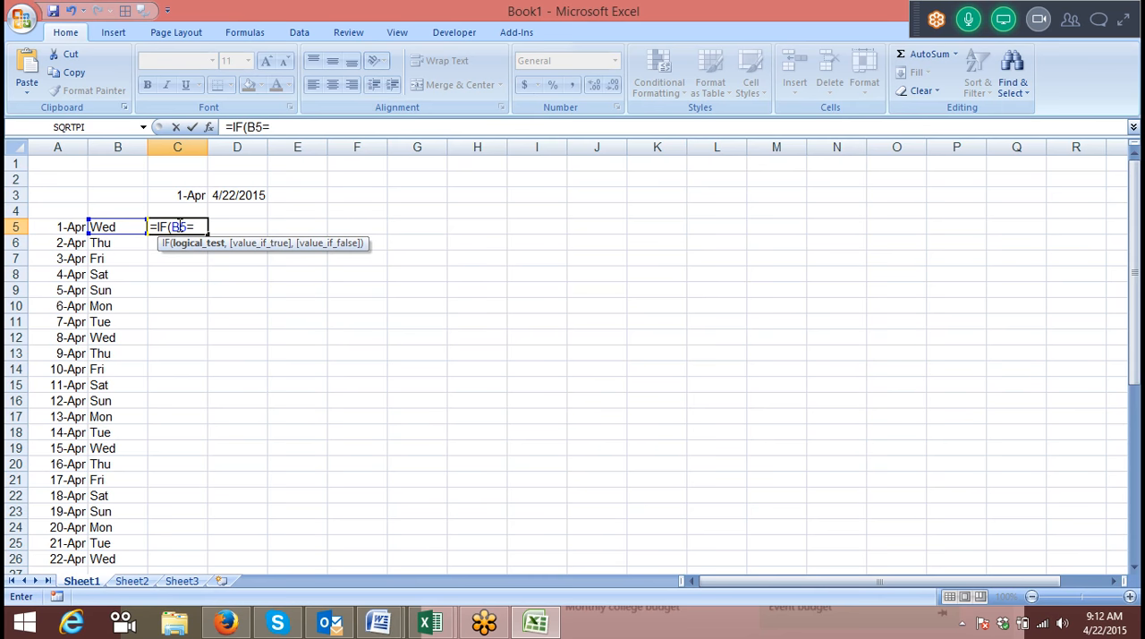
pyautogui.write('"Sun",1,0')
pyautogui.press('Return')
# Copy the Sunday flag formula from C5 down to C26 alongside the weekday list.
pyautogui.press('Down')
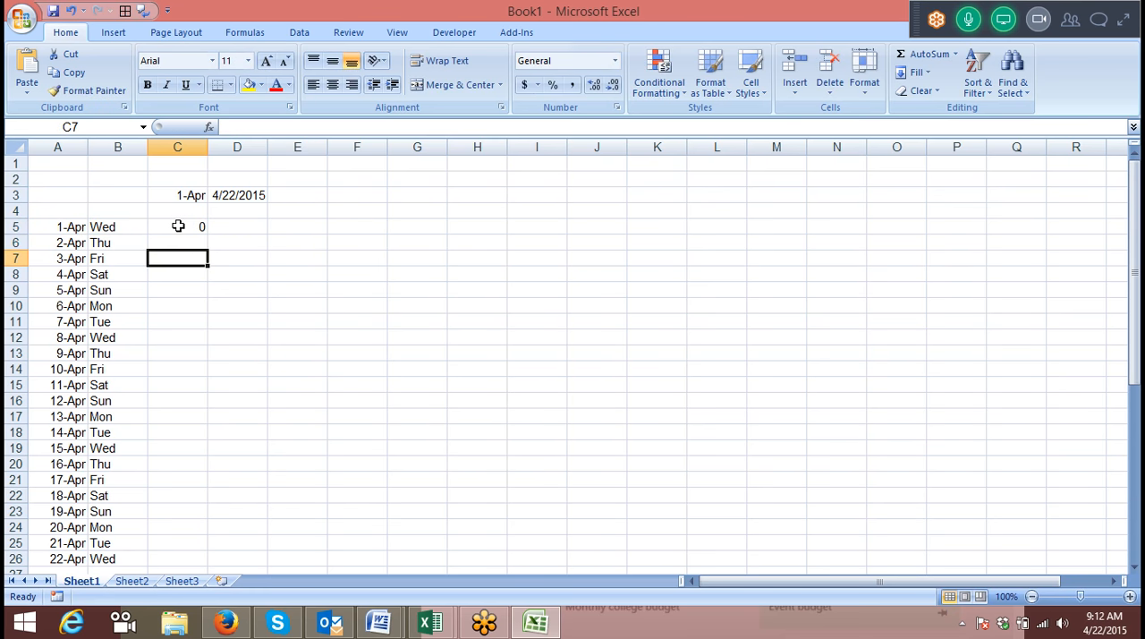
pyautogui.press('Left')
pyautogui.hotkey('ctrl', 'Down')
pyautogui.press('Right')
pyautogui.hotkey('ctrl', 'shift', 'Up')
pyautogui.hotkey('ctrl', 'd')
# Total the Sunday flags in C27 with =SUM(C5:C26) and review the flagged dates.
pyautogui.hotkey('ctrl', 'Down')
pyautogui.press('Up')
pyautogui.hotkey('ctrl', 'Up')
pyautogui.press('Down')
pyautogui.hotkey('alt', '=')
pyautogui.press('Return')
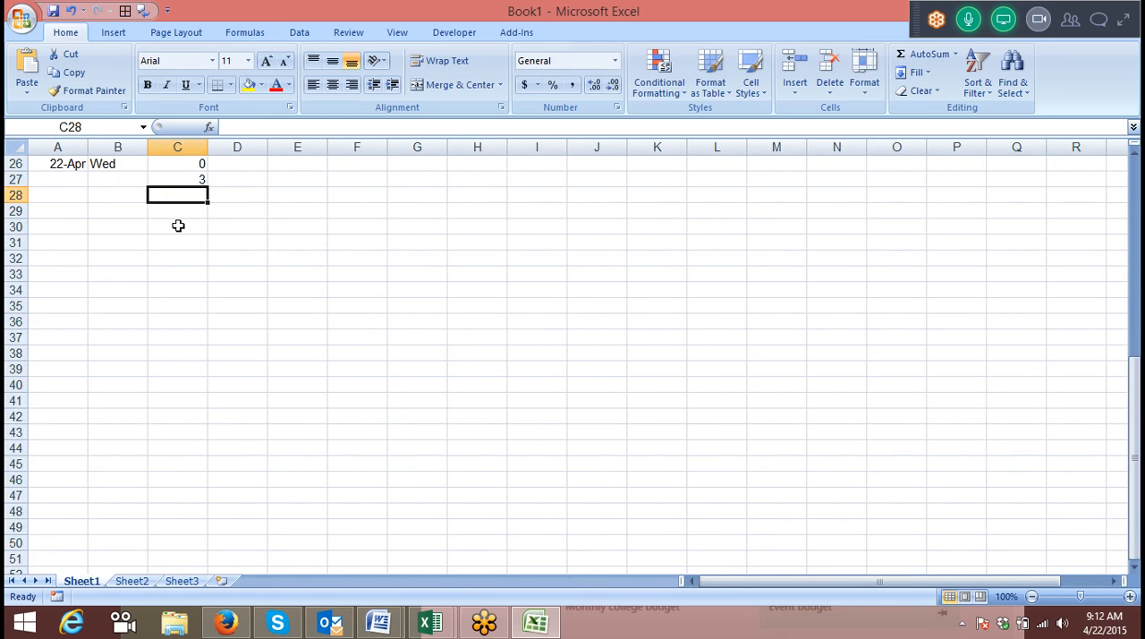
pyautogui.press('Up')
pyautogui.scroll(8, 372, 274)
pyautogui.scroll(1, 372, 275)
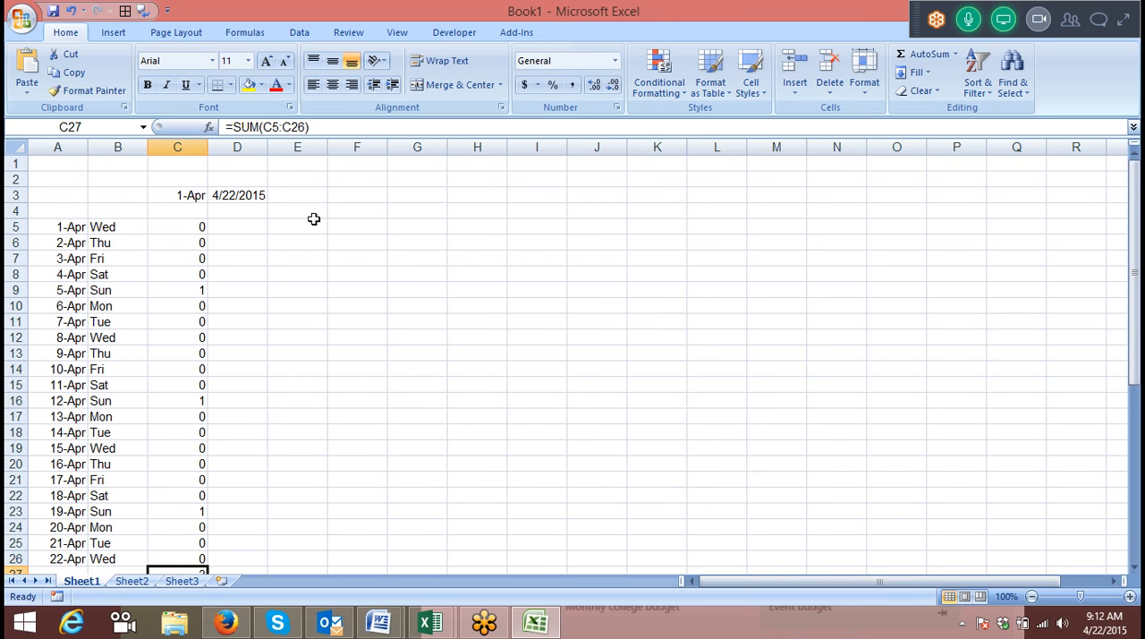
pyautogui.scroll(-3, 345, 220)
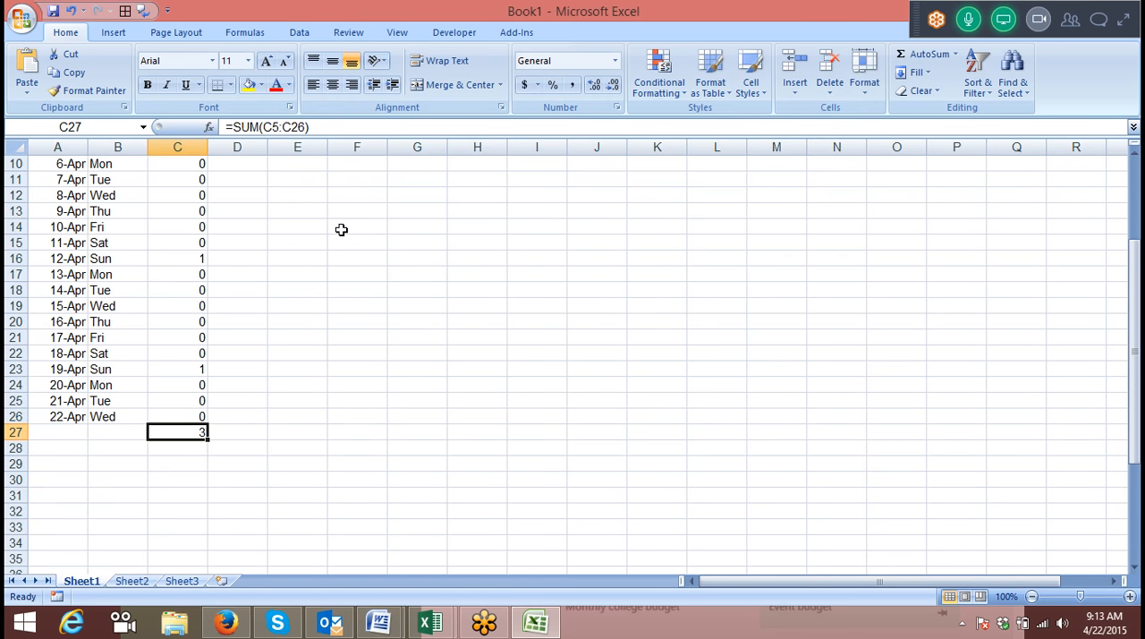
pyautogui.scroll(3, 344, 231)
# Begin a Sunday-count formula in E4 with =SUM(IF(TEXT(C3, referencing the start date.
pyautogui.click(311, 210)
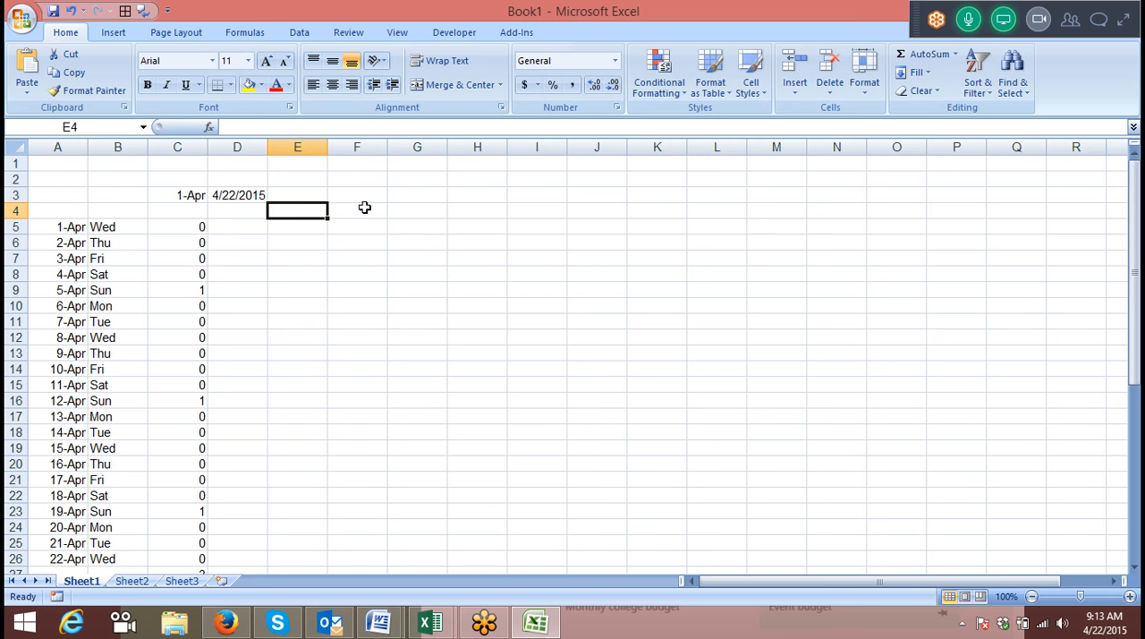
pyautogui.write('=sum')
pyautogui.press('Tab')
pyautogui.write('if')
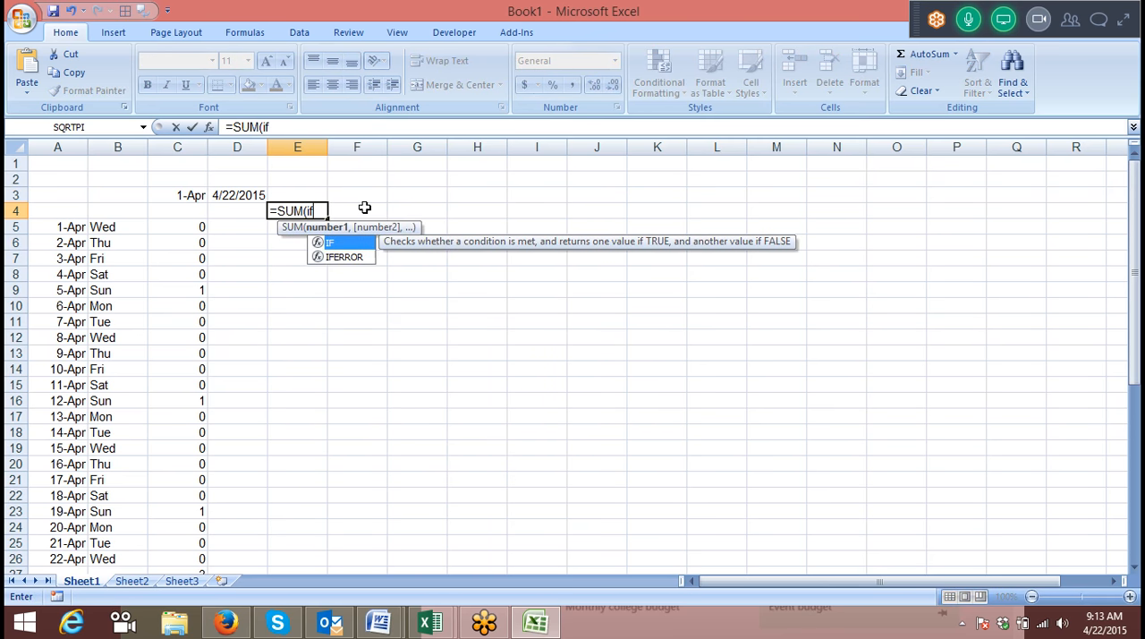
pyautogui.press('Tab')
pyautogui.write('t')
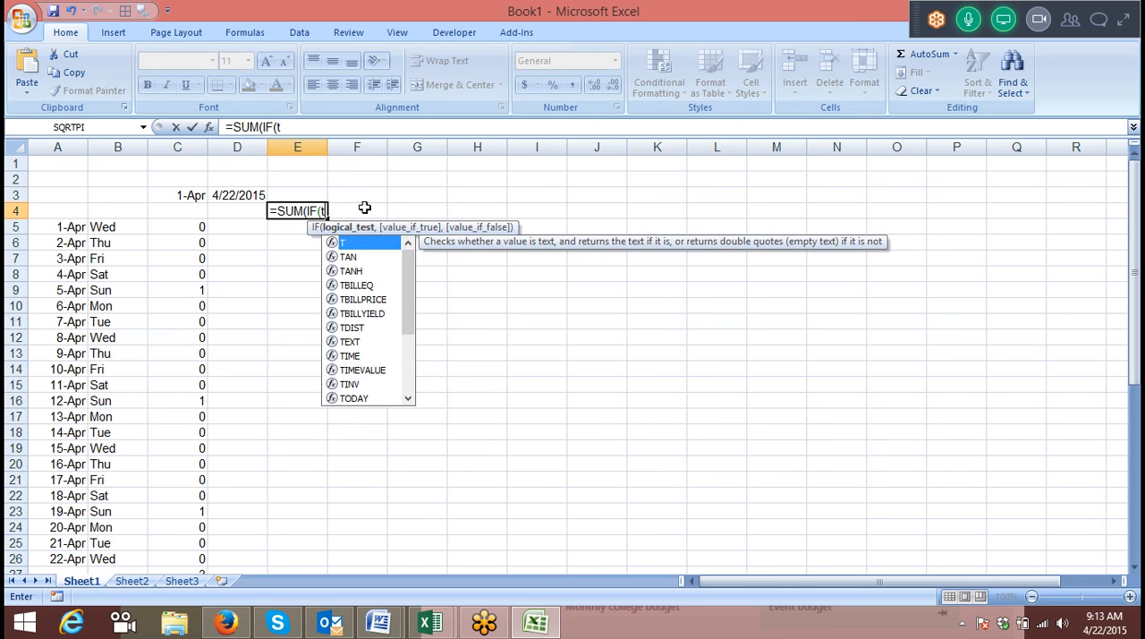
pyautogui.write('e')
pyautogui.press('Tab')
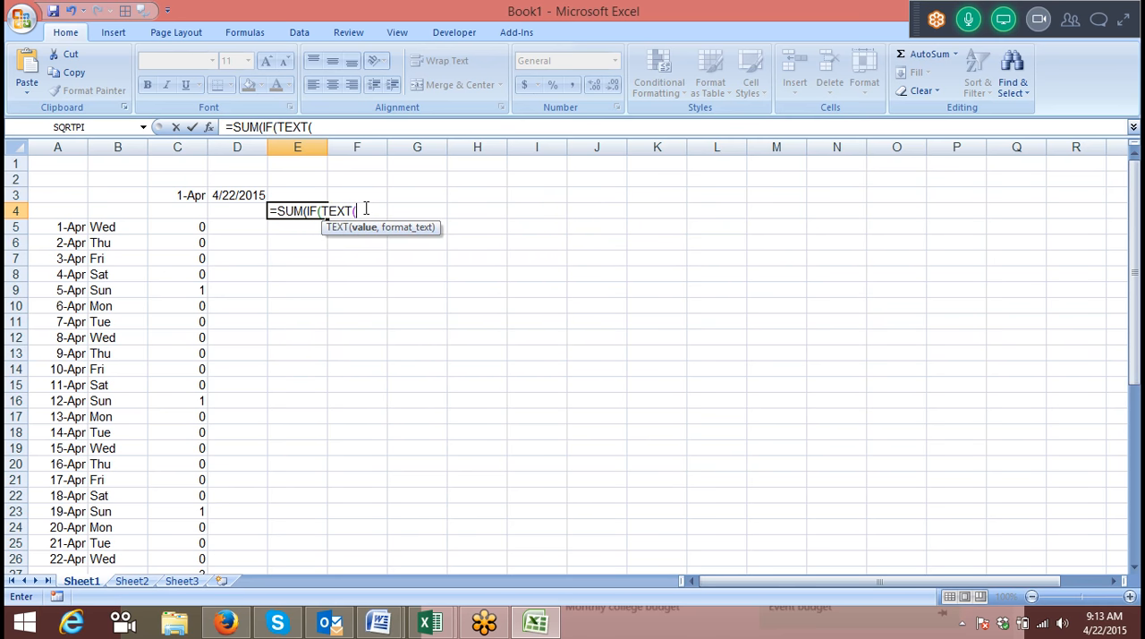
pyautogui.click(181, 200)
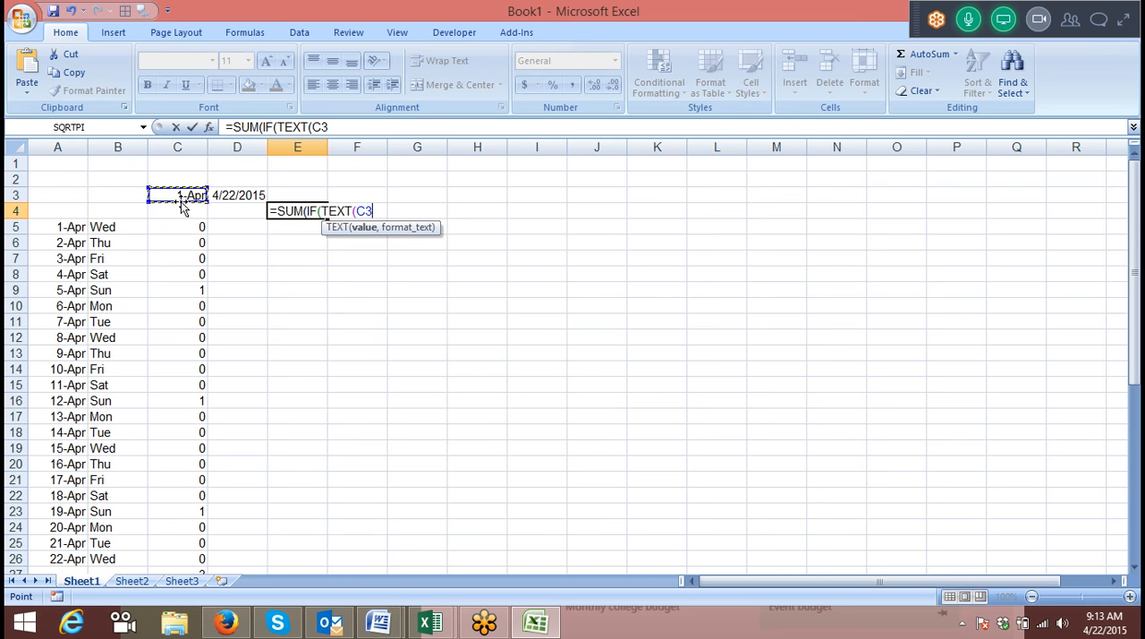
# Extend the E4 formula's TEXT function with +ROW(1:22) and the format "DDD".
pyautogui.write('+')
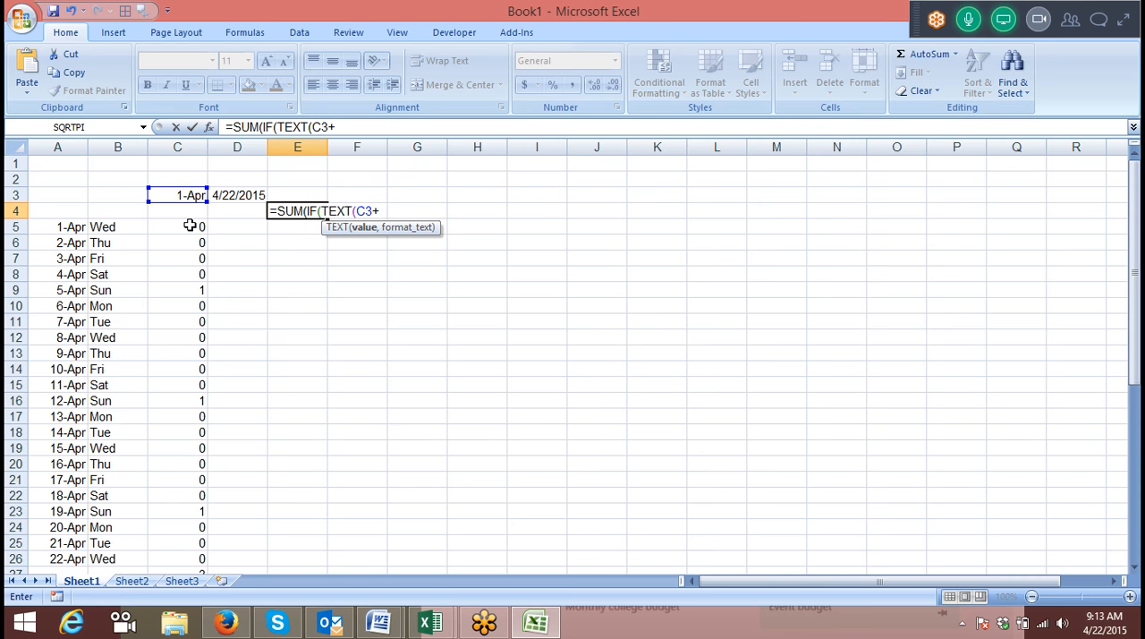
pyautogui.write('roe')
pyautogui.press('BackSpace')
pyautogui.write('w(1')
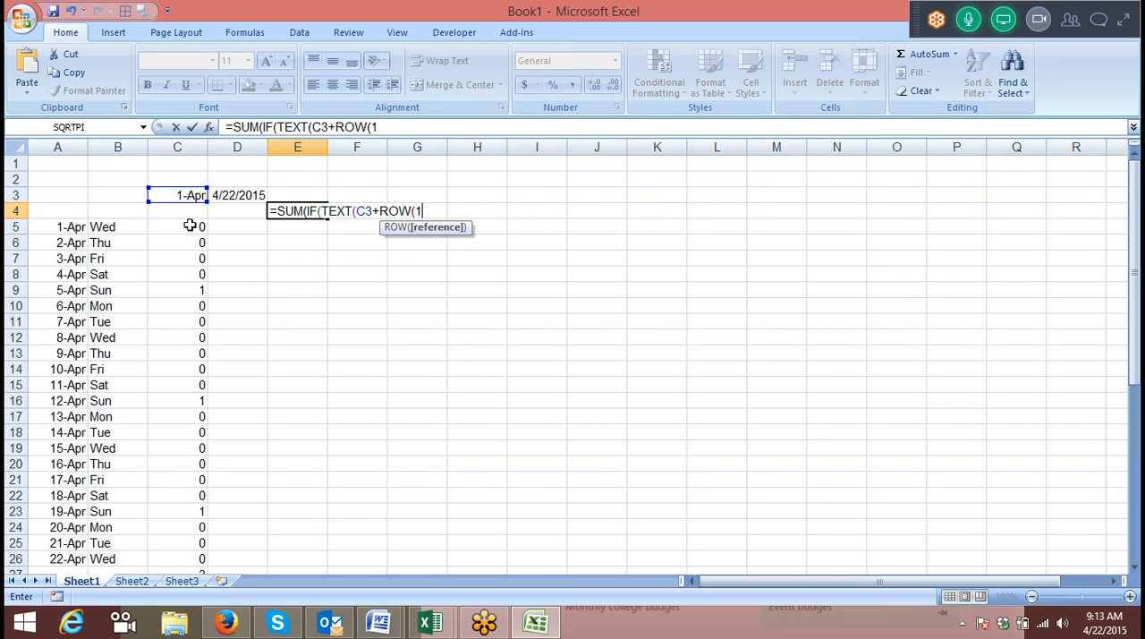
pyautogui.write(':22')
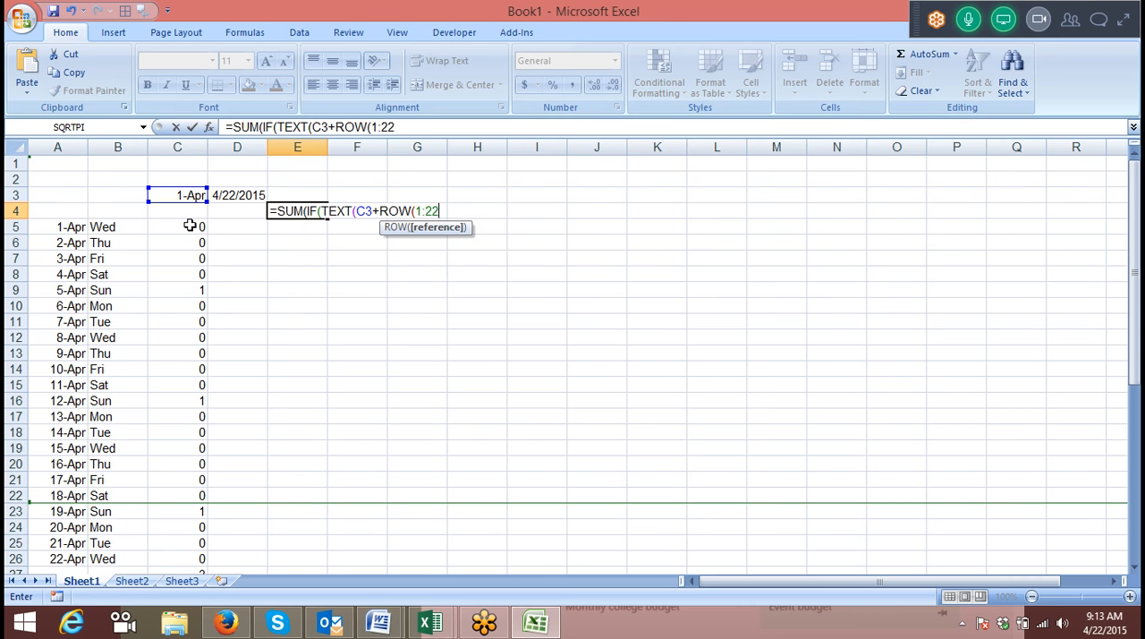
pyautogui.write(')')
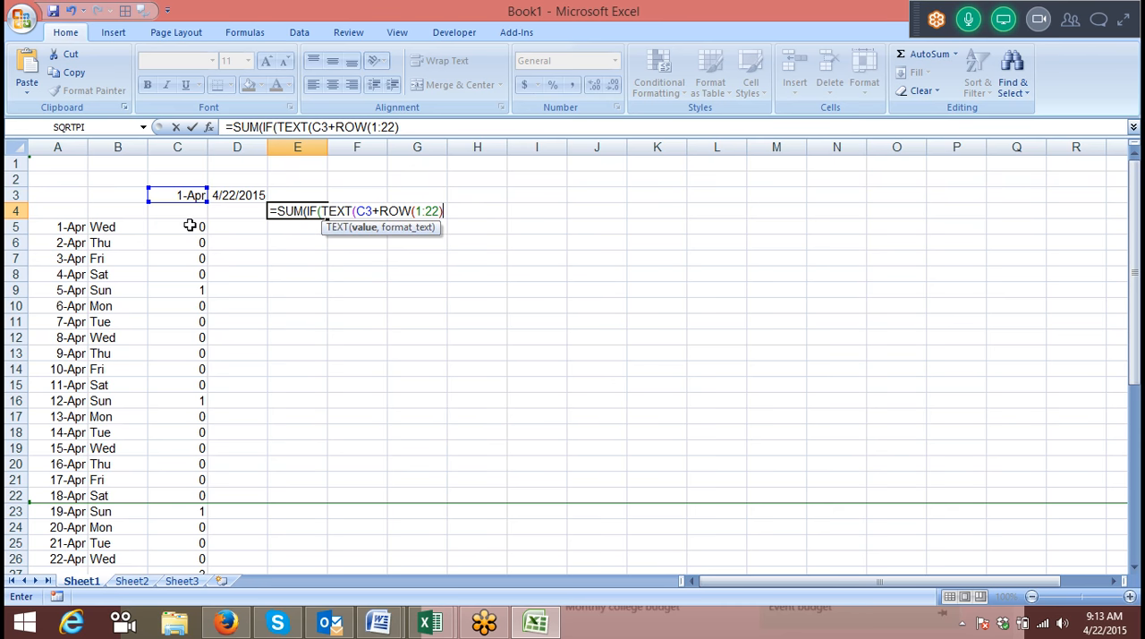
pyautogui.write(',"DDD"')
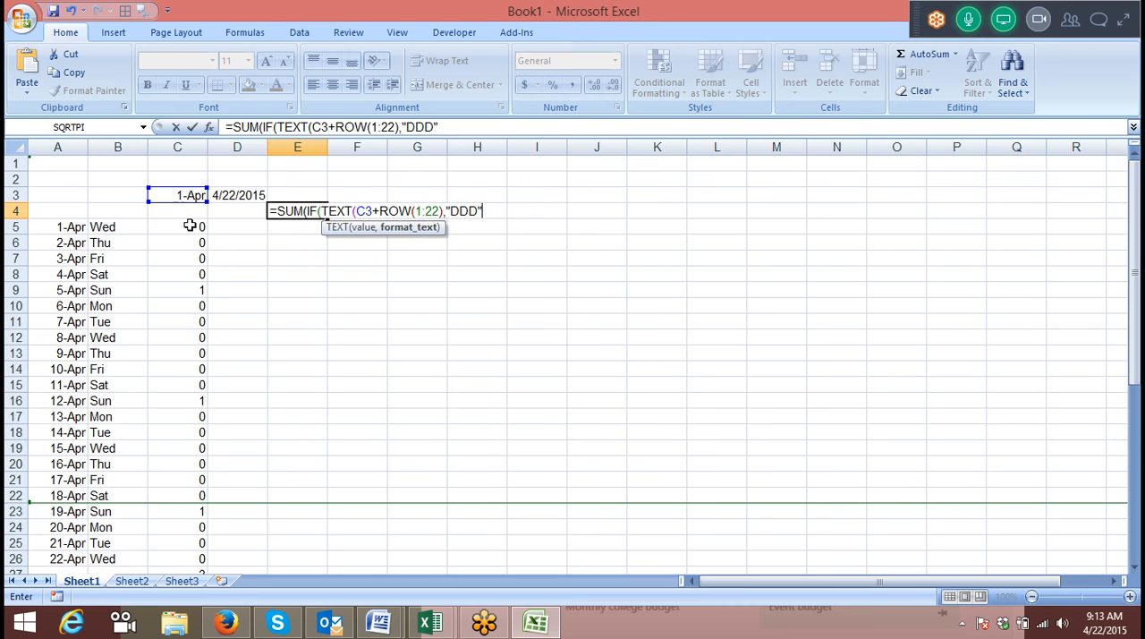
pyautogui.write(')="Su')
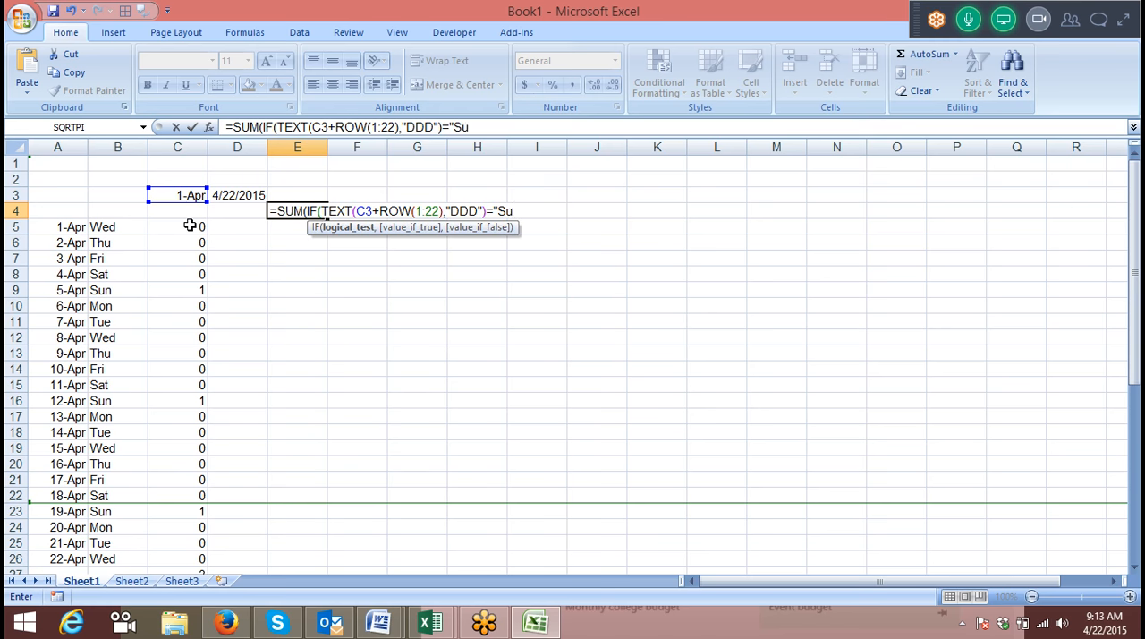
pyautogui.write('n",')
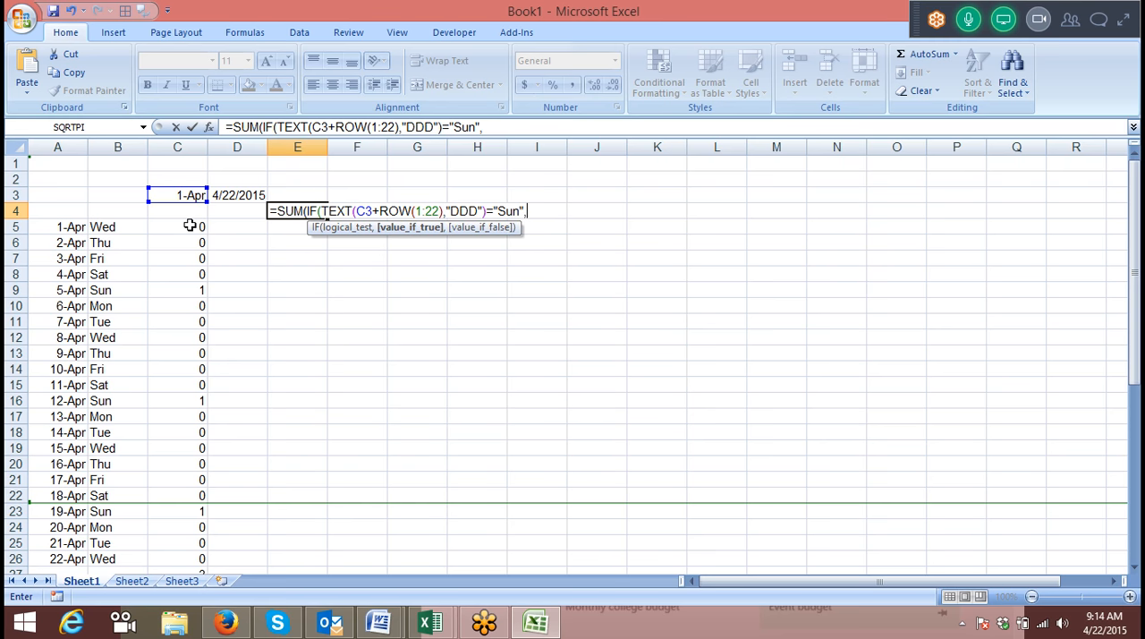
pyautogui.write('1,0')
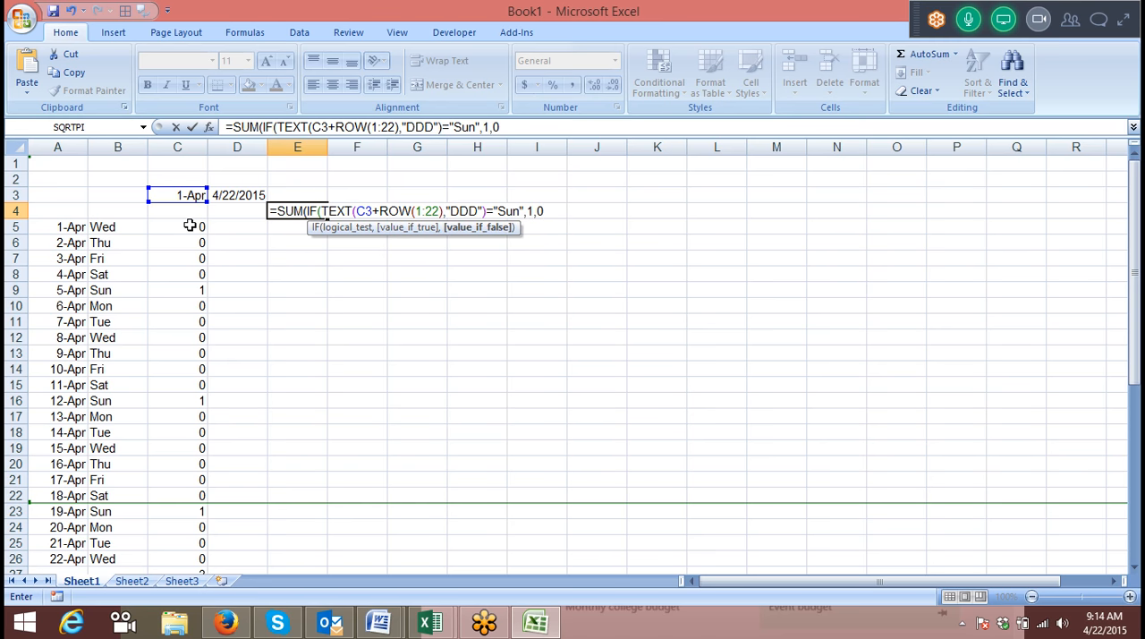
pyautogui.write(')')
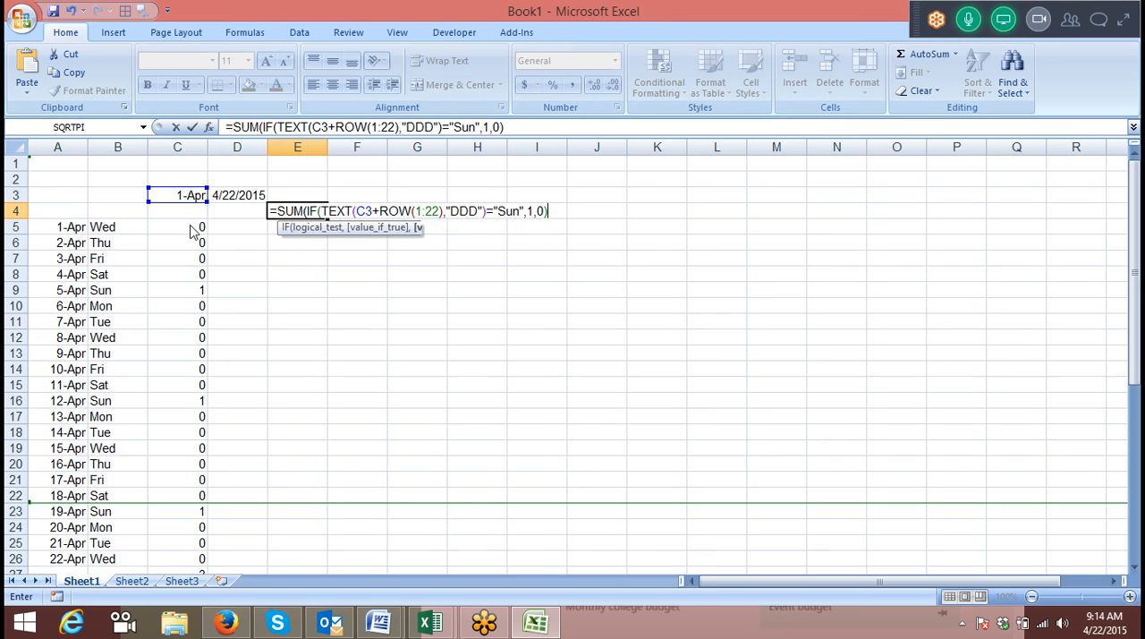
# Complete and enter the E4 formula by comparing the TEXT result with "Sun" and returning 1 or 0.
pyautogui.press('Return')
pyautogui.press('Return')
pyautogui.press('Up')
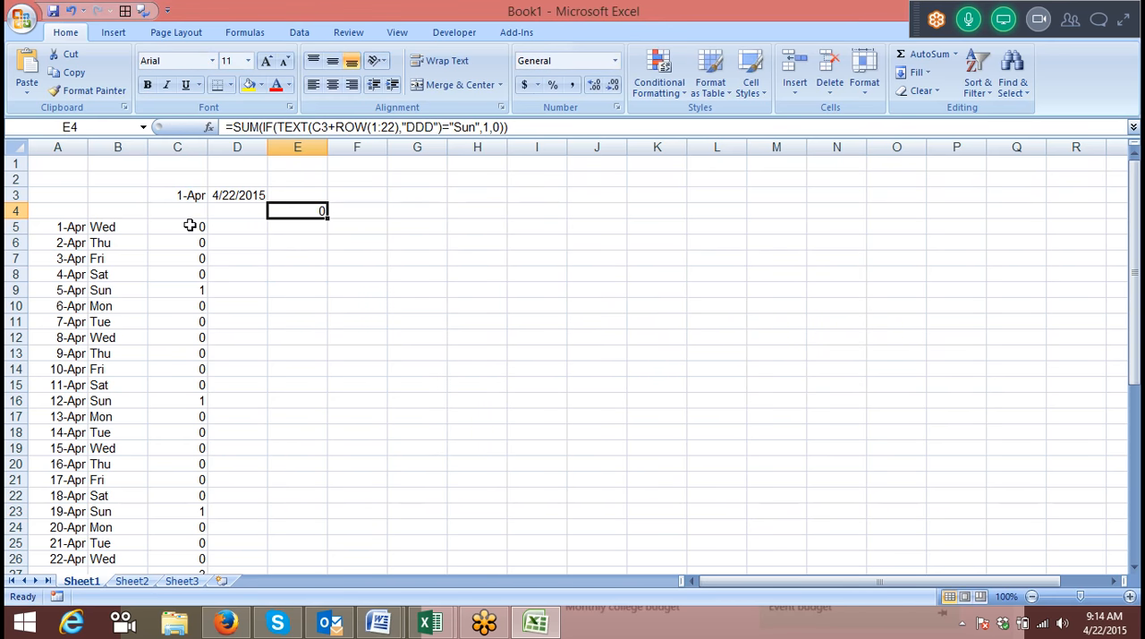
# Re-enter the Sunday-count formula in E4 as an array formula.
pyautogui.click(298, 208)
pyautogui.doubleClick(298, 208)
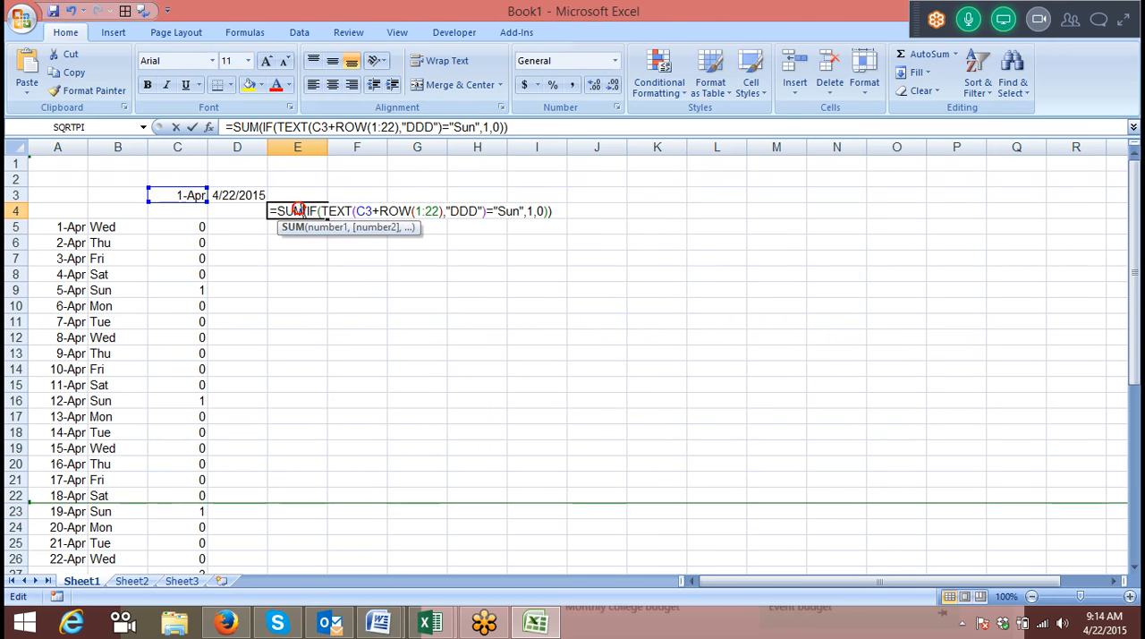
pyautogui.hotkey('ctrl', 'shift', 'Return')
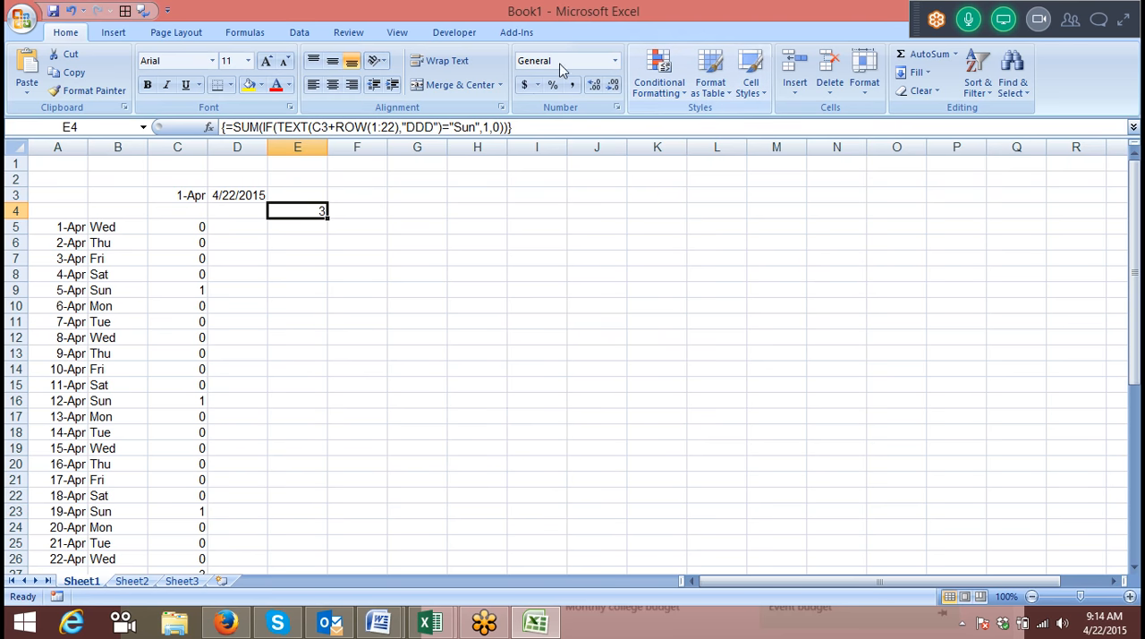
# Apply the General number format to the dates in A5:A26 to show their serial numbers.
pyautogui.click(54, 226)
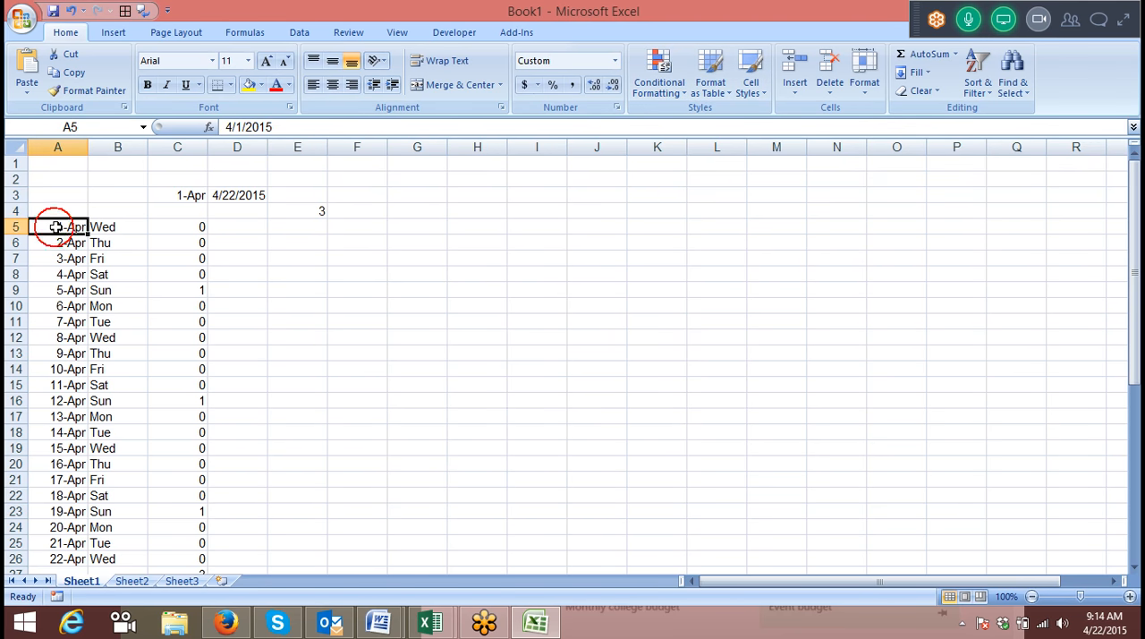
pyautogui.hotkey('ctrl', 'shift', 'Down')
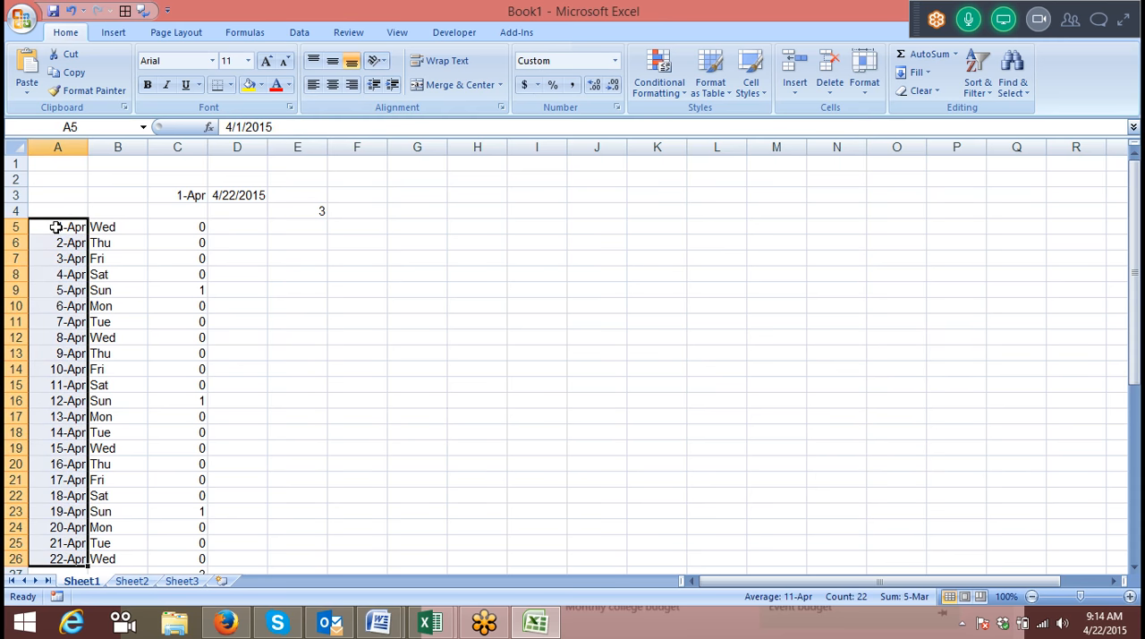
pyautogui.hotkey('ctrl', 'shift', '~')
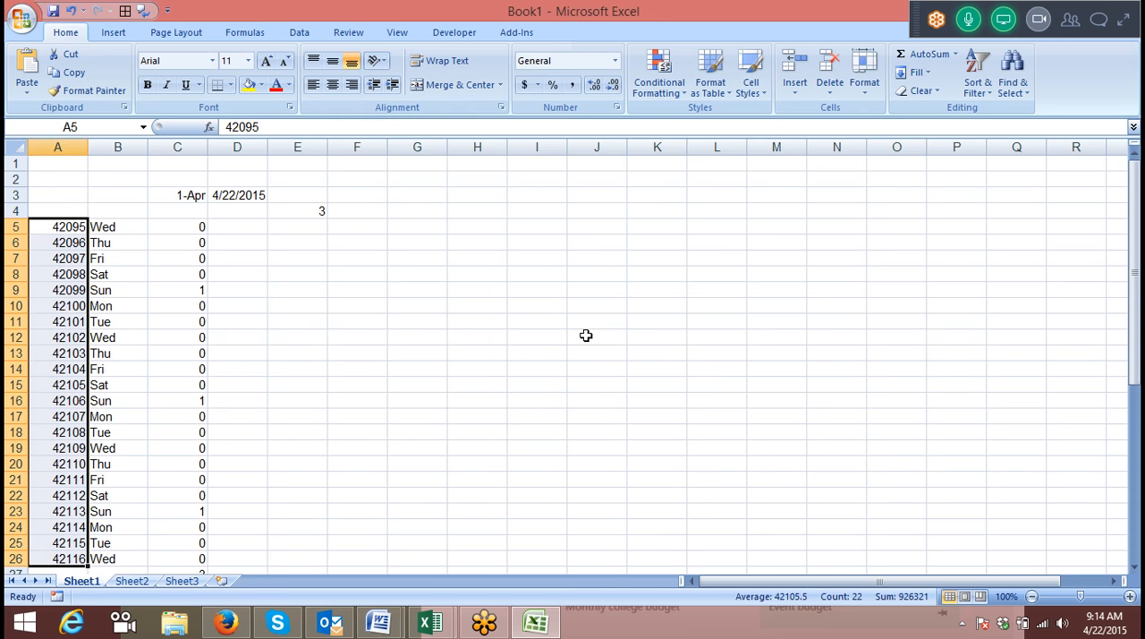
# Evaluate the E4 formula through the C3+ROW(1:22) addition, then review the serial numbers in column A.
pyautogui.click(308, 211)
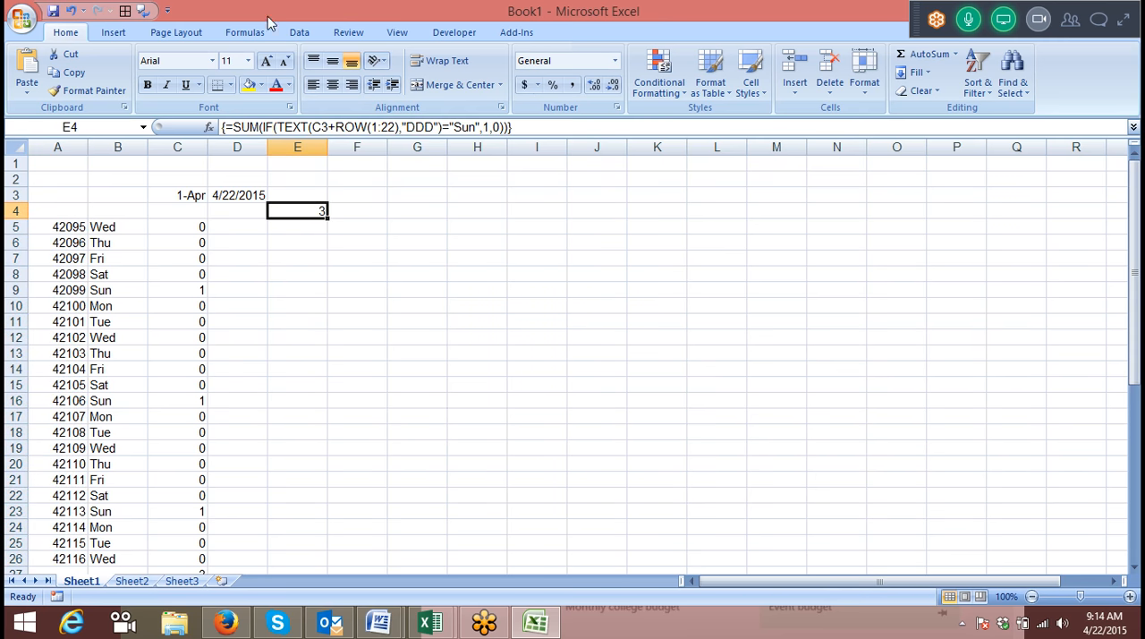
pyautogui.click(244, 32)
pyautogui.click(751, 90)
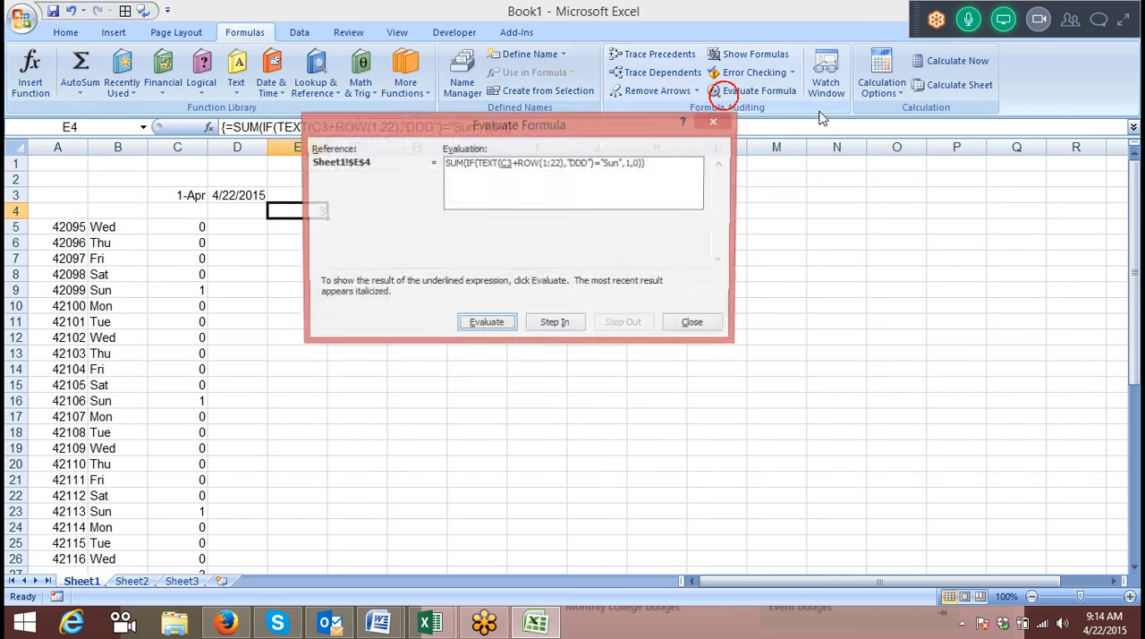
pyautogui.click(474, 327)
pyautogui.click(474, 327)
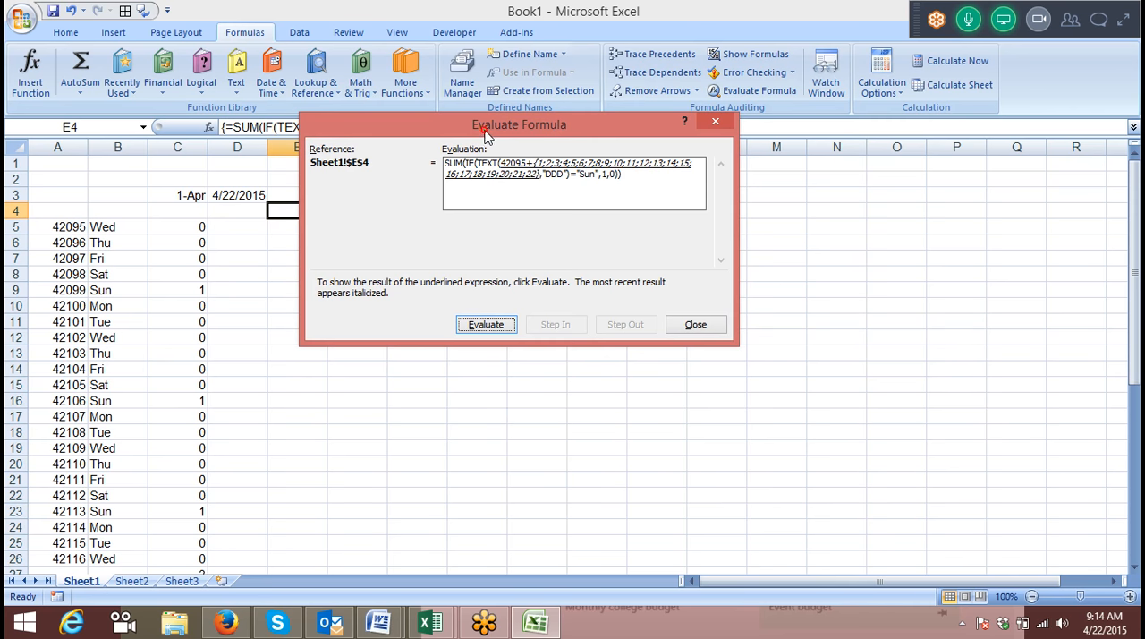
pyautogui.moveTo(485, 132); pyautogui.dragTo(544, 133)
pyautogui.click(547, 326)
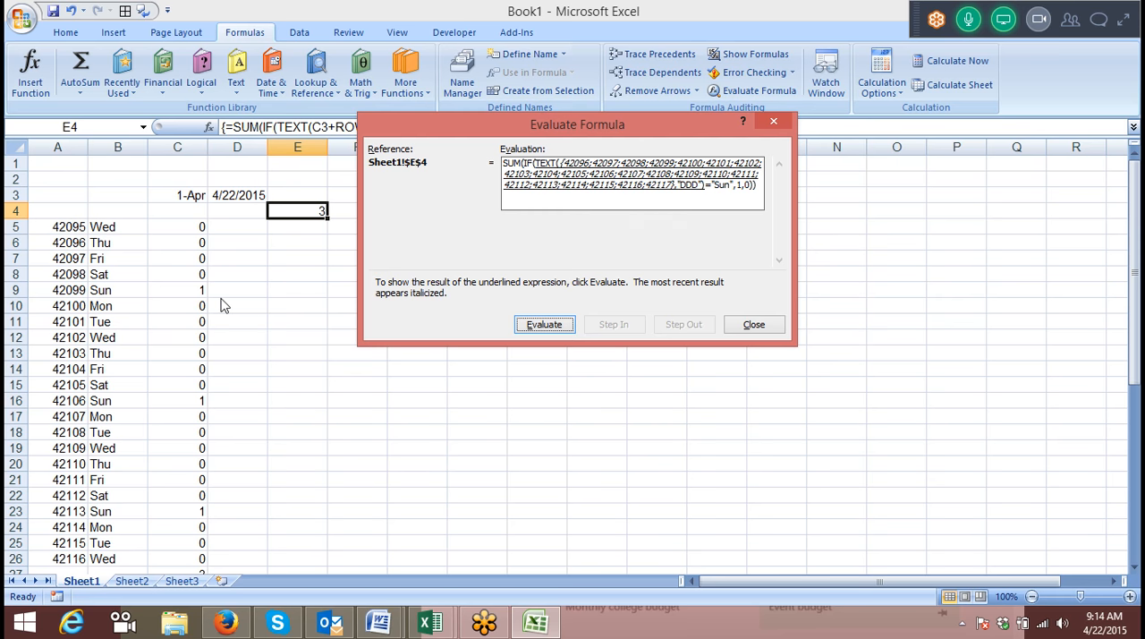
pyautogui.press('Escape')
pyautogui.scroll(-5, 206, 302)
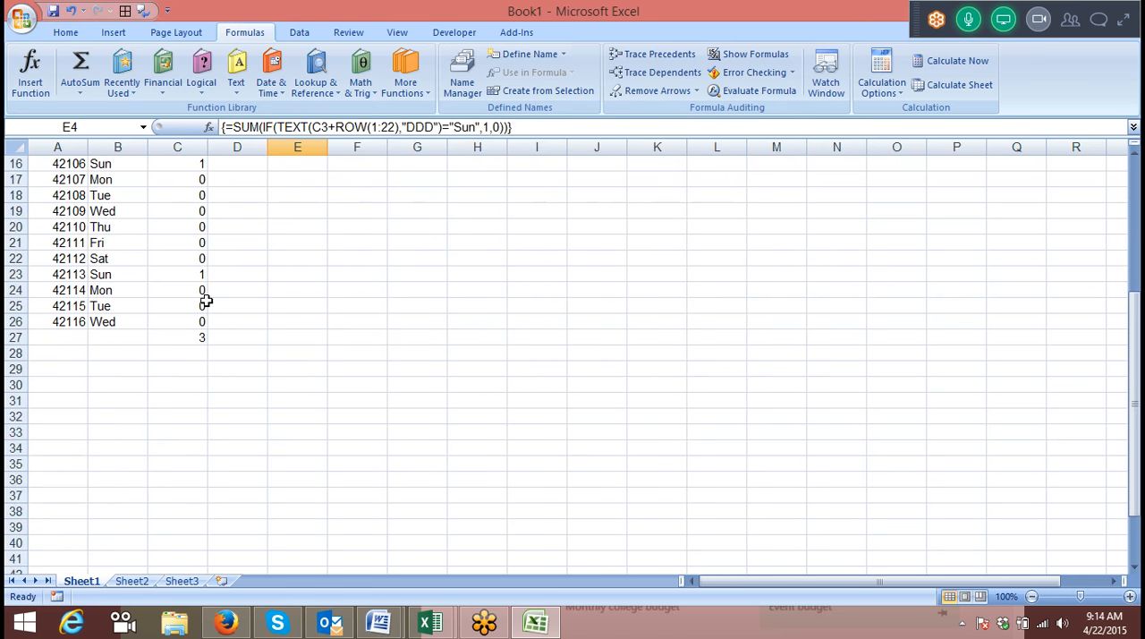
pyautogui.scroll(5, 207, 301)
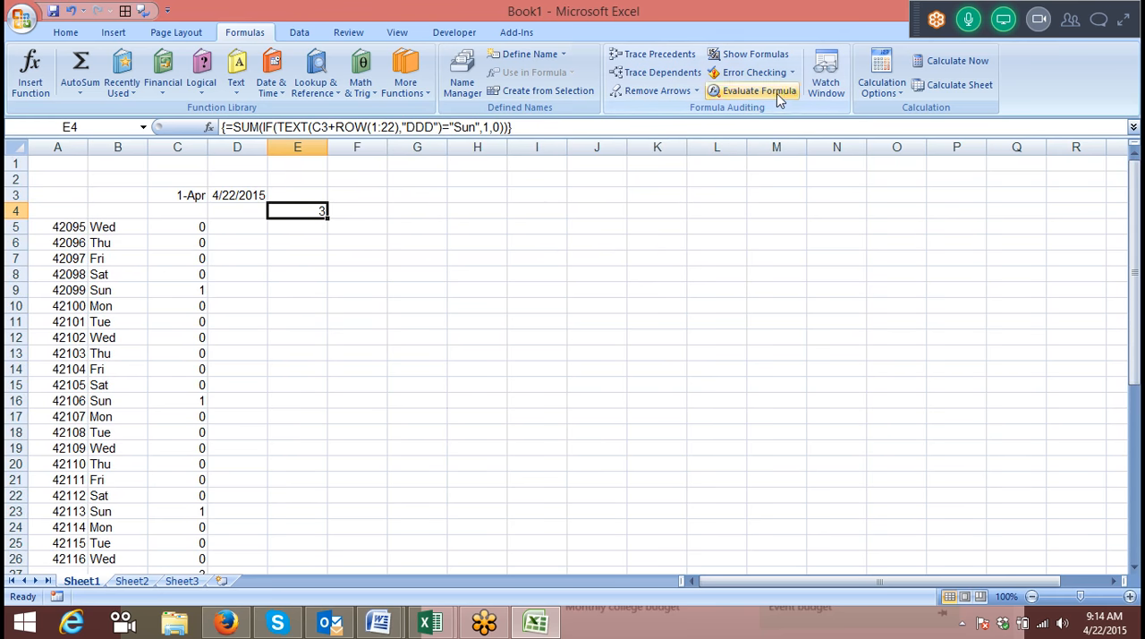
# Evaluate E4 again through the date addition to compare its first and last serial numbers with column A.
pyautogui.click(776, 93)
pyautogui.click(490, 325)
pyautogui.click(492, 327)
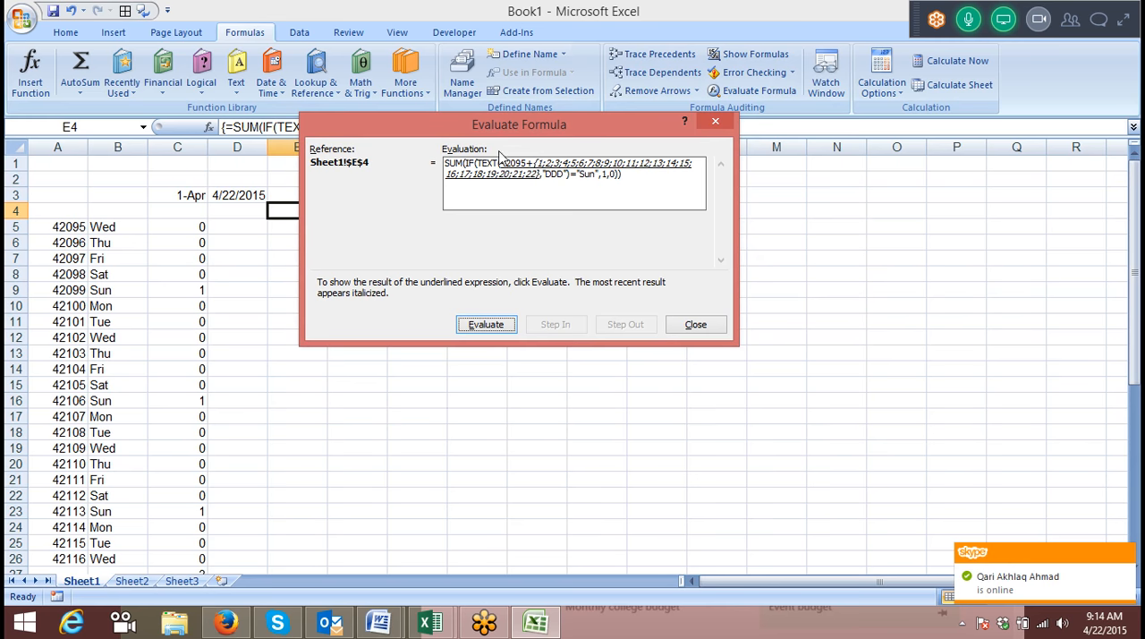
pyautogui.moveTo(499, 119); pyautogui.dragTo(573, 110)
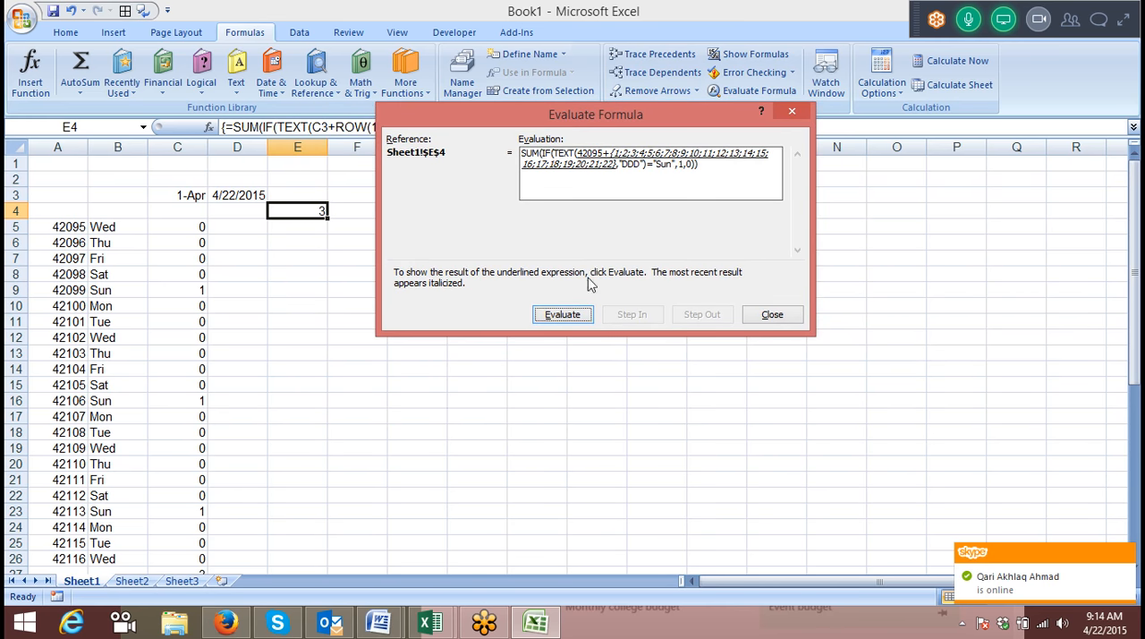
pyautogui.click(572, 315)
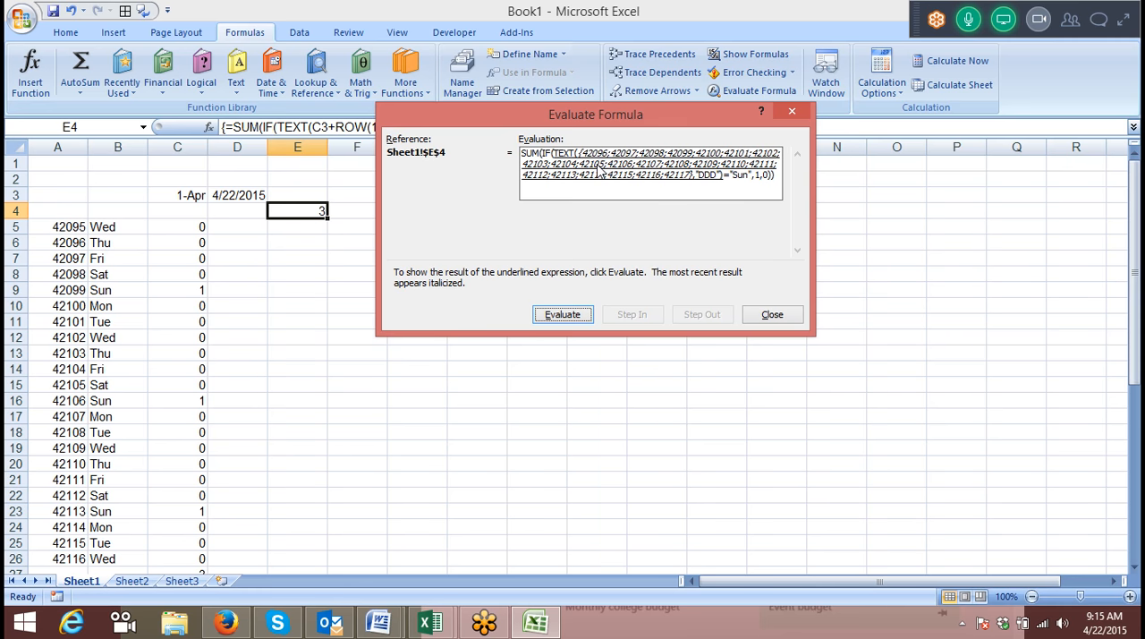
pyautogui.press('Escape')
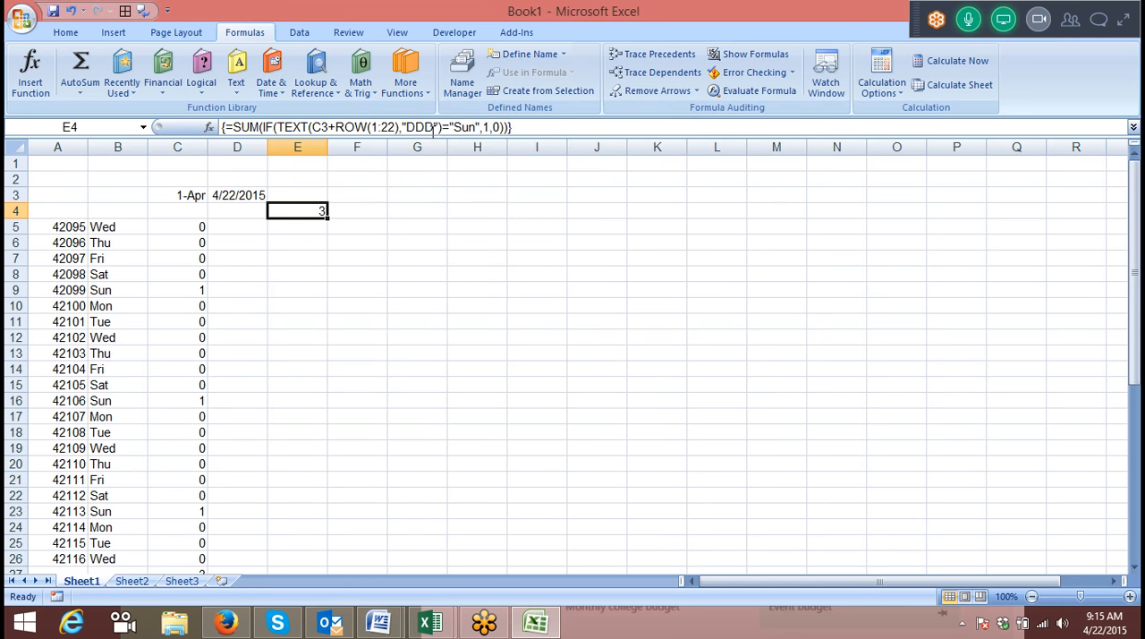
# Change C3 to C3-1 in the E4 formula and keep it as an array formula.
pyautogui.click(325, 127)
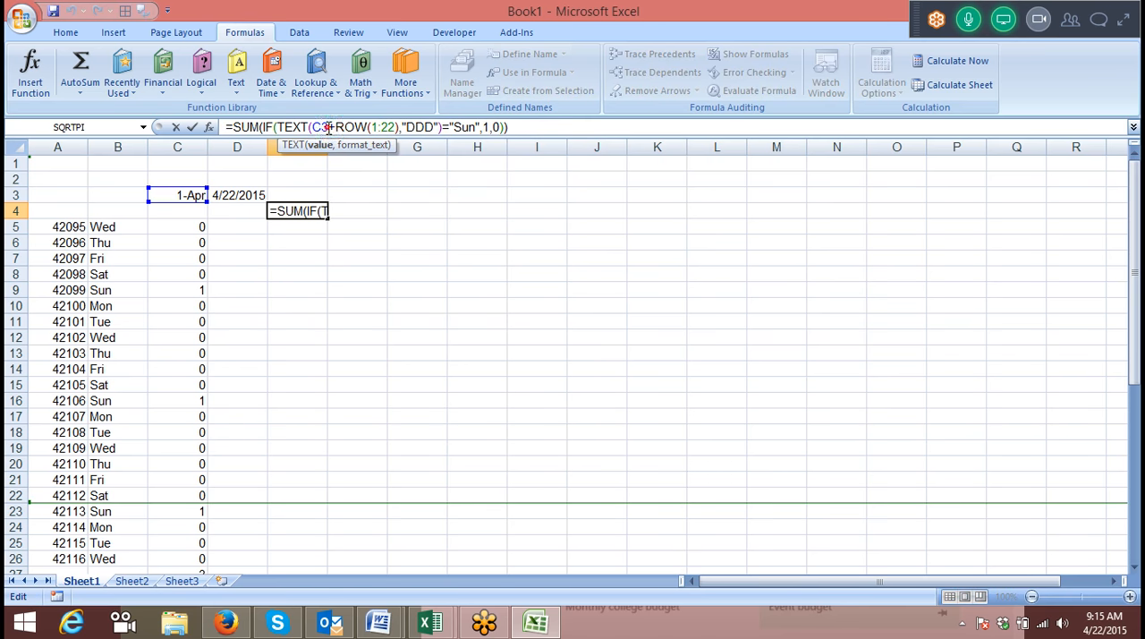
pyautogui.write('-1')
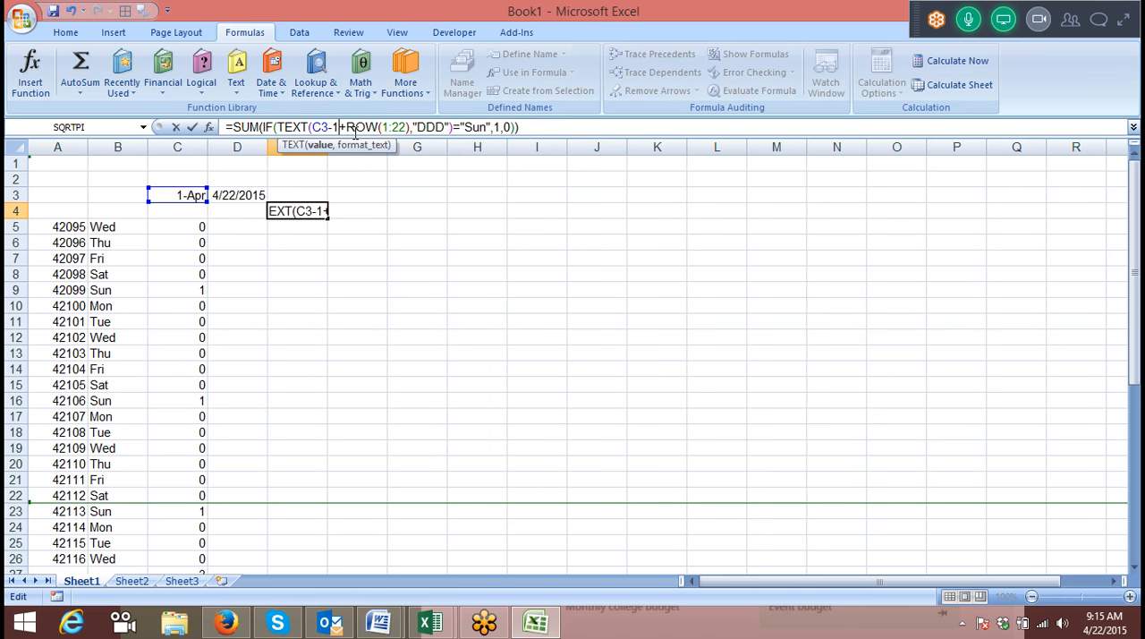
pyautogui.hotkey('ctrl', 'shift', 'Return')
pyautogui.doubleClick(303, 210)
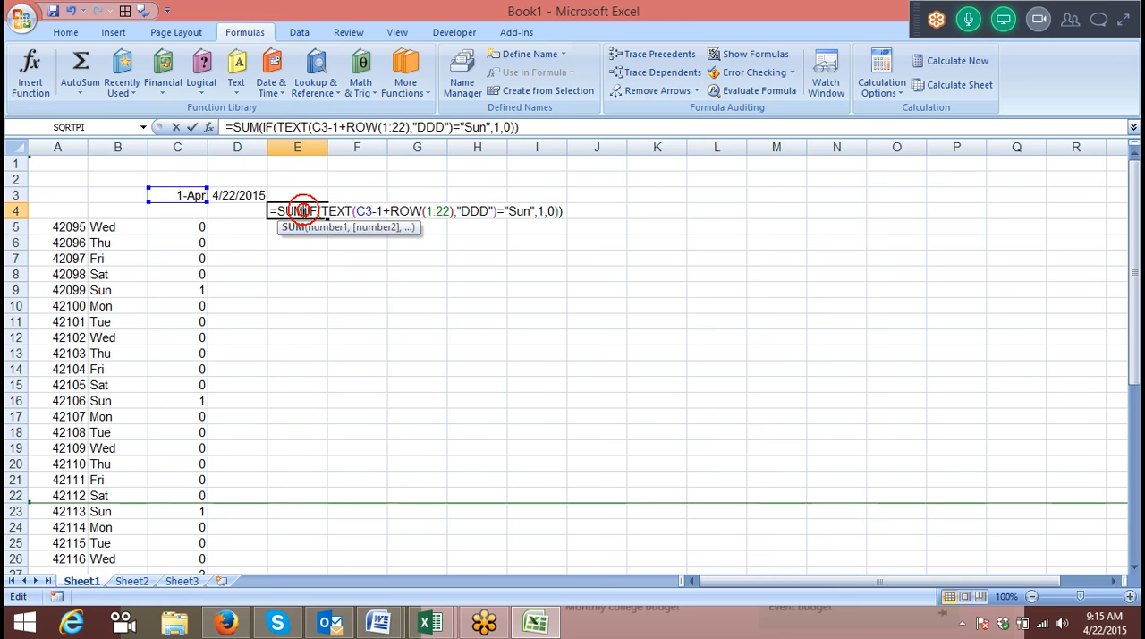
pyautogui.press('Escape')
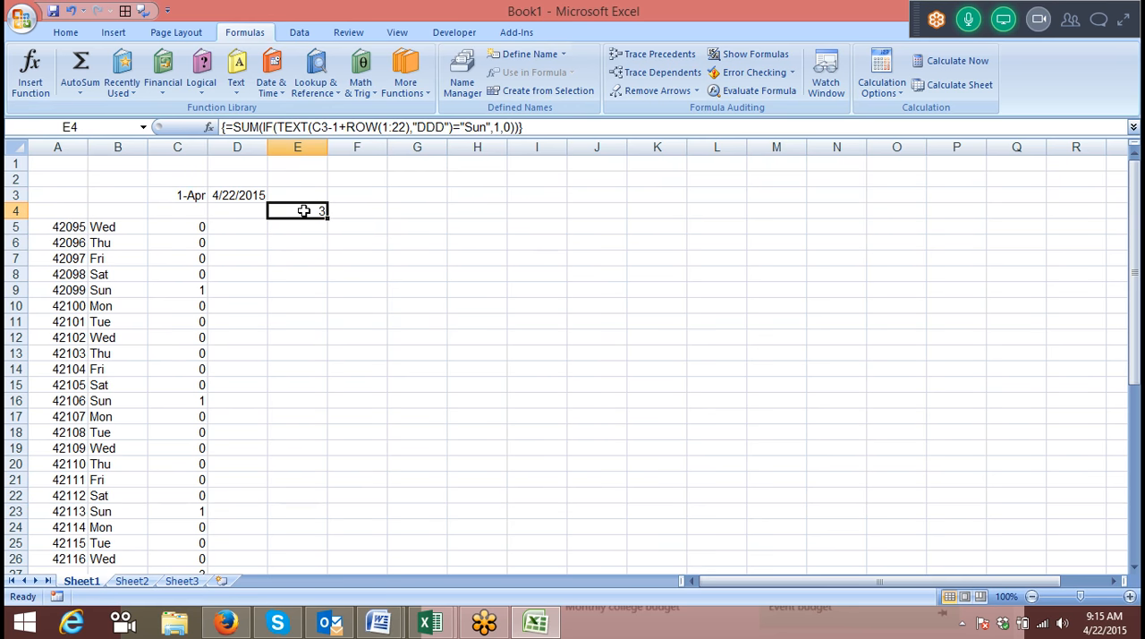
# Evaluate the E4 formula from C3-1 through the ROW, TEXT, Sunday comparison, IF and SUM stages.
pyautogui.click(757, 90)
pyautogui.click(497, 329)
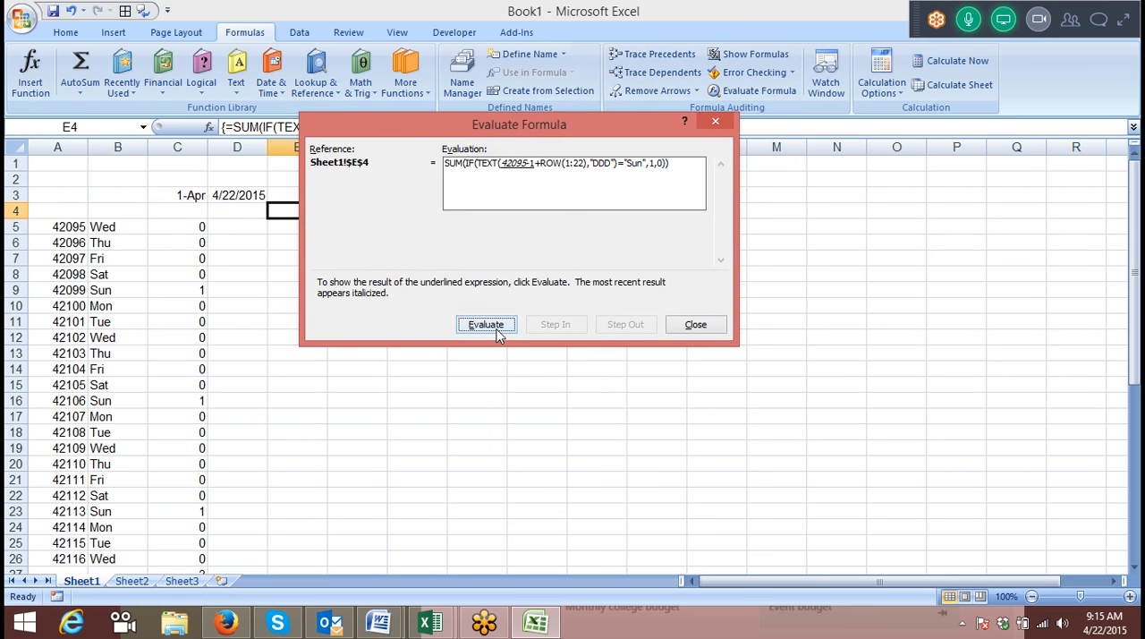
pyautogui.click(496, 328)
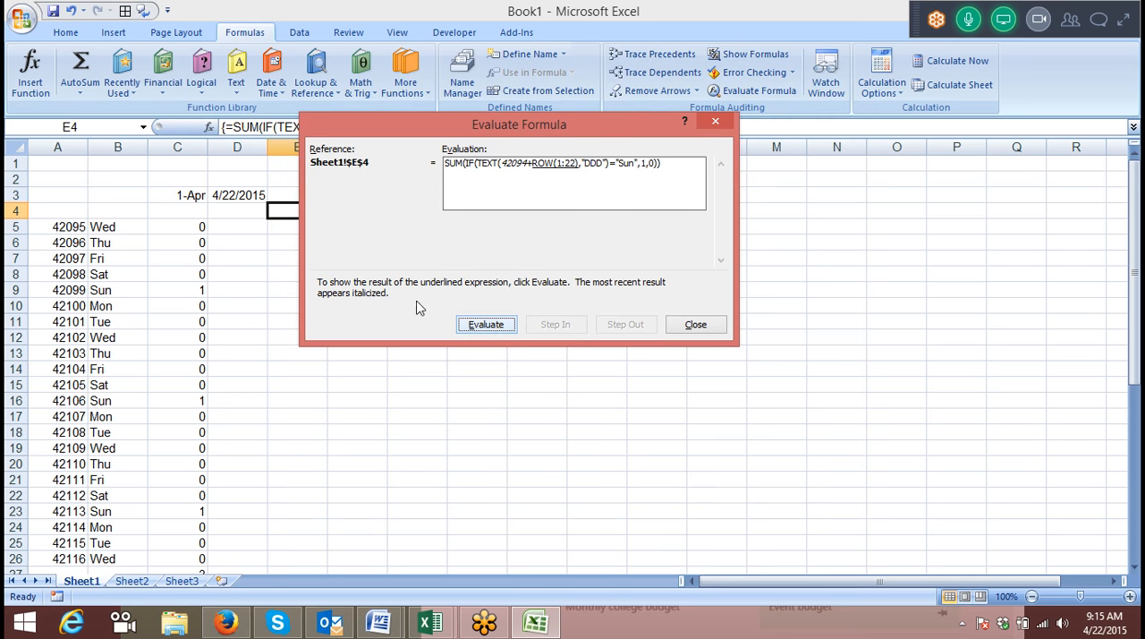
pyautogui.click(484, 325)
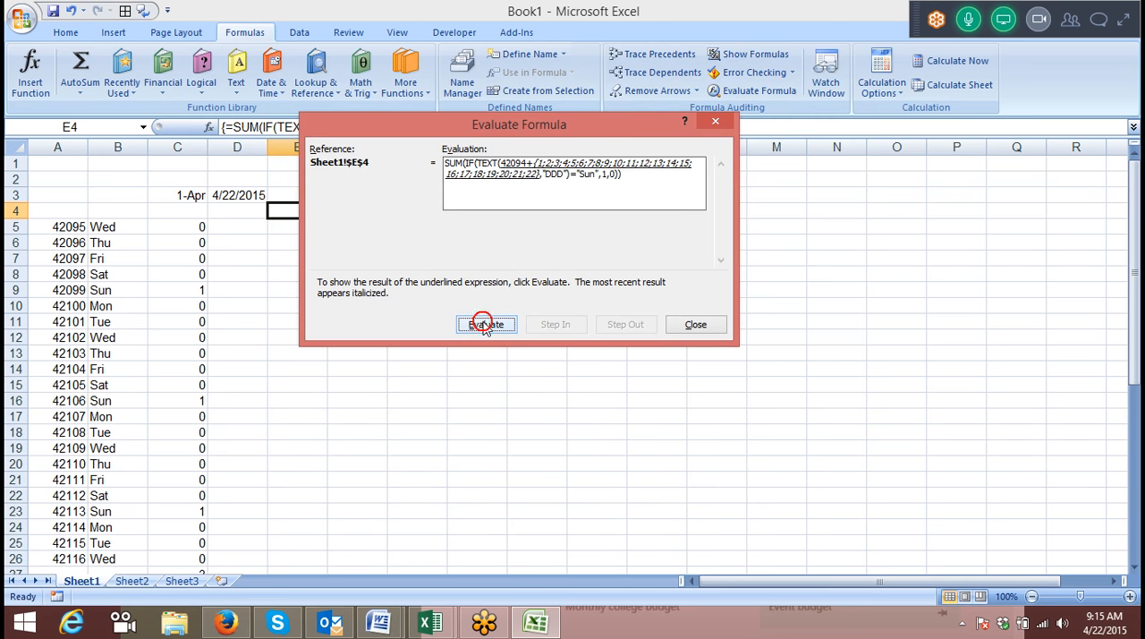
pyautogui.click(484, 326)
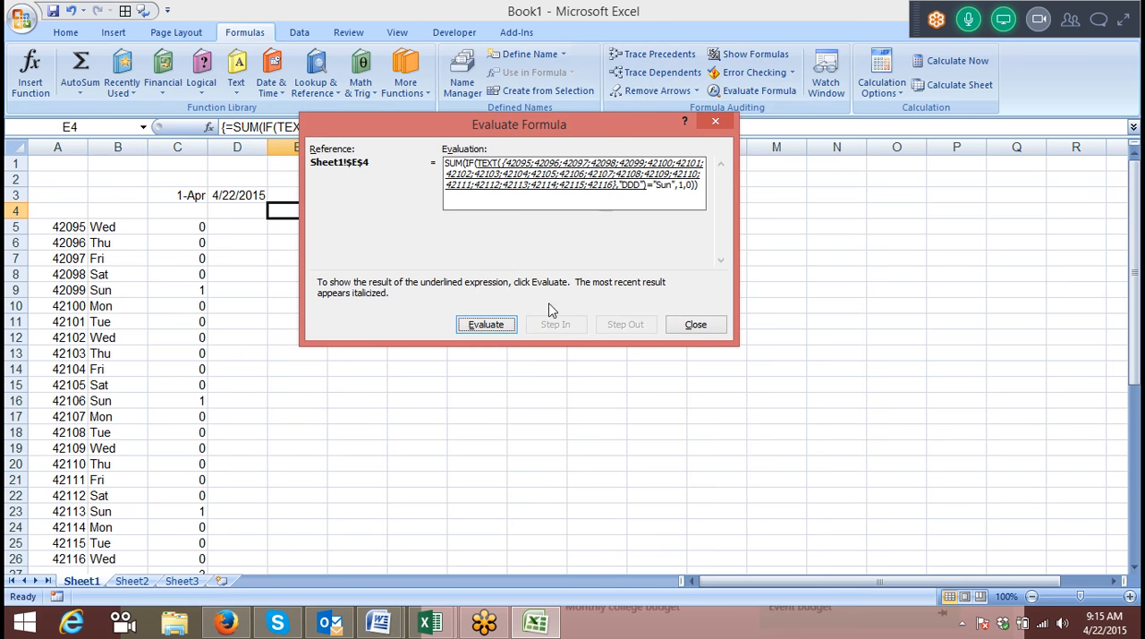
pyautogui.click(500, 326)
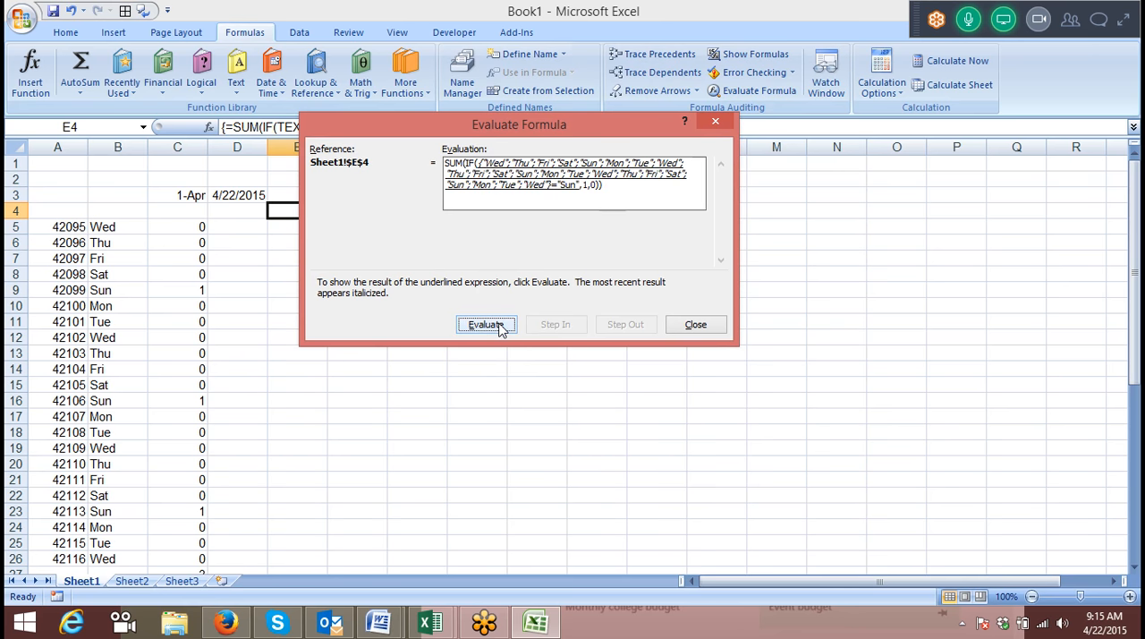
pyautogui.click(499, 327)
pyautogui.click(502, 328)
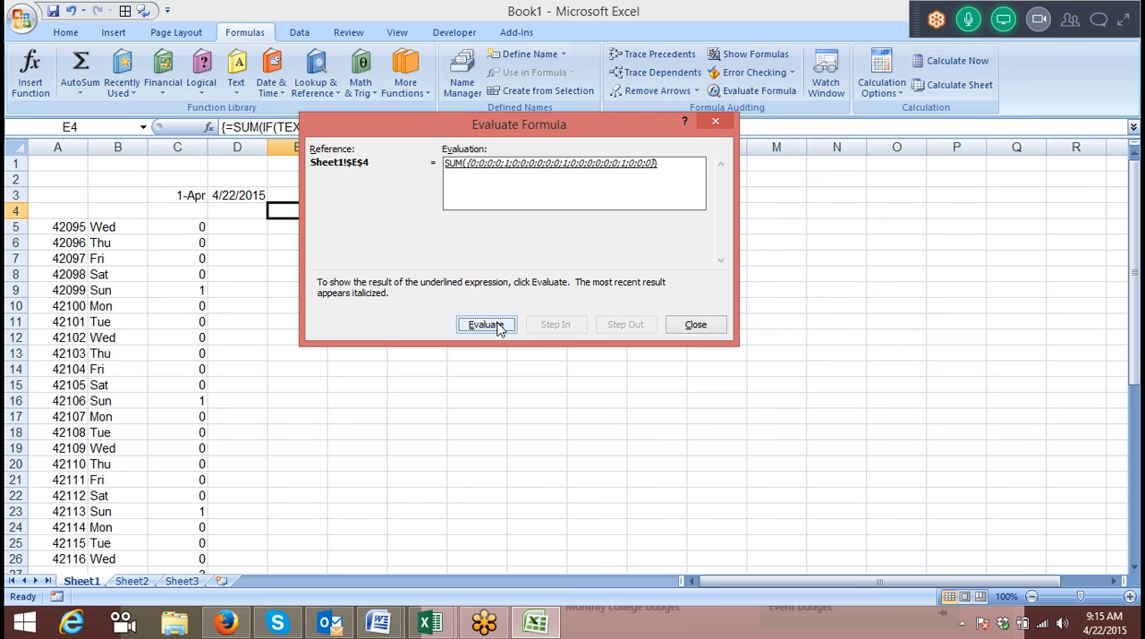
pyautogui.click(501, 328)
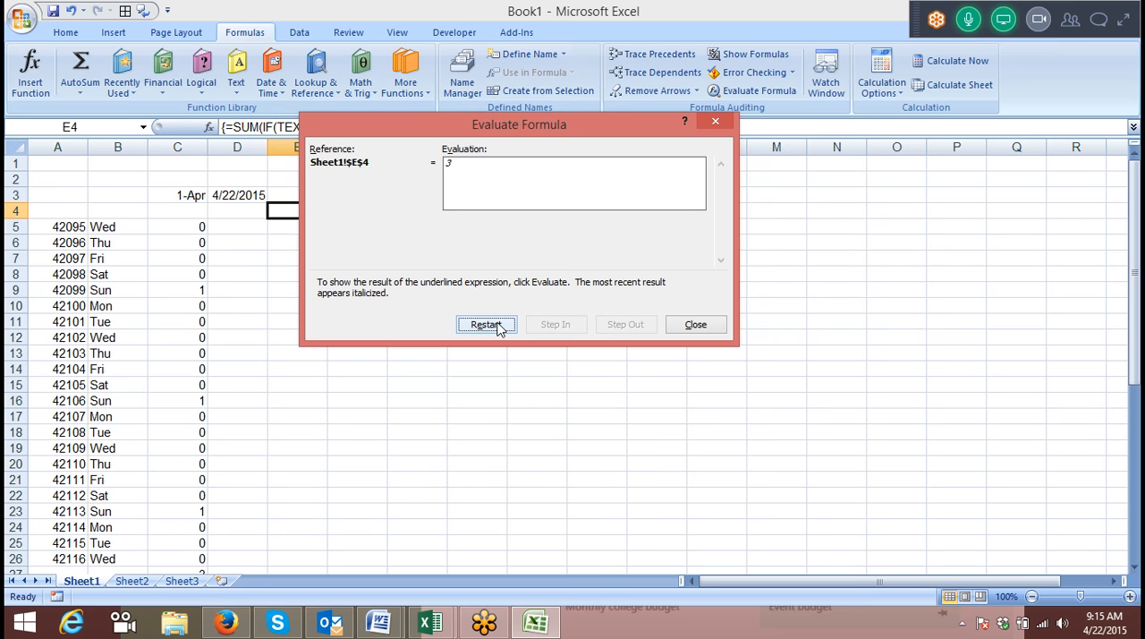
# Restart the E4 evaluation and review the row array, date serials, weekday names and Sunday tests through to the total.
pyautogui.click(500, 329)
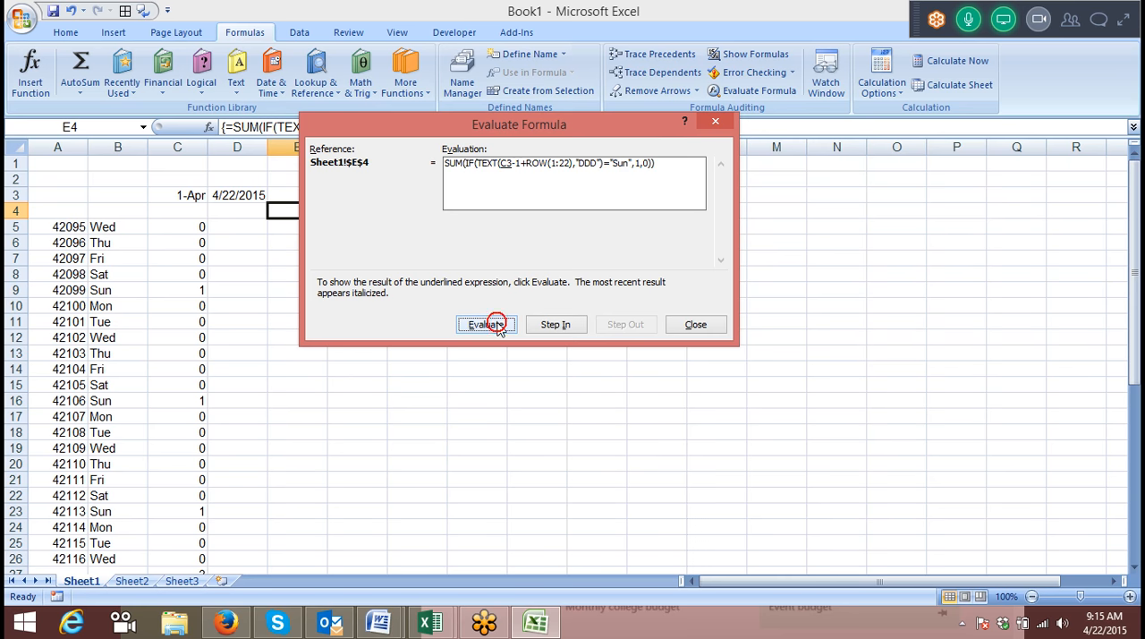
pyautogui.click(500, 329)
pyautogui.click(501, 328)
pyautogui.click(500, 329)
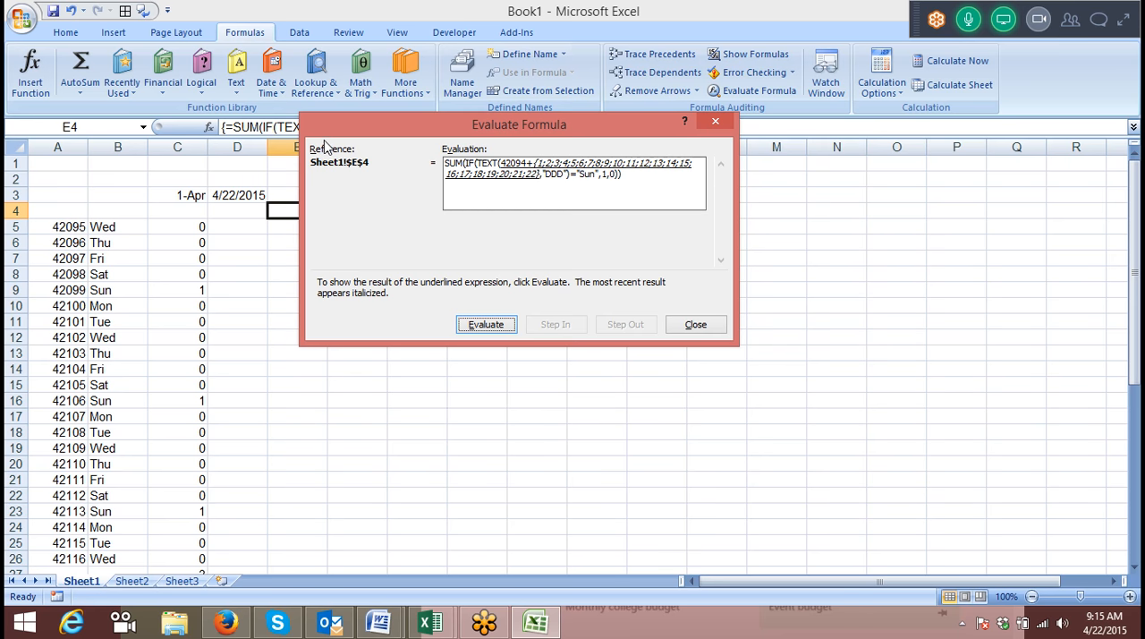
pyautogui.click(485, 327)
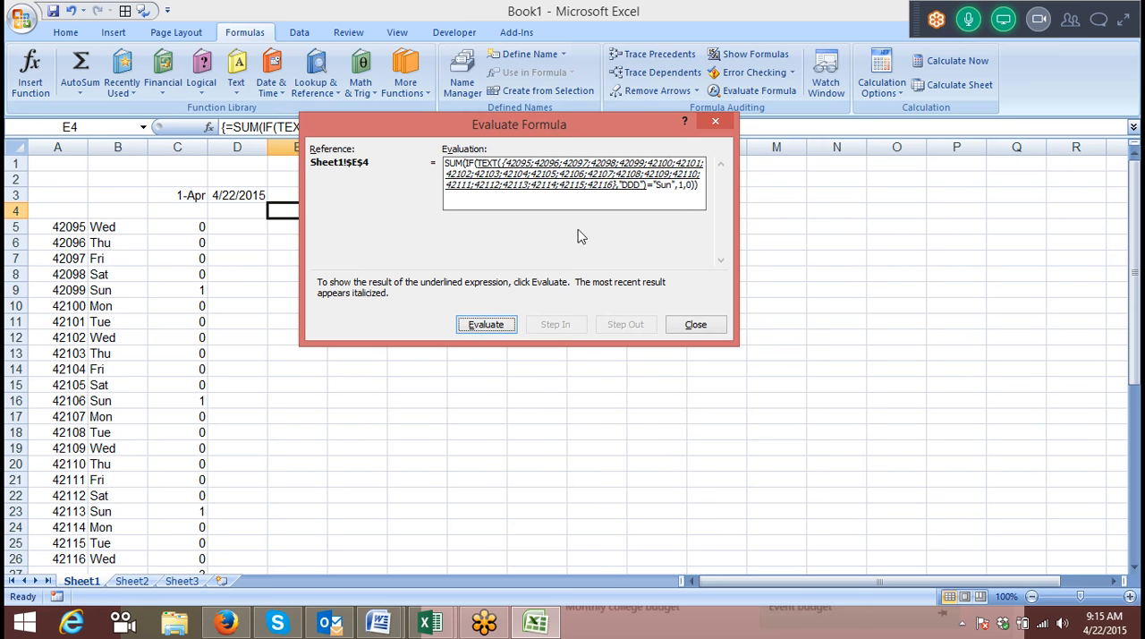
pyautogui.click(481, 325)
pyautogui.click(481, 326)
pyautogui.click(481, 326)
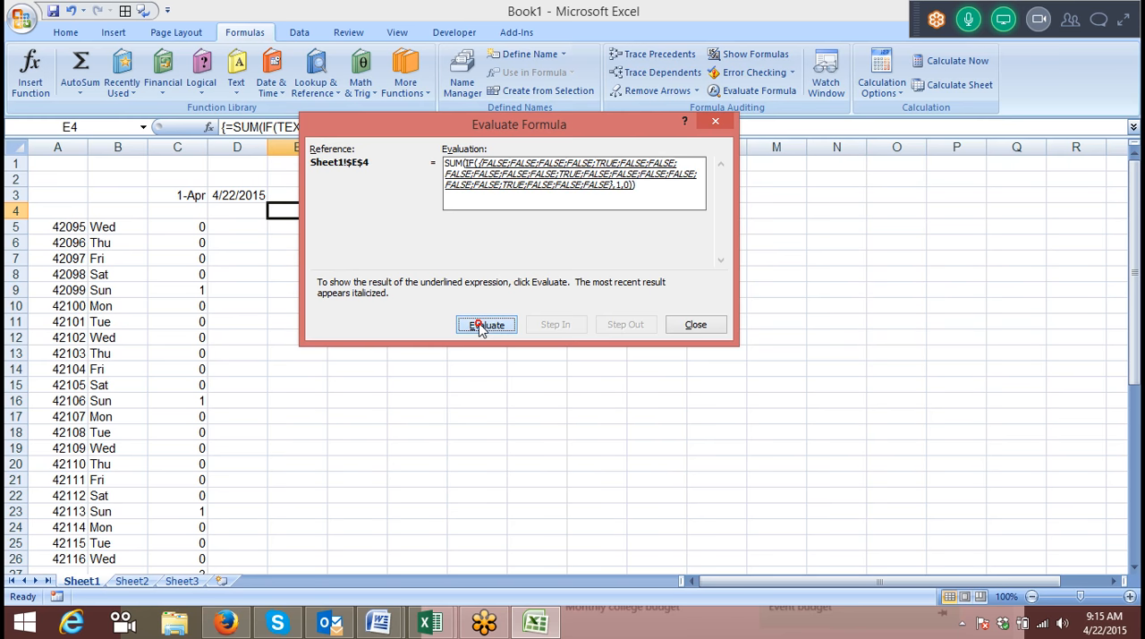
pyautogui.click(481, 326)
# Evaluate E4 once more up to the date serial numbers, compare them with column A, and close the evaluation.
pyautogui.click(480, 327)
pyautogui.click(481, 327)
pyautogui.click(480, 326)
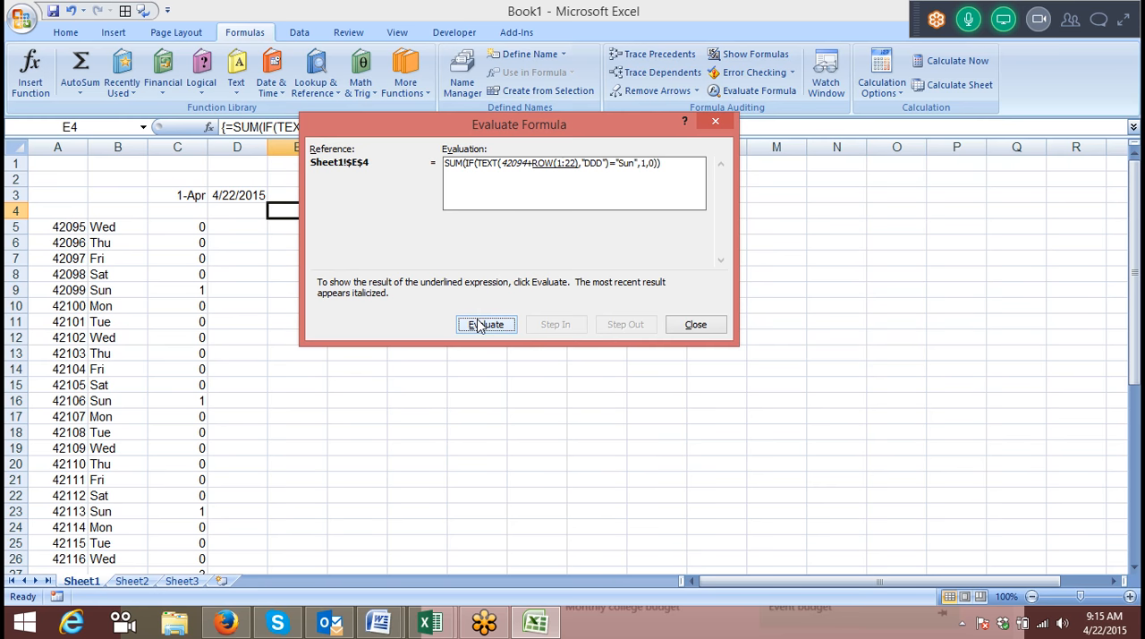
pyautogui.click(477, 325)
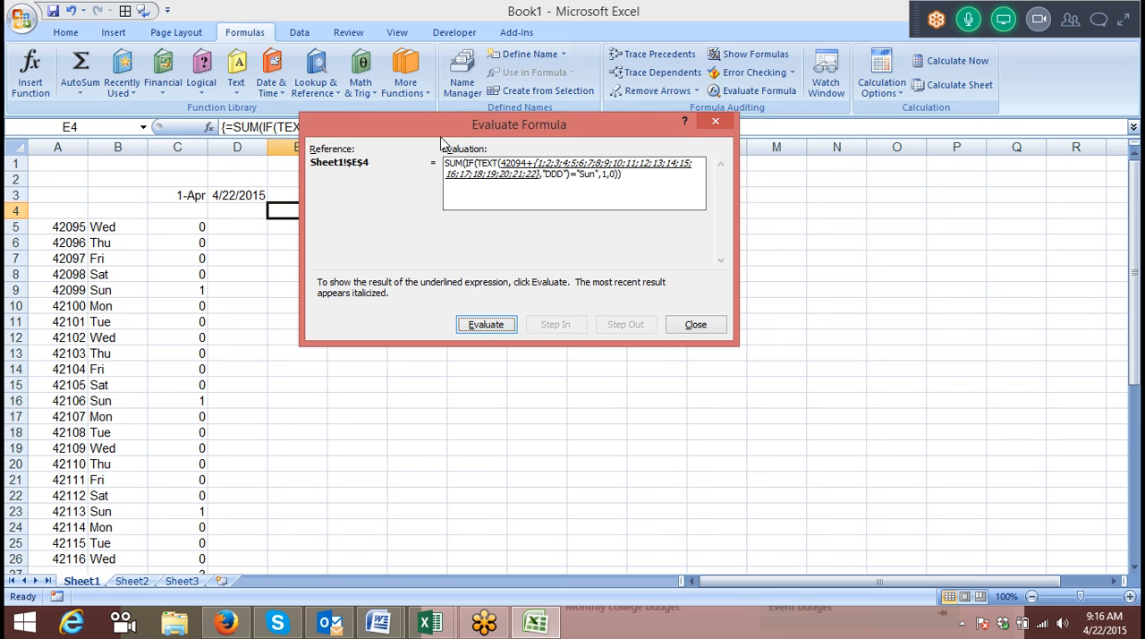
pyautogui.click(479, 327)
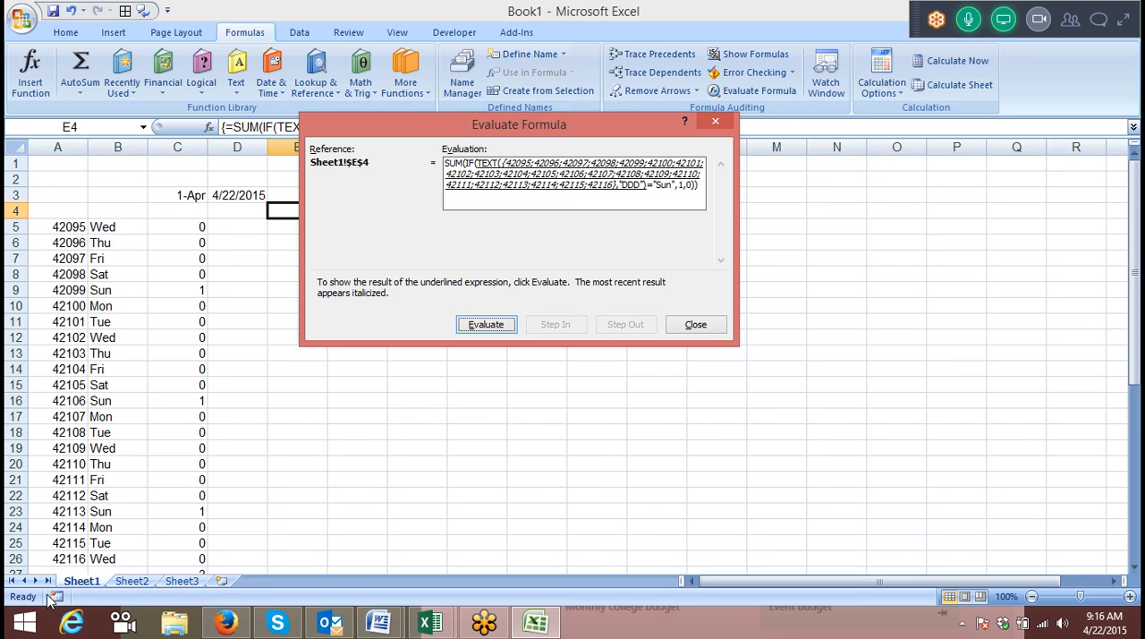
pyautogui.press('Escape')
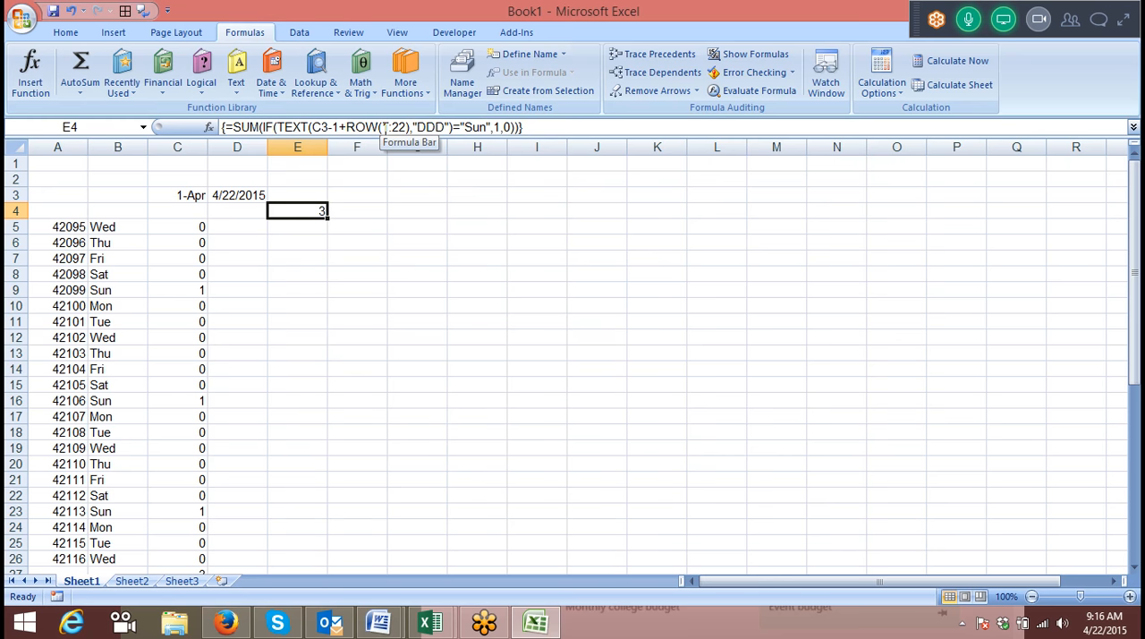
# In the E4 formula, replace the ROW argument 1:22 with INDIRECT("1:"&), leaving the end row number empty.
pyautogui.click(384, 128)
pyautogui.write('"')
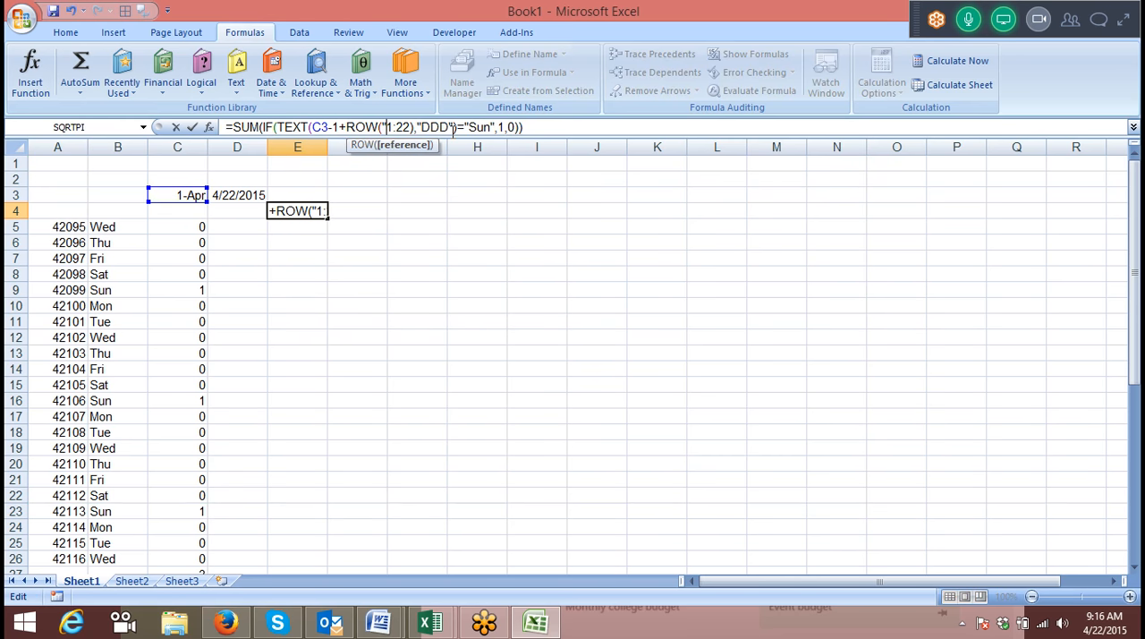
pyautogui.write('IND')
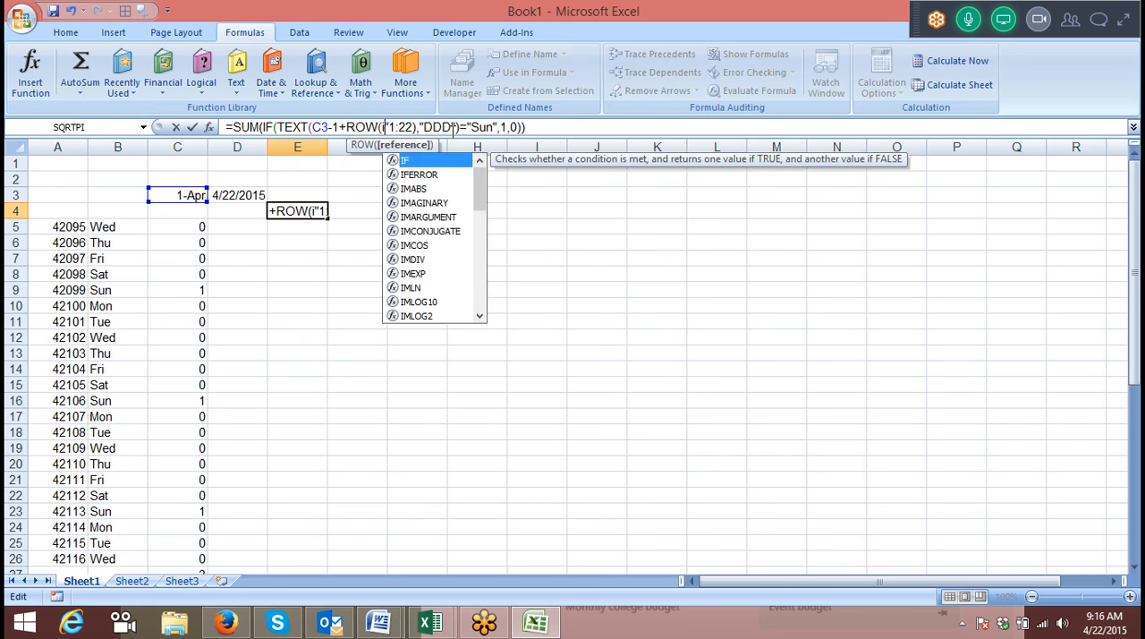
pyautogui.press('Down')
pyautogui.press('Tab')
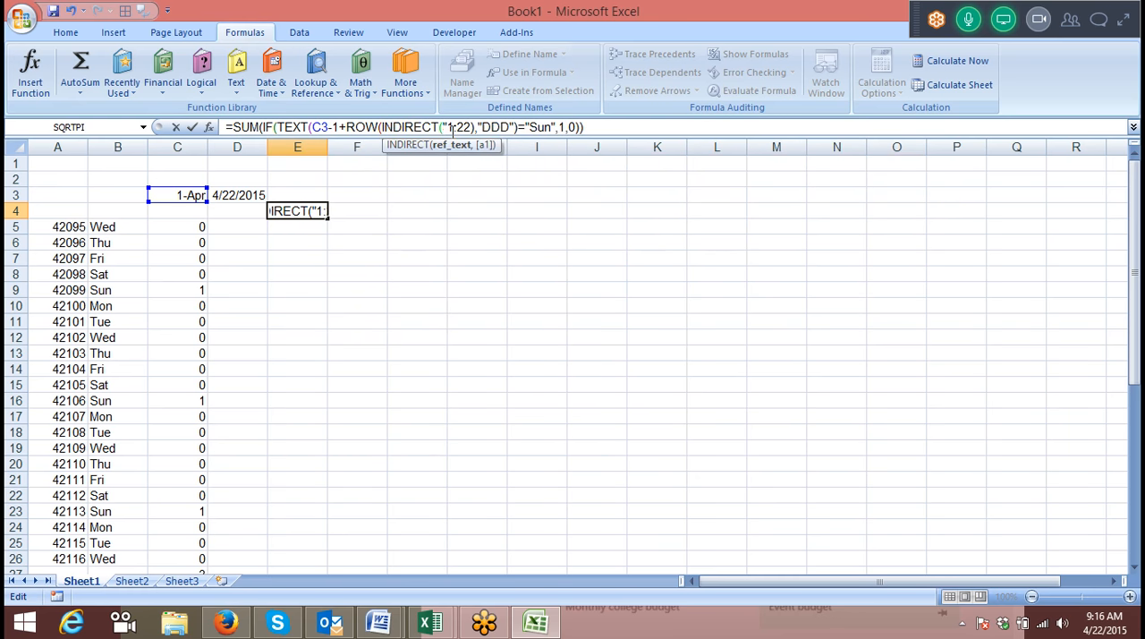
pyautogui.write('00')
pyautogui.press('BackSpace')
pyautogui.press('BackSpace')
pyautogui.write('"&')
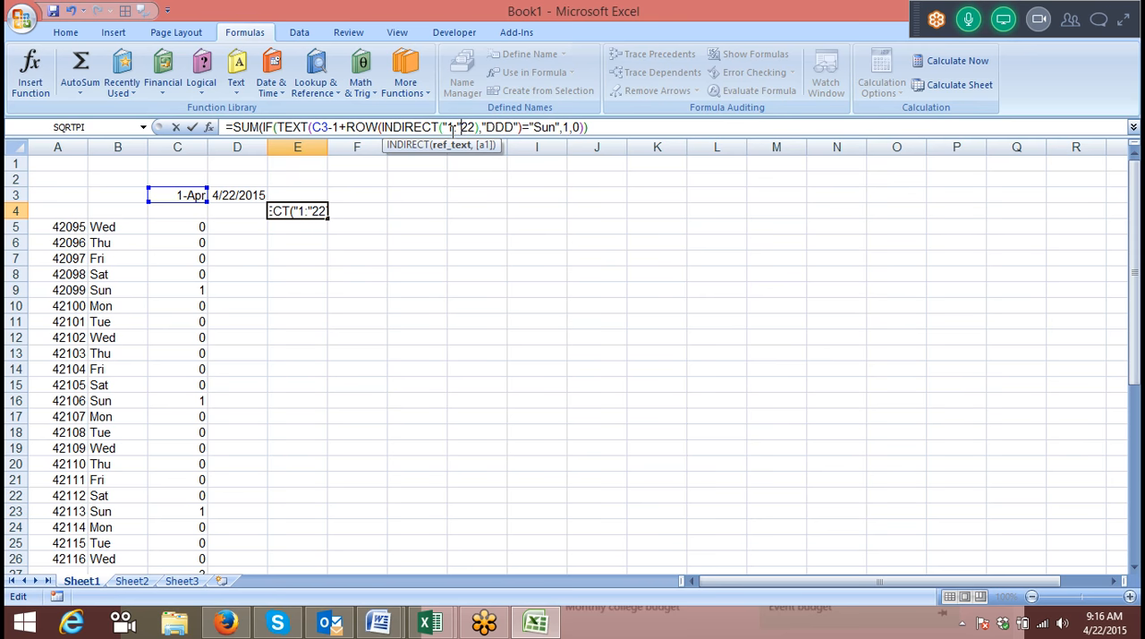
pyautogui.press('Delete')
pyautogui.press('Delete')
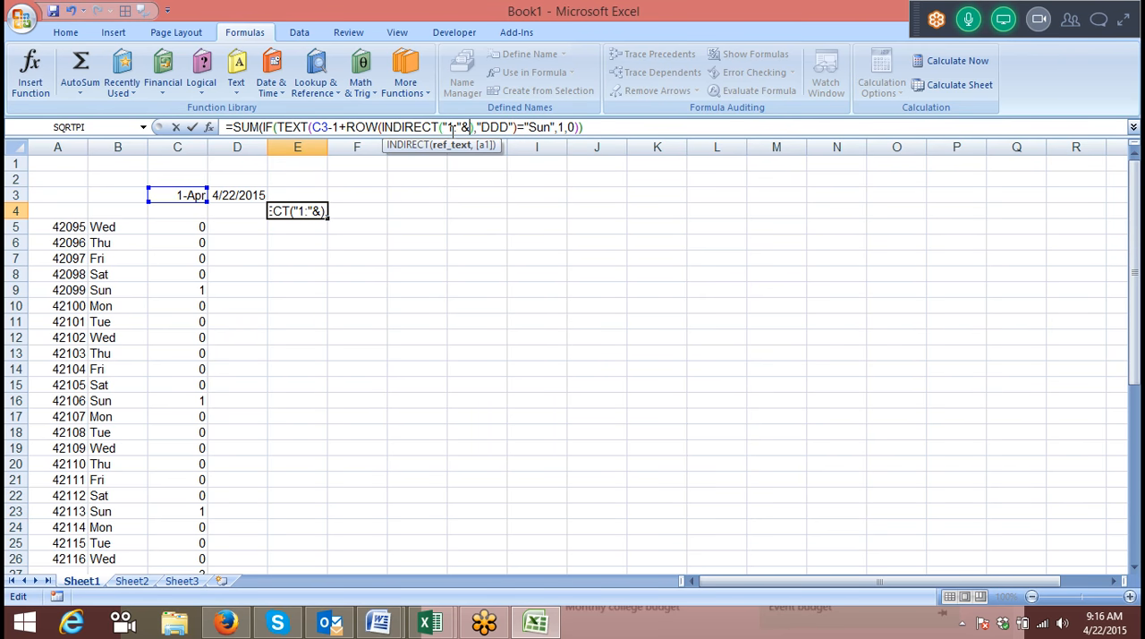
# Complete the INDIRECT reference in E4 as "1:"&D3-C3, close its parenthesis, and enter the formula as an array formula.
pyautogui.click(225, 195)
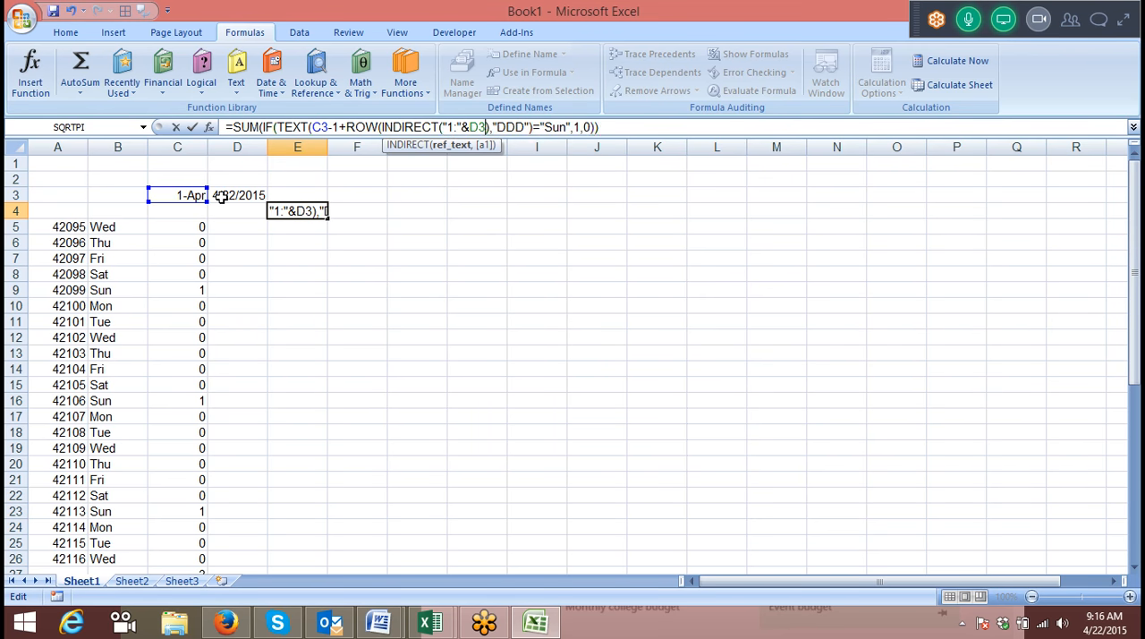
pyautogui.write('-')
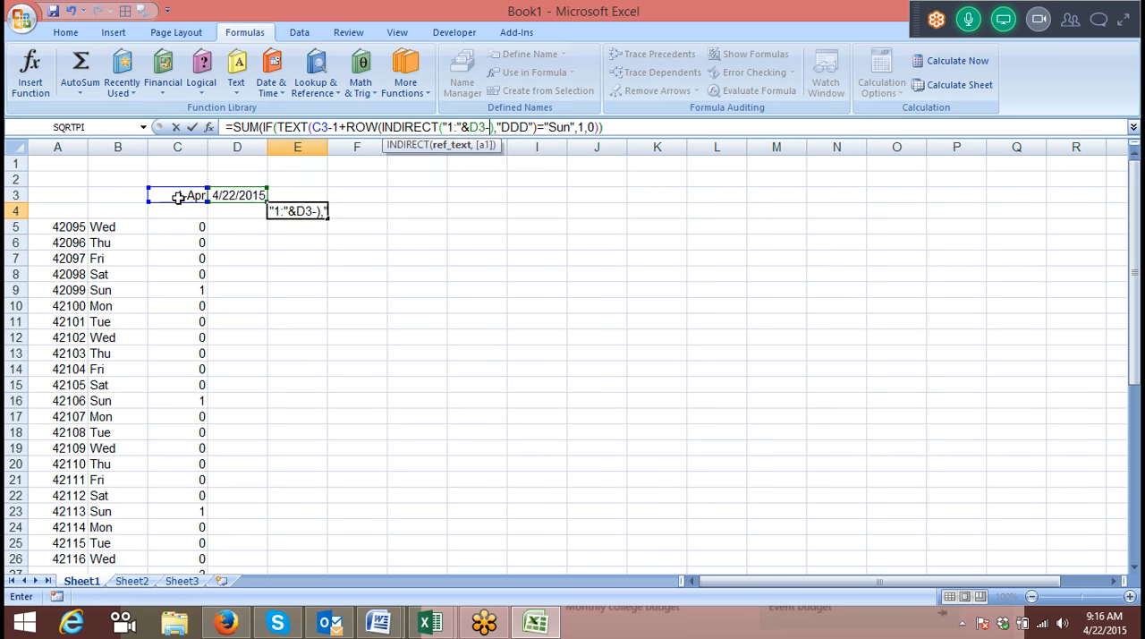
pyautogui.click(179, 196)
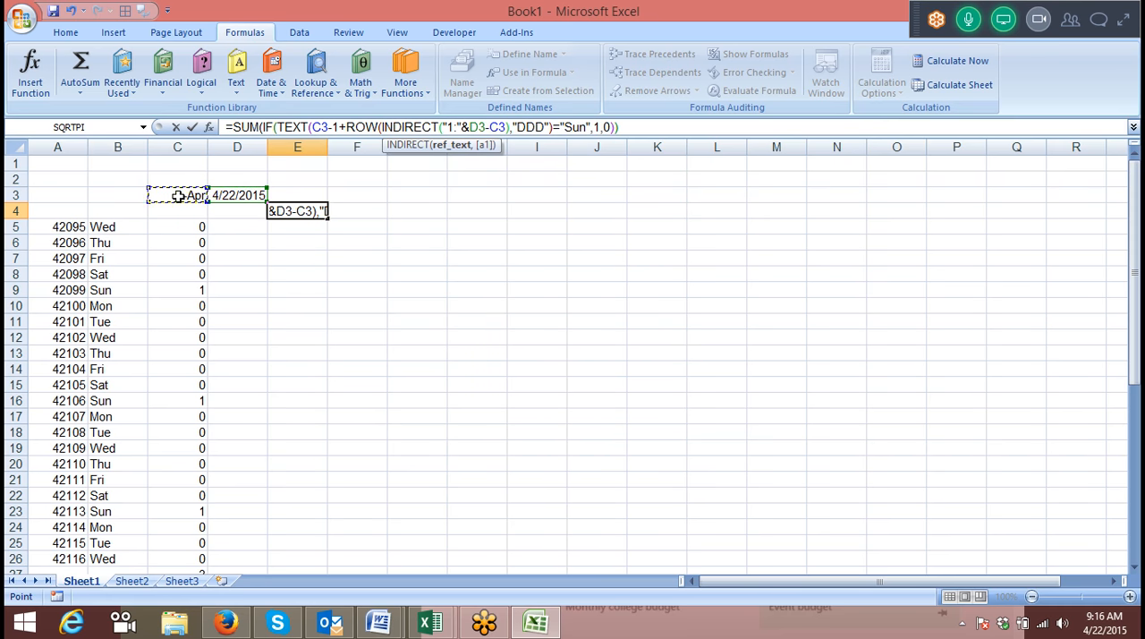
pyautogui.write(')')
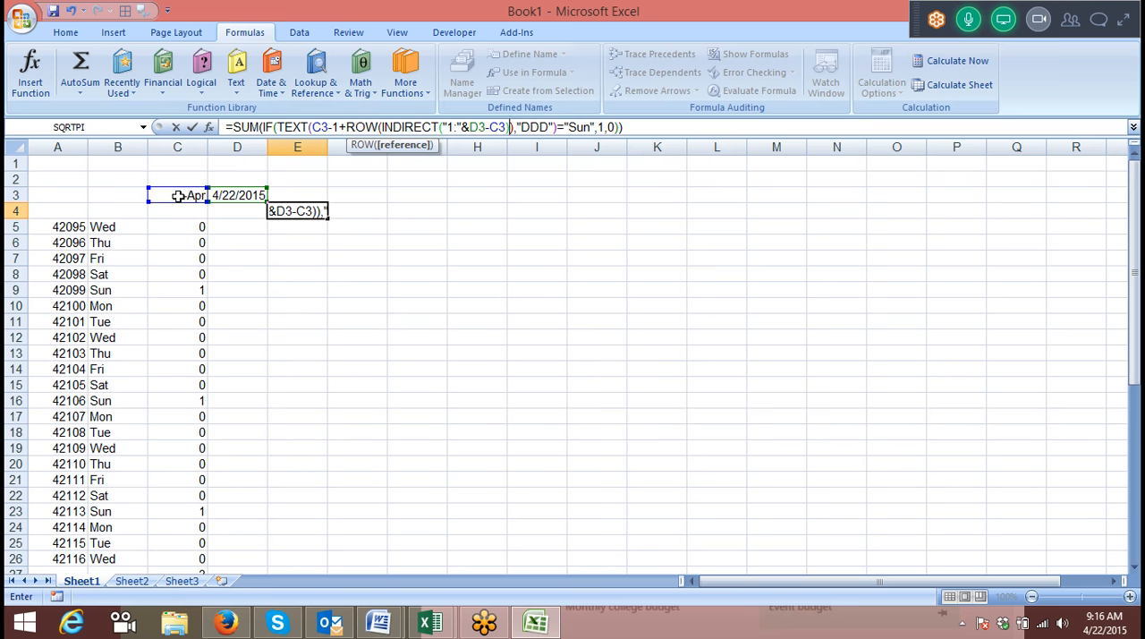
pyautogui.press('Return')
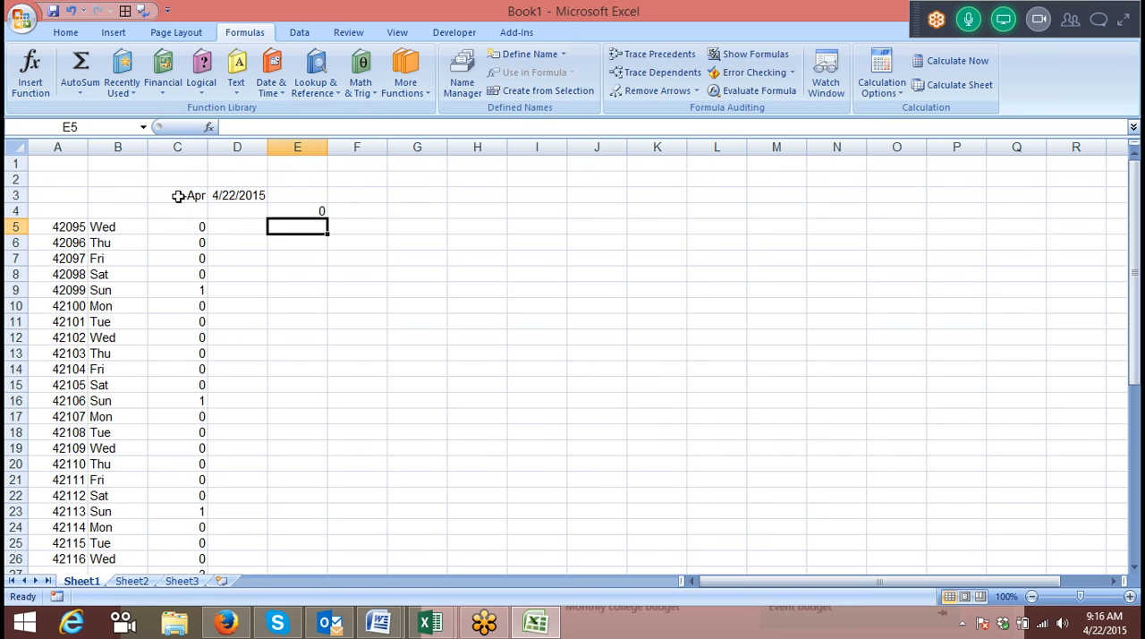
pyautogui.press('Up')
pyautogui.click(316, 211)
pyautogui.doubleClick(316, 211)
pyautogui.hotkey('ctrl', 'shift', 'Return')
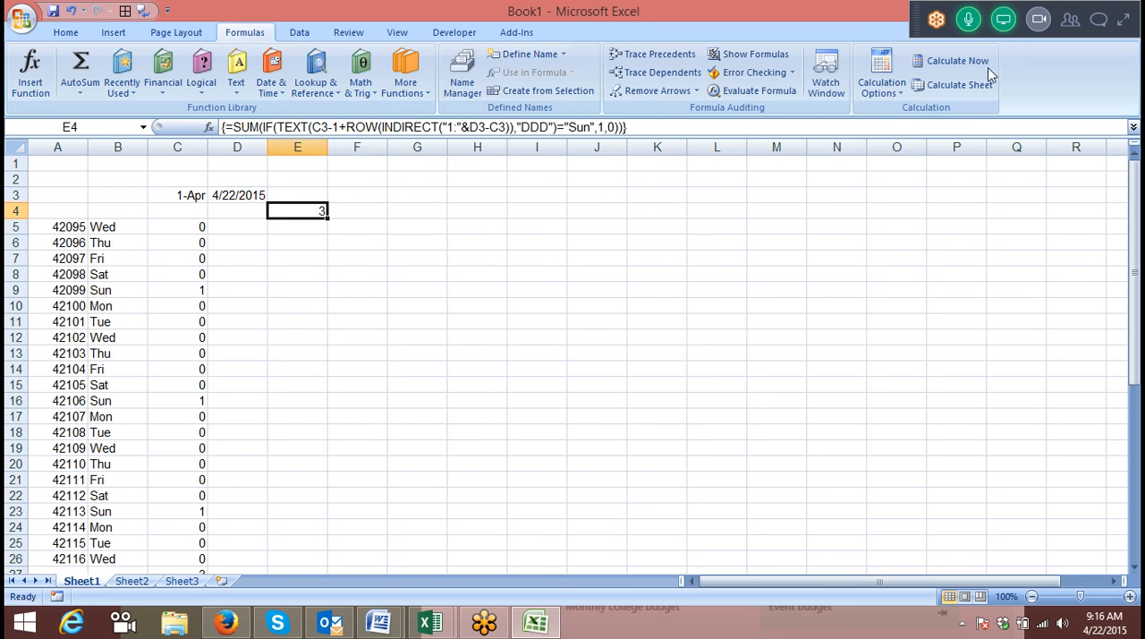
# Evaluate the E4 formula through the D3-C3 subtraction and the joined text reference inside INDIRECT.
pyautogui.click(716, 90)
pyautogui.click(490, 336)
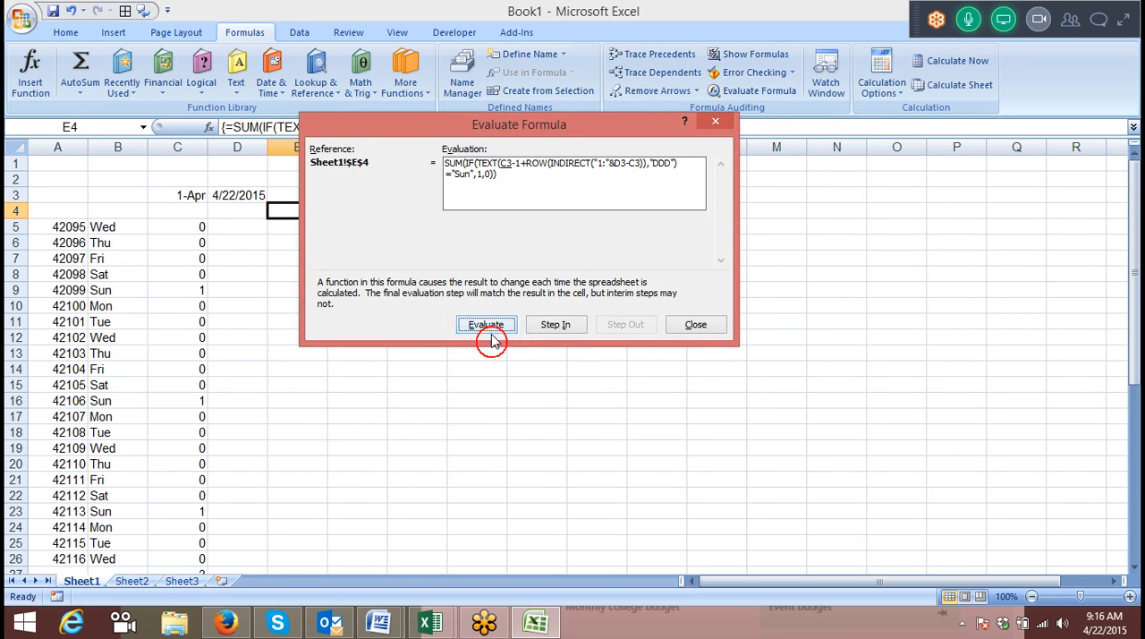
pyautogui.click(491, 336)
pyautogui.click(491, 338)
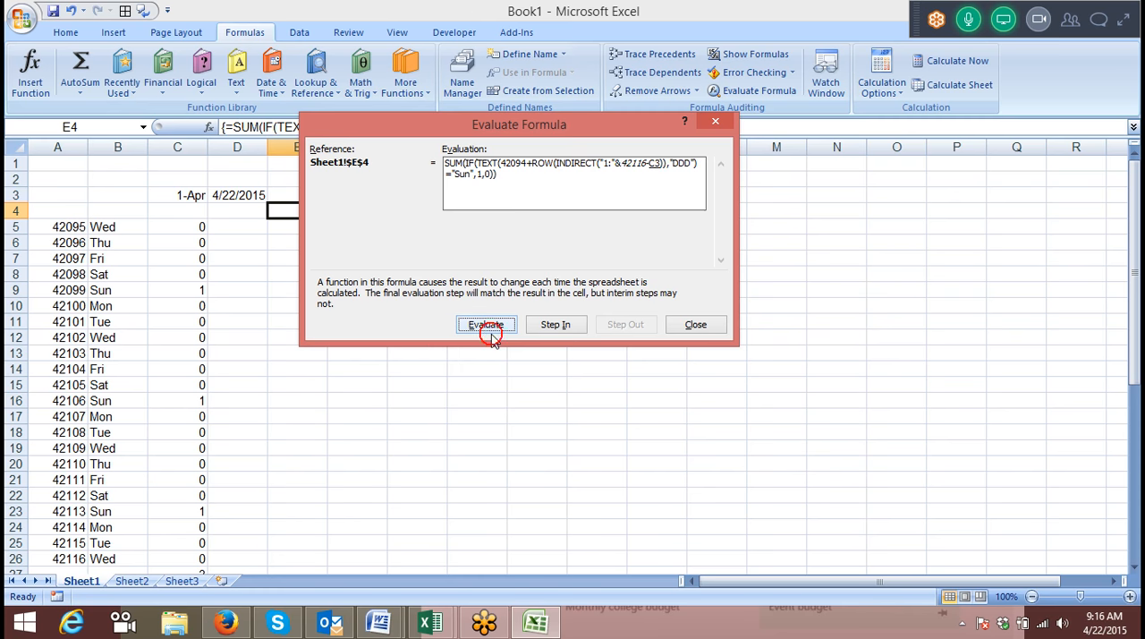
pyautogui.click(492, 338)
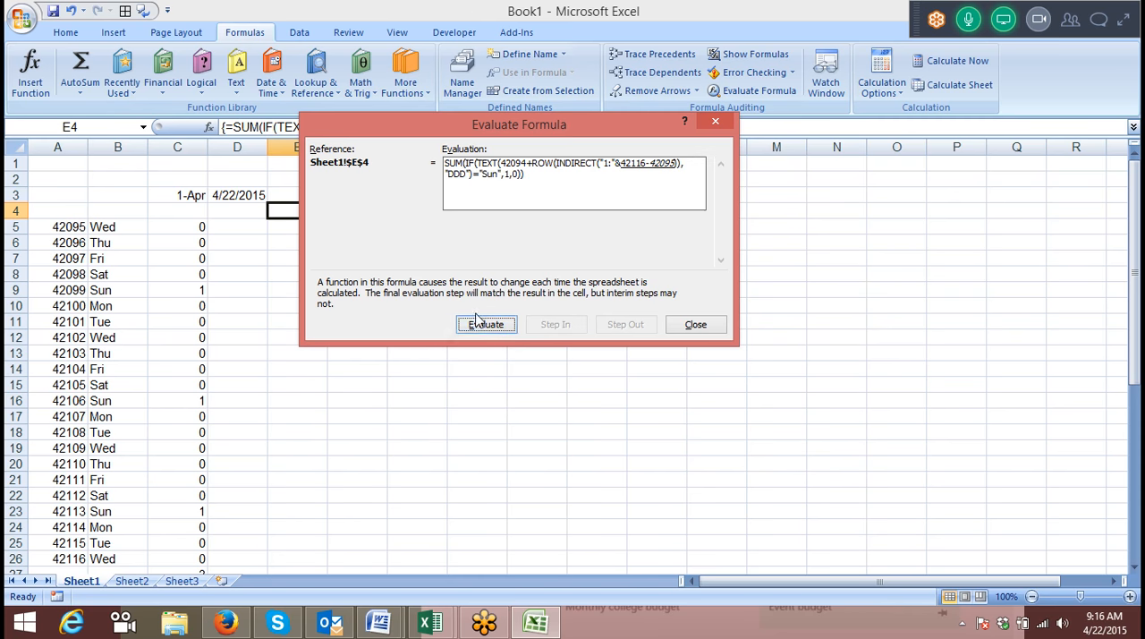
pyautogui.click(476, 328)
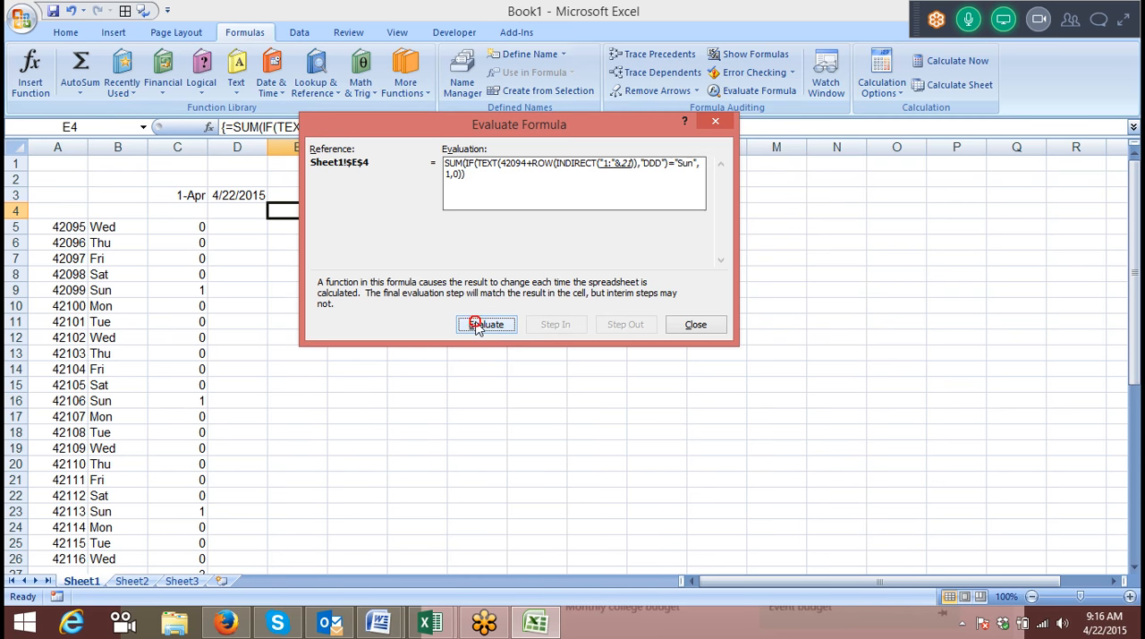
pyautogui.click(477, 329)
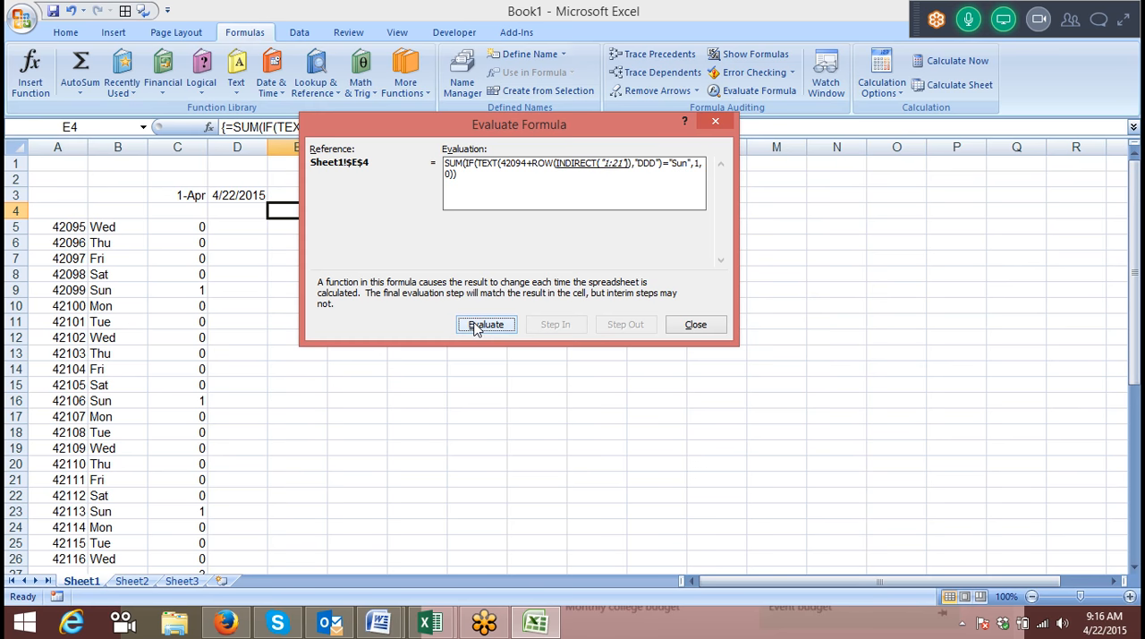
# Continue the E4 evaluation through the ROW array and date serial numbers, check the last date, and close the evaluation.
pyautogui.click(477, 329)
pyautogui.click(477, 328)
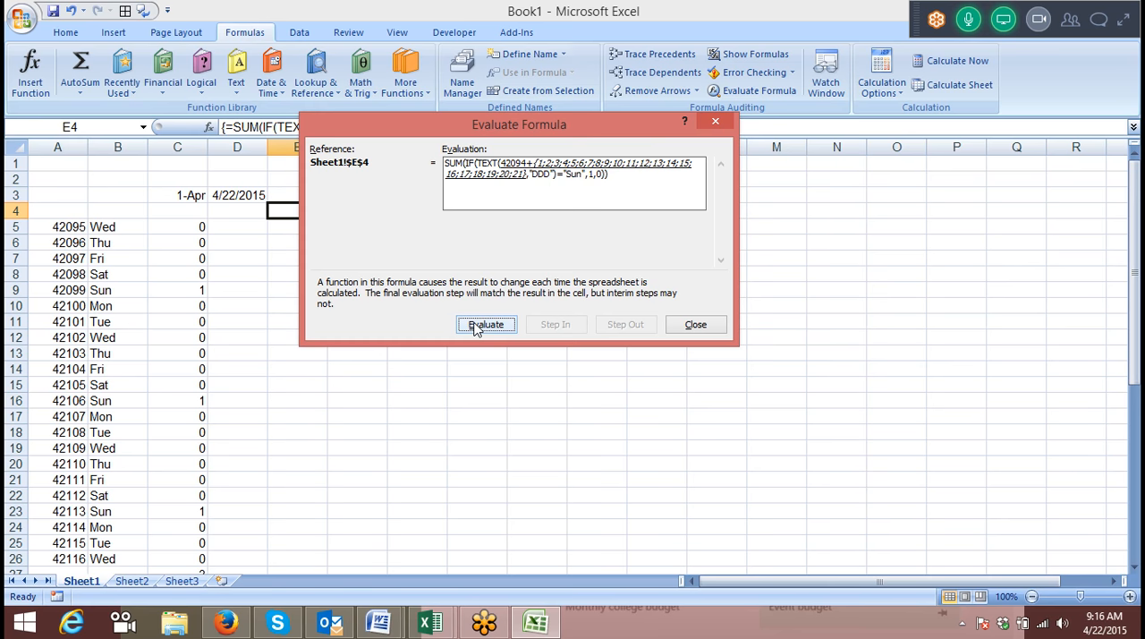
pyautogui.click(477, 328)
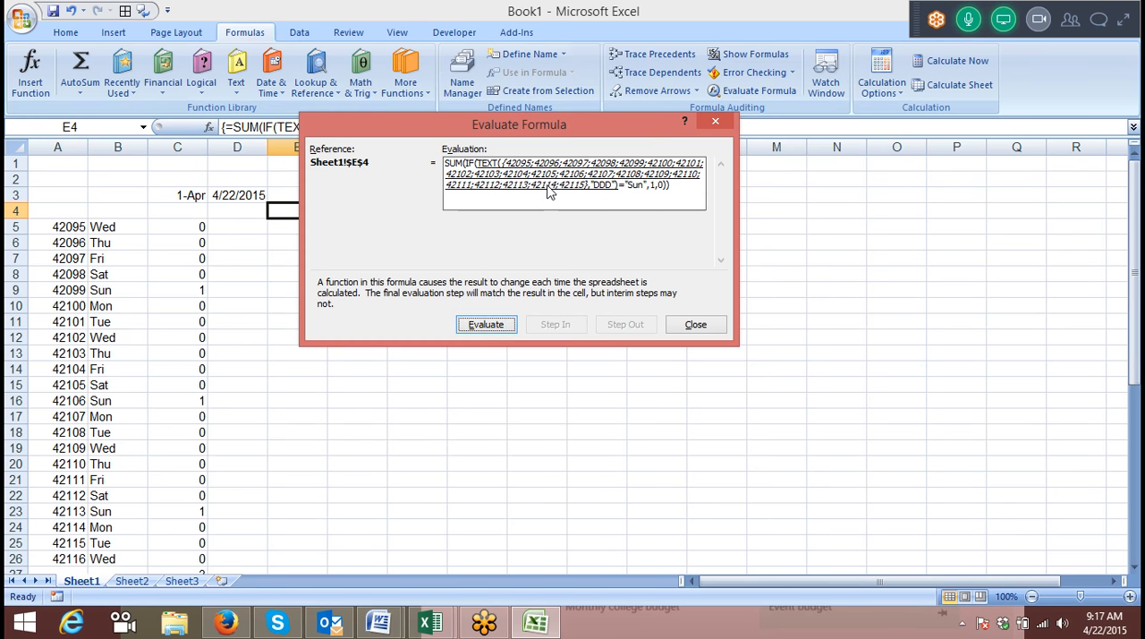
pyautogui.click(486, 325)
pyautogui.press('Escape')
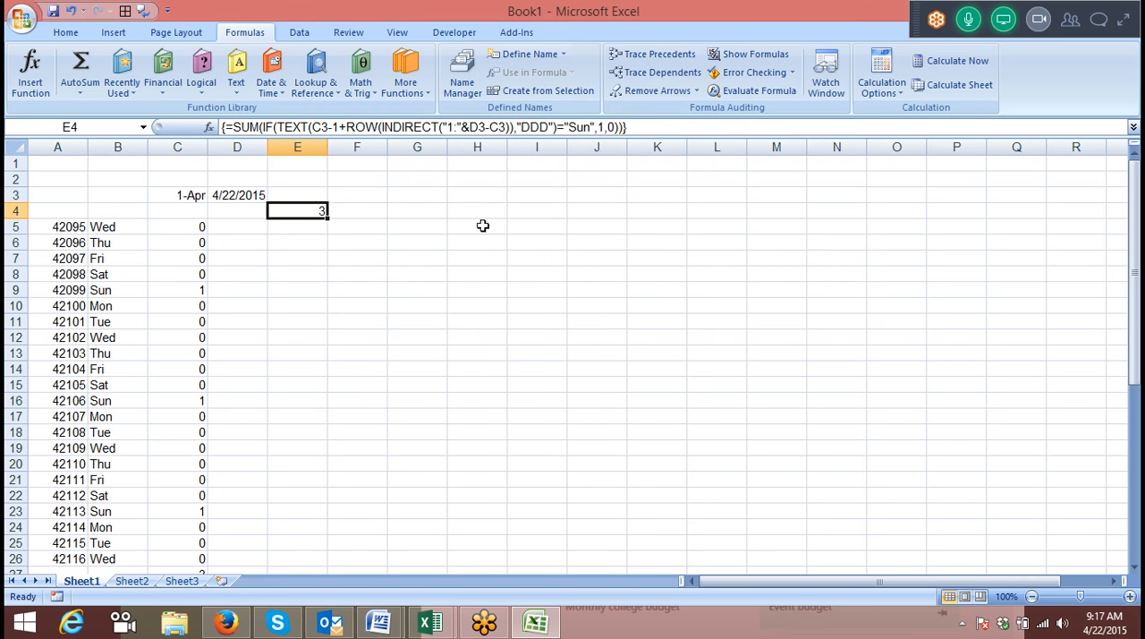
# Add +1 after D3-C3 inside the INDIRECT reference in E4 and re-enter the formula as an array formula.
pyautogui.click(506, 128)
pyautogui.write('+1')
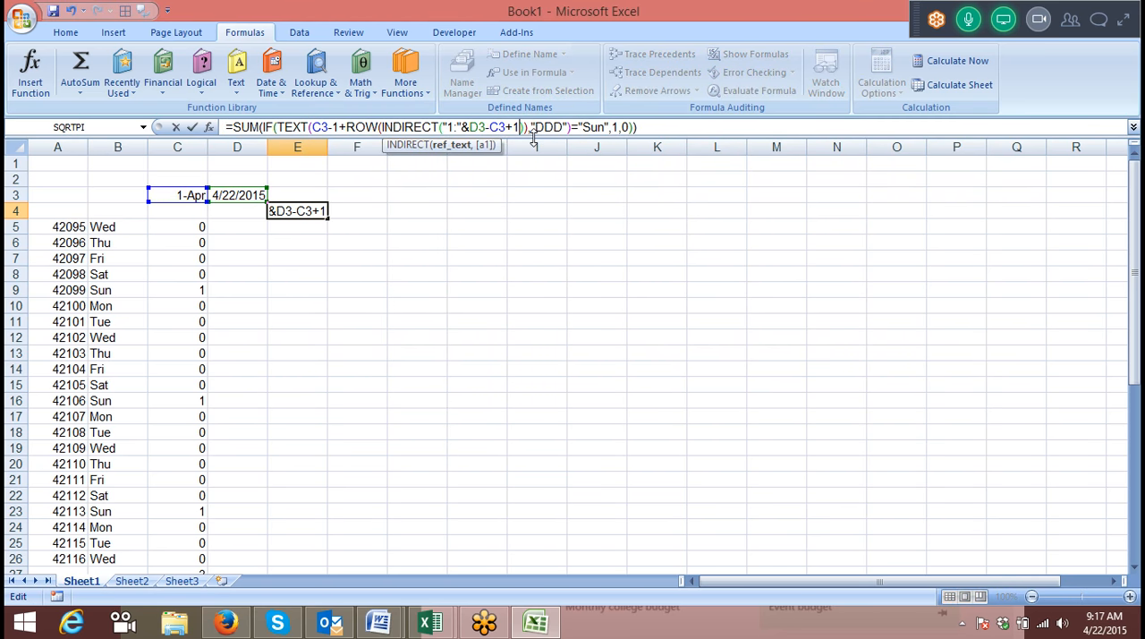
pyautogui.hotkey('ctrl', 'shift', 'Return')
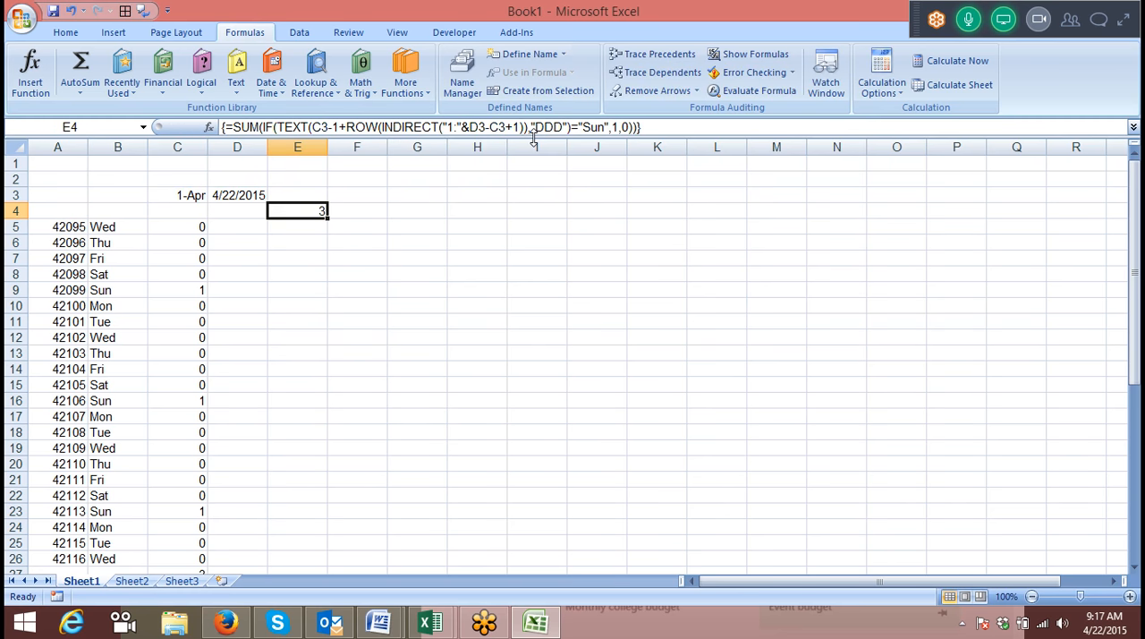
# Evaluate the corrected E4 formula through D3-C3+1 up to the joined text reference inside INDIRECT.
pyautogui.click(756, 91)
pyautogui.click(494, 324)
pyautogui.click(498, 324)
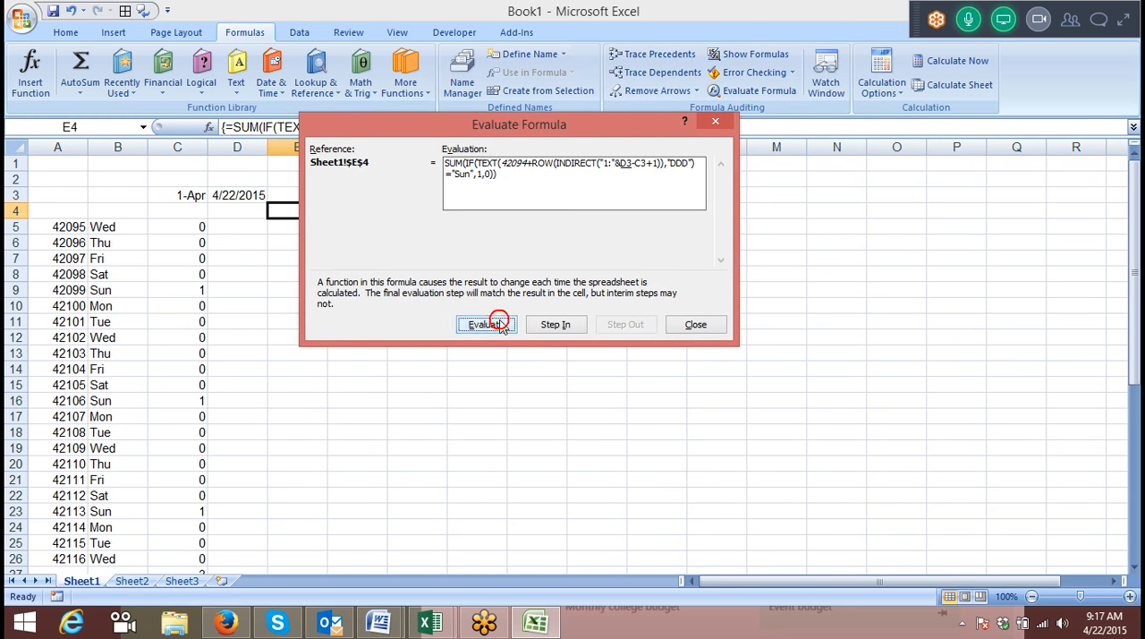
pyautogui.click(499, 325)
pyautogui.click(500, 325)
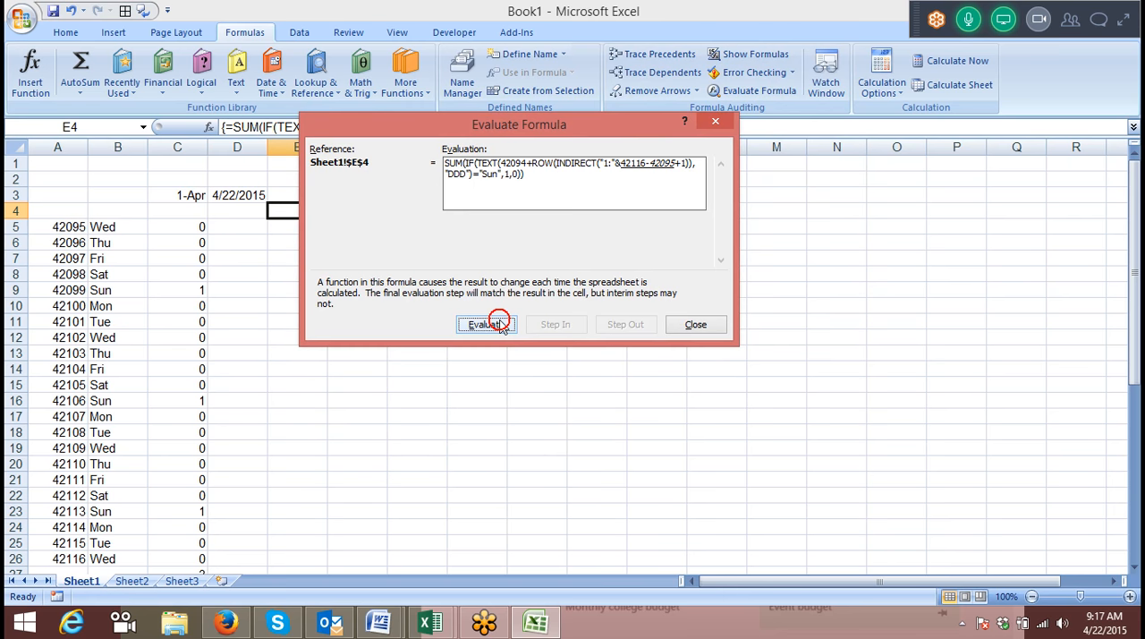
pyautogui.click(500, 325)
pyautogui.click(501, 326)
pyautogui.click(501, 326)
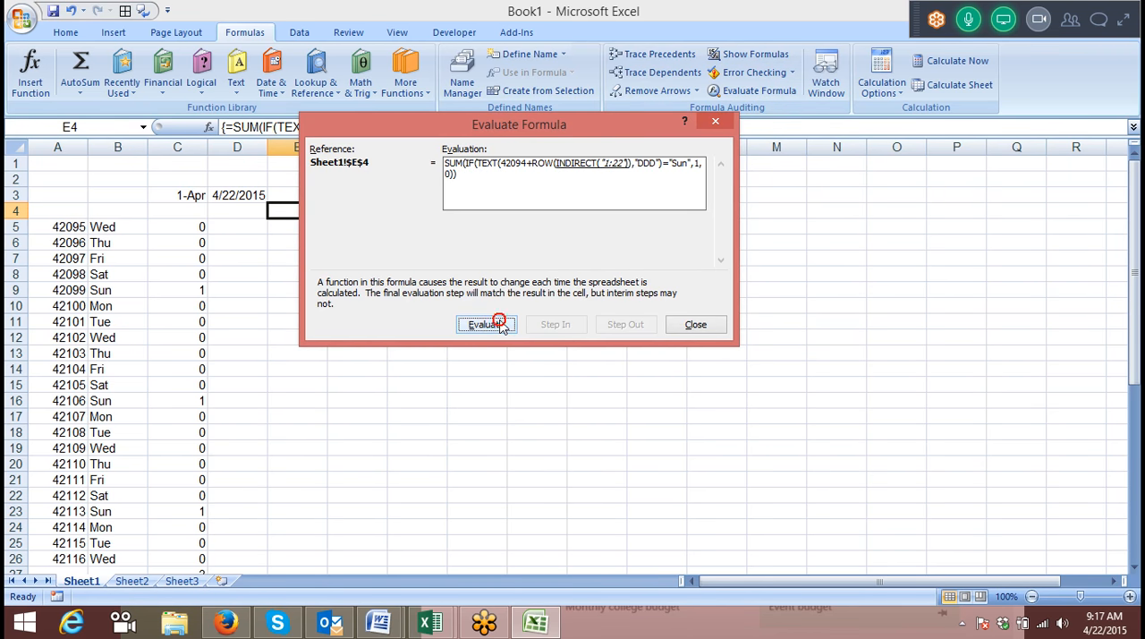
# Continue the E4 evaluation through the ROW array, date serials and weekday comparison, and close the evaluation.
pyautogui.click(501, 327)
pyautogui.click(501, 326)
pyautogui.click(501, 327)
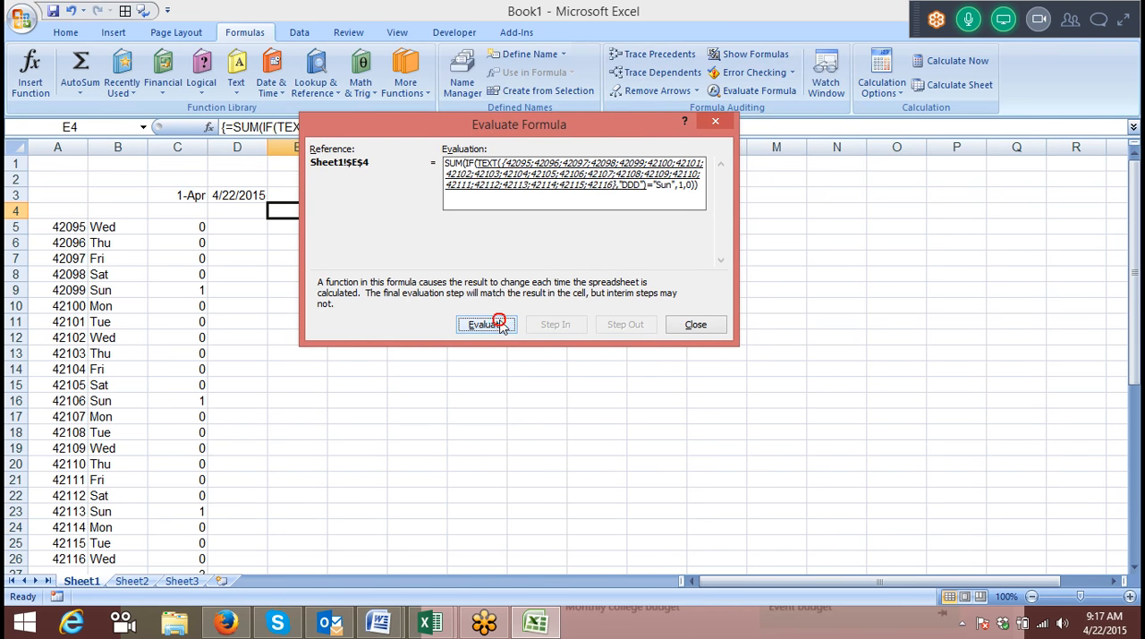
pyautogui.click(501, 327)
pyautogui.click(501, 327)
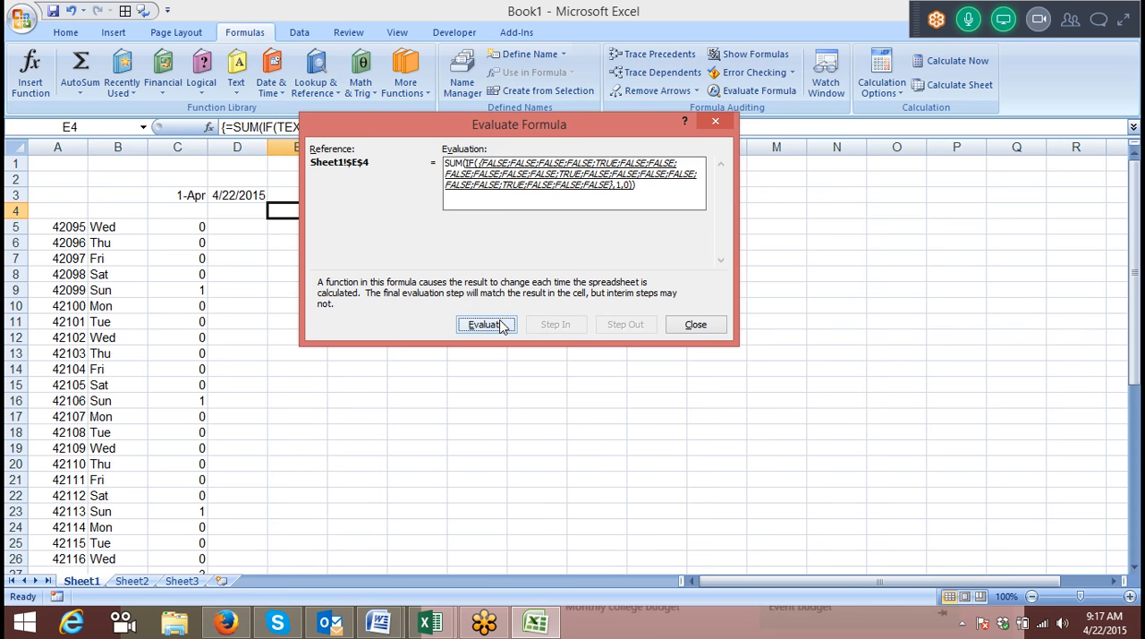
pyautogui.click(704, 324)
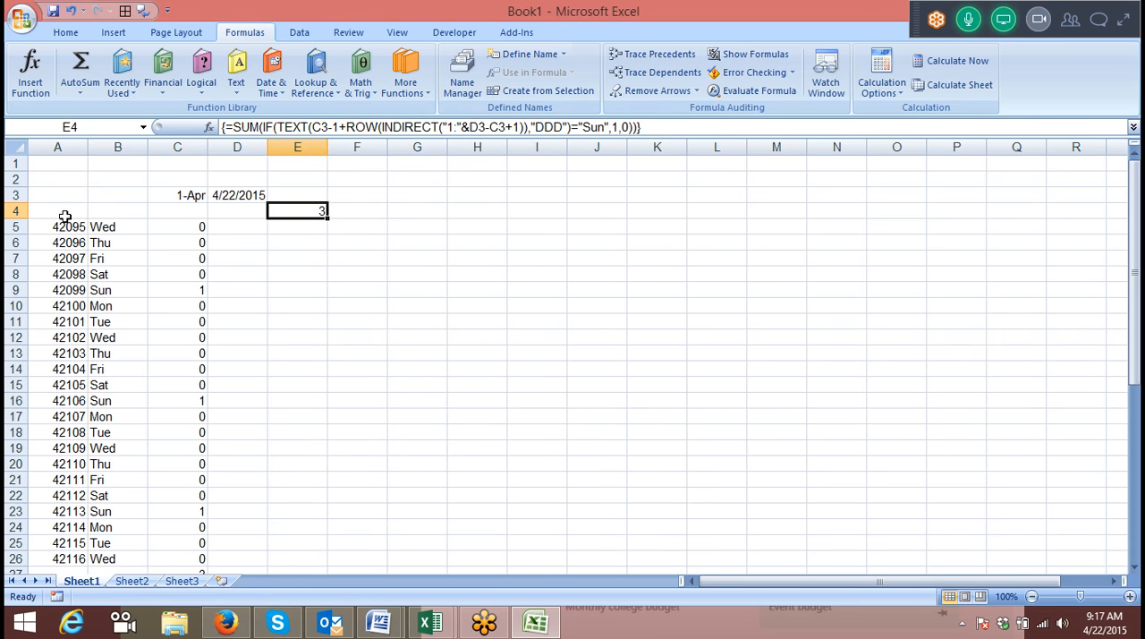
# Move the Sunday-count array formula from E4 to E3 and expand the GoToMeeting control panel.
pyautogui.moveTo(310, 203); pyautogui.dragTo(314, 190)
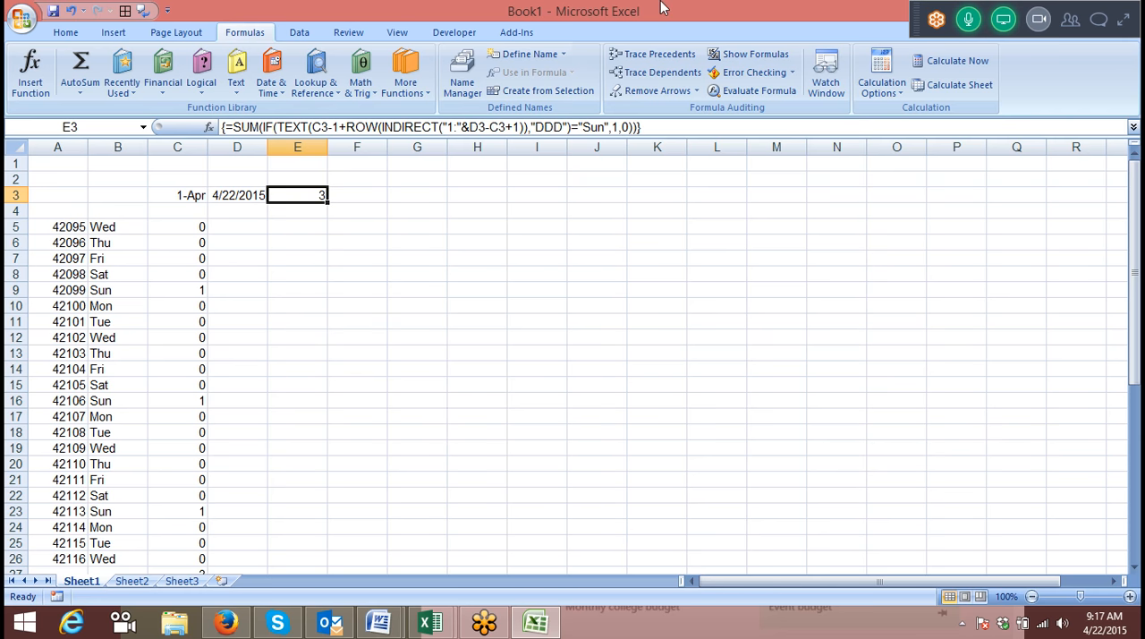
pyautogui.click(1126, 22)
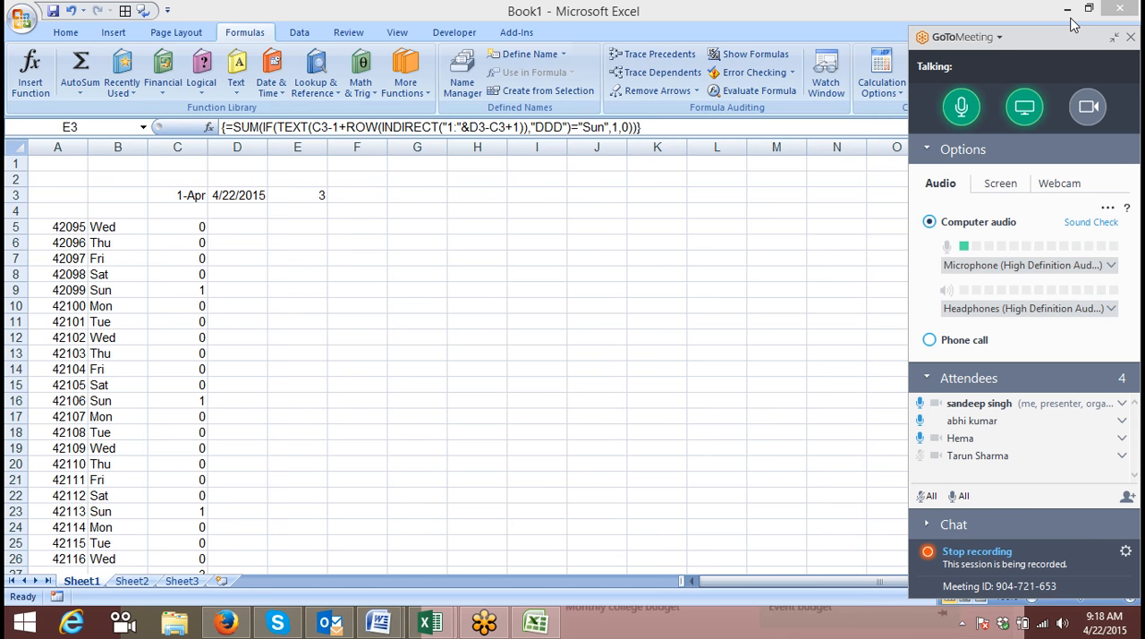
pyautogui.click(307, 198)
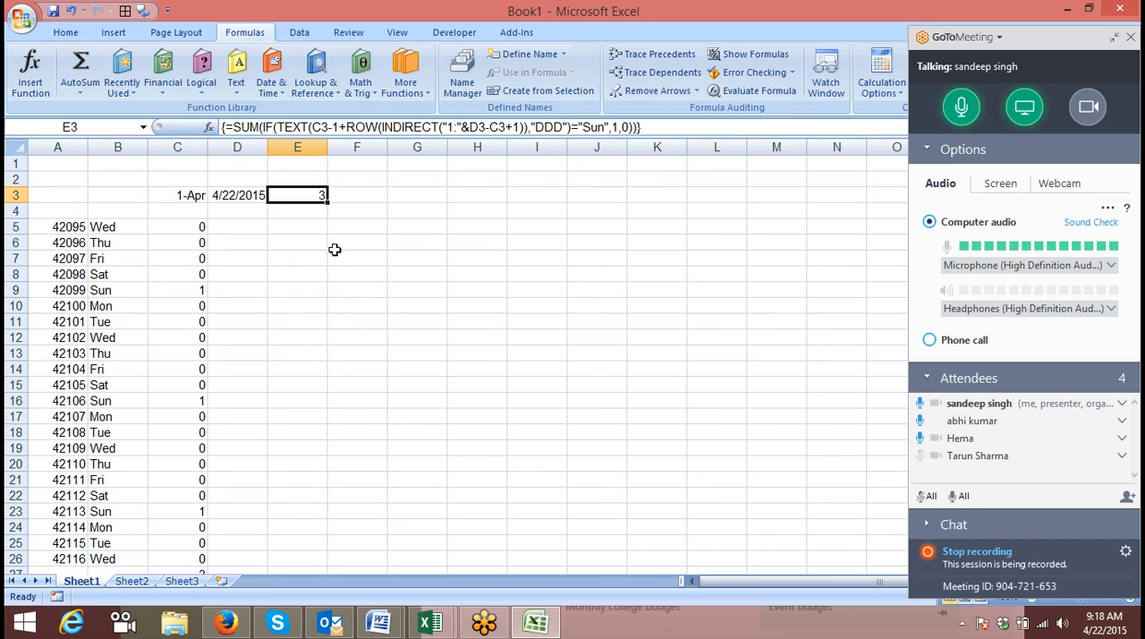
# Enter the date 4/1 in F6, the occurrence number 2 in G6 and the weekday Sat in H6.
pyautogui.click(361, 241)
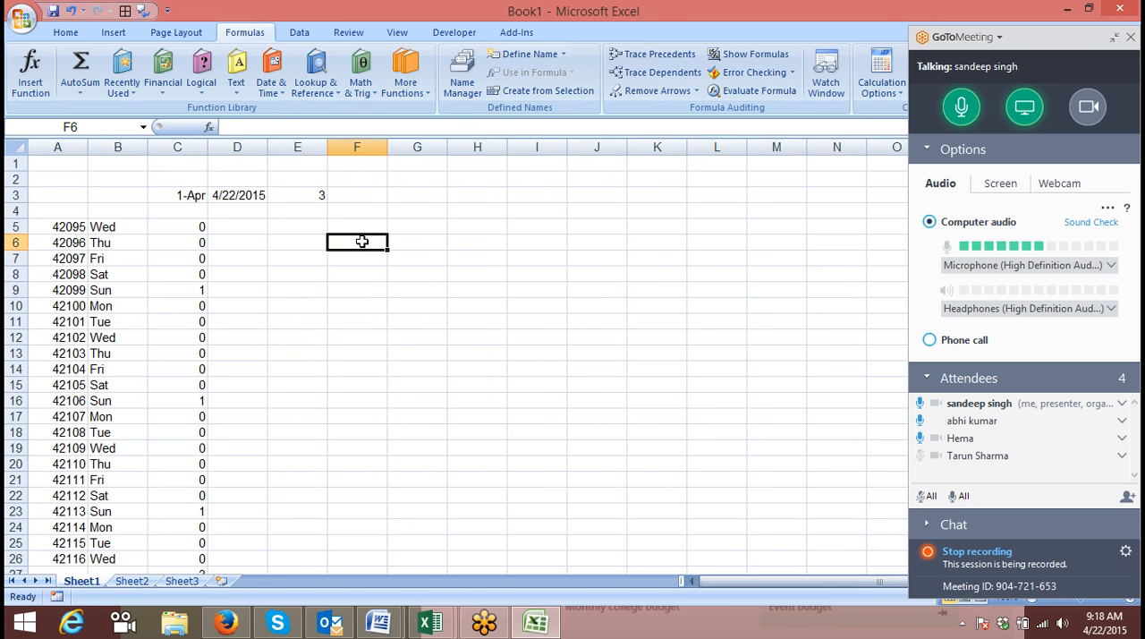
pyautogui.write('4/1')
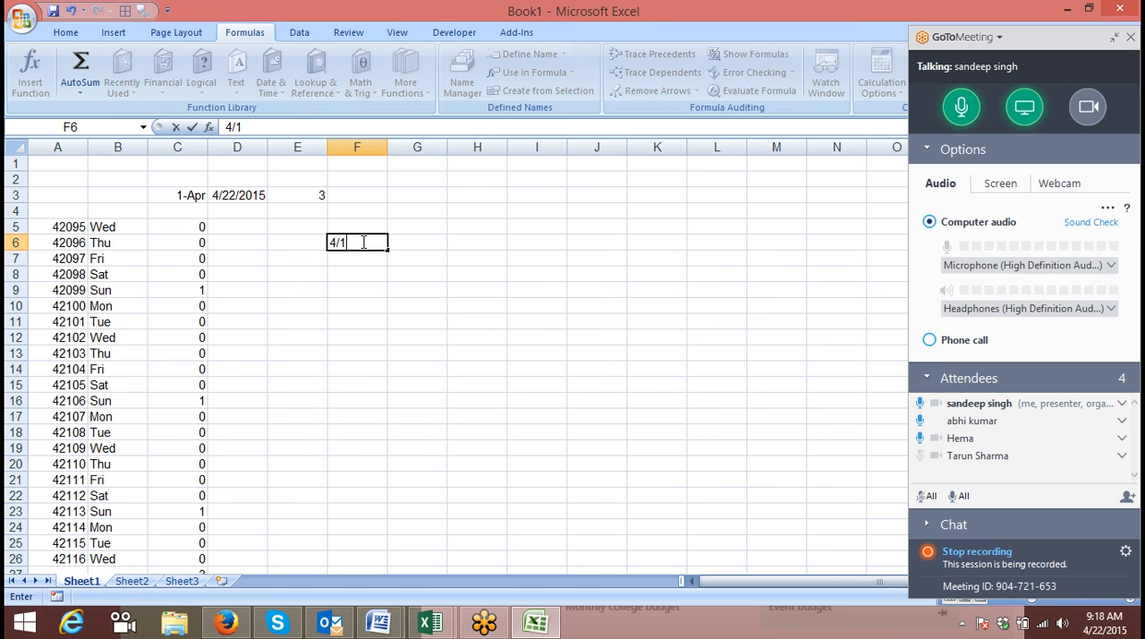
pyautogui.press('Return')
pyautogui.press('Right')
pyautogui.press('Up')
pyautogui.write('2')
pyautogui.press('Tab')
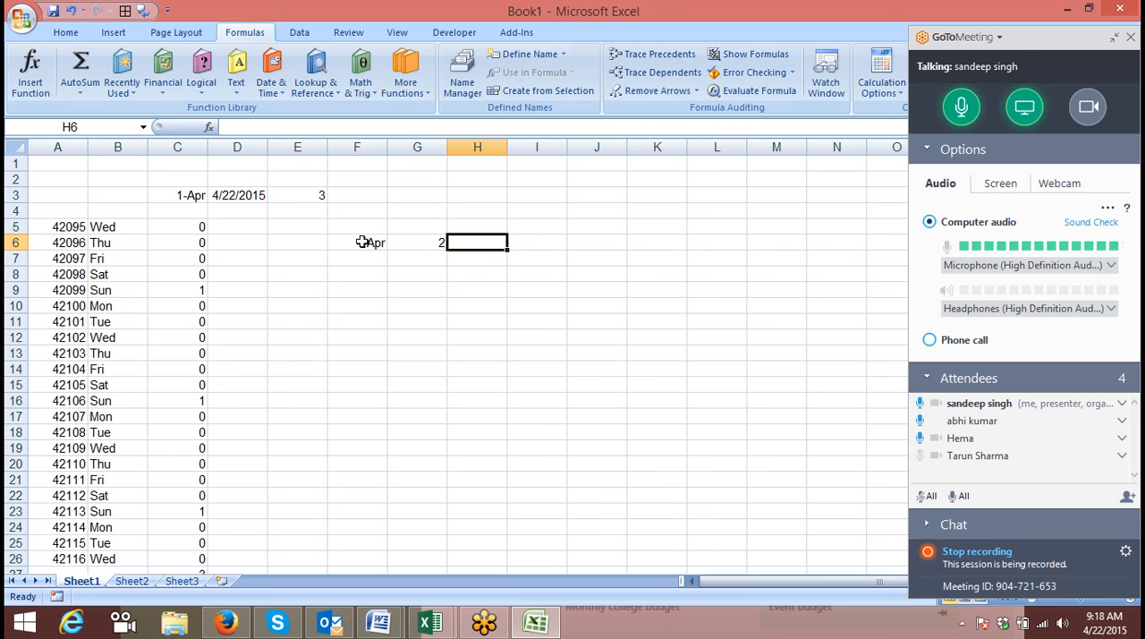
pyautogui.write('Sat')
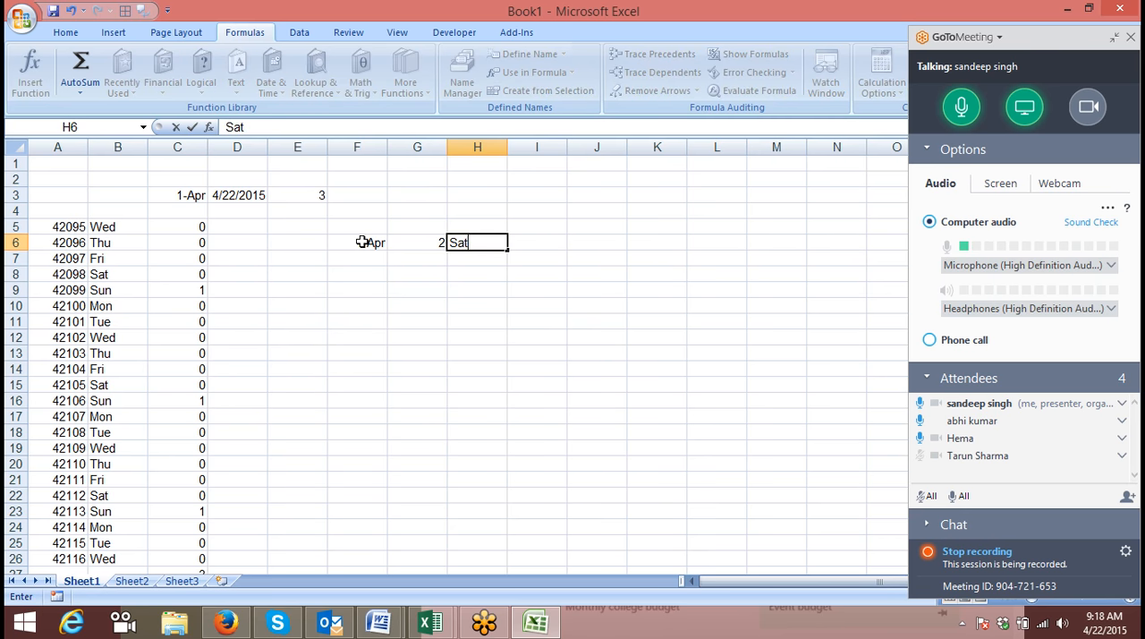
pyautogui.press('Return')
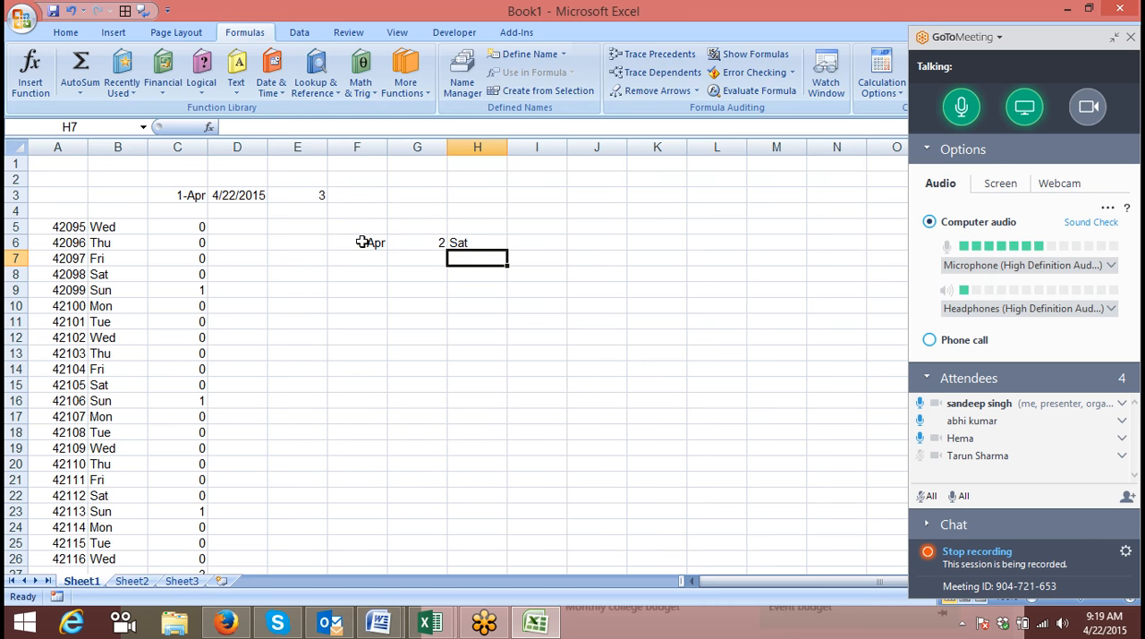
# Examine the new entries in row 6 and the first helper row, ending on the IF formula in C5.
pyautogui.press('Right')
pyautogui.press('Up')
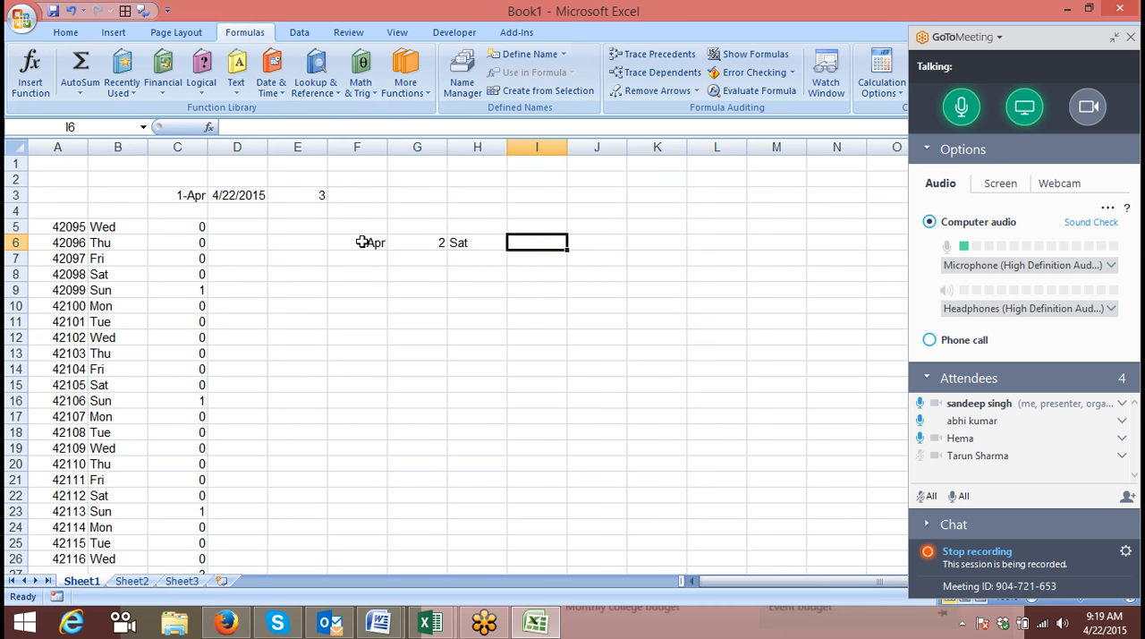
pyautogui.press('Left')
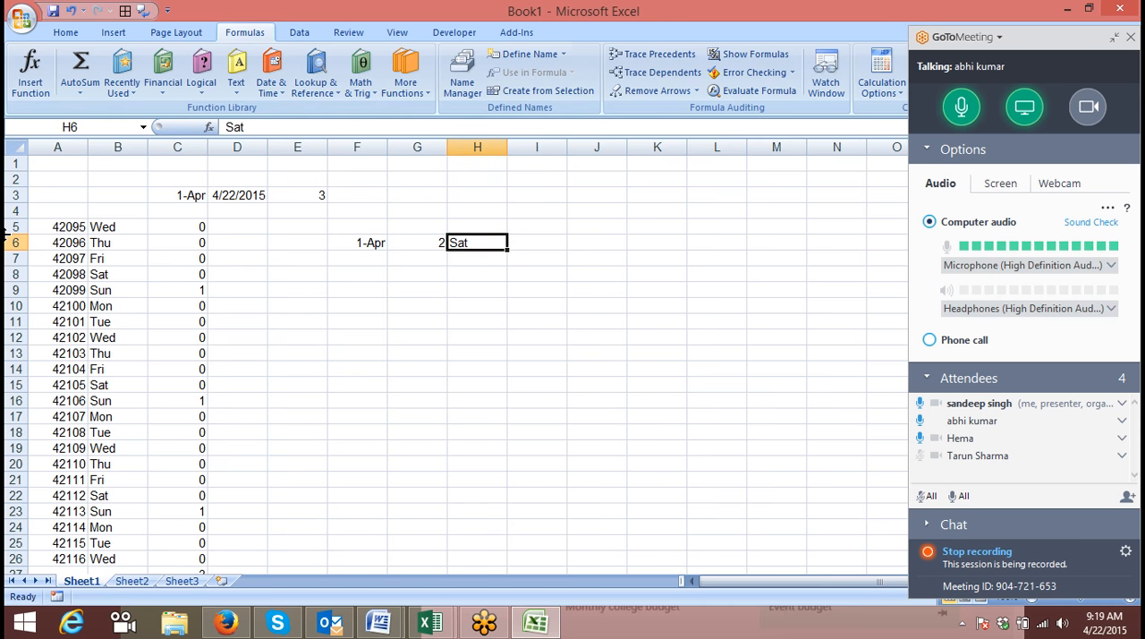
pyautogui.press('Down')
pyautogui.press('Left')
pyautogui.press('Left')
pyautogui.press('Left')
pyautogui.press('Home')
pyautogui.press('Up')
pyautogui.press('Up')
pyautogui.press('Right')
pyautogui.press('Left')
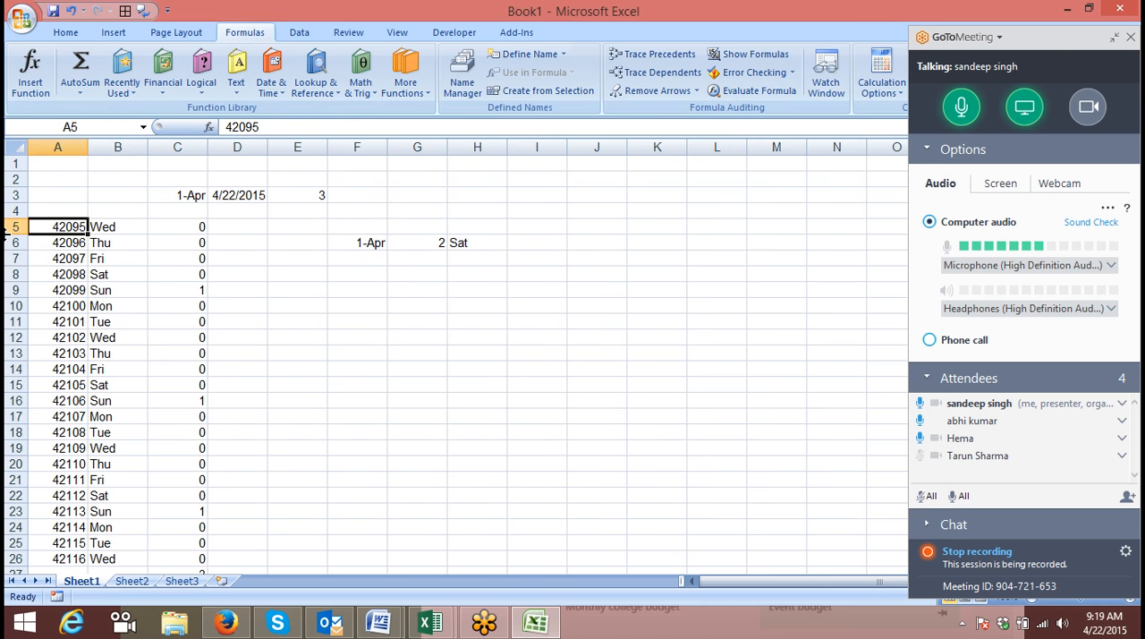
pyautogui.press('Right')
pyautogui.press('Right')
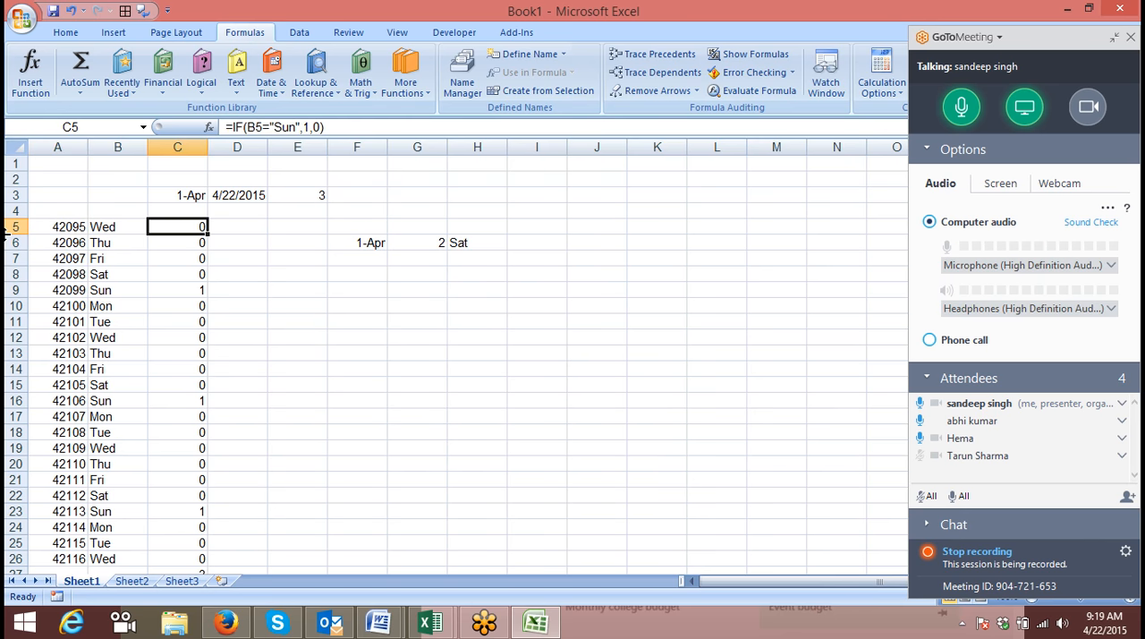
pyautogui.press('Left')
pyautogui.press('Left')
pyautogui.hotkey('ctrl', 'Down')
pyautogui.hotkey('ctrl', 'Up')
pyautogui.press('Right')
pyautogui.press('Right')
pyautogui.hotkey('ctrl', 'shift', 'Down')
pyautogui.write('=')
pyautogui.press('Escape')
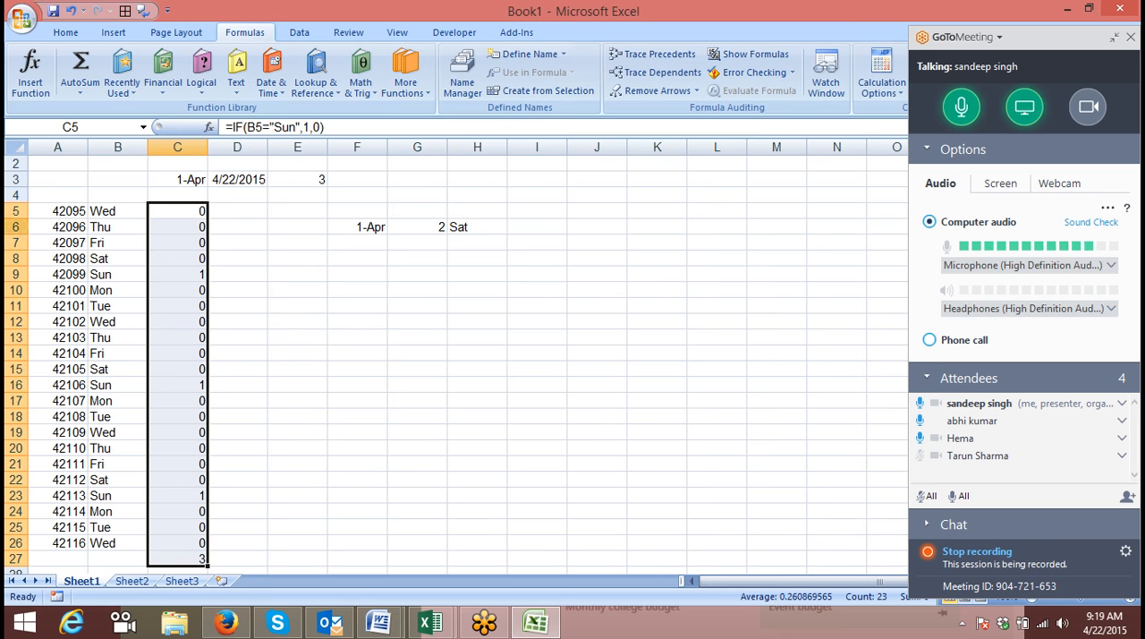
# Change the C5 formula to return A5 instead of 1 for Sundays and fill it down through C27.
pyautogui.click(179, 218)
pyautogui.doubleClick(179, 218)
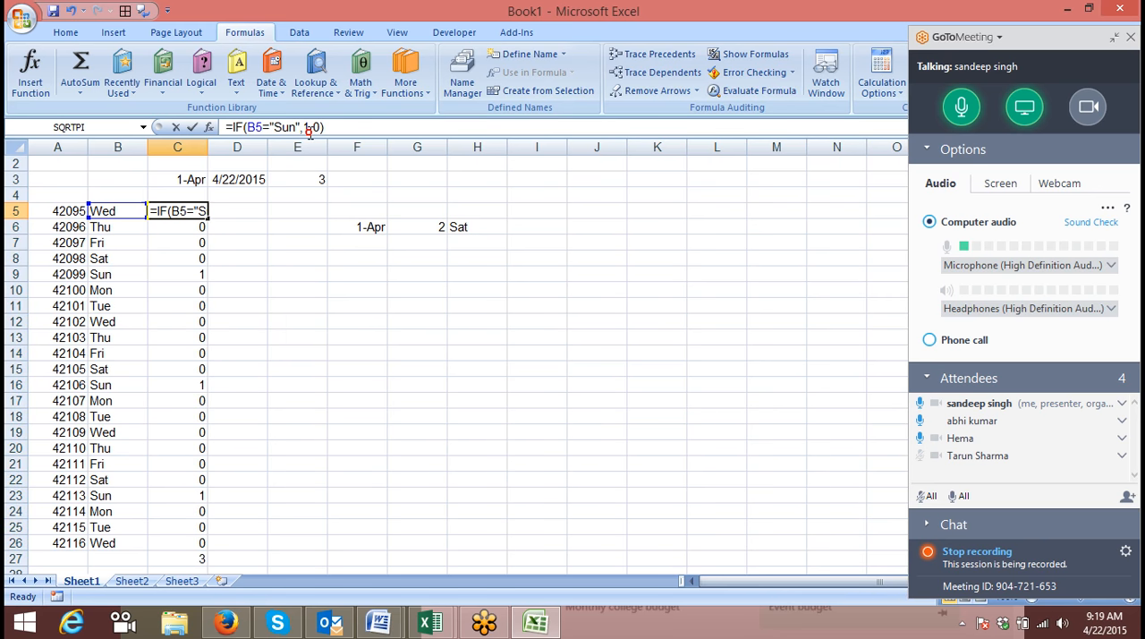
pyautogui.click(309, 128)
pyautogui.press('BackSpace')
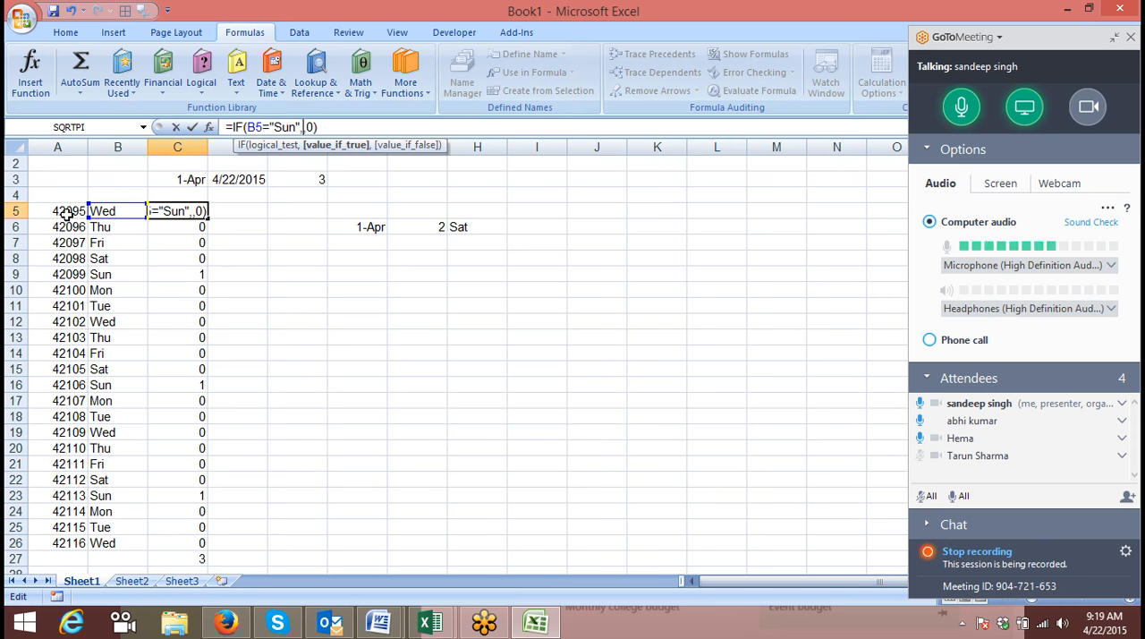
pyautogui.write('1')
pyautogui.press('Return')
pyautogui.press('Up')
pyautogui.hotkey('ctrl', 'shift', 'Down')
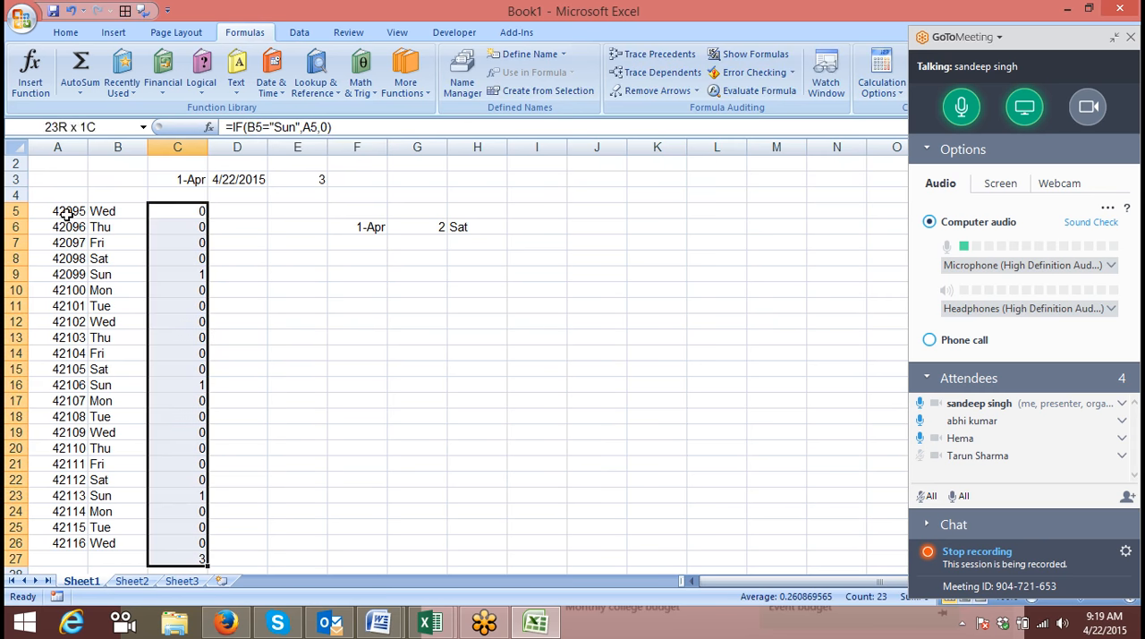
pyautogui.hotkey('ctrl', 'd')
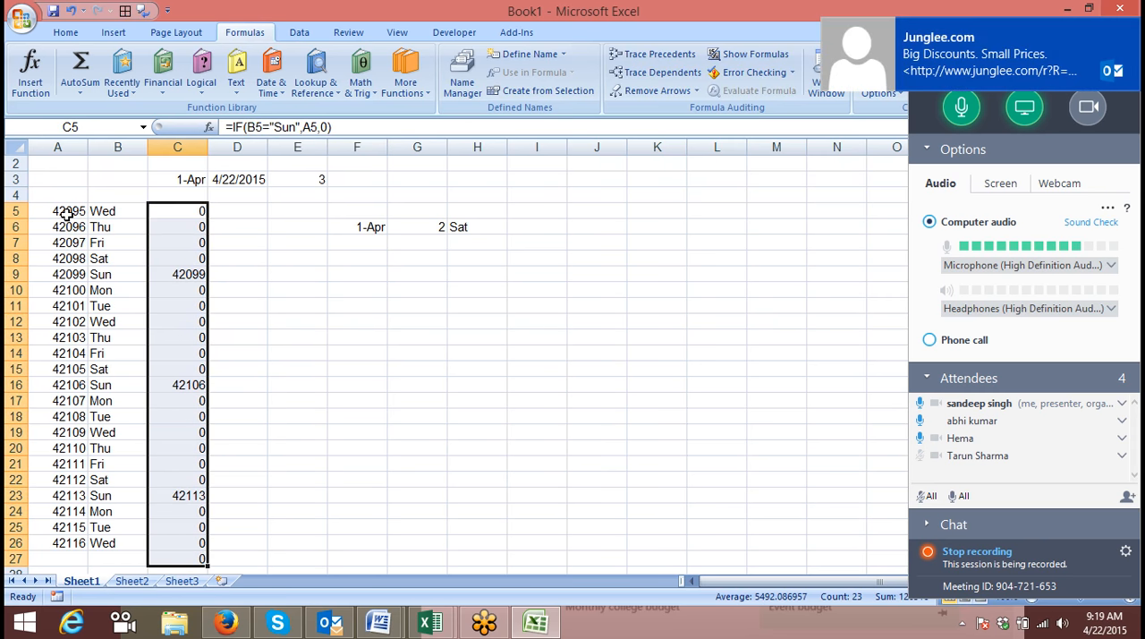
pyautogui.press('Right')
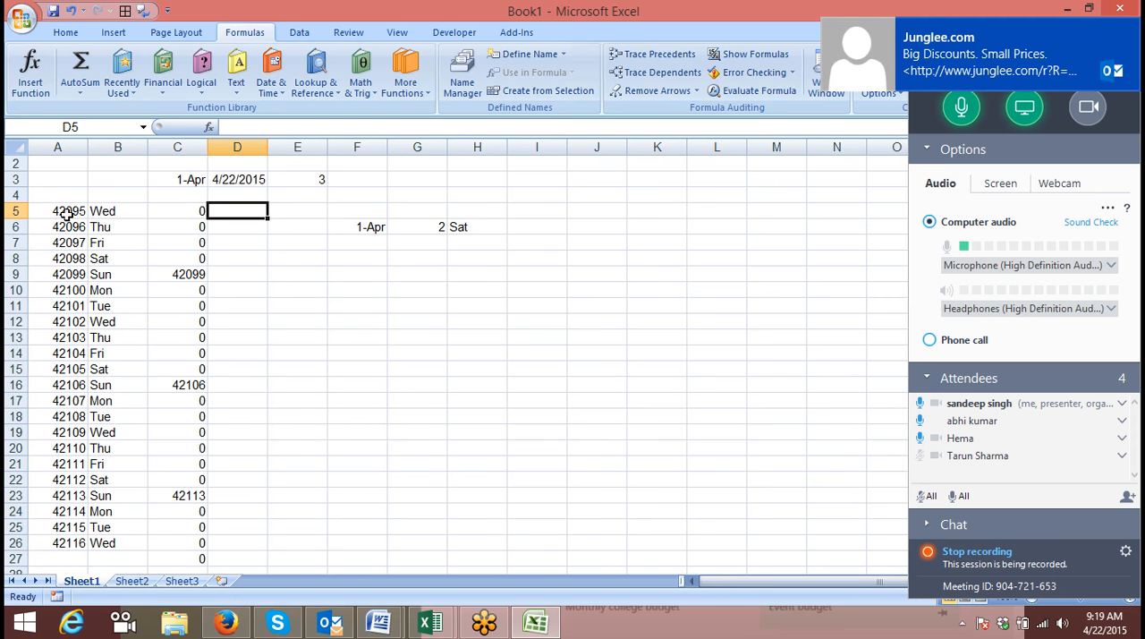
pyautogui.press('Down')
pyautogui.press('Down')
pyautogui.press('Down')
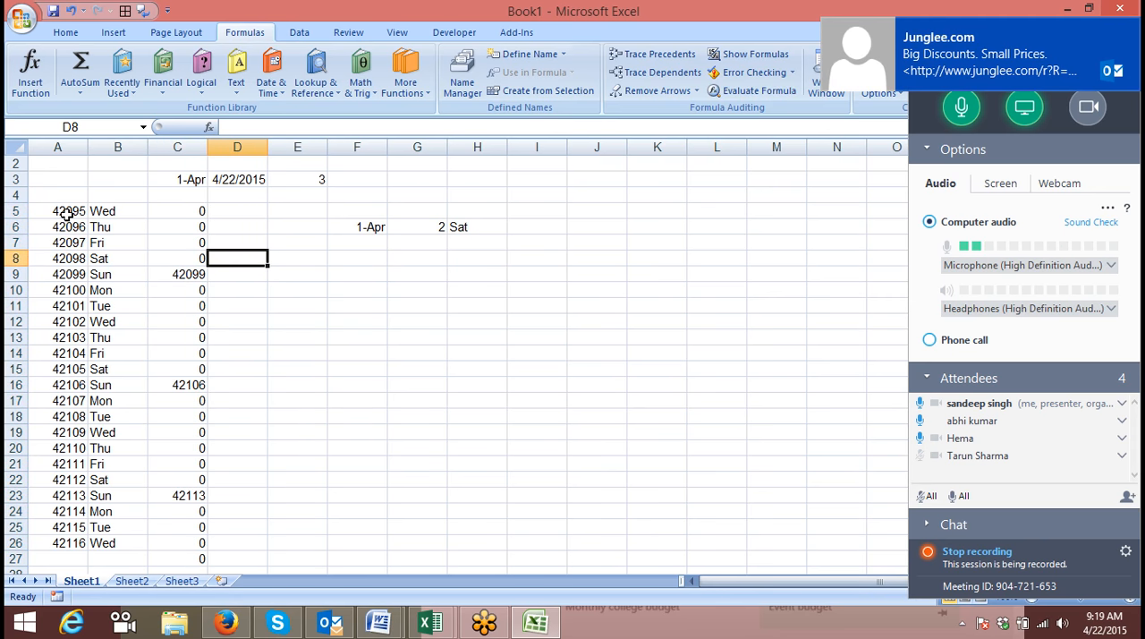
pyautogui.press('Right')
pyautogui.write('=la')
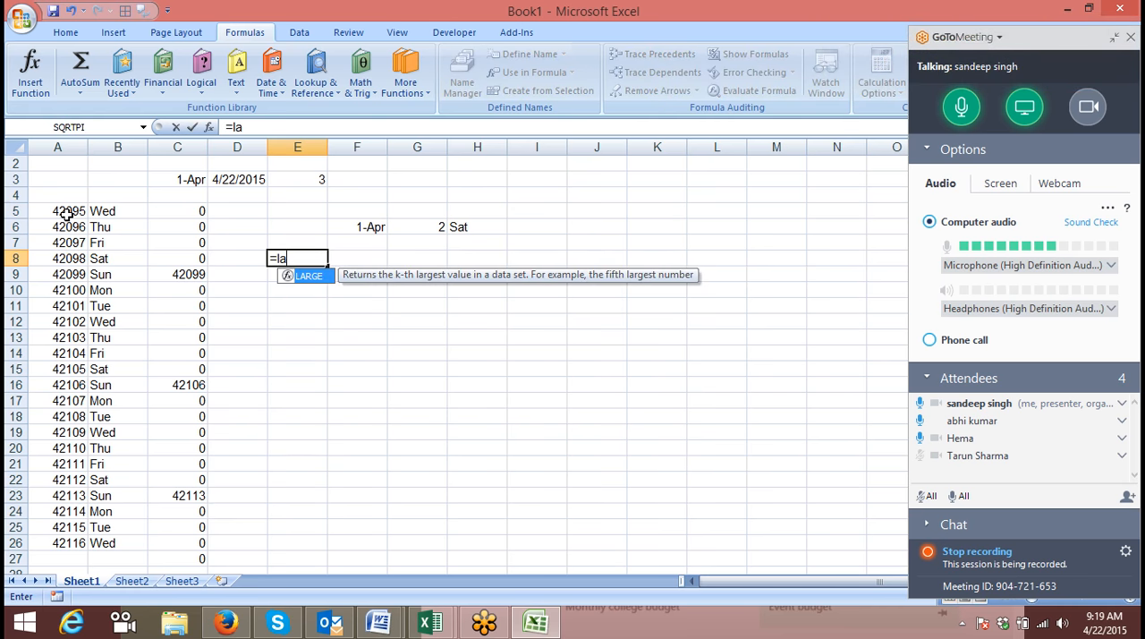
pyautogui.press('Tab')
pyautogui.press('Left')
pyautogui.press('Left')
pyautogui.press('Up')
pyautogui.press('Up')
pyautogui.press('Up')
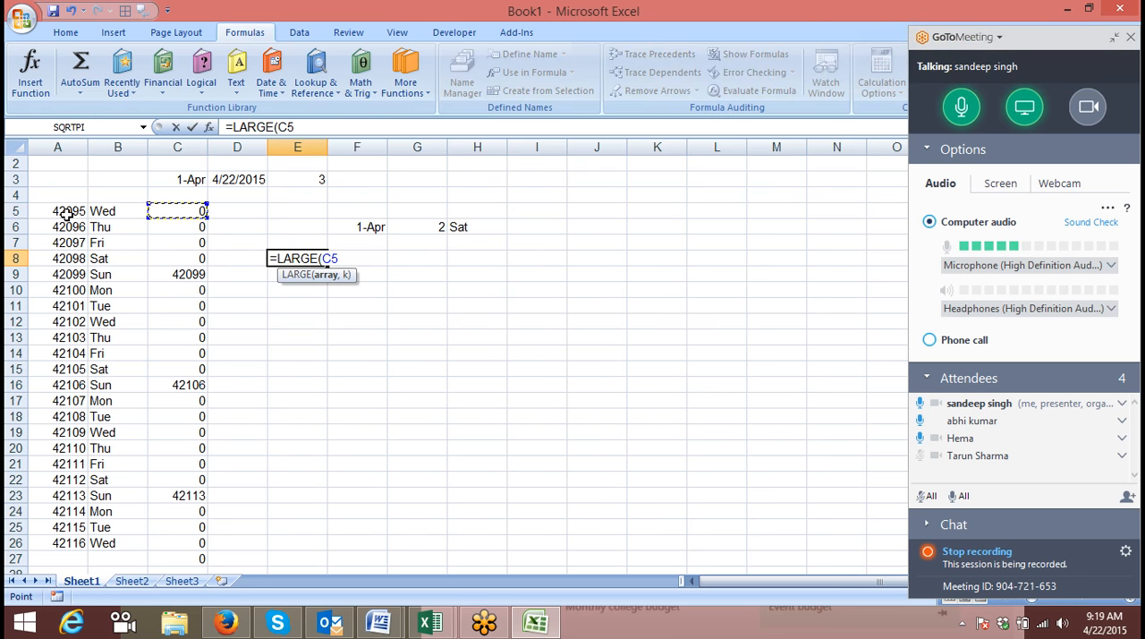
pyautogui.press('BackSpace')
pyautogui.press('BackSpace')
pyautogui.press('BackSpace')
pyautogui.press('BackSpace')
pyautogui.press('BackSpace')
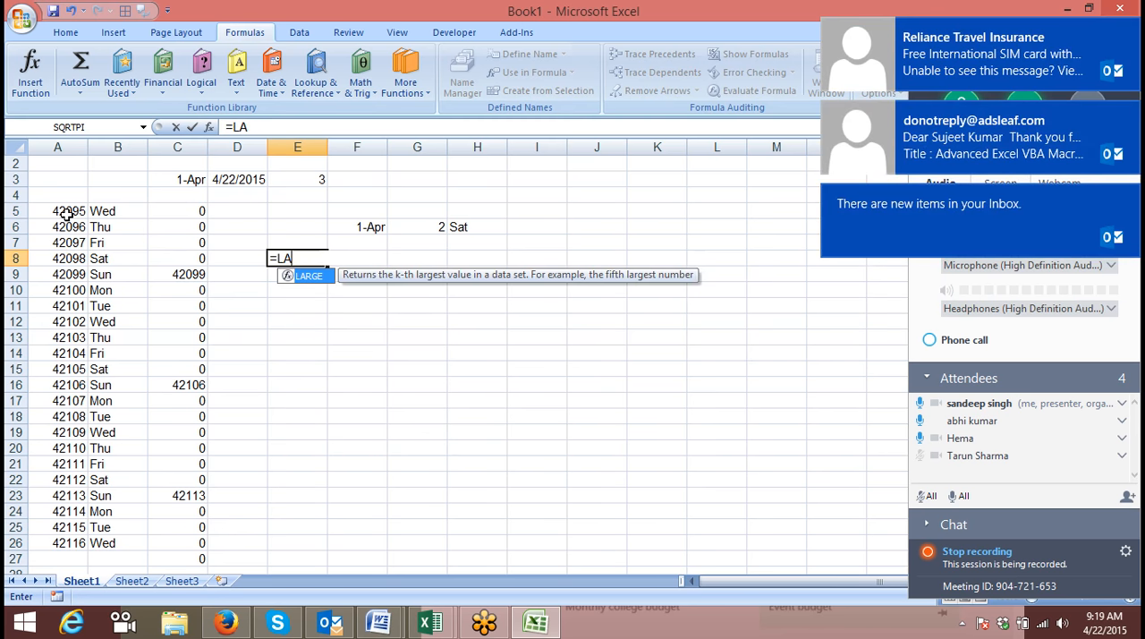
pyautogui.press('BackSpace')
pyautogui.press('BackSpace')
# Complete the formula in E8 as =SMALL(C5:C27,2) to return the second smallest value of the helper column.
pyautogui.write('sm')
pyautogui.press('Tab')
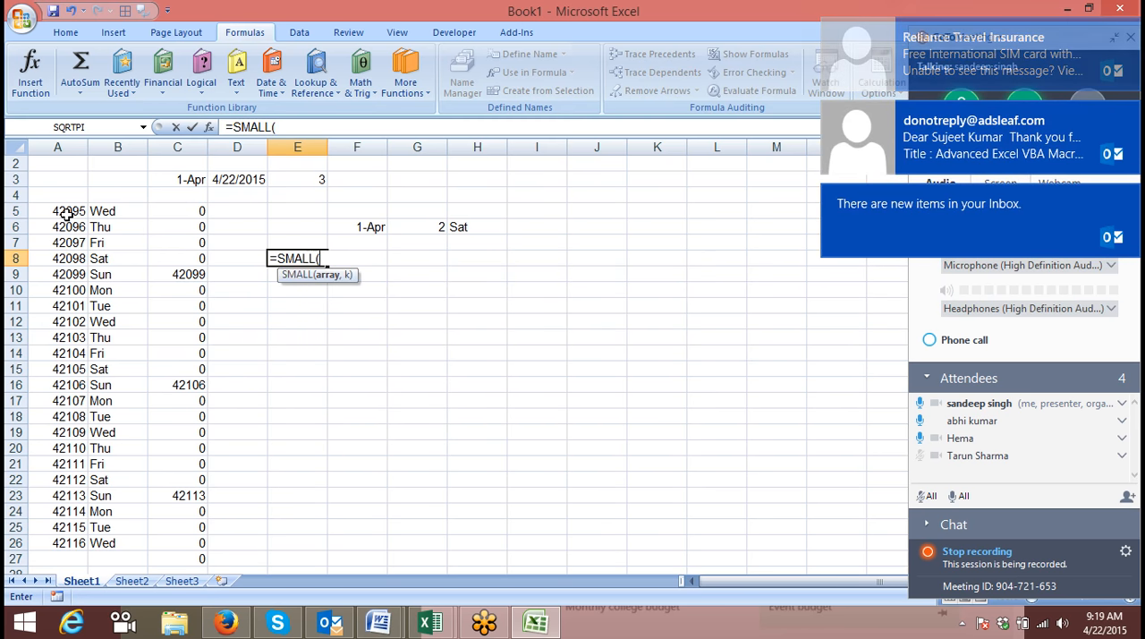
pyautogui.press('Left')
pyautogui.press('Left')
pyautogui.press('Up')
pyautogui.press('Up')
pyautogui.press('Up')
pyautogui.hotkey('ctrl', 'shift', 'Down')
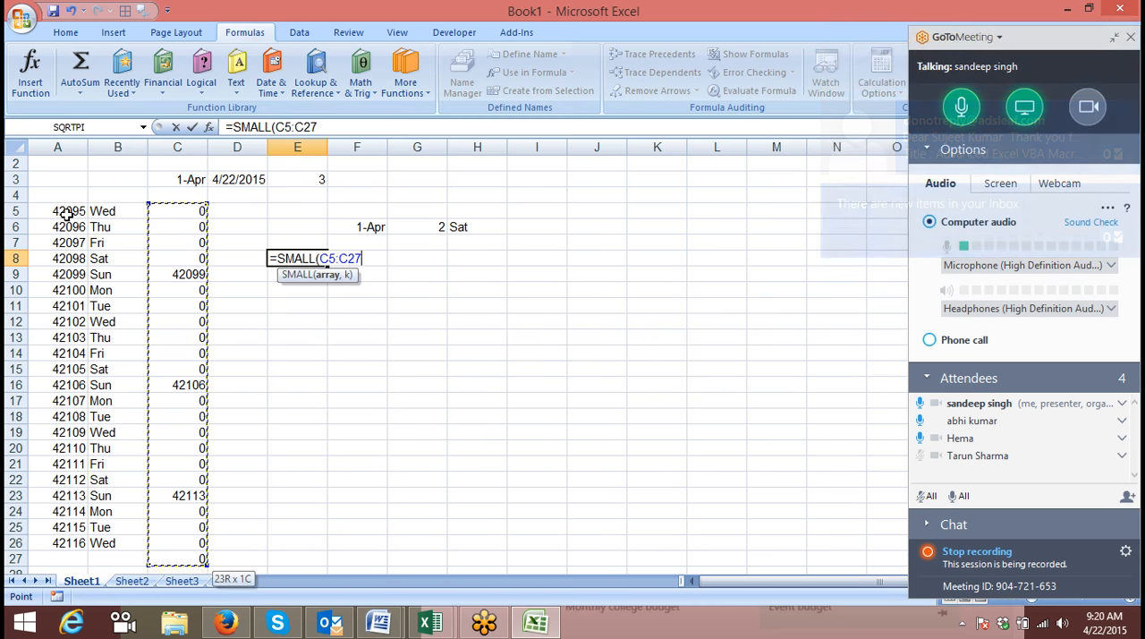
pyautogui.write(',2')
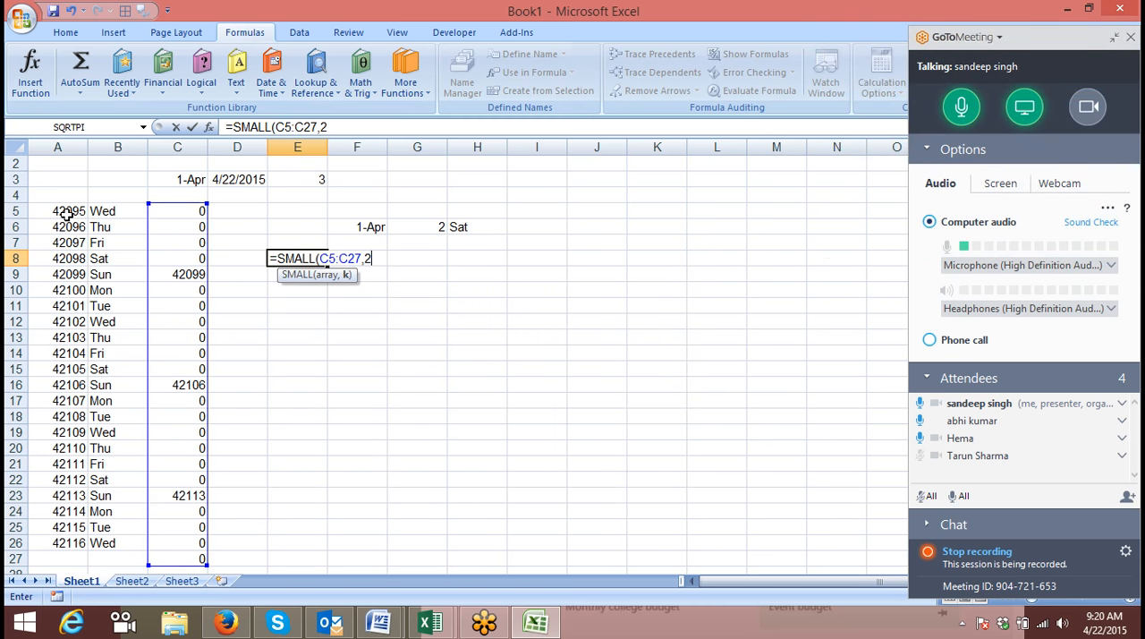
pyautogui.press('Return')
pyautogui.press('Up')
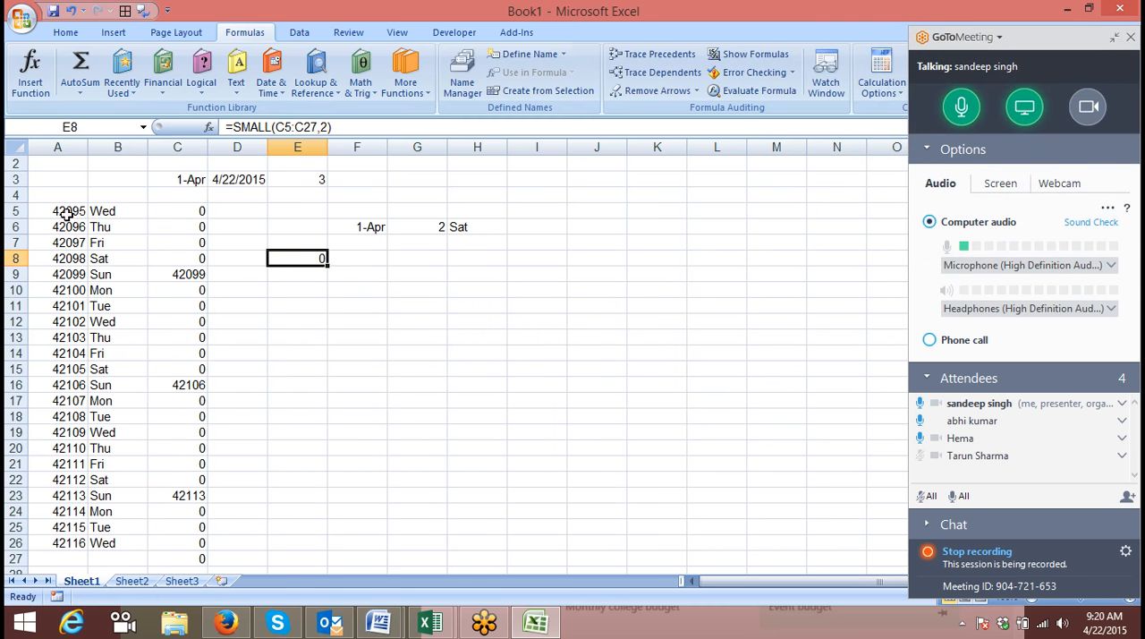
# Shorten the range in the E8 SMALL formula to C5:C26.
pyautogui.click(274, 127)
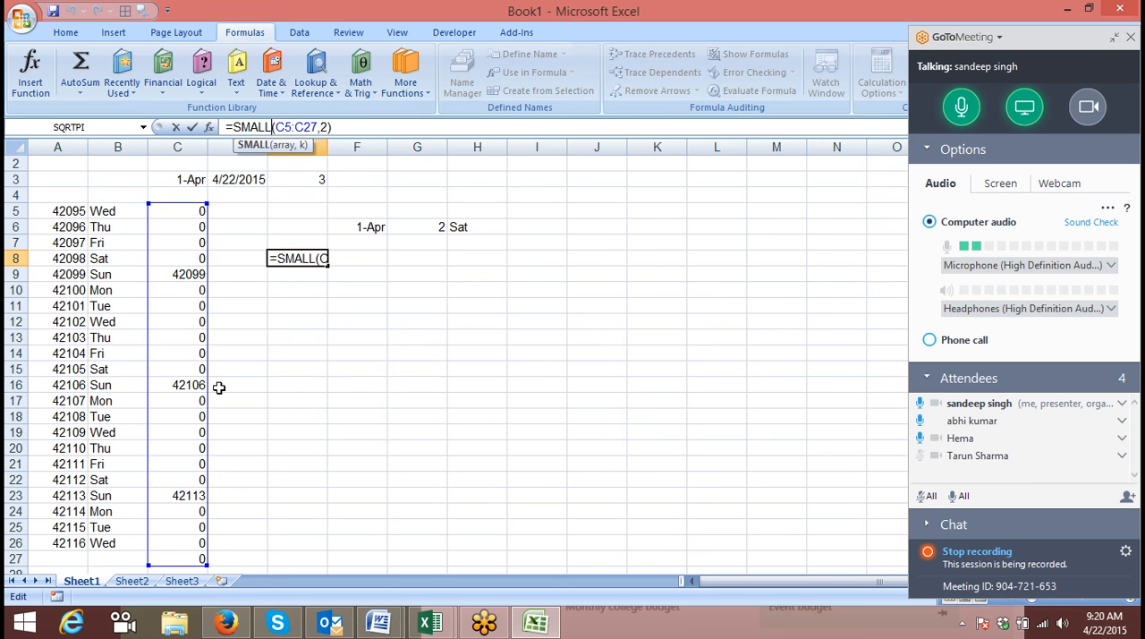
pyautogui.moveTo(205, 561); pyautogui.dragTo(205, 547)
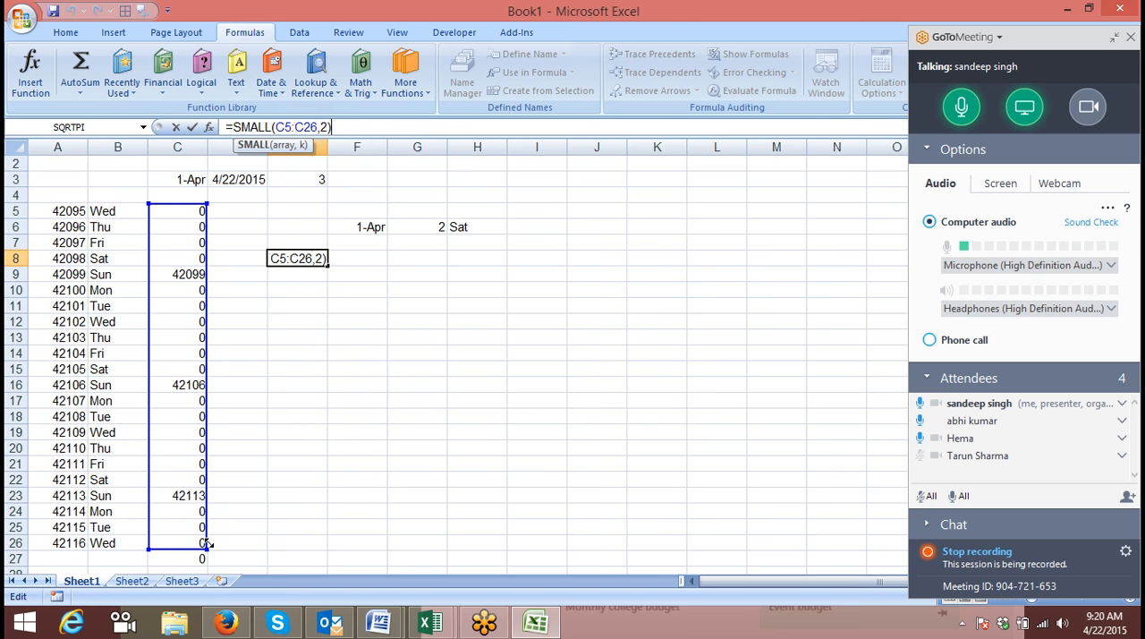
pyautogui.click(188, 207)
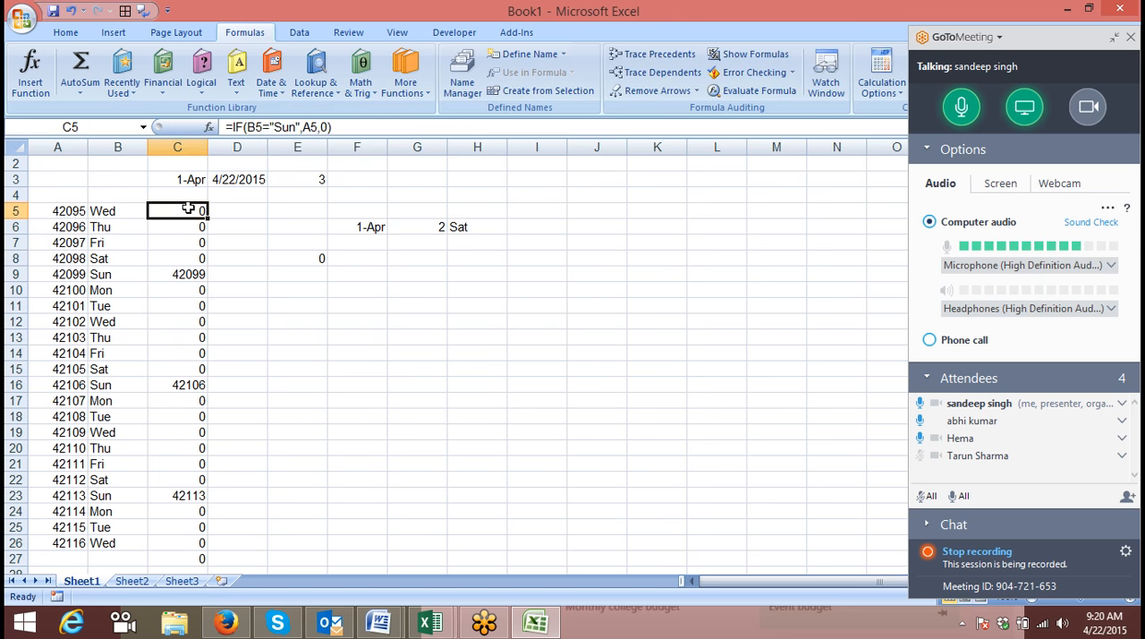
# Remove the 0 argument from C5 so it reads =IF(B5="Sun",A5), and fill it down through C27.
pyautogui.click(329, 131)
pyautogui.press('BackSpace')
pyautogui.press('BackSpace')
pyautogui.press('Return')
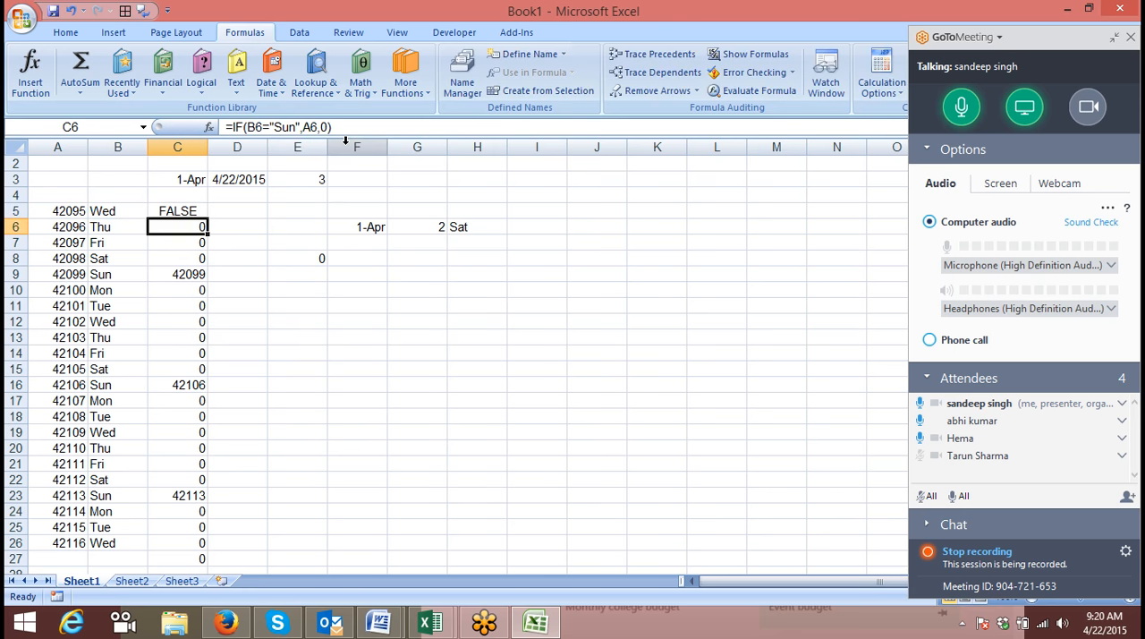
pyautogui.press('Up')
pyautogui.hotkey('ctrl', 'shift', 'Down')
pyautogui.hotkey('ctrl', 'd')
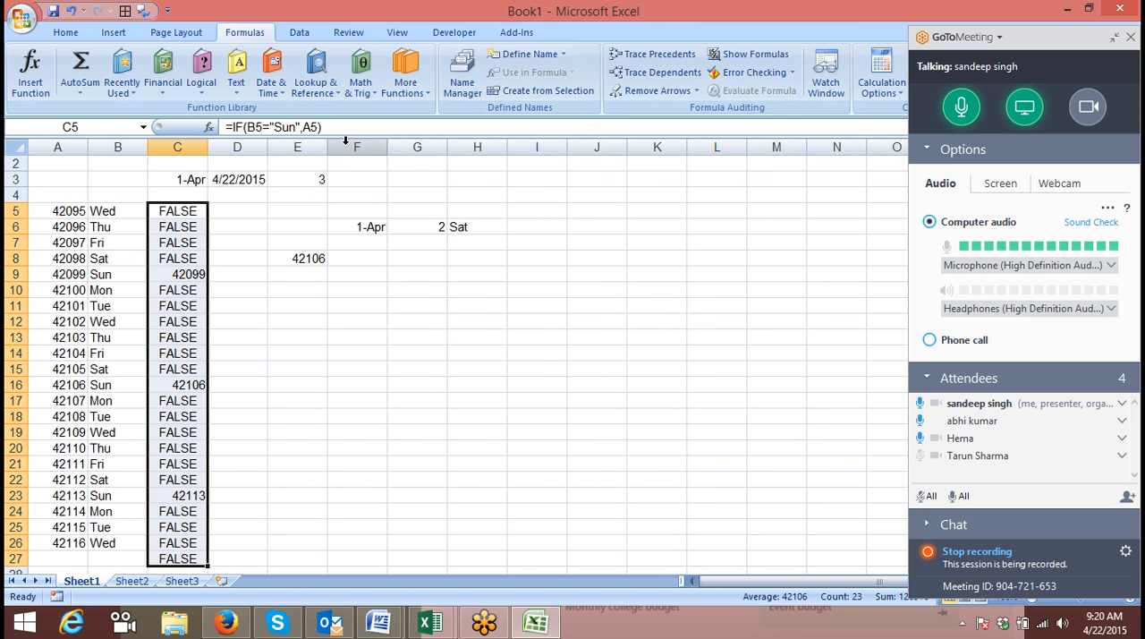
# Compare the second smallest value in E8 with the date, weekday and helper value in A16:C16.
pyautogui.press('Right')
pyautogui.press('Right')
pyautogui.press('Down')
pyautogui.press('Down')
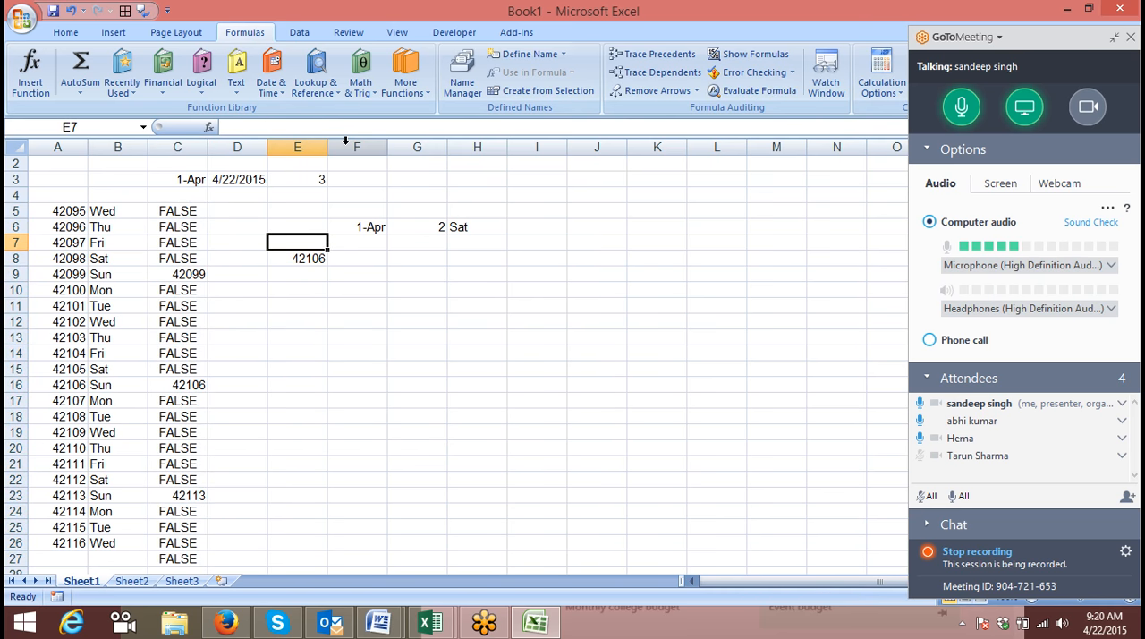
pyautogui.moveTo(203, 387); pyautogui.dragTo(8, 390)
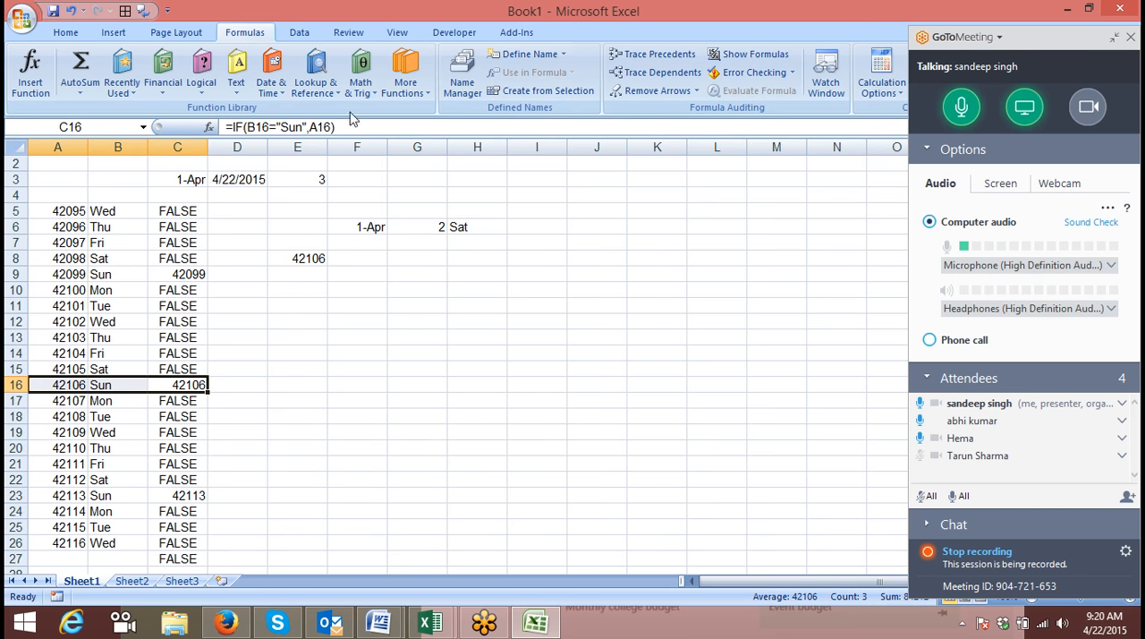
# Start a formula in G7 with =SMALL(IF( so that an IF test supplies the array.
pyautogui.click(429, 250)
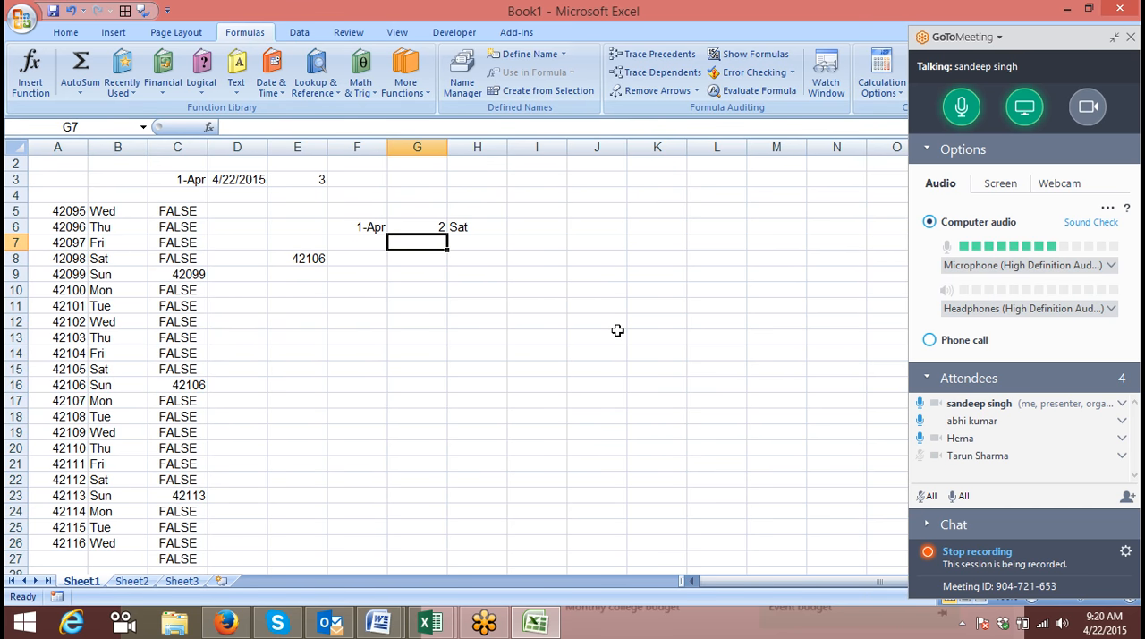
pyautogui.write('=sm')
pyautogui.press('Tab')
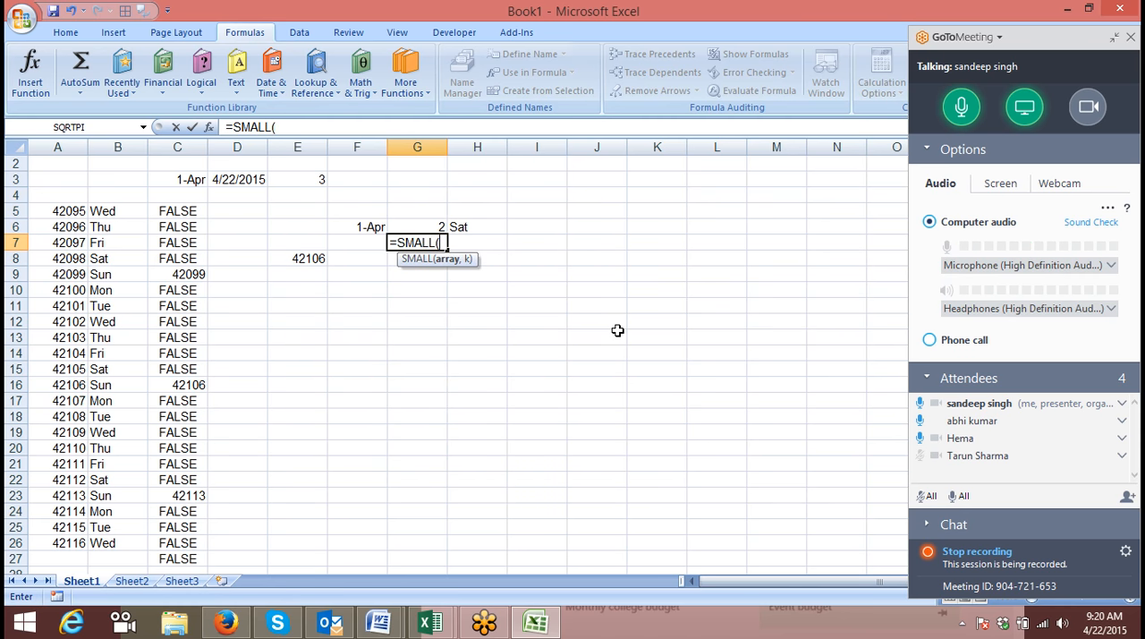
pyautogui.press('Left')
pyautogui.press('Up')
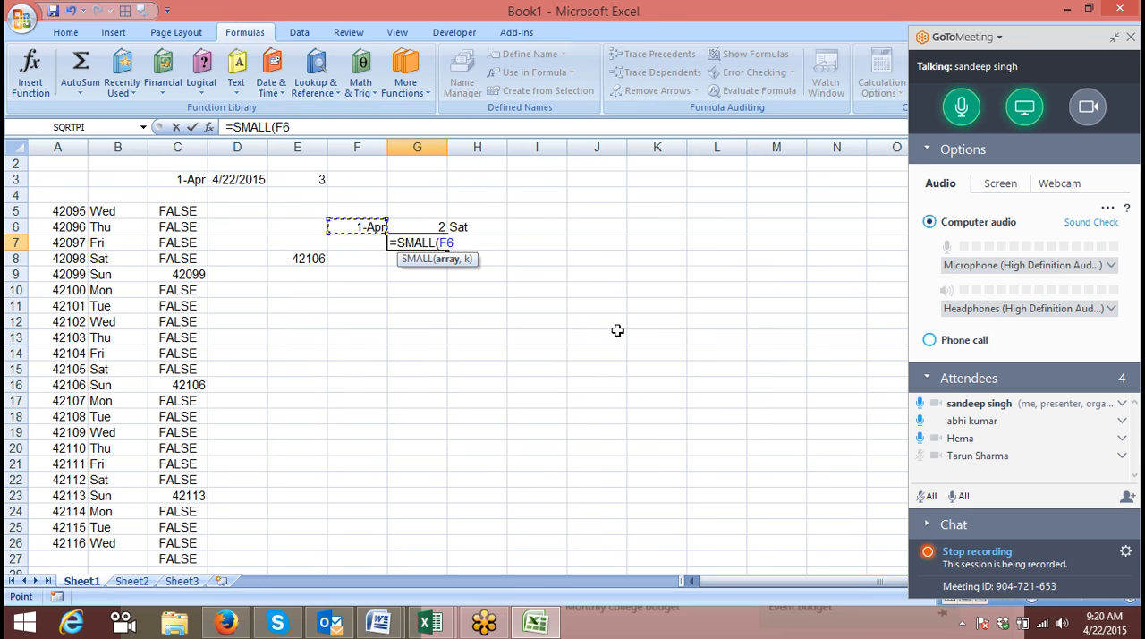
pyautogui.press('BackSpace')
pyautogui.press('BackSpace')
pyautogui.write('IF(')
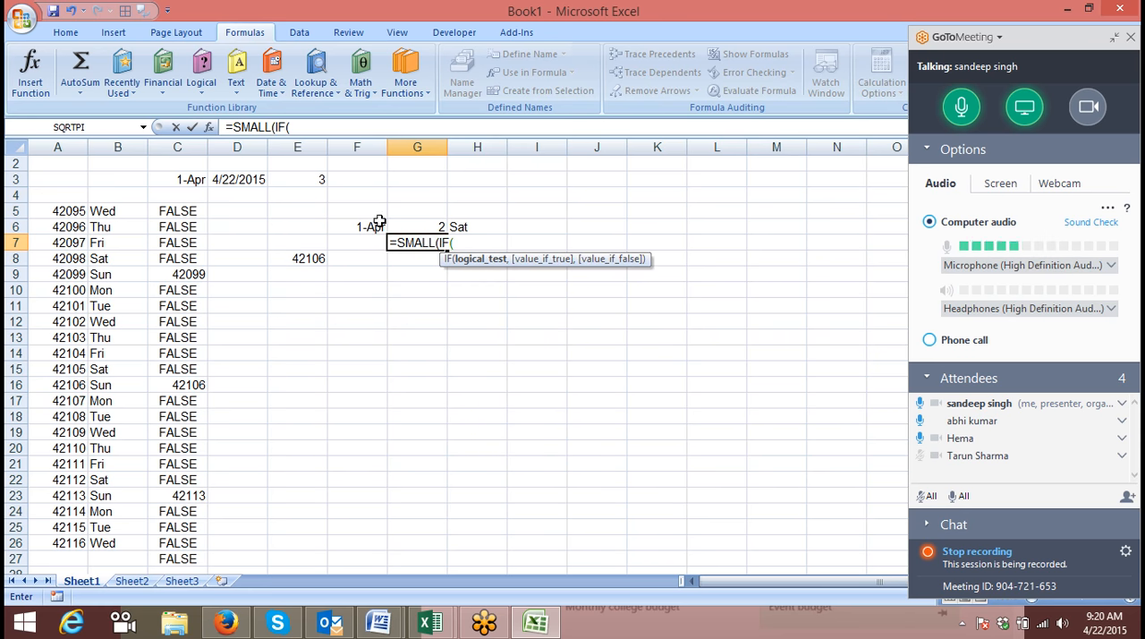
pyautogui.write('te')
# Begin the IF test in G7 with TEXT(F6-1, based on the start date in F6.
pyautogui.press('Tab')
pyautogui.click(358, 229)
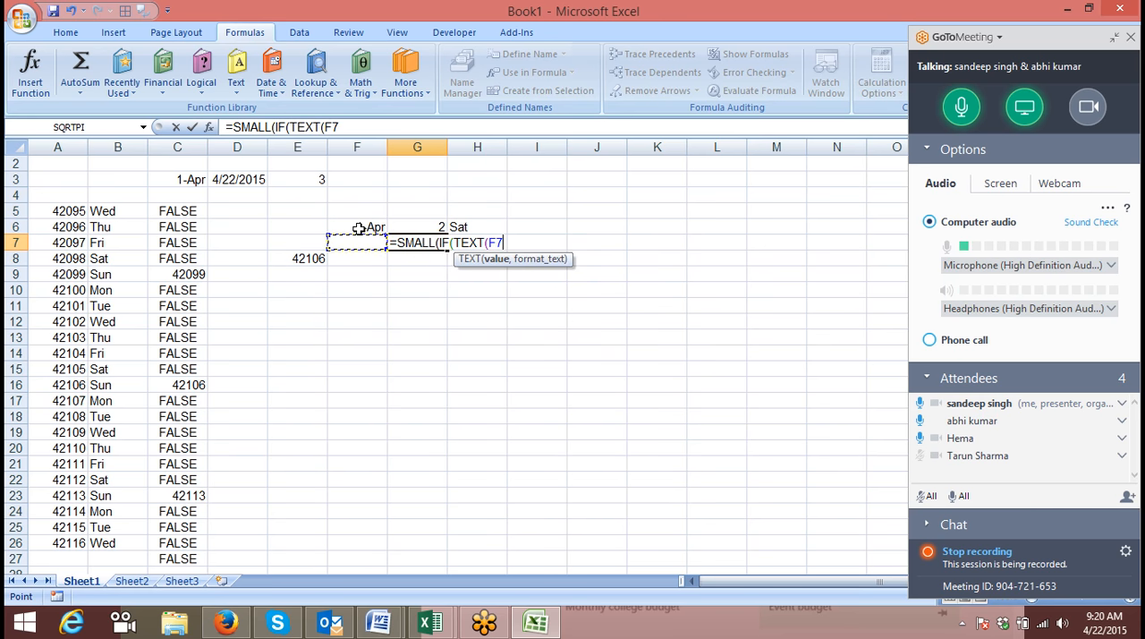
pyautogui.write('+')
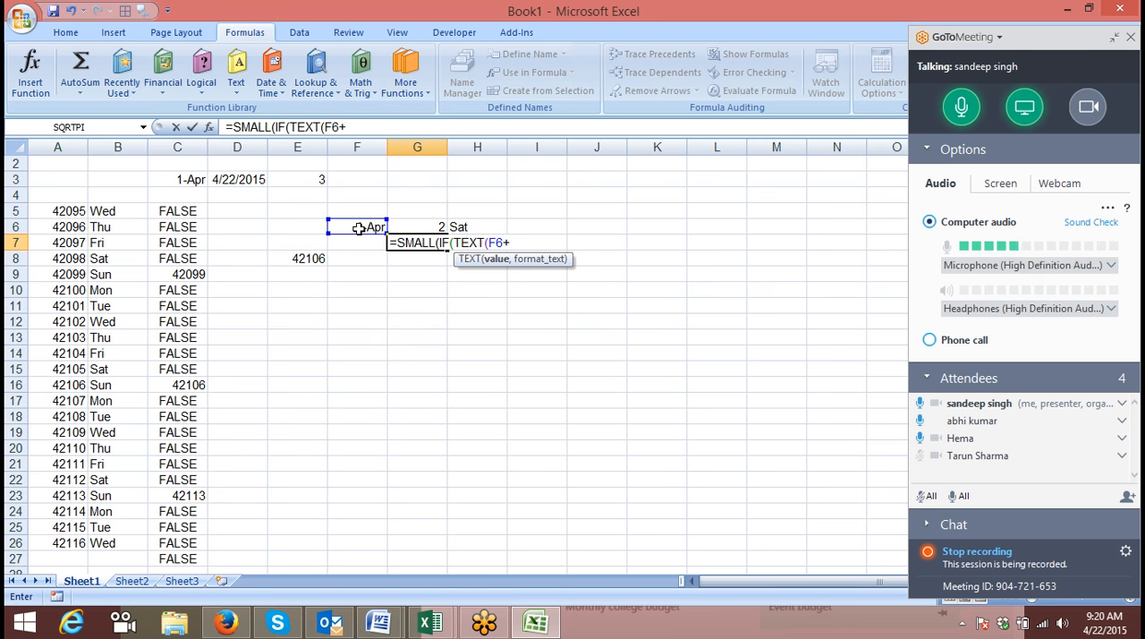
pyautogui.press('BackSpace')
pyautogui.write('-1')
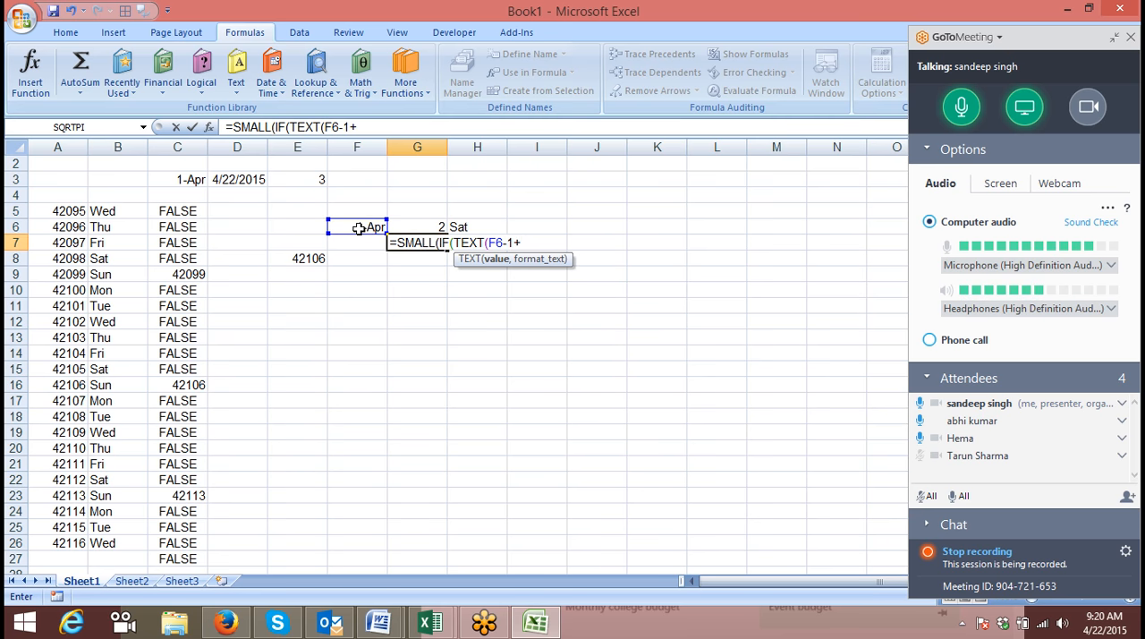
pyautogui.write('+ro')
# Add +ROW( after F6-1 in the G7 formula's TEXT value.
pyautogui.press('Tab')
pyautogui.press('BackSpace')
pyautogui.press('BackSpace')
pyautogui.press('BackSpace')
pyautogui.press('BackSpace')
pyautogui.press('BackSpace')
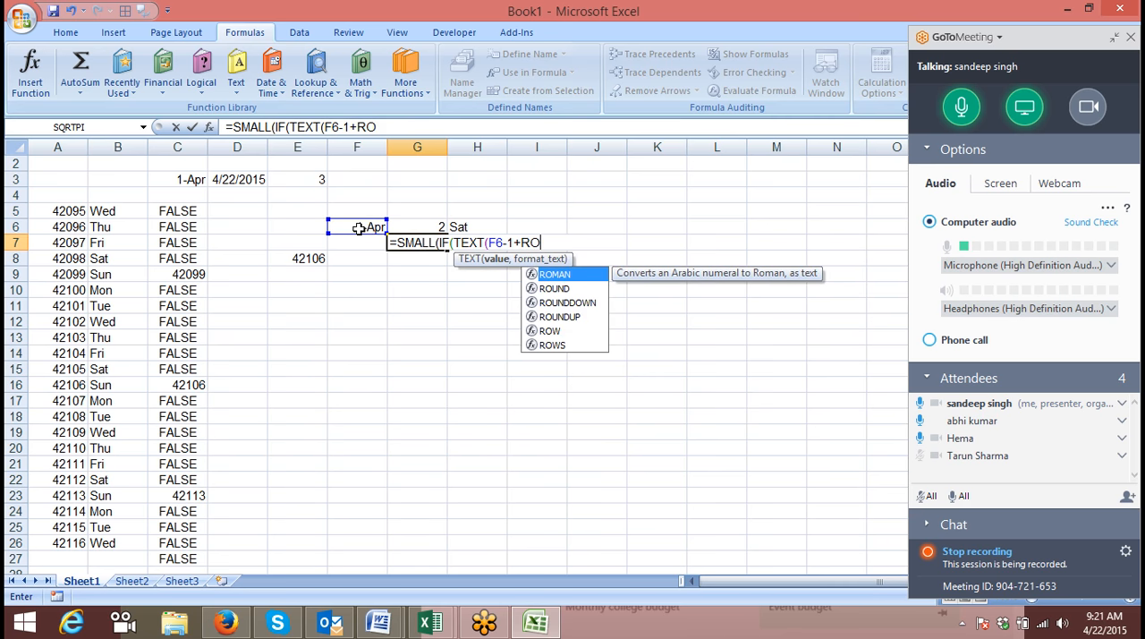
pyautogui.write('w')
pyautogui.press('BackSpace')
pyautogui.write('ow')
pyautogui.press('Tab')
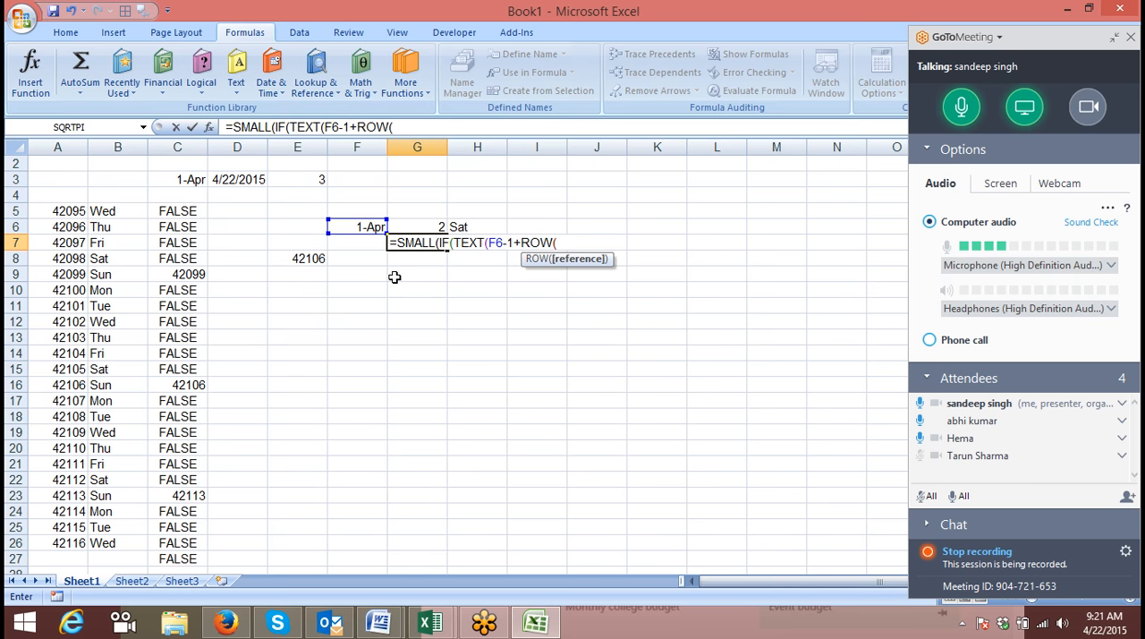
# Nest INDIRECT("1:" inside the ROW function of the G7 formula.
pyautogui.write('ind')
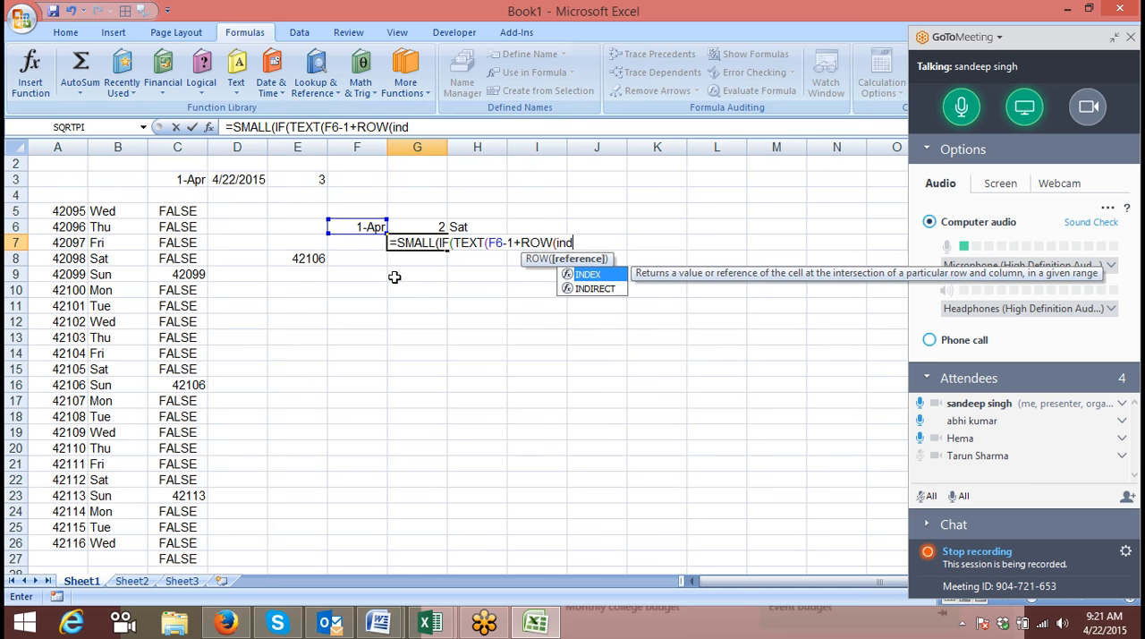
pyautogui.press('Down')
pyautogui.press('Tab')
pyautogui.write('"1:')
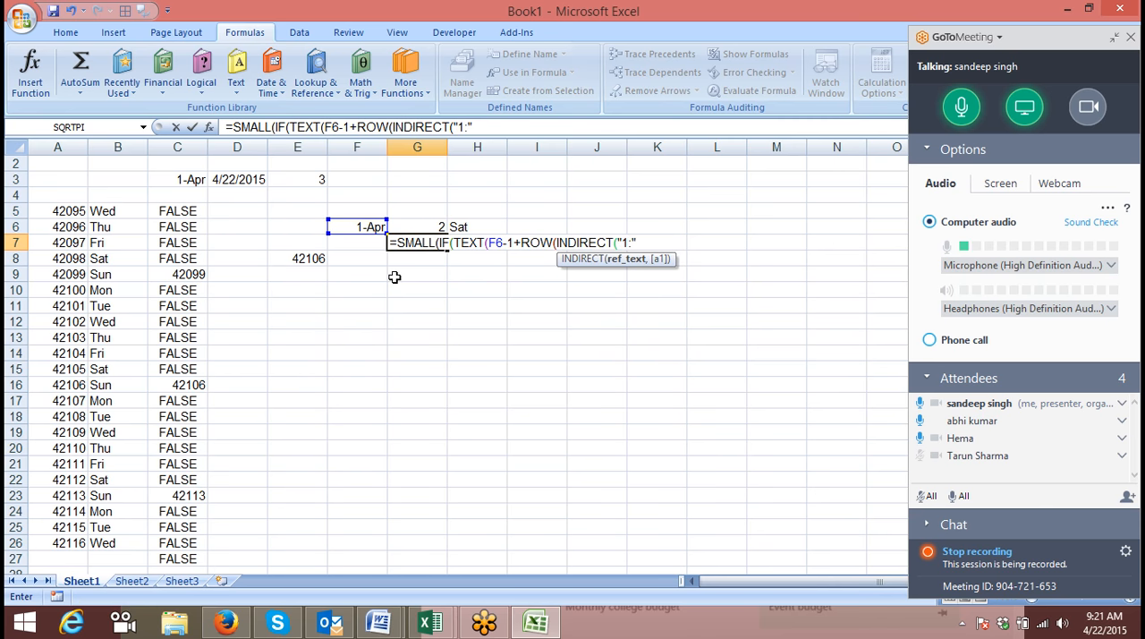
pyautogui.write('&day')
# Append &DAY(EOMONTH(F6,0)) to the INDIRECT reference and close the INDIRECT and ROW functions.
pyautogui.press('Tab')
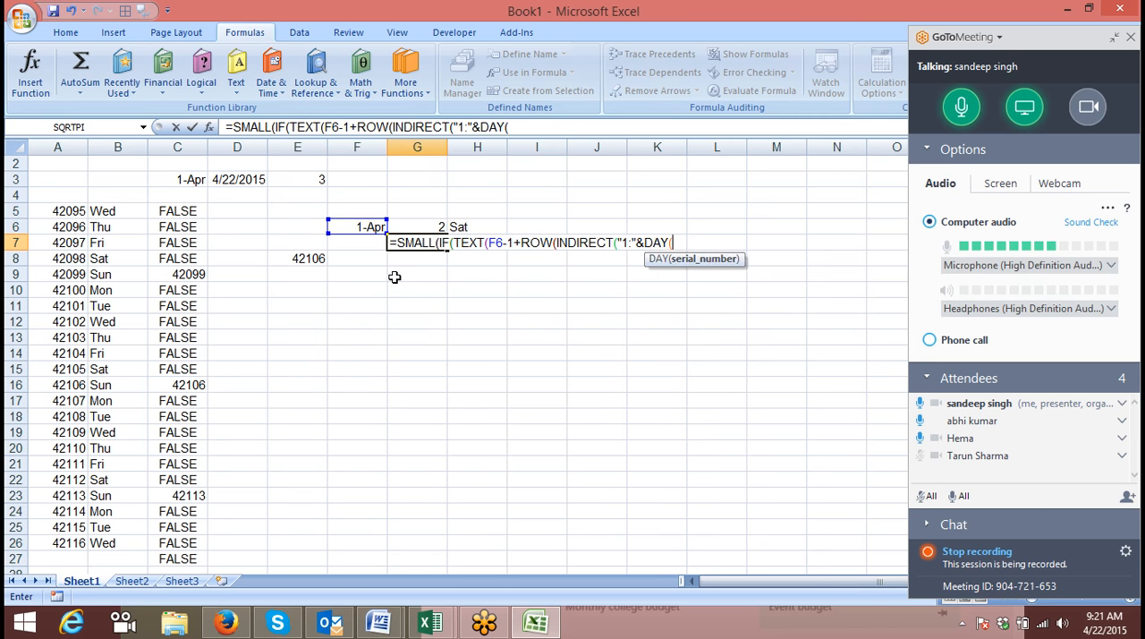
pyautogui.write('eo')
pyautogui.press('Tab')
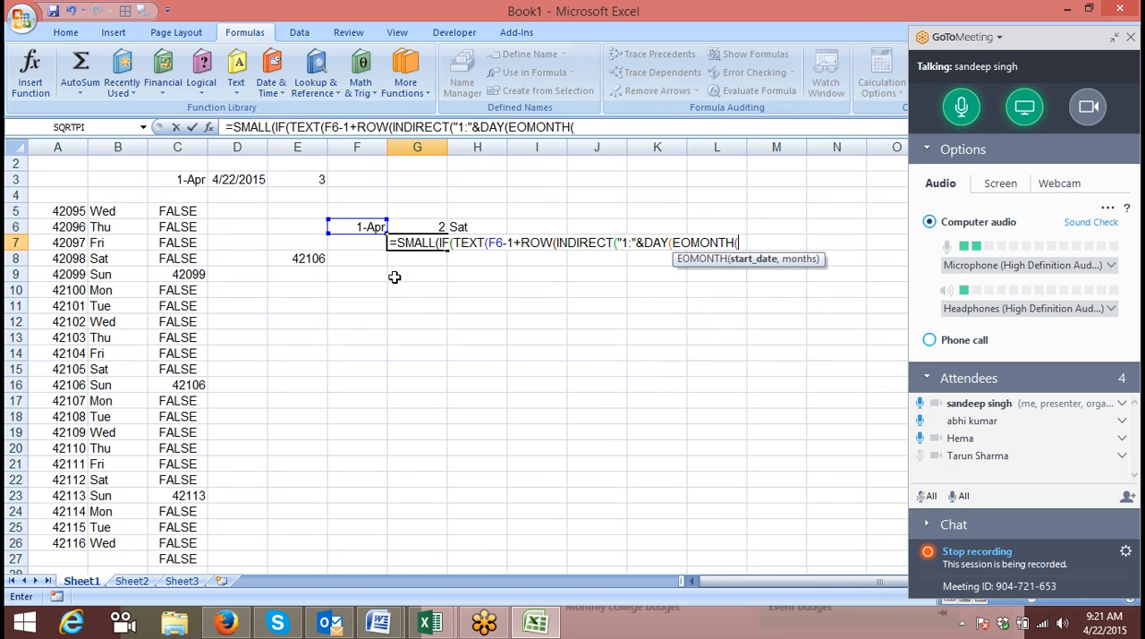
pyautogui.click(367, 227)
pyautogui.write(',0)')
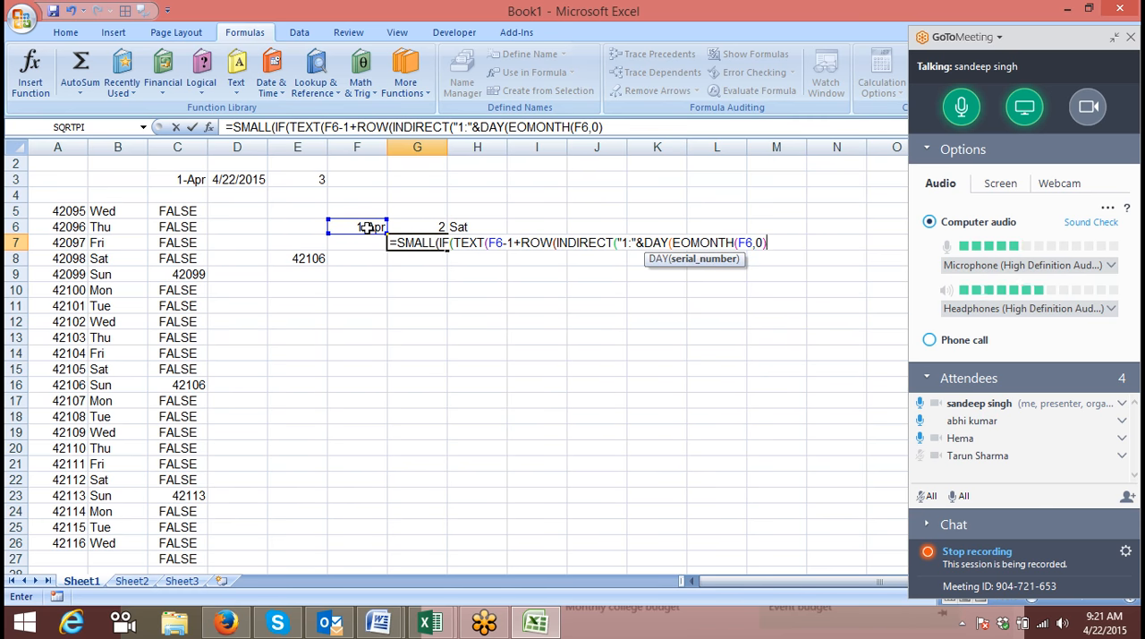
pyautogui.write('))')
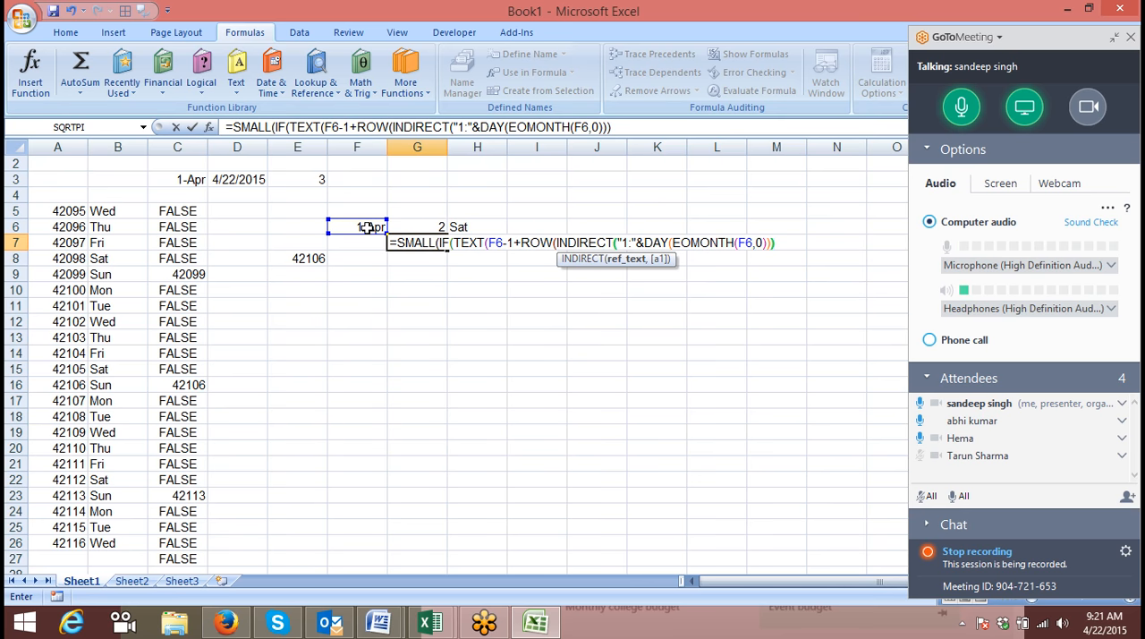
pyautogui.write(')')
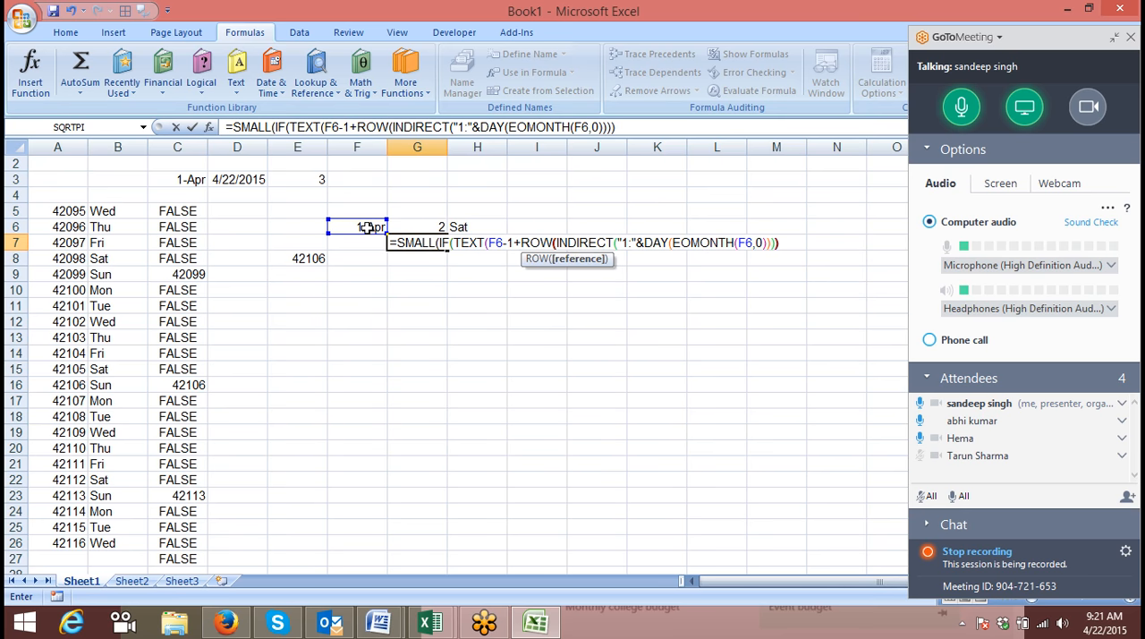
pyautogui.write(')')
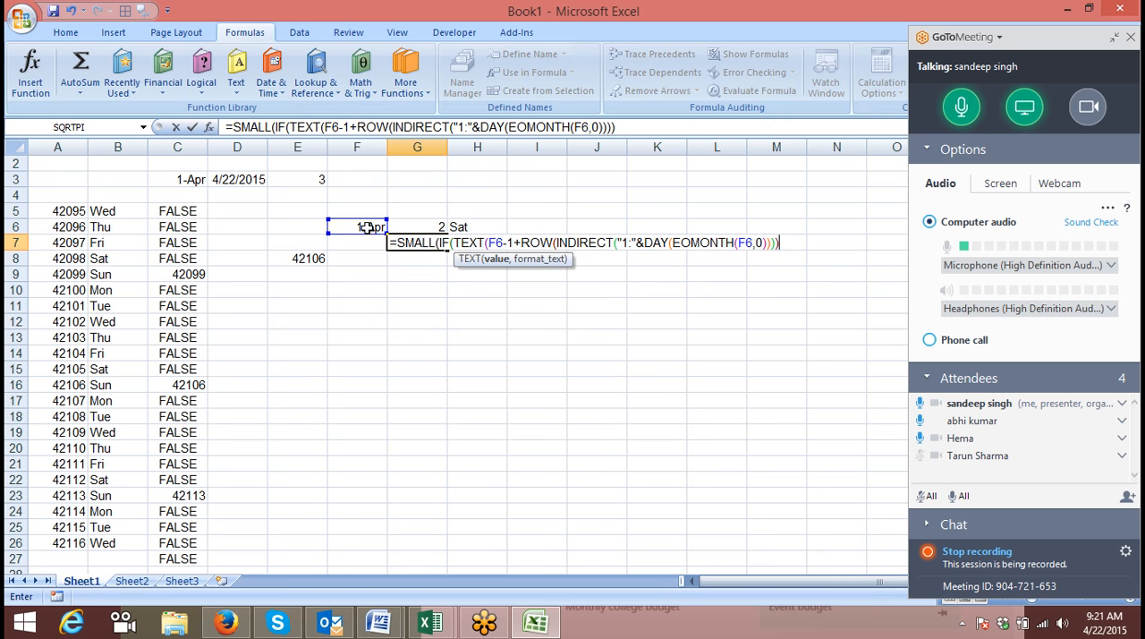
pyautogui.write(',"DDD')
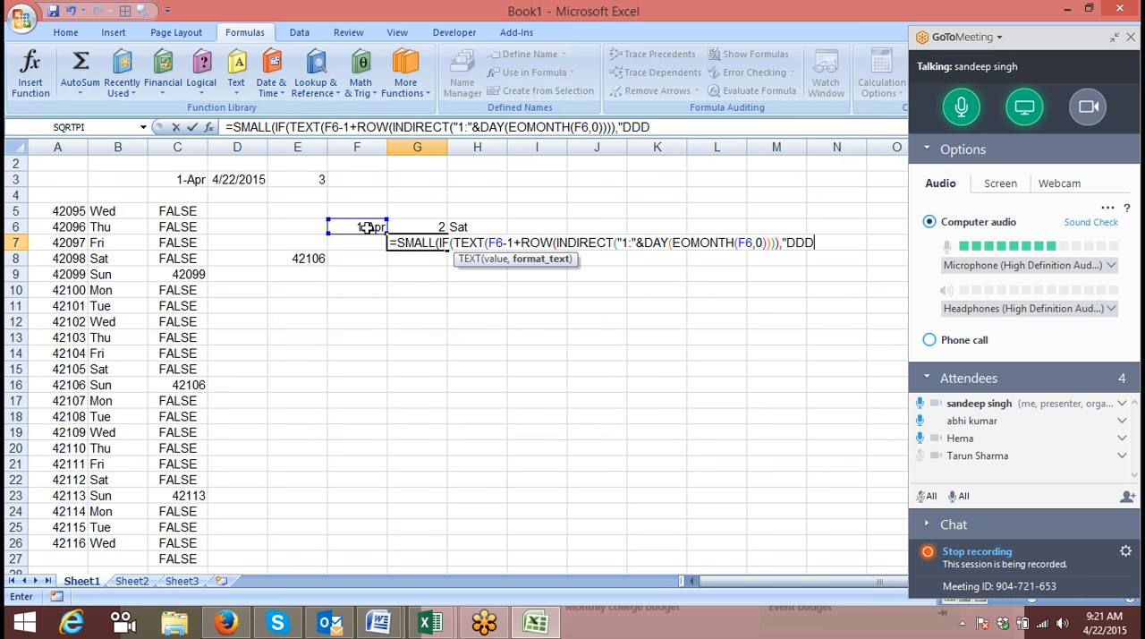
pyautogui.write('")=')
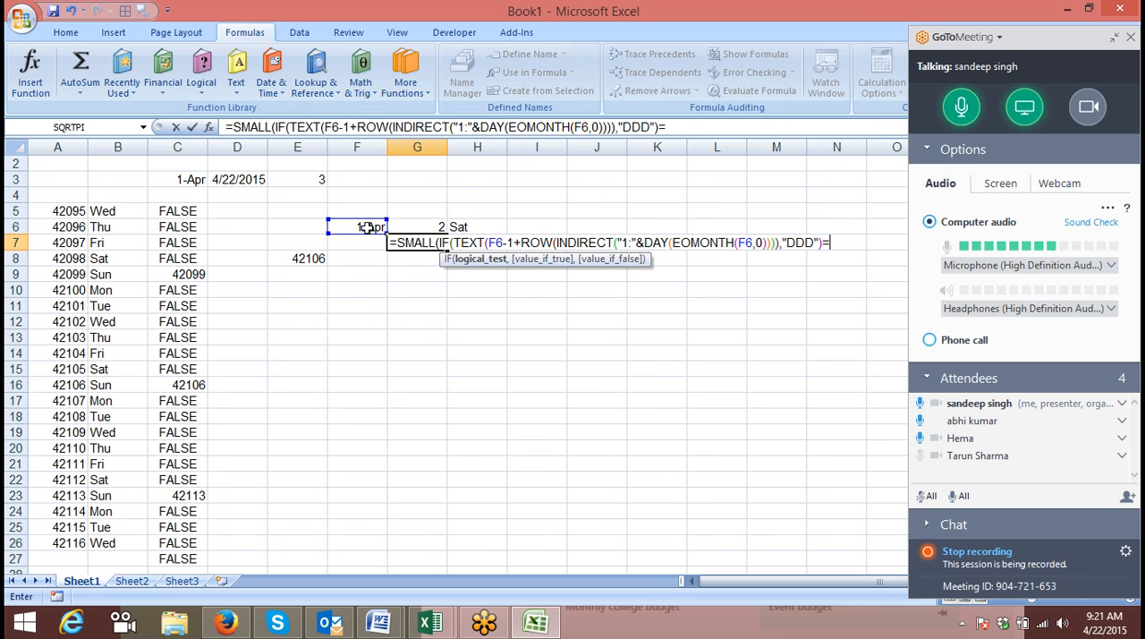
pyautogui.write('"Sun')
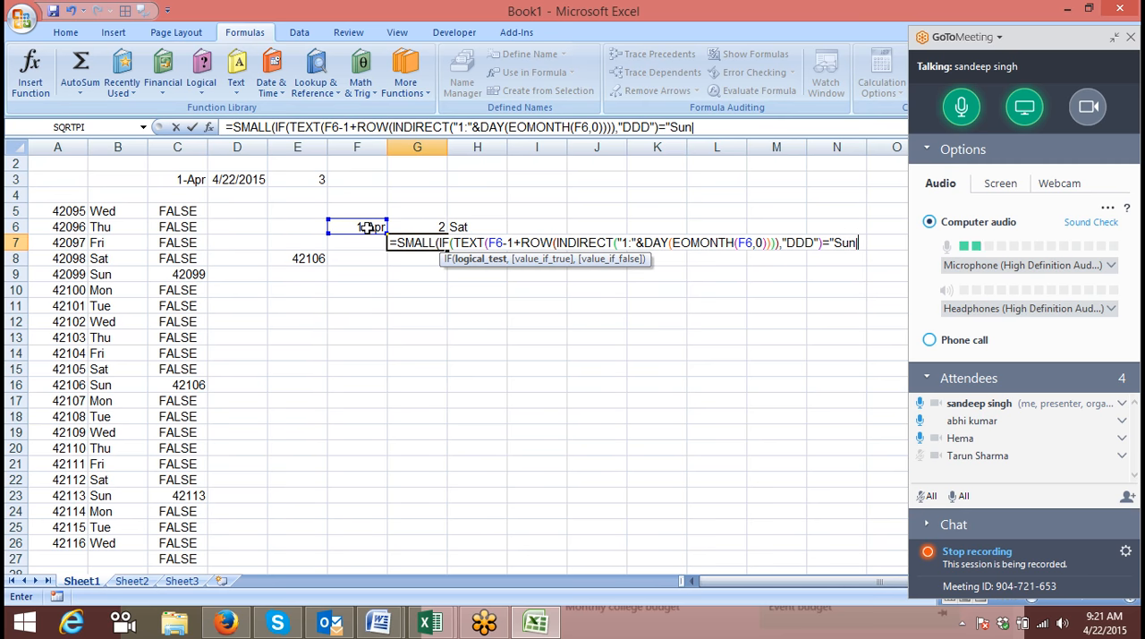
# Finish the IF test with the TEXT format "DDD" compared against H6, followed by a comma.
pyautogui.press('BackSpace')
pyautogui.press('BackSpace')
pyautogui.press('Return')
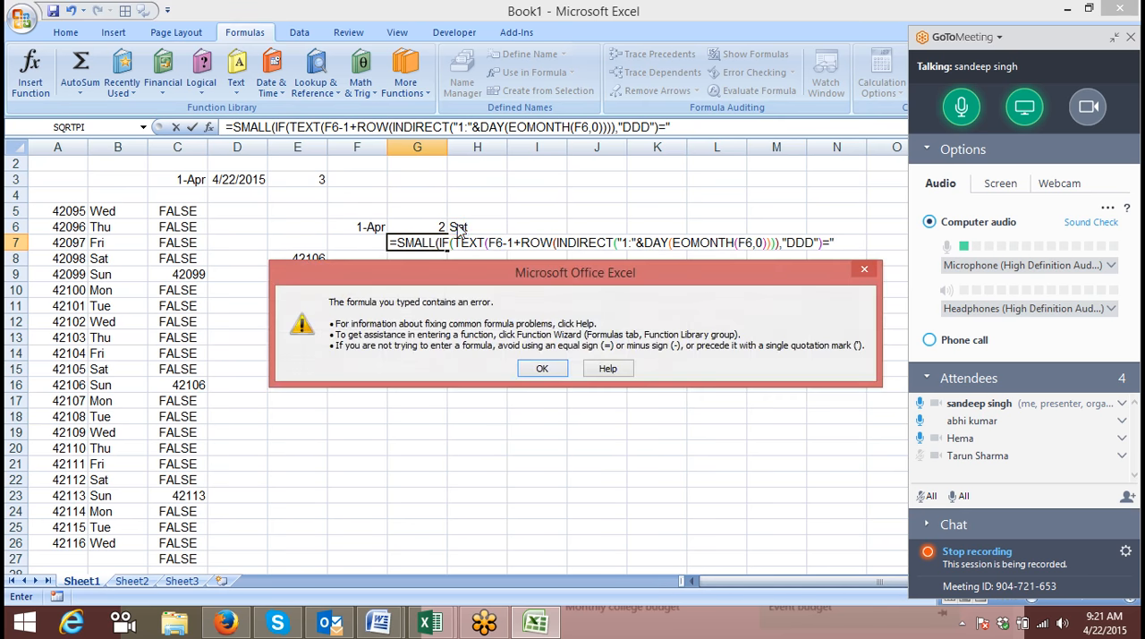
pyautogui.press('Return')
pyautogui.click(461, 227)
pyautogui.write(',')
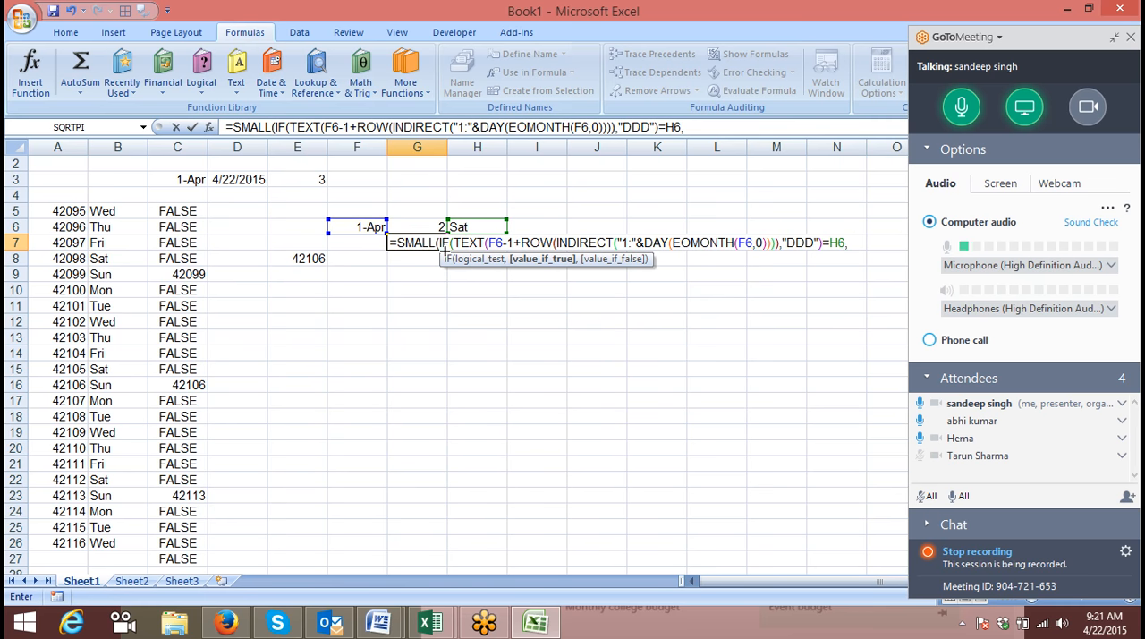
# Copy F6-1+ROW(INDIRECT("1:"&DAY(EOMONTH(F6,0)))) from the TEXT function and paste it as the IF's true value.
pyautogui.click(489, 241)
pyautogui.moveTo(490, 242); pyautogui.dragTo(777, 250)
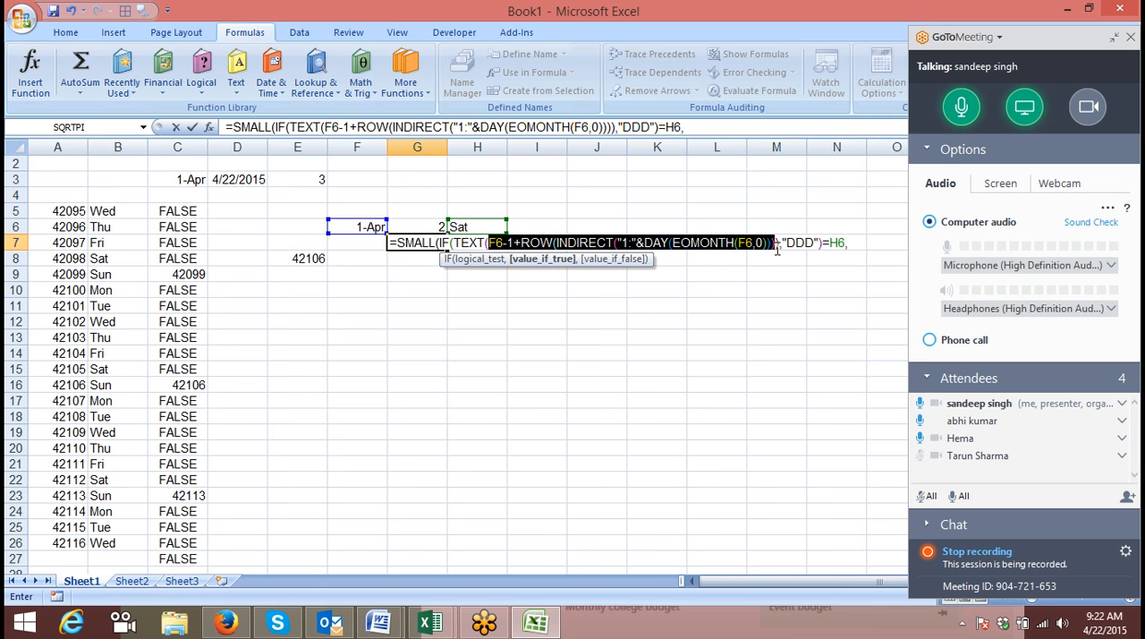
pyautogui.moveTo(779, 248); pyautogui.dragTo(779, 246)
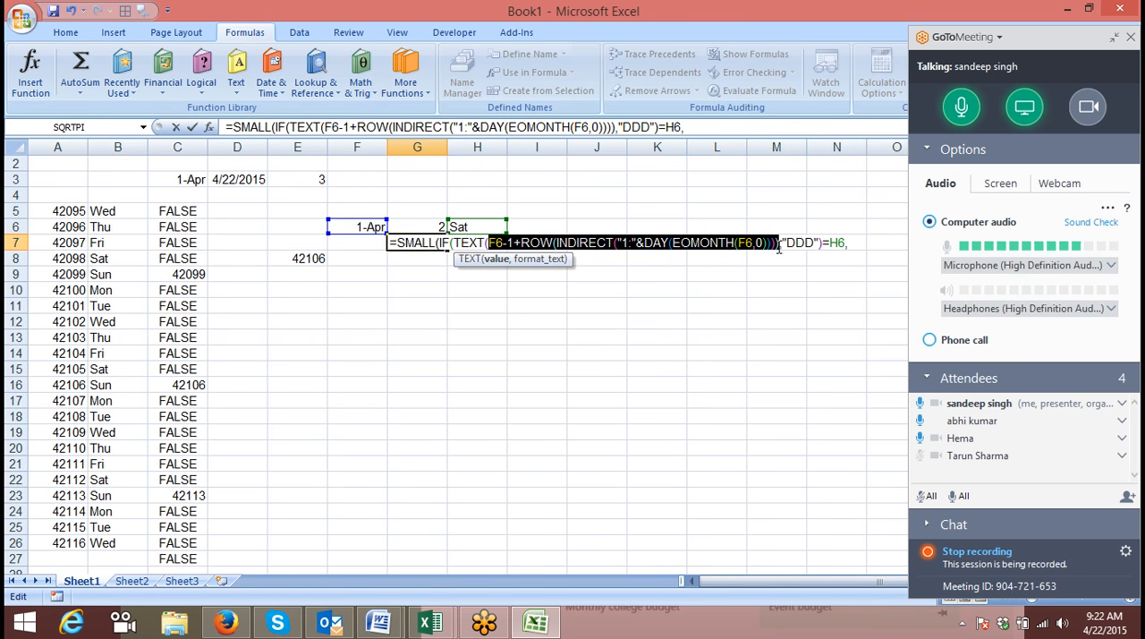
pyautogui.hotkey('ctrl', 'c')
pyautogui.click(850, 243)
pyautogui.hotkey('ctrl', 'v')
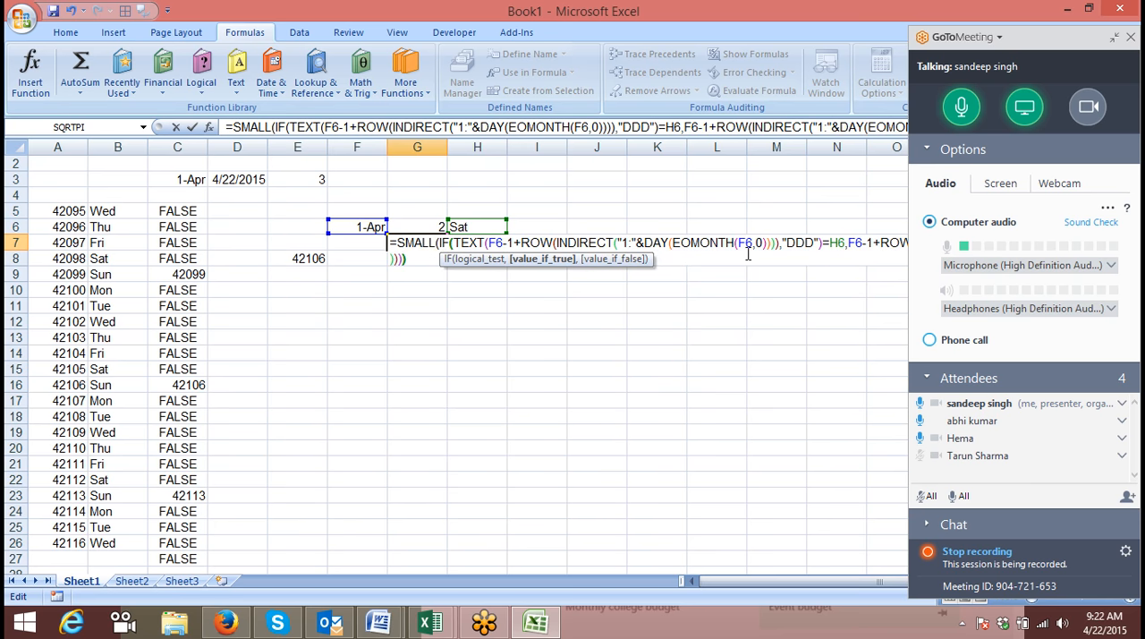
# Close the IF function, add the comma before SMALL's k argument and enter the formula in G7.
pyautogui.write(')')
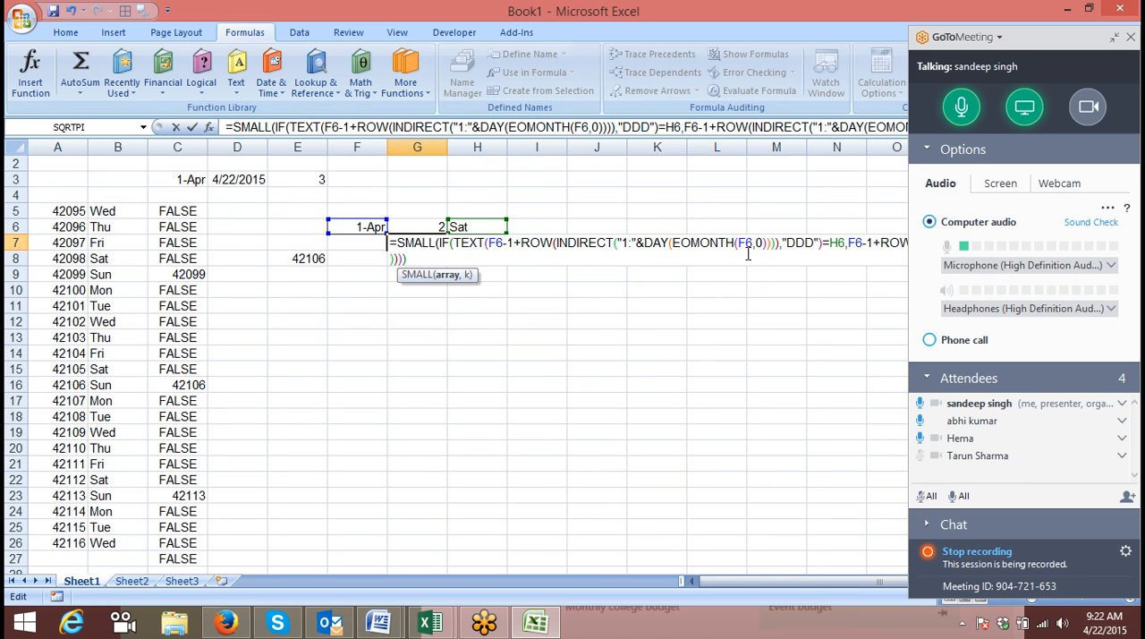
pyautogui.write(',')
pyautogui.press('Return')
pyautogui.press('Return')
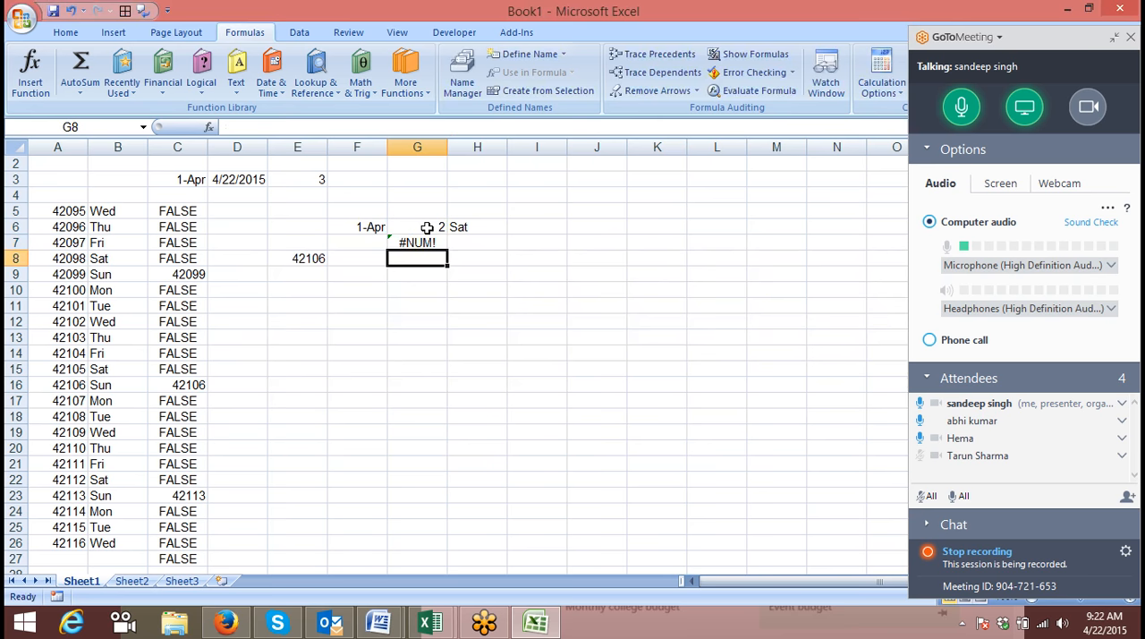
# Re-enter the SMALL formula in G7 as an array formula and compare it with the serial number for the second Saturday.
pyautogui.click(422, 238)
pyautogui.doubleClick(423, 238)
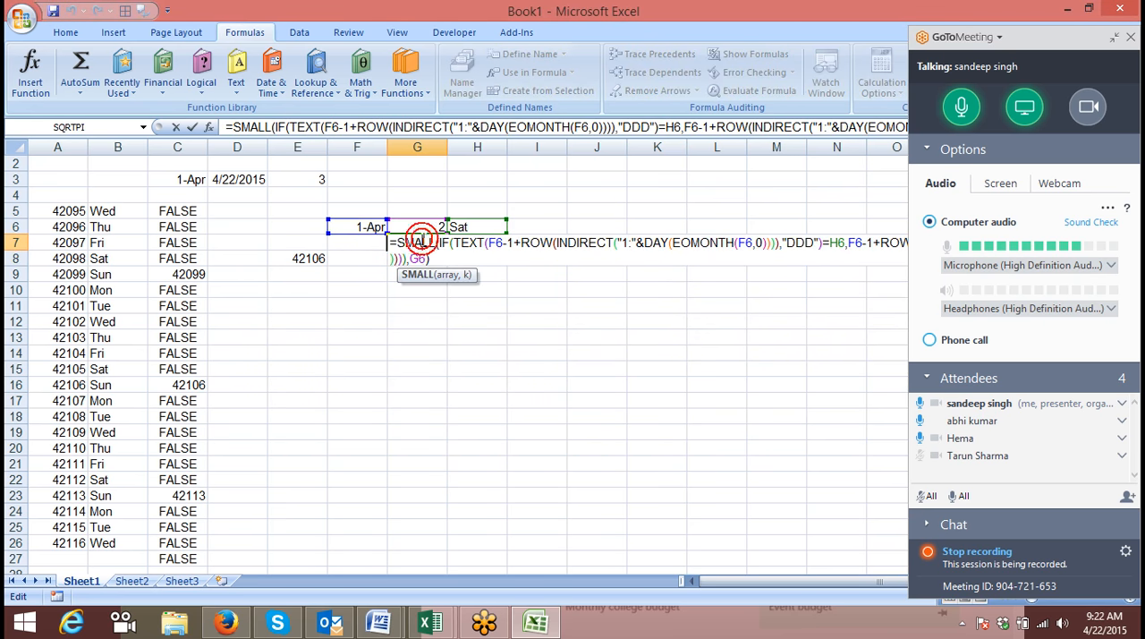
pyautogui.hotkey('ctrl', 'shift', 'Return')
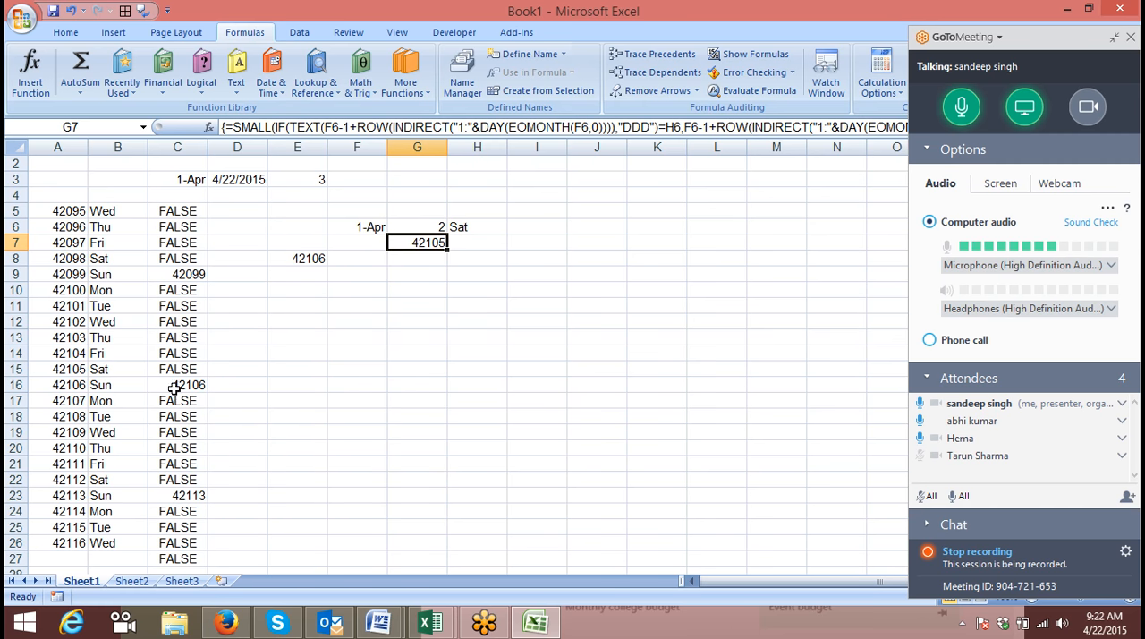
pyautogui.click(79, 367)
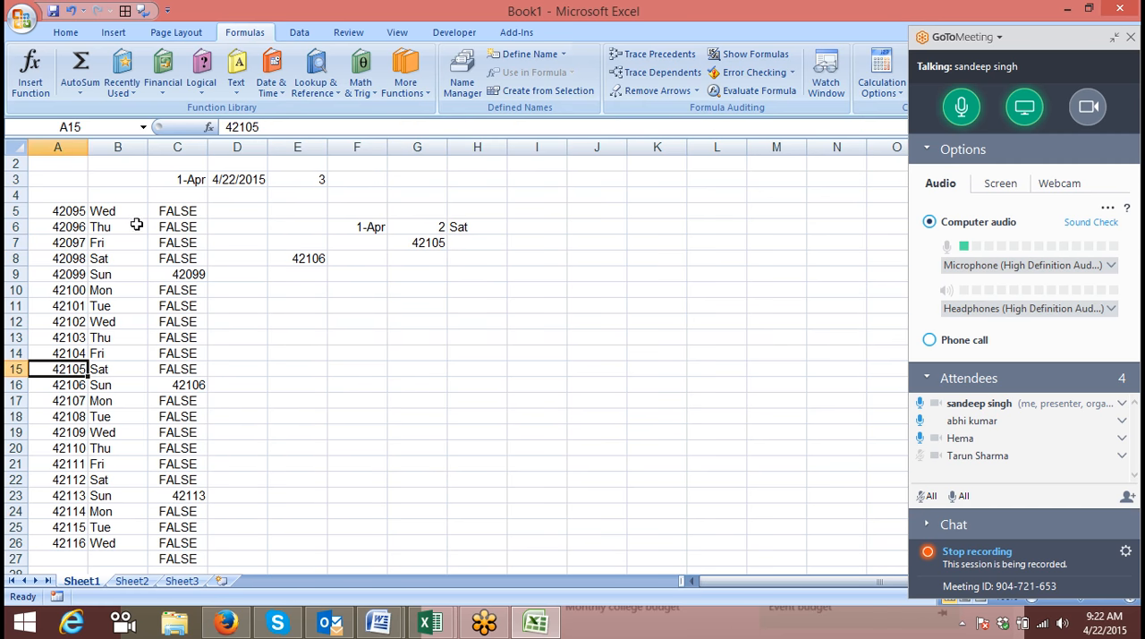
# Format G7 as a day-month-year date and check the second Saturday of April 2015 on the system calendar.
pyautogui.click(423, 244)
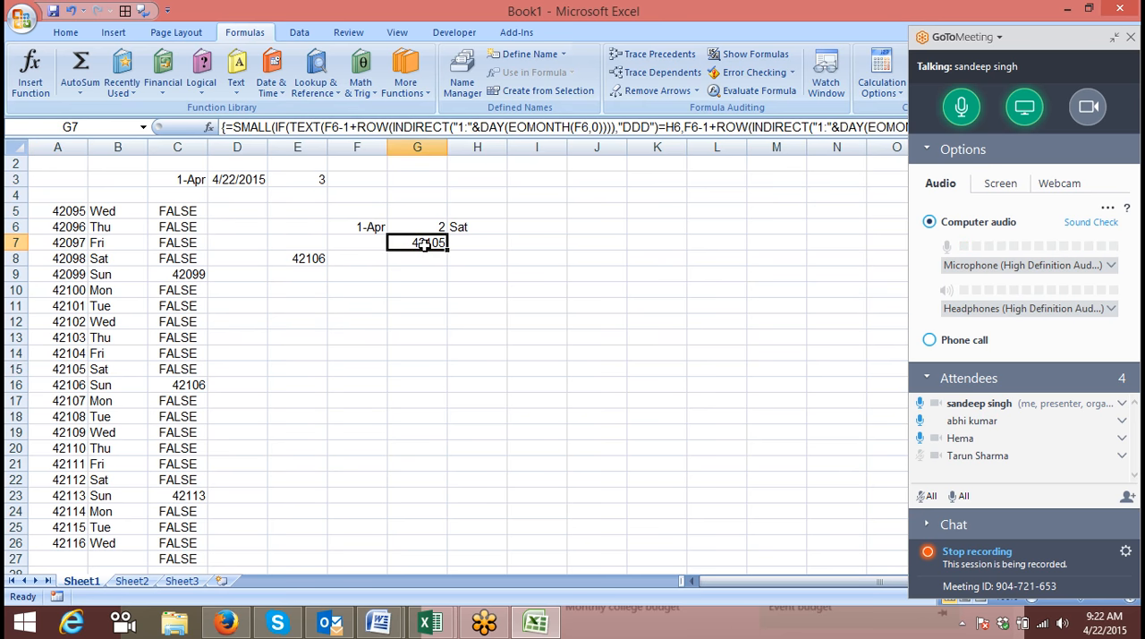
pyautogui.hotkey('ctrl', 'shift', '4')
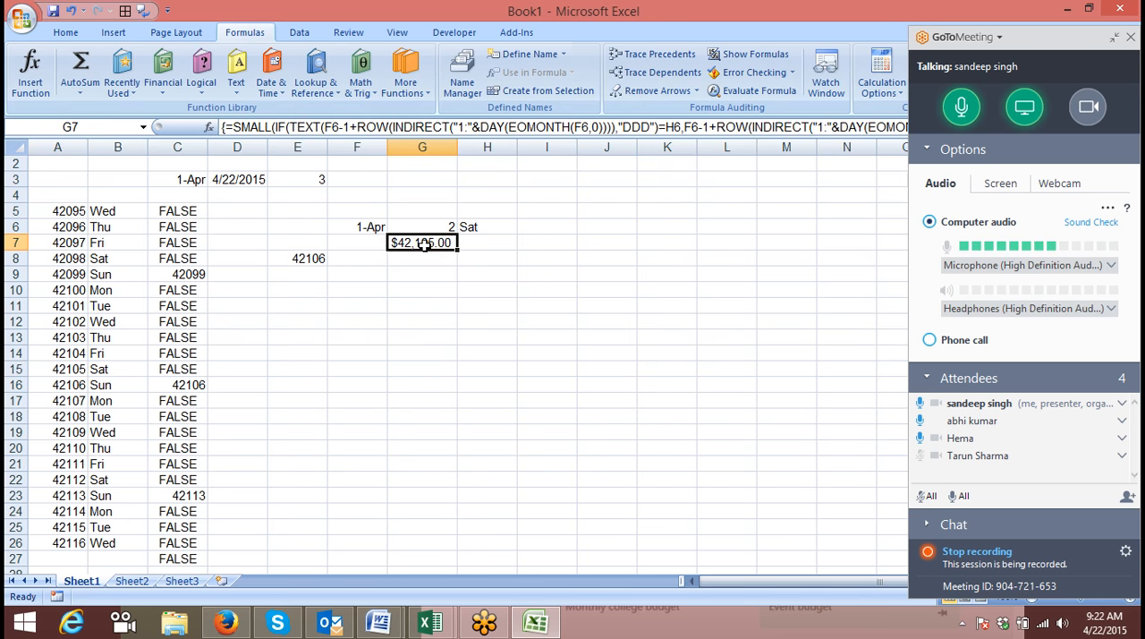
pyautogui.hotkey('ctrl', 'shift', '3')
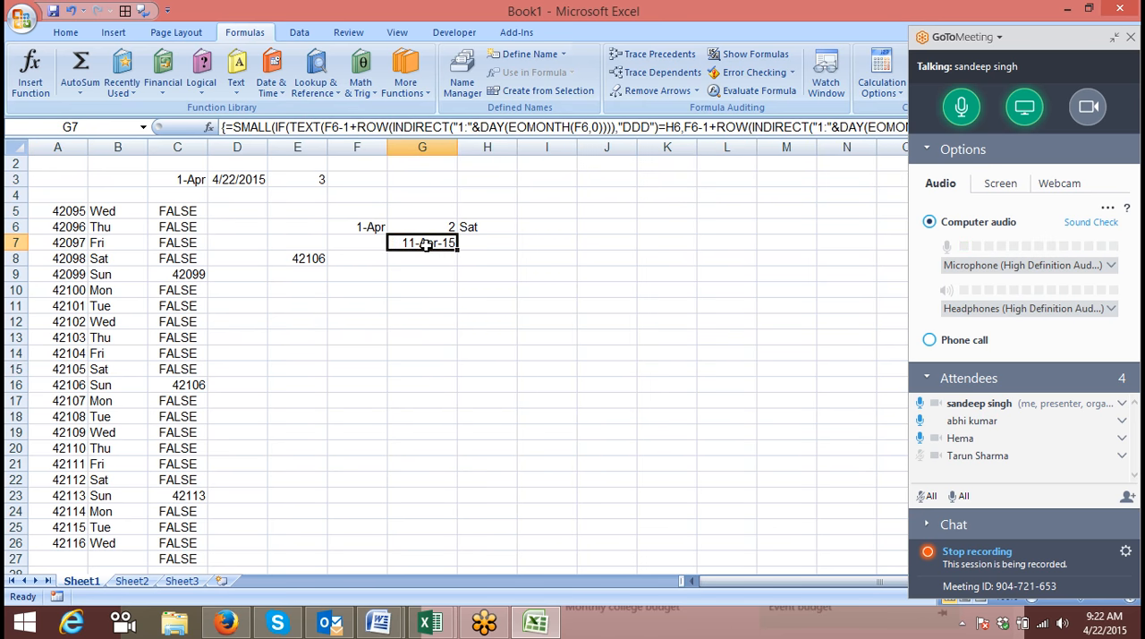
pyautogui.click(1104, 624)
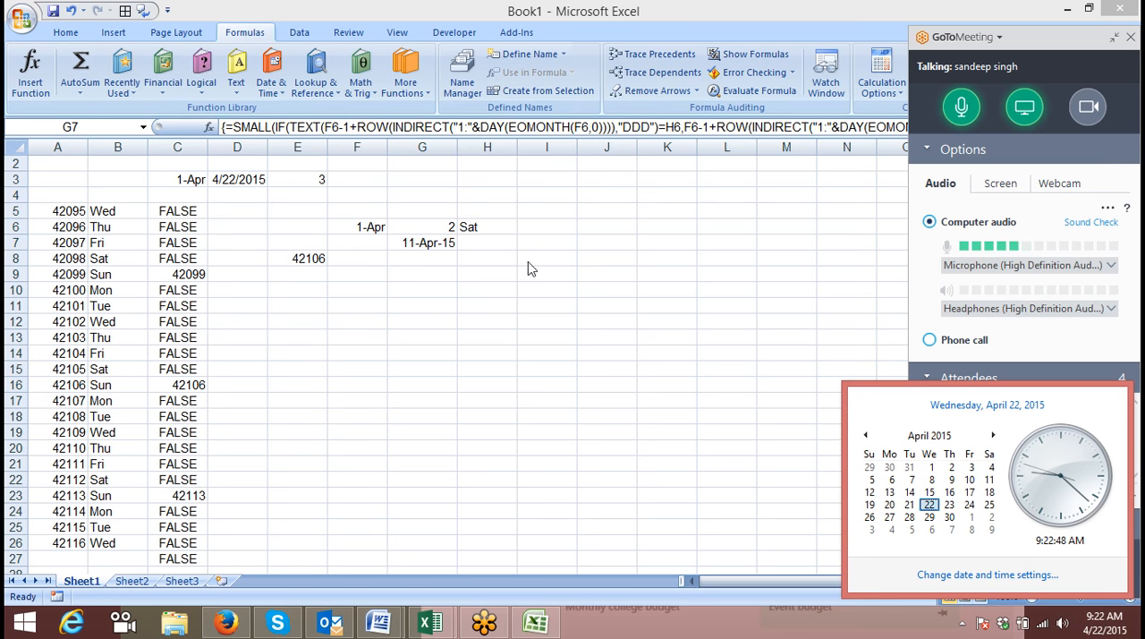
# Try the Saturday formula with occurrence numbers 3 and 4 in G6.
pyautogui.click(460, 260)
pyautogui.click(441, 227)
pyautogui.write('3')
pyautogui.press('Return')
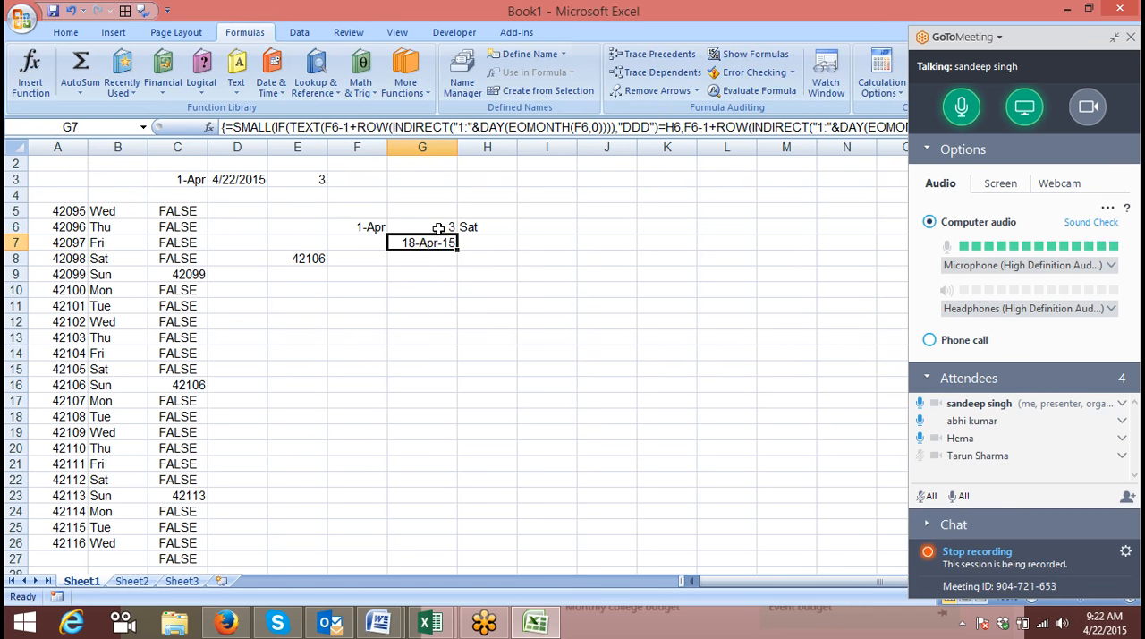
pyautogui.click(438, 228)
pyautogui.write('4')
pyautogui.press('Return')
# Collapse the meeting control panel and copy the formula text of G7 into G8 with its cell references unchanged.
pyautogui.click(1113, 39)
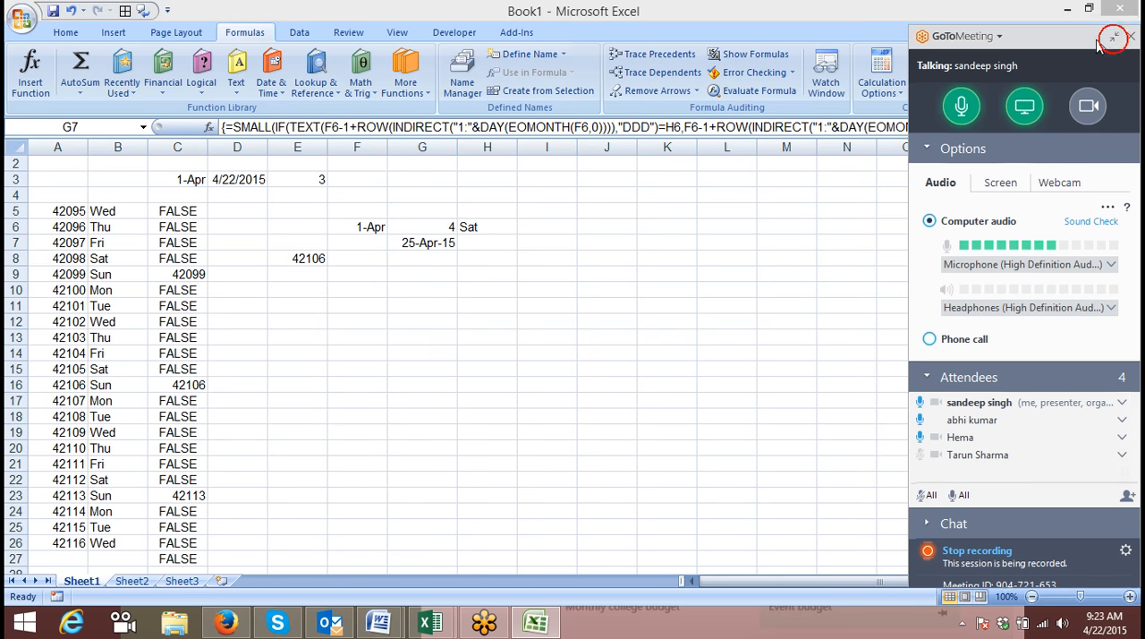
pyautogui.click(1040, 126)
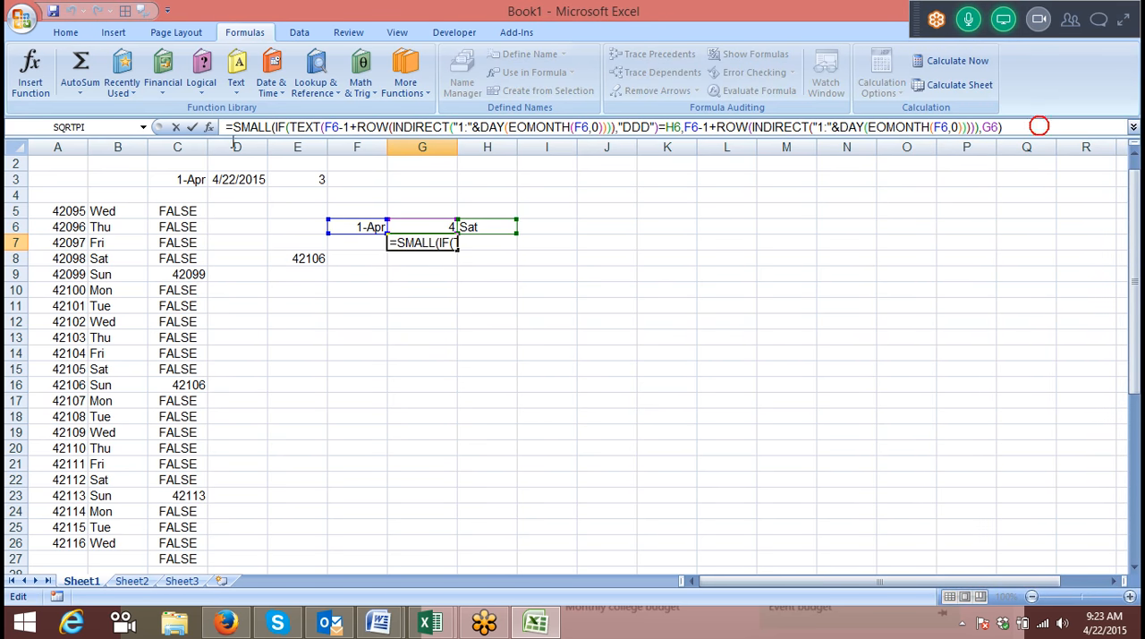
pyautogui.hotkey('ctrl', 'shift', 'Return')
pyautogui.click(432, 269)
pyautogui.doubleClick(431, 267)
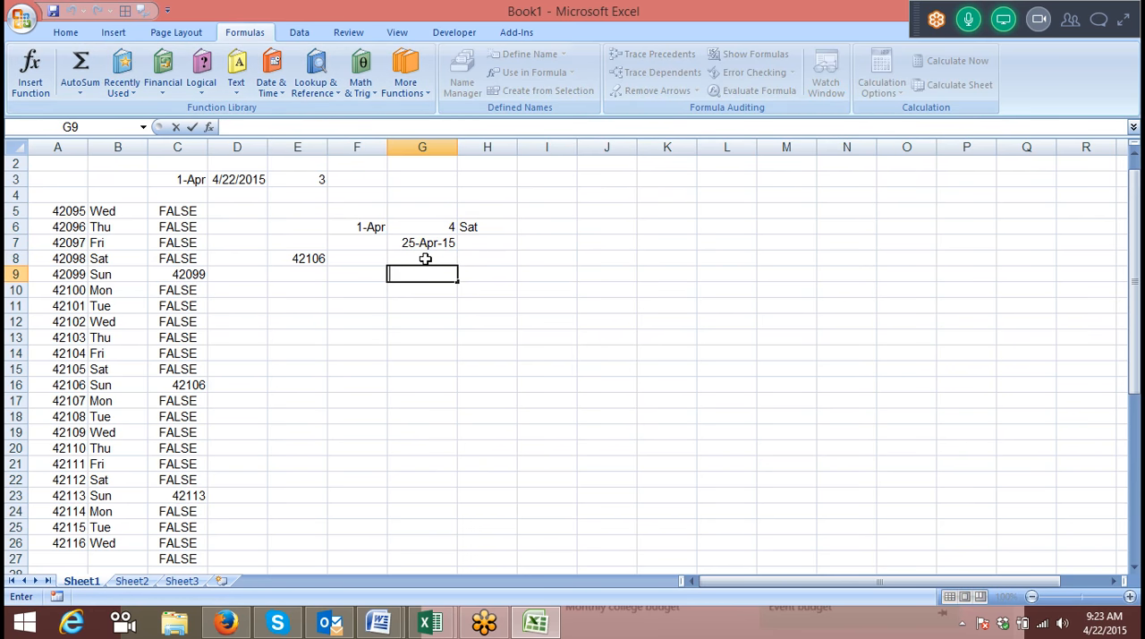
pyautogui.click(425, 258)
pyautogui.hotkey('ctrl', 'v')
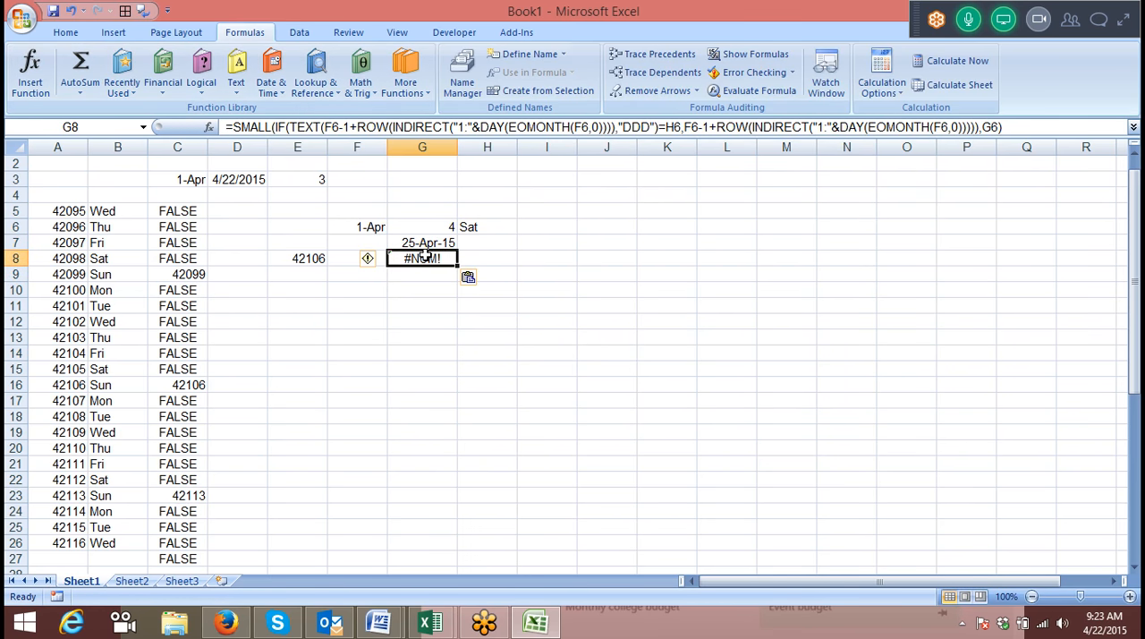
# Replace SMALL with LARGE in the G8 formula and enter it as an array formula.
pyautogui.doubleClick(243, 127)
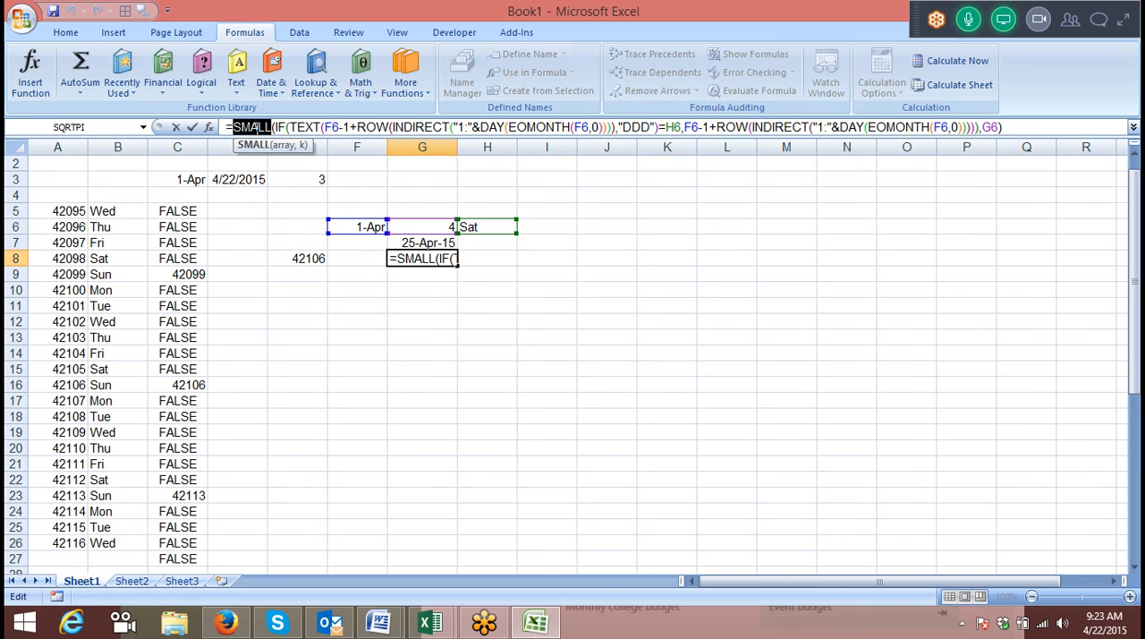
pyautogui.write('la')
pyautogui.press('Tab')
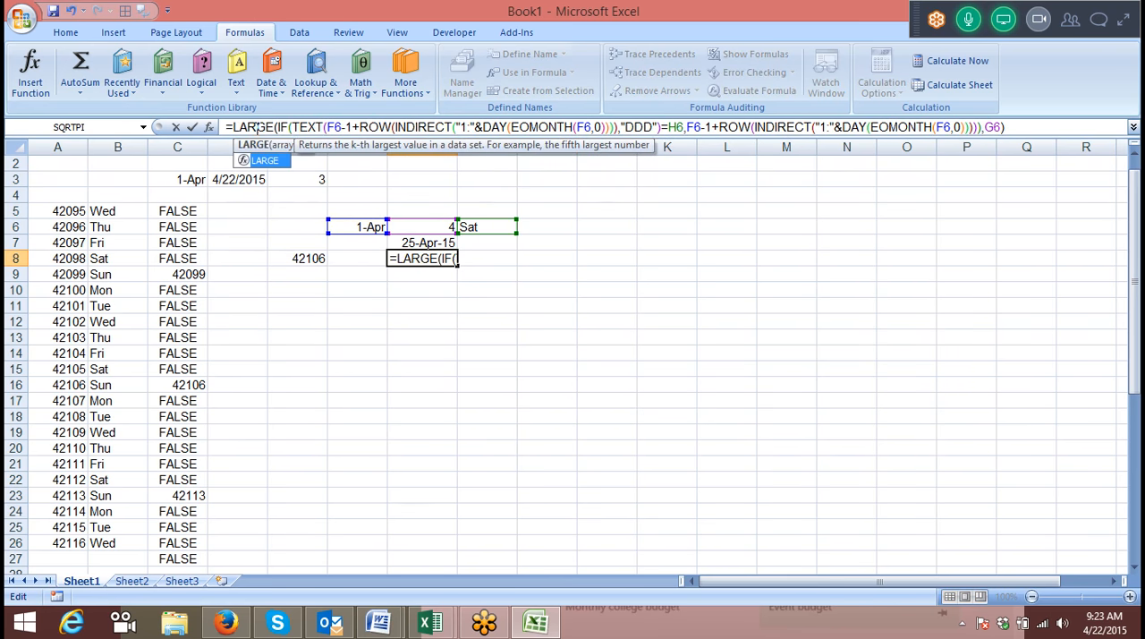
pyautogui.press('Return')
pyautogui.press('Up')
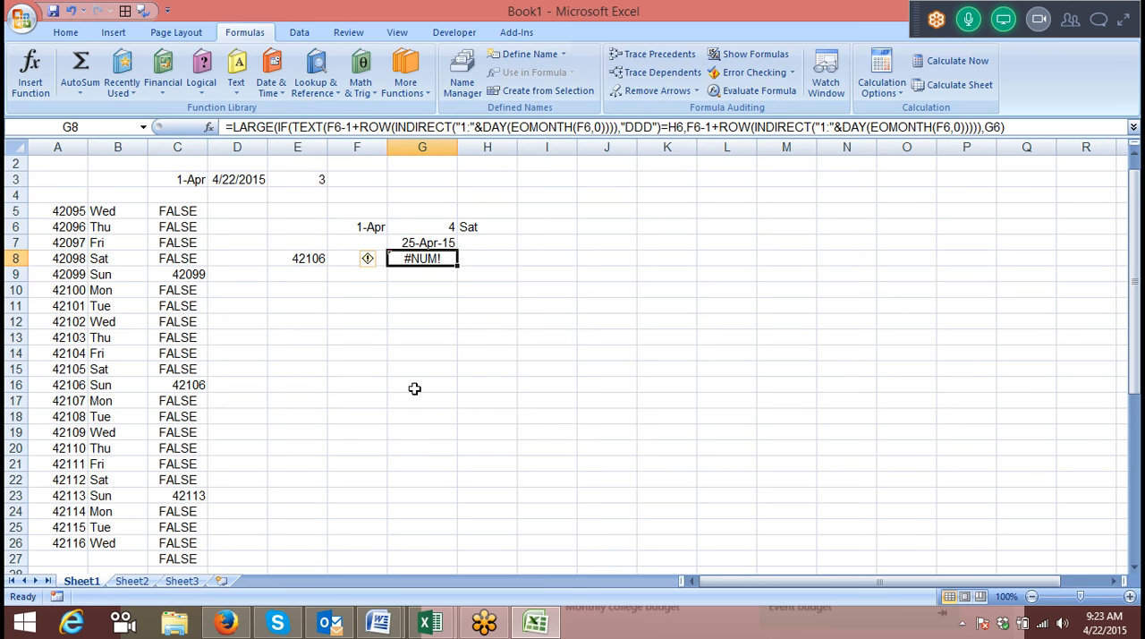
pyautogui.doubleClick(435, 256)
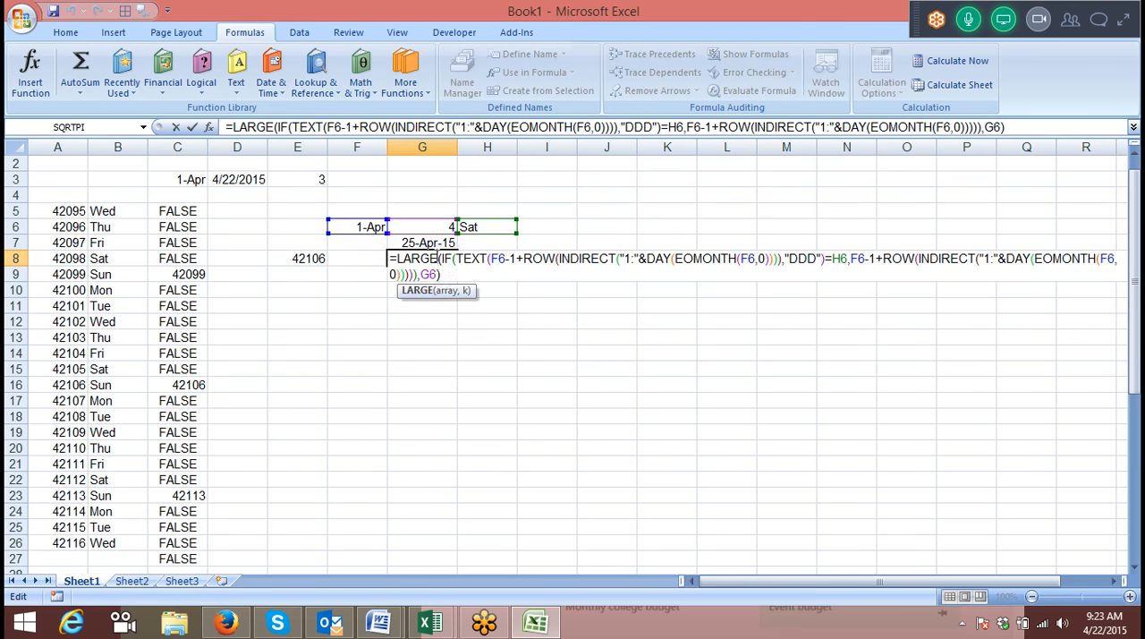
pyautogui.hotkey('ctrl', 'shift', 'Return')
# Set the occurrence number in G6 to 1 and format G8 as a day-month-year date.
pyautogui.press('Up')
pyautogui.press('Up')
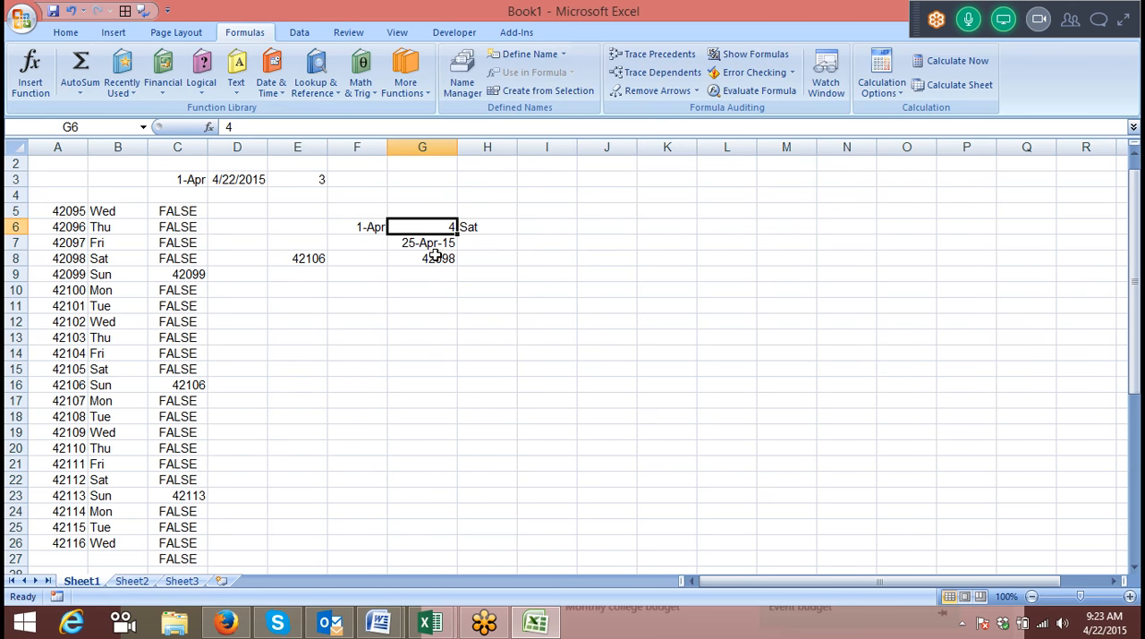
pyautogui.write('1')
pyautogui.press('Return')
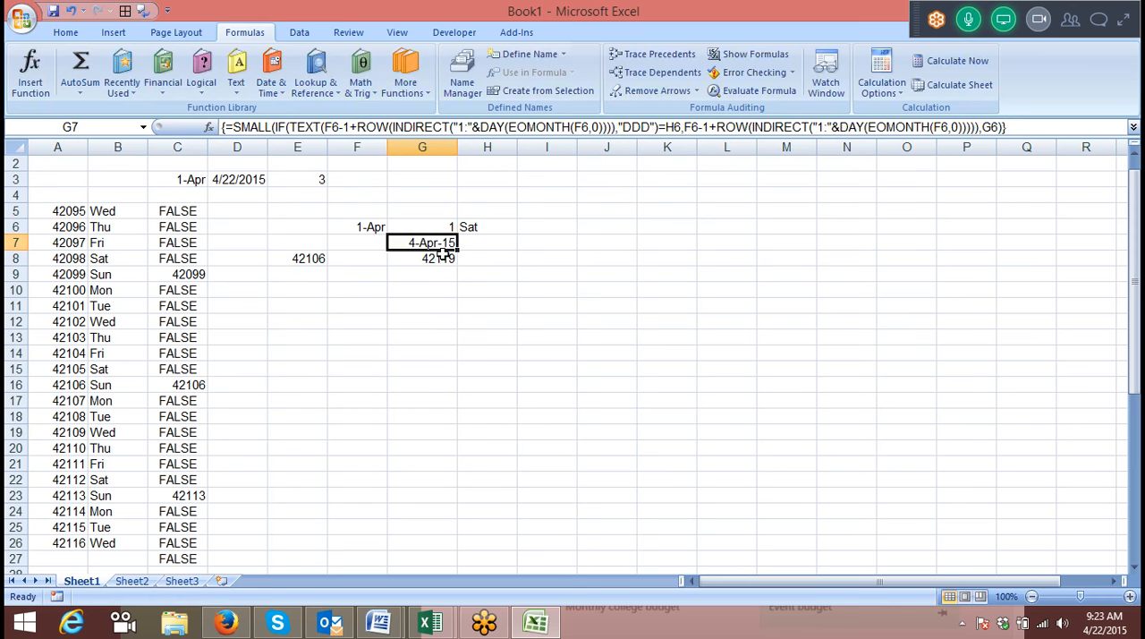
pyautogui.click(385, 259)
pyautogui.hotkey('ctrl', 'shift', '3')
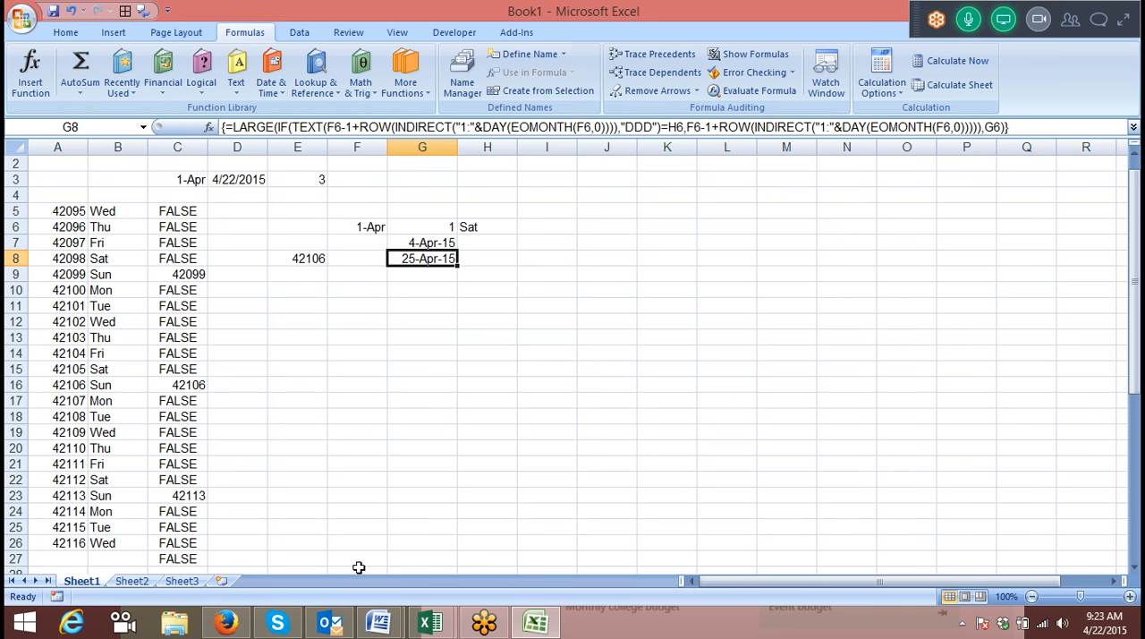
# On Sheet2, enter the header Date in A1 and the start date 1/1 in A2.
pyautogui.click(134, 582)
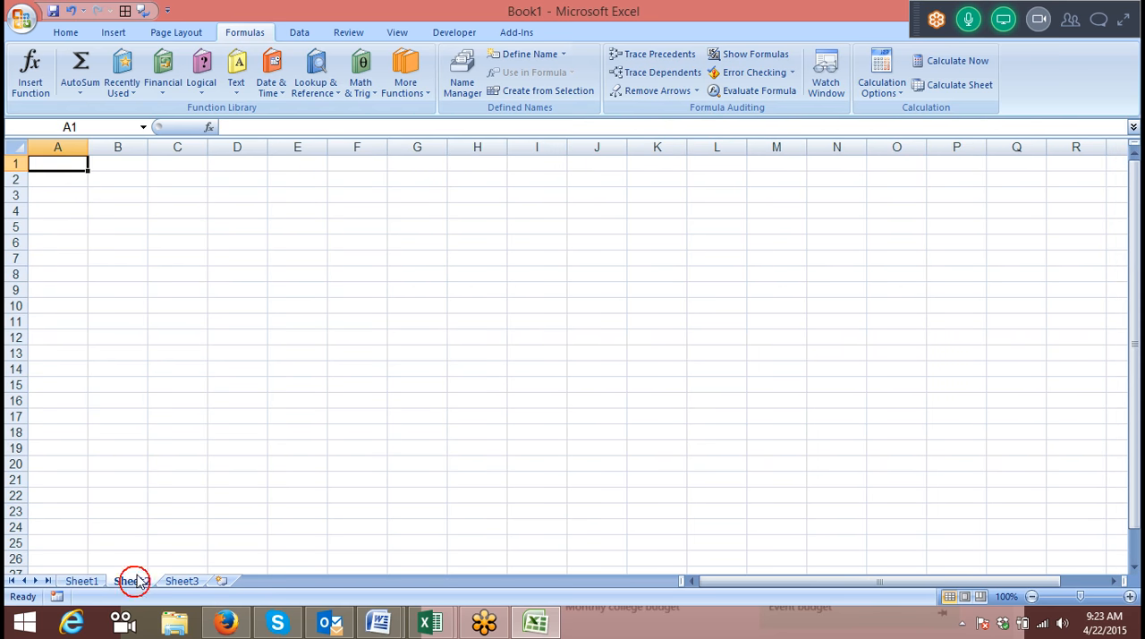
pyautogui.write('DAte')
pyautogui.press('Return')
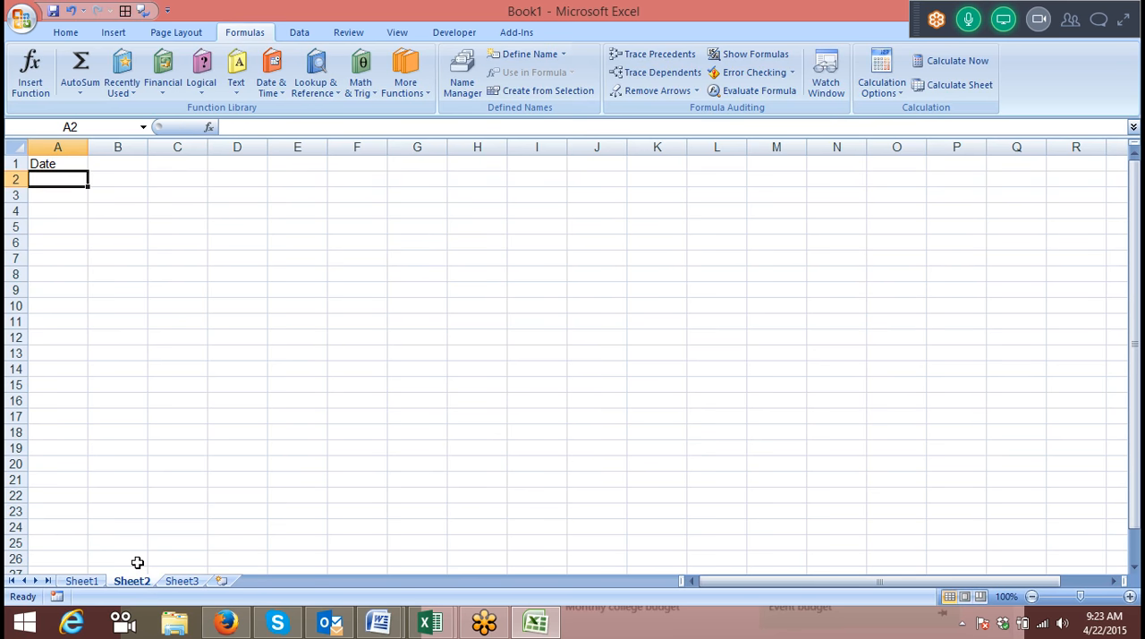
pyautogui.write('1/1')
pyautogui.press('Return')
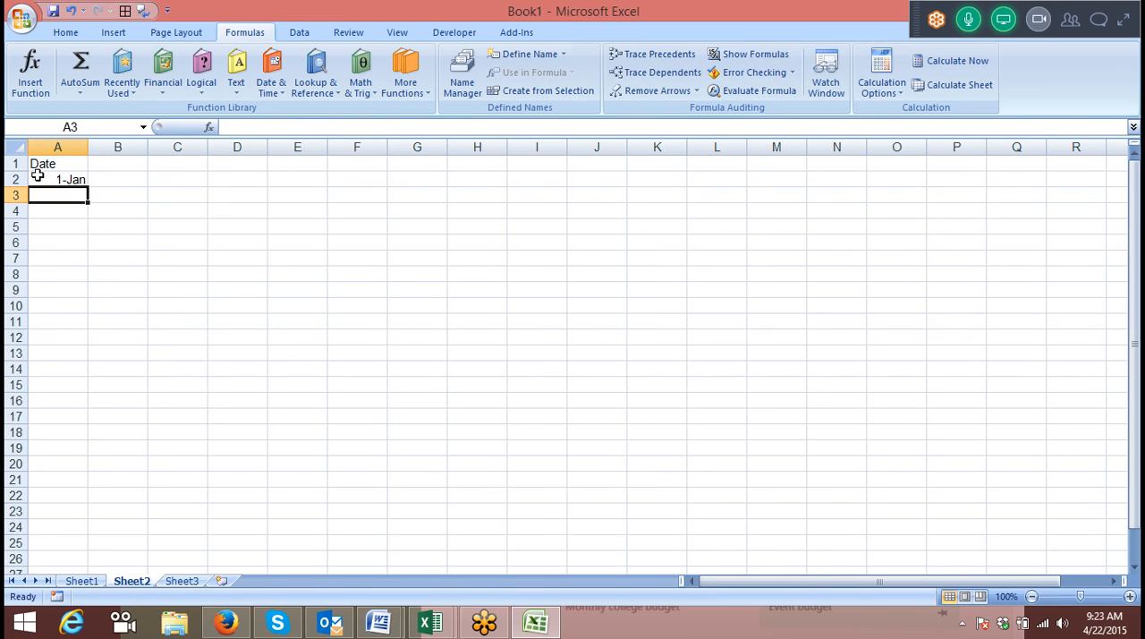
# Fill the start date down column A as consecutive days and return to A1.
pyautogui.click(64, 179)
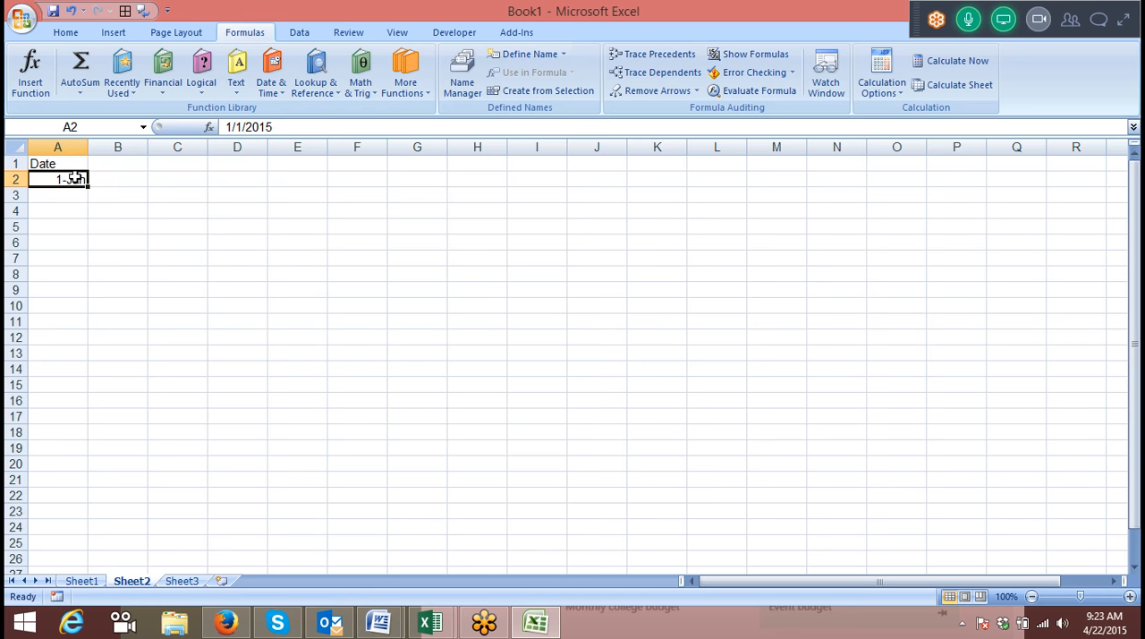
pyautogui.moveTo(89, 189); pyautogui.dragTo(89, 550)
pyautogui.hotkey('ctrl', 'Home')
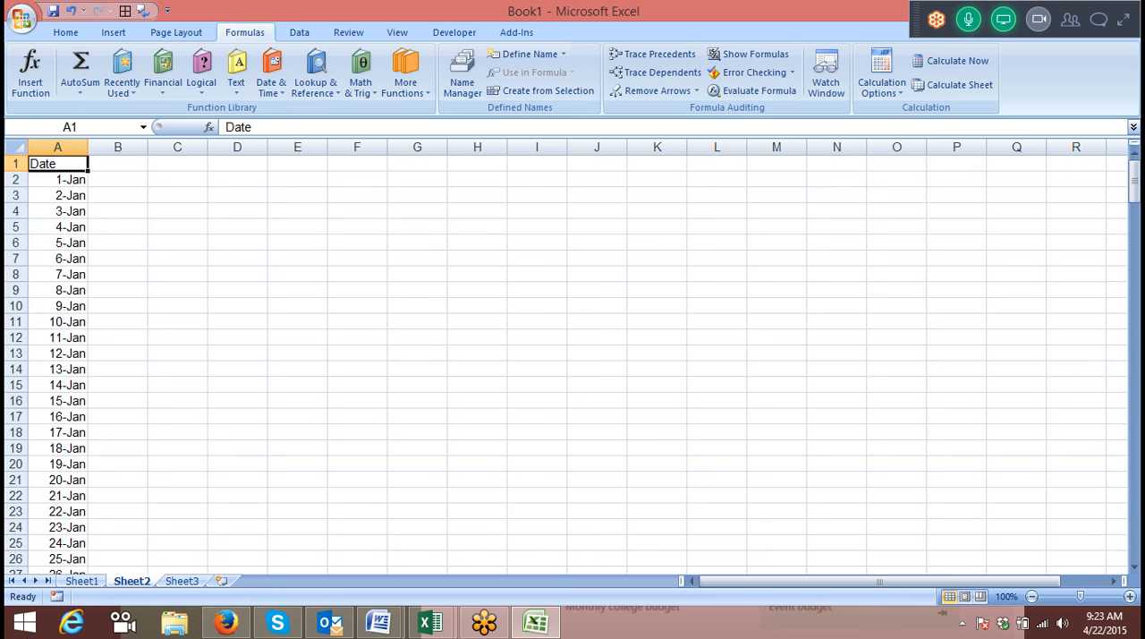
# Add the header Sales in B1 and enter =RANDBETWEEN(10,90) in B2.
pyautogui.press('Right')
pyautogui.write('SAles')
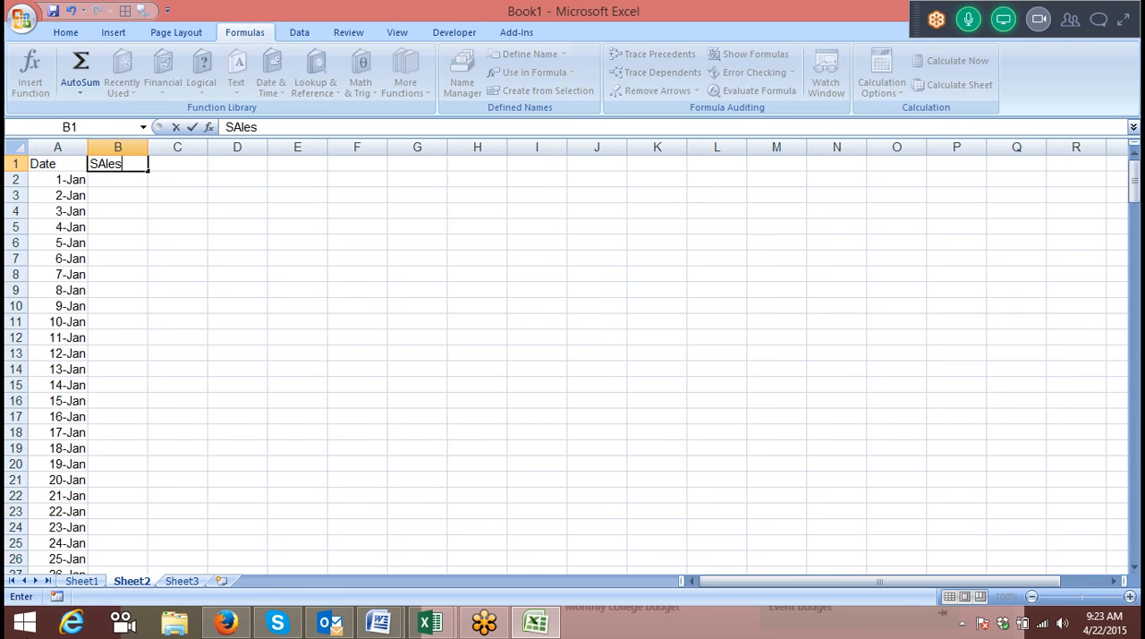
pyautogui.press('Return')
pyautogui.write('=ra')
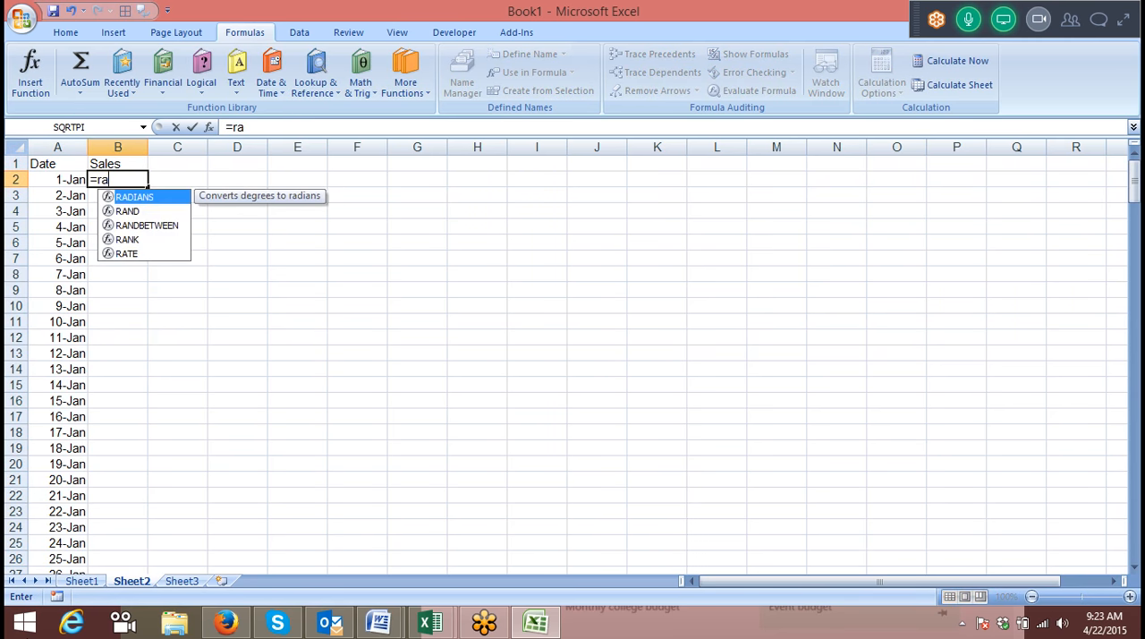
pyautogui.press('Down')
pyautogui.press('Down')
pyautogui.press('Tab')
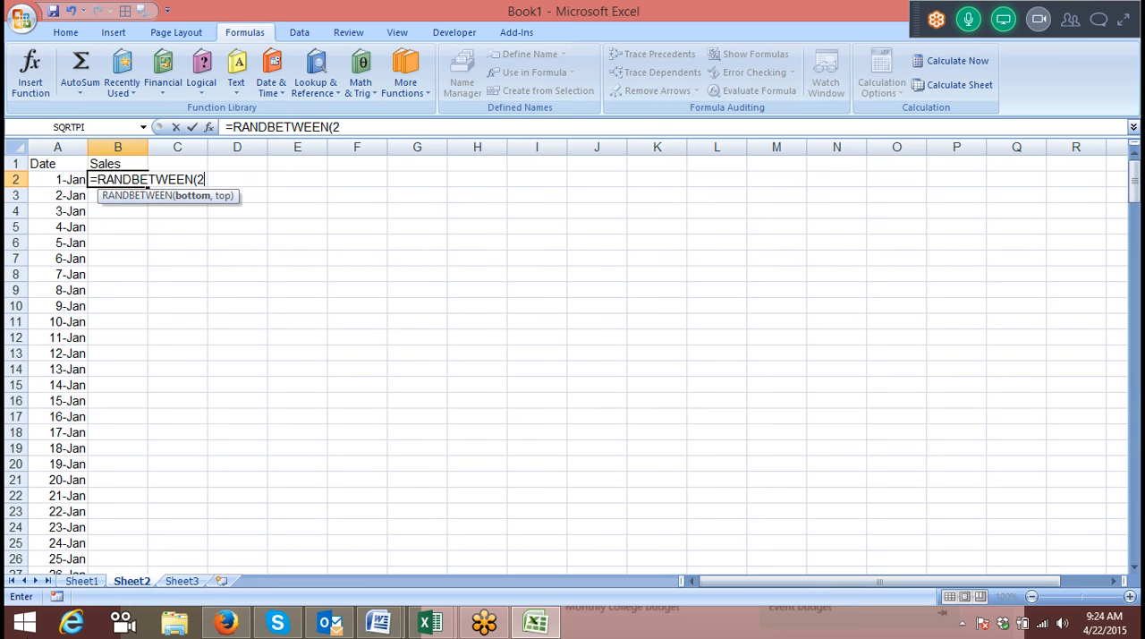
pyautogui.write('10,9')
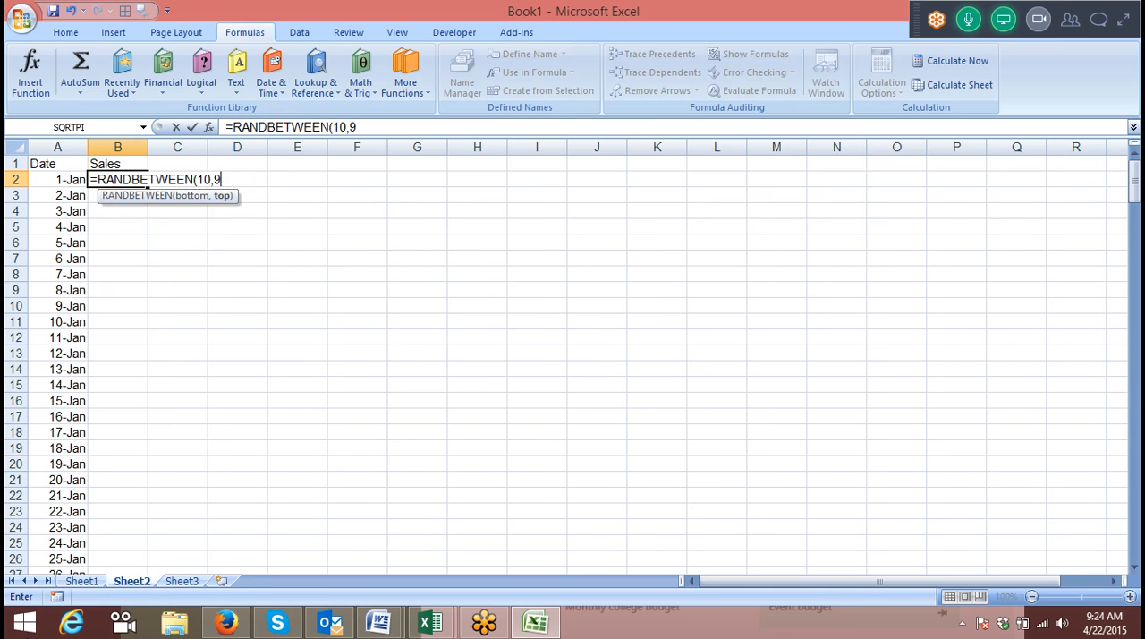
pyautogui.click(170, 337)
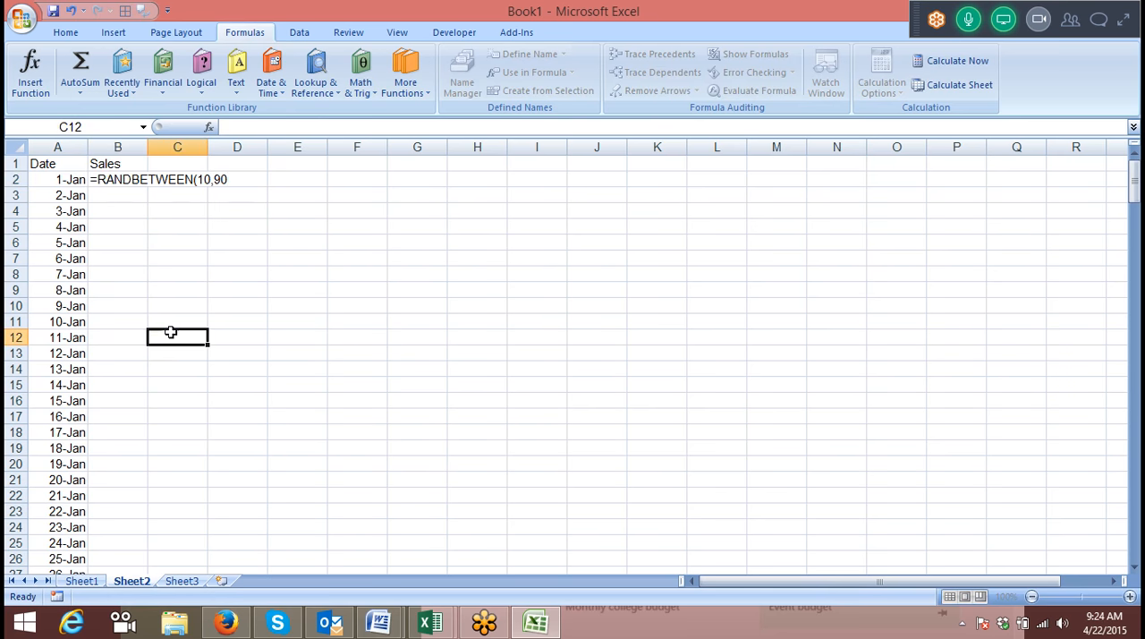
# Fill the random sales formula down alongside the dates and convert the results to fixed values.
pyautogui.click(122, 179)
pyautogui.doubleClick(146, 186)
pyautogui.hotkey('ctrl', 'c')
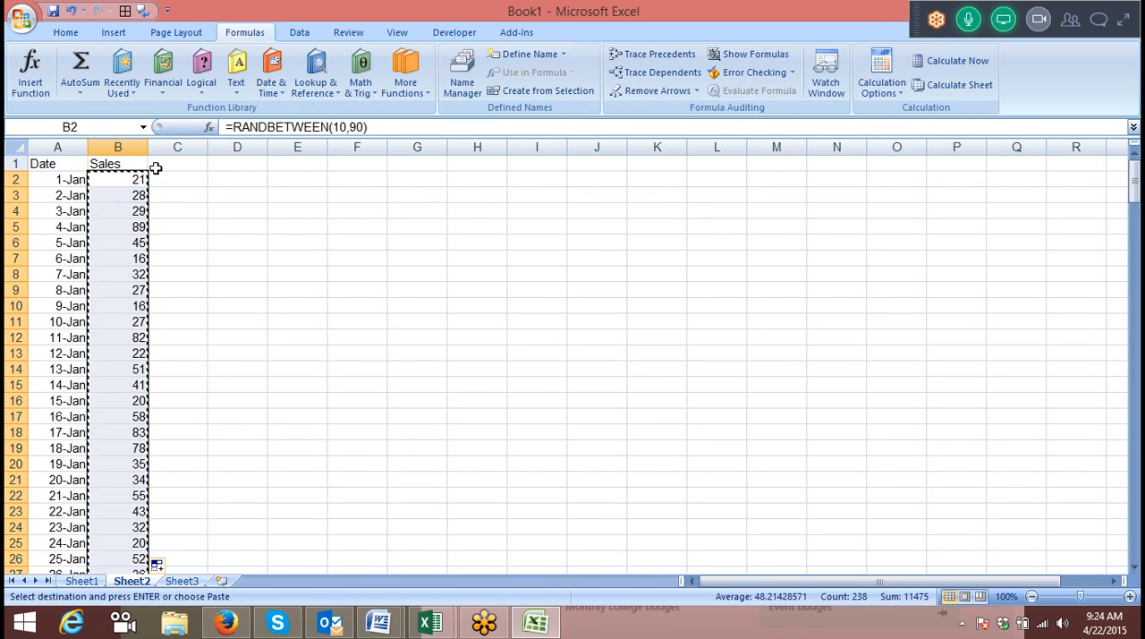
pyautogui.click(65, 33)
pyautogui.click(27, 92)
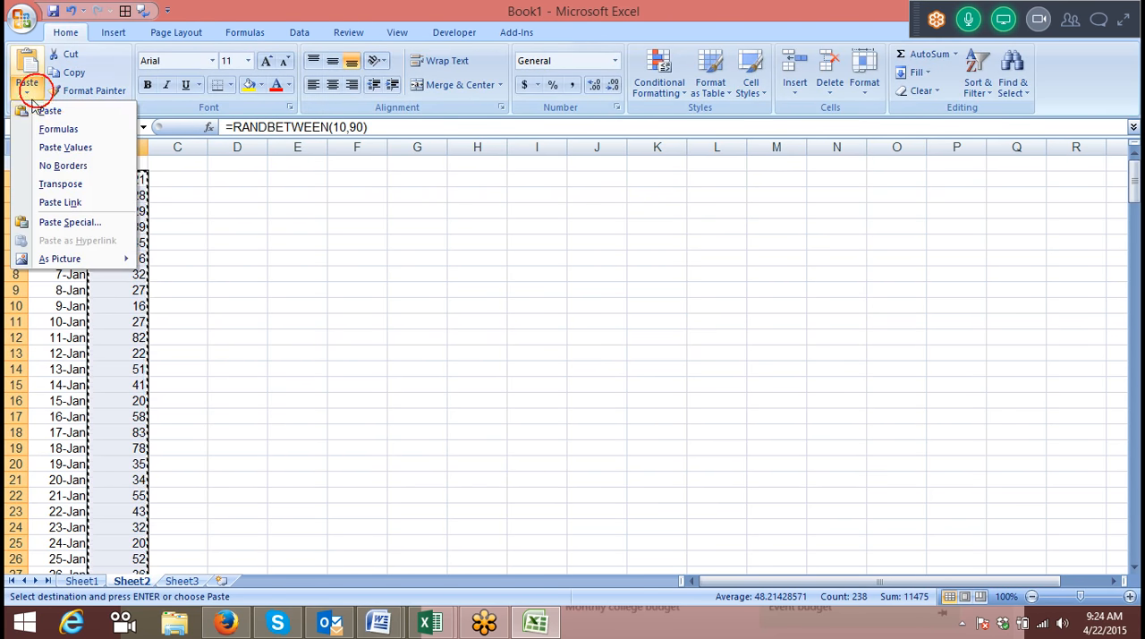
pyautogui.click(63, 148)
pyautogui.press('Escape')
# Enter the label Month in E4 and the month Jan in F4.
pyautogui.click(341, 212)
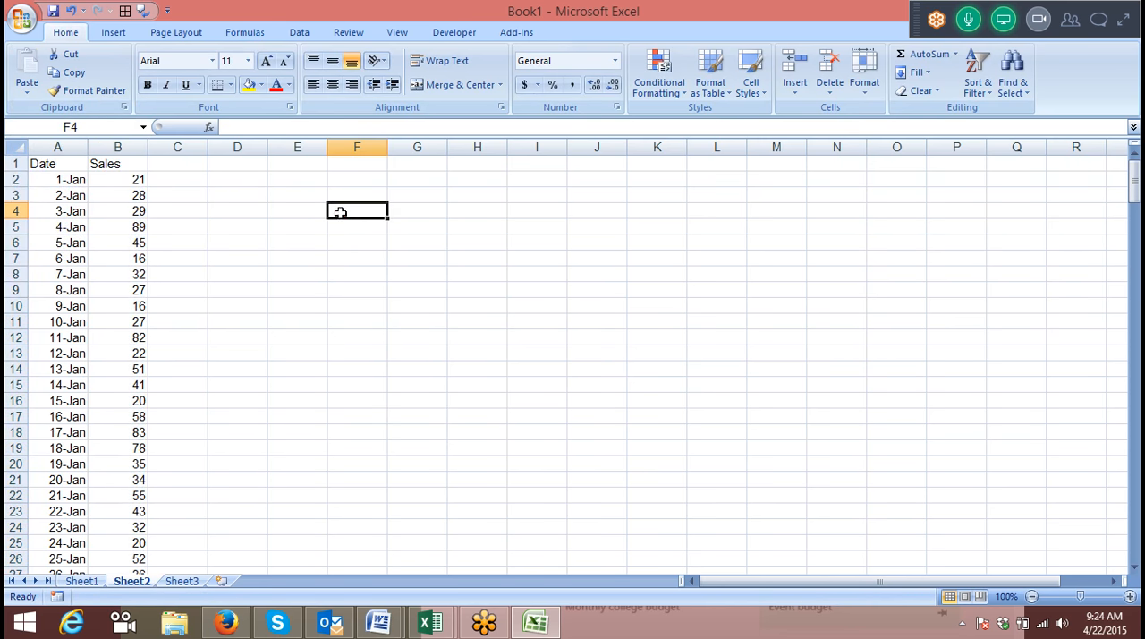
pyautogui.click(316, 204)
pyautogui.write('Month')
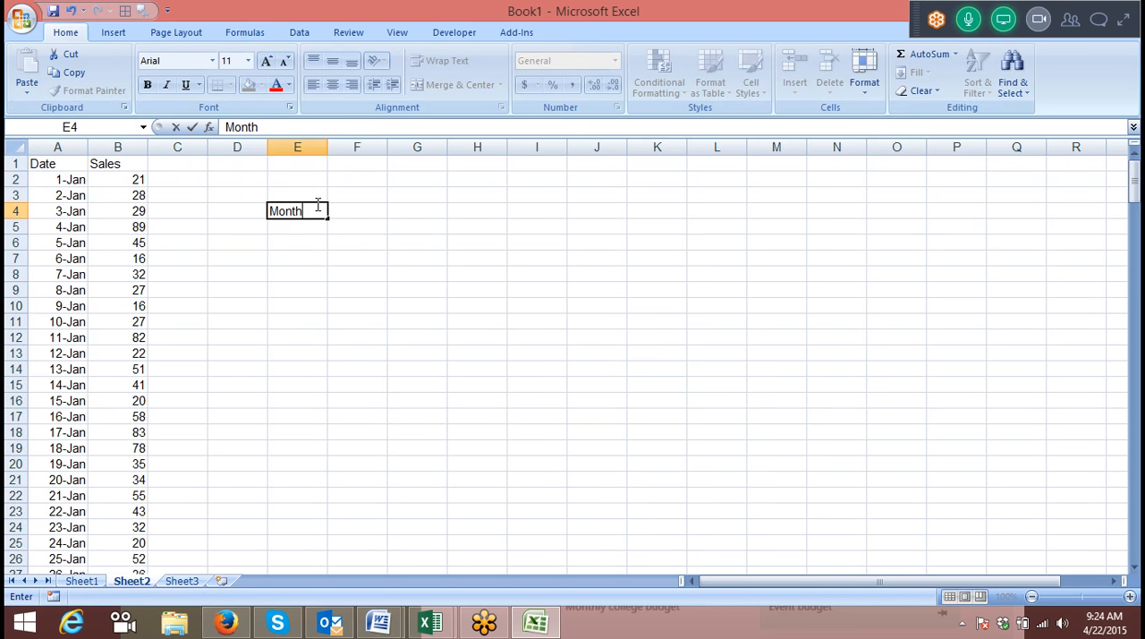
pyautogui.press('Tab')
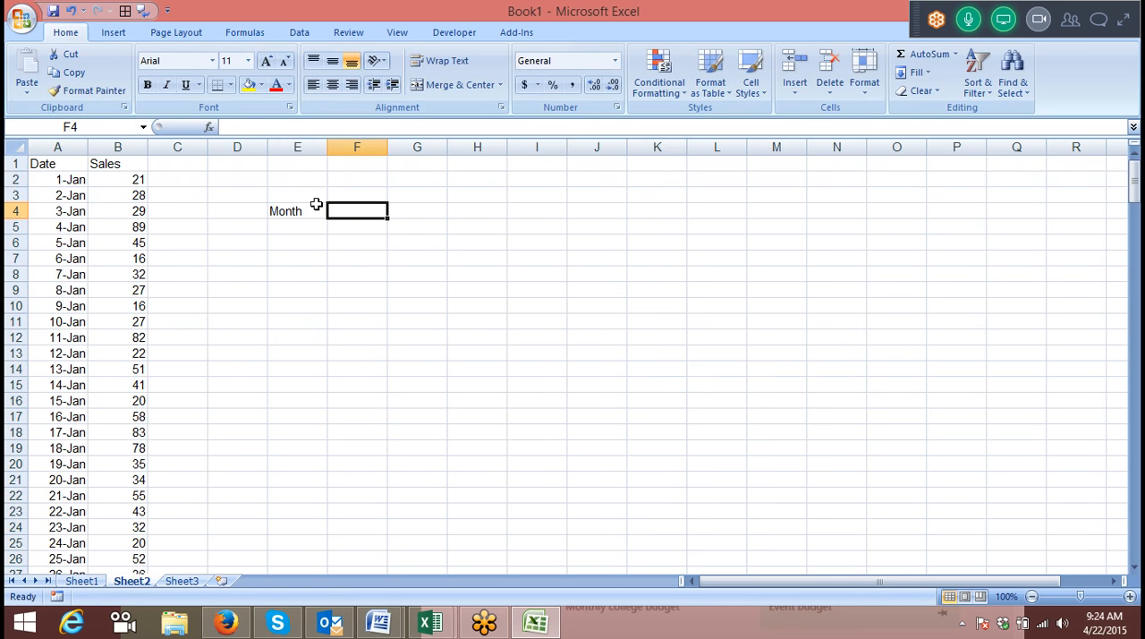
pyautogui.write('Jan')
pyautogui.click(399, 231)
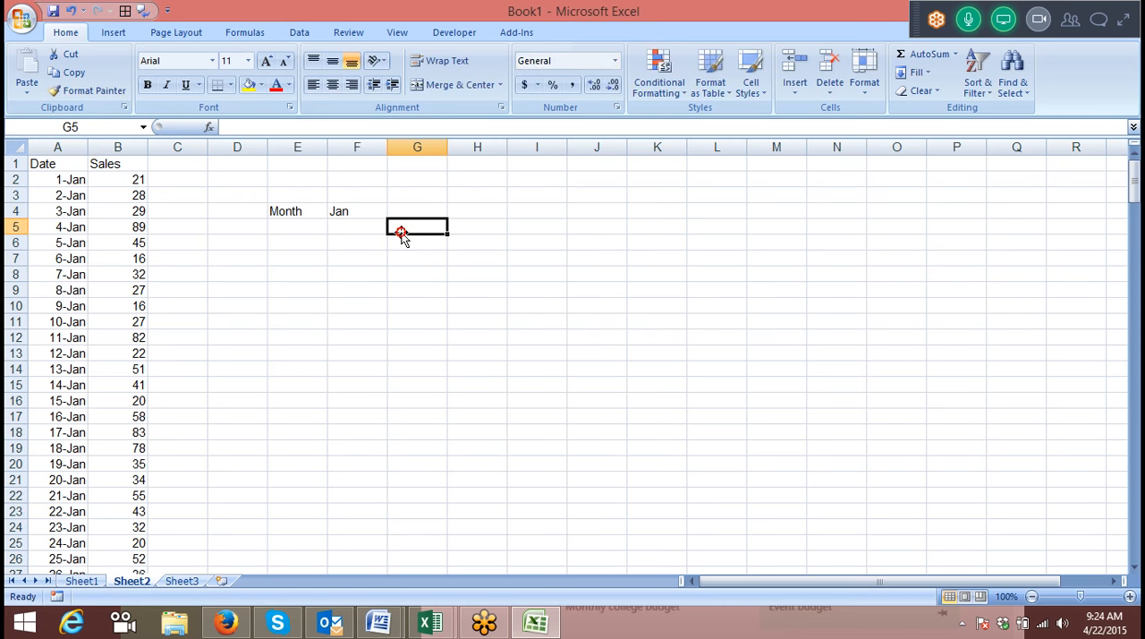
# Create a PivotTable on a new worksheet from the Date and Sales data in columns A and B.
pyautogui.click(67, 168)
pyautogui.hotkey('ctrl', 'shift', 'Down')
pyautogui.hotkey('ctrl', 'shift', 'Right')
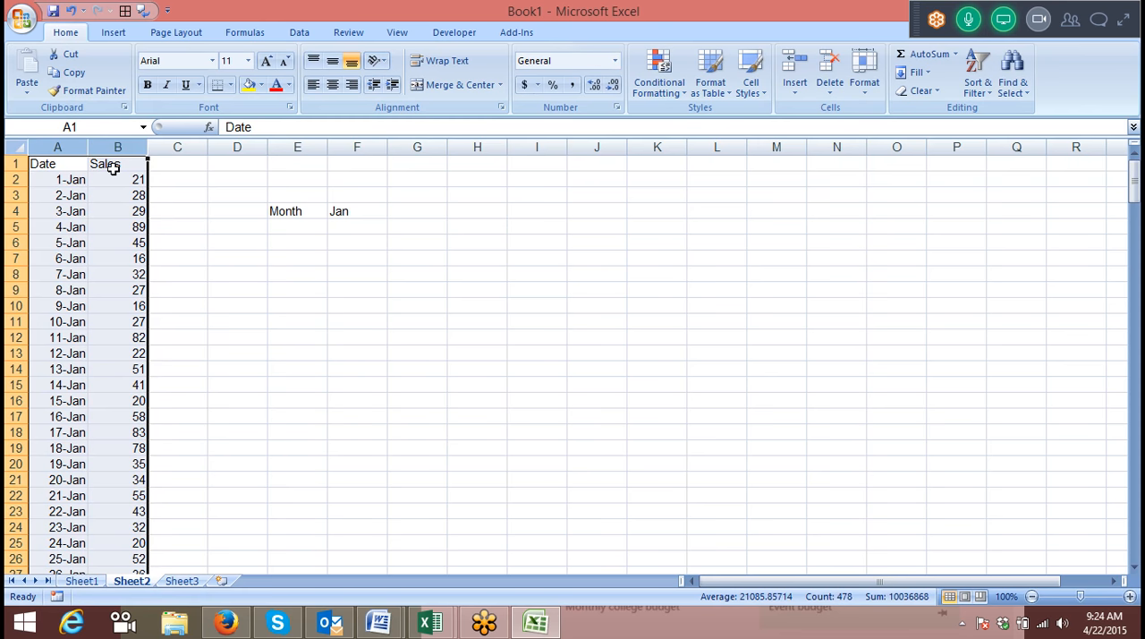
pyautogui.click(114, 34)
pyautogui.click(34, 86)
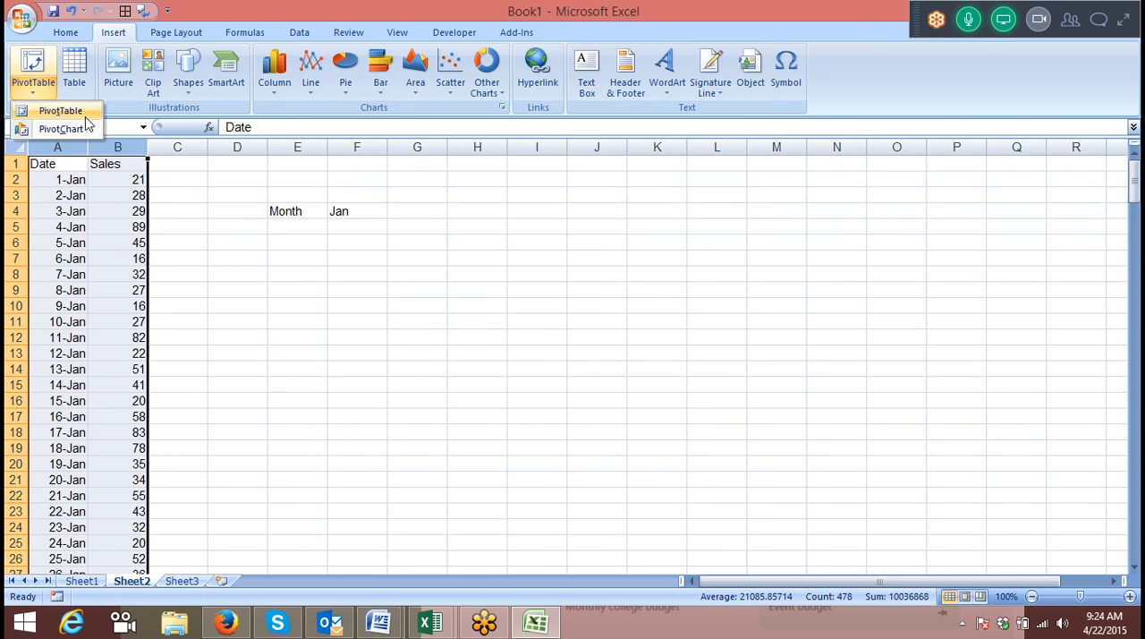
pyautogui.click(60, 111)
pyautogui.click(570, 327)
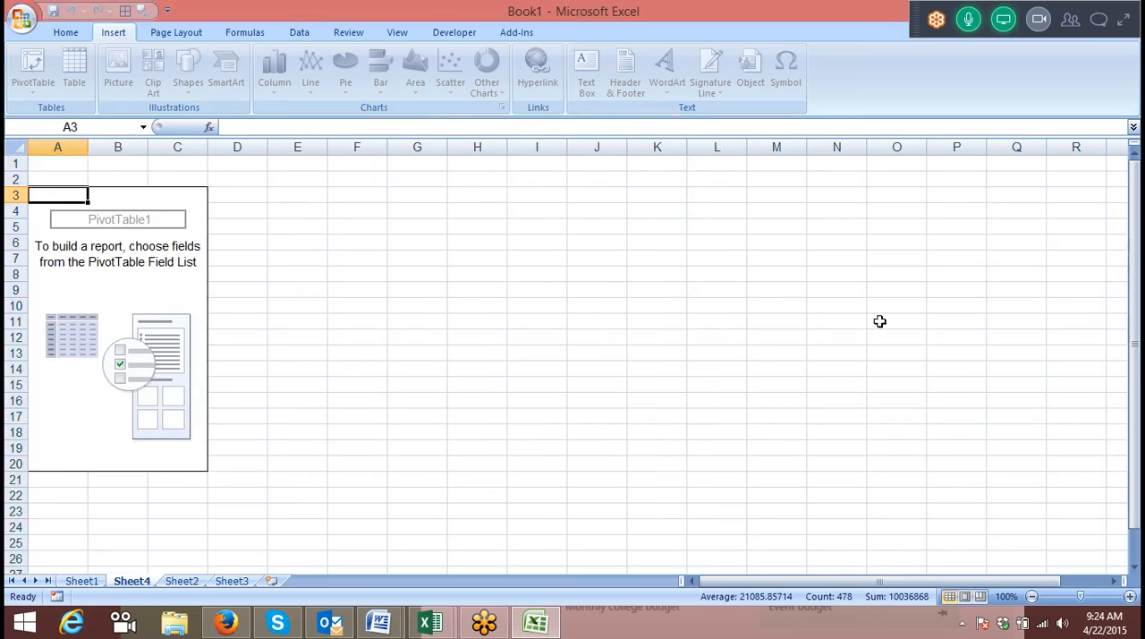
# Add Date as row labels and Sales as values in the PivotTable, and group the dates by Months.
pyautogui.moveTo(974, 204); pyautogui.dragTo(1123, 510)
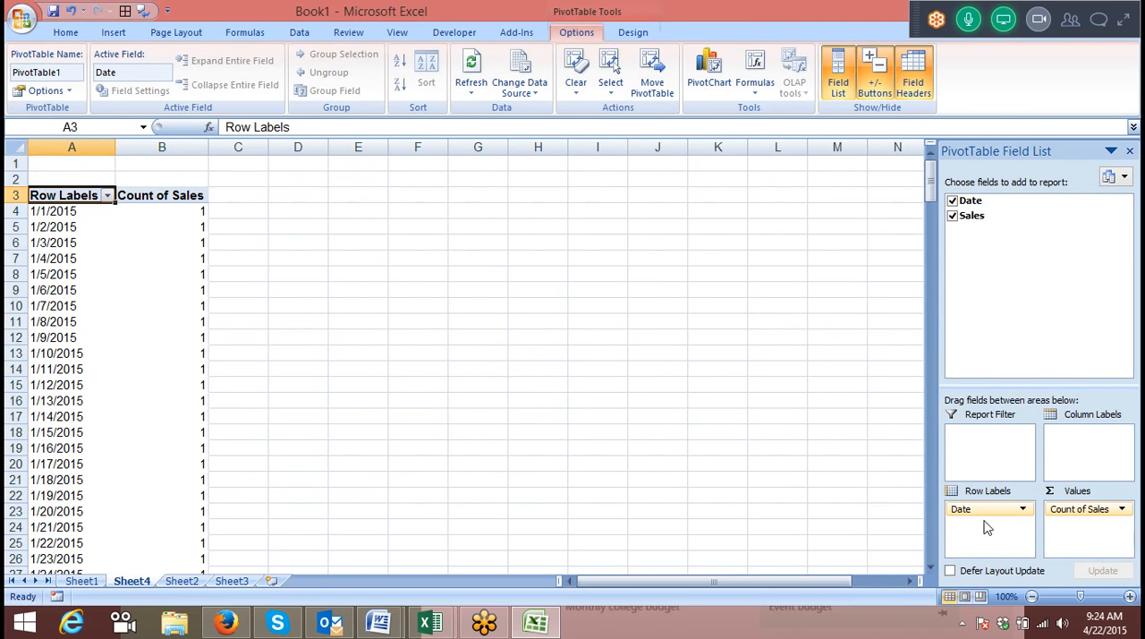
pyautogui.rightClick(76, 276)
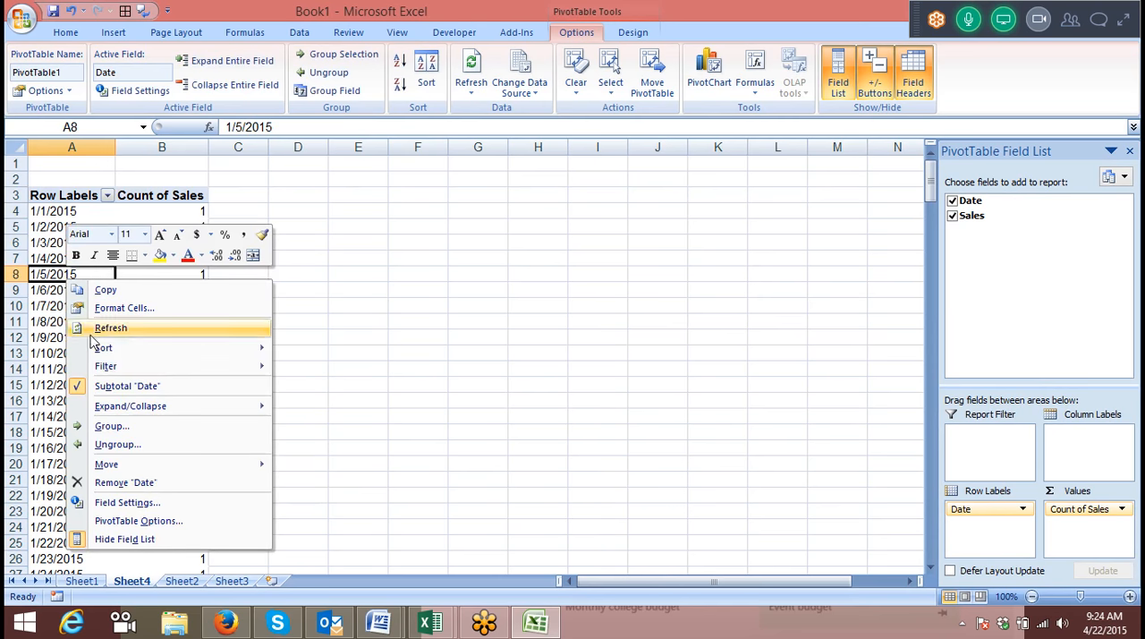
pyautogui.click(108, 426)
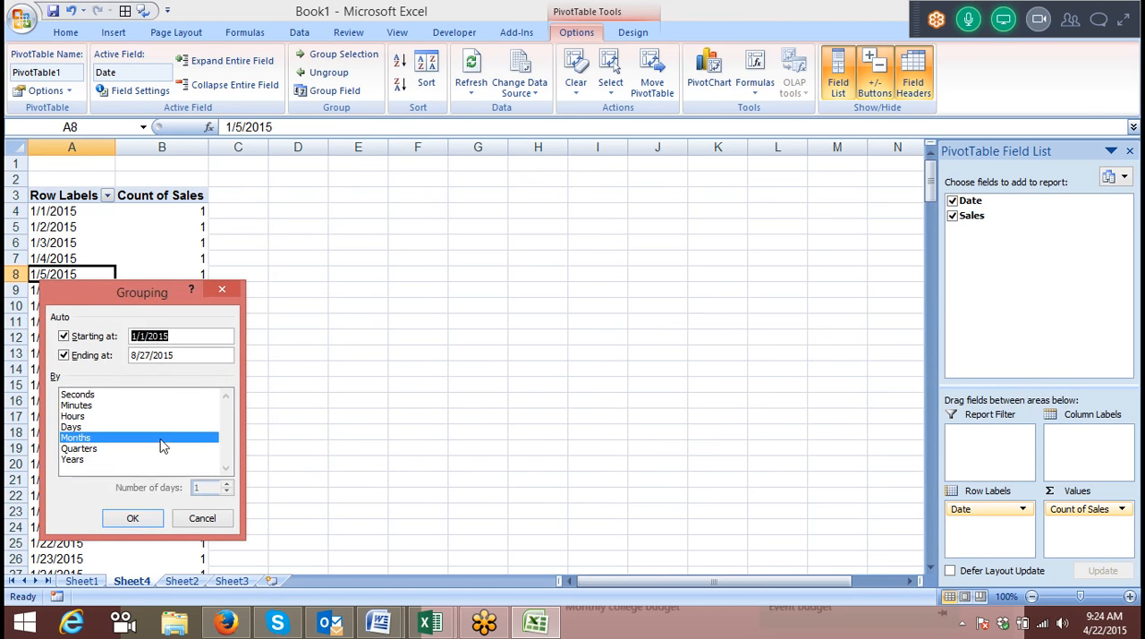
pyautogui.click(132, 518)
pyautogui.moveTo(40, 229); pyautogui.dragTo(41, 334)
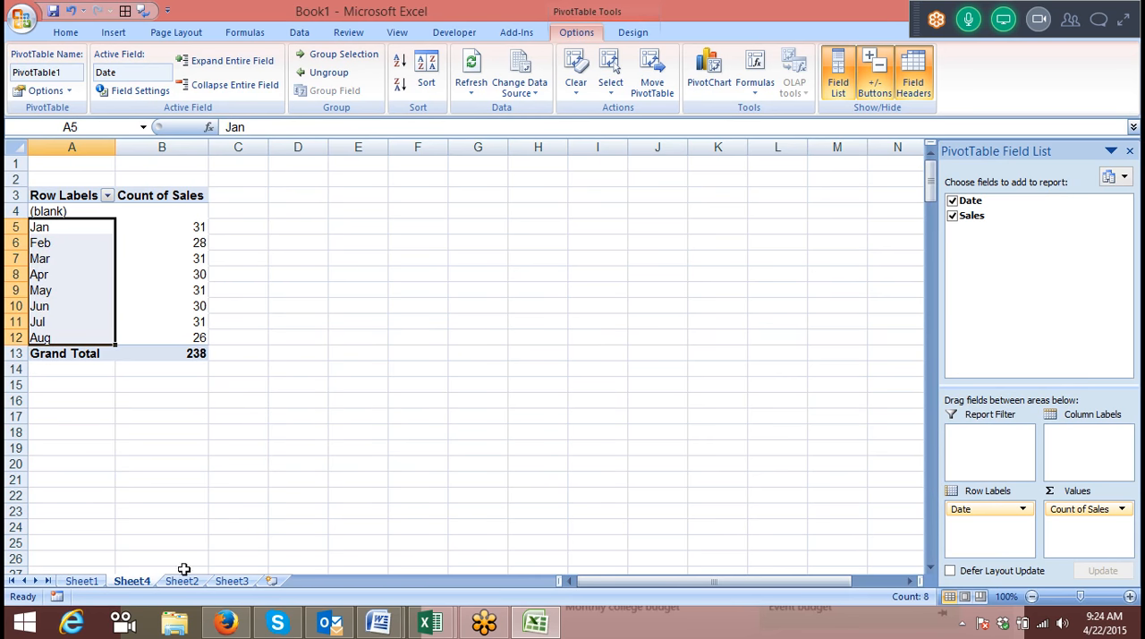
# Return to Sheet2 and begin a formula in G4 with =SUM(IF(TEXT( for the month total.
pyautogui.click(182, 581)
pyautogui.click(365, 222)
pyautogui.click(363, 210)
pyautogui.click(403, 212)
pyautogui.moveTo(58, 147); pyautogui.dragTo(128, 143)
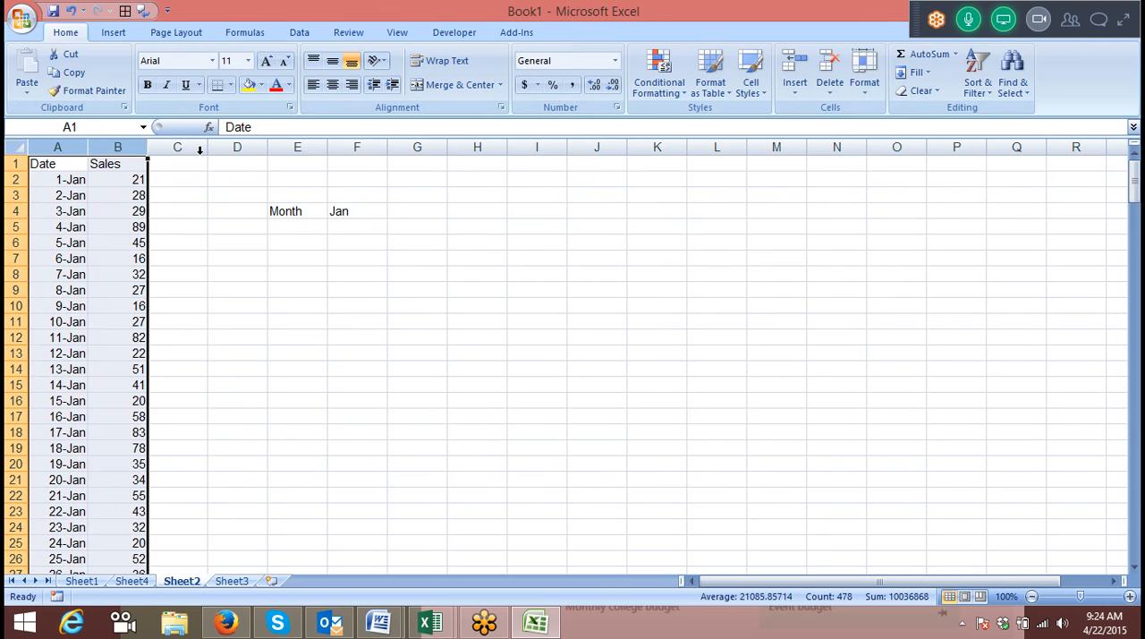
pyautogui.click(415, 197)
pyautogui.click(411, 208)
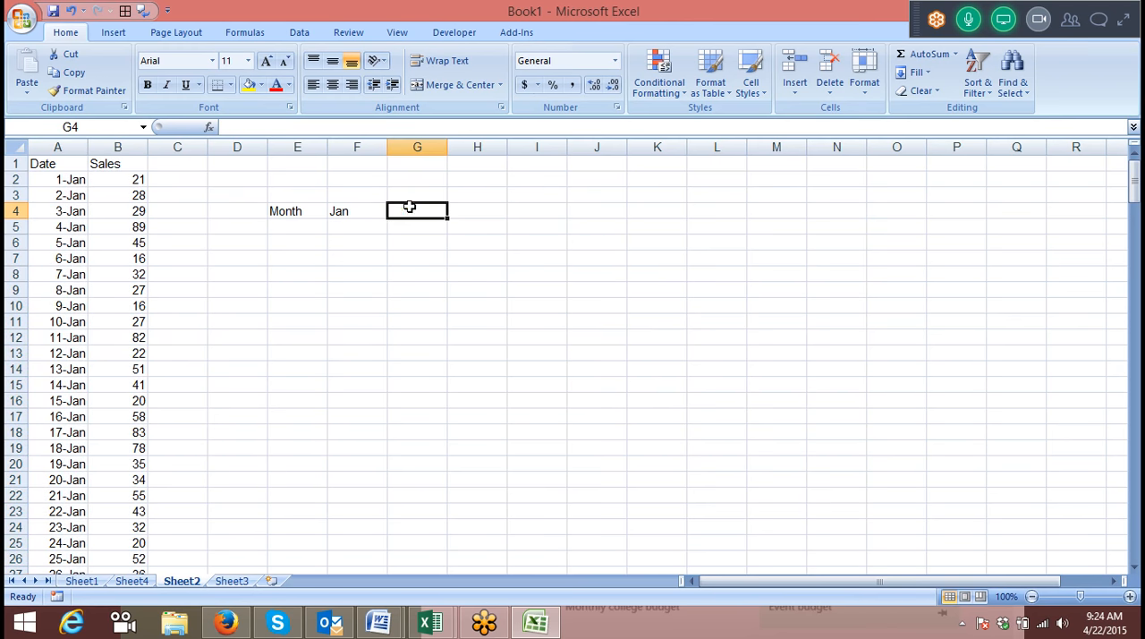
pyautogui.write('=SUM(')
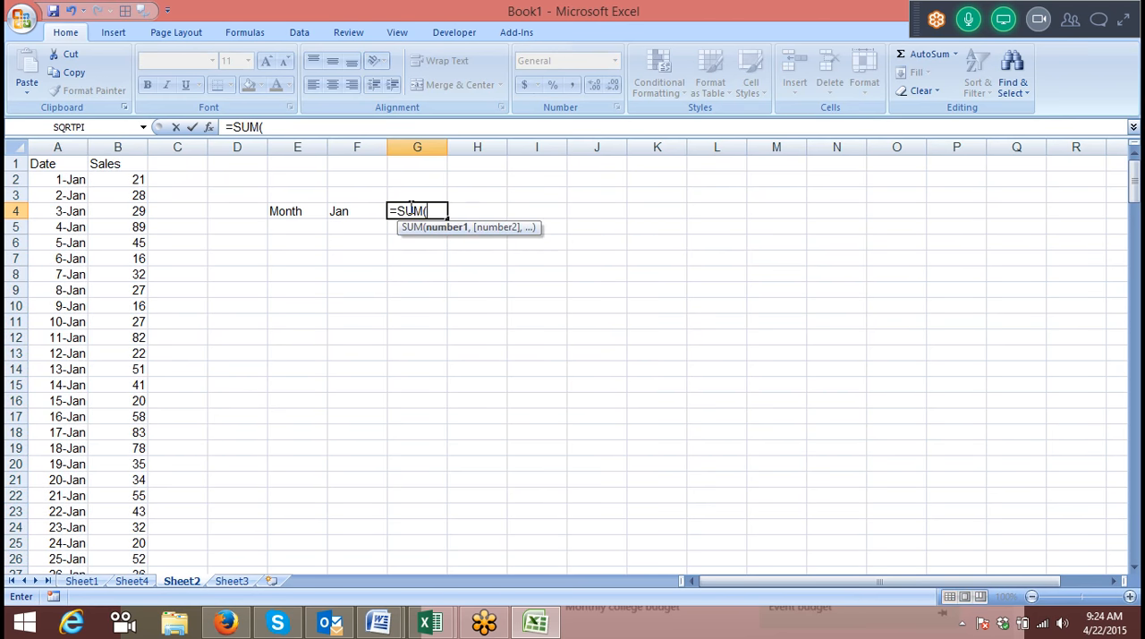
pyautogui.write('IF(te')
pyautogui.press('Tab')
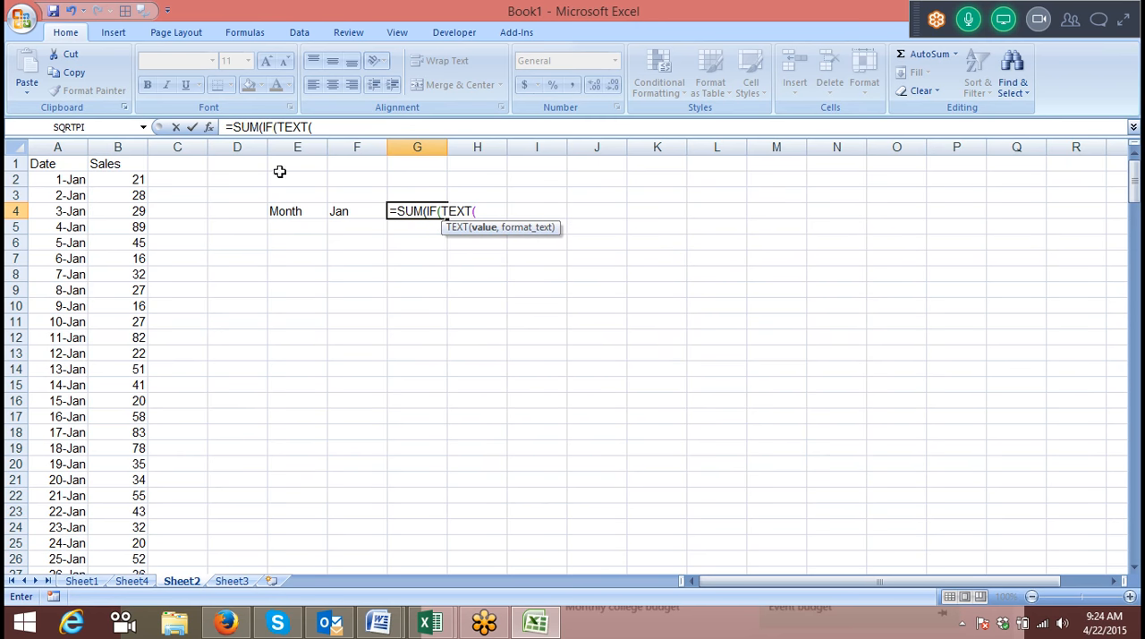
# Build the IF condition as TEXT(A2:A239,"MMM")=F4 to compare each date's month with the month cell.
pyautogui.click(76, 179)
pyautogui.hotkey('ctrl', 'shift', 'Down')
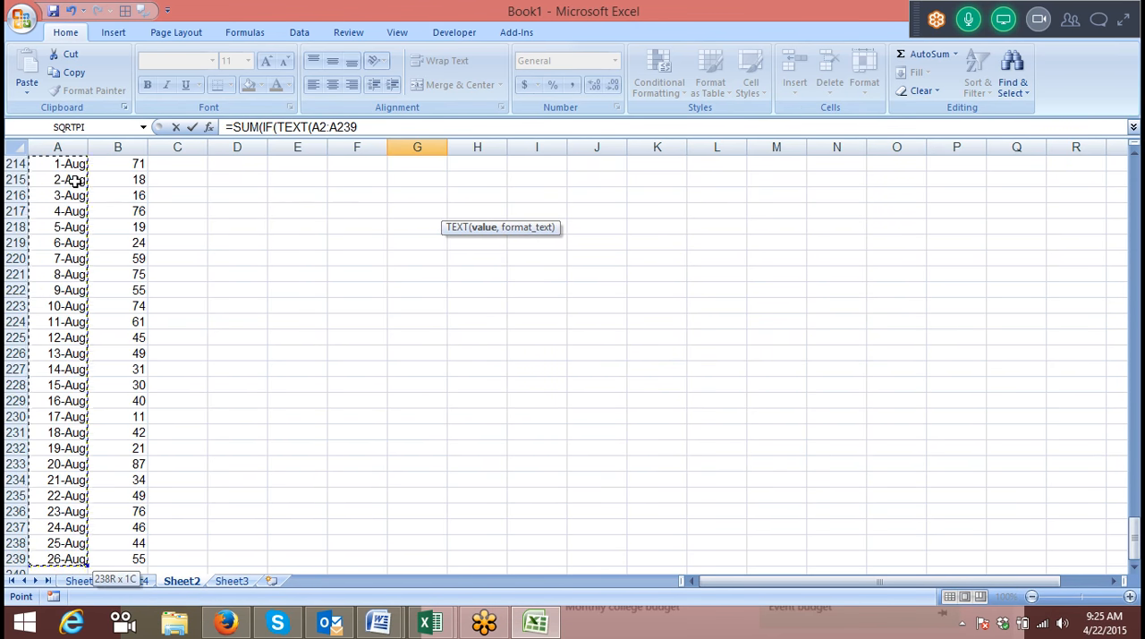
pyautogui.write('=')
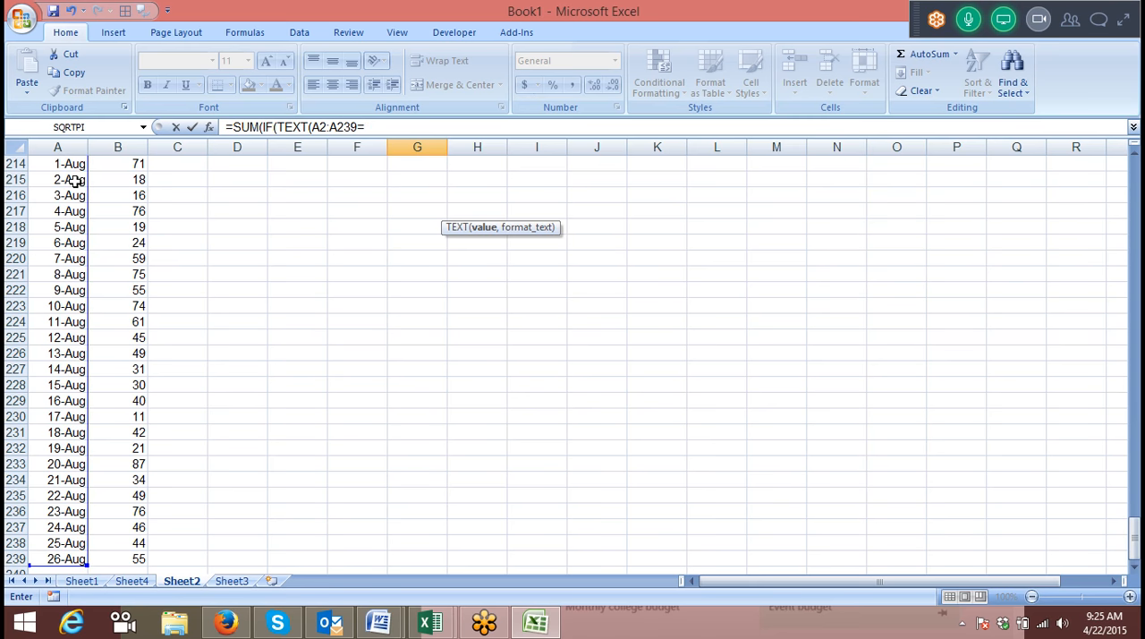
pyautogui.write(',"MMM')
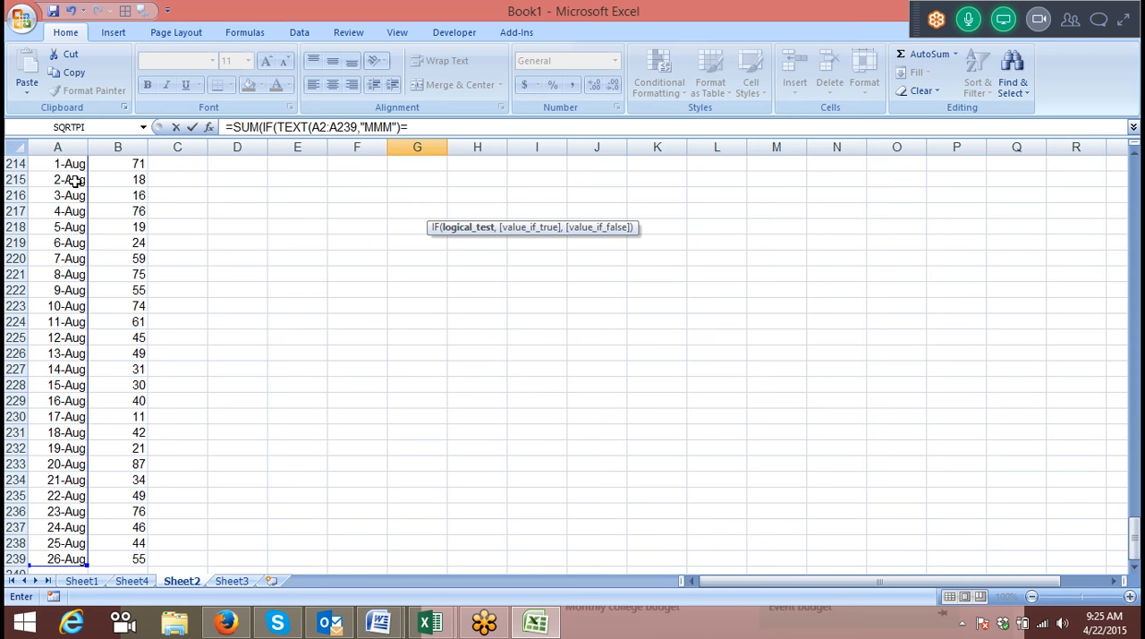
pyautogui.write('F4,')
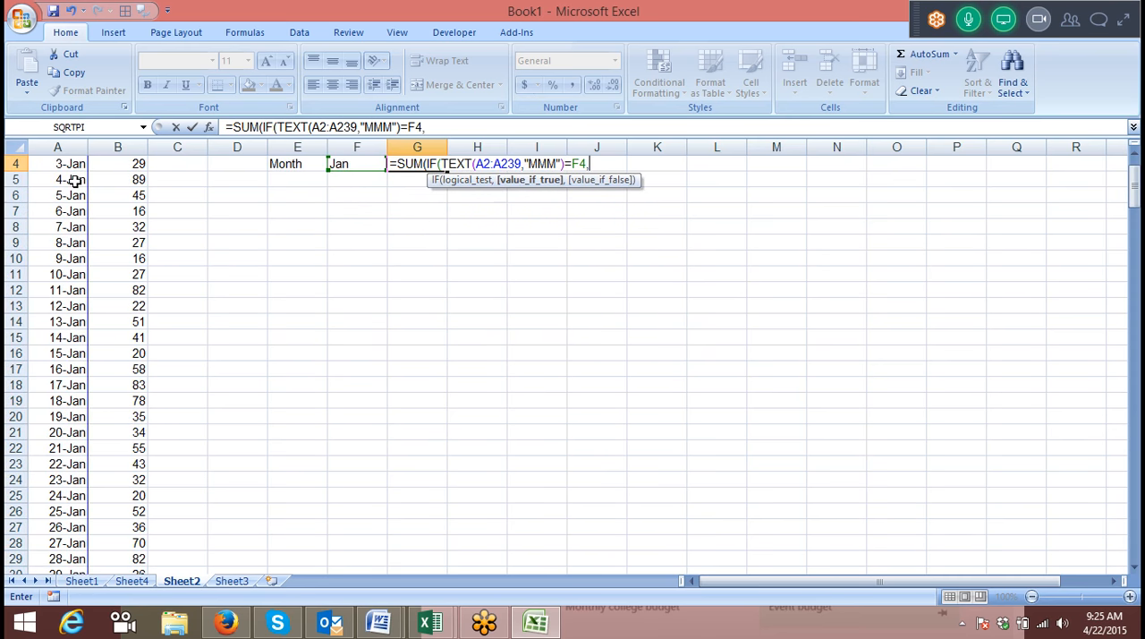
# Use the sales range B2:B239 as the value if true and enter the formula in G4.
pyautogui.click(142, 194)
pyautogui.scroll(1, 146, 191)
pyautogui.click(143, 180)
pyautogui.hotkey('ctrl', 'shift', 'Down')
pyautogui.press('Return')
pyautogui.press('Return')
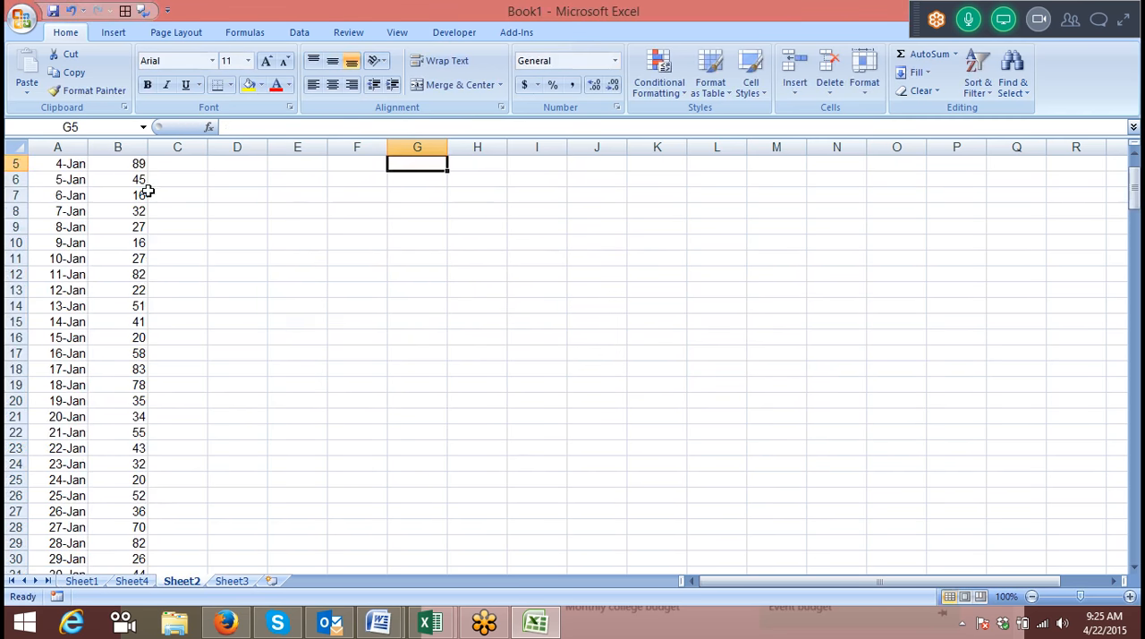
# Re-enter the SUM(IF(TEXT formula in G4 as an array formula.
pyautogui.rightClick(151, 195)
pyautogui.click(439, 197)
pyautogui.scroll(2, 439, 199)
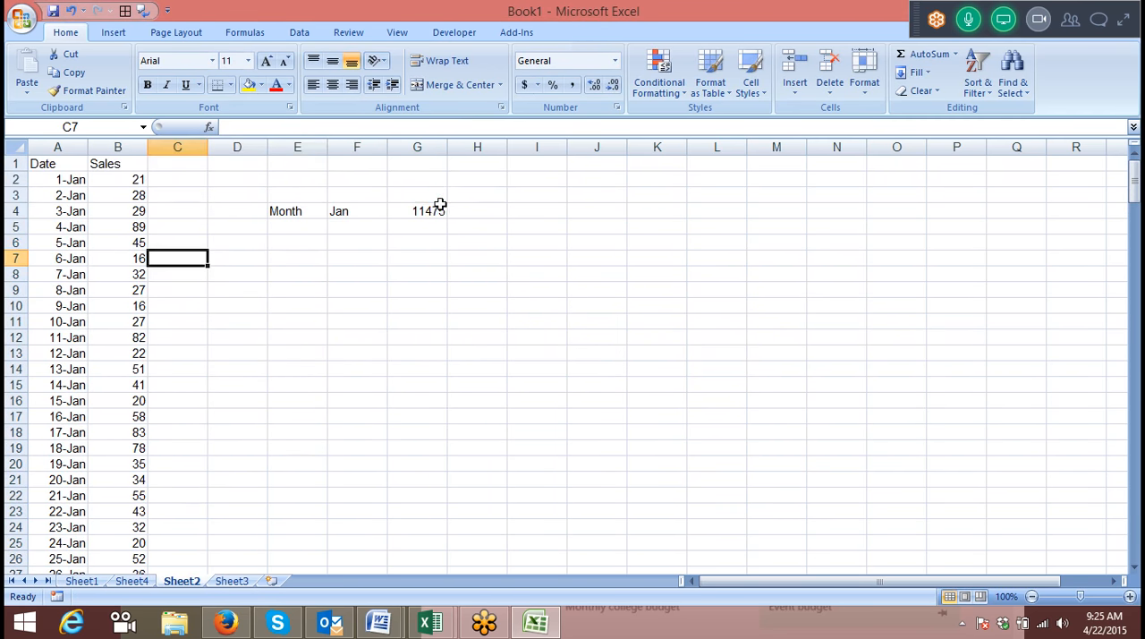
pyautogui.doubleClick(439, 205)
pyautogui.hotkey('ctrl', 'shift', 'Return')
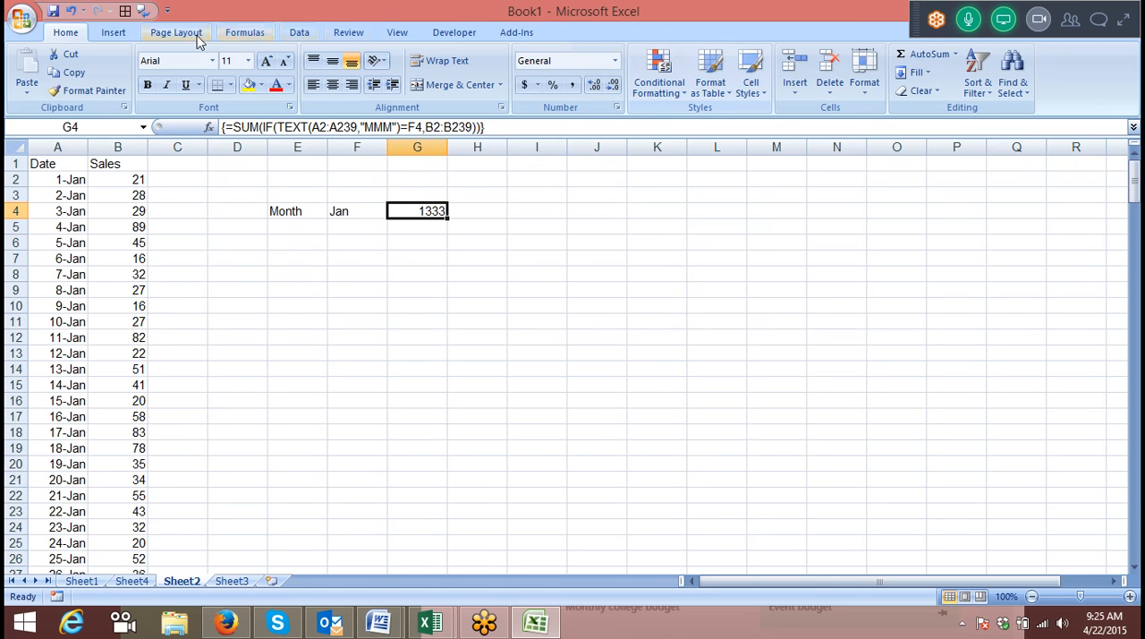
# Evaluate the array formula in G4 stage by stage through to its final result, and close the evaluation.
pyautogui.click(238, 34)
pyautogui.click(754, 91)
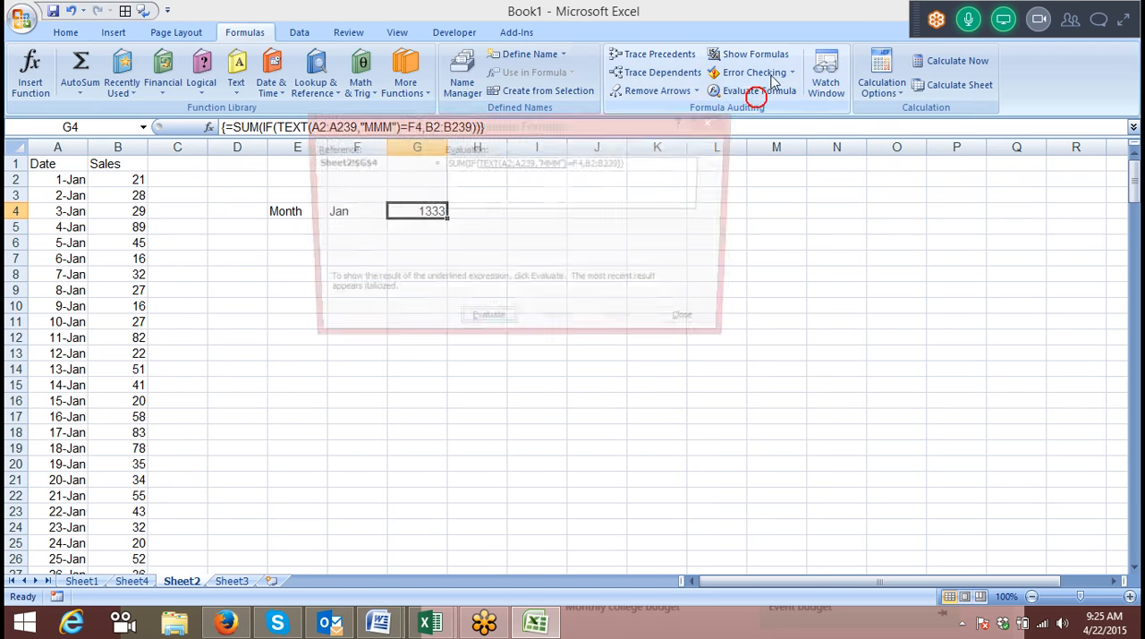
pyautogui.click(488, 324)
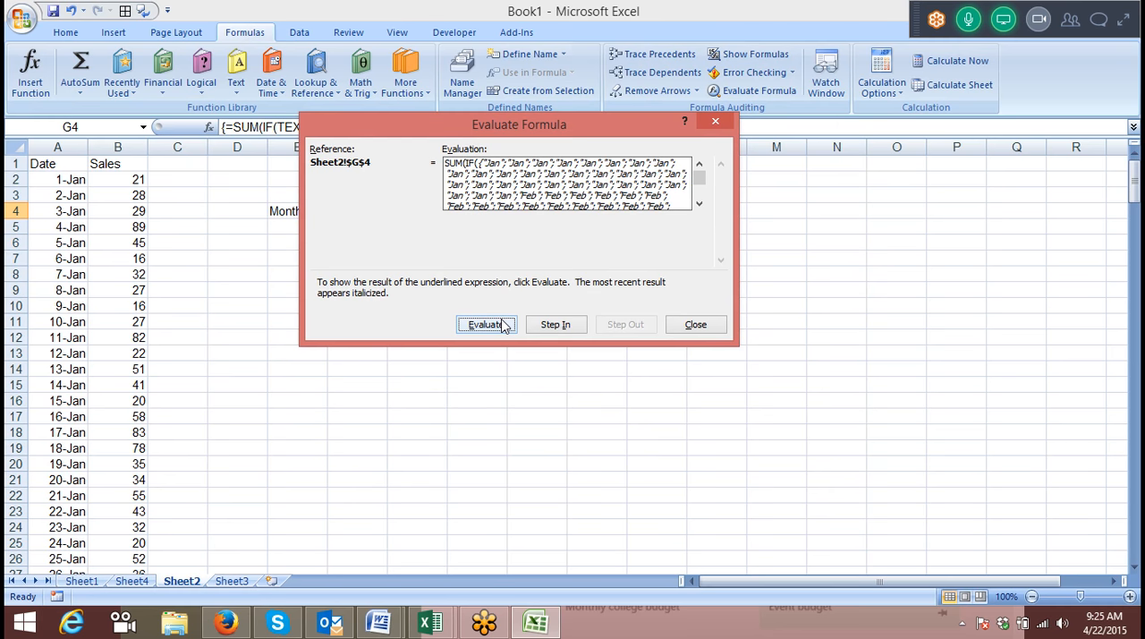
pyautogui.click(488, 324)
pyautogui.click(488, 324)
pyautogui.click(488, 324)
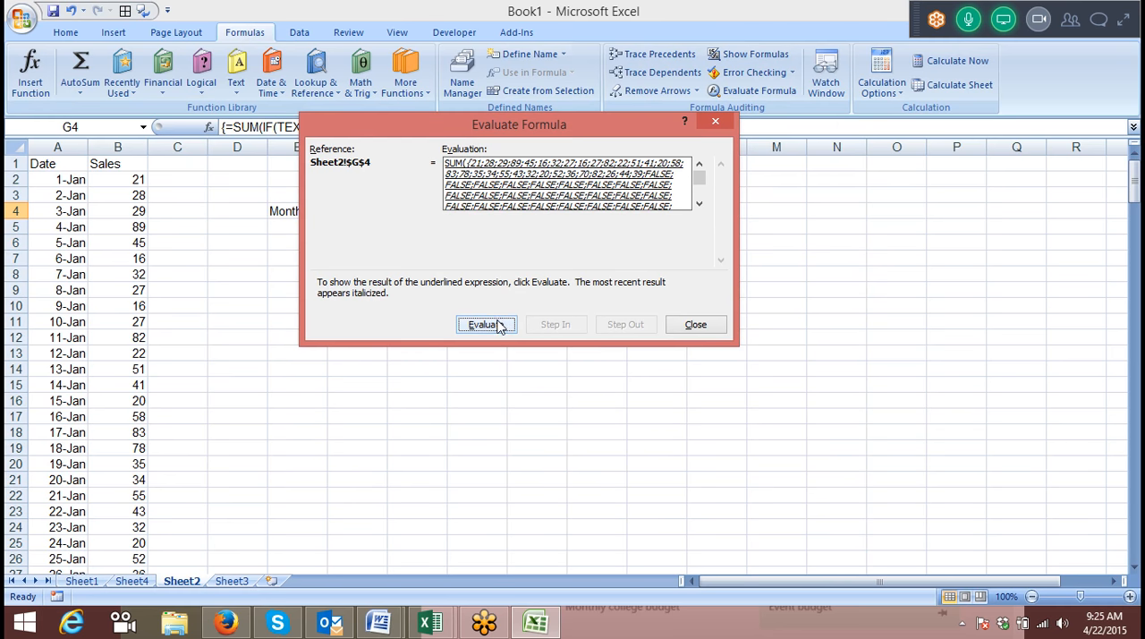
pyautogui.click(500, 324)
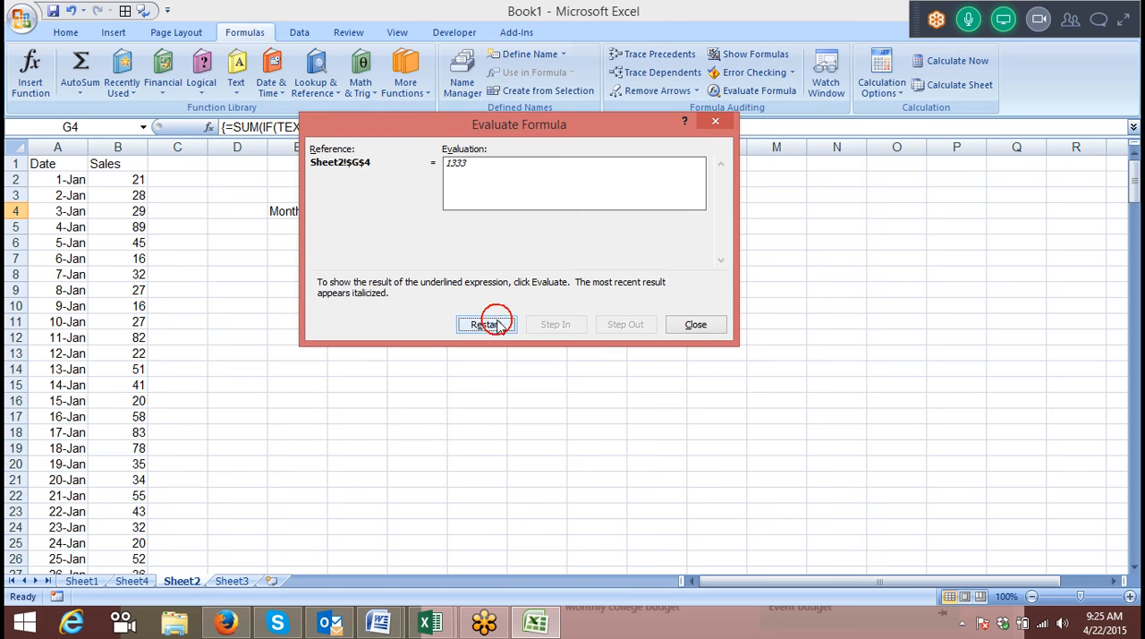
pyautogui.click(705, 325)
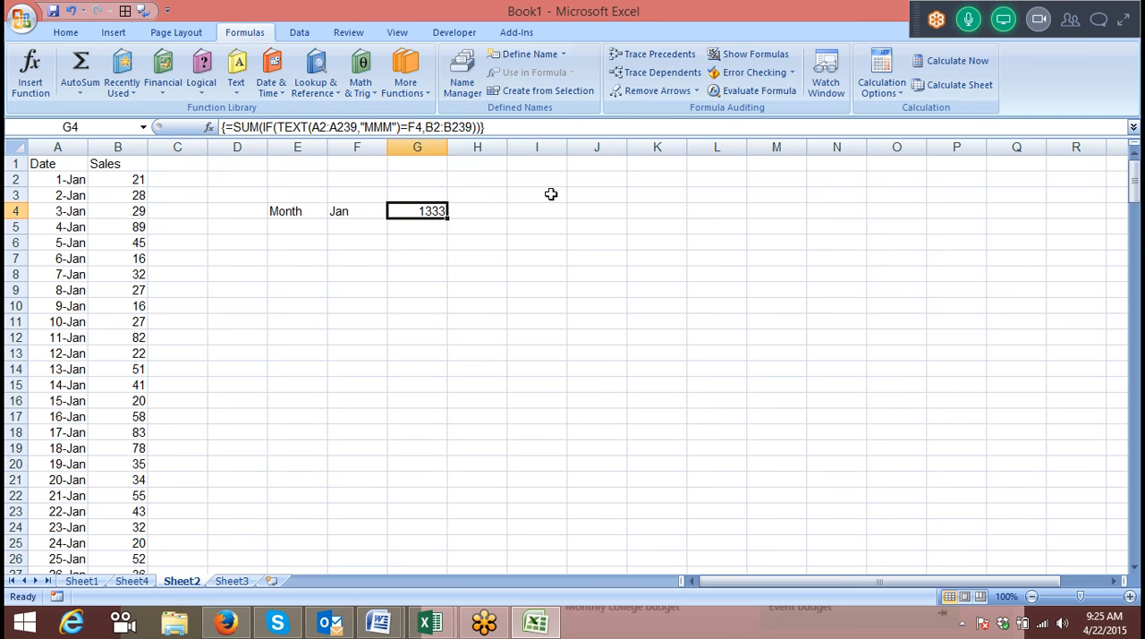
# On Sheet3, add the header Name in A1 and fill a repeating list of first names down column A.
pyautogui.click(230, 582)
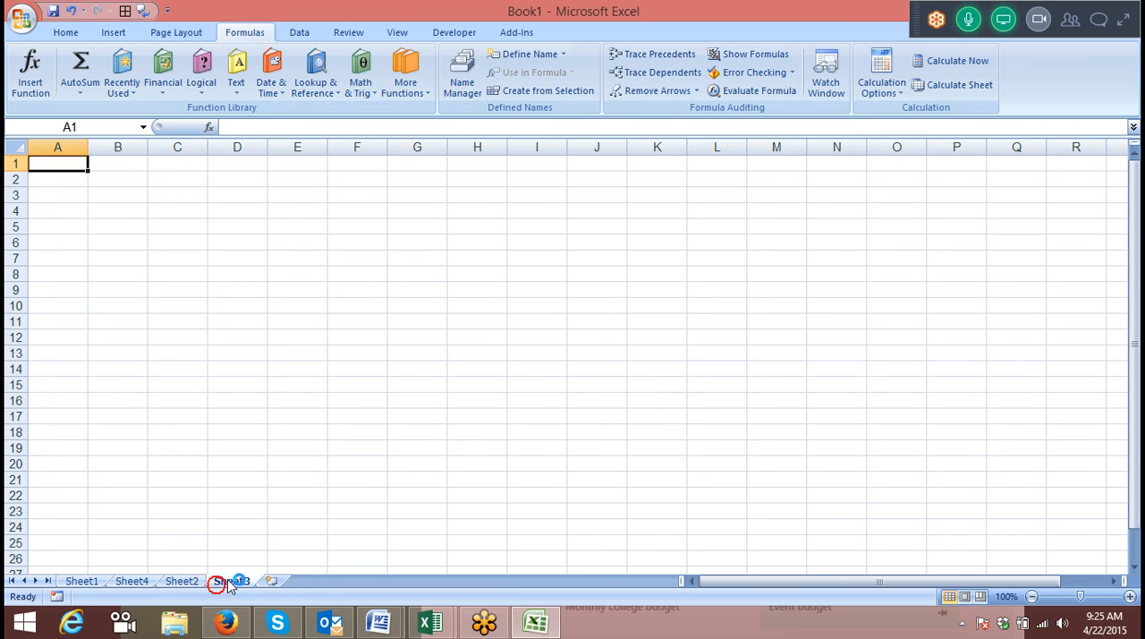
pyautogui.write('Name')
pyautogui.press('Return')
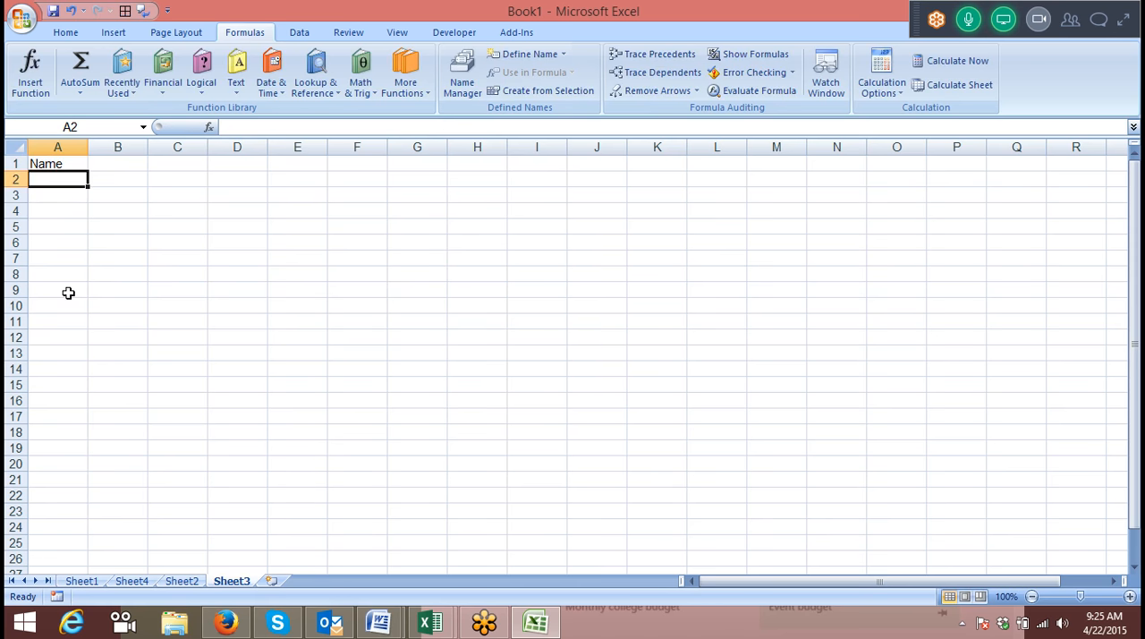
pyautogui.write('Ravi')
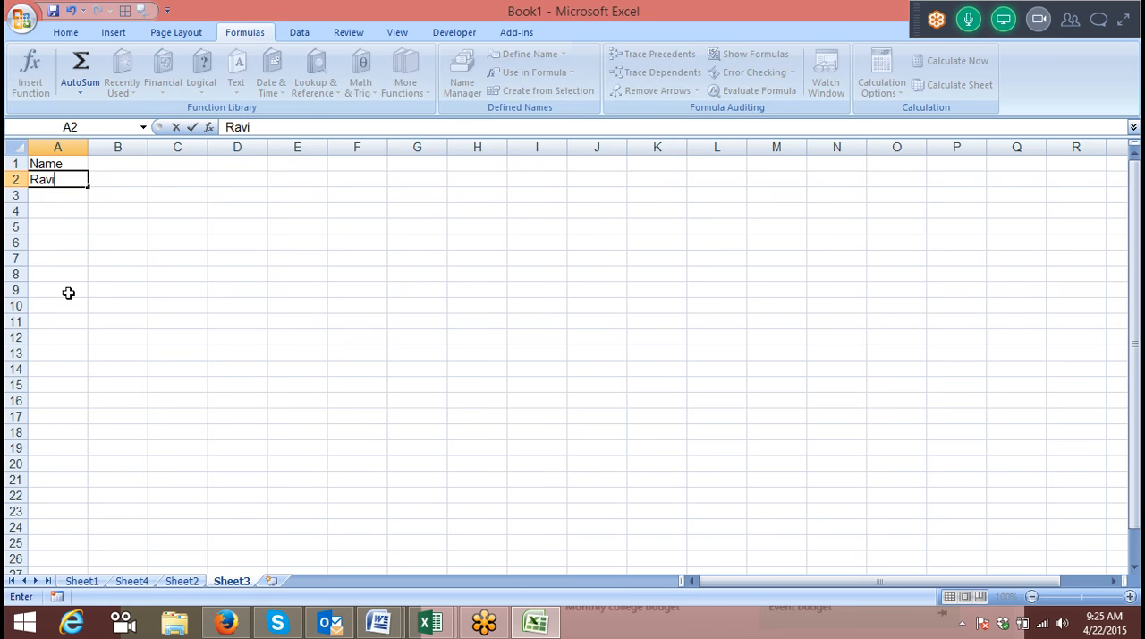
pyautogui.click(297, 274)
pyautogui.click(56, 165)
pyautogui.click(72, 180)
pyautogui.moveTo(78, 185); pyautogui.dragTo(94, 556)
pyautogui.hotkey('ctrl', 'Home')
pyautogui.press('Right')
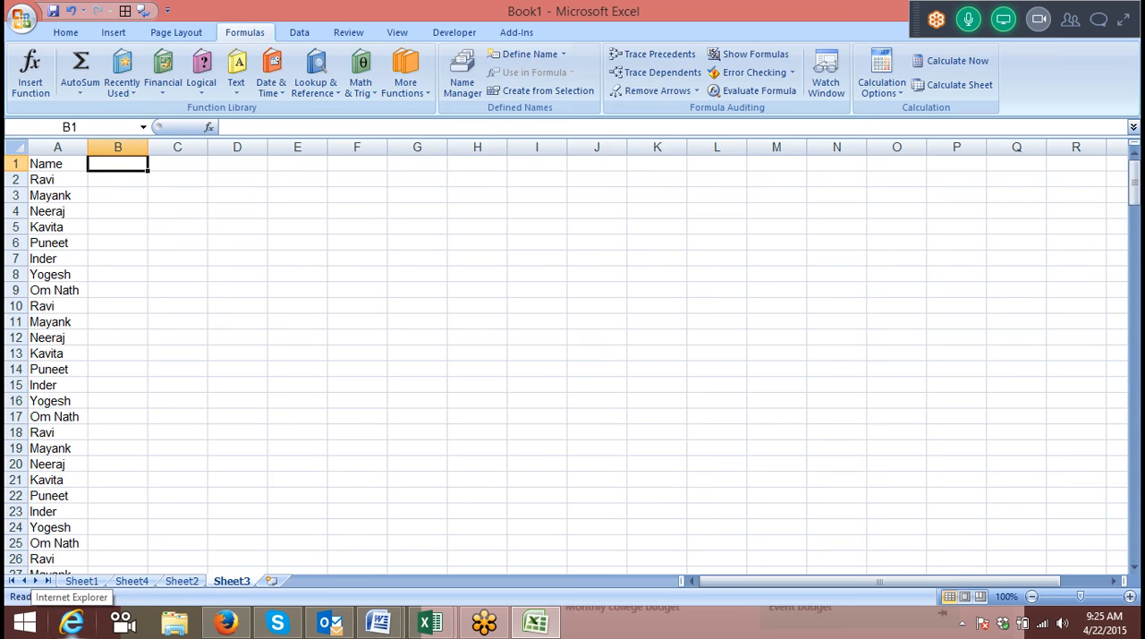
# Add the header Sales in B1 and enter =RANDBETWEEN(10,90) in B2 on Sheet3.
pyautogui.write('Sales')
pyautogui.press('Return')
pyautogui.write('=ra')
pyautogui.press('Down')
pyautogui.press('Down')
pyautogui.press('Tab')
pyautogui.write('2')
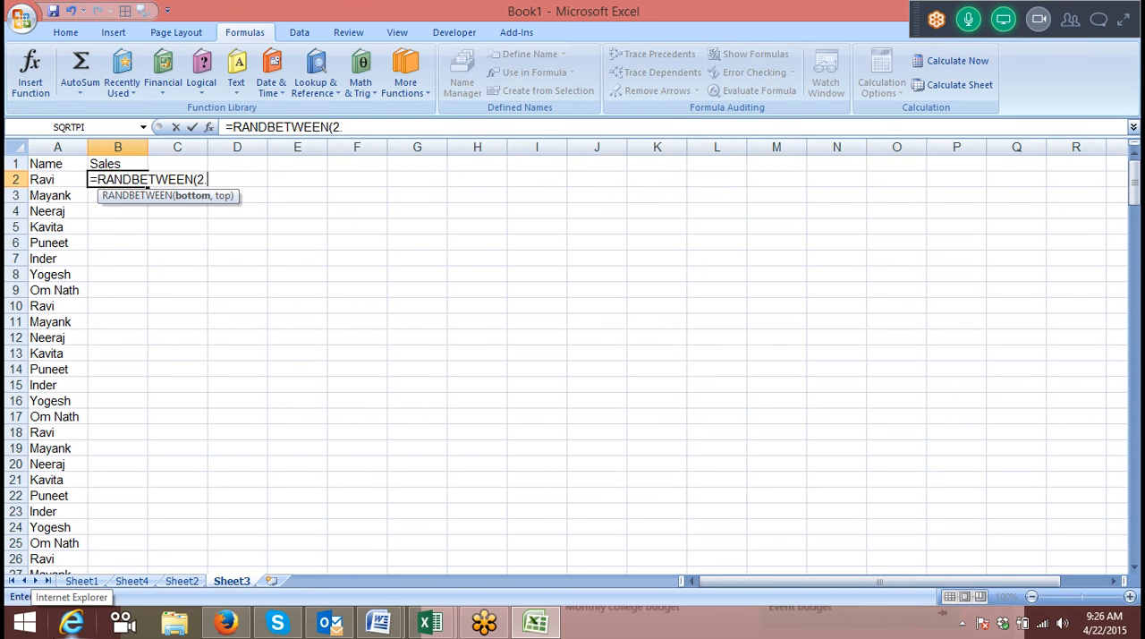
pyautogui.press('BackSpace')
pyautogui.write('10,90')
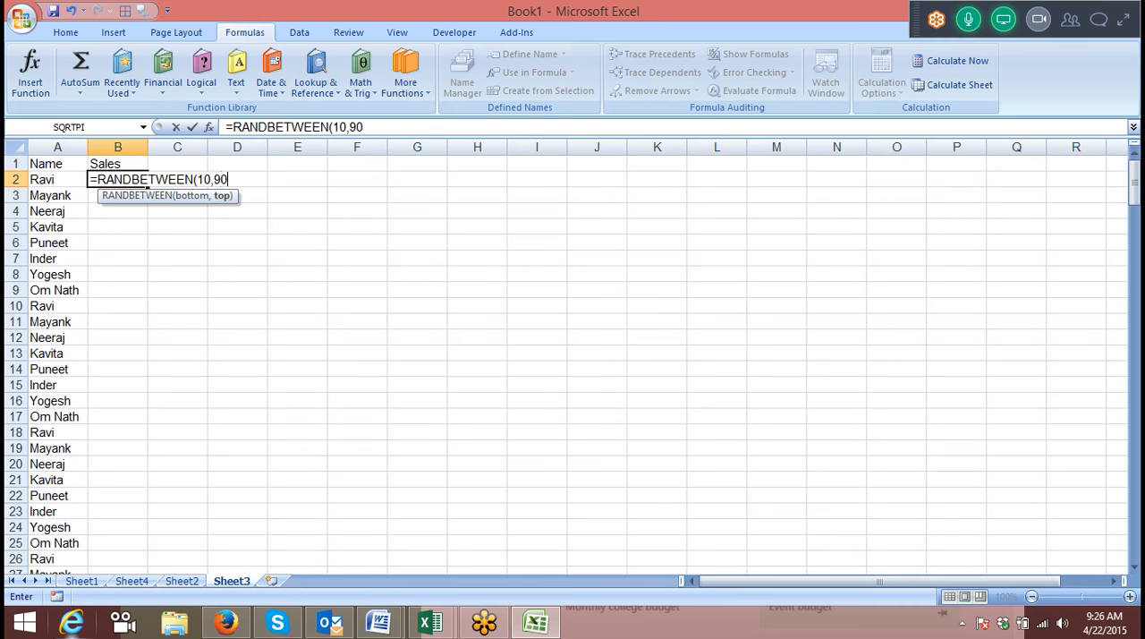
pyautogui.press('Return')
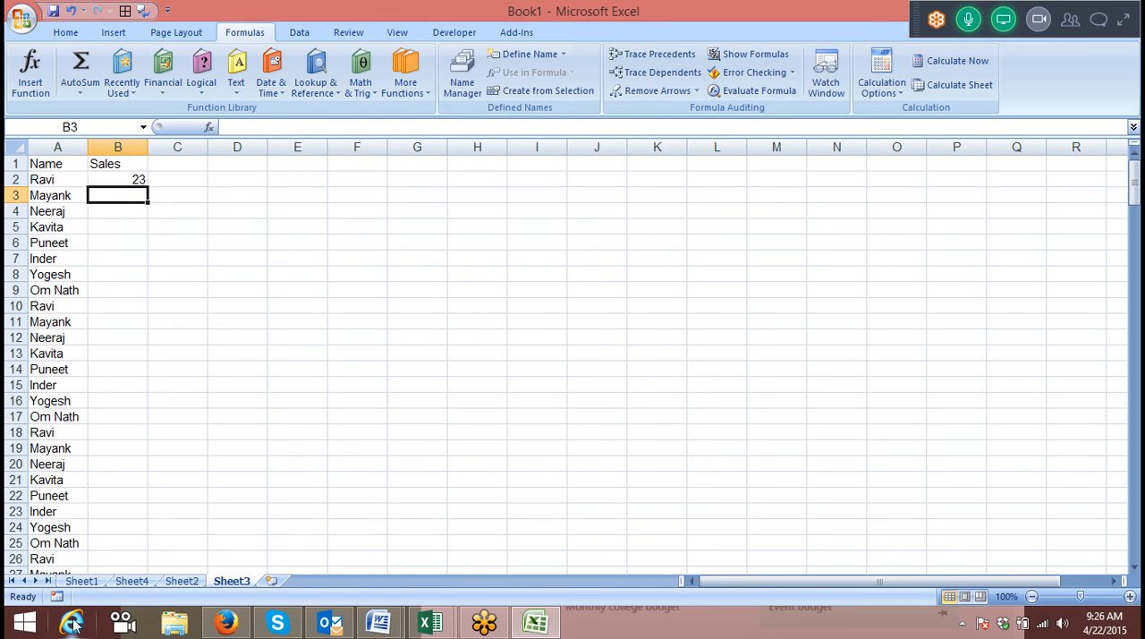
# Fill the random sales formula down beside the names and convert the results to fixed values.
pyautogui.click(141, 180)
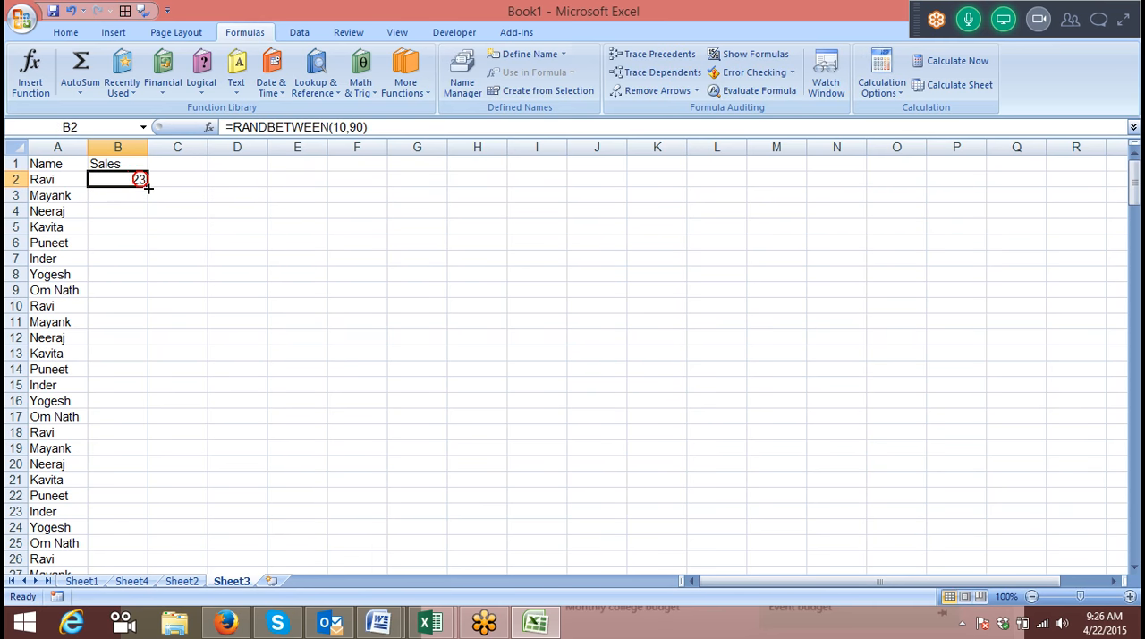
pyautogui.doubleClick(147, 187)
pyautogui.scroll(-6, 153, 197)
pyautogui.hotkey('ctrl', 'c')
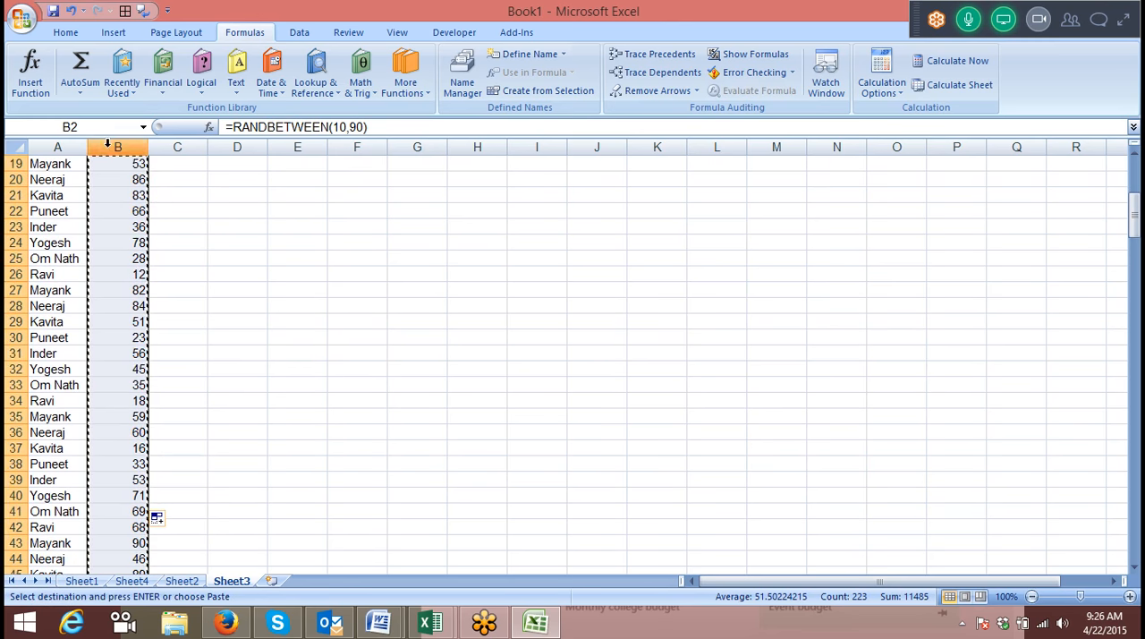
pyautogui.scroll(1, 155, 197)
pyautogui.click(65, 33)
pyautogui.click(28, 83)
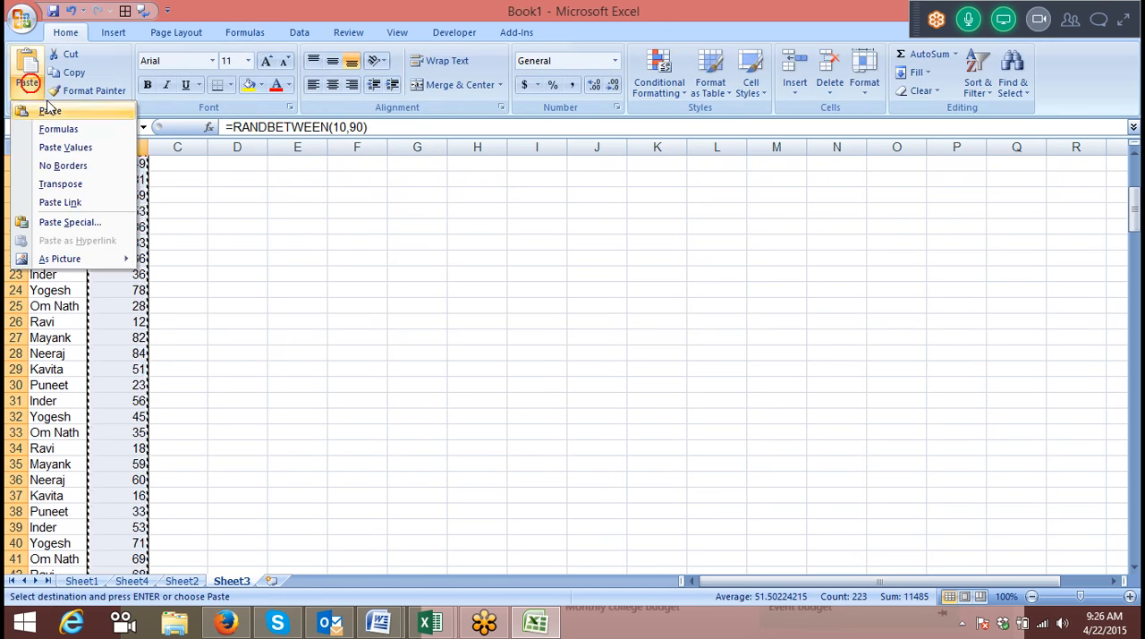
pyautogui.click(65, 146)
# Enter one of the listed first names in E3 as the lookup criterion.
pyautogui.click(285, 192)
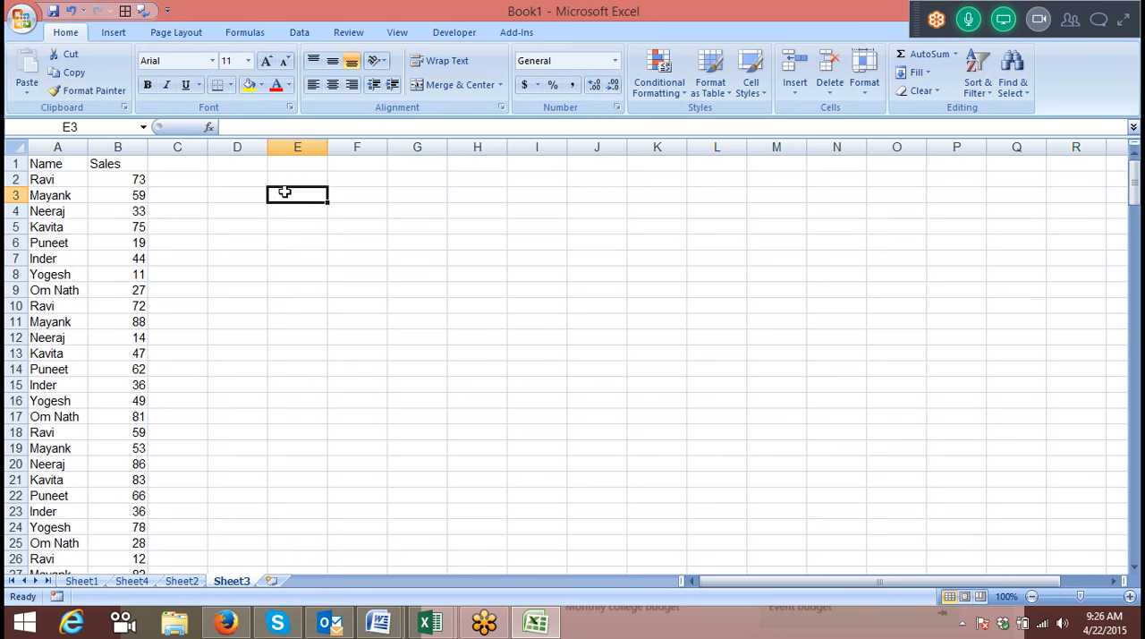
pyautogui.write('Inder')
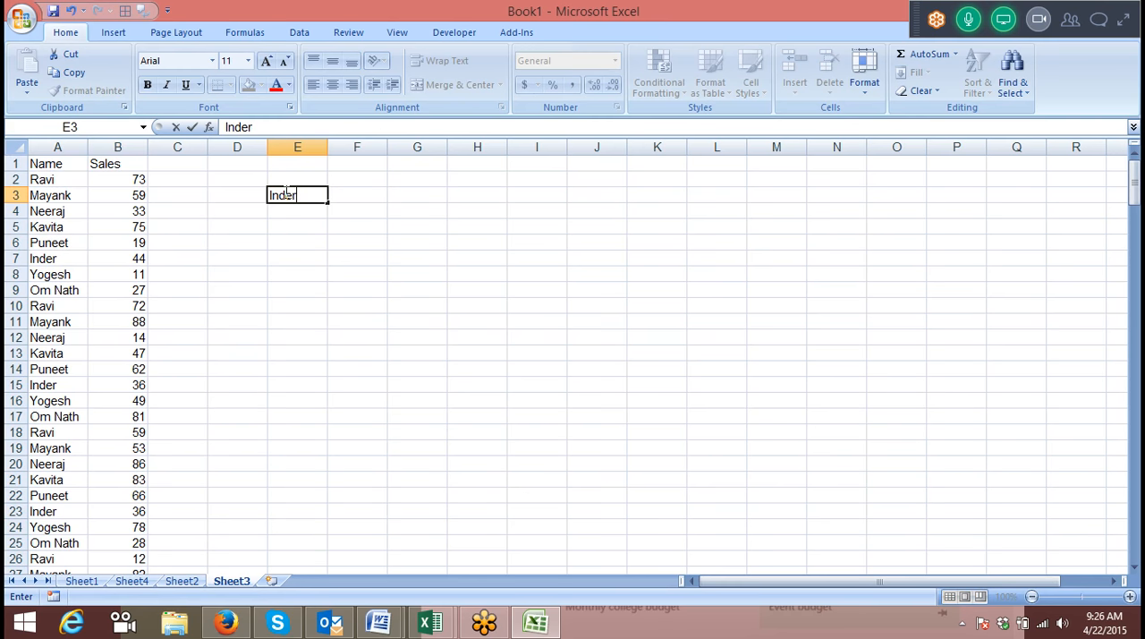
pyautogui.press('Return')
pyautogui.press('Up')
pyautogui.press('Right')
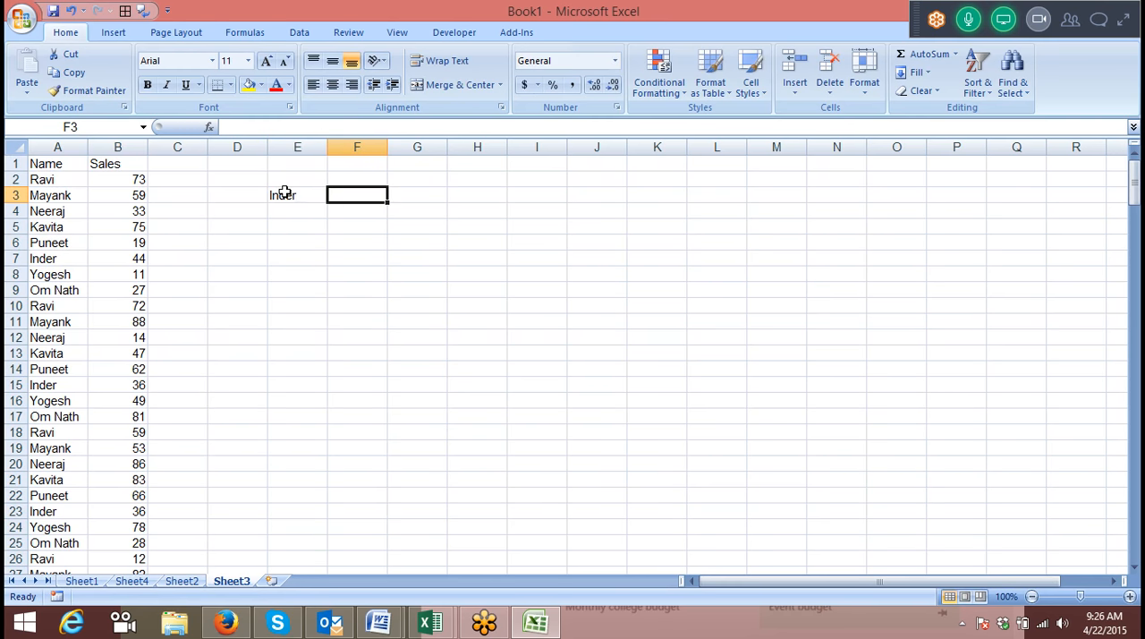
# Count how often the name in E3 occurs in column A with =COUNTIF(A:A,E3) in F3.
pyautogui.write('=cou')
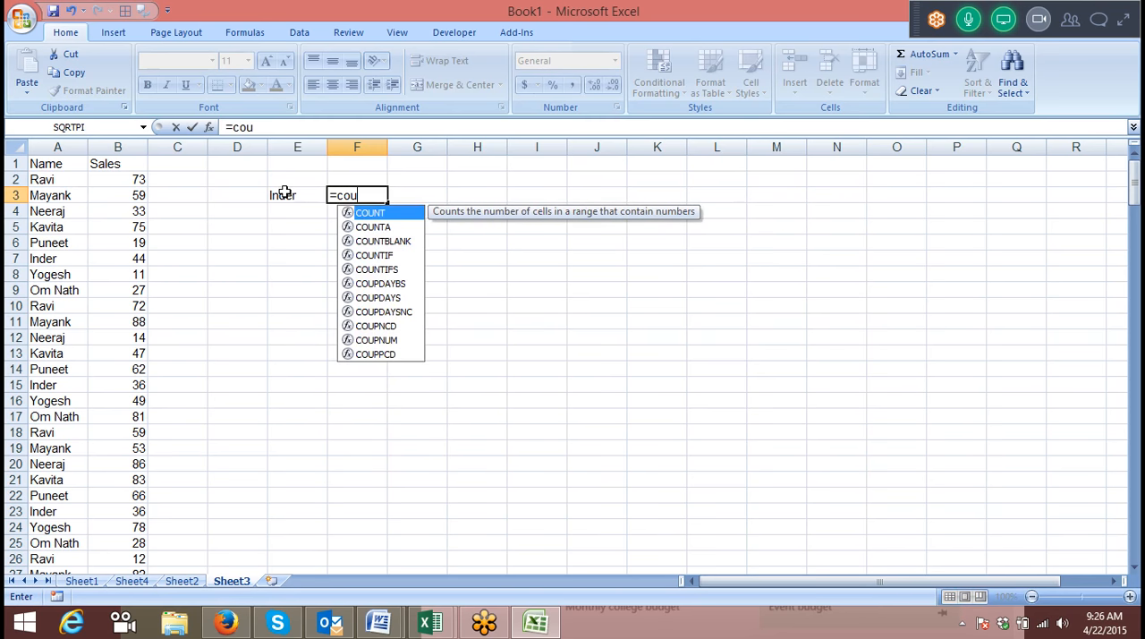
pyautogui.press('Down')
pyautogui.press('Down')
pyautogui.press('Down')
pyautogui.press('Tab')
pyautogui.click(49, 161)
pyautogui.click(51, 148)
pyautogui.write(',')
pyautogui.click(292, 199)
pyautogui.write(')')
pyautogui.press('Return')
pyautogui.press('Up')
pyautogui.press('Right')
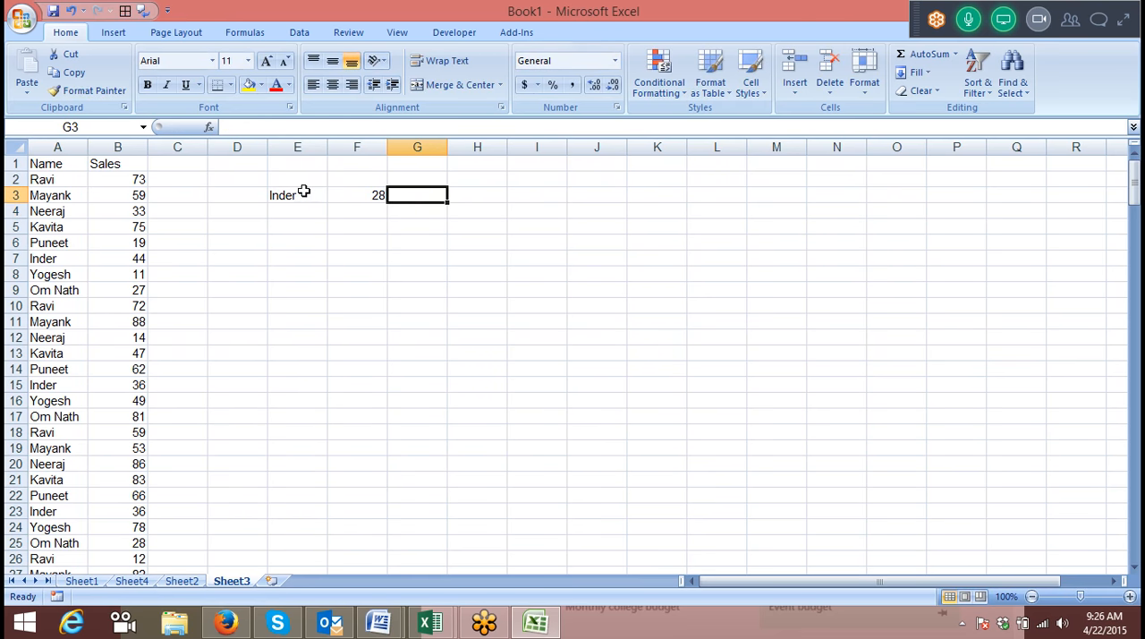
# Review the criterion in E3 and clear the COUNTIF formula from F3.
pyautogui.press('Right')
pyautogui.press('Left')
pyautogui.press('Left')
pyautogui.press('Left')
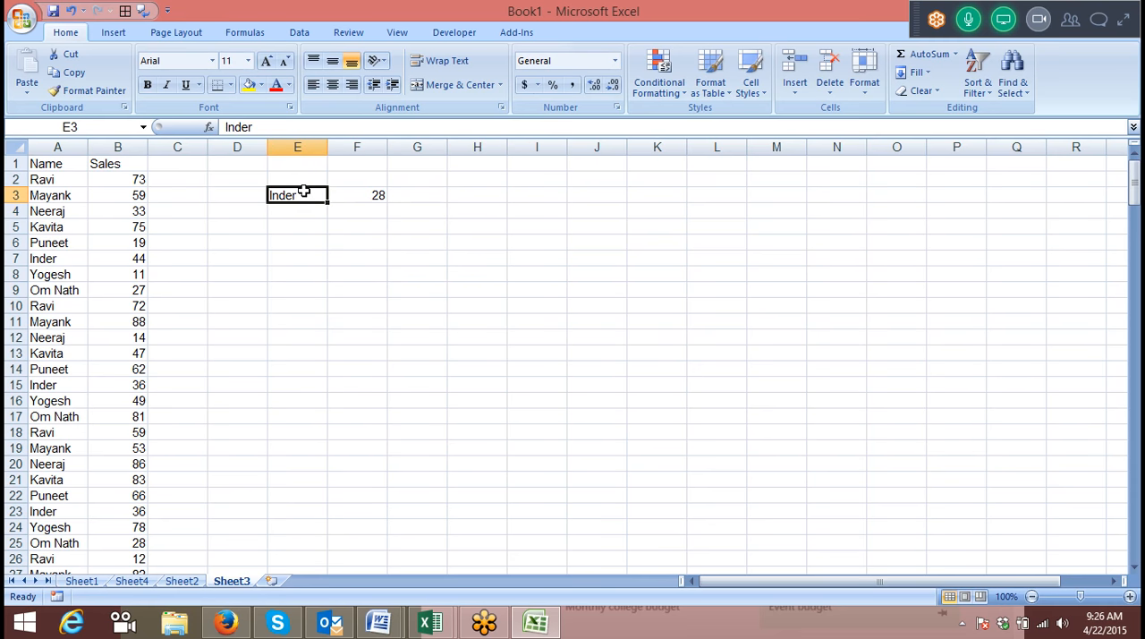
pyautogui.press('Right')
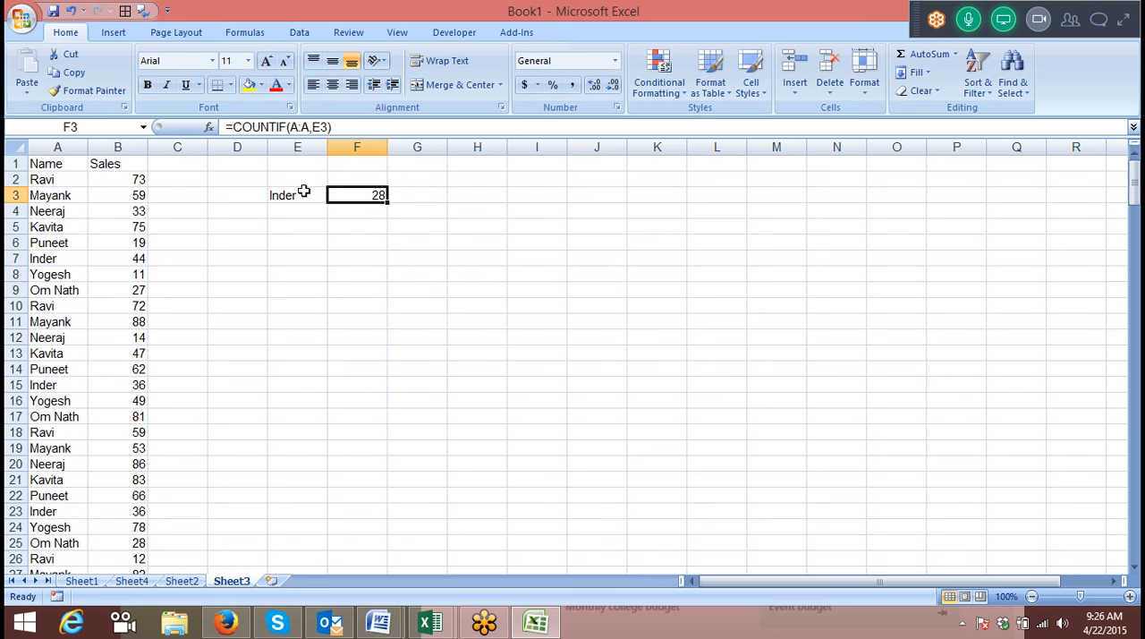
pyautogui.press('Delete')
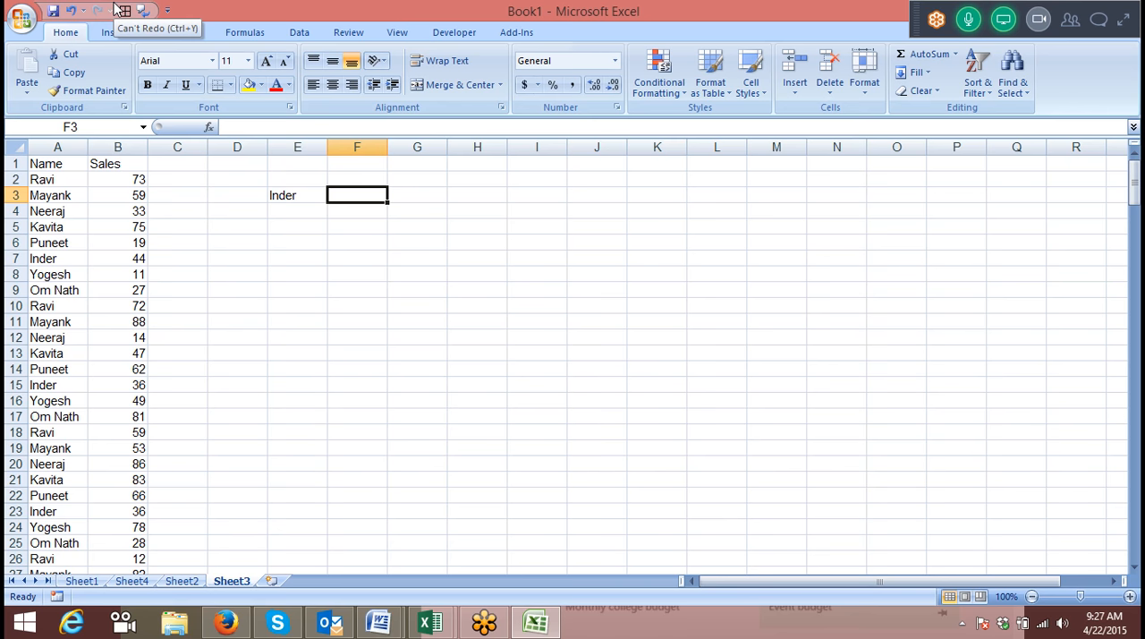
# Start a formula in F3 with an IF function nested inside MAX.
pyautogui.write('=sum')
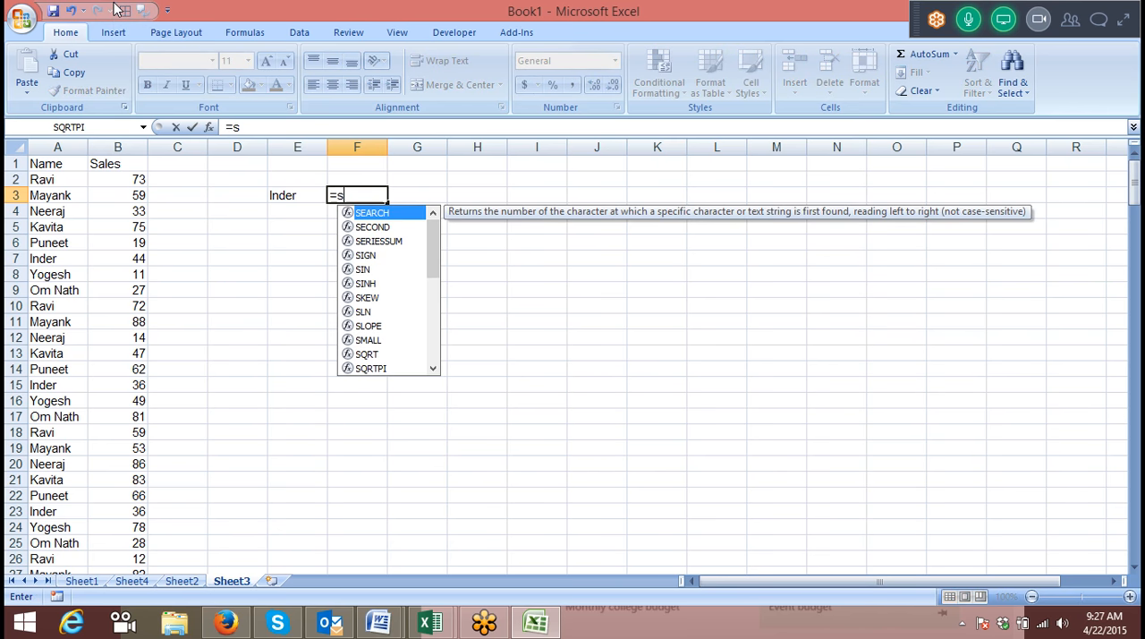
pyautogui.press('BackSpace')
pyautogui.press('BackSpace')
pyautogui.press('BackSpace')
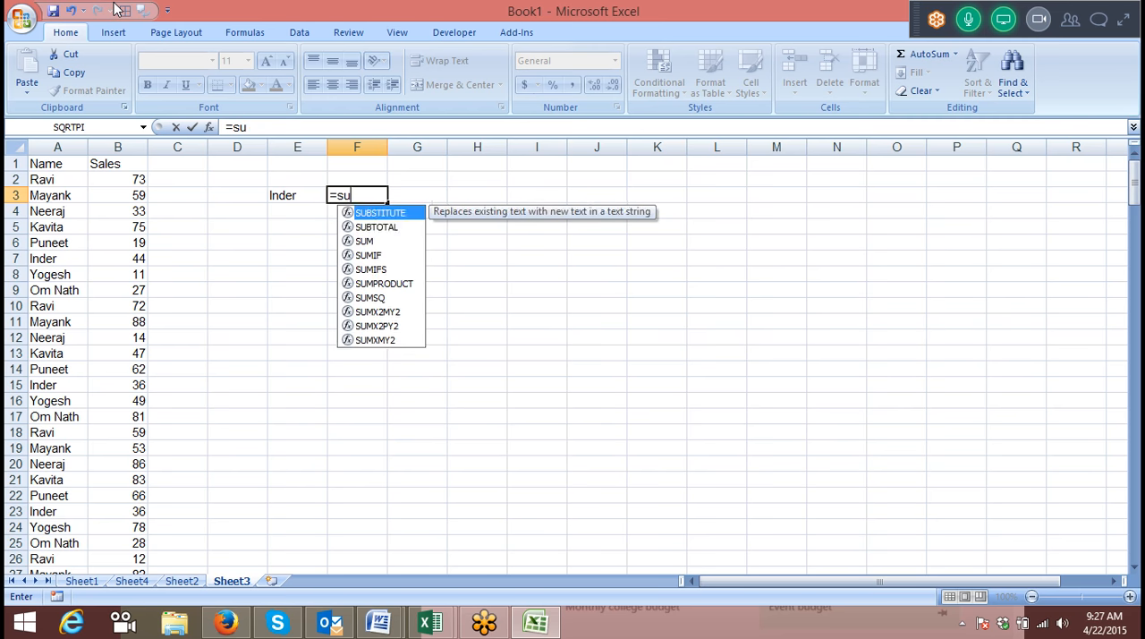
pyautogui.write('maz')
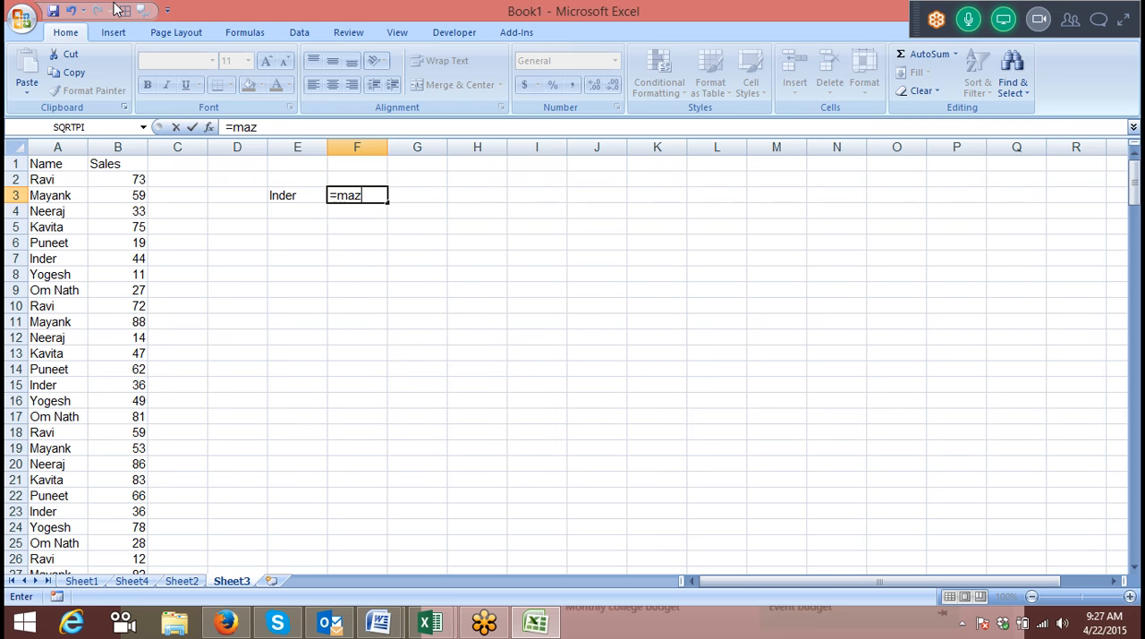
pyautogui.press('BackSpace')
pyautogui.write('x')
pyautogui.press('Tab')
pyautogui.write('if')
pyautogui.press('Tab')
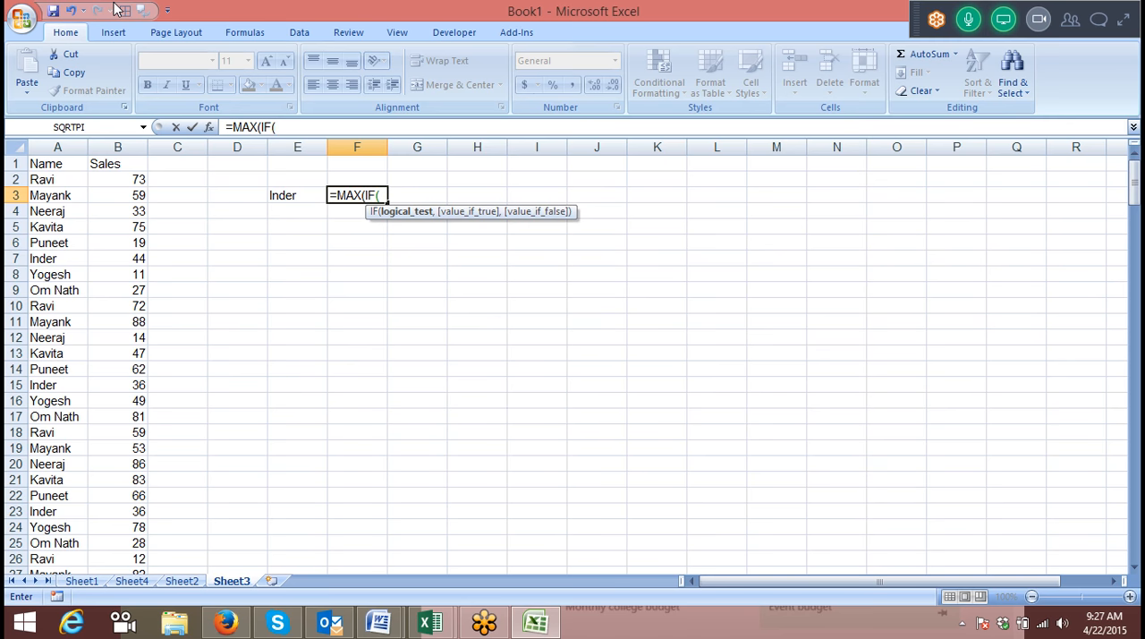
# Set the IF condition to compare the names in A2:A224 with the criterion in E3.
pyautogui.press('Left')
pyautogui.press('Left')
pyautogui.press('Left')
pyautogui.press('Left')
pyautogui.press('Left')
pyautogui.press('Up')
pyautogui.hotkey('ctrl', 'shift', 'Down')
pyautogui.write('=')
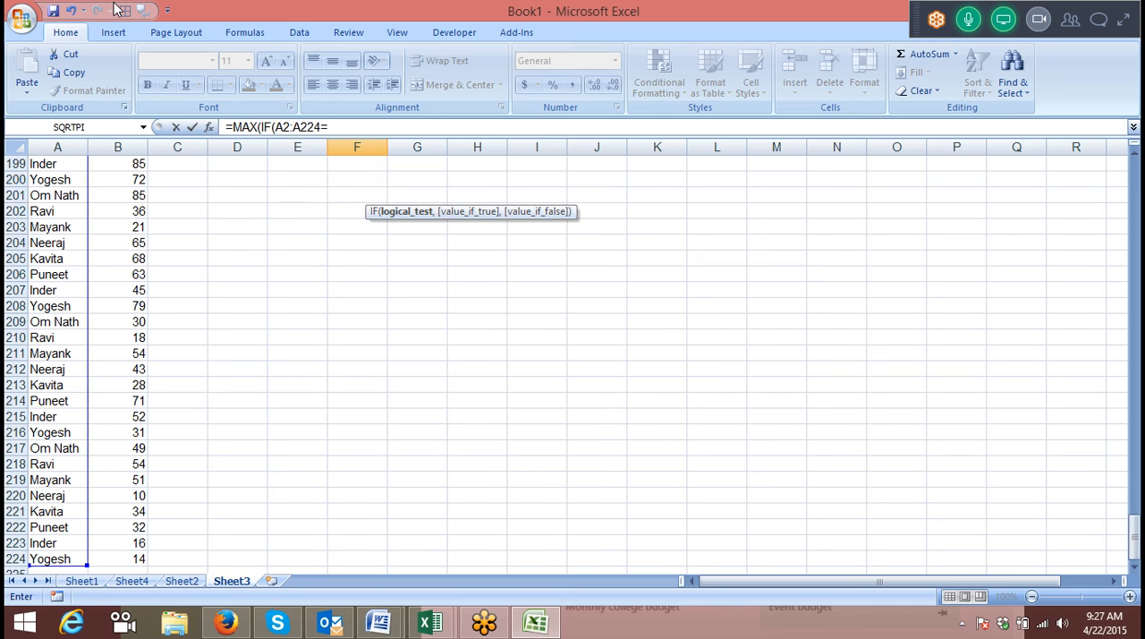
pyautogui.press('Left')
pyautogui.write(',')
# Use the sales in B2:B224 as the value if true and commit =MAX(IF(A2:A224=E3,B2:B224)) in F3 as an array formula.
pyautogui.press('Left')
pyautogui.press('Left')
pyautogui.press('Left')
pyautogui.press('Left')
pyautogui.press('Up')
pyautogui.press('Up')
pyautogui.press('Down')
pyautogui.hotkey('ctrl', 'shift', 'Down')
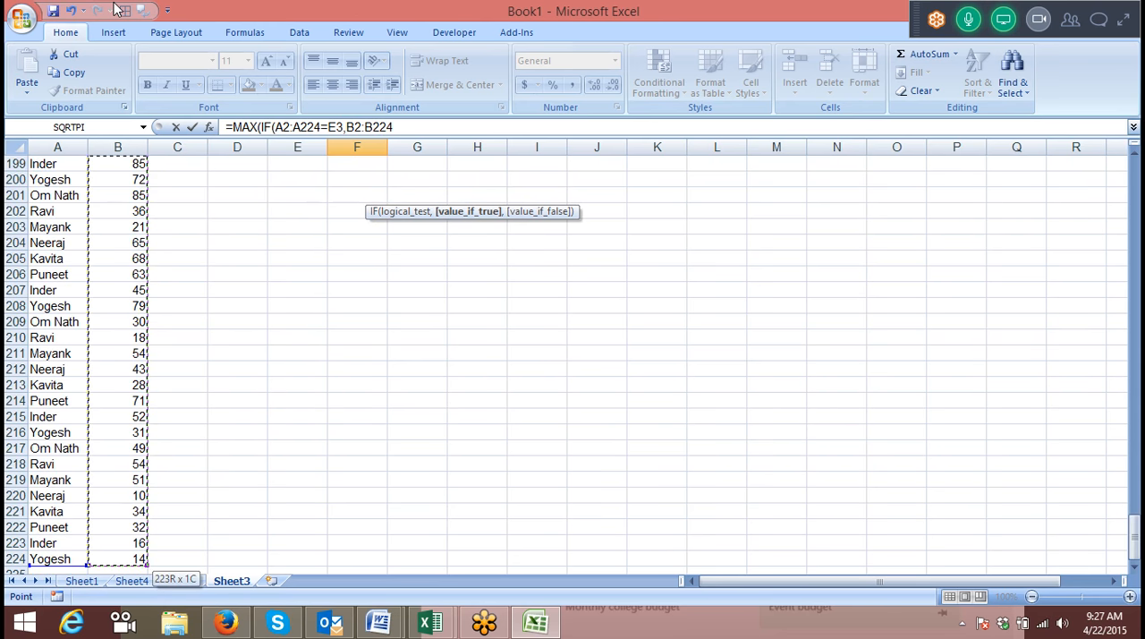
pyautogui.press('Return')
pyautogui.press('Return')
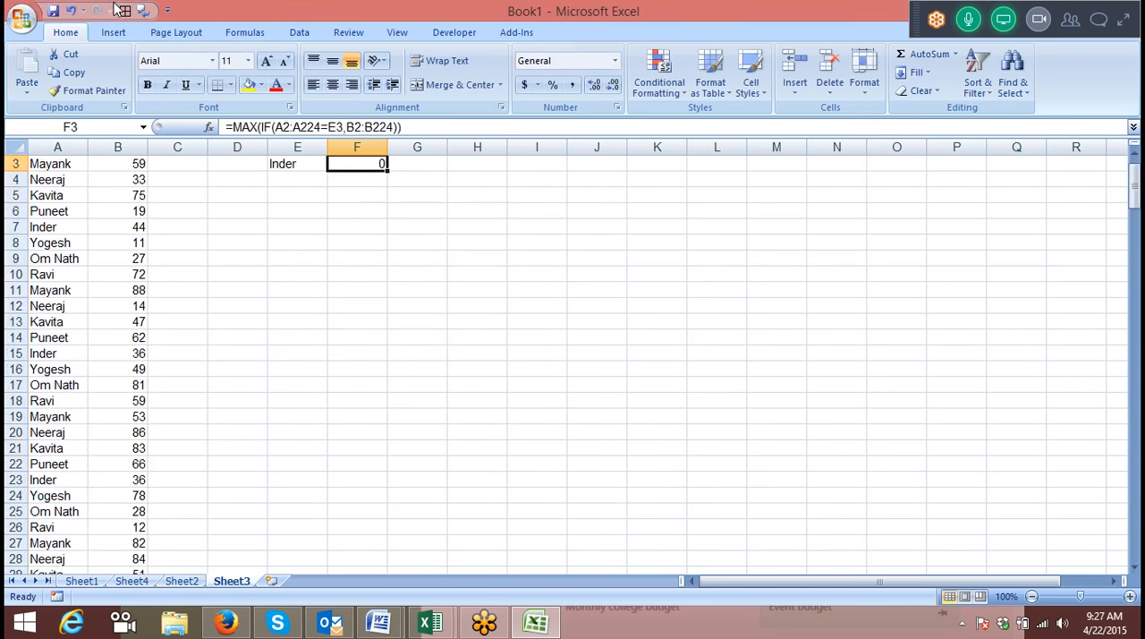
pyautogui.doubleClick(379, 180)
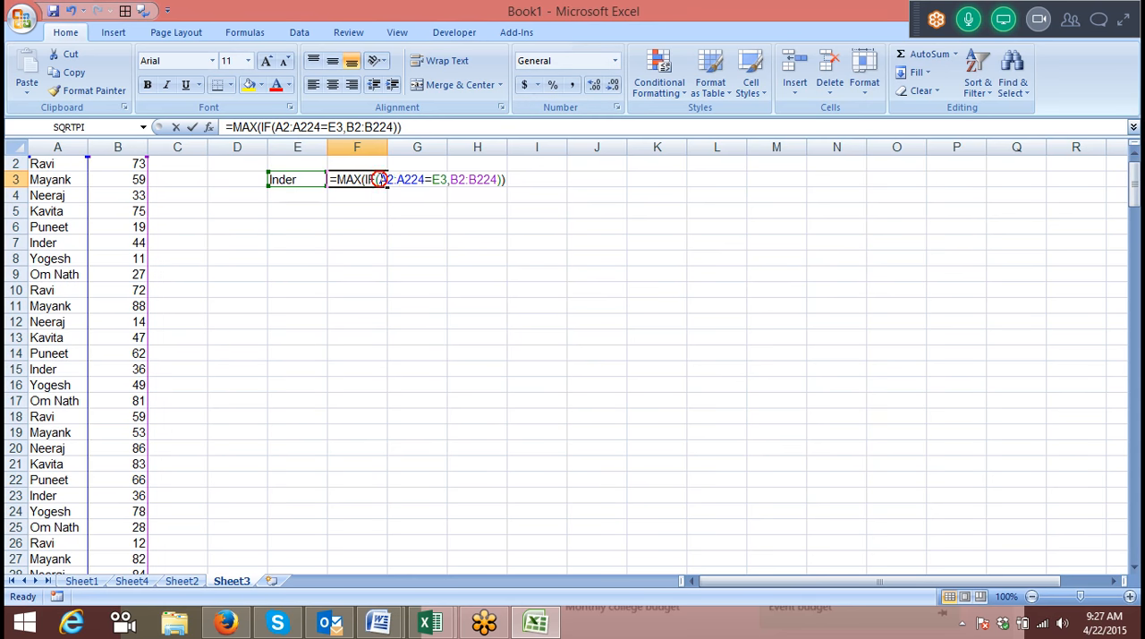
pyautogui.hotkey('ctrl', 'shift', 'Return')
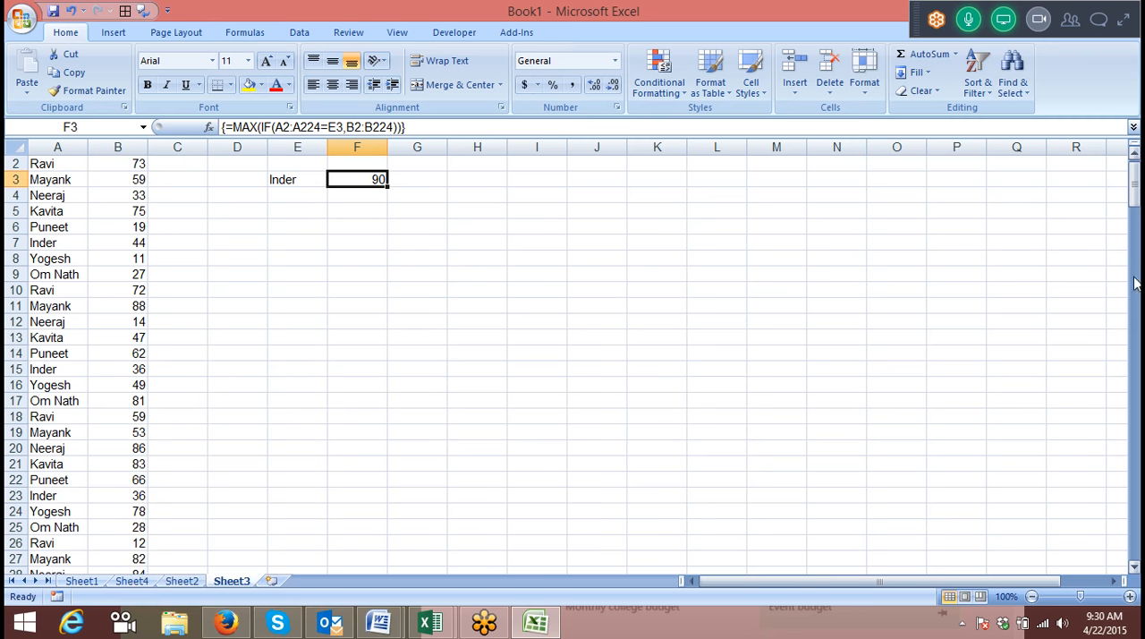
# Insert a new blank worksheet after Sheet3.
pyautogui.moveTo(1141, 637)
pyautogui.click(279, 581)
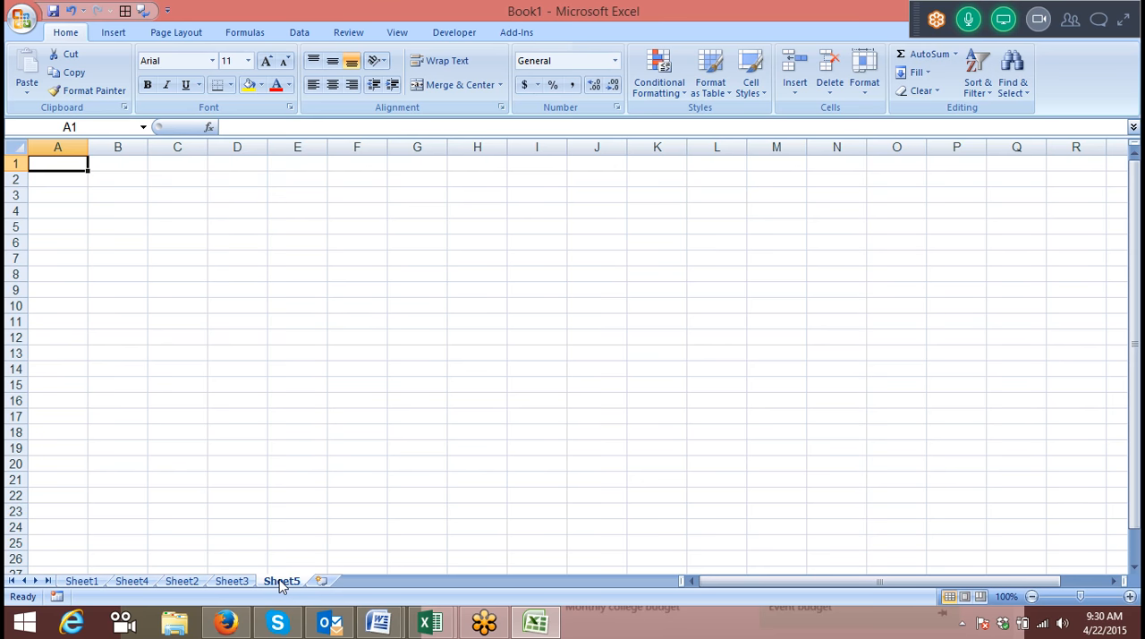
# Review the earlier examples on Sheet1, Sheet4, Sheet2 and Sheet3, checking the date column on Sheet2 and the criterion in E3 on Sheet3.
pyautogui.click(79, 582)
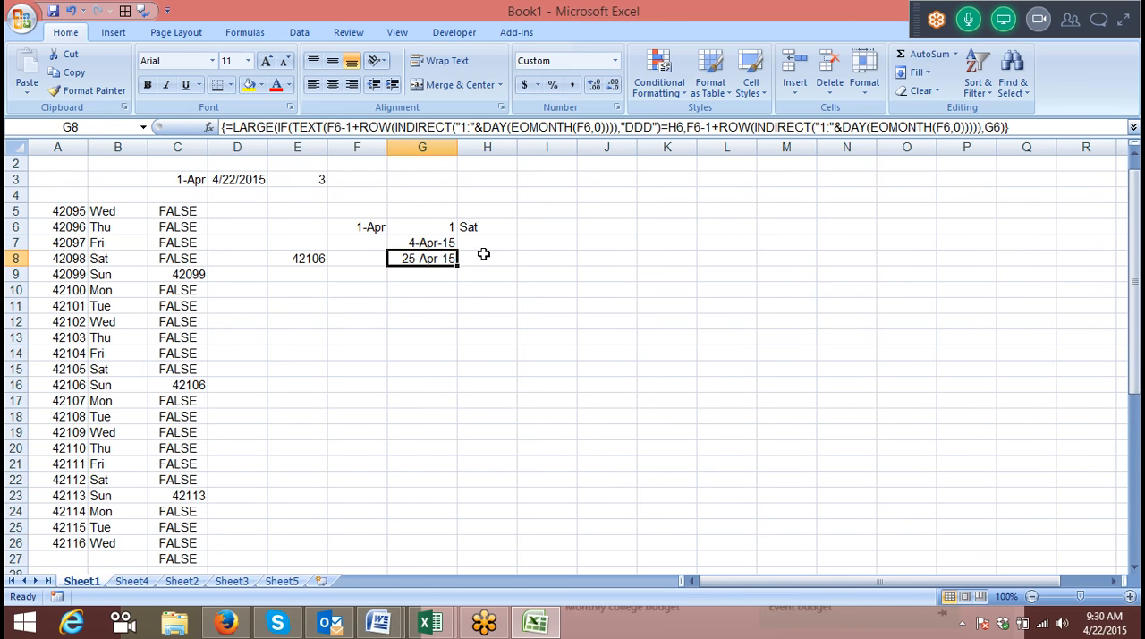
pyautogui.click(133, 581)
pyautogui.click(176, 581)
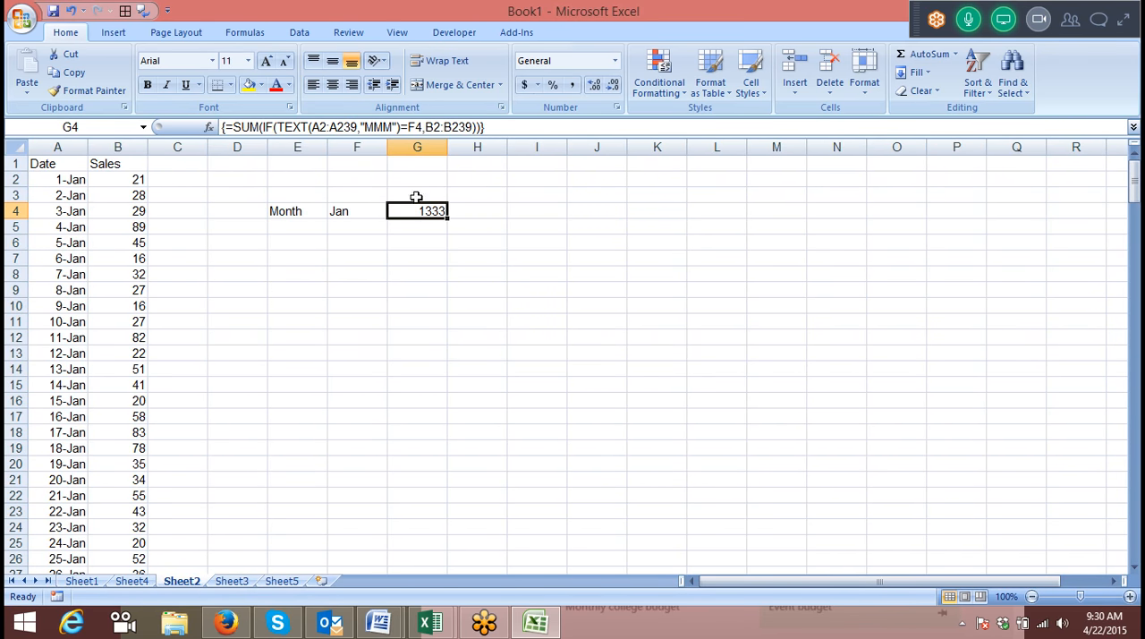
pyautogui.moveTo(77, 179); pyautogui.dragTo(56, 352)
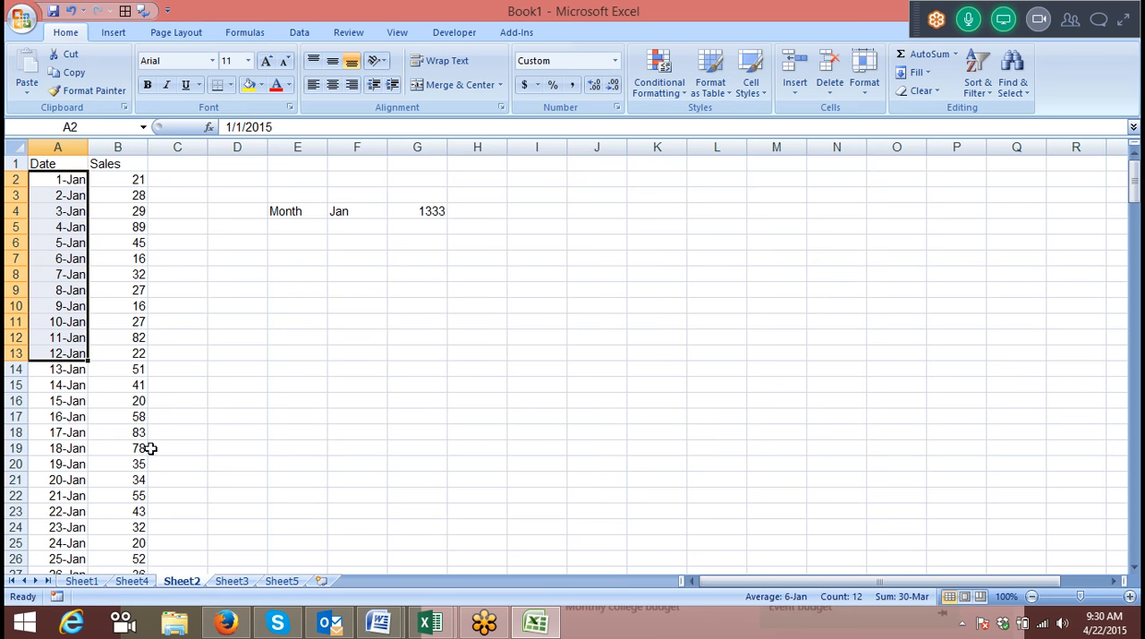
pyautogui.click(249, 582)
pyautogui.moveTo(296, 179); pyautogui.dragTo(295, 218)
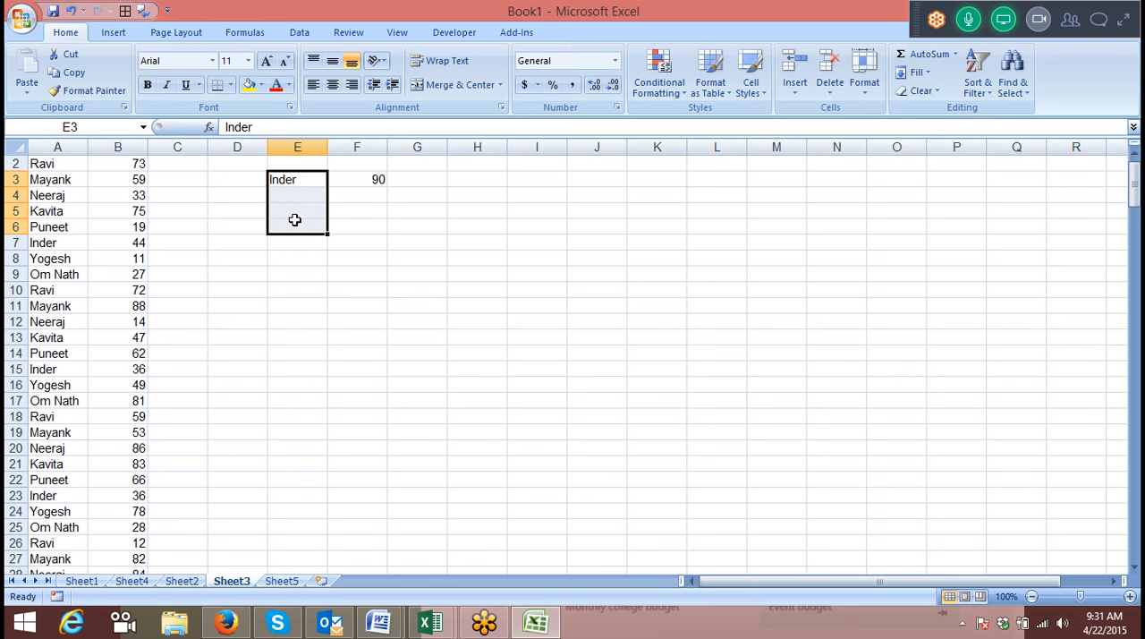
pyautogui.scroll(1, 295, 220)
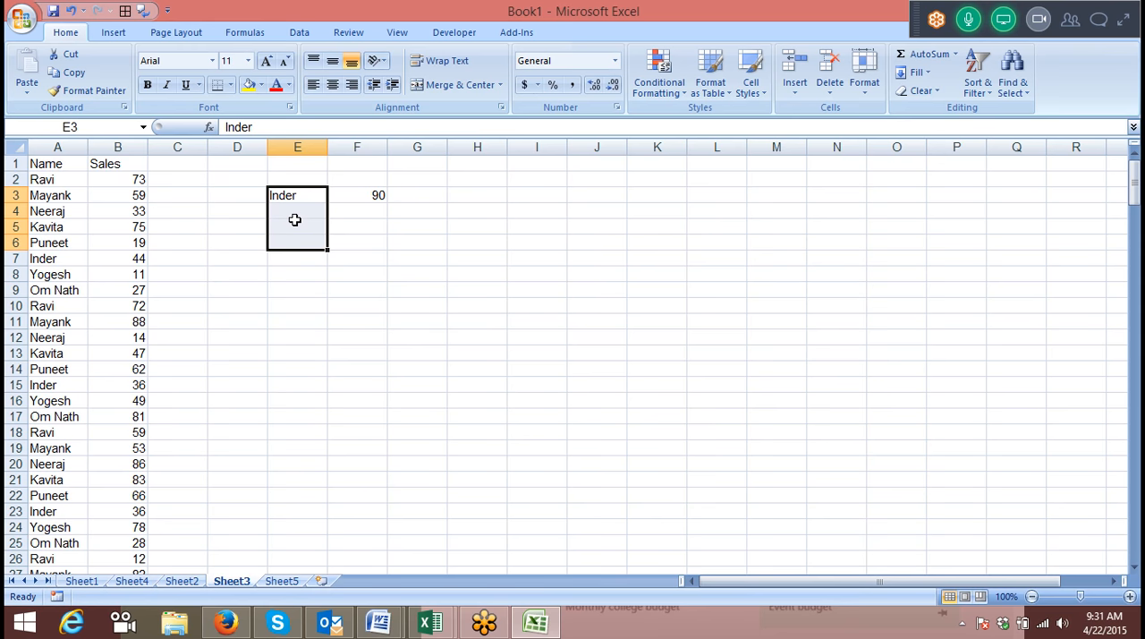
# Enter the header Sales in A1 of Sheet5.
pyautogui.click(294, 582)
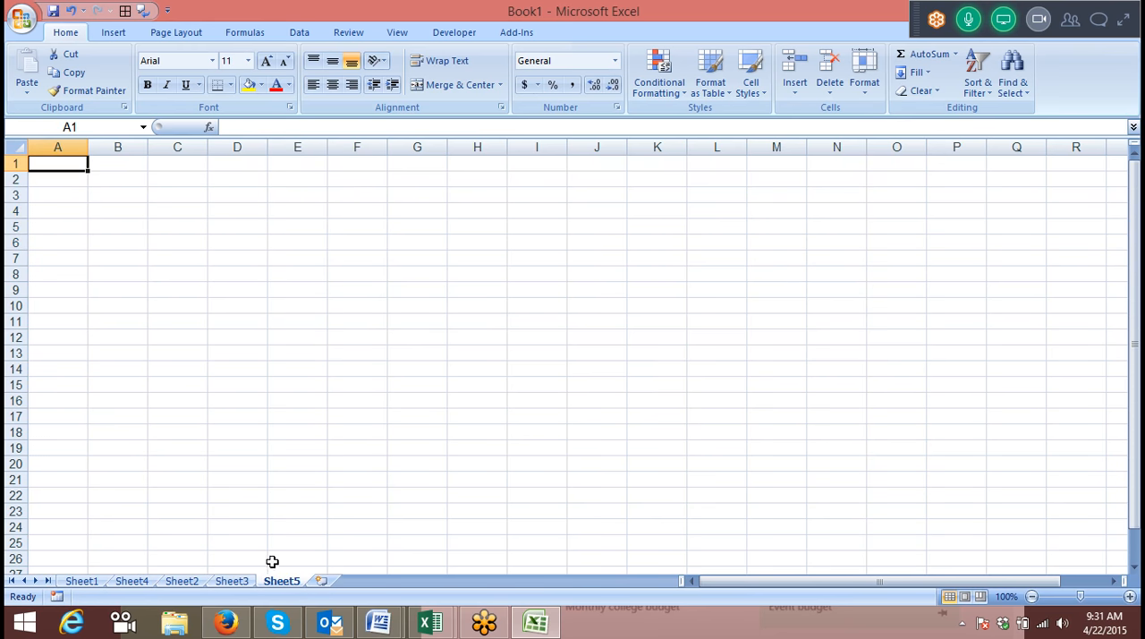
pyautogui.write('SAle')
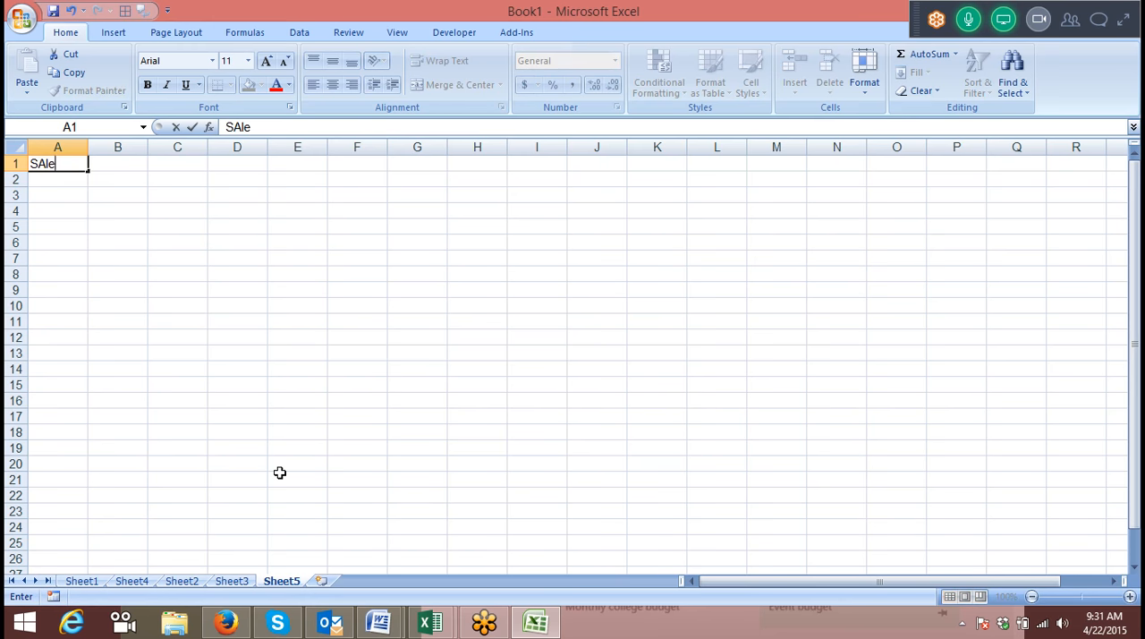
pyautogui.write('s')
pyautogui.press('Return')
# Enter a RANDBETWEEN formula in A2 that generates a random number from 10 to 90.
pyautogui.write('=ra')
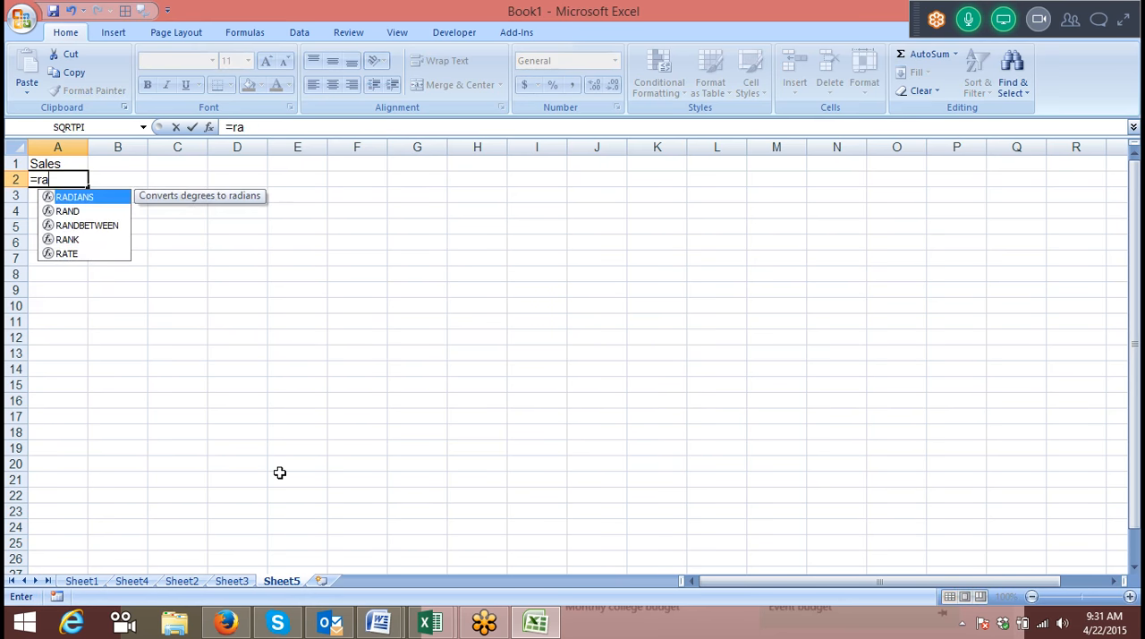
pyautogui.press('Down')
pyautogui.press('Down')
pyautogui.press('Tab')
pyautogui.write('10,90')
pyautogui.press('Return')
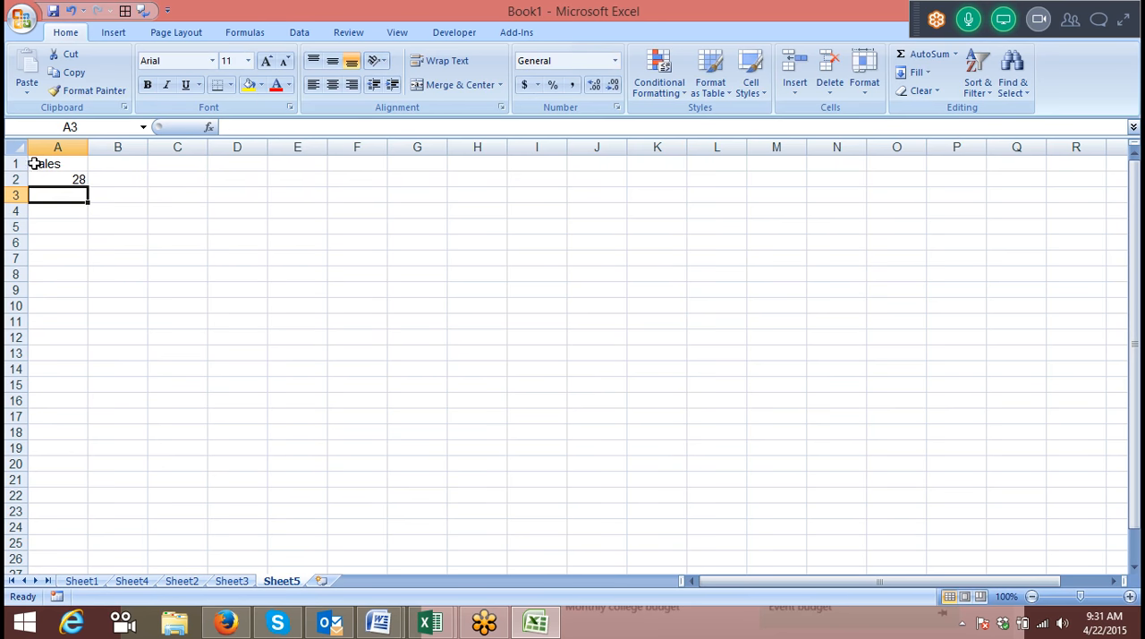
# Fill the random-number formula from A2 down to A49 and replace the formulas with their fixed values.
pyautogui.click(72, 180)
pyautogui.moveTo(88, 187); pyautogui.dragTo(61, 624)
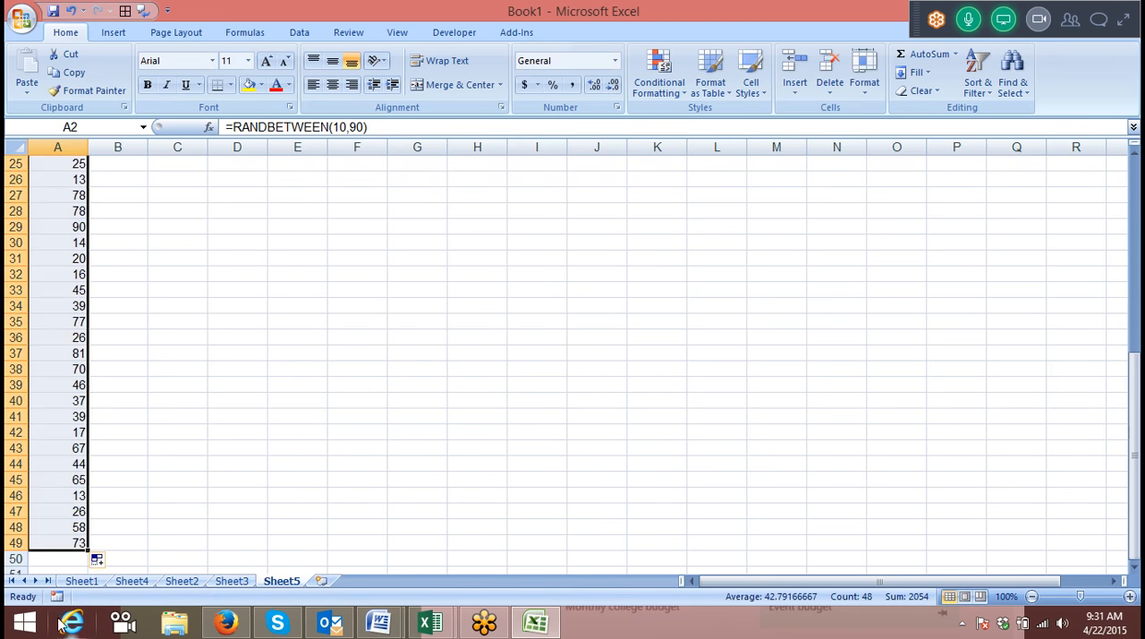
pyautogui.hotkey('ctrl', 'c')
pyautogui.click(27, 93)
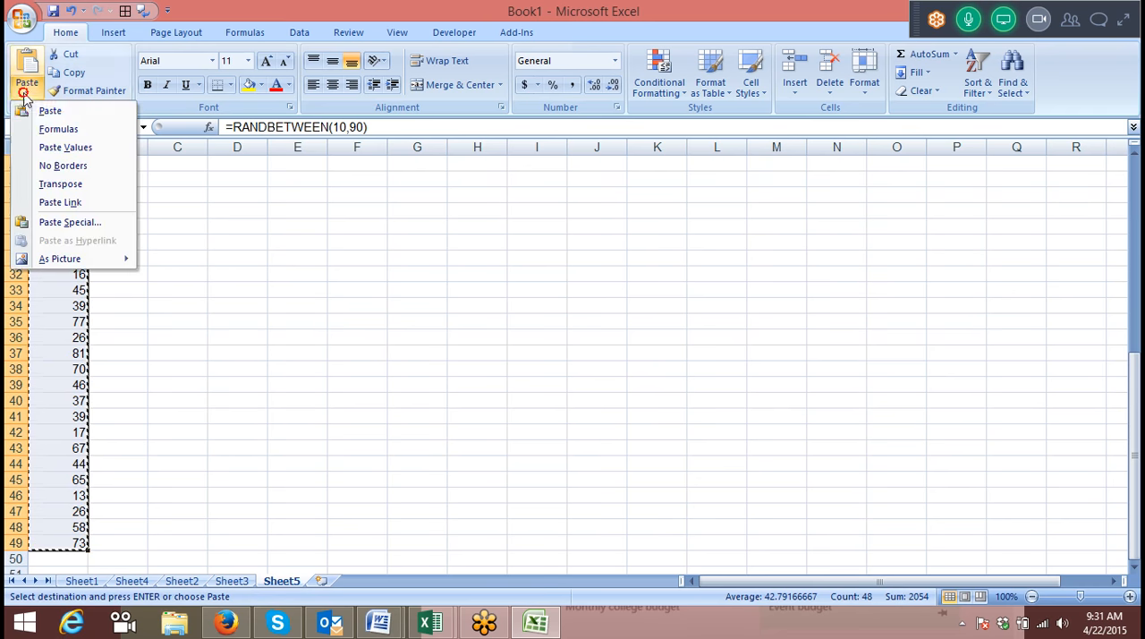
pyautogui.click(68, 148)
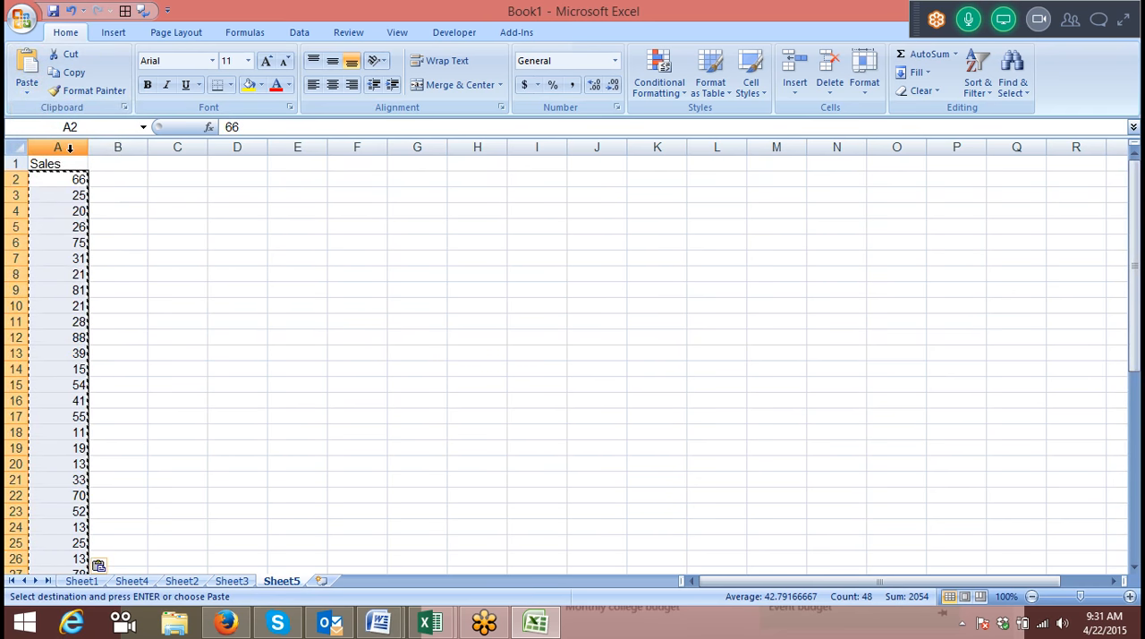
pyautogui.press('Escape')
pyautogui.click(119, 180)
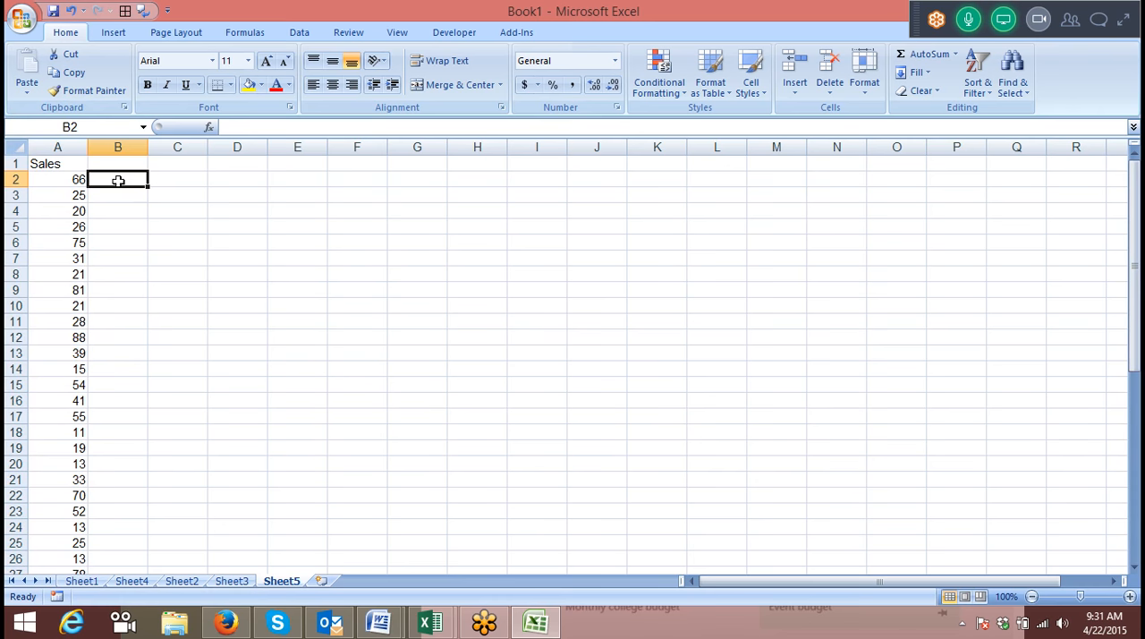
pyautogui.press('Down')
pyautogui.press('Down')
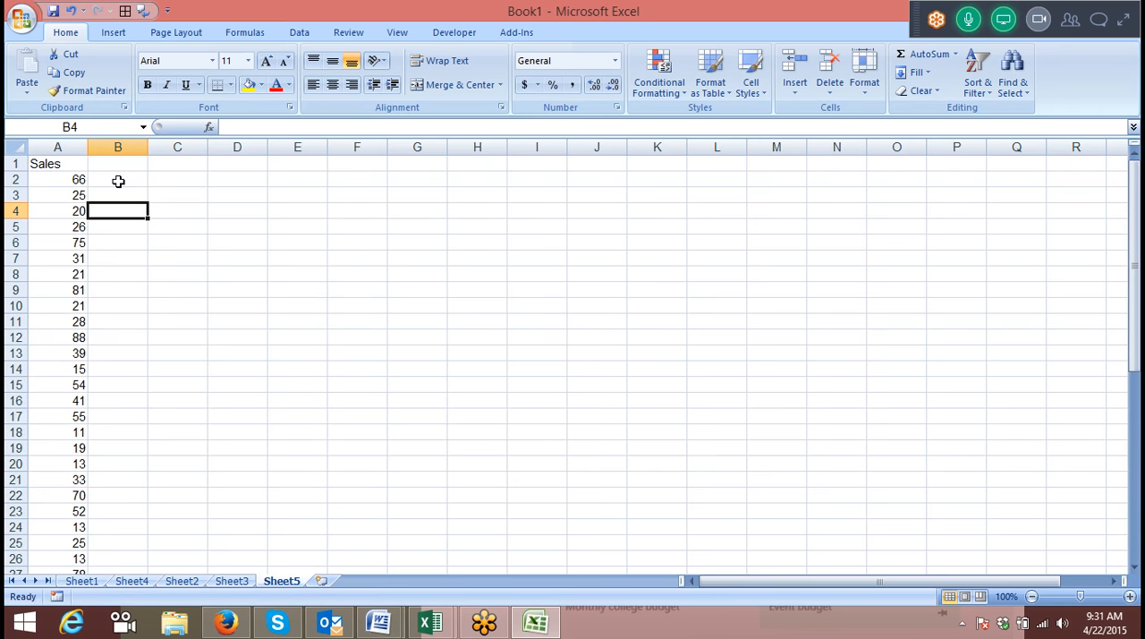
pyautogui.press('Up')
pyautogui.press('Up')
pyautogui.press('Up')
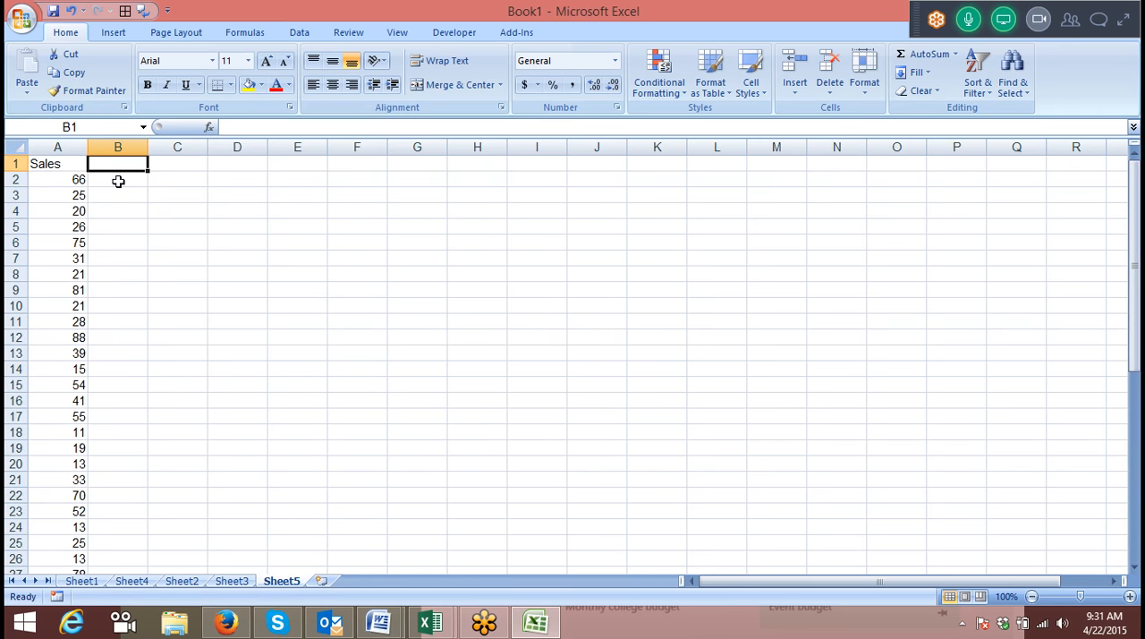
pyautogui.press('Down')
pyautogui.press('Down')
pyautogui.press('Right')
pyautogui.press('Left')
pyautogui.press('Left')
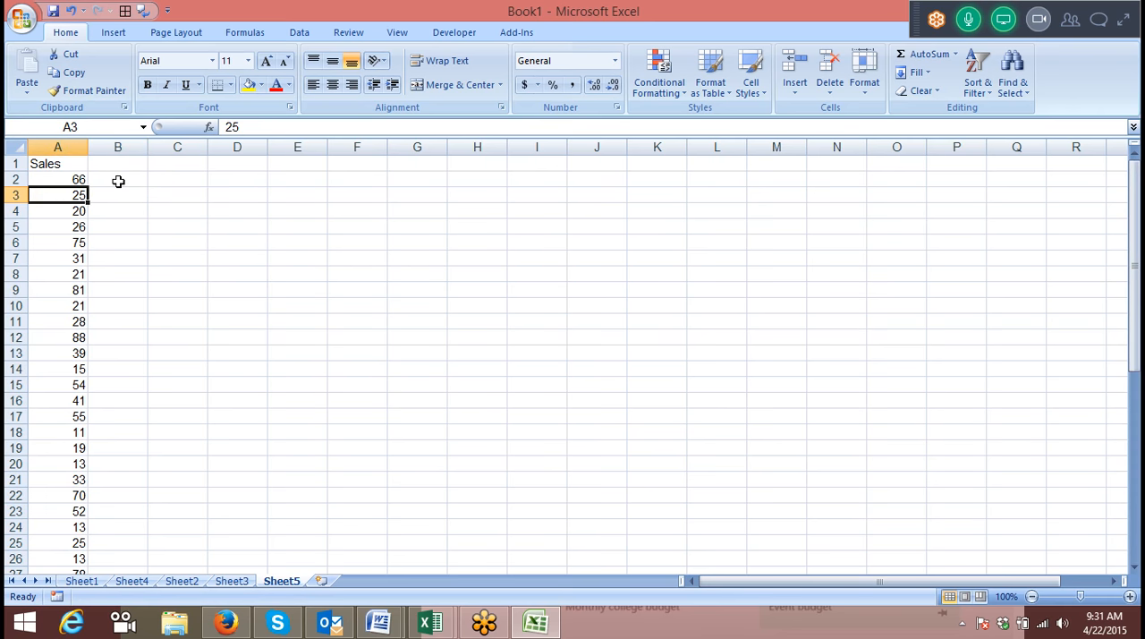
pyautogui.press('Up')
pyautogui.press('Up')
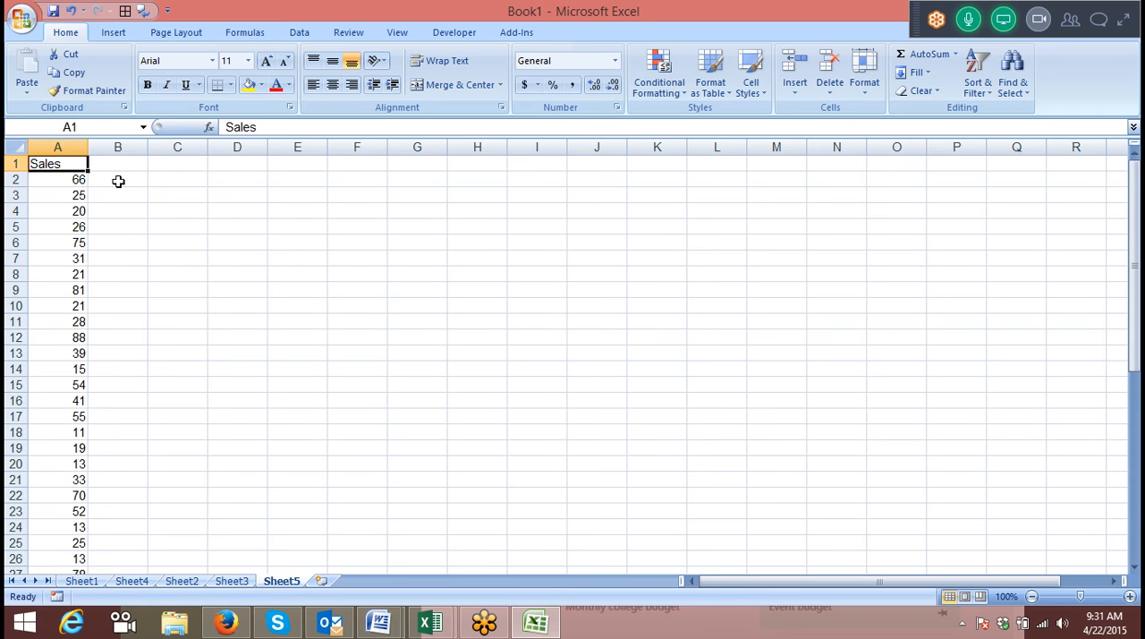
pyautogui.hotkey('ctrl', 'Down')
pyautogui.press('Up')
pyautogui.hotkey('ctrl', 'Up')
pyautogui.press('Down')
pyautogui.press('Right')
pyautogui.press('Right')
pyautogui.press('Right')
pyautogui.press('Right')
pyautogui.press('Right')
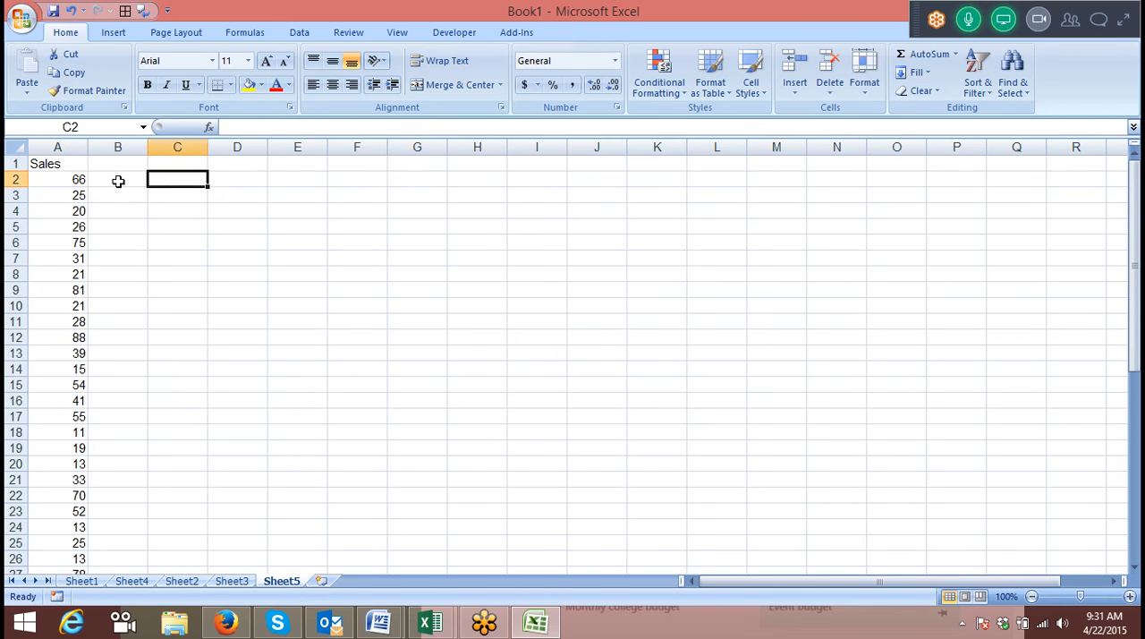
# Enter 25 in E5 as the lookup value.
pyautogui.press('Down')
pyautogui.press('Down')
pyautogui.press('Down')
pyautogui.press('Left')
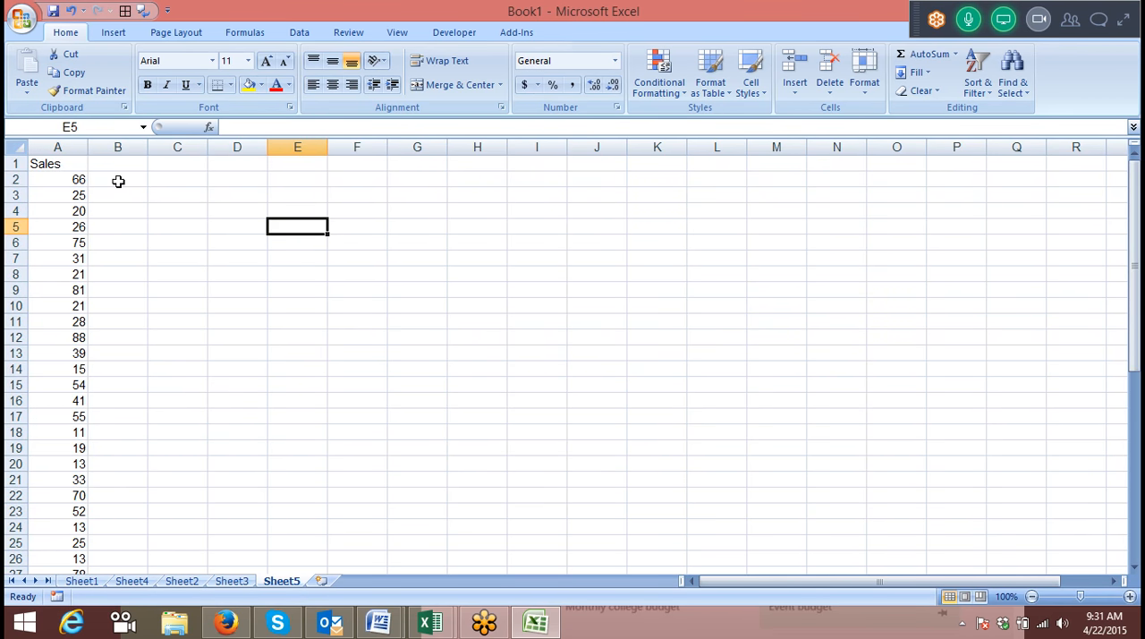
pyautogui.write('25')
pyautogui.press('Right')
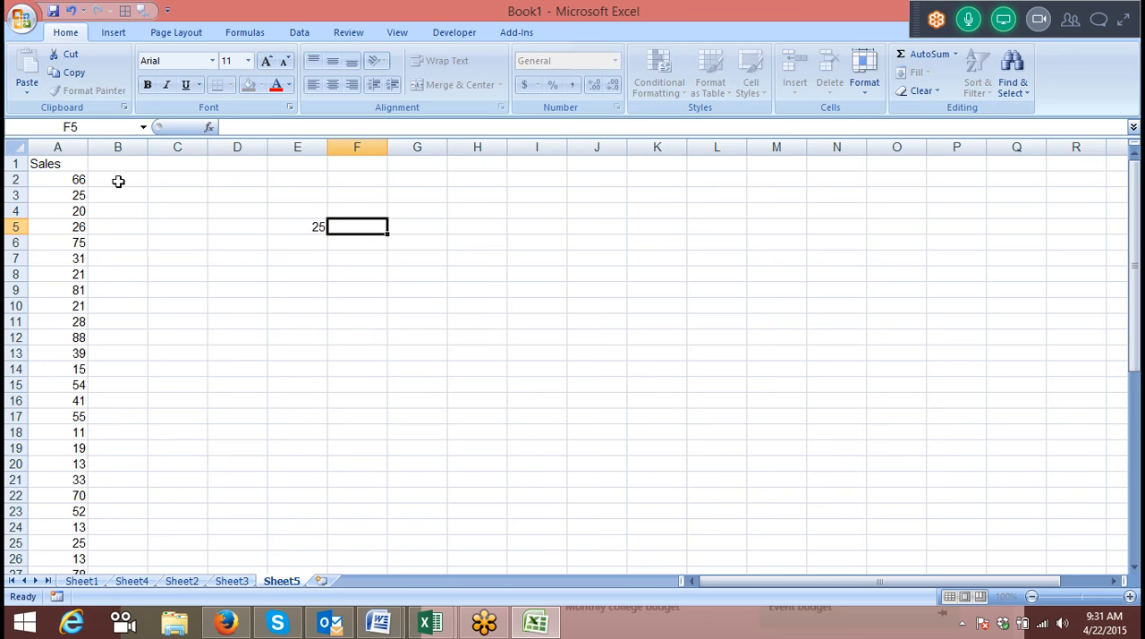
# Enter =VLOOKUP(A:A,1,0) in F5 and compare the lookup value in E5 with the sales value in A3.
pyautogui.write('=vl')
pyautogui.press('Tab')
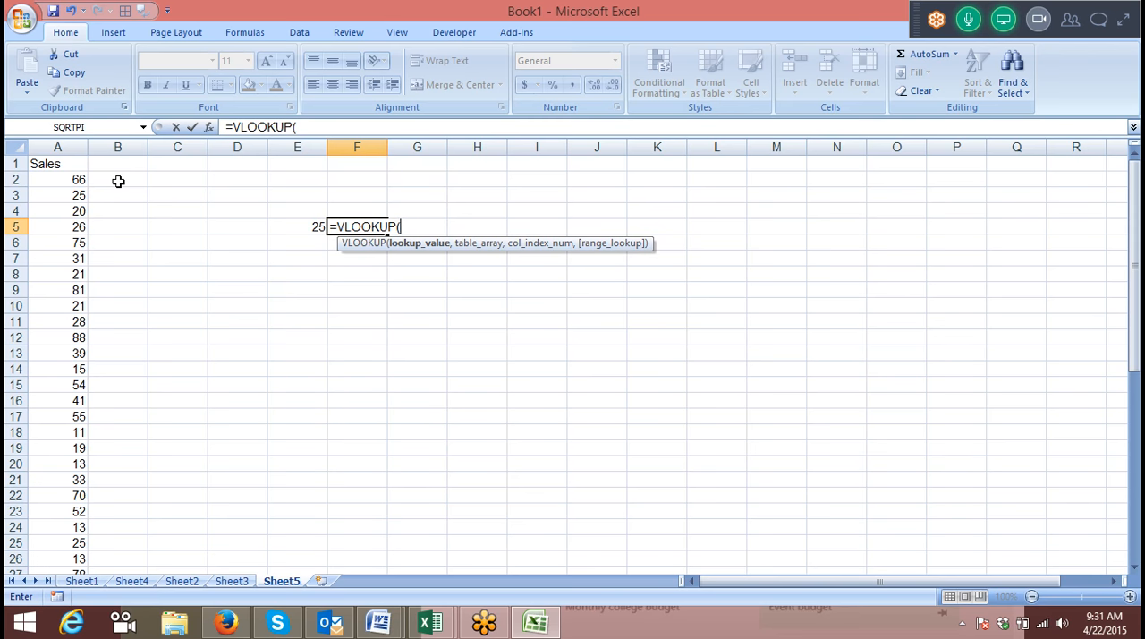
pyautogui.press('Left')
pyautogui.press('Left')
pyautogui.press('Left')
pyautogui.press('Left')
pyautogui.press('Left')
pyautogui.hotkey('ctrl', 'space')
pyautogui.write(',1,0')
pyautogui.press('Return')
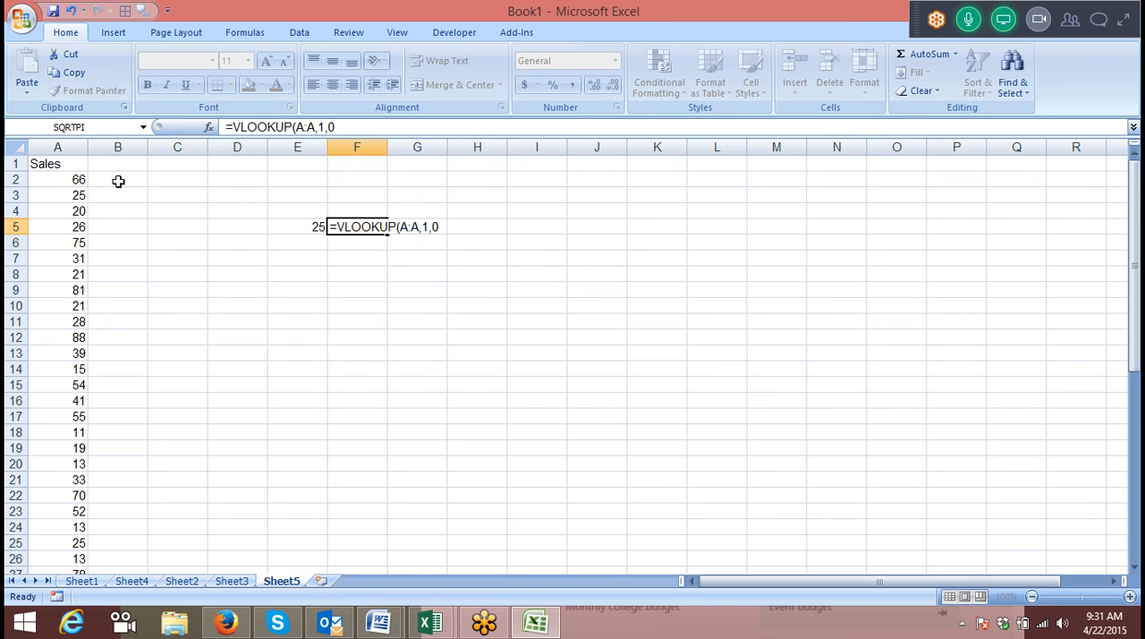
pyautogui.press('Up')
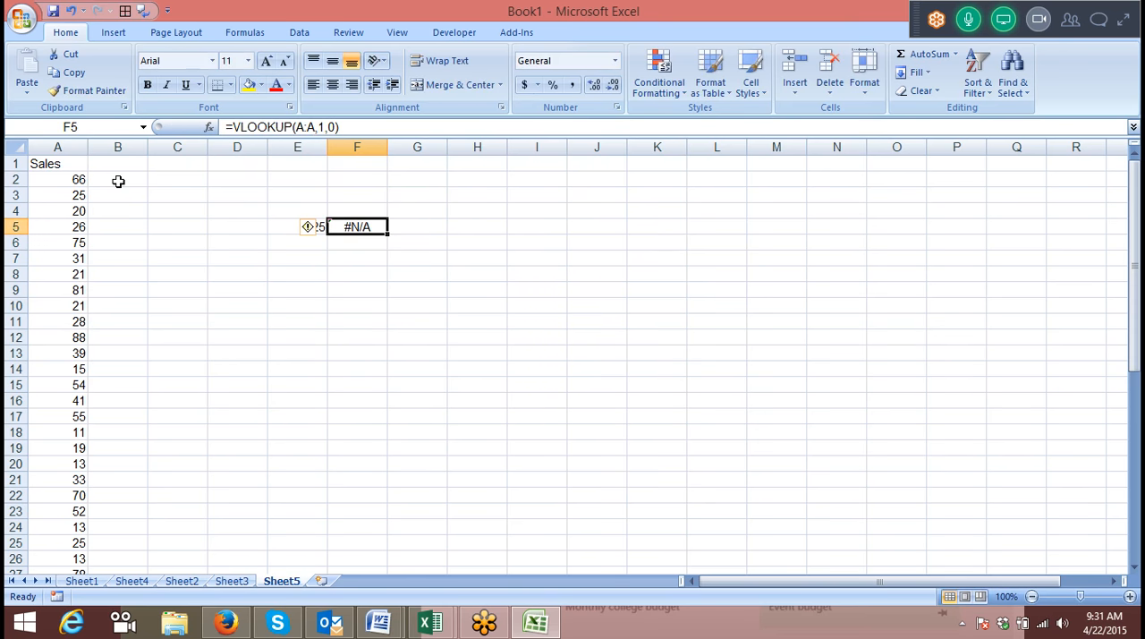
pyautogui.press('Left')
pyautogui.press('Right')
pyautogui.click(78, 197)
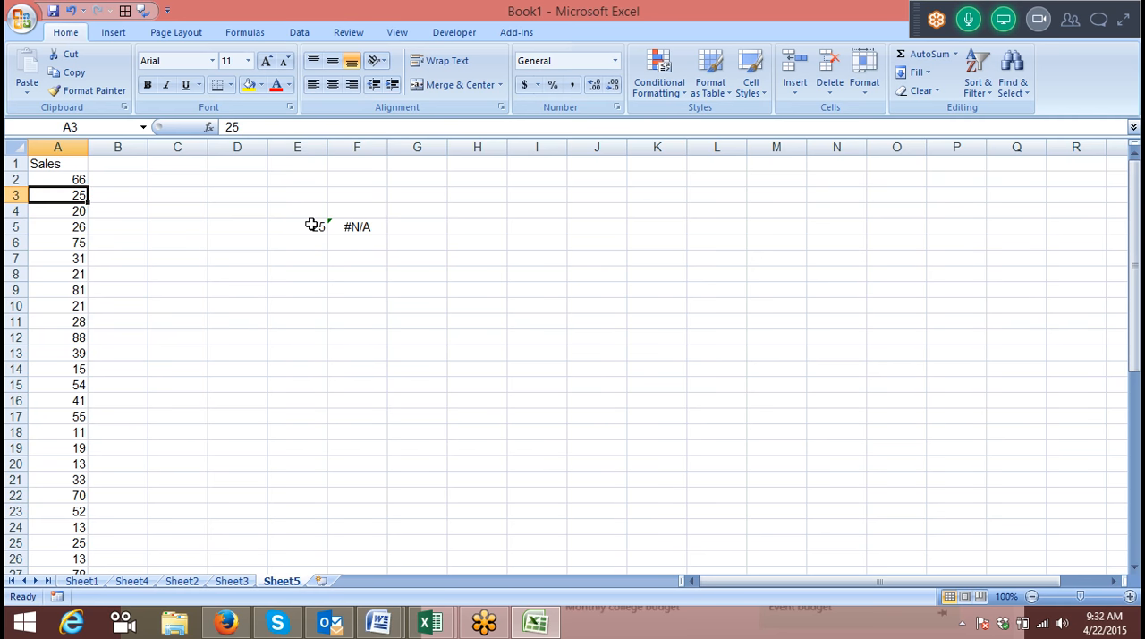
# Rewrite the arguments of the formula in F5 so that it reads =VLOOKUP(E5,A:A,1,).
pyautogui.doubleClick(343, 226)
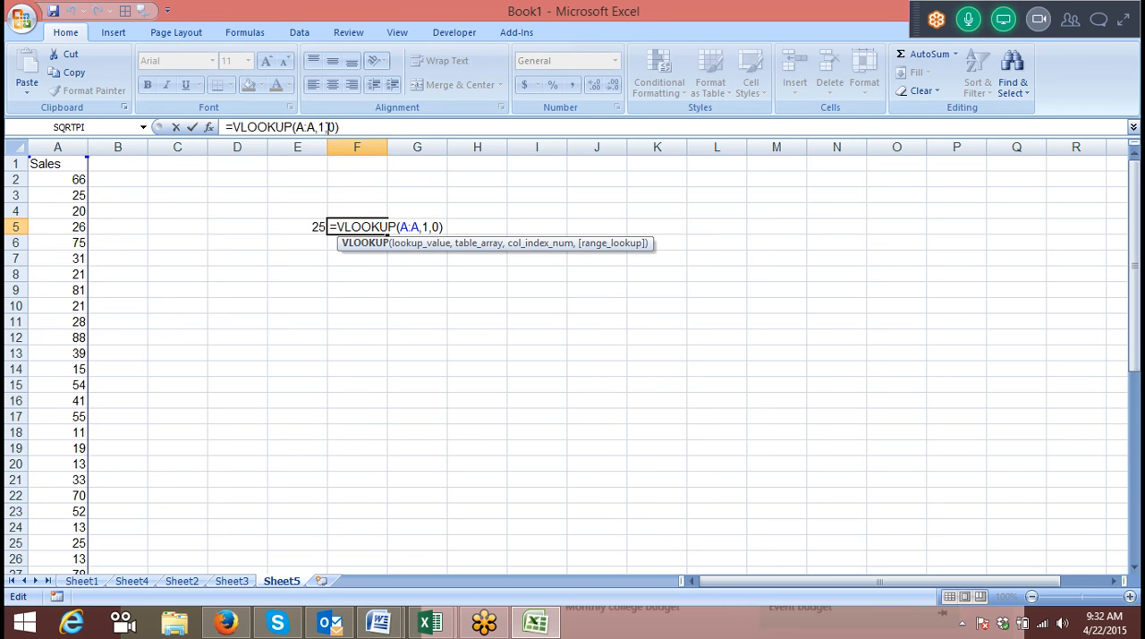
pyautogui.click(355, 128)
pyautogui.click(356, 128)
pyautogui.press('BackSpace')
pyautogui.press('BackSpace')
pyautogui.press('BackSpace')
pyautogui.press('BackSpace')
pyautogui.press('BackSpace')
pyautogui.press('BackSpace')
pyautogui.press('BackSpace')
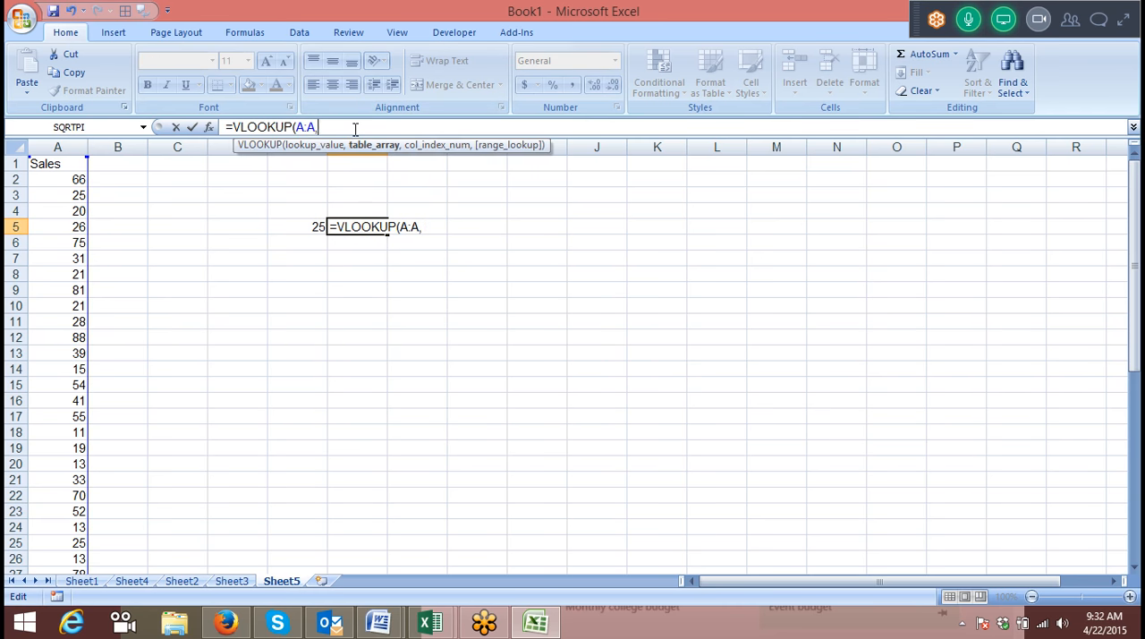
pyautogui.press('BackSpace')
pyautogui.click(312, 227)
pyautogui.write(',')
pyautogui.moveTo(46, 147); pyautogui.dragTo(77, 148)
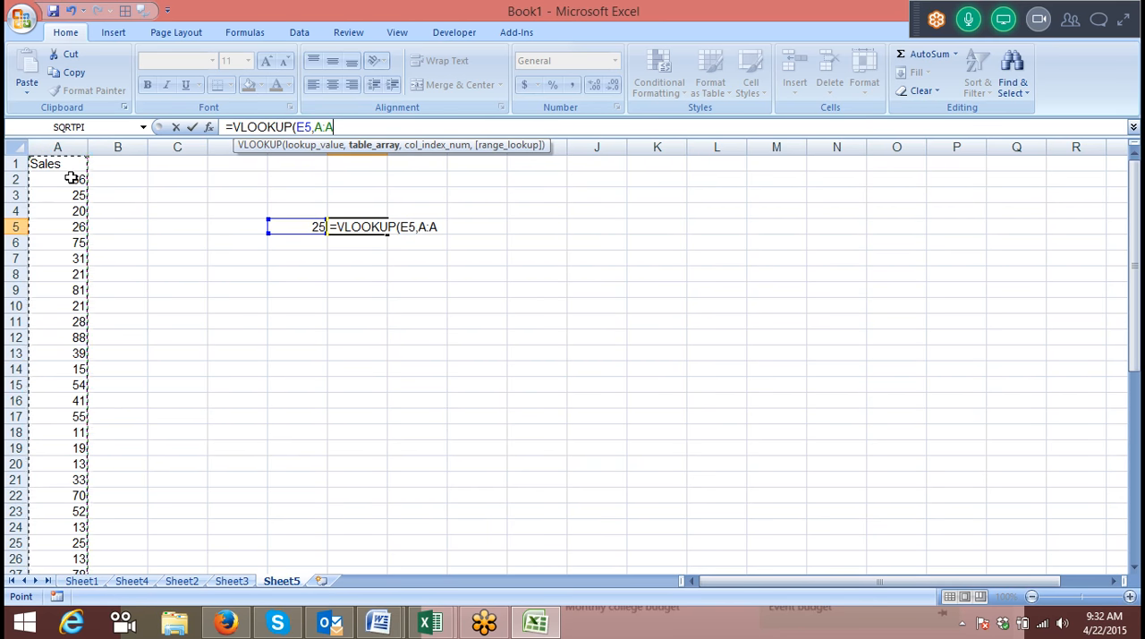
pyautogui.write(',')
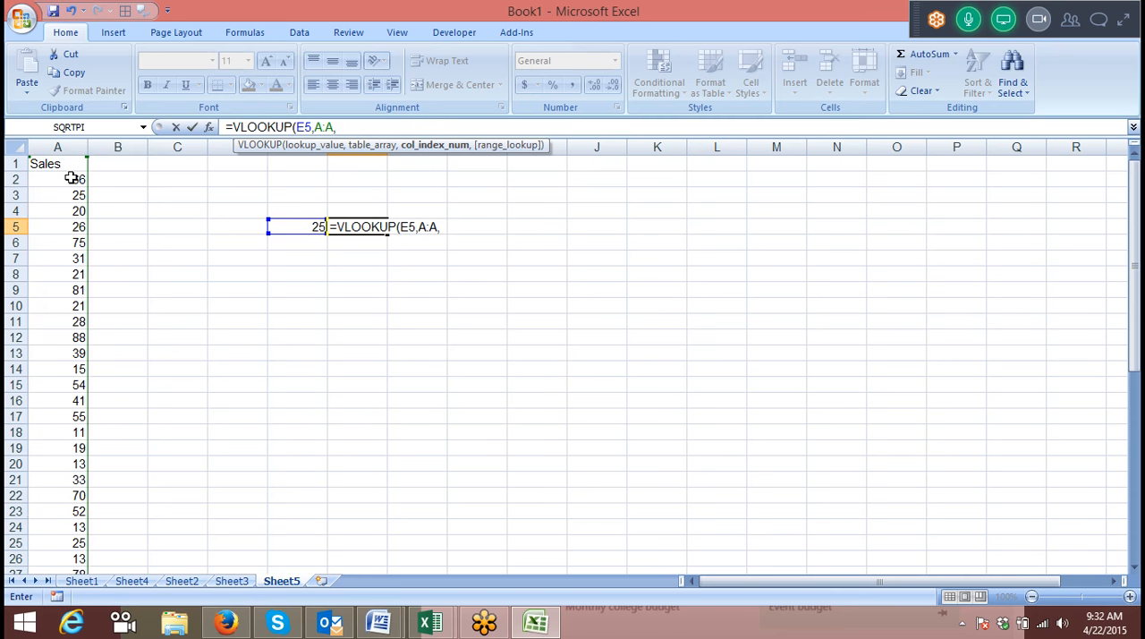
pyautogui.write('1,)')
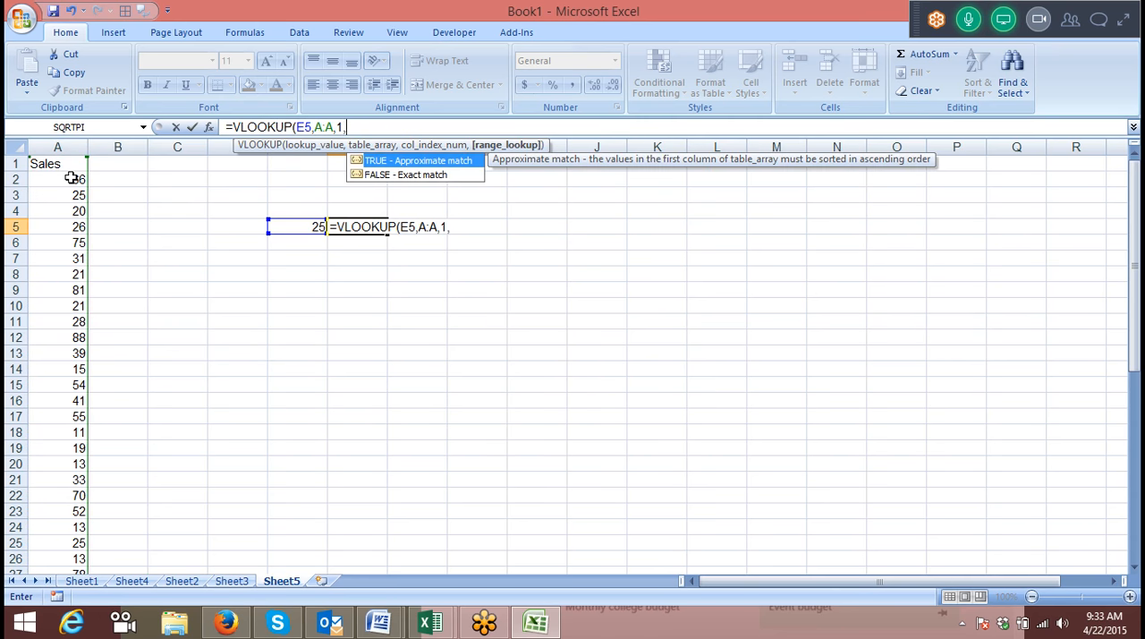
pyautogui.press('Return')
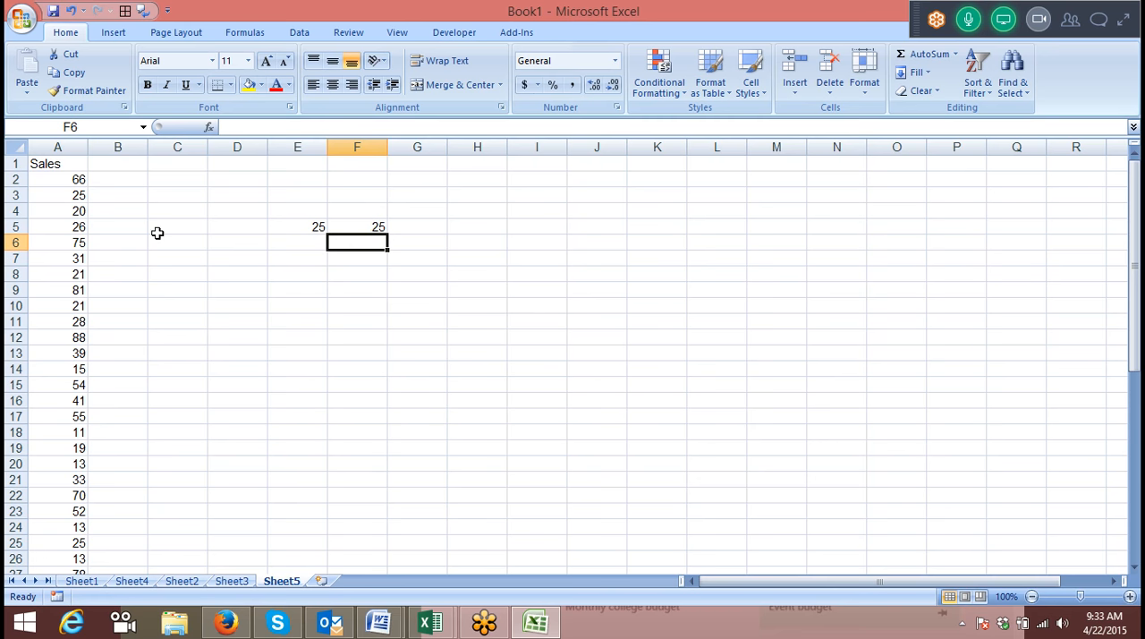
# Test the lookup by setting the value in E5 to 26 and then to 27.
pyautogui.click(305, 228)
pyautogui.write('26')
pyautogui.press('Return')
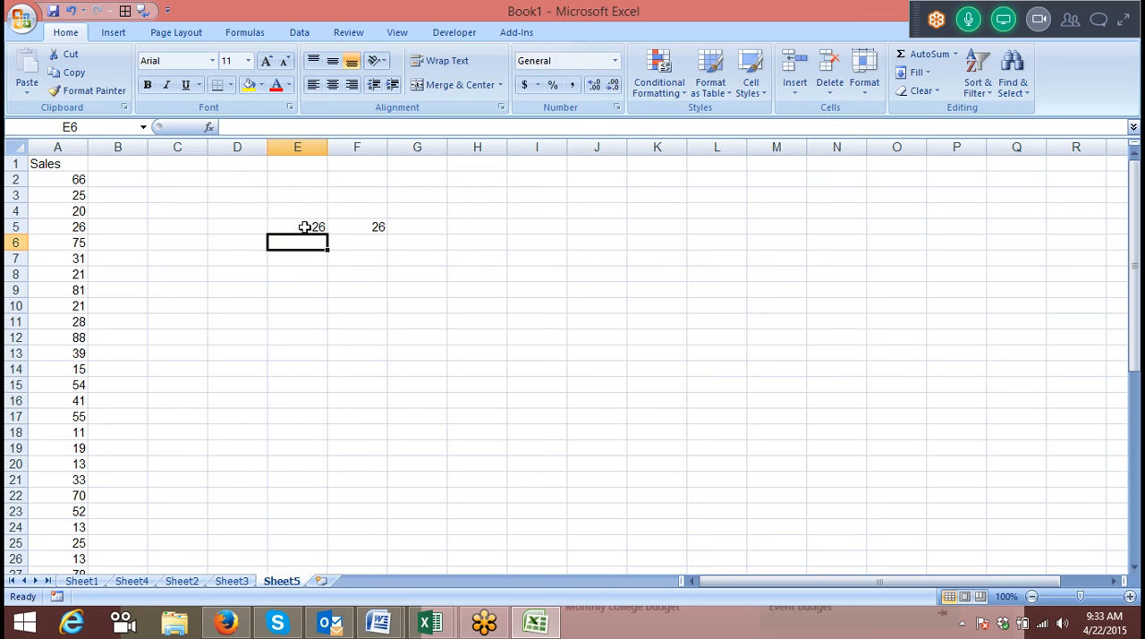
pyautogui.click(305, 227)
pyautogui.write('27')
pyautogui.press('Return')
pyautogui.click(305, 227)
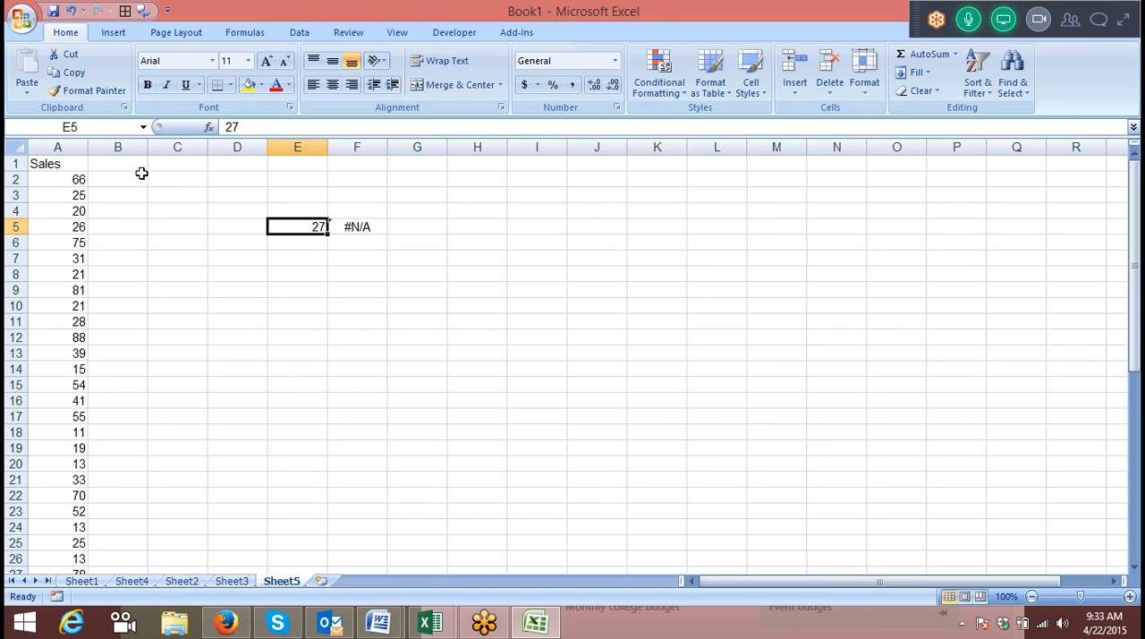
# Enter =27-A2 in B2 and fill the formula down alongside the whole sales list.
pyautogui.click(107, 181)
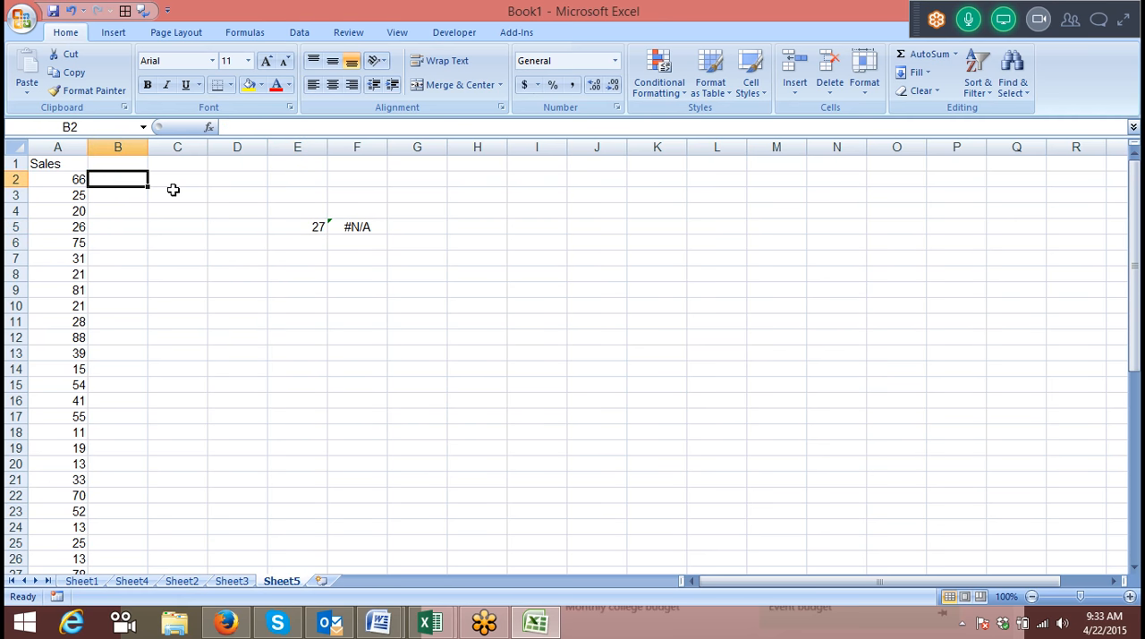
pyautogui.write('=27-')
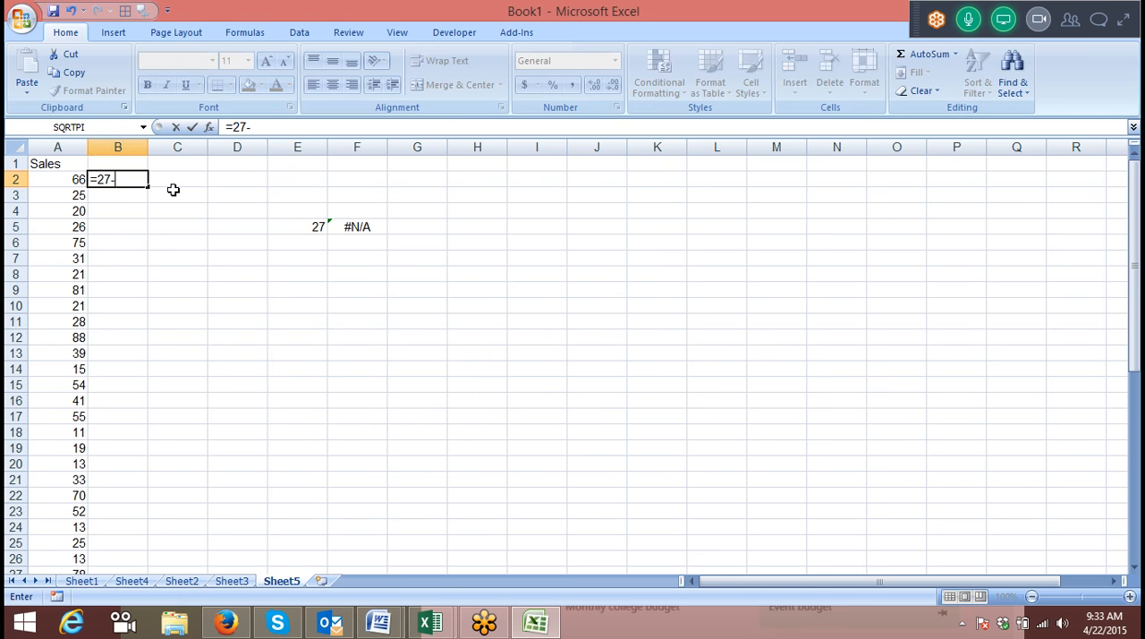
pyautogui.press('Down')
pyautogui.press('Left')
pyautogui.press('Up')
pyautogui.press('Return')
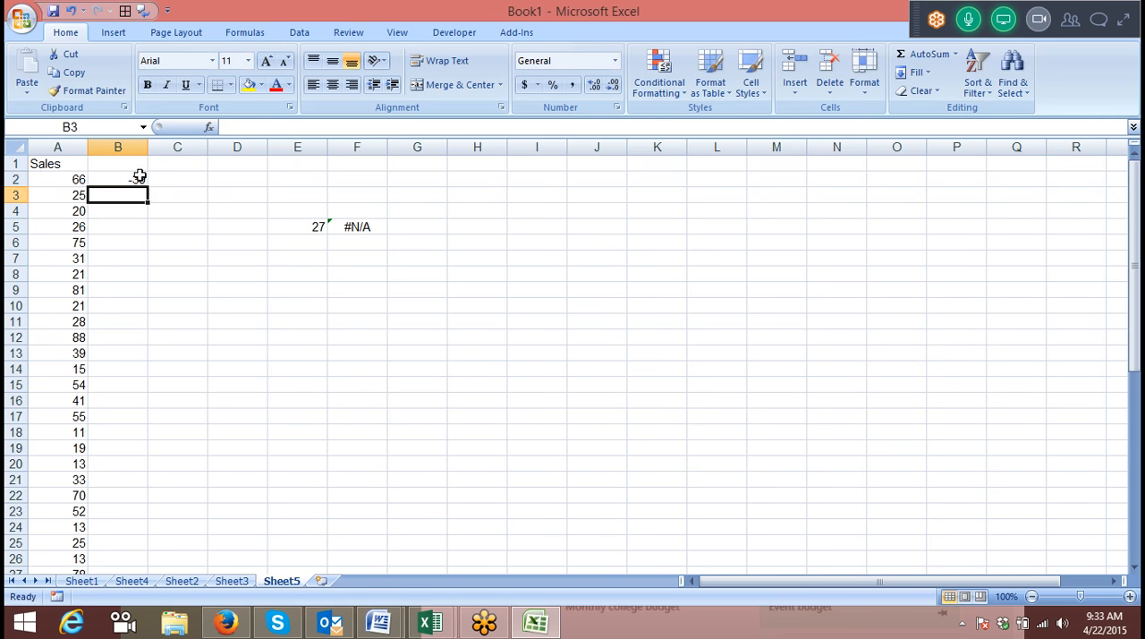
pyautogui.click(138, 176)
pyautogui.doubleClick(144, 187)
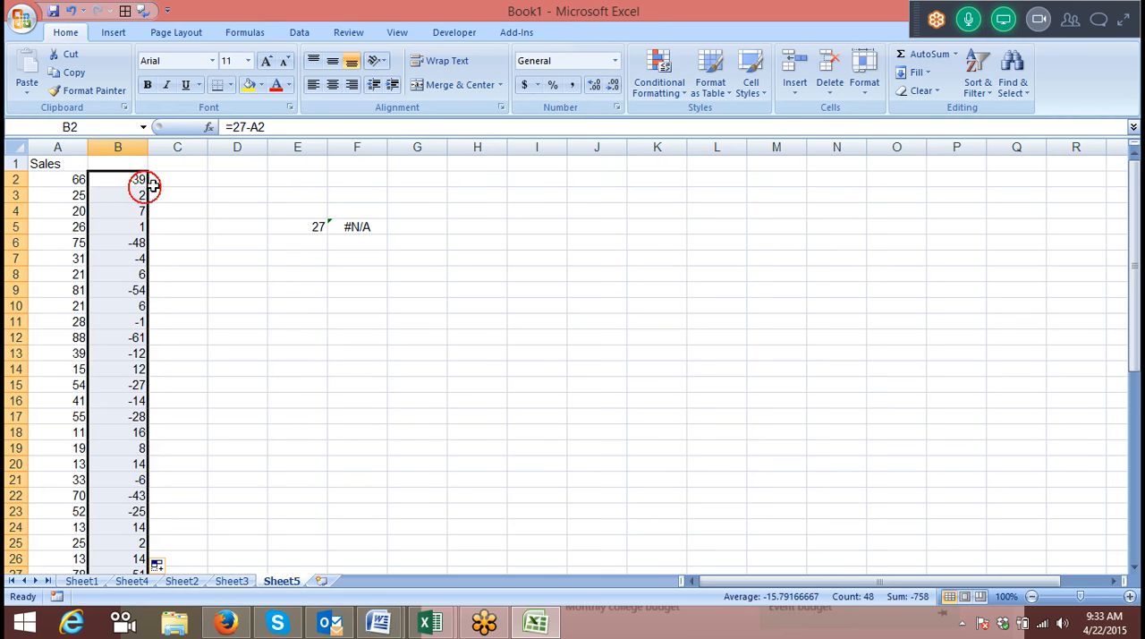
# Enter =ABS(B2) in C2 and fill it down to get the absolute difference for every sales row.
pyautogui.click(161, 176)
pyautogui.write('=abs')
pyautogui.press('Tab')
pyautogui.press('Left')
pyautogui.write(':')
pyautogui.press('BackSpace')
pyautogui.press('BackSpace')
pyautogui.press('BackSpace')
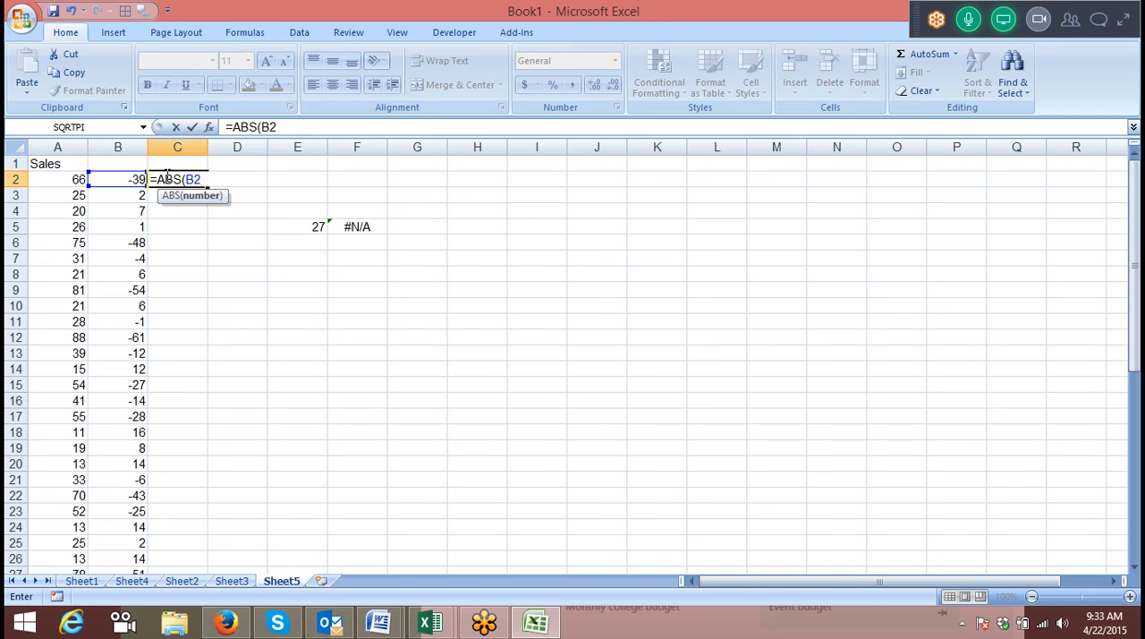
pyautogui.press('Return')
pyautogui.click(195, 181)
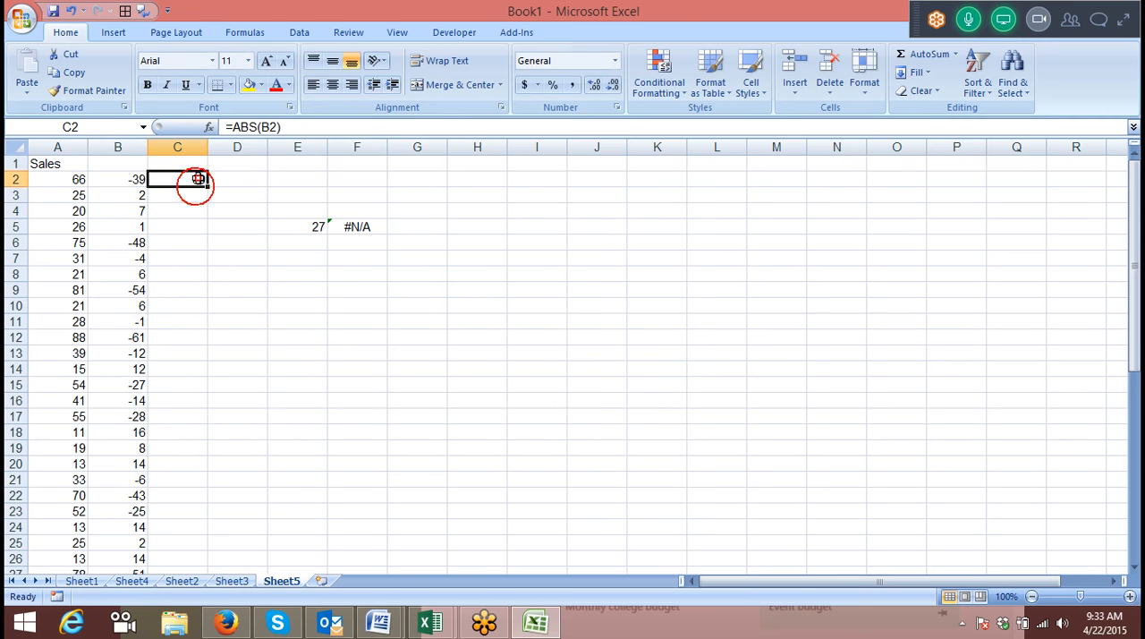
pyautogui.doubleClick(206, 186)
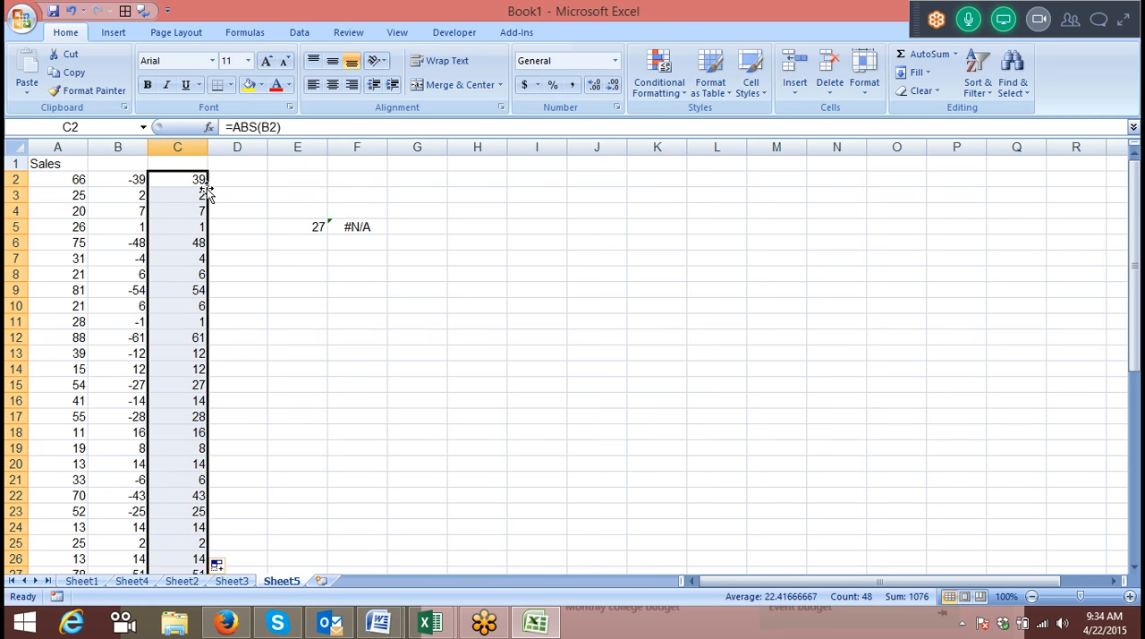
# Enter =MIN(C2) in D2.
pyautogui.click(230, 183)
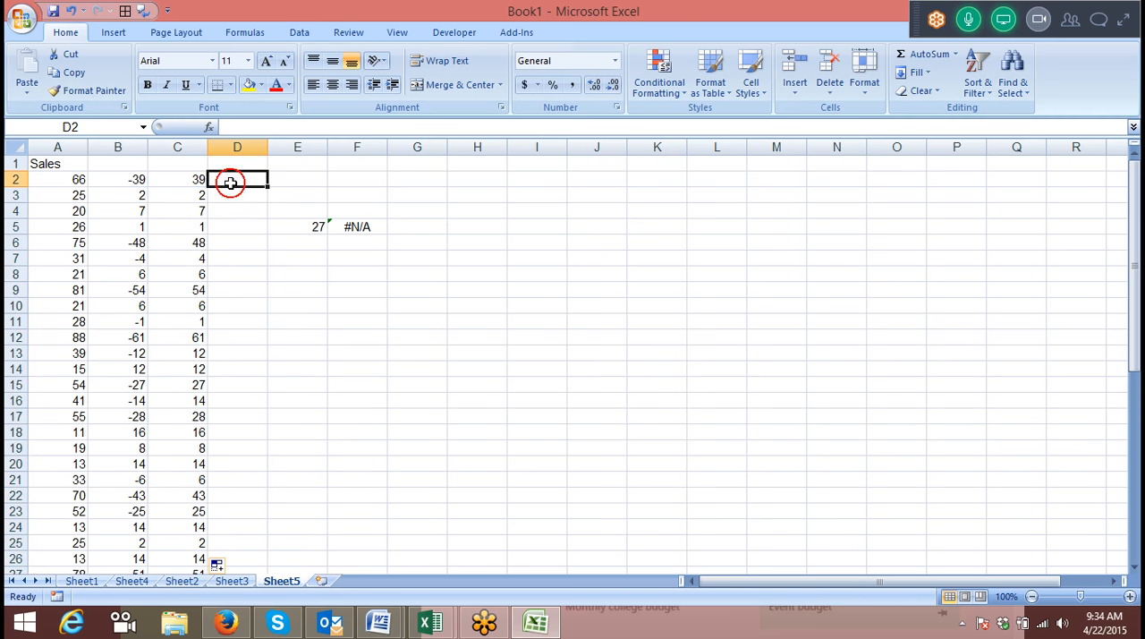
pyautogui.write('=min')
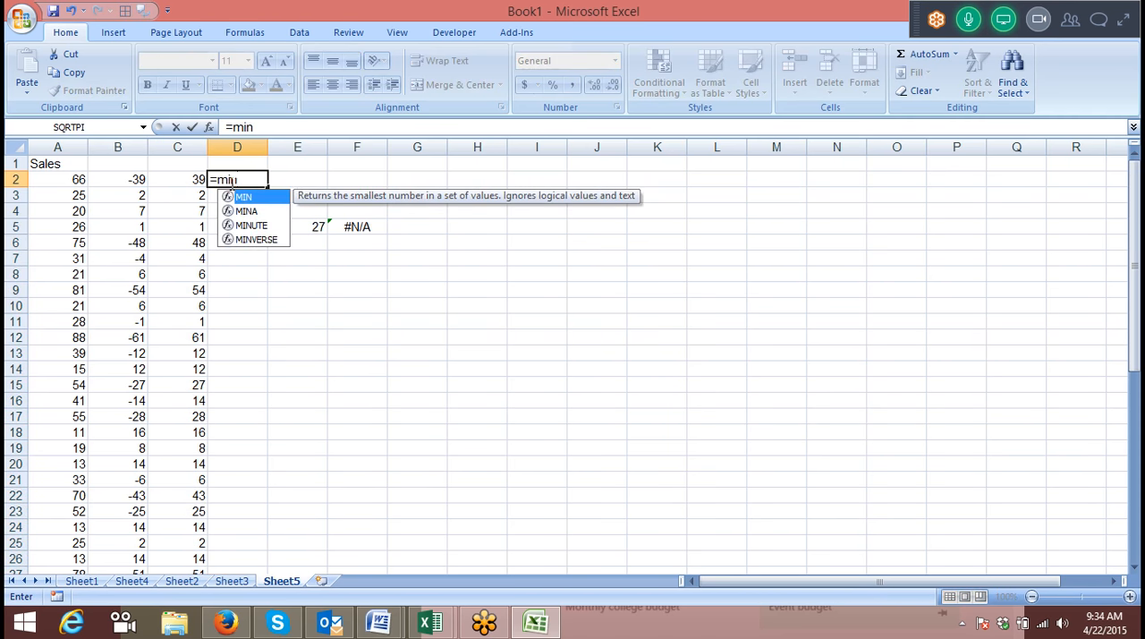
pyautogui.press('Tab')
pyautogui.press('Left')
pyautogui.write(')')
pyautogui.press('Return')
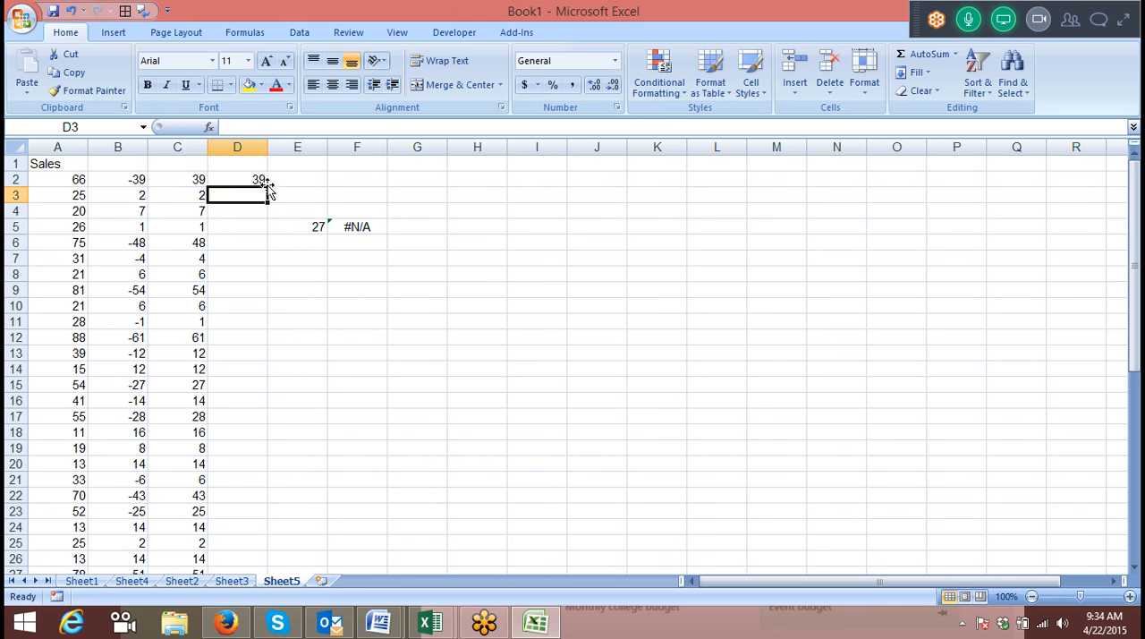
# Widen the range of the MIN formula in D2 to the whole column so it reads =MIN(C:C).
pyautogui.click(250, 180)
pyautogui.click(255, 128)
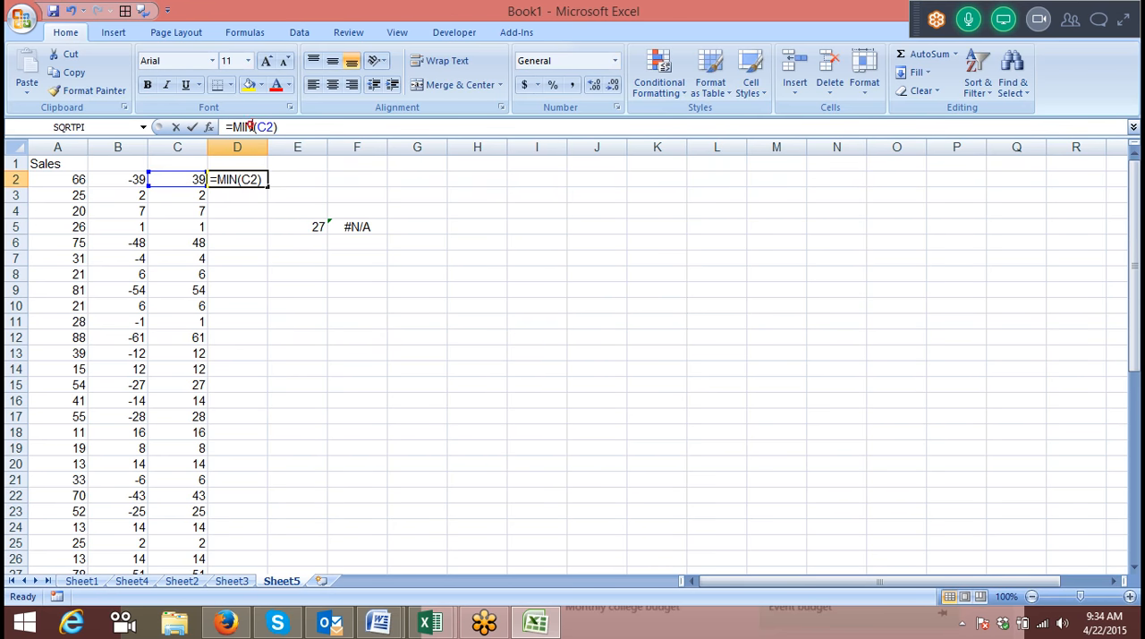
pyautogui.click(271, 126)
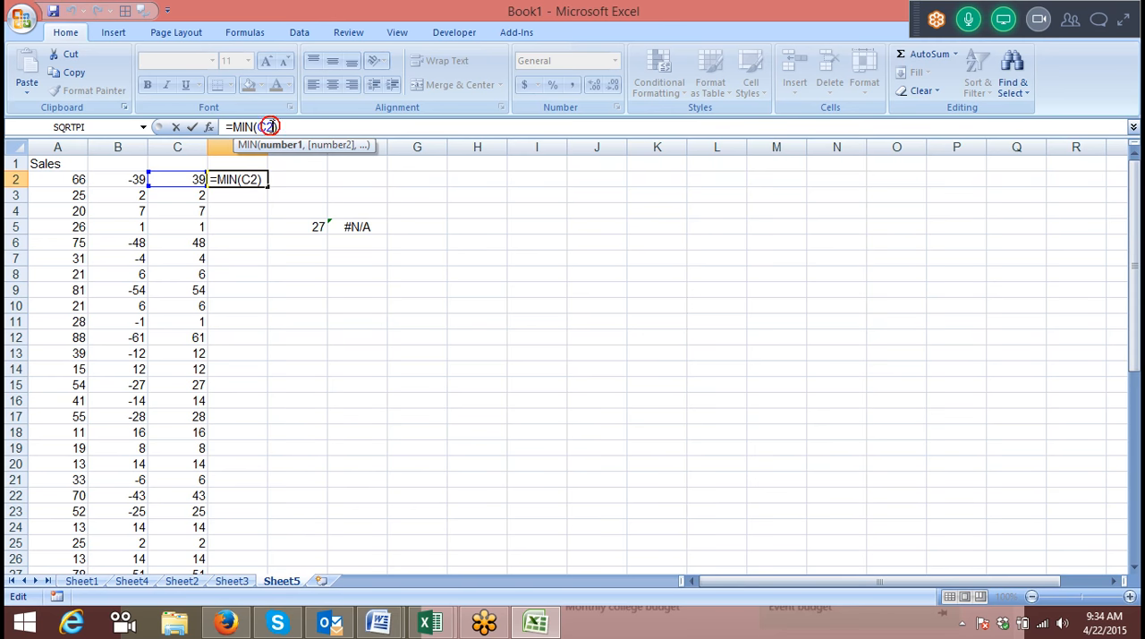
pyautogui.press('BackSpace')
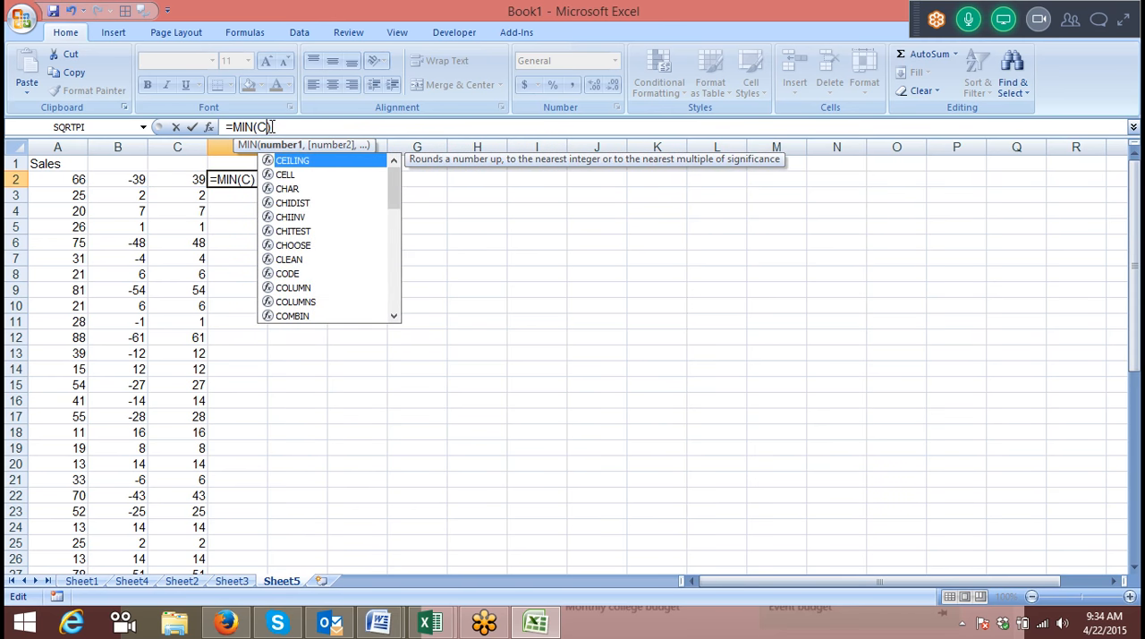
pyautogui.write(':c')
pyautogui.press('Return')
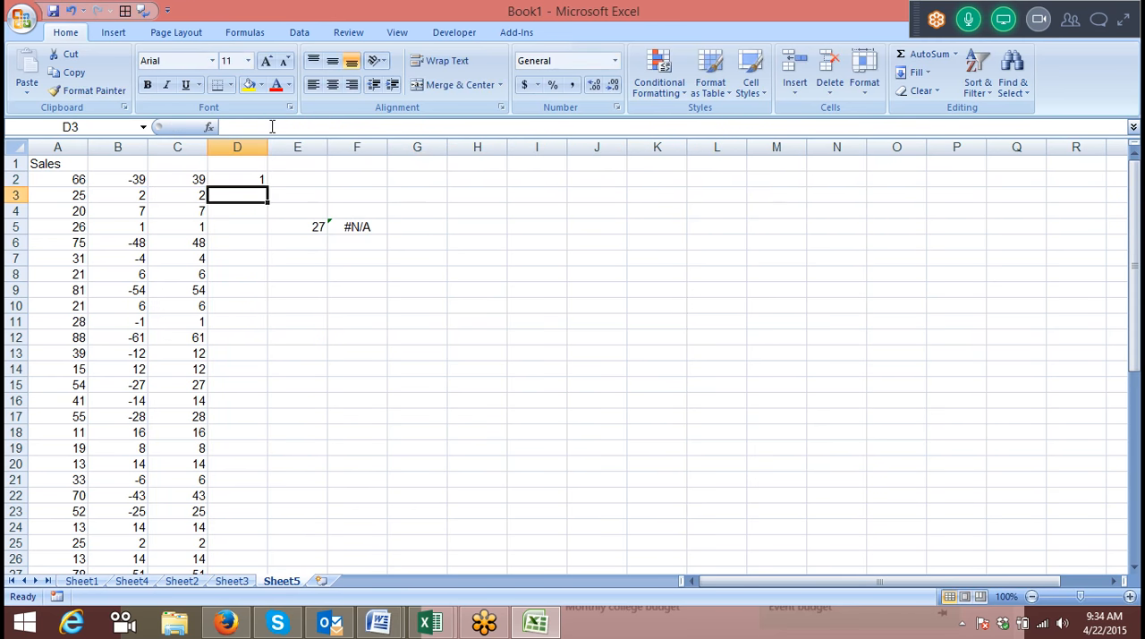
# Enter =MATCH(D2,C:C,0) in E2 to find the row position of the smallest difference.
pyautogui.click(294, 177)
pyautogui.write('=m')
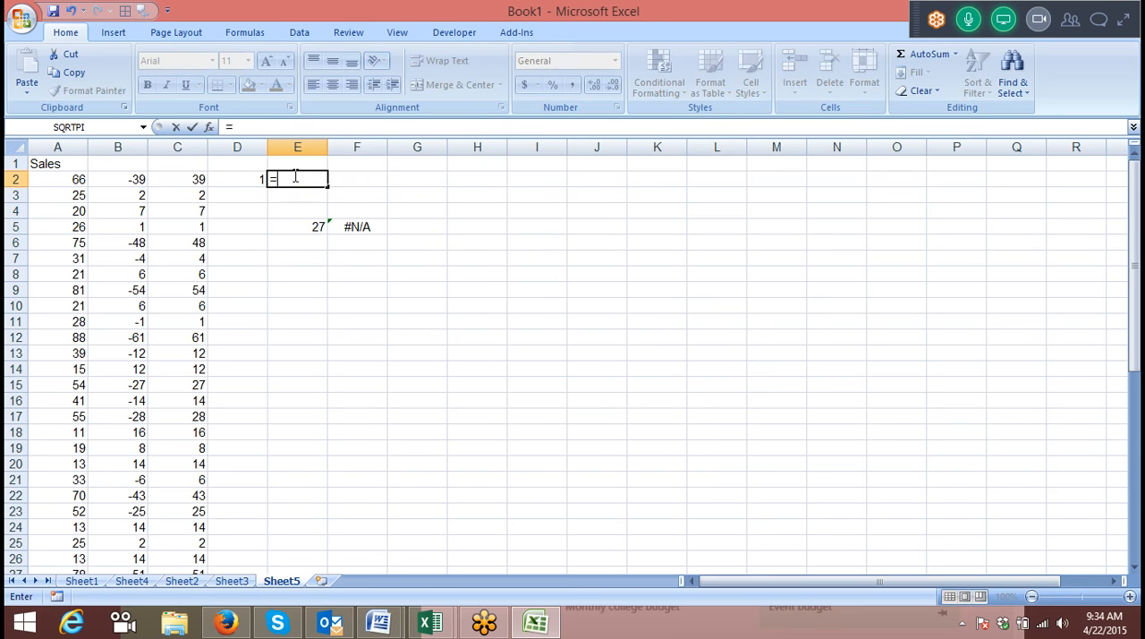
pyautogui.press('Tab')
pyautogui.press('Left')
pyautogui.write(',')
pyautogui.press('Down')
pyautogui.press('Down')
pyautogui.press('Down')
pyautogui.press('Down')
pyautogui.press('Left')
pyautogui.press('Left')
pyautogui.hotkey('ctrl', 'space')
pyautogui.write(',0')
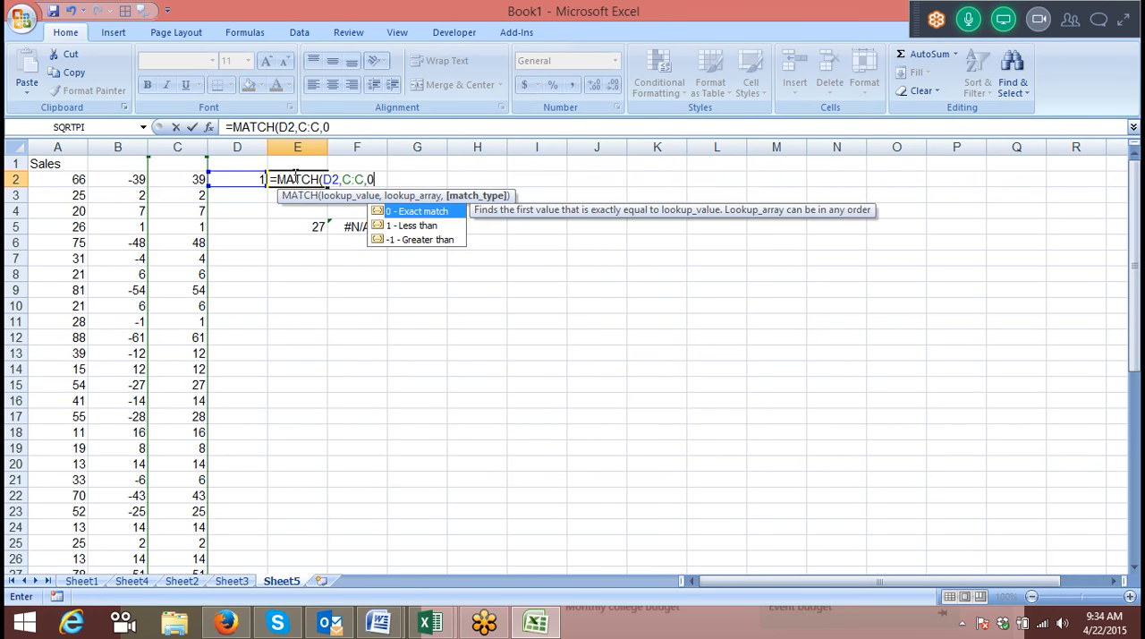
pyautogui.press('Return')
# Enter =INDEX(A:A,E2) in F2 to return the sales value closest to the lookup value.
pyautogui.press('Up')
pyautogui.press('Right')
pyautogui.write('=in')
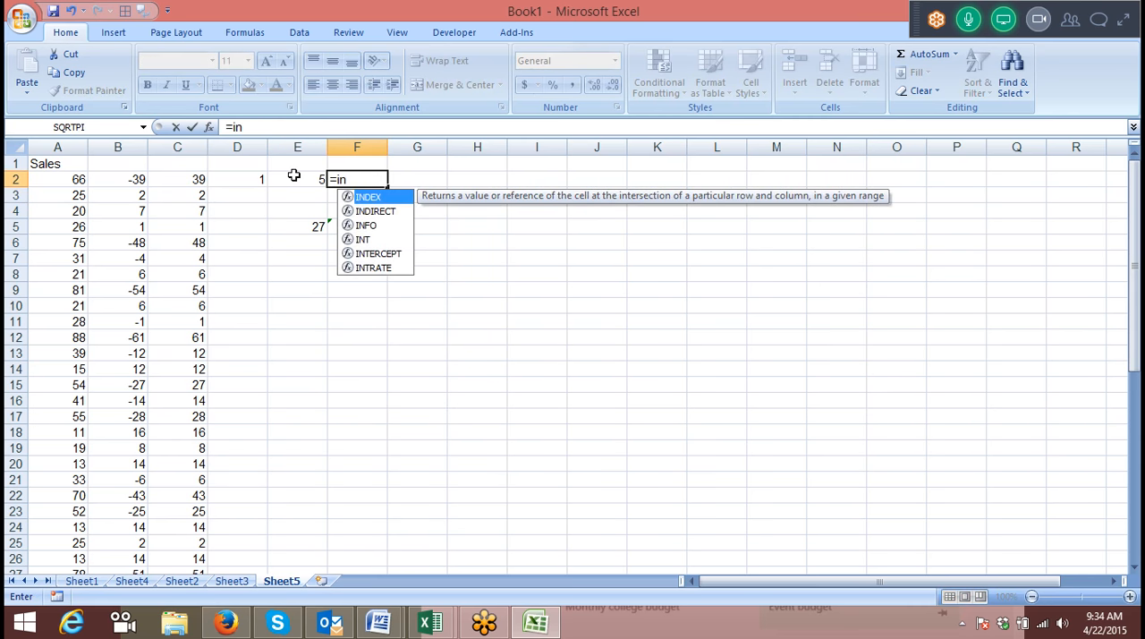
pyautogui.press('Tab')
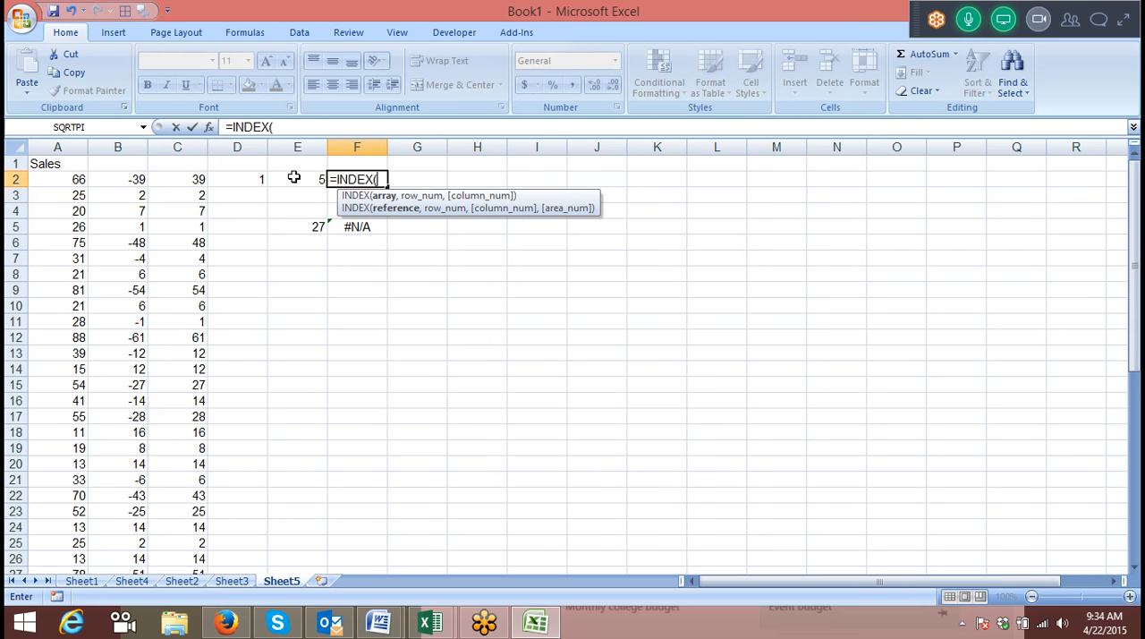
pyautogui.click(38, 148)
pyautogui.press('BackSpace')
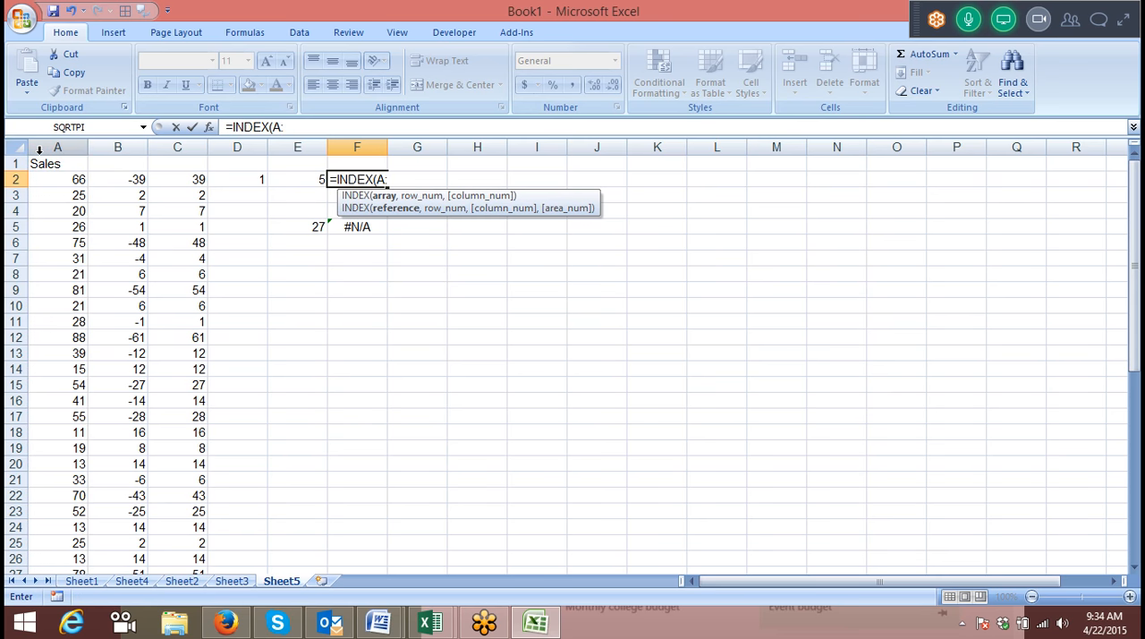
pyautogui.write('a')
pyautogui.press('Tab')
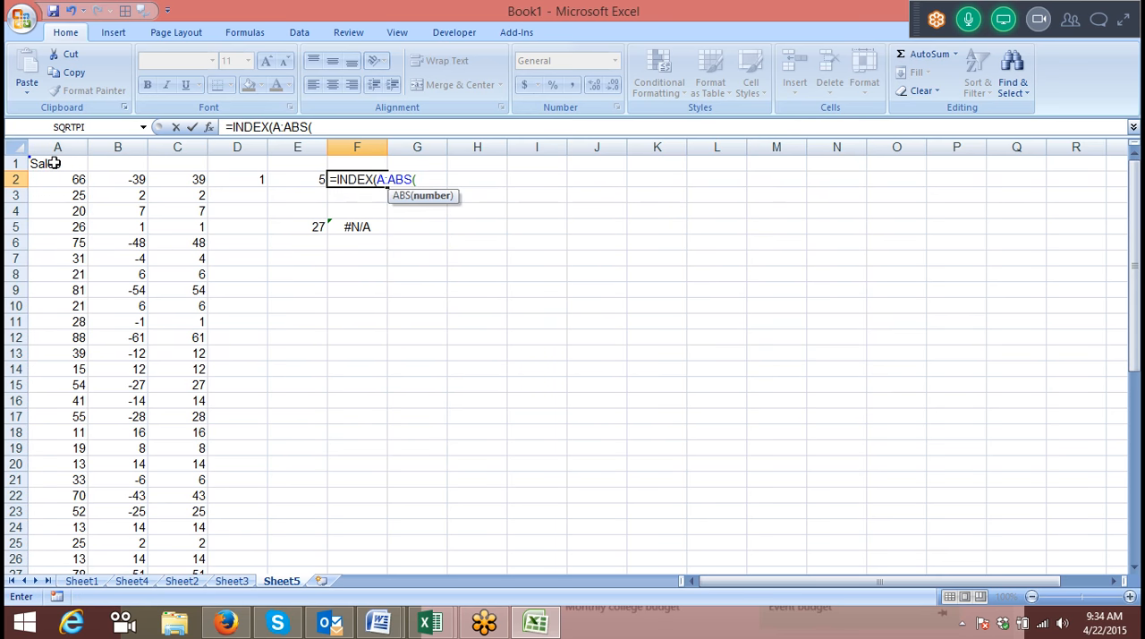
pyautogui.press('BackSpace')
pyautogui.press('BackSpace')
pyautogui.press('BackSpace')
pyautogui.press('BackSpace')
pyautogui.write('a,')
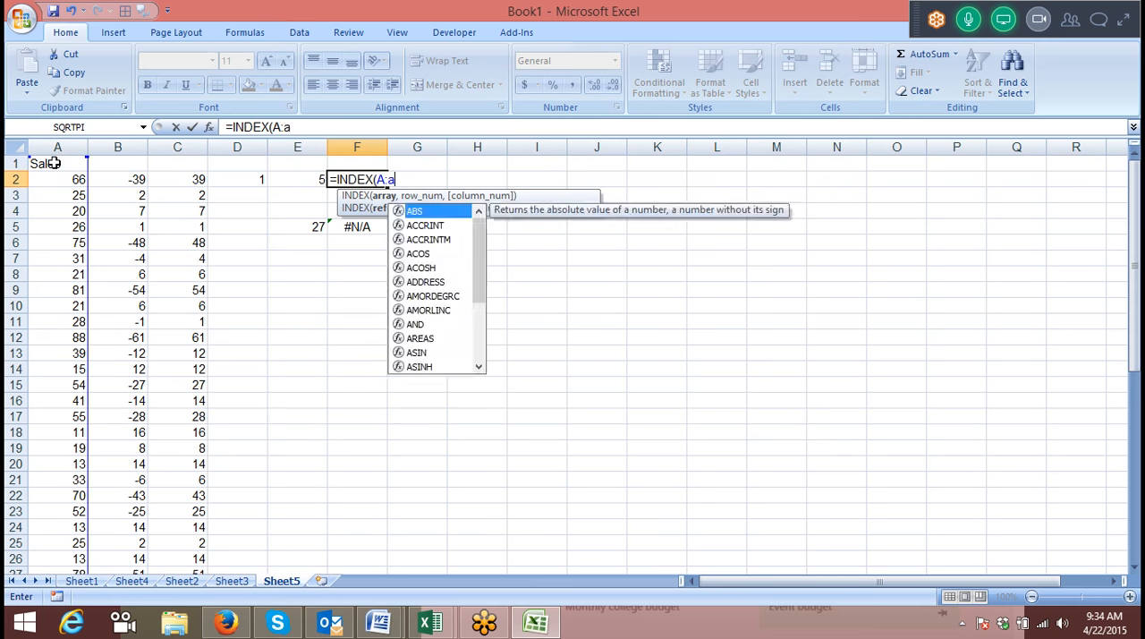
pyautogui.click(319, 180)
pyautogui.press('Return')
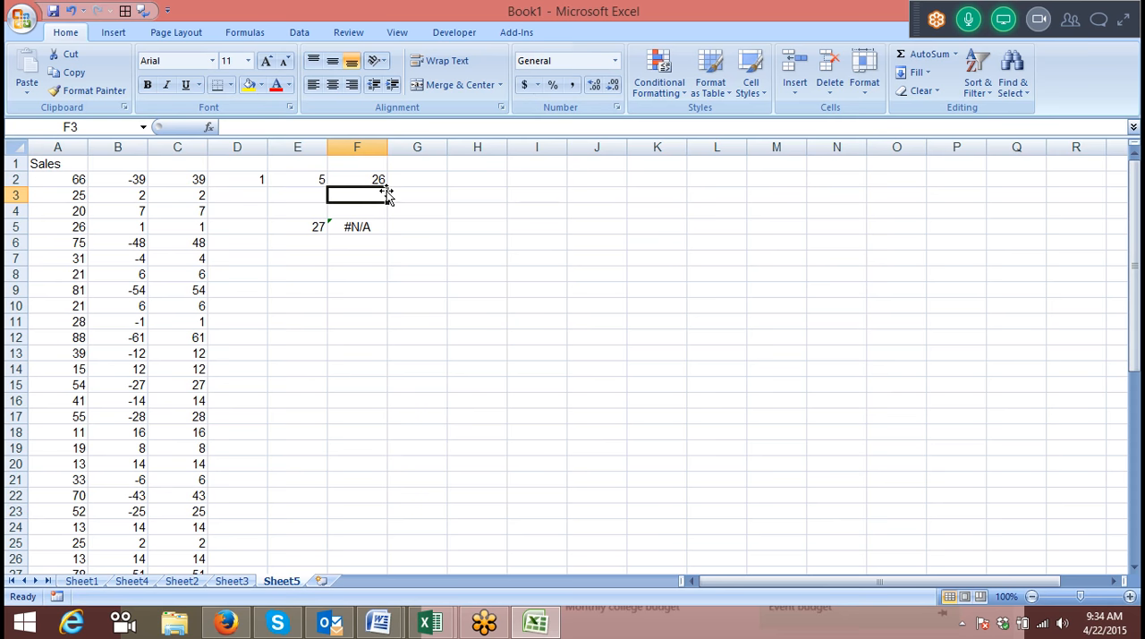
# Compare the INDEX formula in F2 with the sales value in A5 and review helper columns B and C.
pyautogui.click(374, 179)
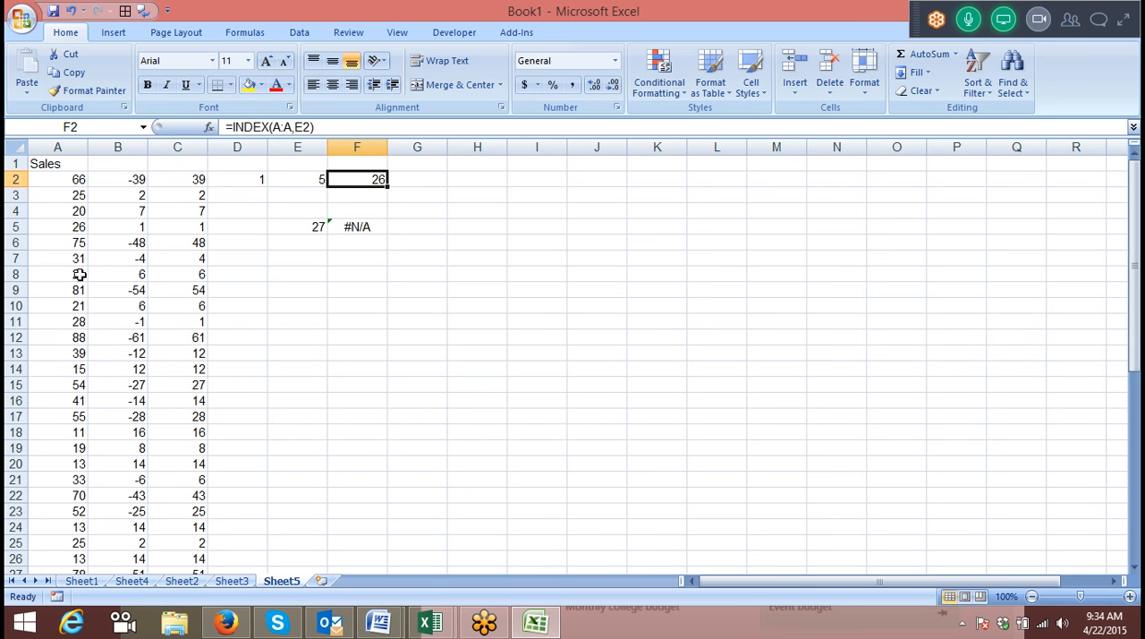
pyautogui.click(84, 229)
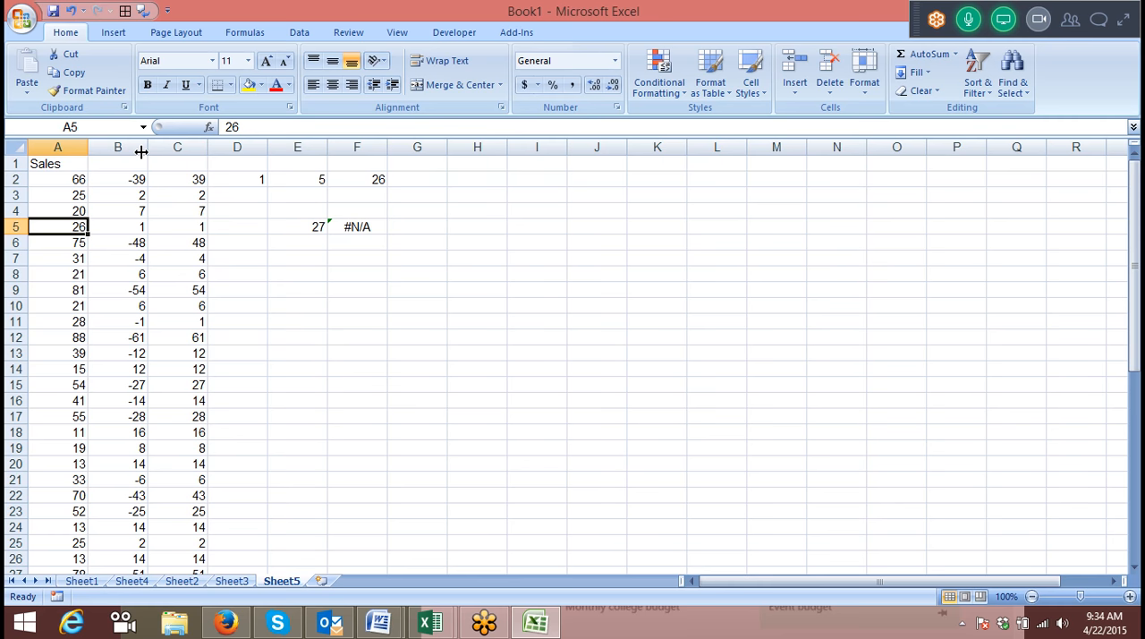
pyautogui.moveTo(126, 146); pyautogui.dragTo(177, 147)
# Begin a combined formula in G5 with =MATCH(MIN(ABS(E5-A2:A49)) as the lookup value part.
pyautogui.click(407, 231)
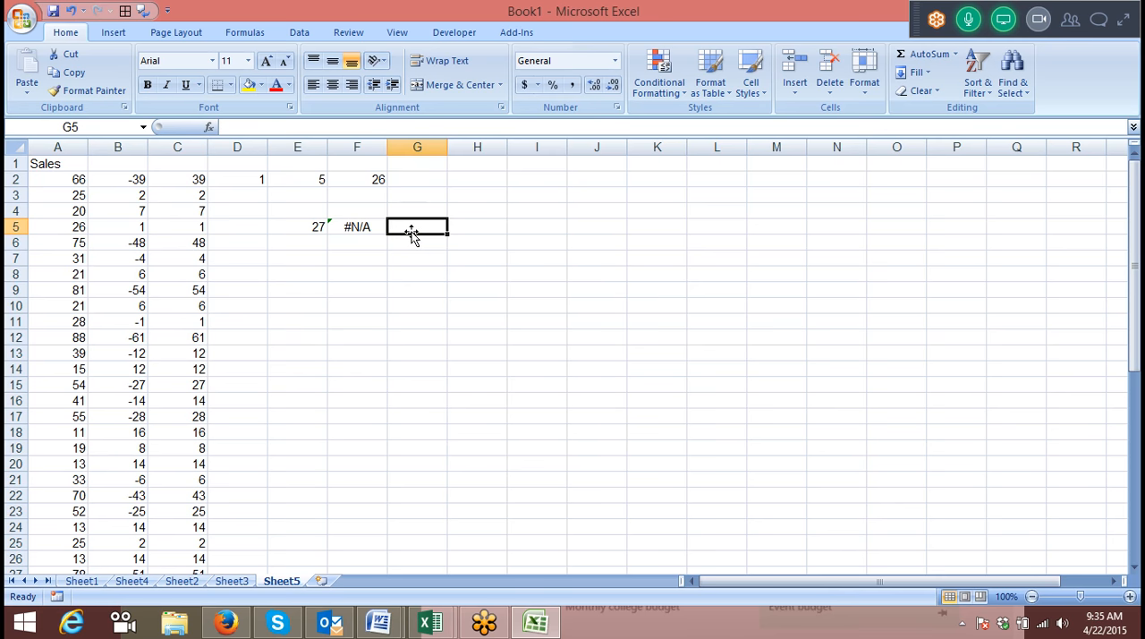
pyautogui.write('=mat')
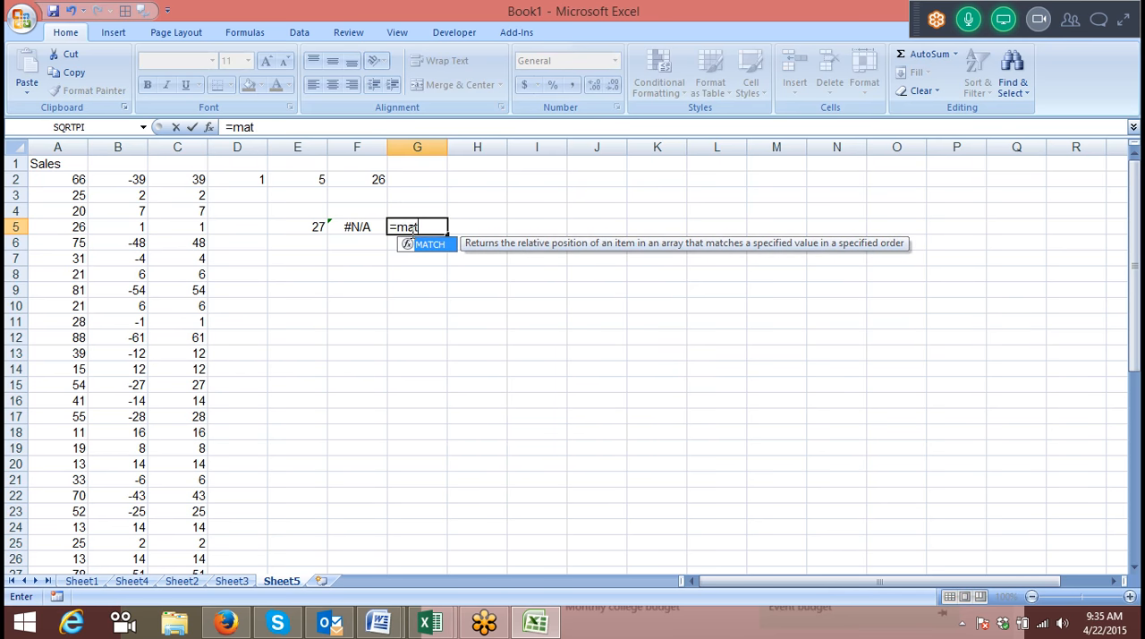
pyautogui.press('Tab')
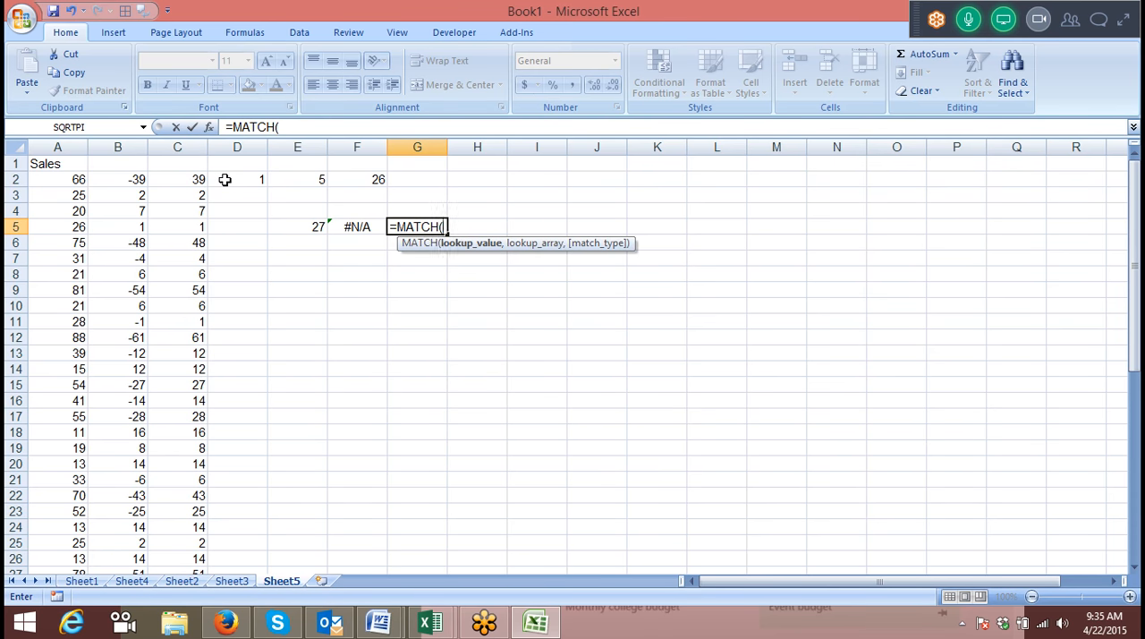
pyautogui.write('min')
pyautogui.press('Tab')
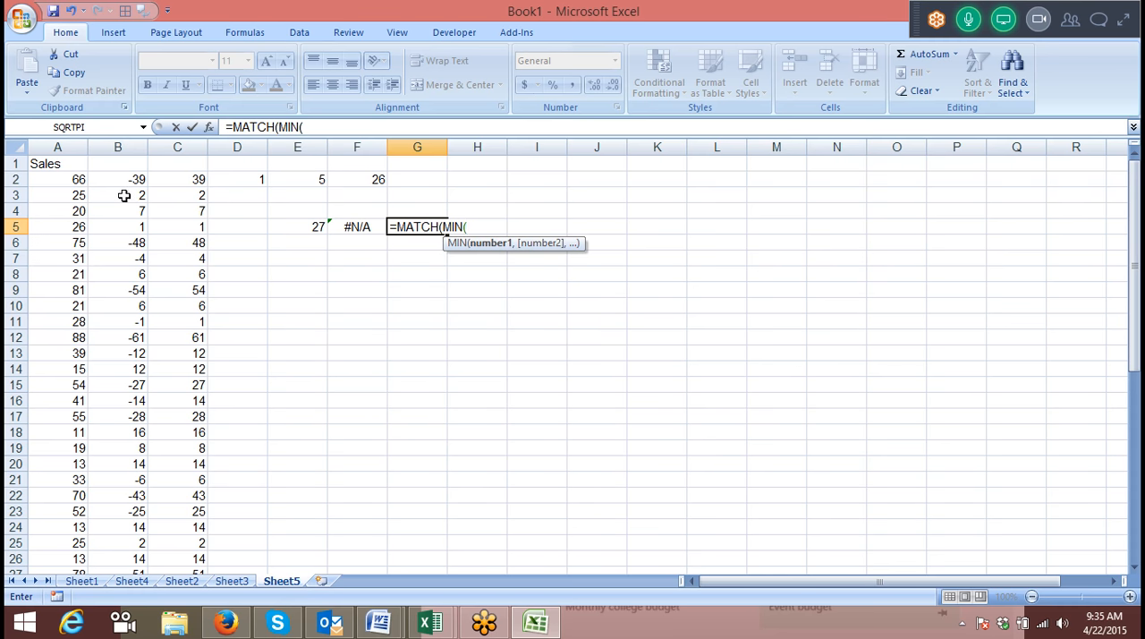
pyautogui.write('abs')
pyautogui.press('Tab')
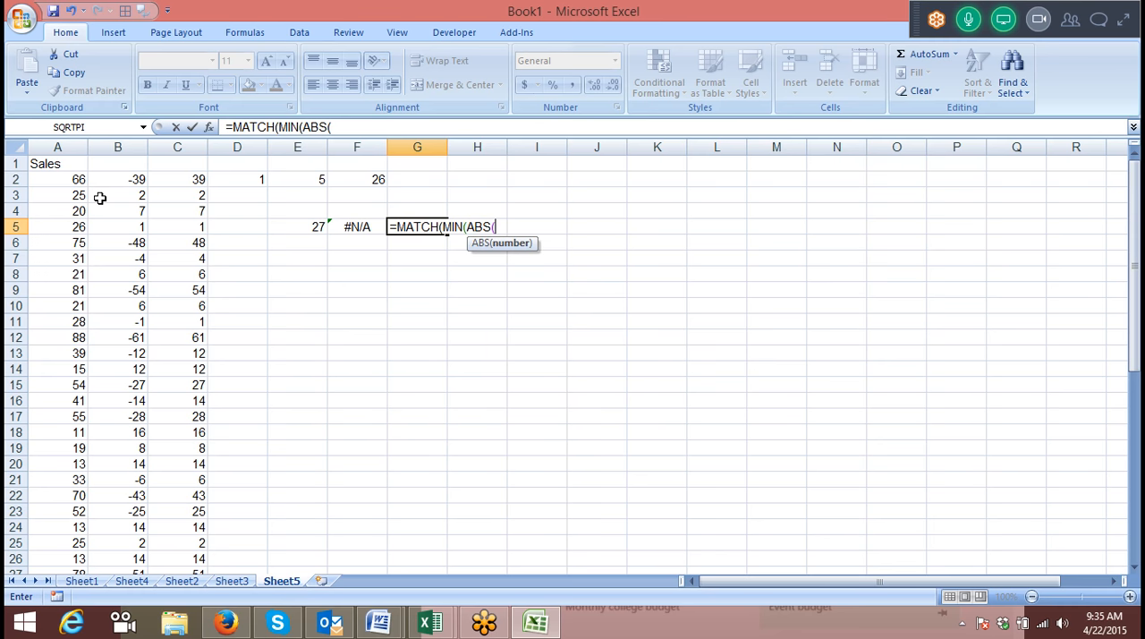
pyautogui.click(281, 229)
pyautogui.write('-')
pyautogui.click(72, 182)
pyautogui.hotkey('ctrl', 'shift', 'Down')
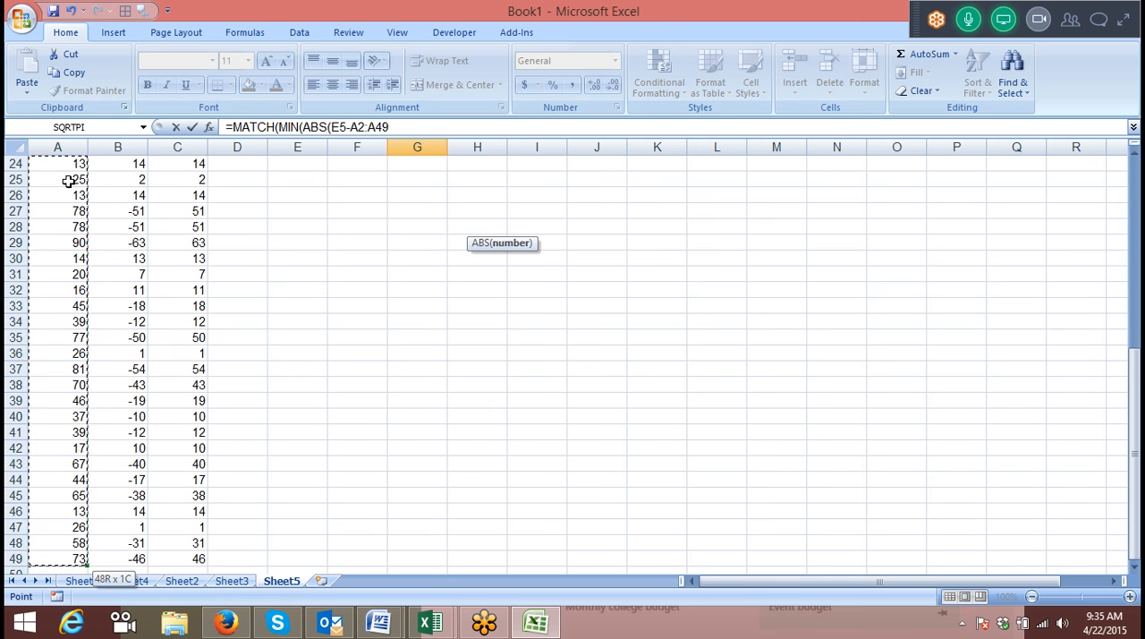
pyautogui.write(')')
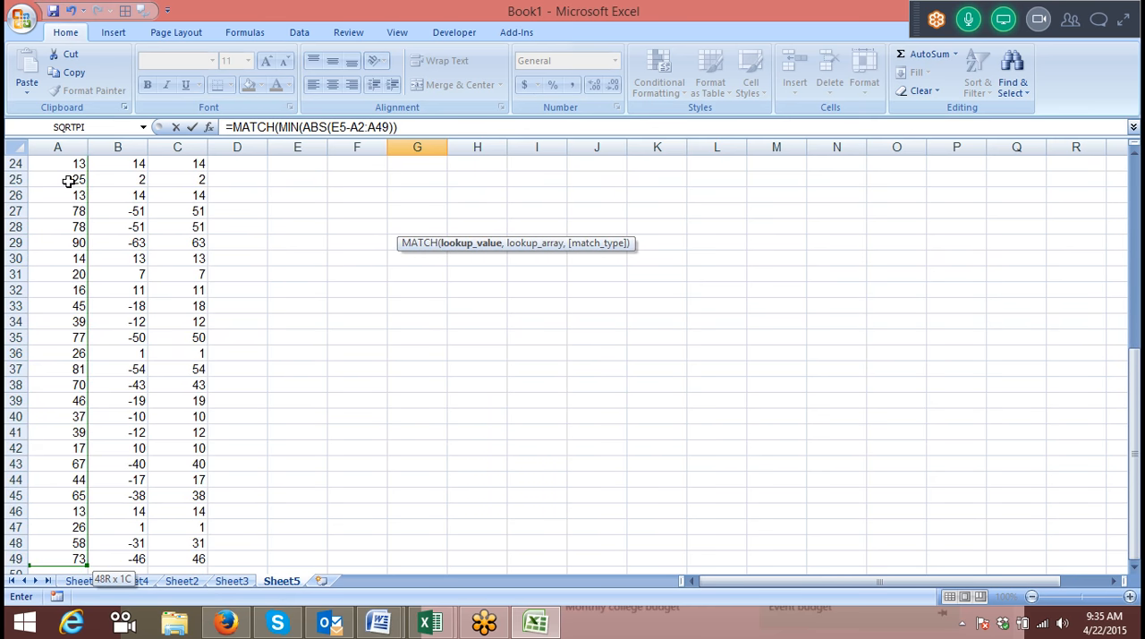
# Complete the formula in G5 as =MATCH(MIN(ABS(E5-A2:A49)),MIN(ABS(E5-A2:A49)),0), reusing the MIN expression as the lookup array.
pyautogui.scroll(2, 406, 132)
pyautogui.click(406, 132)
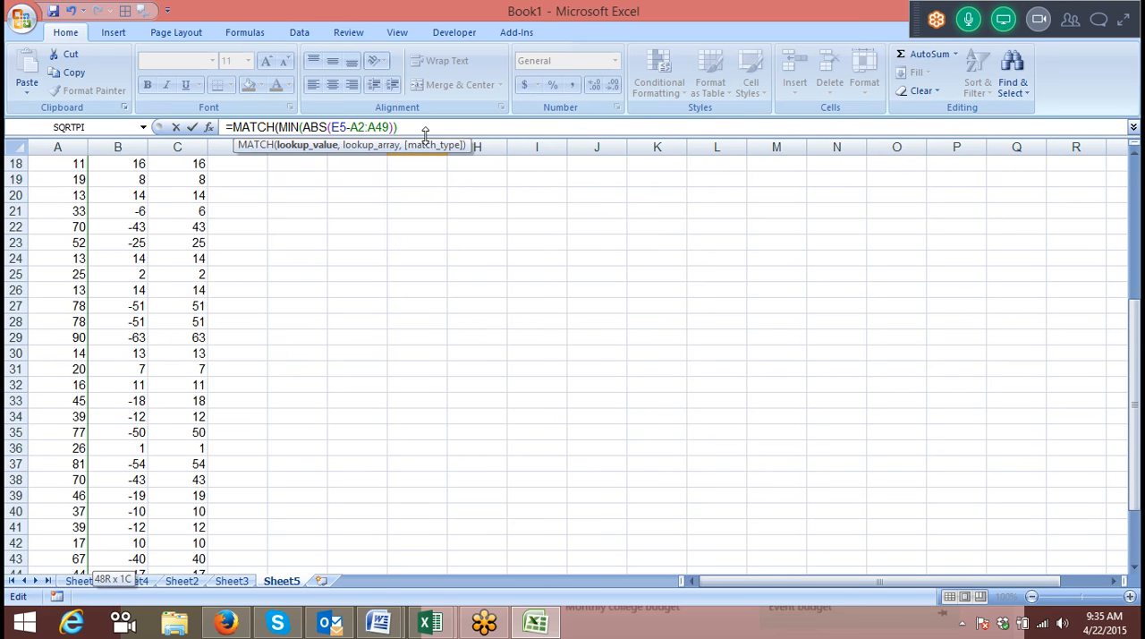
pyautogui.write(',')
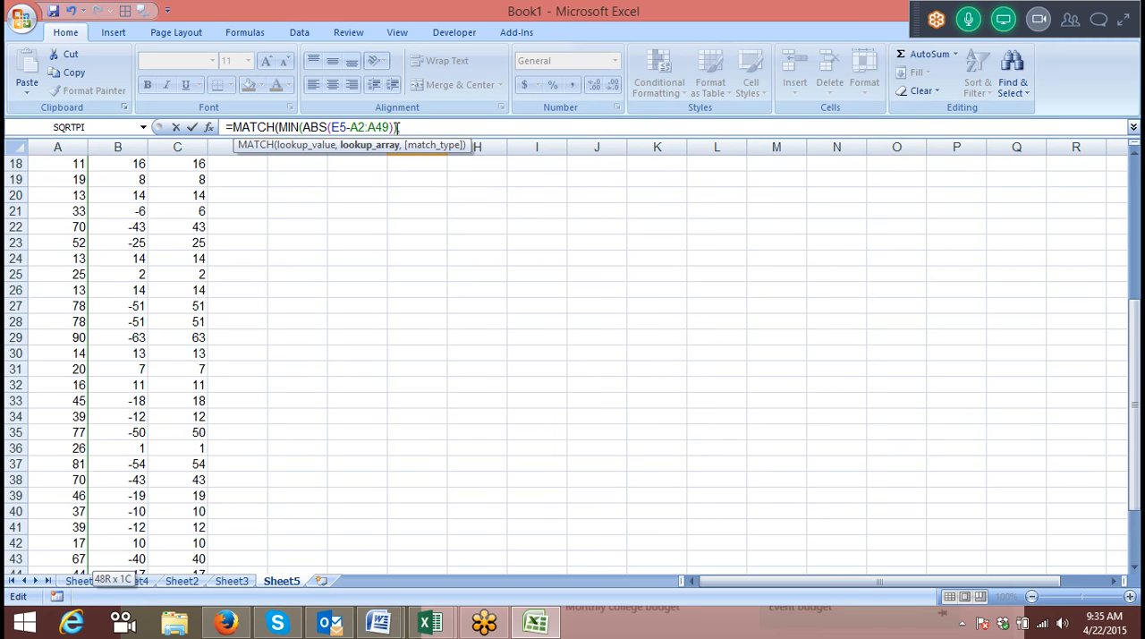
pyautogui.moveTo(397, 128); pyautogui.dragTo(279, 127)
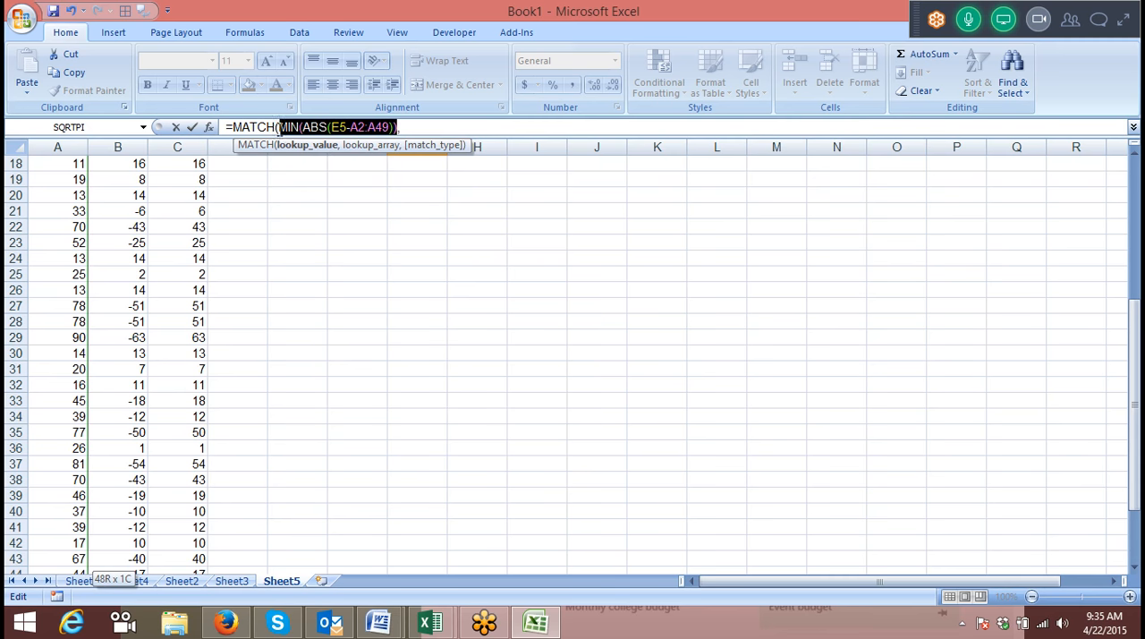
pyautogui.hotkey('ctrl', 'c')
pyautogui.click(418, 128)
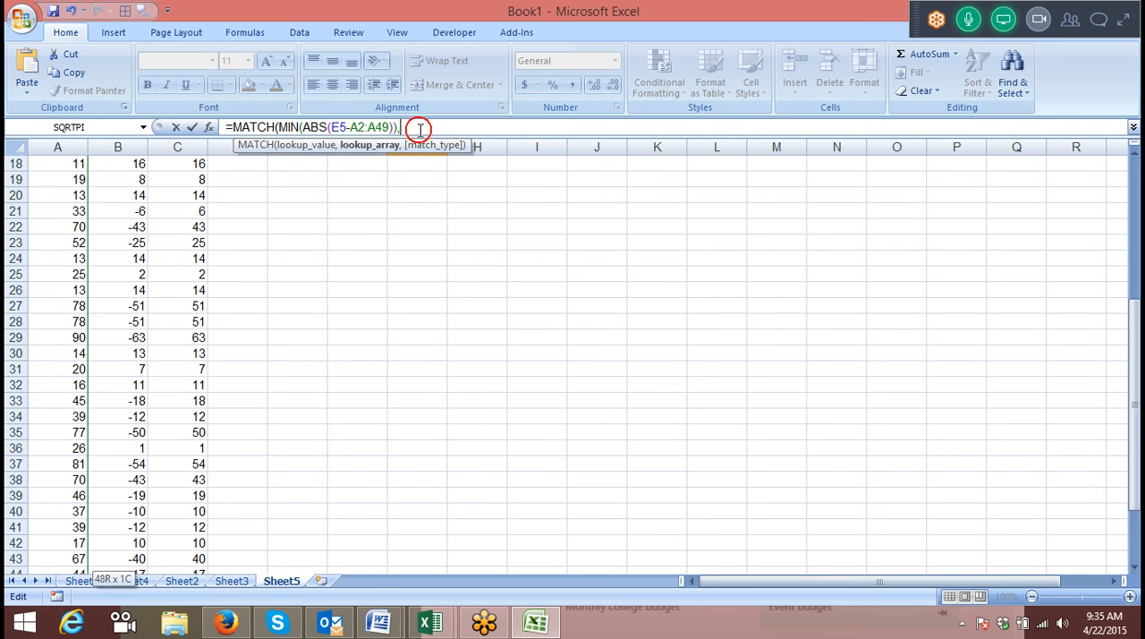
pyautogui.hotkey('ctrl', 'v')
pyautogui.write(',0')
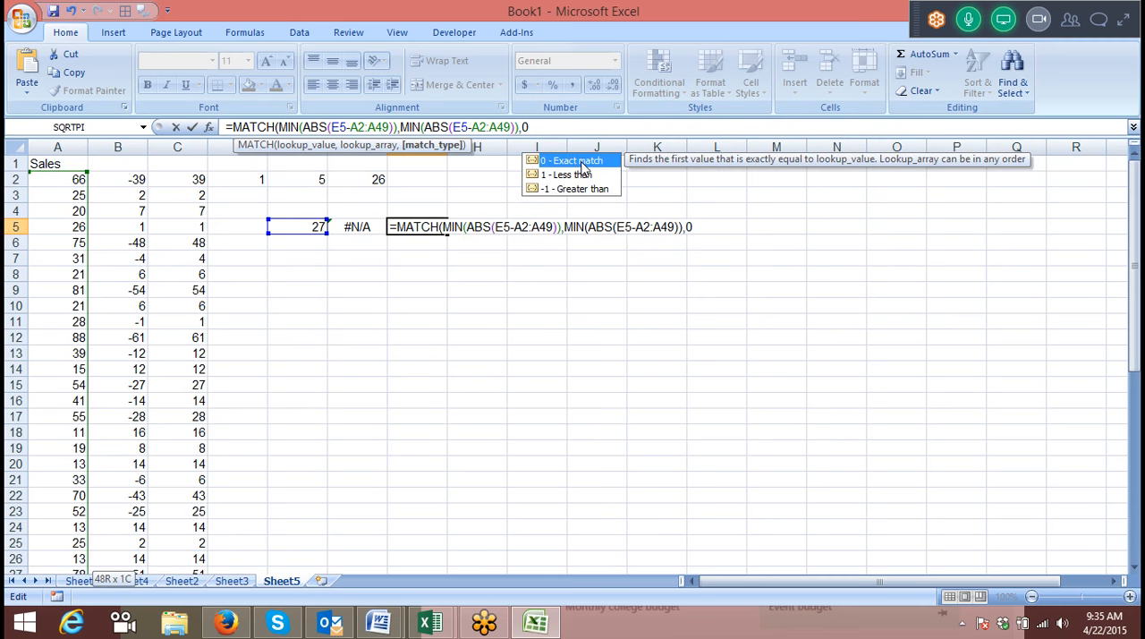
pyautogui.press('Return')
pyautogui.press('Return')
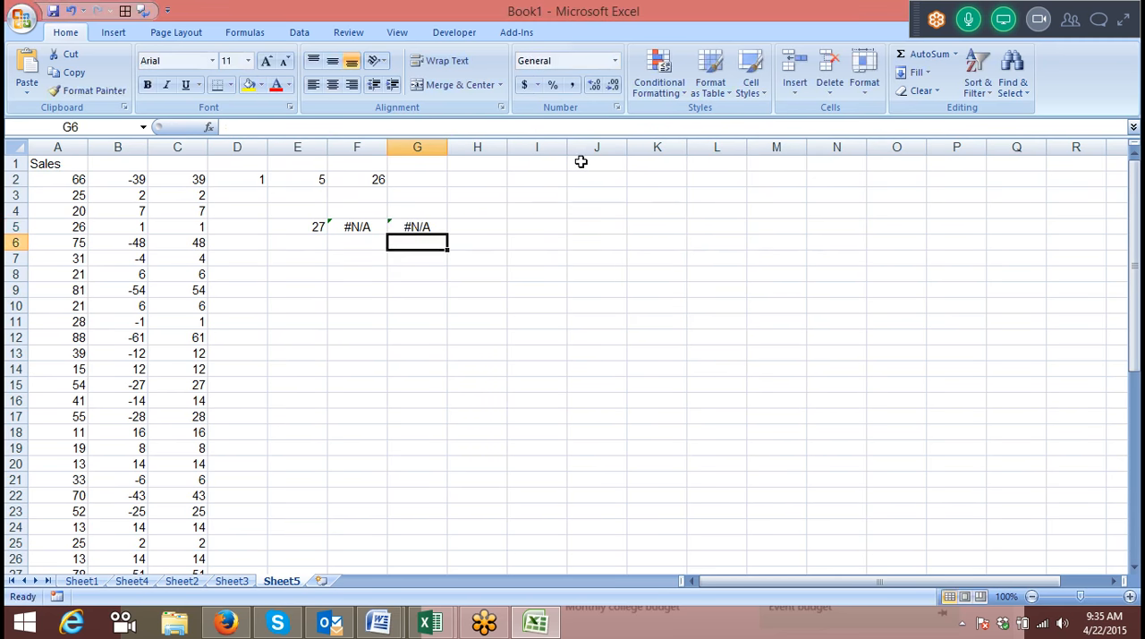
# Try re-entering the existing MATCH formula in G5 as an array formula.
pyautogui.doubleClick(423, 228)
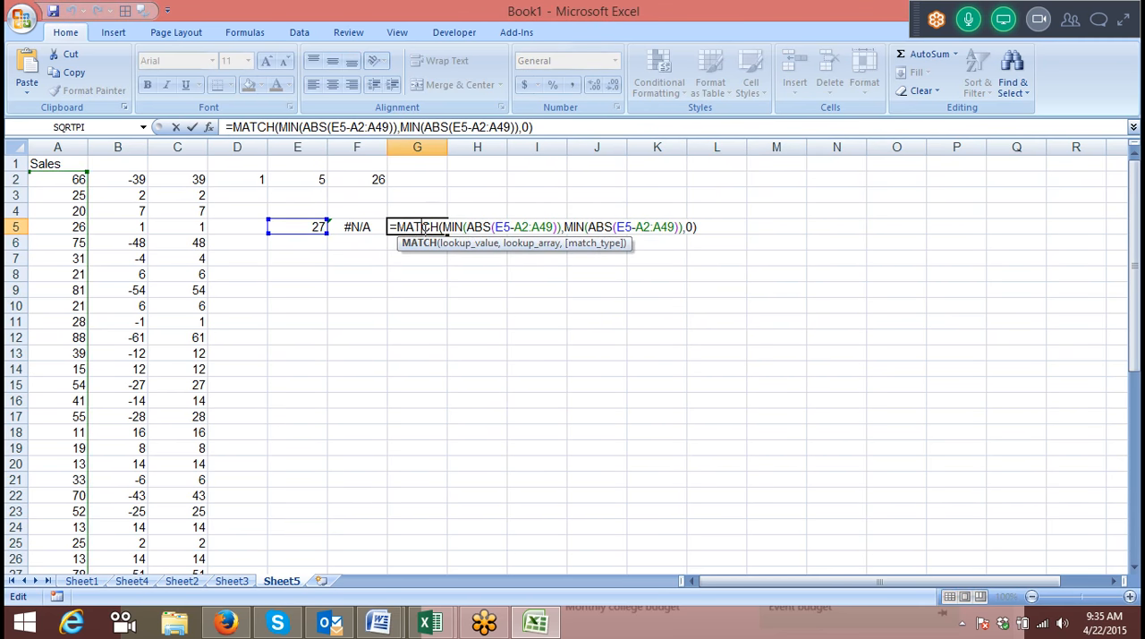
pyautogui.hotkey('ctrl', 'shift', 'Return')
pyautogui.click(378, 286)
pyautogui.click(430, 228)
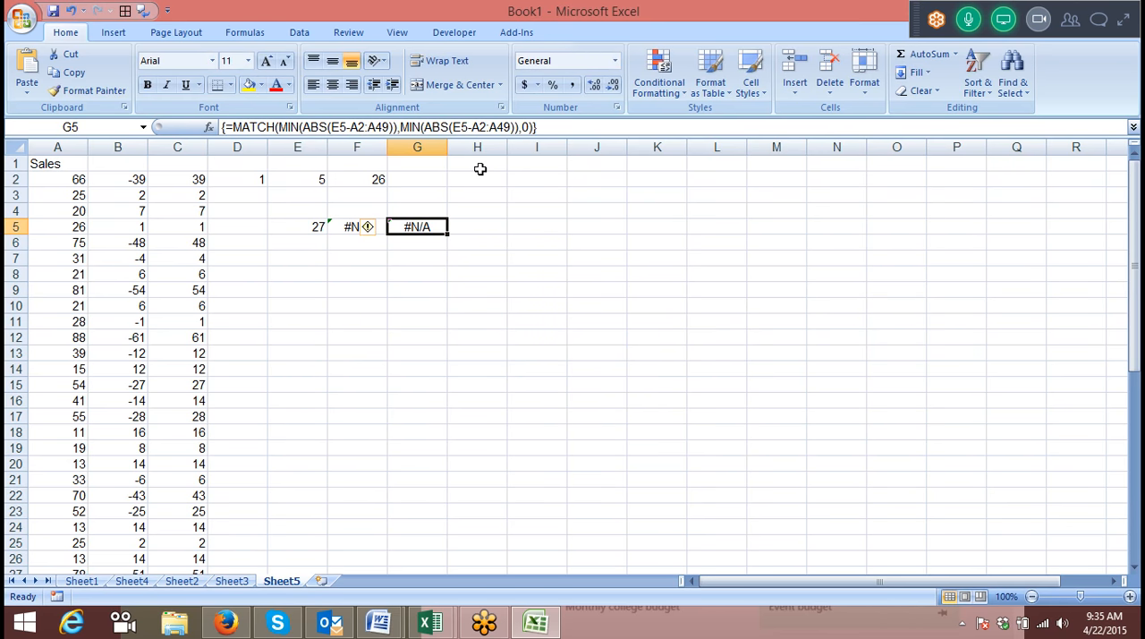
# Remove MIN from the lookup array in G5 and enter =MATCH(MIN(ABS(E5-A2:A49)),ABS(E5-A2:A49),0) as an array formula.
pyautogui.click(426, 127)
pyautogui.press('BackSpace')
pyautogui.press('BackSpace')
pyautogui.press('BackSpace')
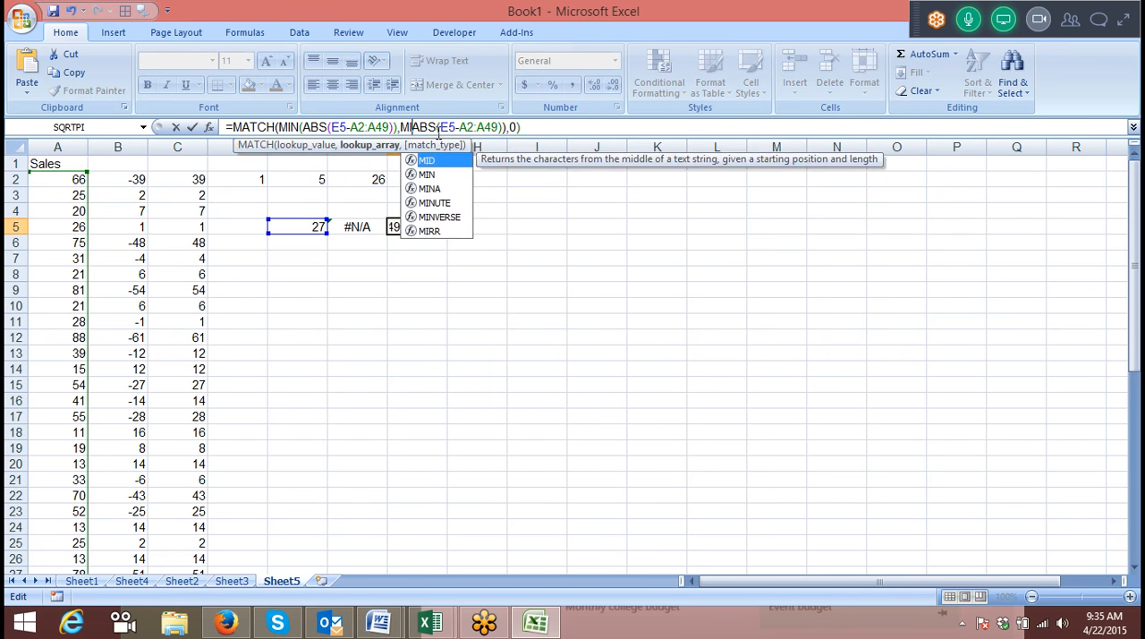
pyautogui.press('BackSpace')
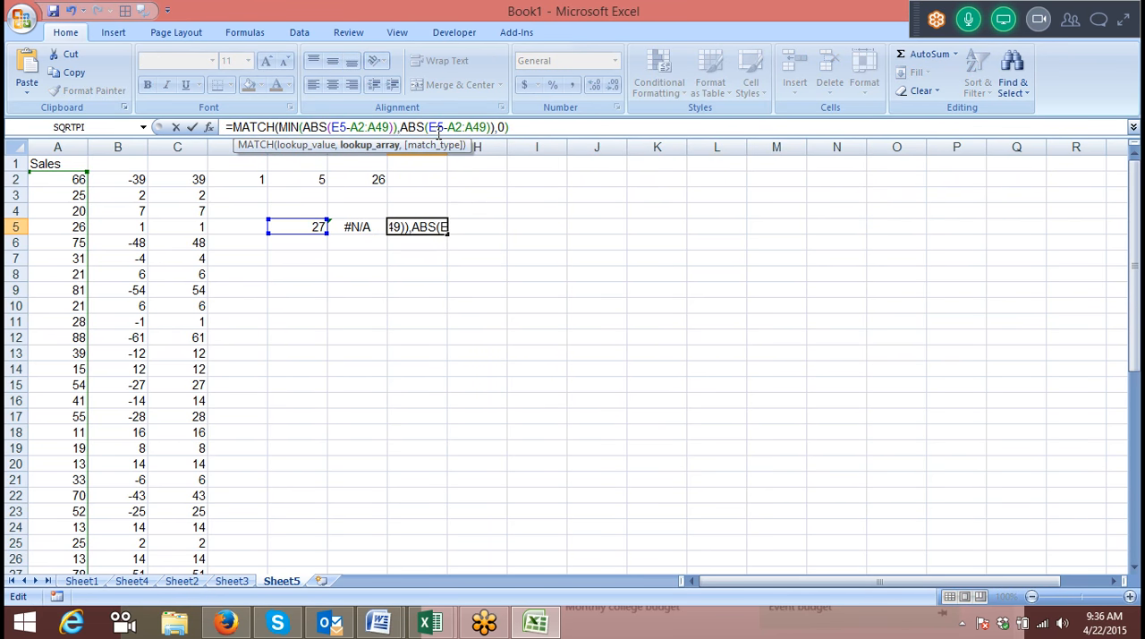
pyautogui.click(492, 127)
pyautogui.press('BackSpace')
pyautogui.press('Return')
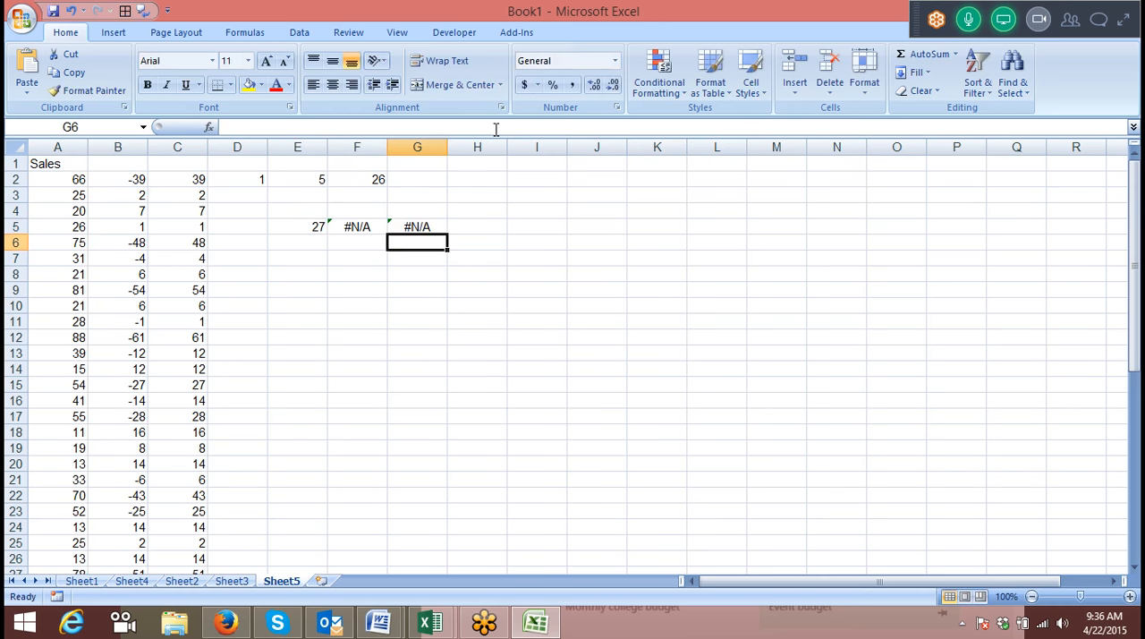
pyautogui.doubleClick(412, 224)
pyautogui.hotkey('ctrl', 'shift', 'Return')
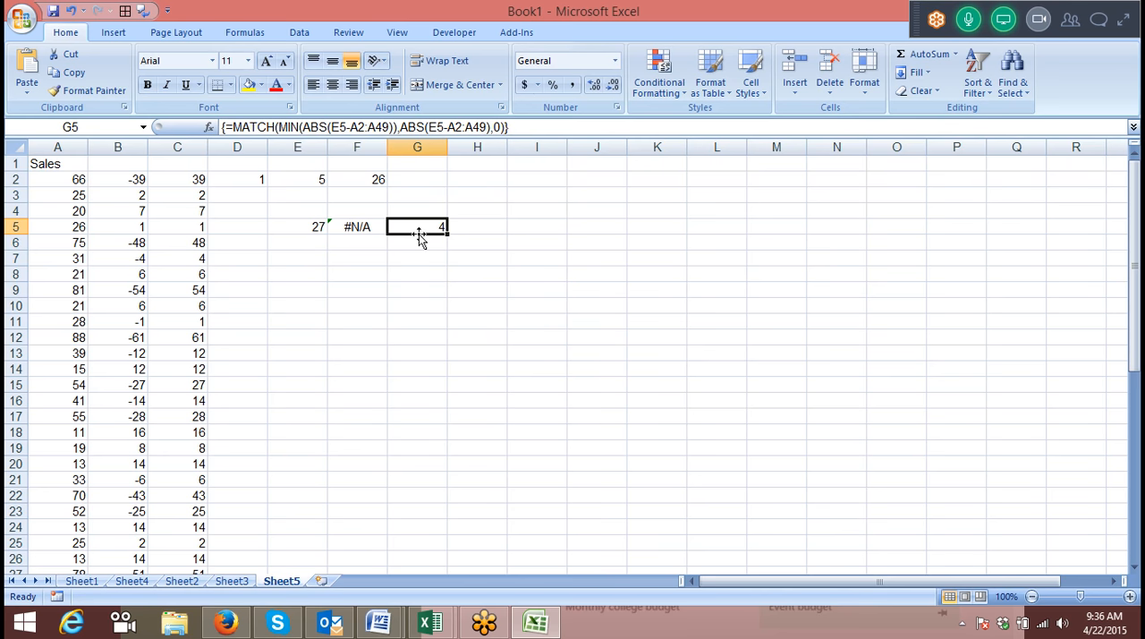
pyautogui.click(458, 230)
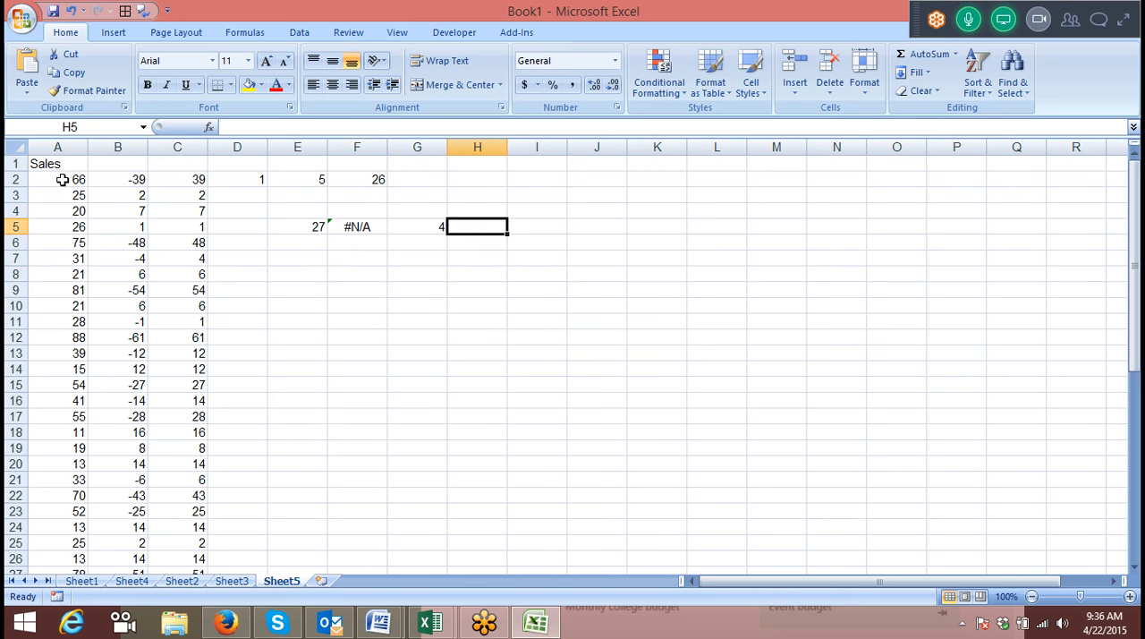
pyautogui.click(438, 226)
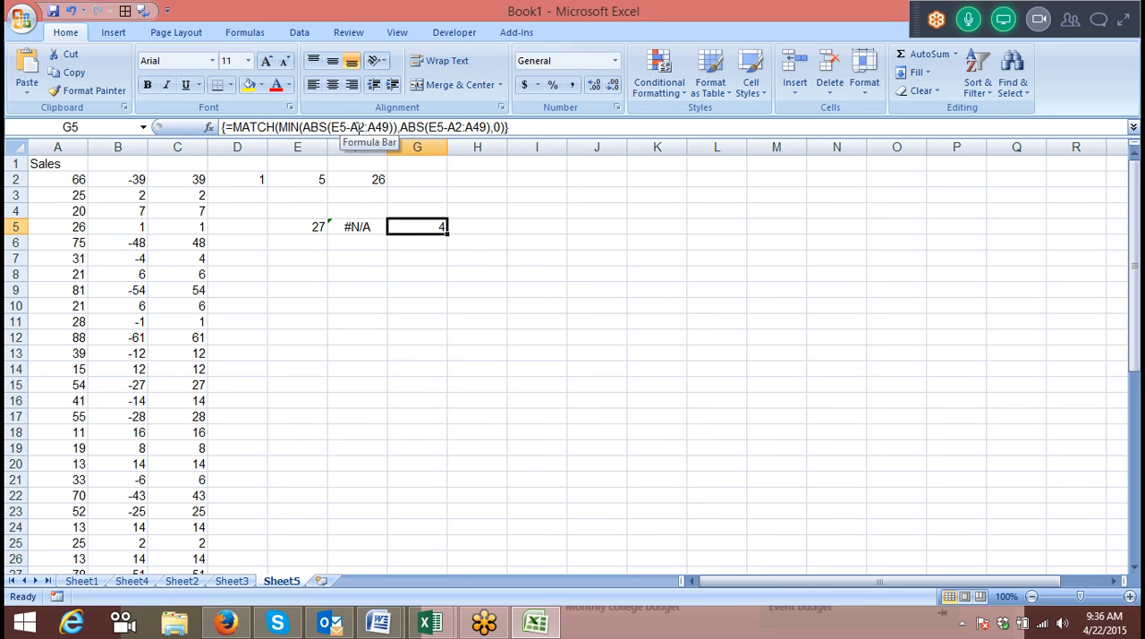
# Enter =OFFSET(A1,G5,0) in H5 to return the sales value at the matched position.
pyautogui.click(480, 226)
pyautogui.write('=')
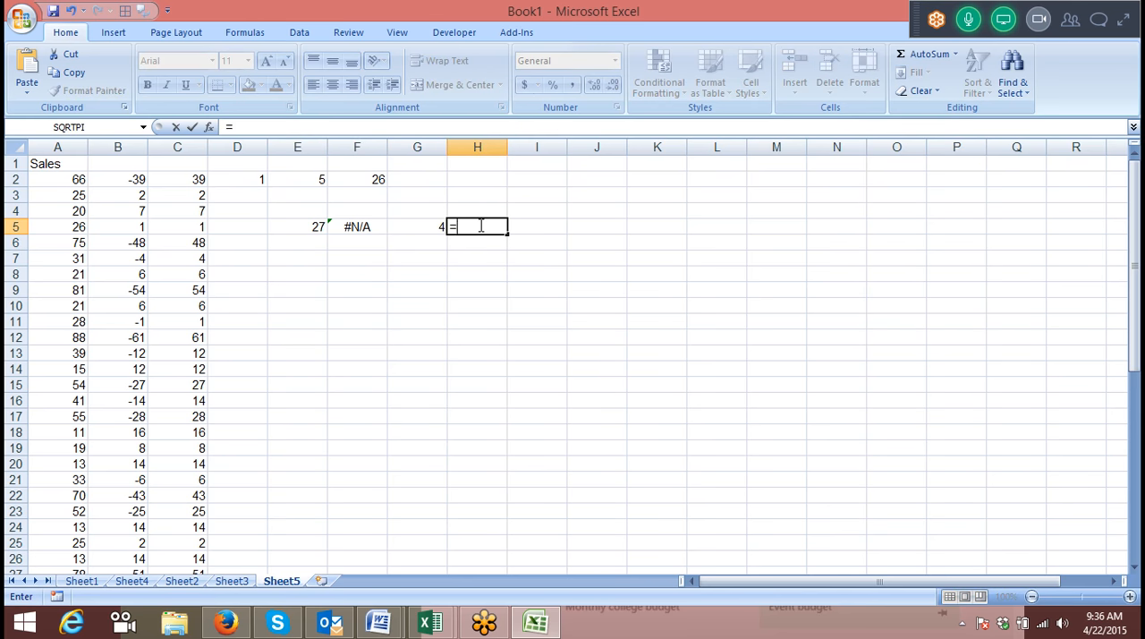
pyautogui.write('of')
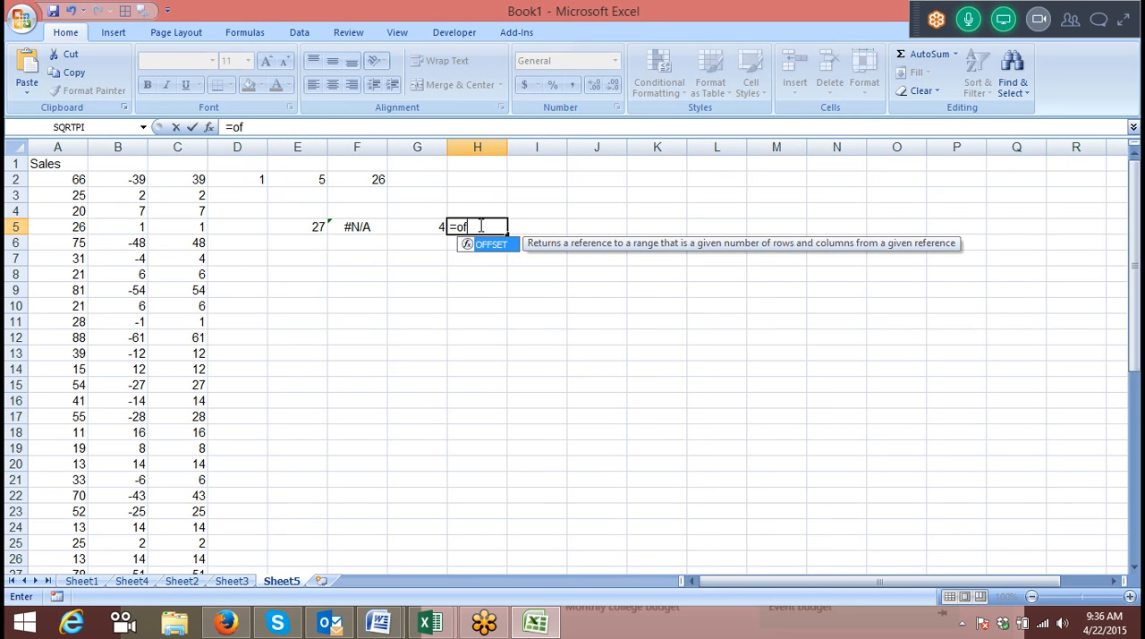
pyautogui.press('Tab')
pyautogui.click(62, 162)
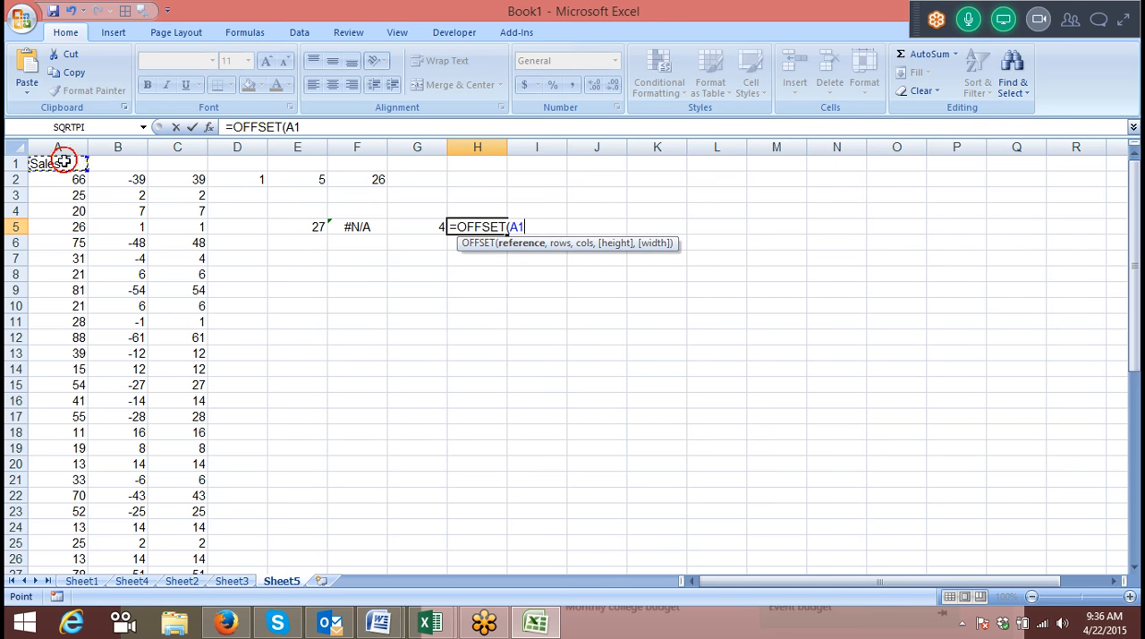
pyautogui.write(',')
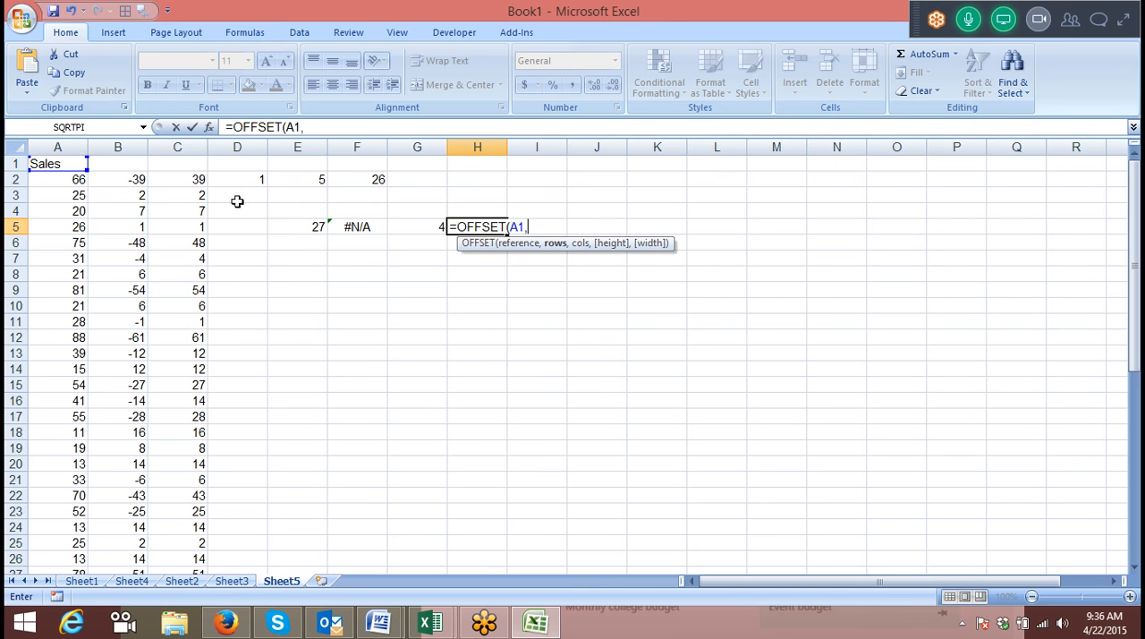
pyautogui.click(402, 228)
pyautogui.write(',0')
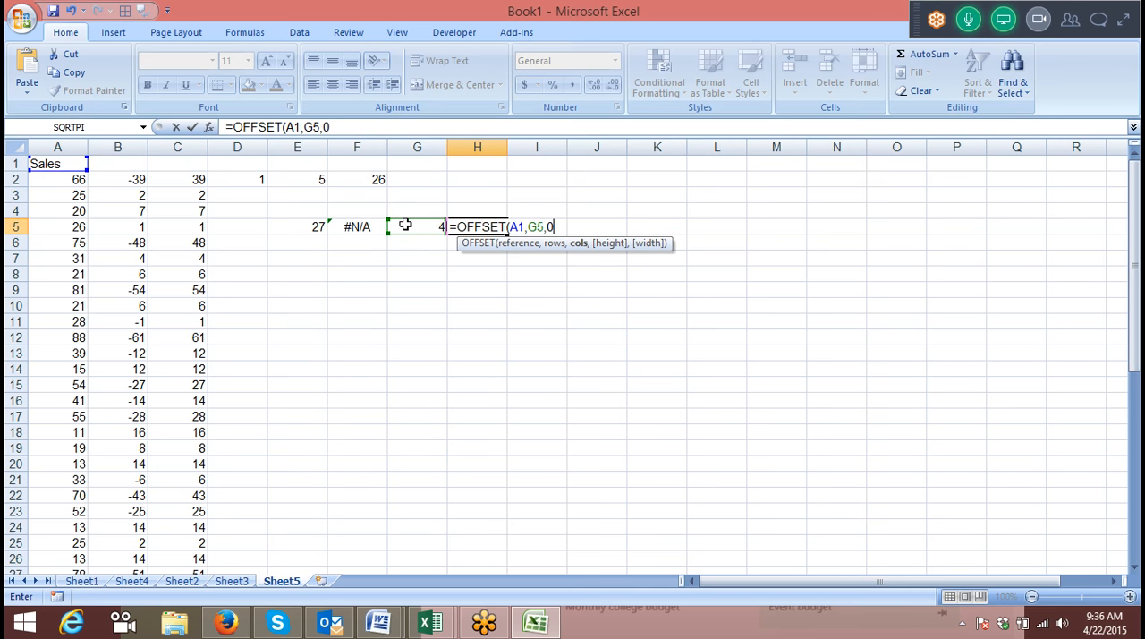
pyautogui.write(')')
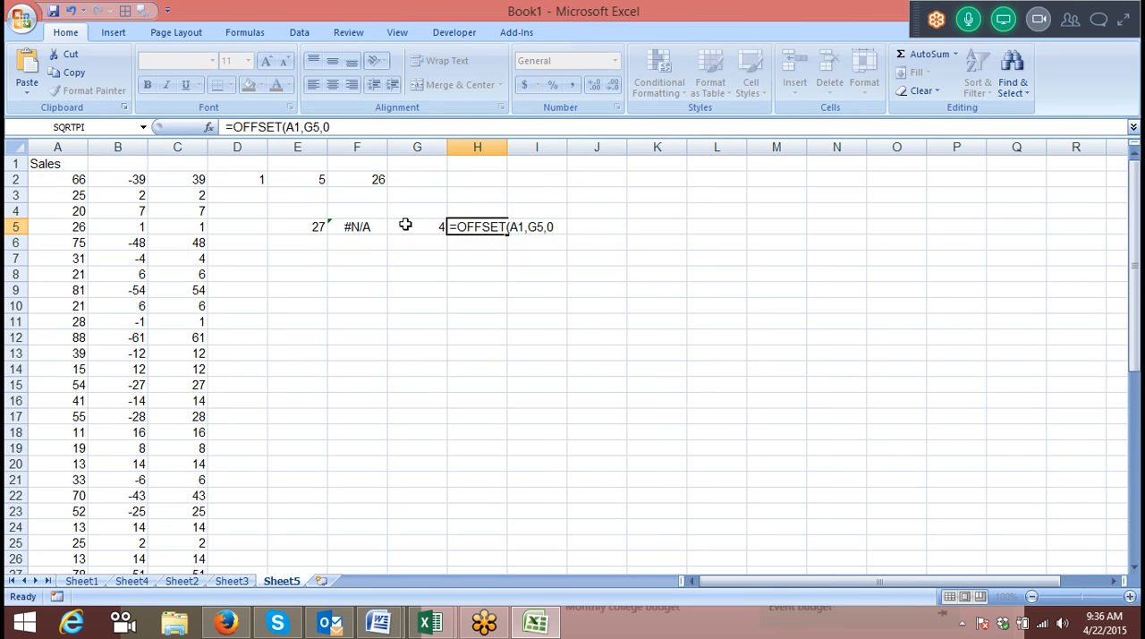
pyautogui.press('Return')
# Test the closest-value formulas with lookup values 50 and 49 in E5.
pyautogui.click(405, 225)
pyautogui.press('Left')
pyautogui.press('Left')
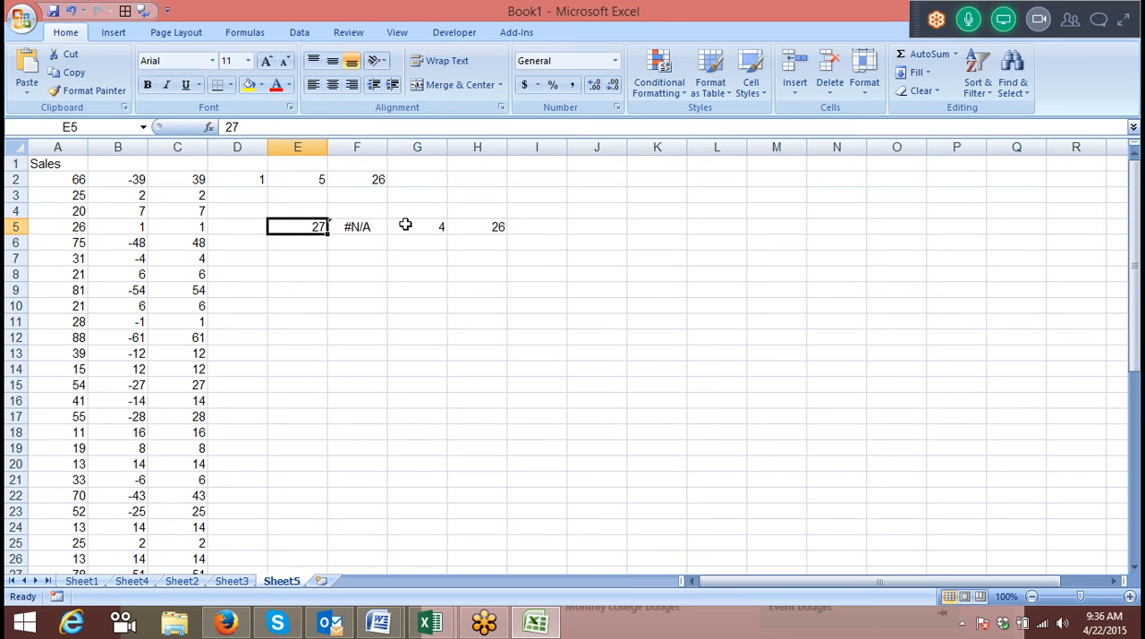
pyautogui.write('50')
pyautogui.press('Return')
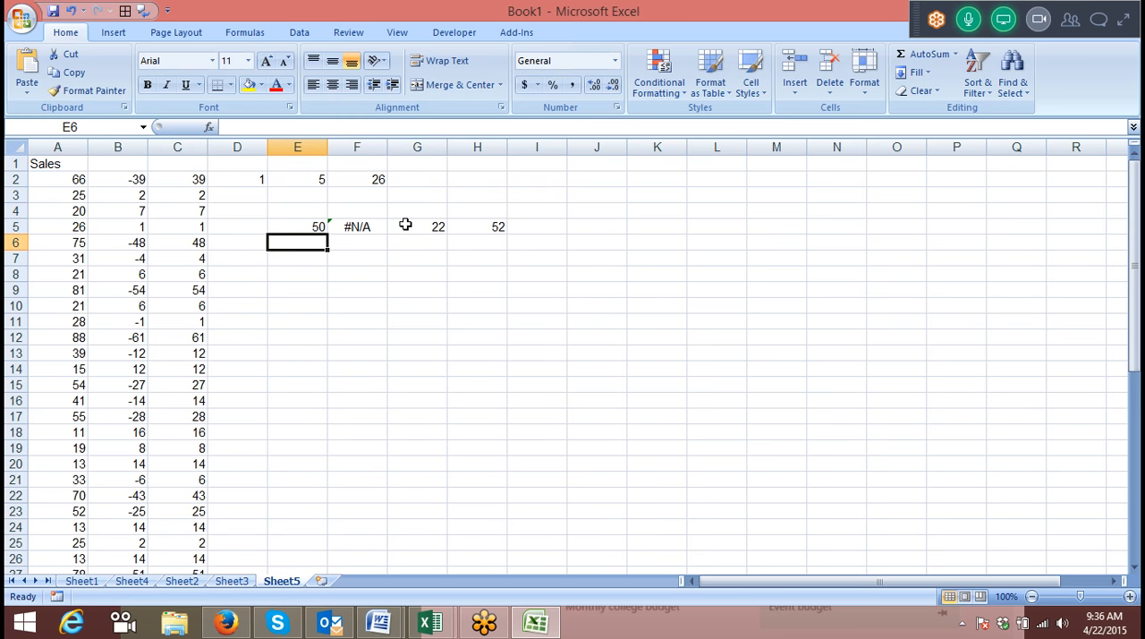
pyautogui.press('Up')
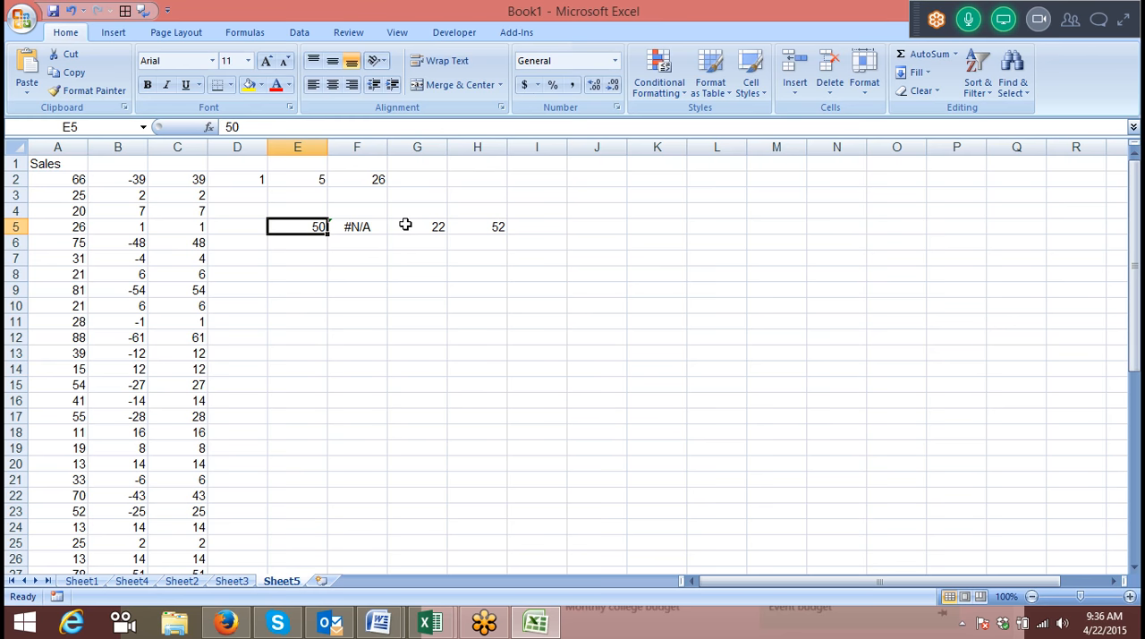
pyautogui.press('Right')
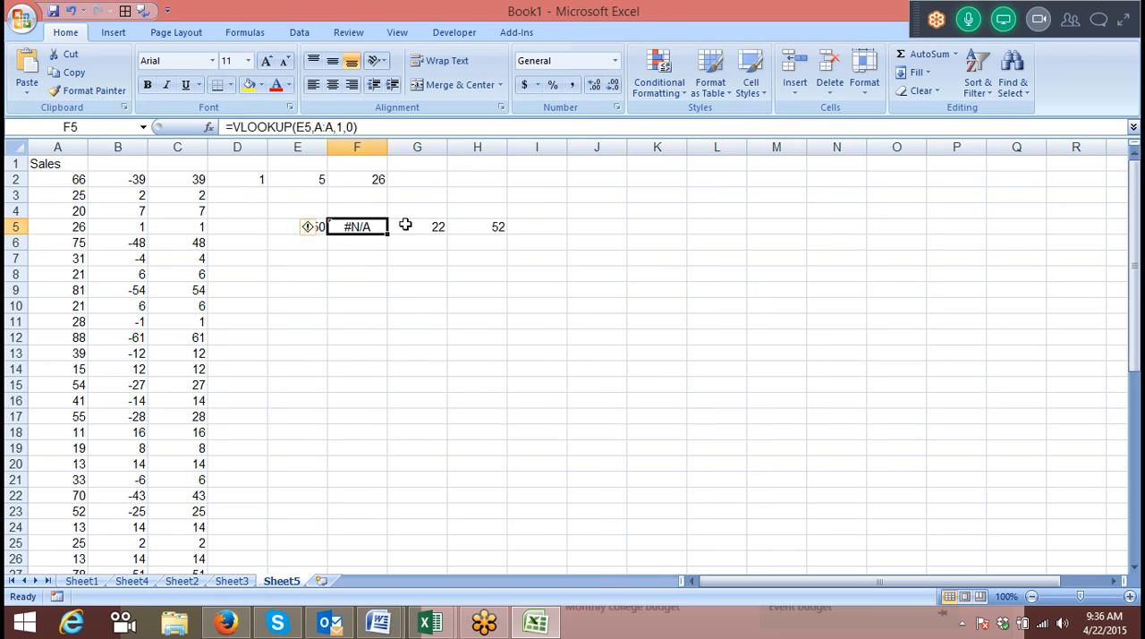
pyautogui.press('Left')
pyautogui.write('49')
pyautogui.hotkey('ctrl', 'Return')
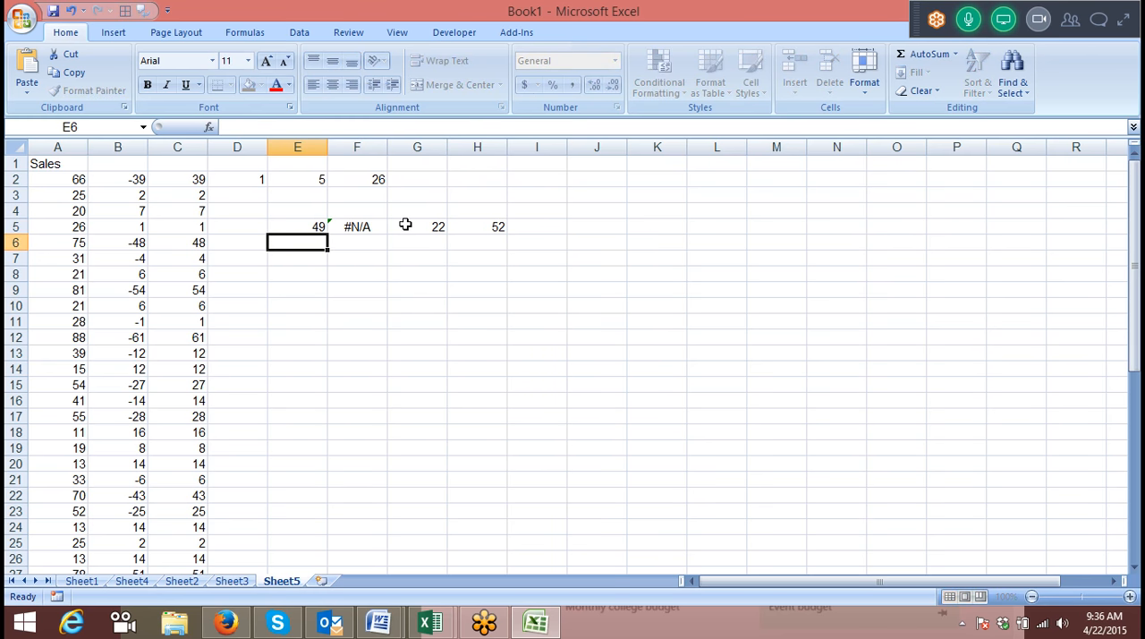
# Set the lookup value in E5 to 46 and review the formulas in H5 and G5.
pyautogui.write('47')
pyautogui.press('BackSpace')
pyautogui.write('6')
pyautogui.press('Return')
pyautogui.press('Up')
pyautogui.press('Right')
pyautogui.press('Right')
pyautogui.press('Right')
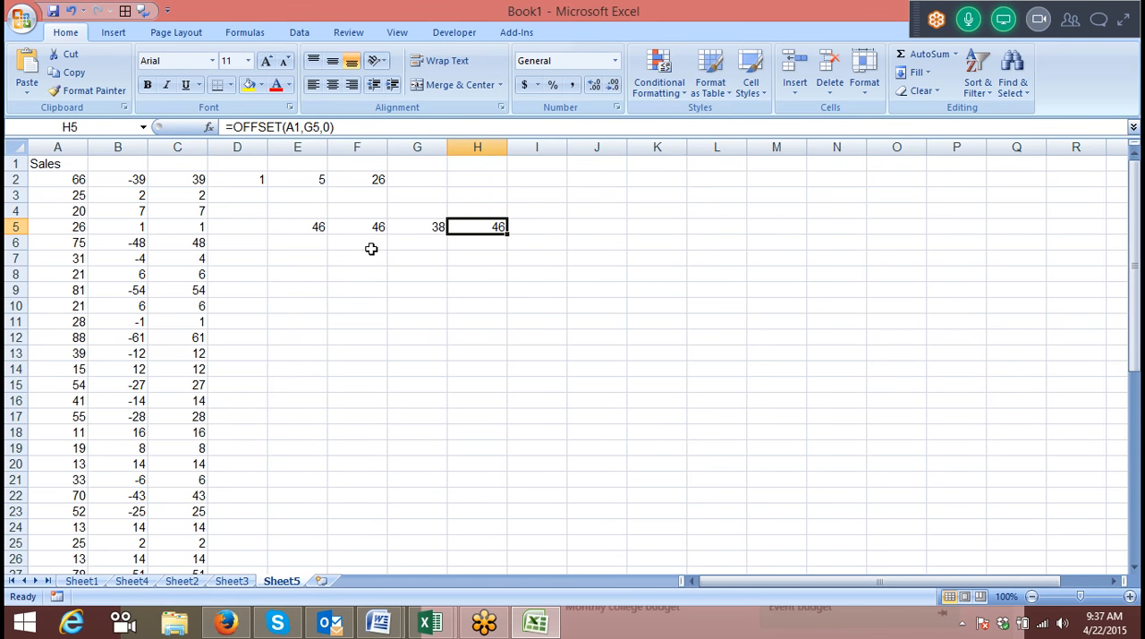
pyautogui.click(436, 226)
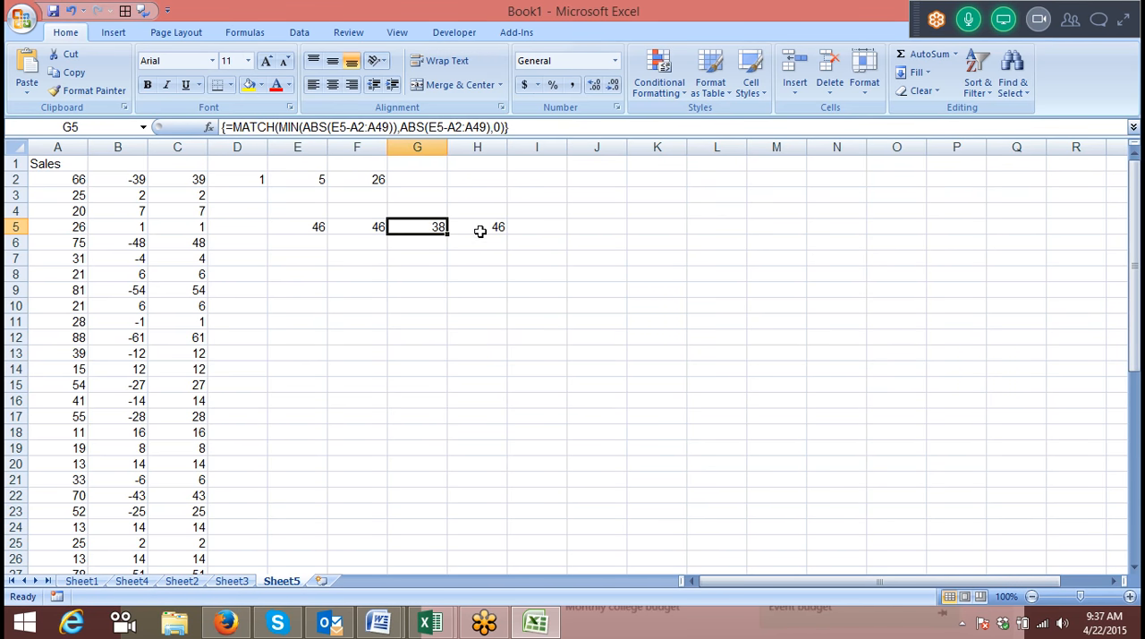
# Add a new worksheet and enter the heading Monbile in A6.
pyautogui.click(321, 581)
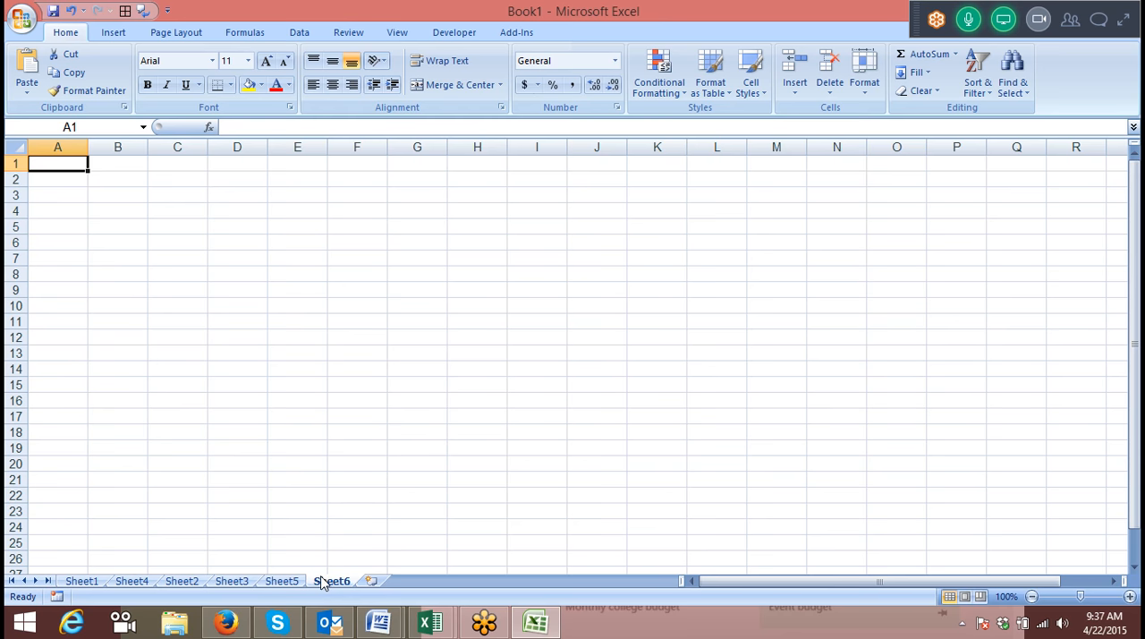
pyautogui.click(63, 238)
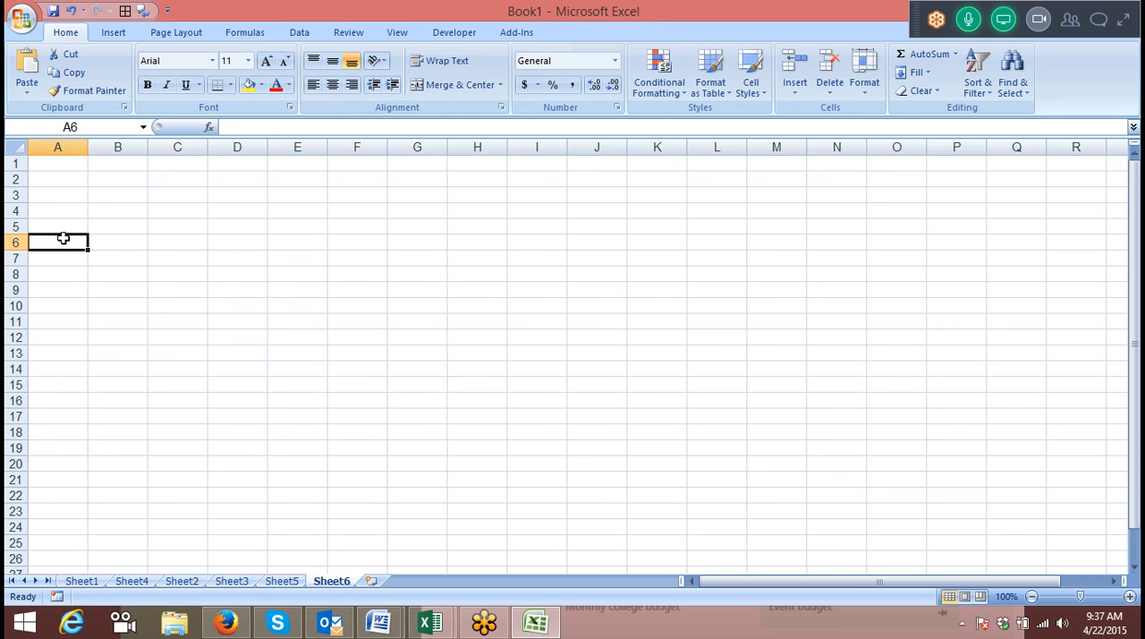
pyautogui.write('Monbile')
# Merge and center the range C1:I5 on the new sheet.
pyautogui.click(187, 220)
pyautogui.moveTo(172, 159); pyautogui.dragTo(547, 223)
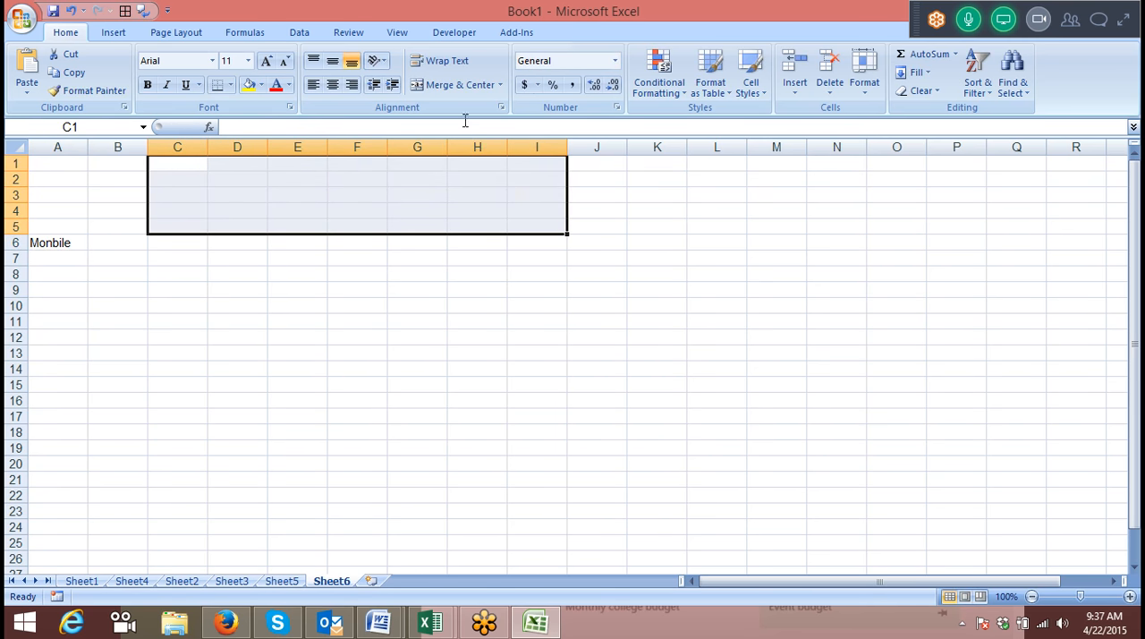
pyautogui.click(440, 84)
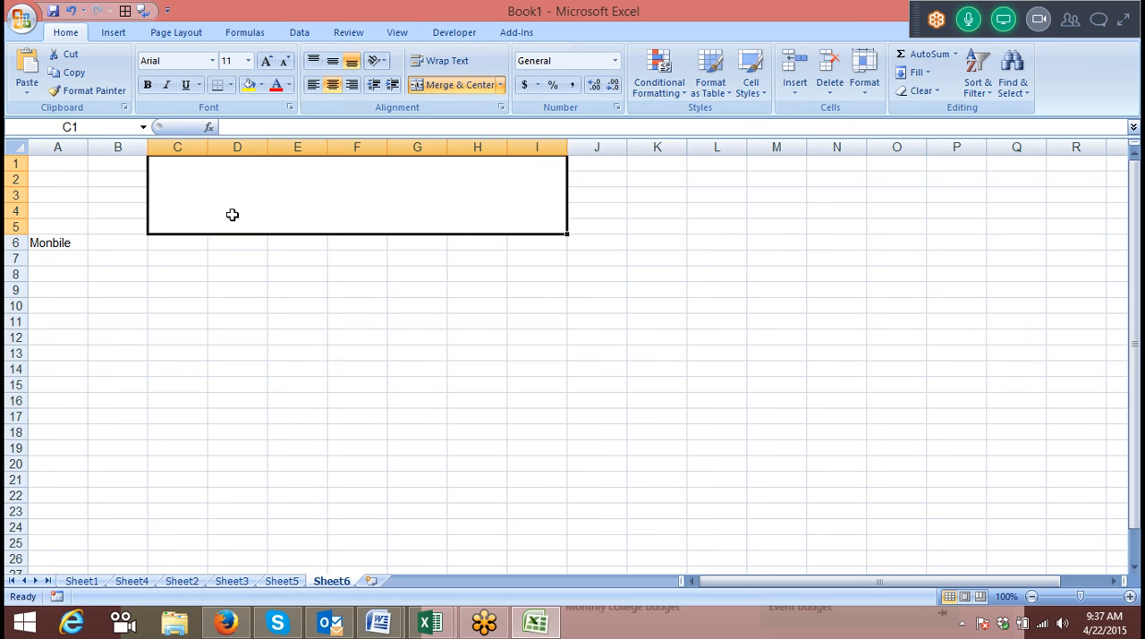
# Enter the mobile number in A7 under the heading.
pyautogui.click(70, 261)
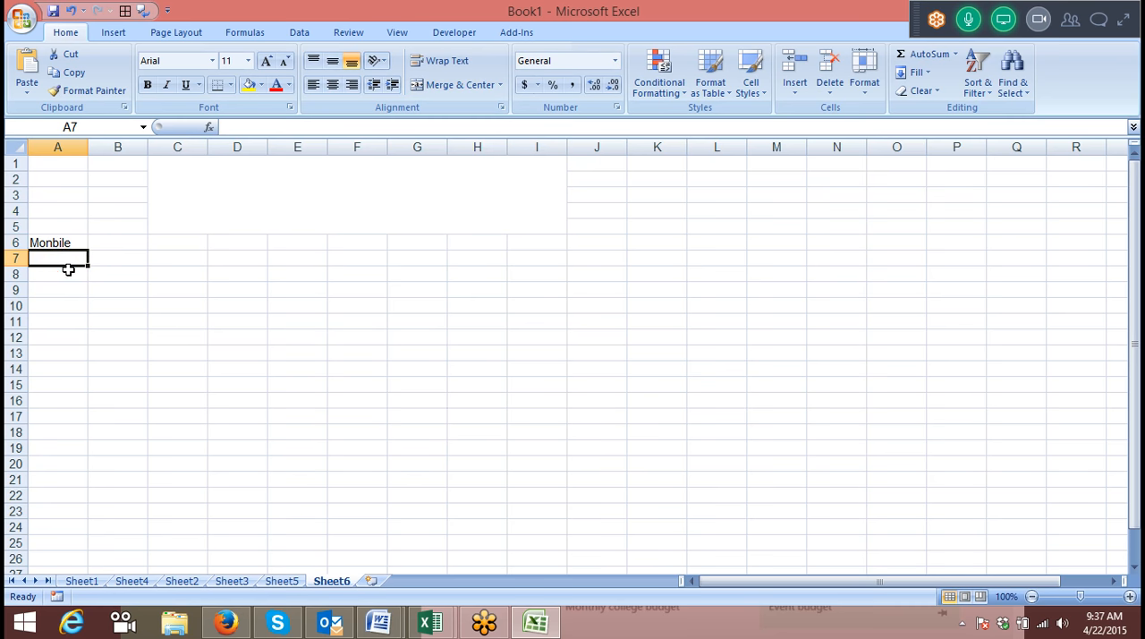
pyautogui.click(72, 288)
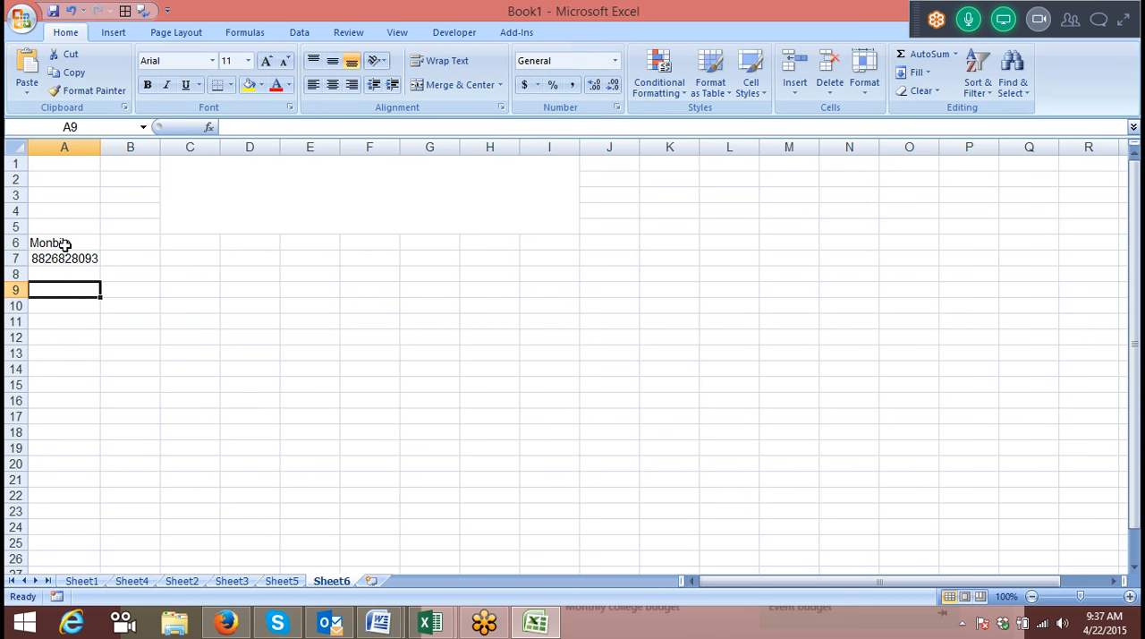
# Link the merged cell C1:I5 to the mobile number with =A7 and select it.
pyautogui.click(199, 205)
pyautogui.write('=')
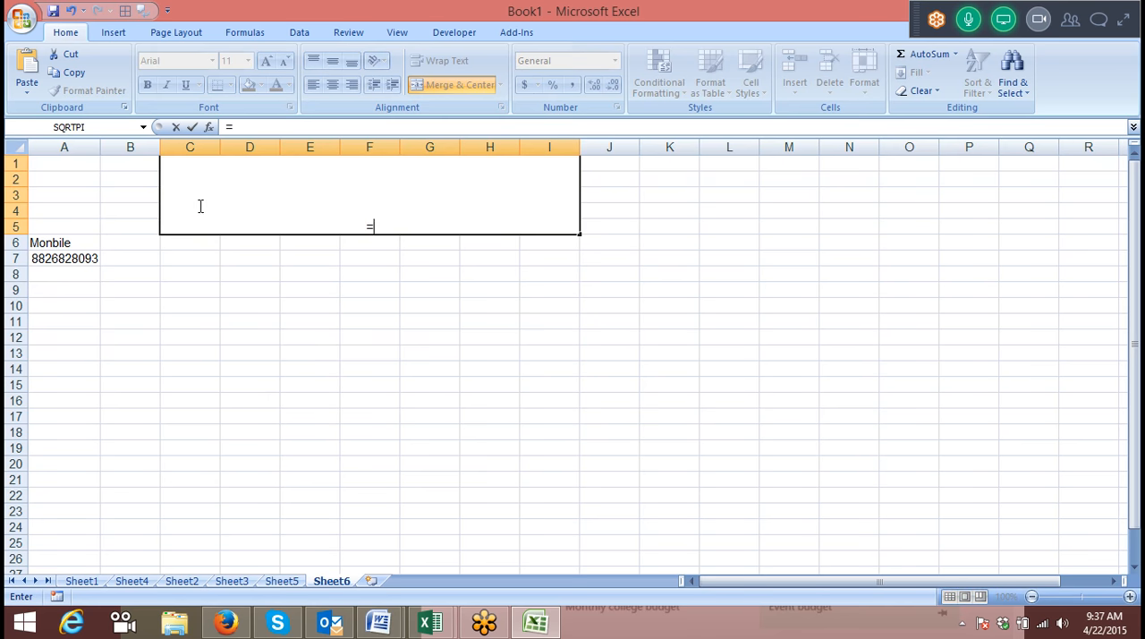
pyautogui.click(71, 259)
pyautogui.press('Return')
pyautogui.click(217, 177)
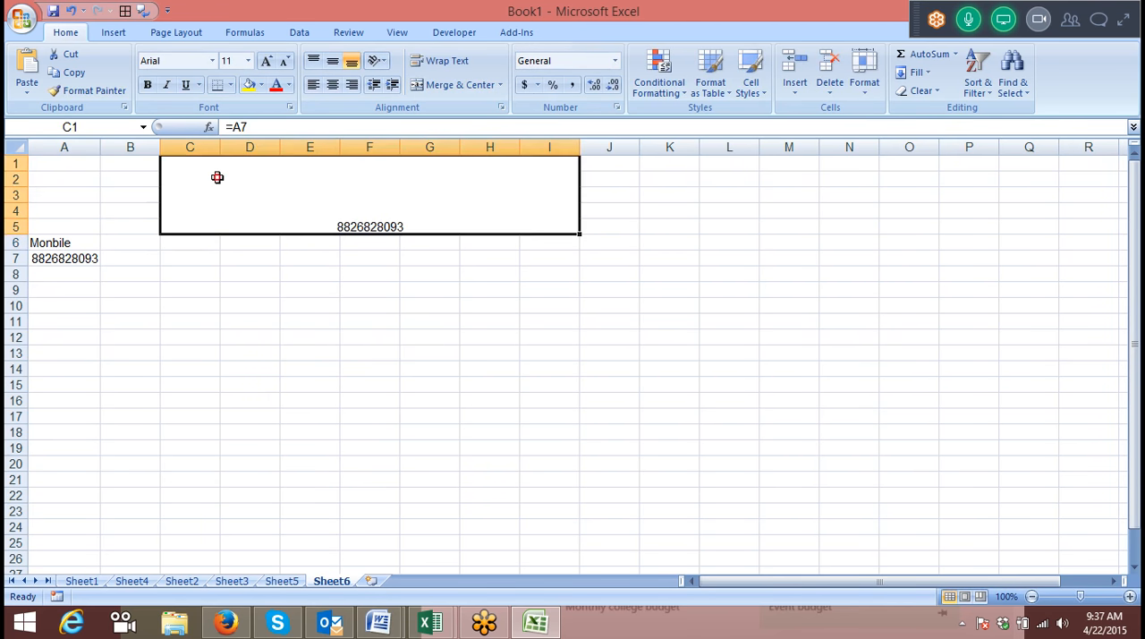
# Enlarge the font of the merged display cell C1:I5 to size 48.
pyautogui.click(267, 60)
pyautogui.click(267, 60)
pyautogui.click(266, 60)
pyautogui.click(266, 60)
pyautogui.click(267, 60)
pyautogui.click(267, 60)
pyautogui.click(267, 60)
pyautogui.click(266, 60)
pyautogui.click(267, 60)
pyautogui.click(267, 60)
pyautogui.click(267, 60)
pyautogui.click(267, 60)
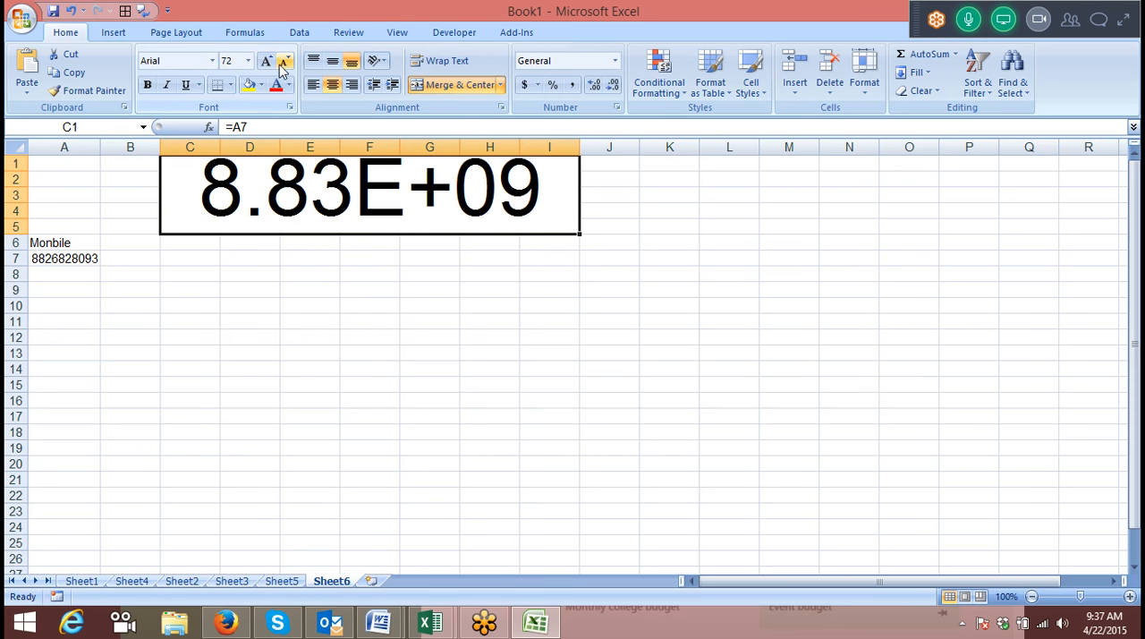
pyautogui.click(283, 63)
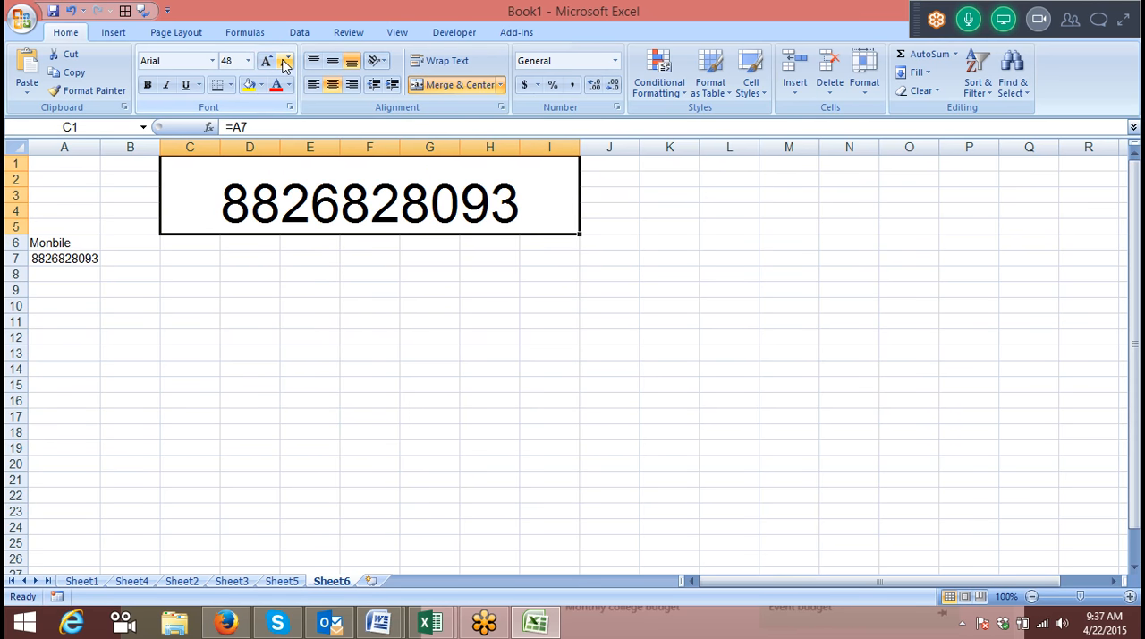
# Enter a second mobile number in A8, directly below the first one.
pyautogui.click(83, 265)
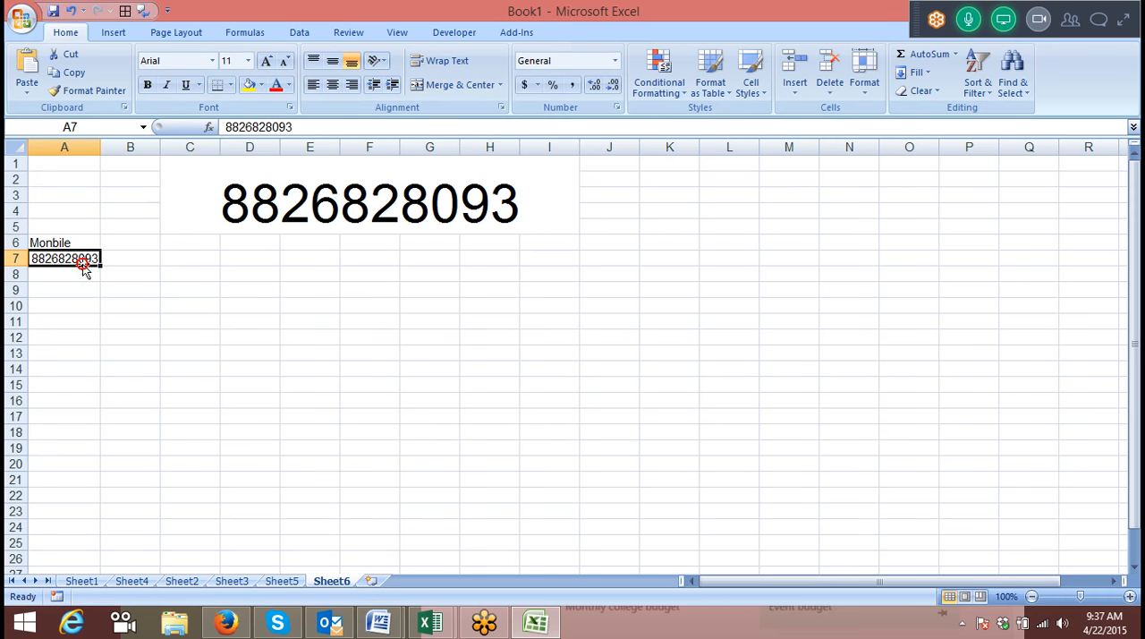
pyautogui.press('Down')
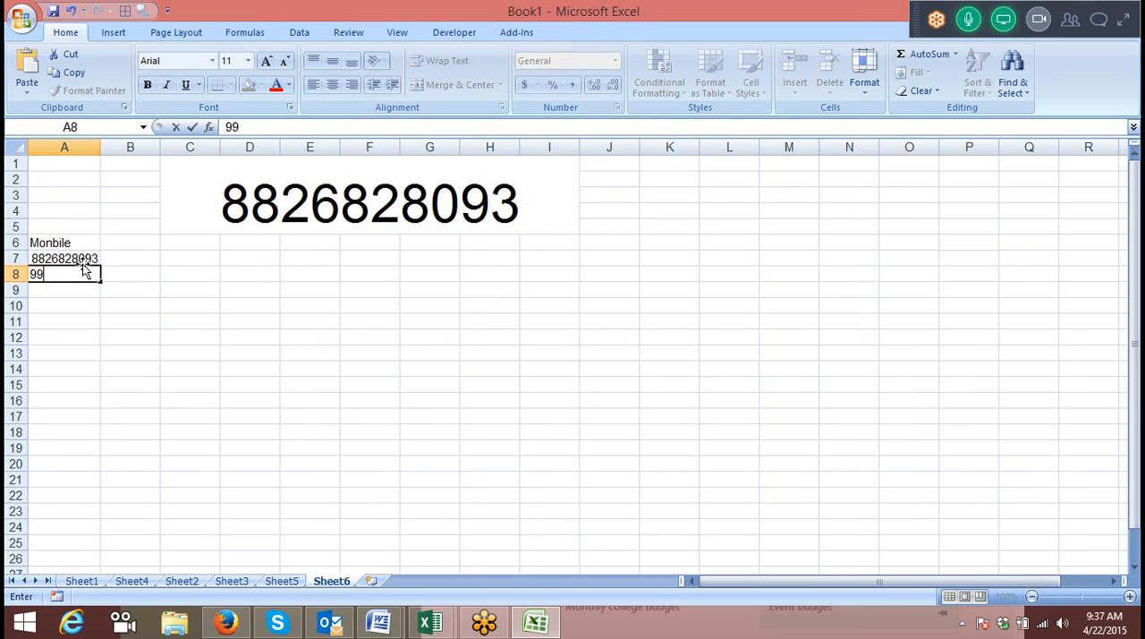
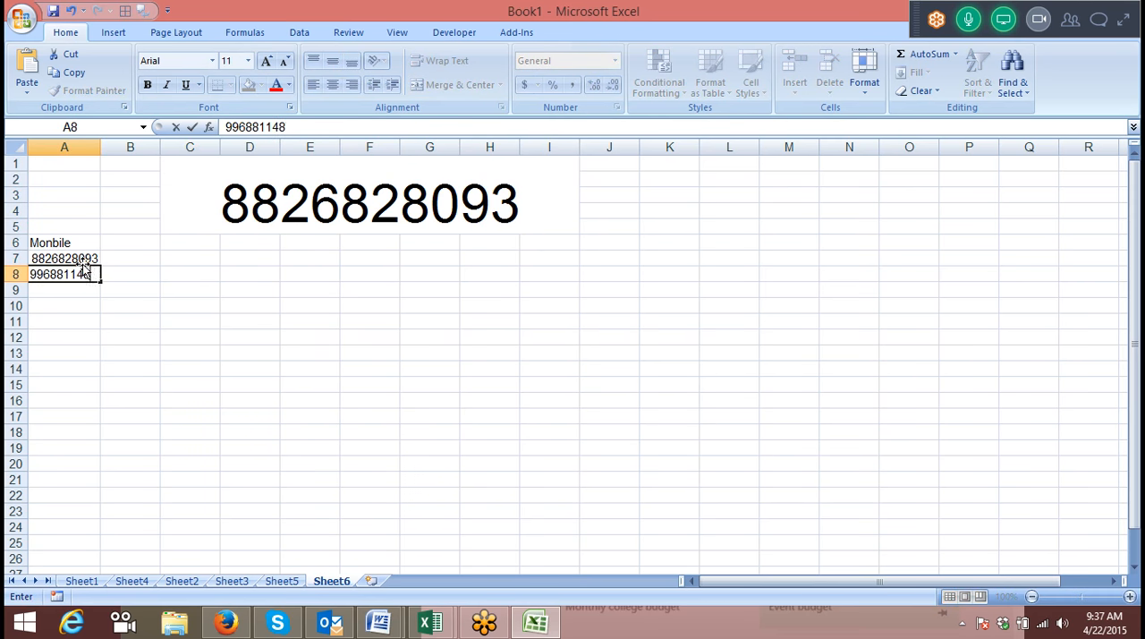
pyautogui.press('Return')
# Change the merged cell's reference so that its formula reads =A8.
pyautogui.doubleClick(290, 217)
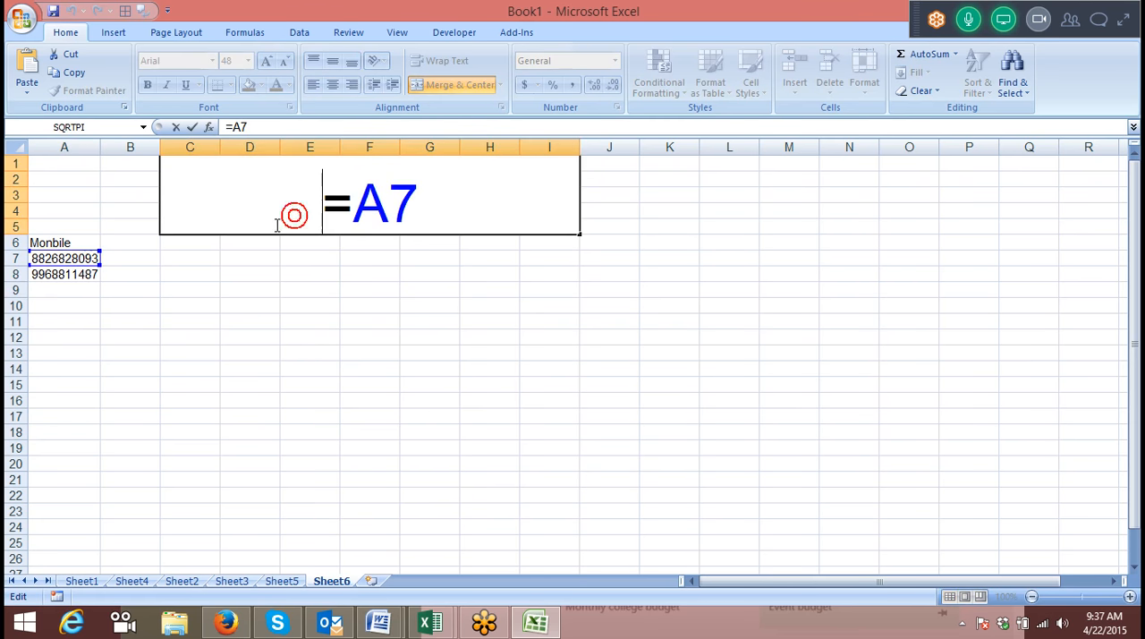
pyautogui.moveTo(89, 265); pyautogui.dragTo(90, 273)
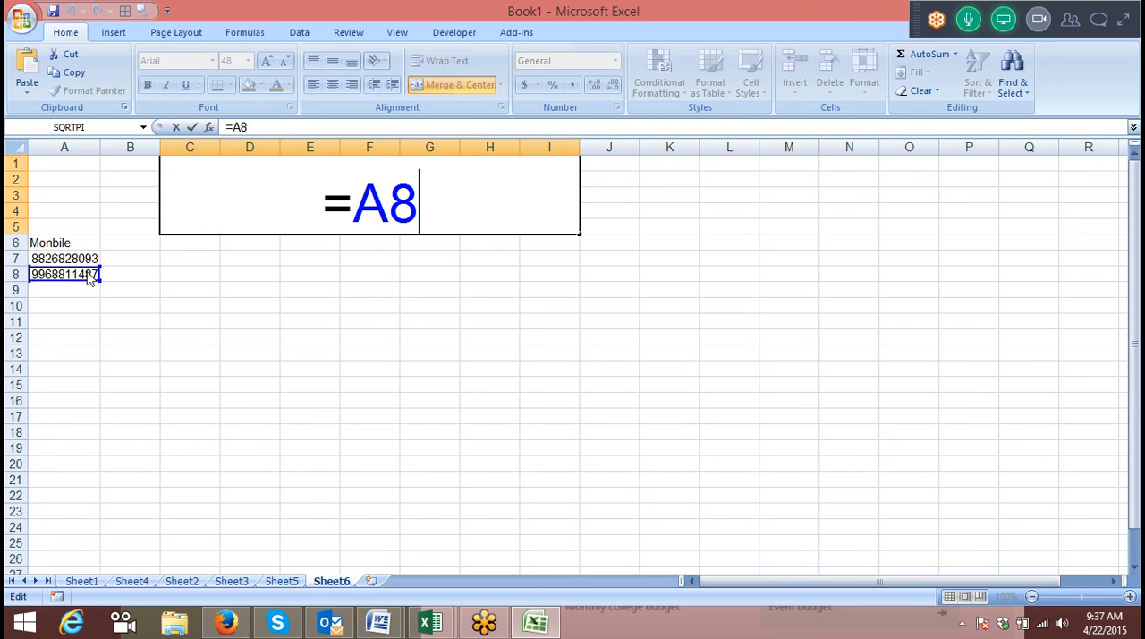
pyautogui.press('Return')
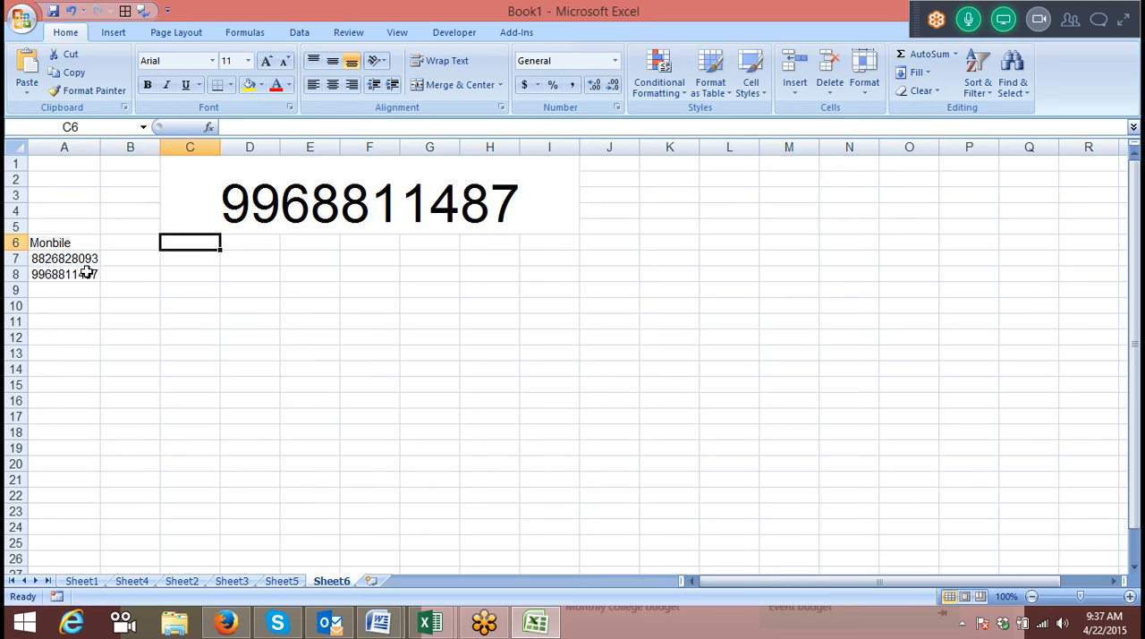
# Replace the merged cell's formula with =COUNTA(A:A) to count the filled cells in column A.
pyautogui.click(181, 209)
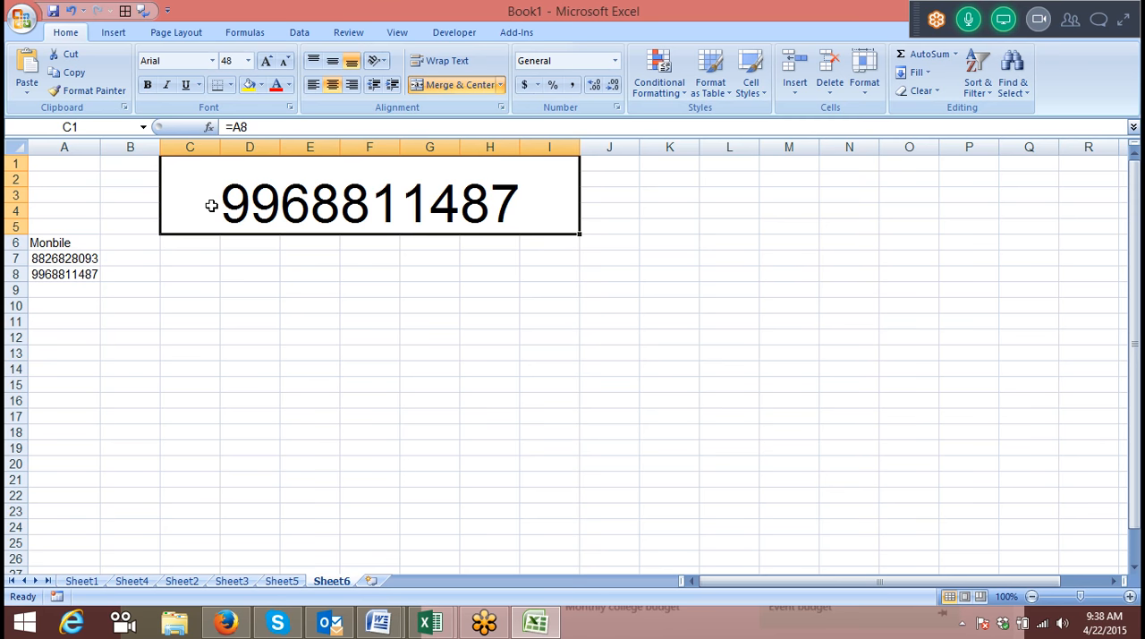
pyautogui.moveTo(36, 246); pyautogui.dragTo(63, 278)
pyautogui.click(238, 230)
pyautogui.write('=ca')
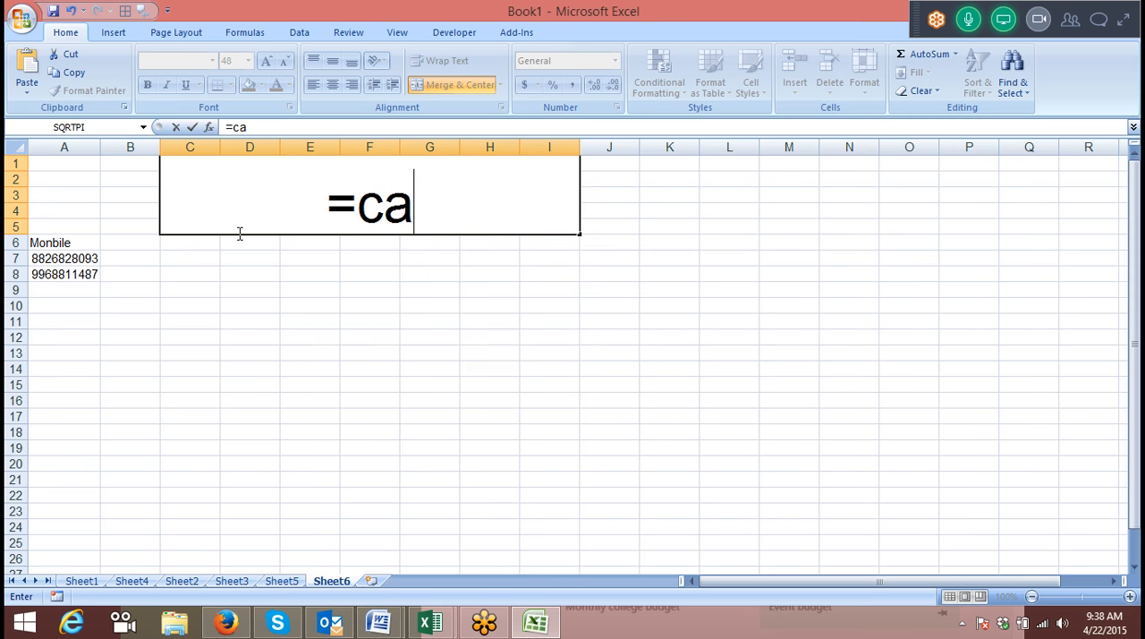
pyautogui.press('BackSpace')
pyautogui.write('ou')
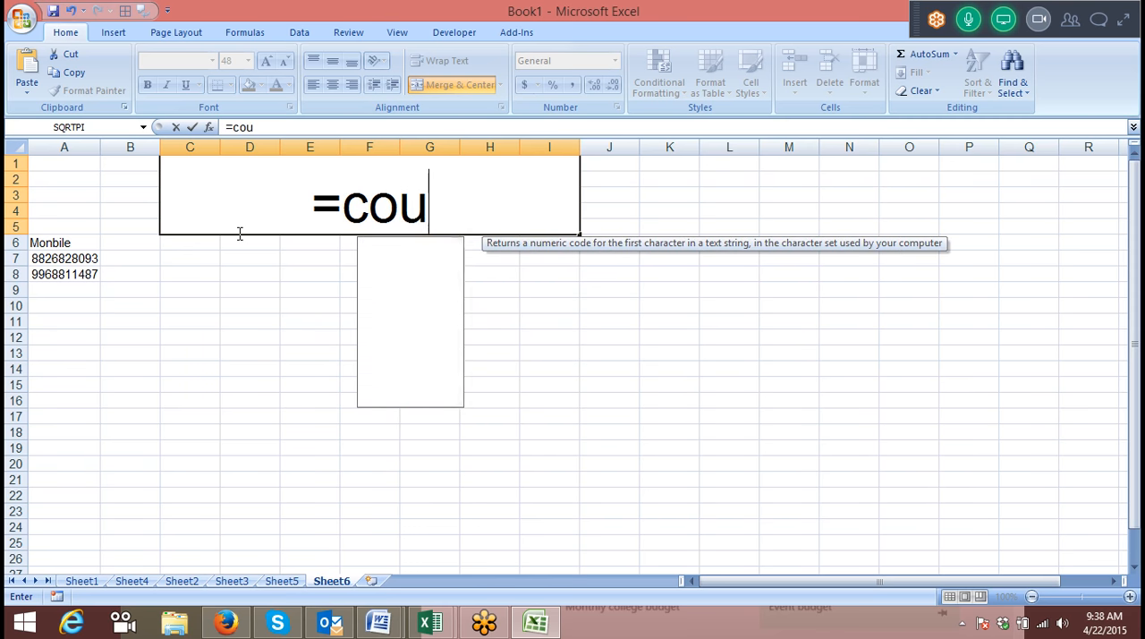
pyautogui.press('Down')
pyautogui.press('Tab')
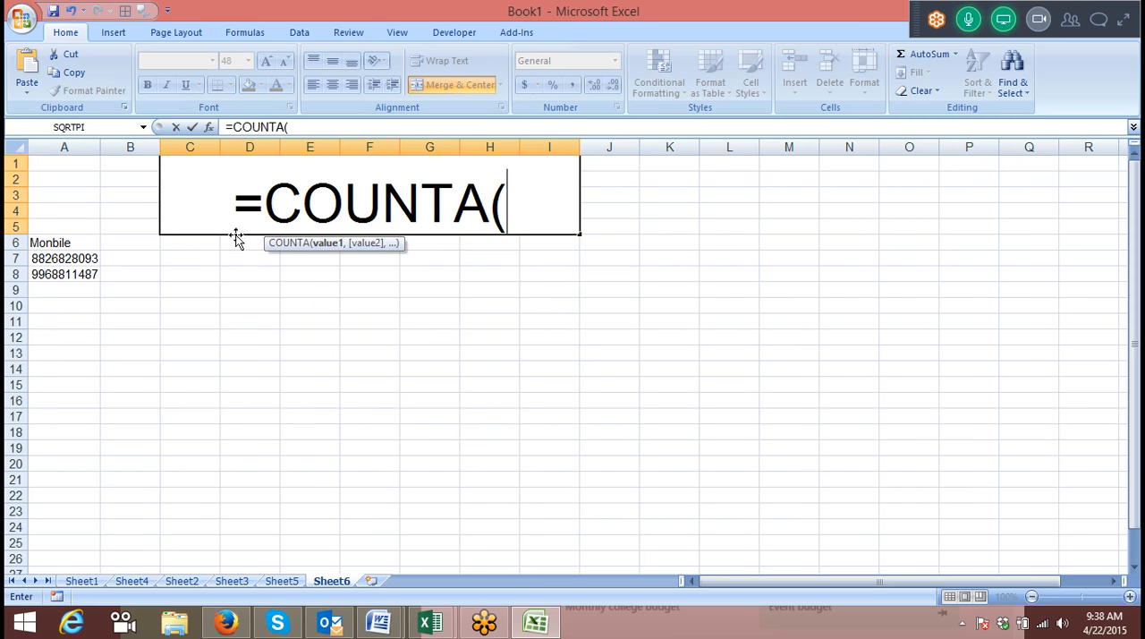
pyautogui.click(66, 151)
pyautogui.write(')')
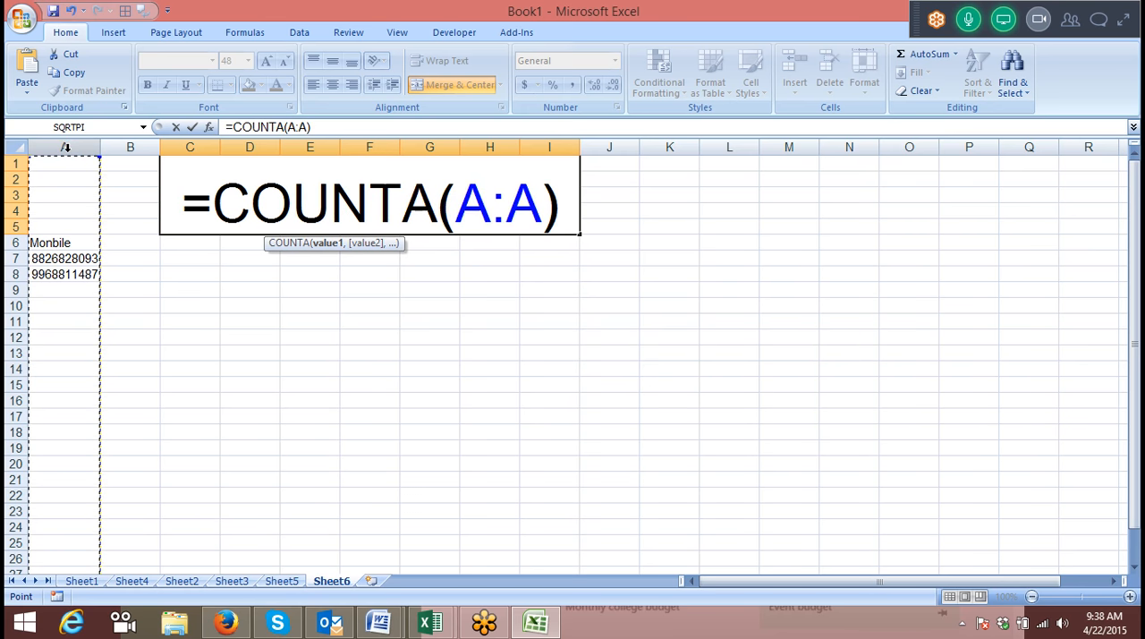
pyautogui.press('Return')
# Add 5 to the merged cell's count for the blank rows above the heading, making it =COUNTA(A:A)+5.
pyautogui.click(230, 204)
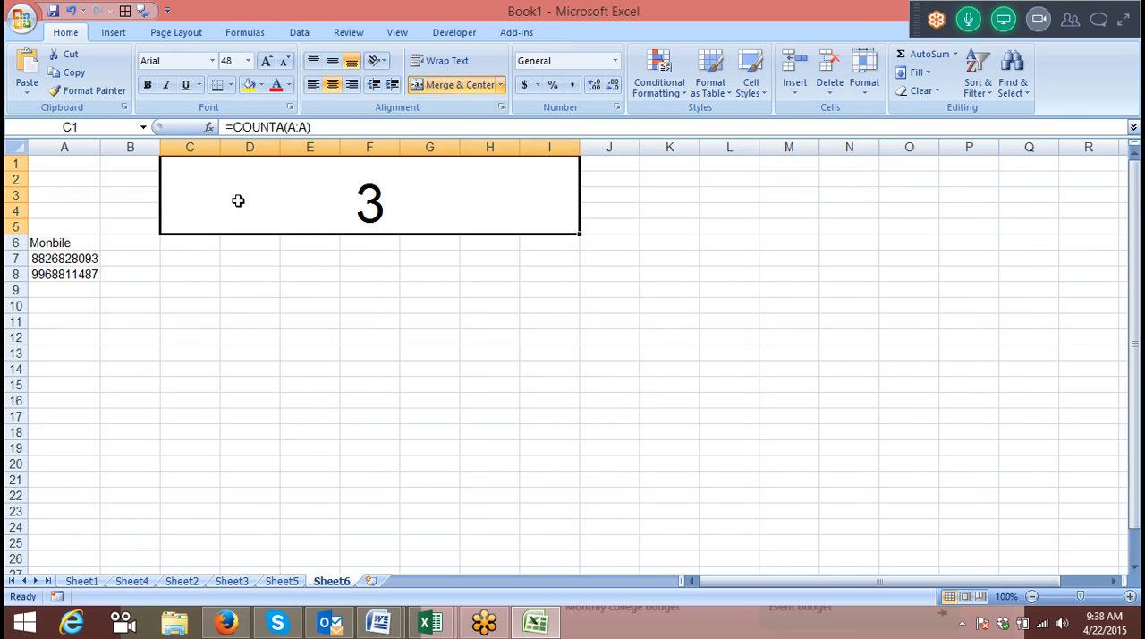
pyautogui.click(67, 161)
pyautogui.moveTo(67, 161)
pyautogui.mouseDown()
pyautogui.moveTo(68, 242)
pyautogui.moveTo(64, 148)
pyautogui.moveTo(64, 159)
pyautogui.mouseUp()
pyautogui.click(340, 187)
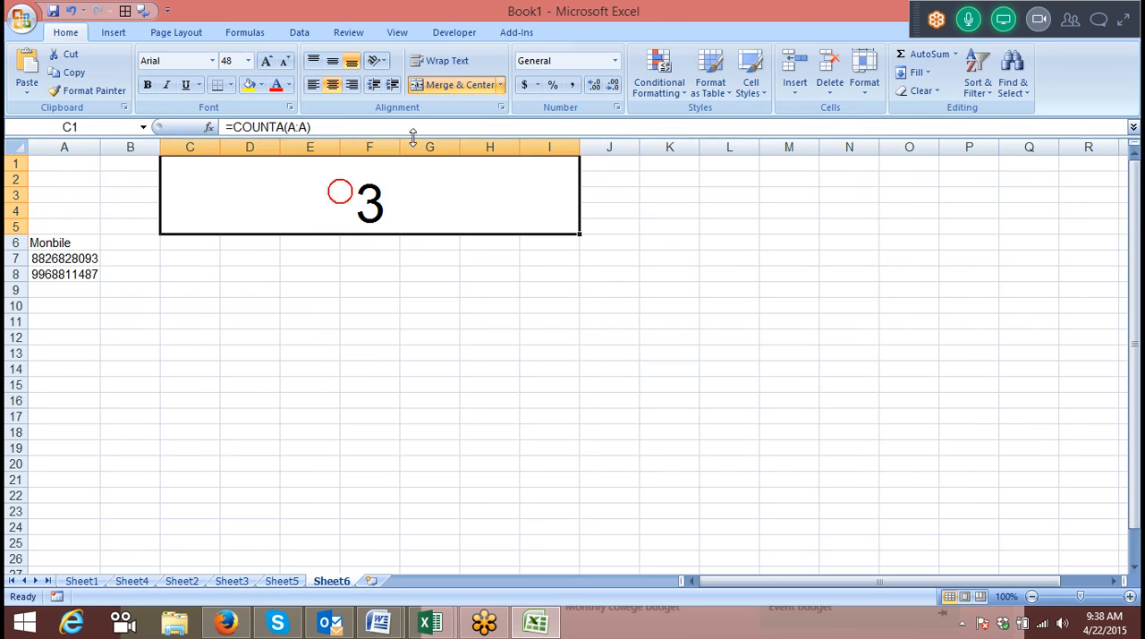
pyautogui.click(404, 128)
pyautogui.write('+5')
pyautogui.press('Return')
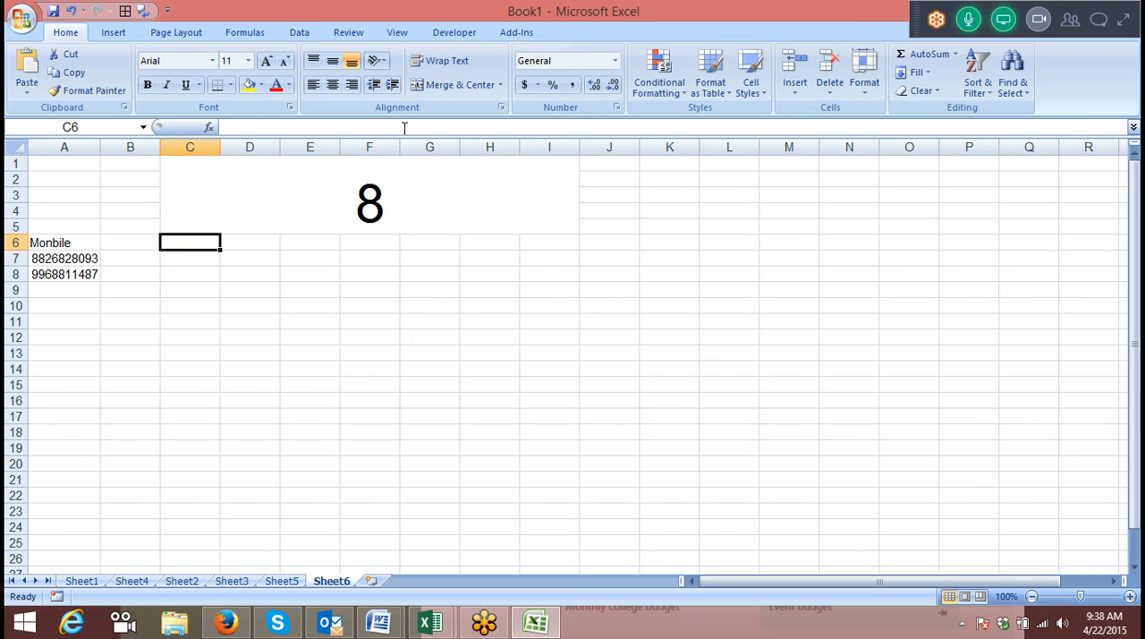
# Wrap the merged cell's count in INDEX over column A, giving =INDEX(A:A,COUNTA(A:A)+5), and accept the proposed correction.
pyautogui.click(451, 191)
pyautogui.click(238, 128)
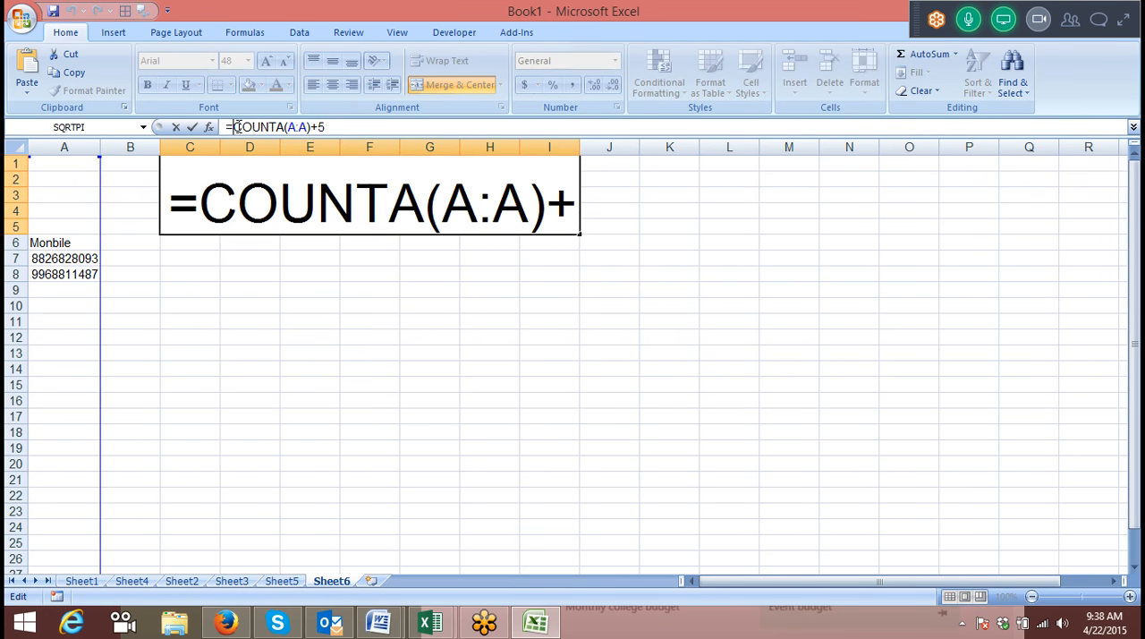
pyautogui.write('ind')
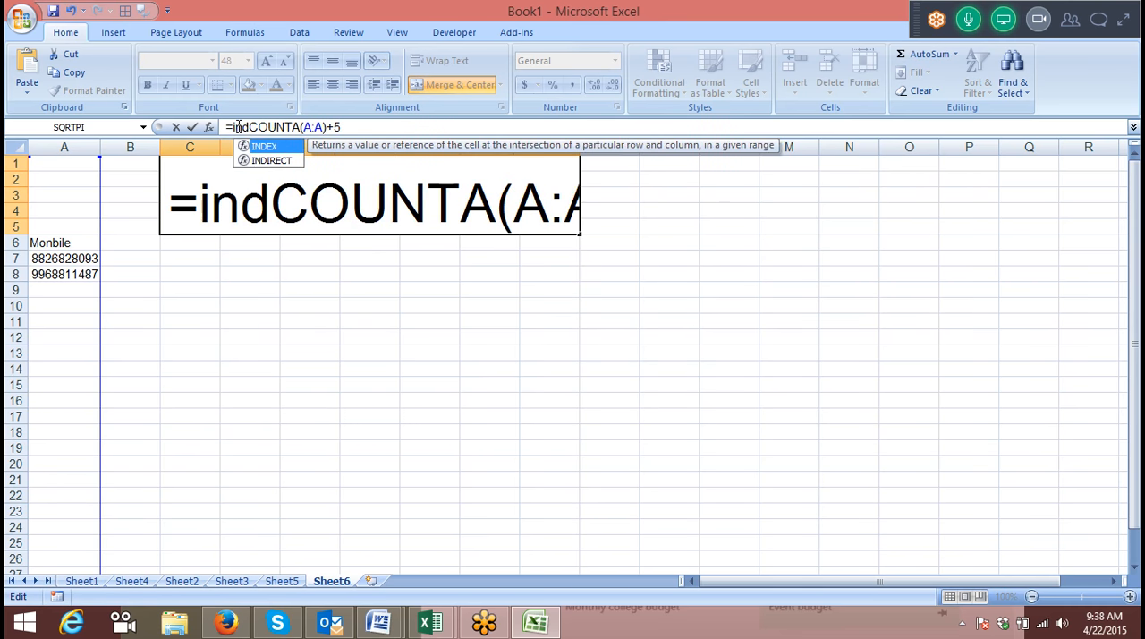
pyautogui.press('Tab')
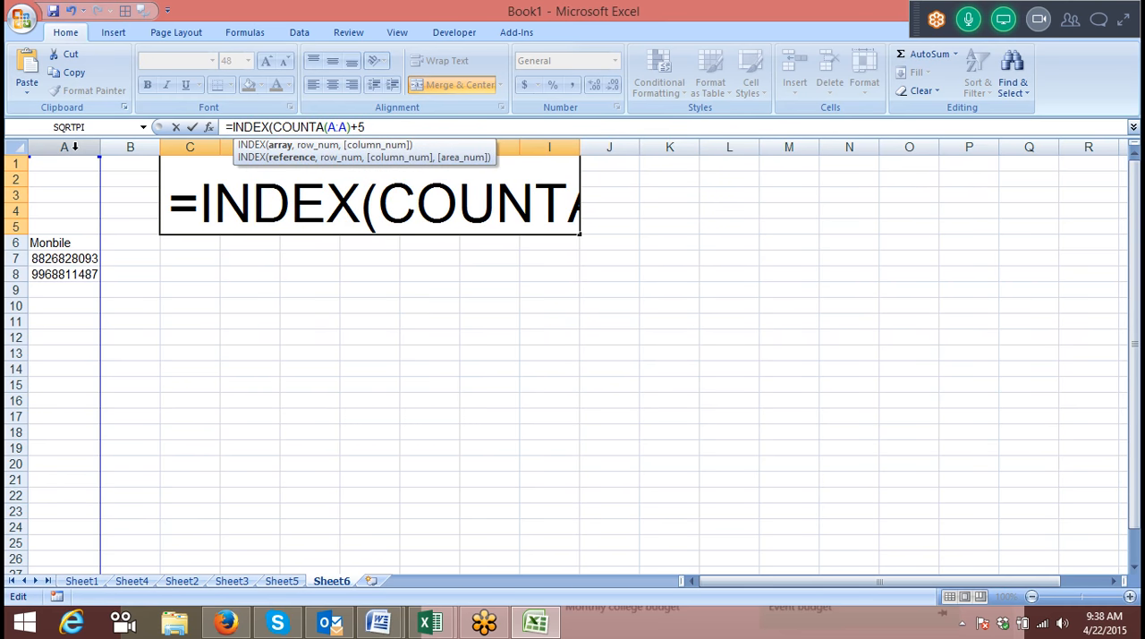
pyautogui.click(74, 147)
pyautogui.write(',')
pyautogui.press('Return')
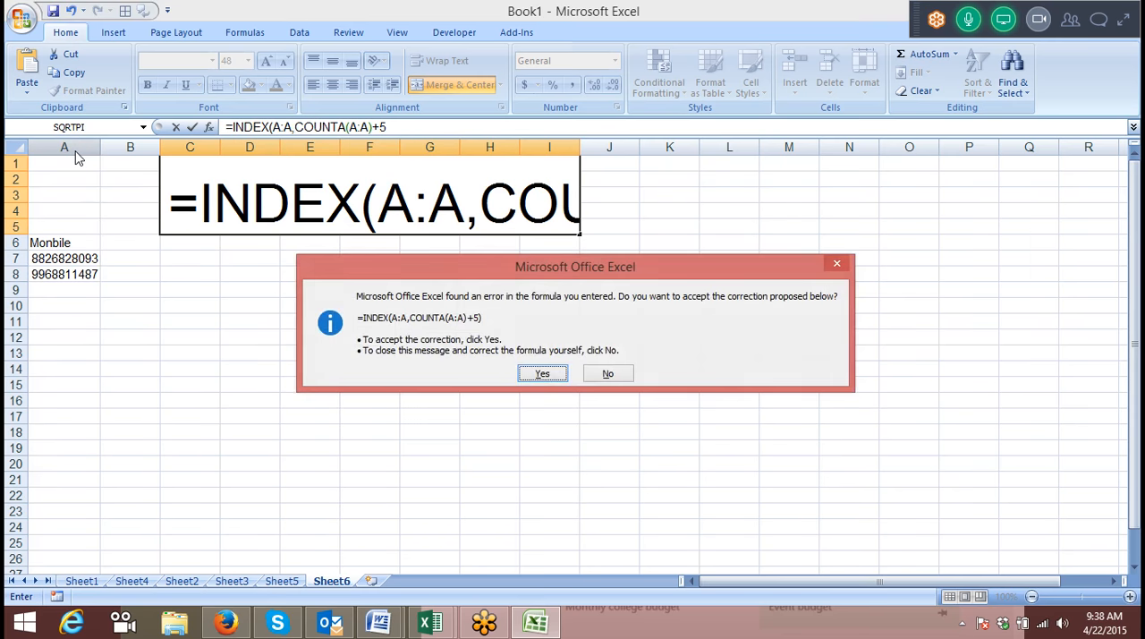
pyautogui.press('Return')
# Enter a third mobile number in A9 to test the last-entry formula.
pyautogui.click(59, 289)
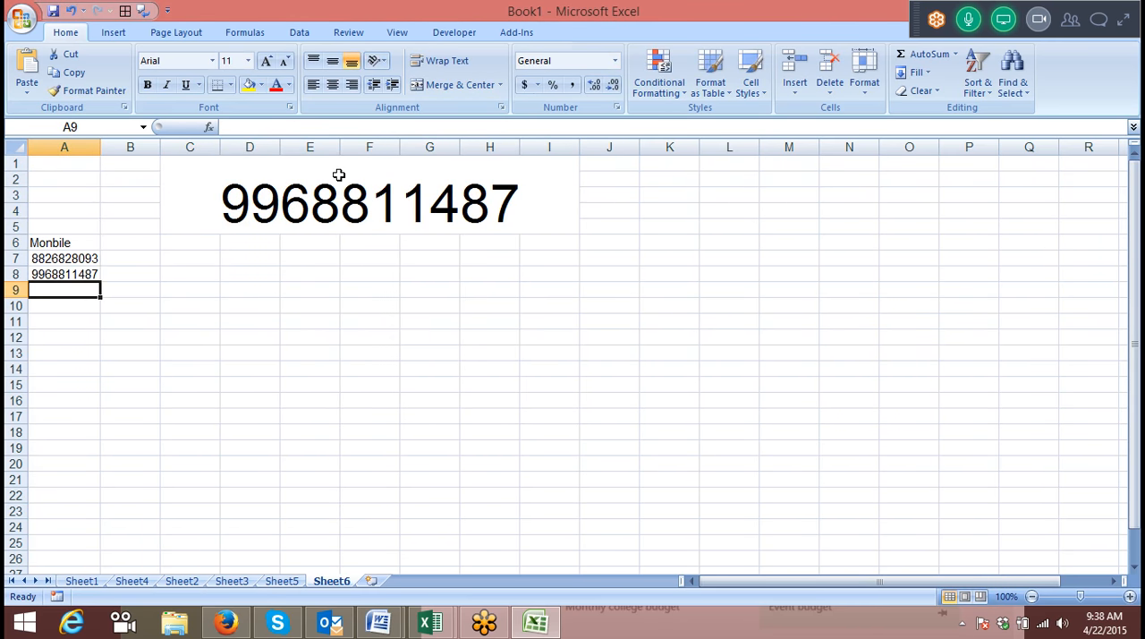
pyautogui.press('Return')
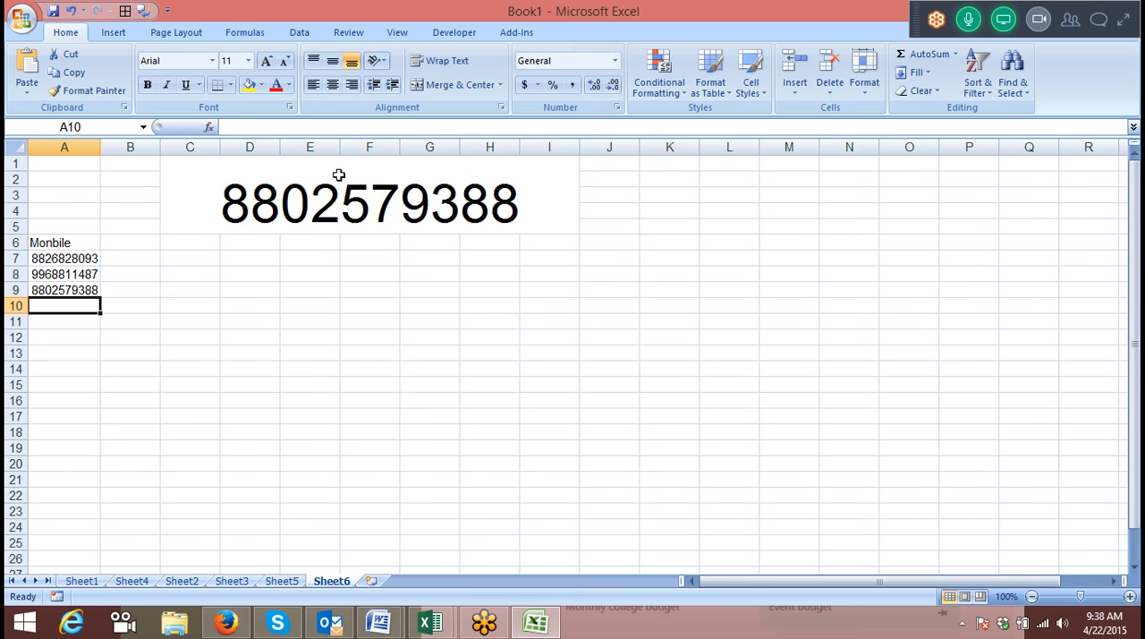
# Leave A10 blank and enter another mobile number in A11.
pyautogui.press('Down')
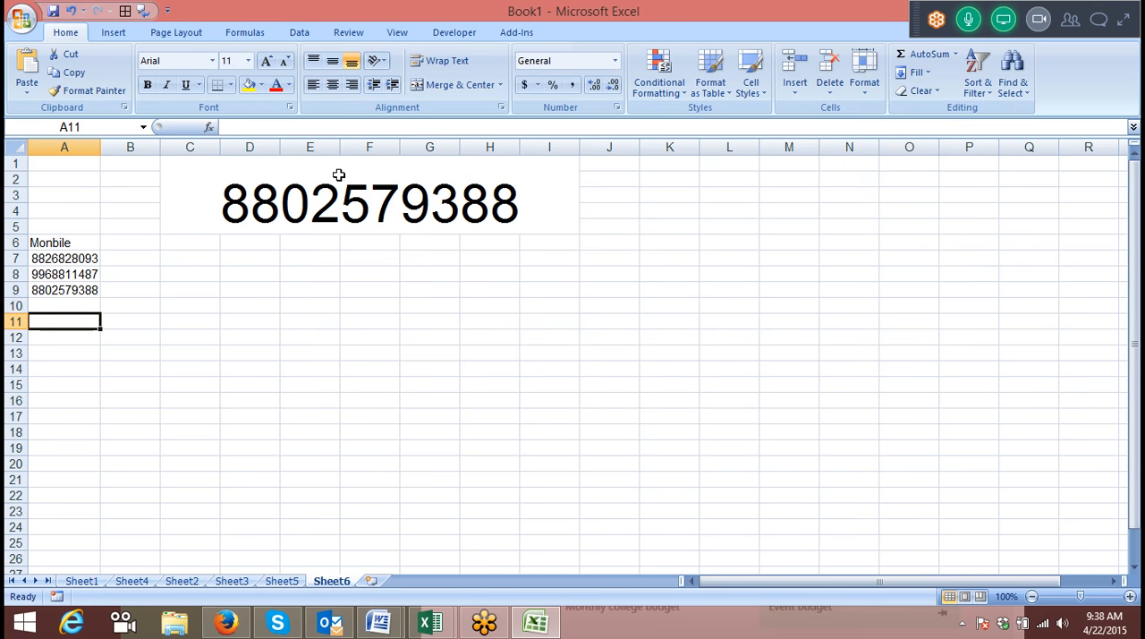
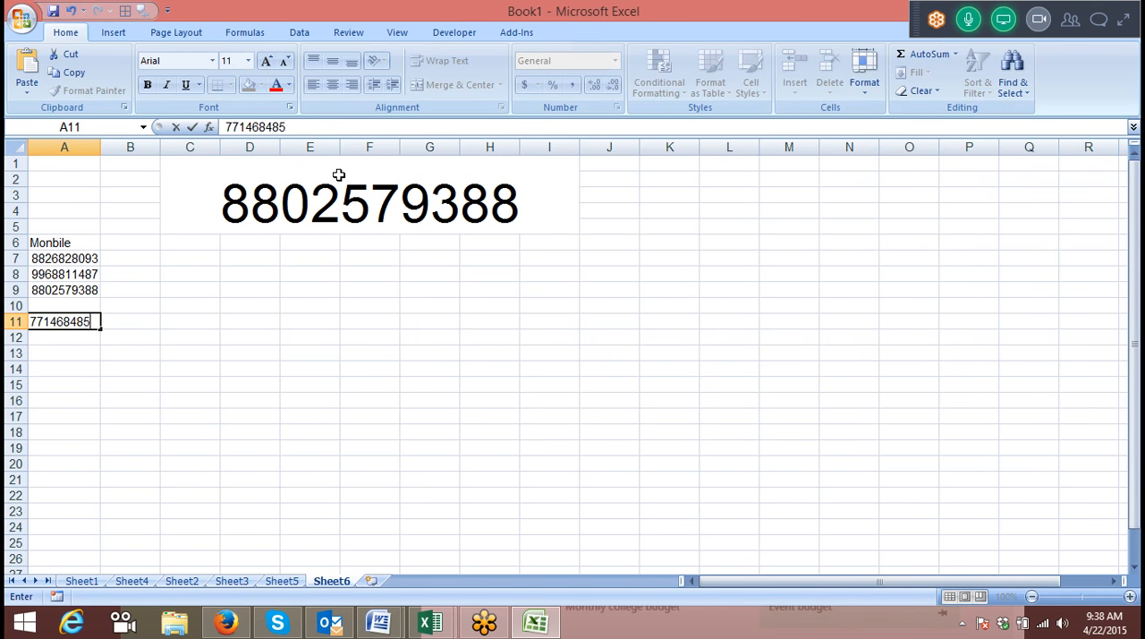
pyautogui.press('Return')
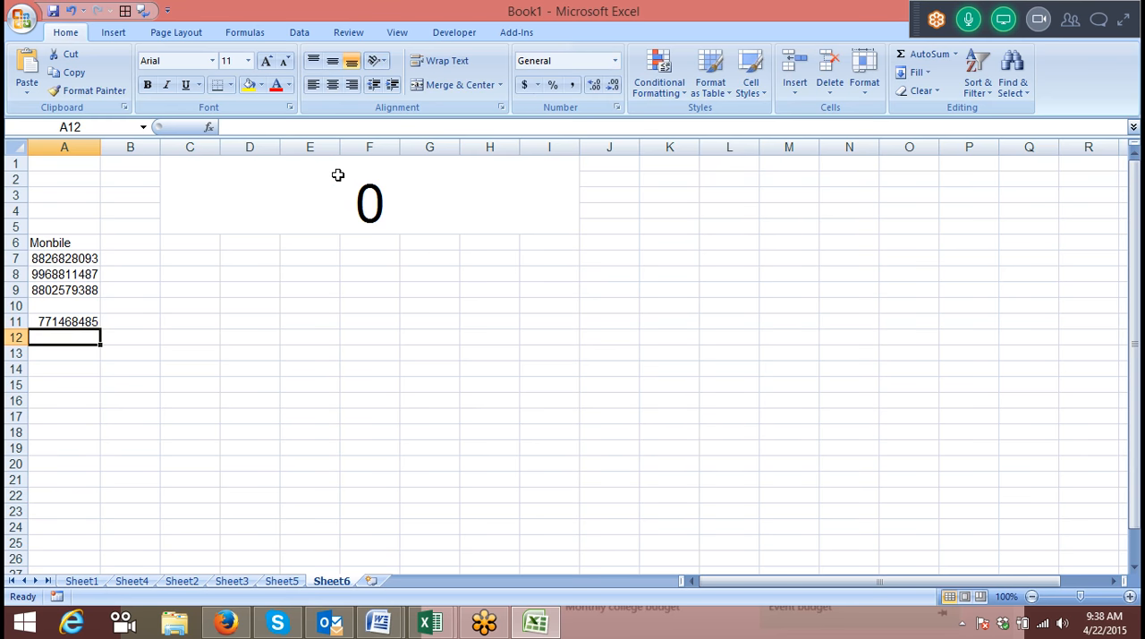
# Clear the merged cell and begin a new INDEX formula in it with column A as the array.
pyautogui.click(337, 175)
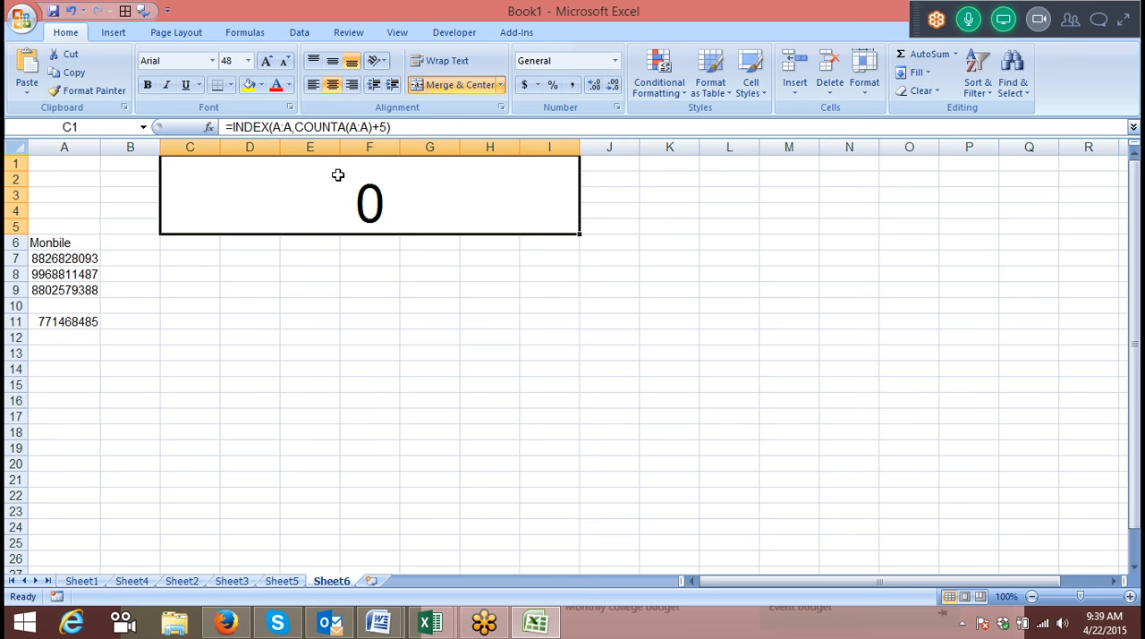
pyautogui.press('Delete')
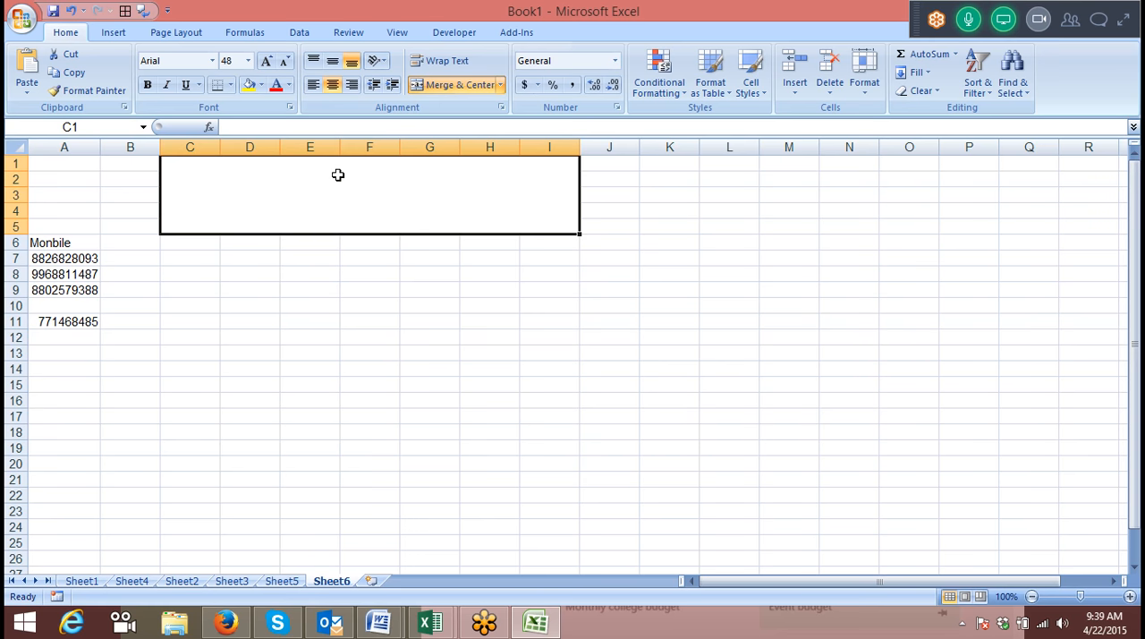
pyautogui.write('=und')
pyautogui.press('BackSpace')
pyautogui.press('BackSpace')
pyautogui.press('BackSpace')
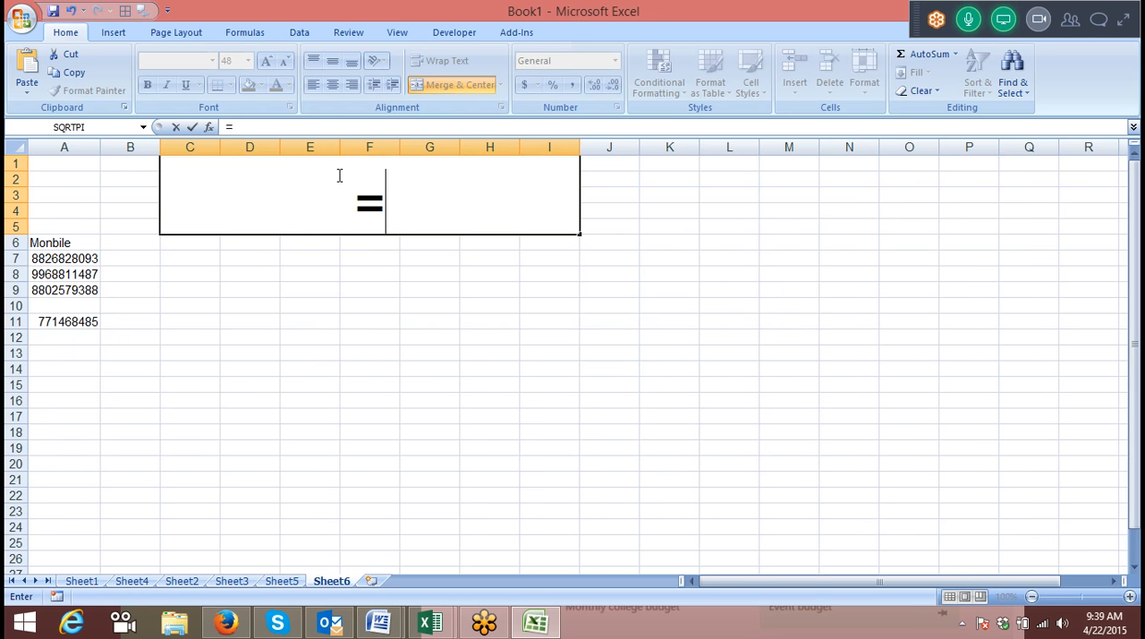
pyautogui.write('in')
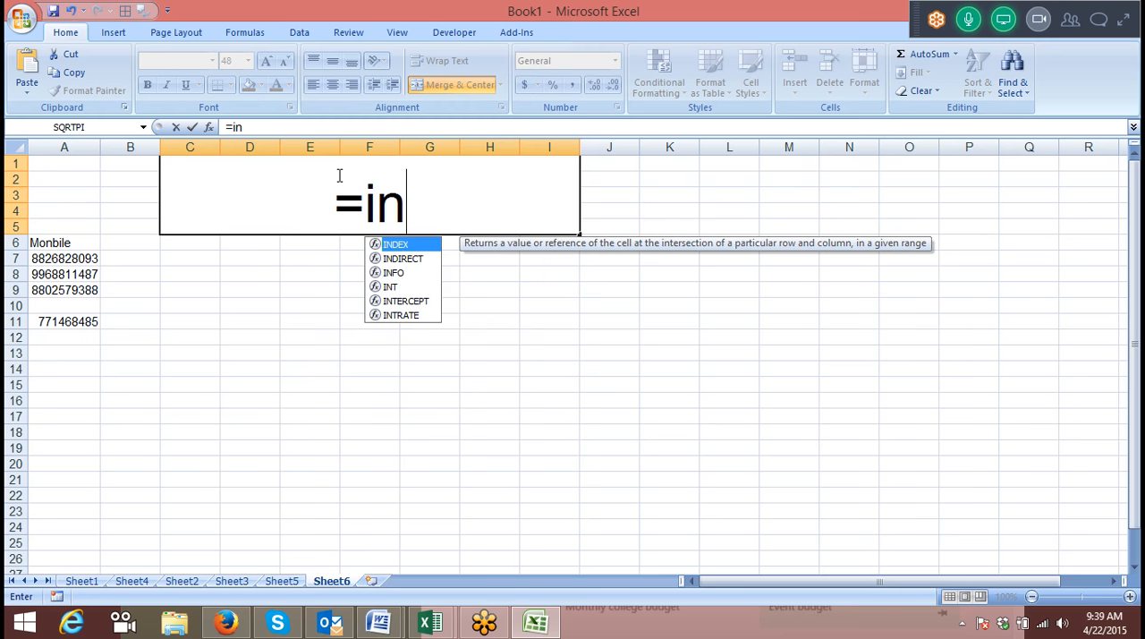
pyautogui.press('Tab')
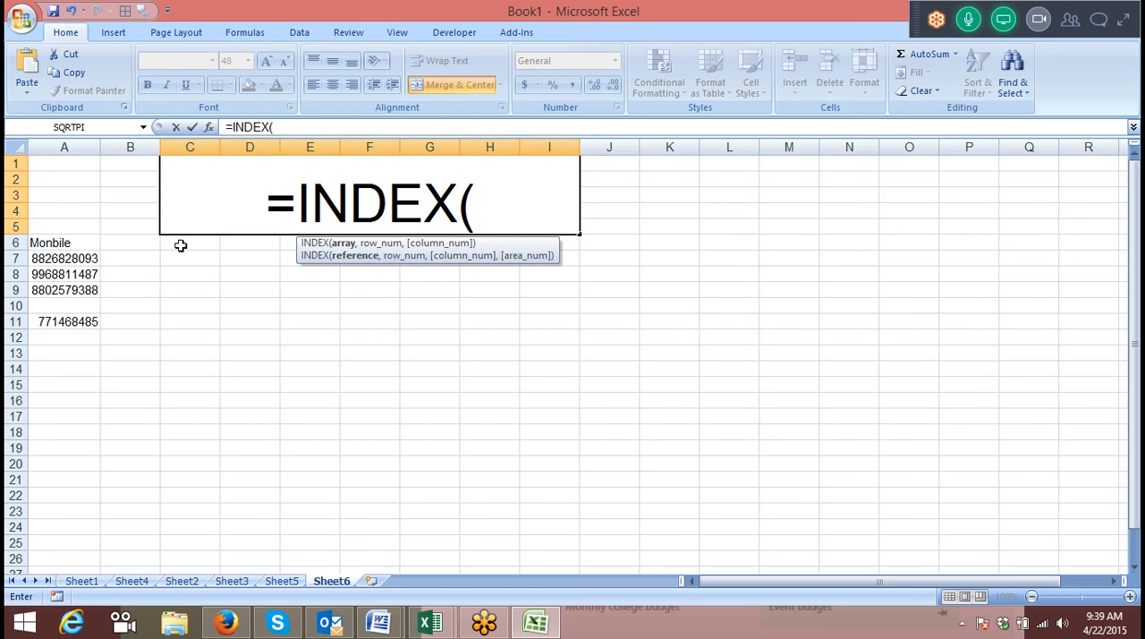
pyautogui.click(64, 147)
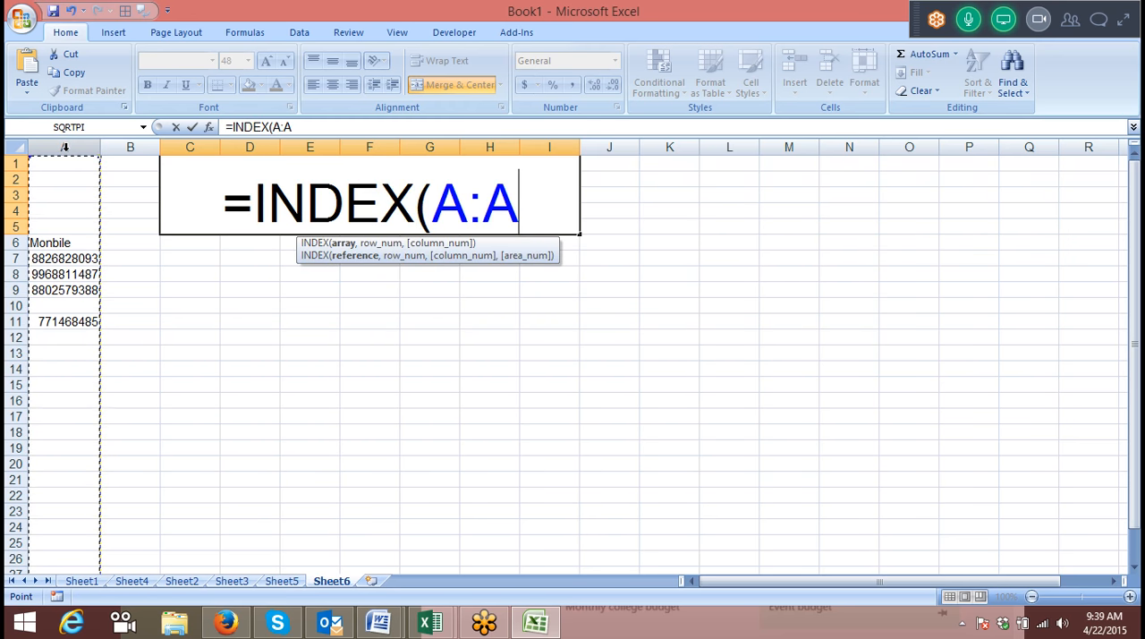
# Nest MAX(ROW() as the row number argument, extending the merged cell's formula to =INDEX(A:A,MAX(ROW().
pyautogui.write(',ma')
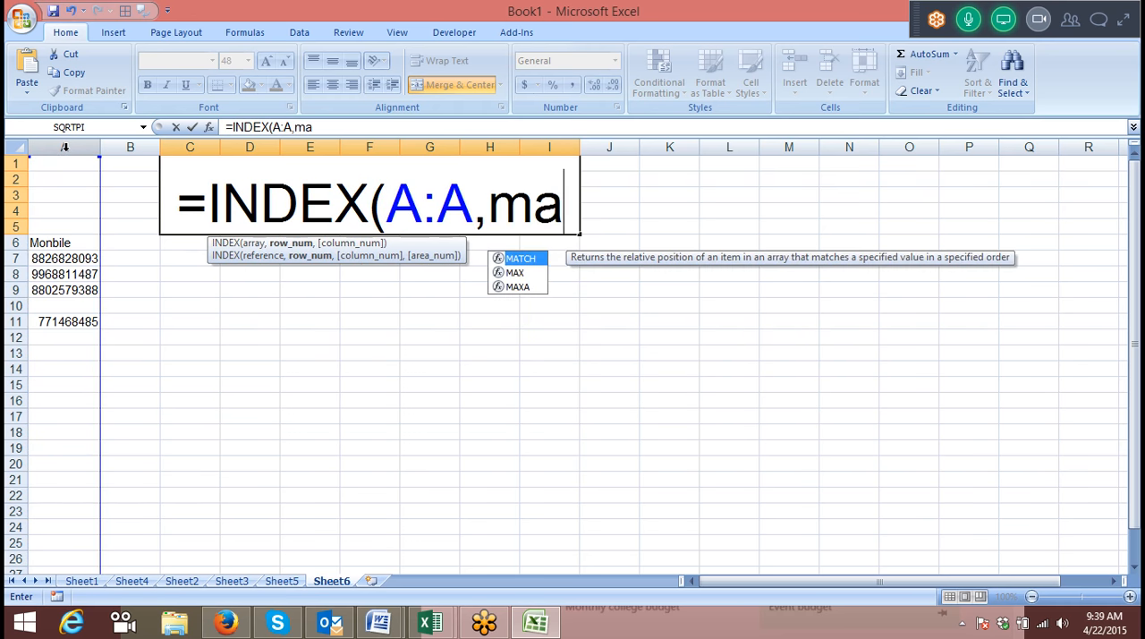
pyautogui.press('Down')
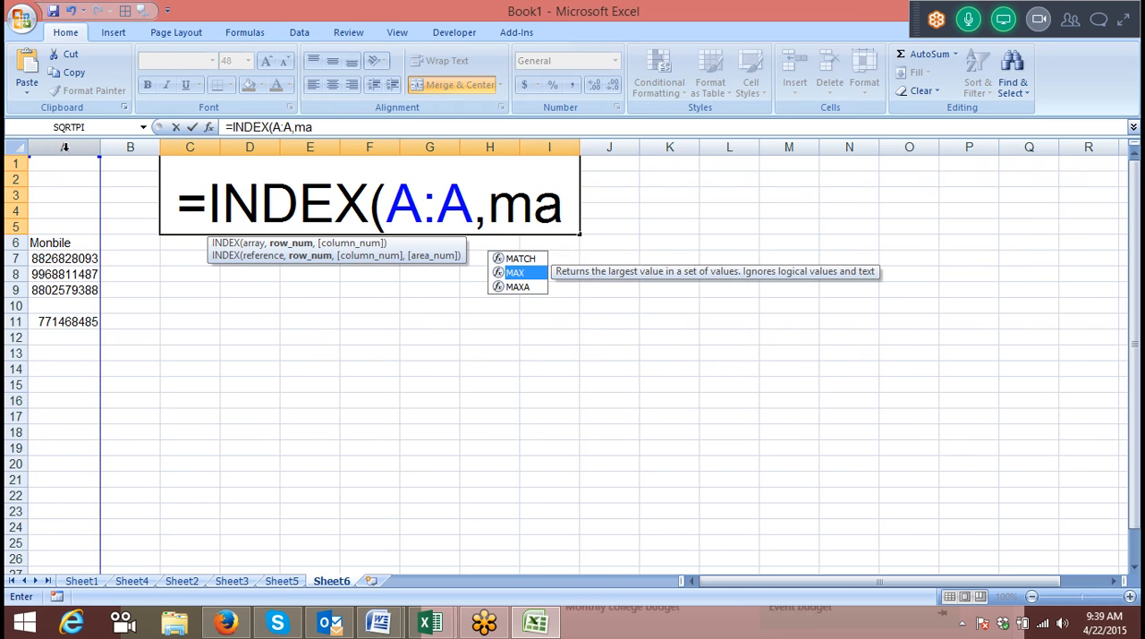
pyautogui.press('Tab')
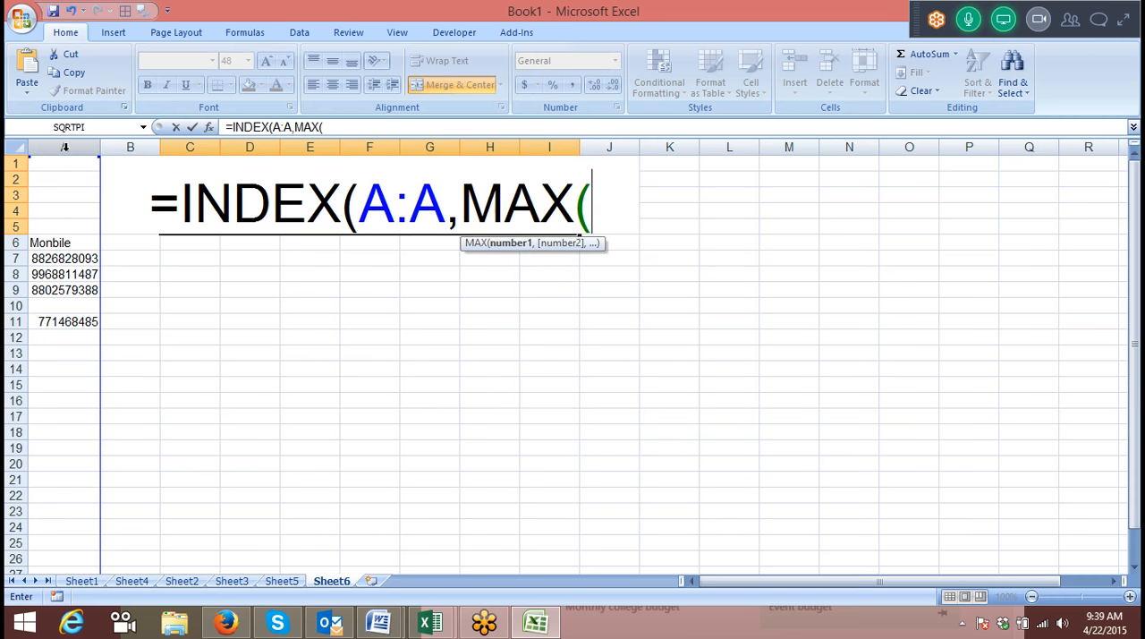
pyautogui.write('ro')
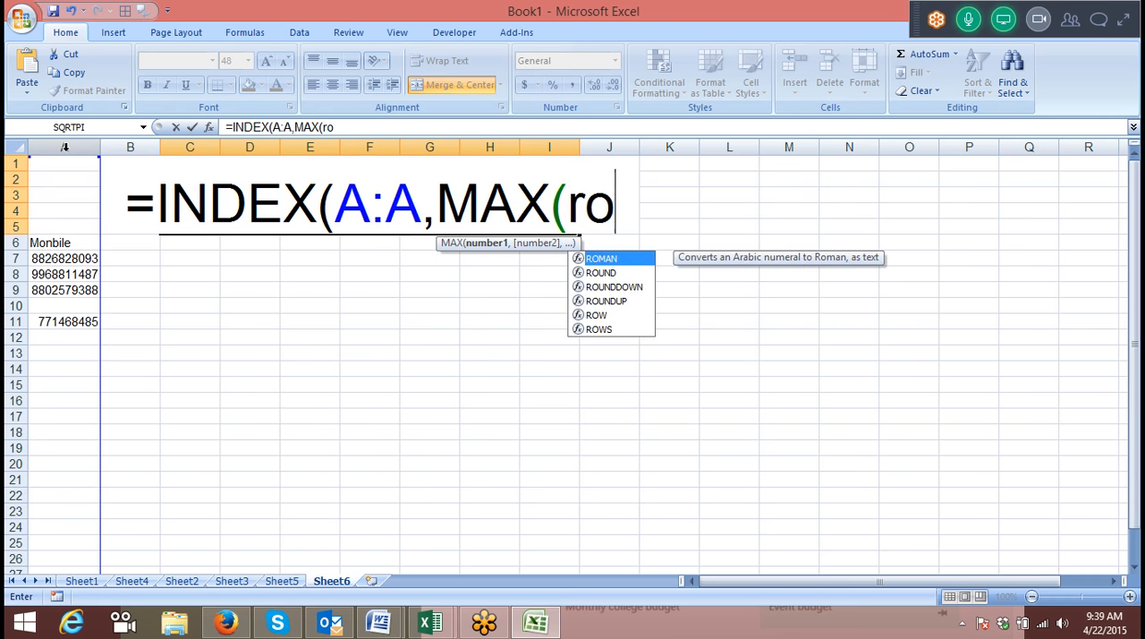
pyautogui.write('w')
pyautogui.press('Tab')
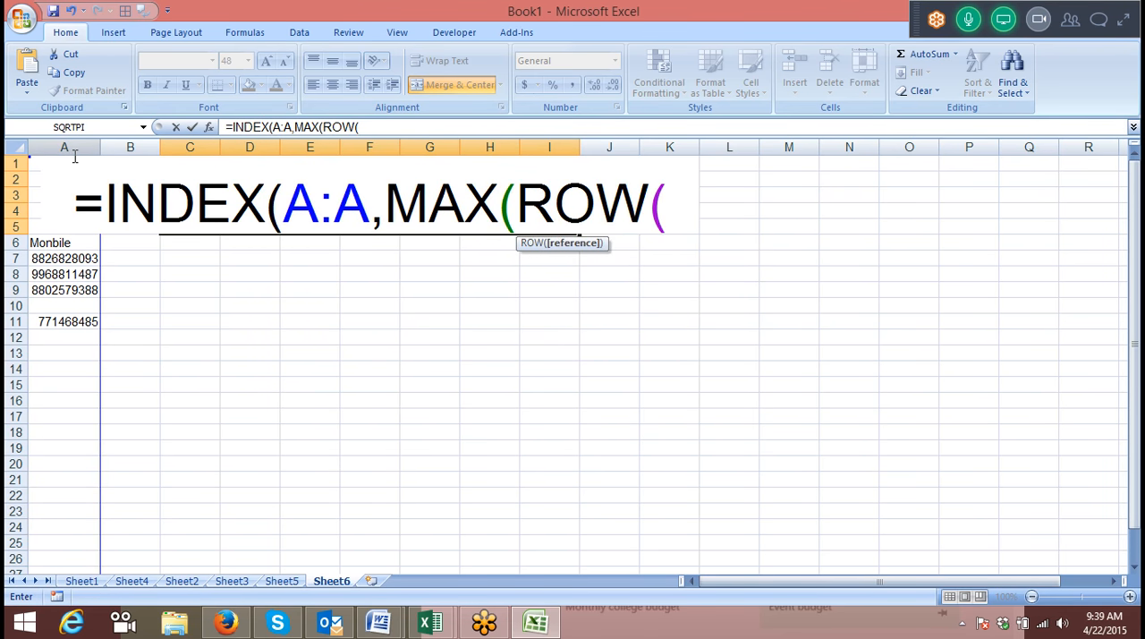
pyautogui.click(74, 157)
pyautogui.write(')')
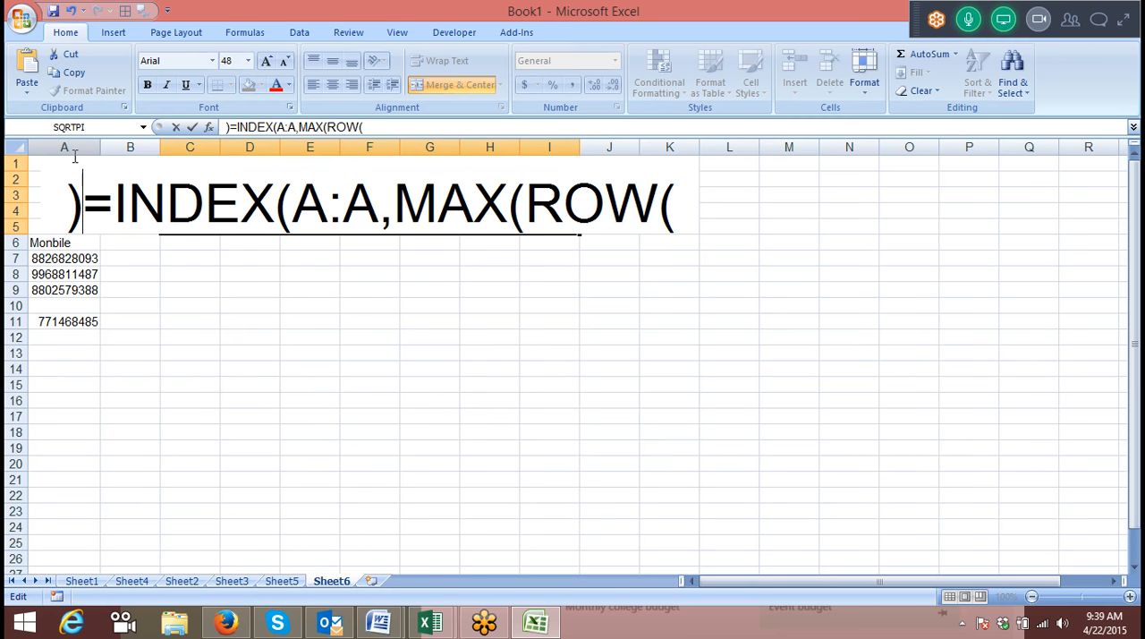
pyautogui.press('BackSpace')
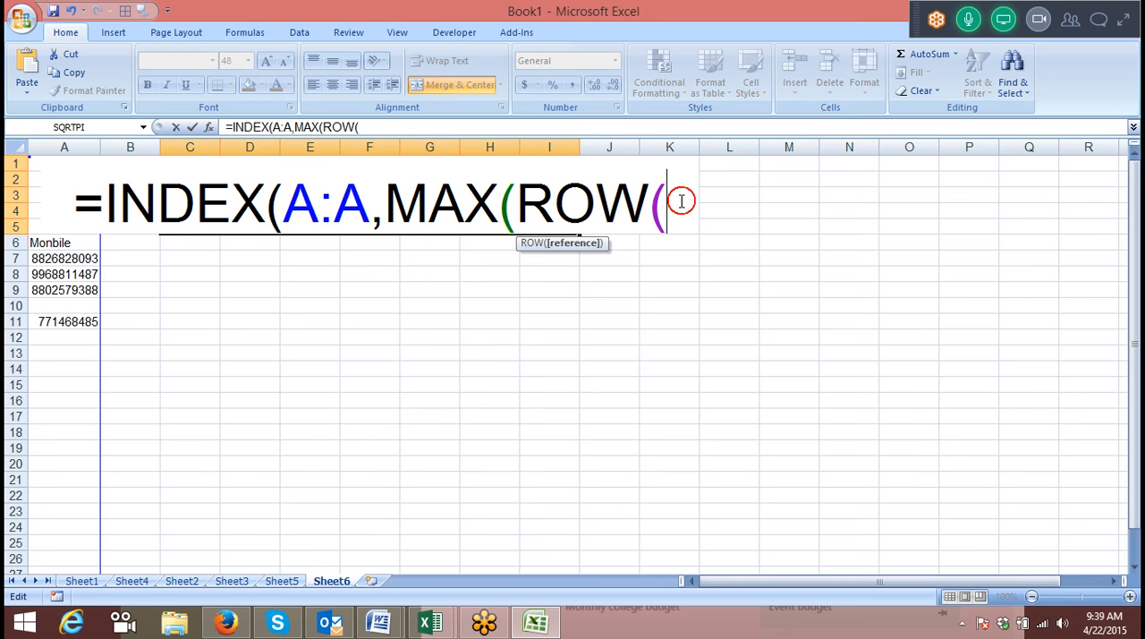
pyautogui.write(')')
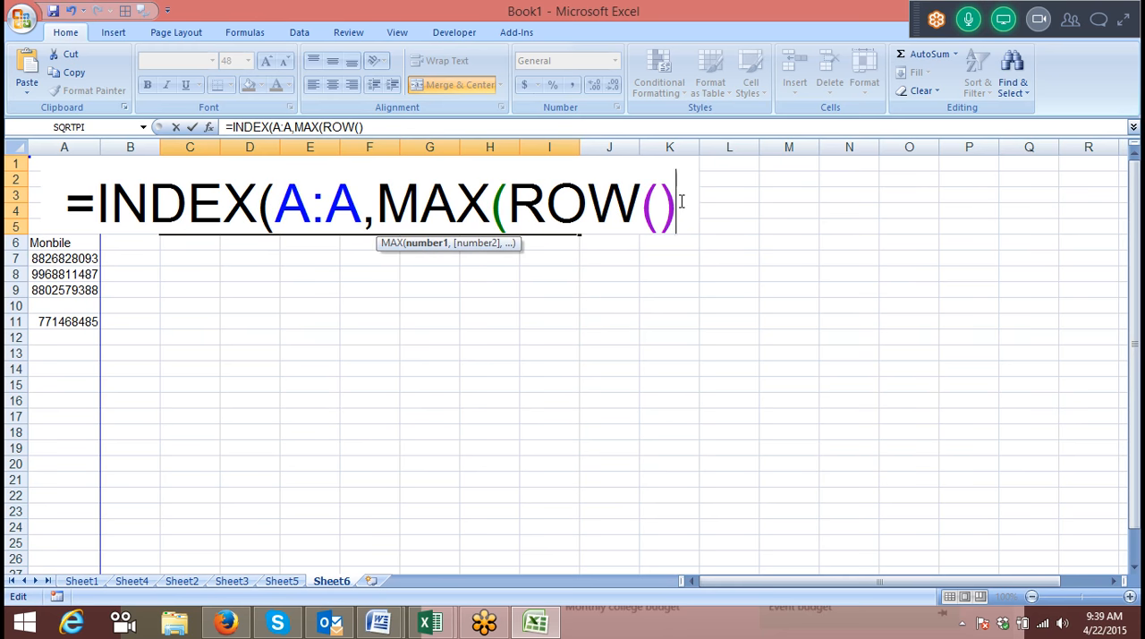
pyautogui.write('*')
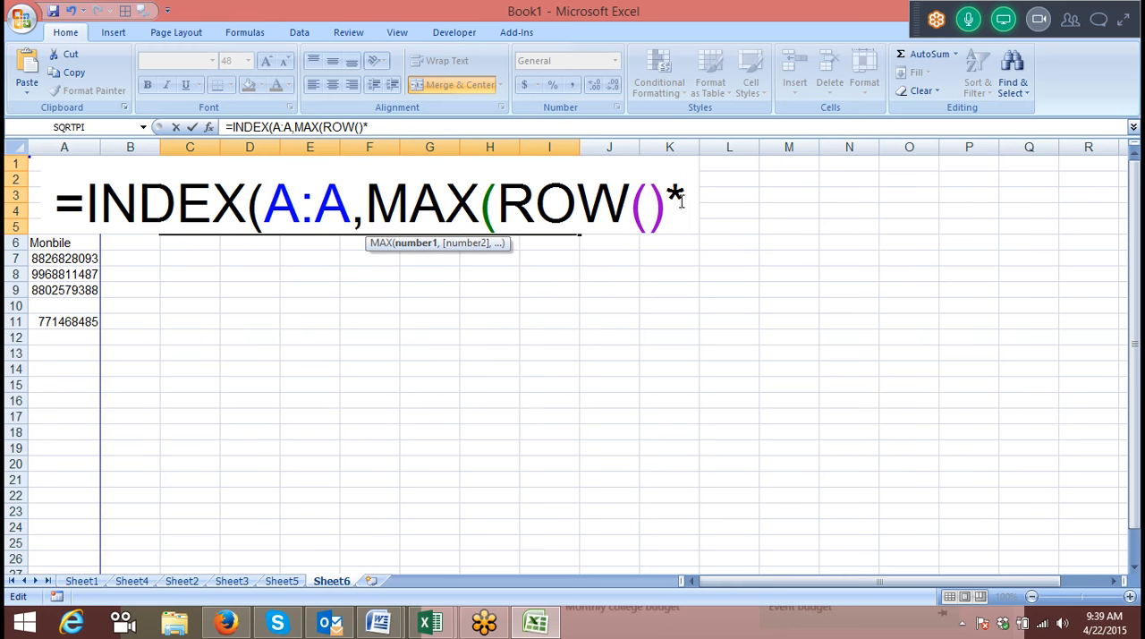
pyautogui.write('(')
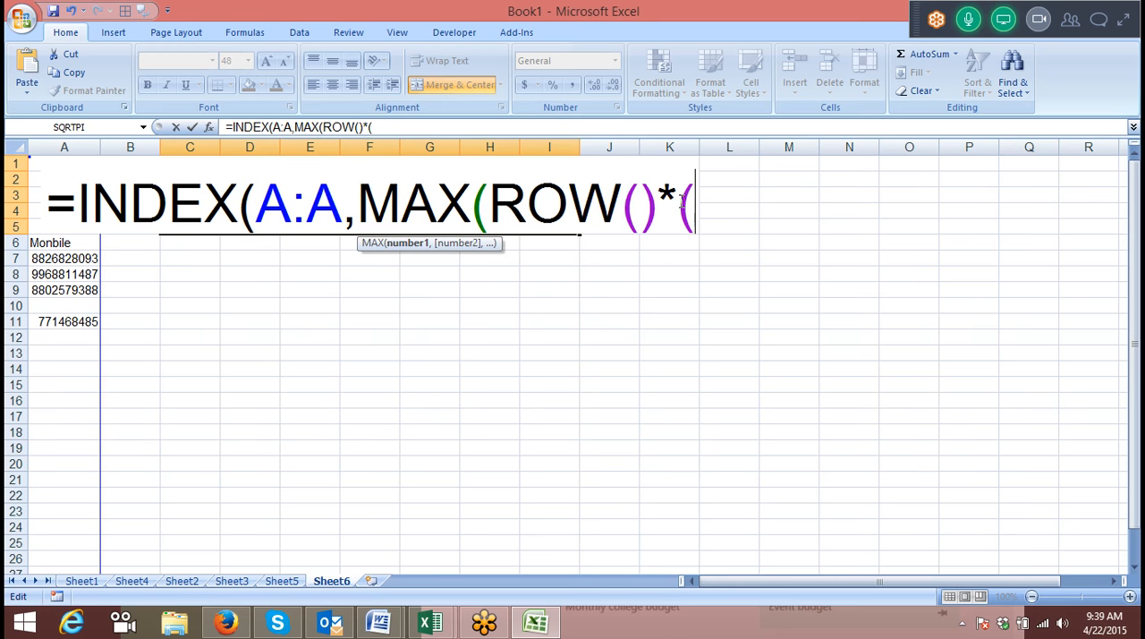
# Multiply ROW() by the non-blank test (A:A<>"") and complete the formula as =INDEX(A:A,MAX(ROW()*(A:A<>""))).
pyautogui.click(52, 143)
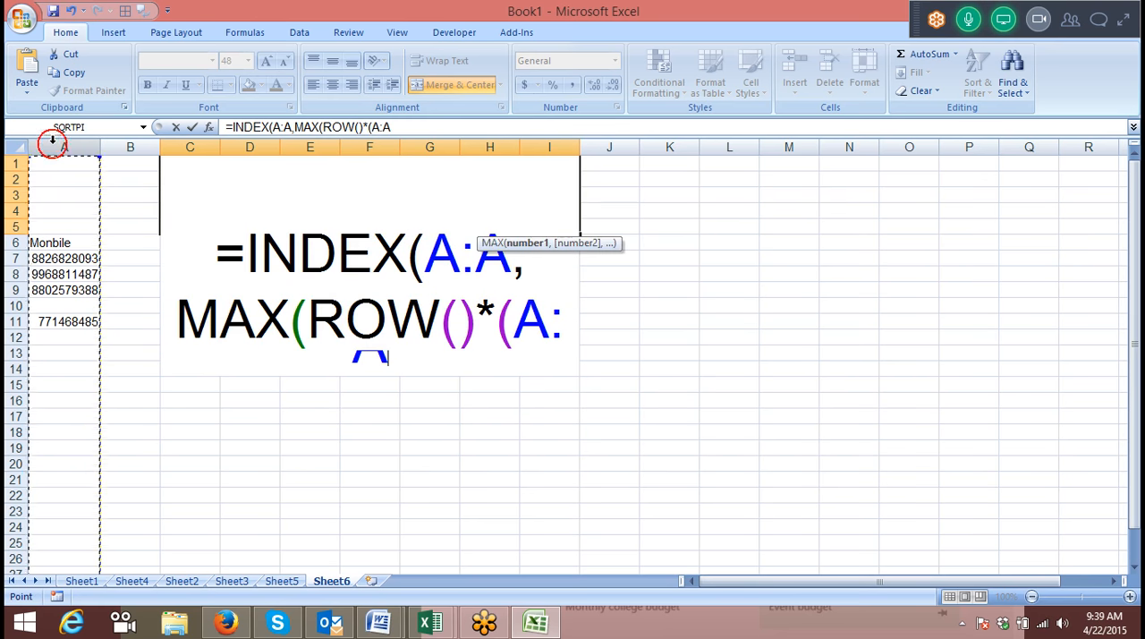
pyautogui.write('<>')
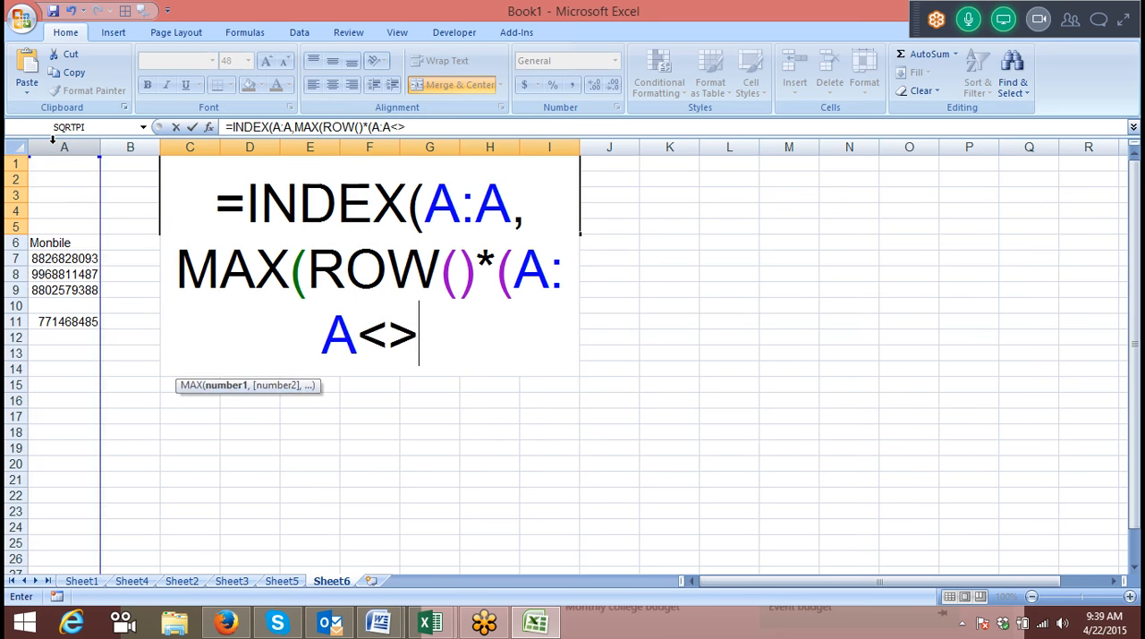
pyautogui.write('""')
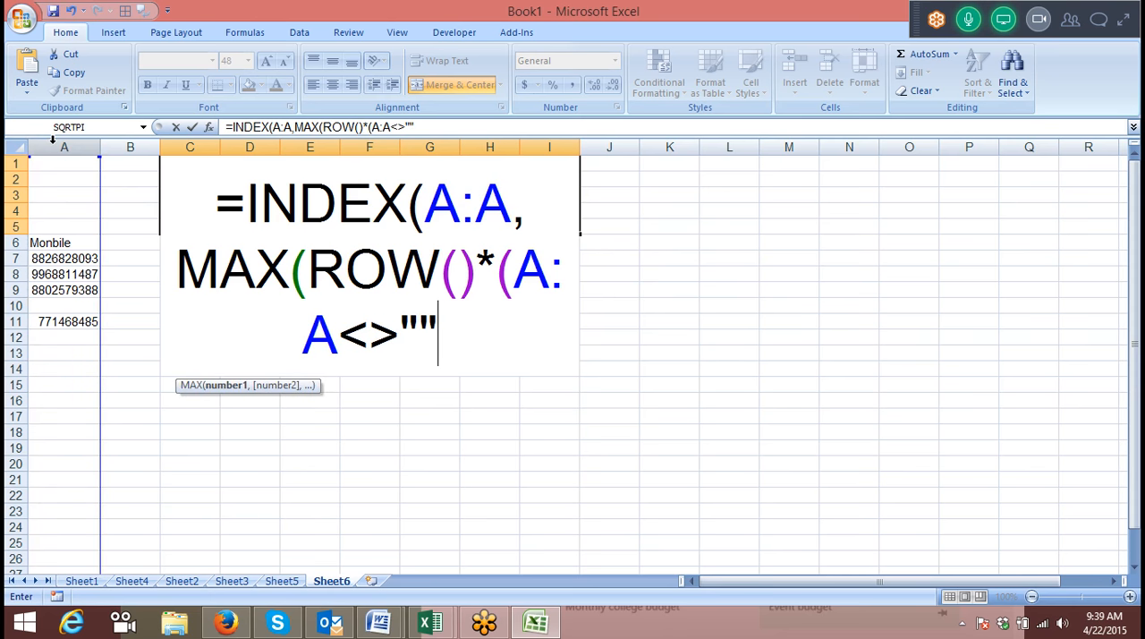
pyautogui.write(')))')
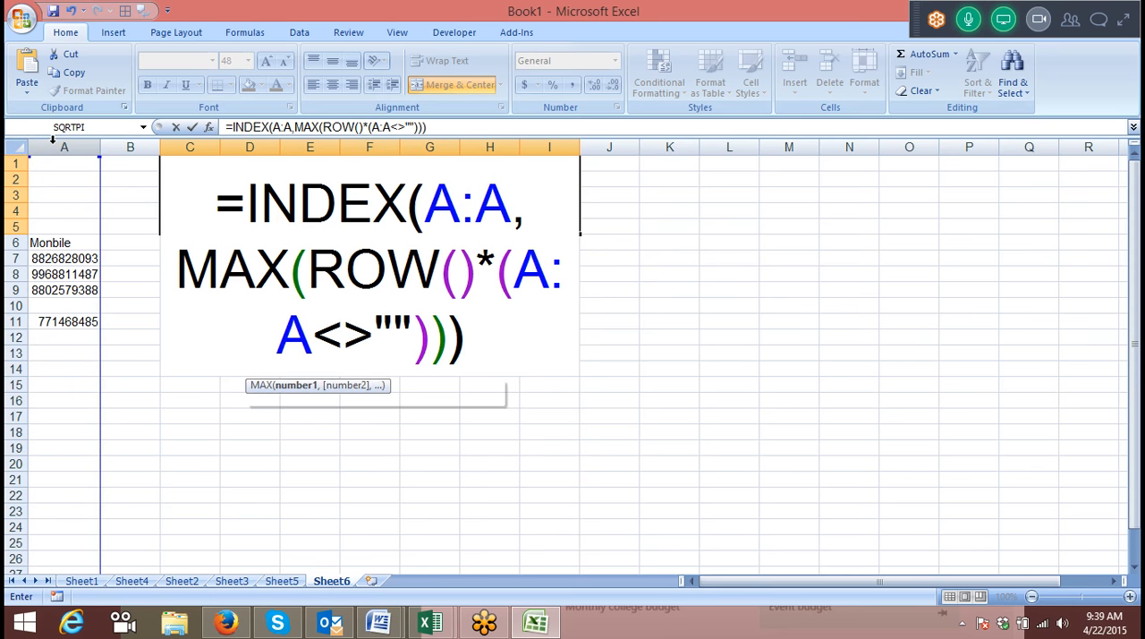
pyautogui.press('Return')
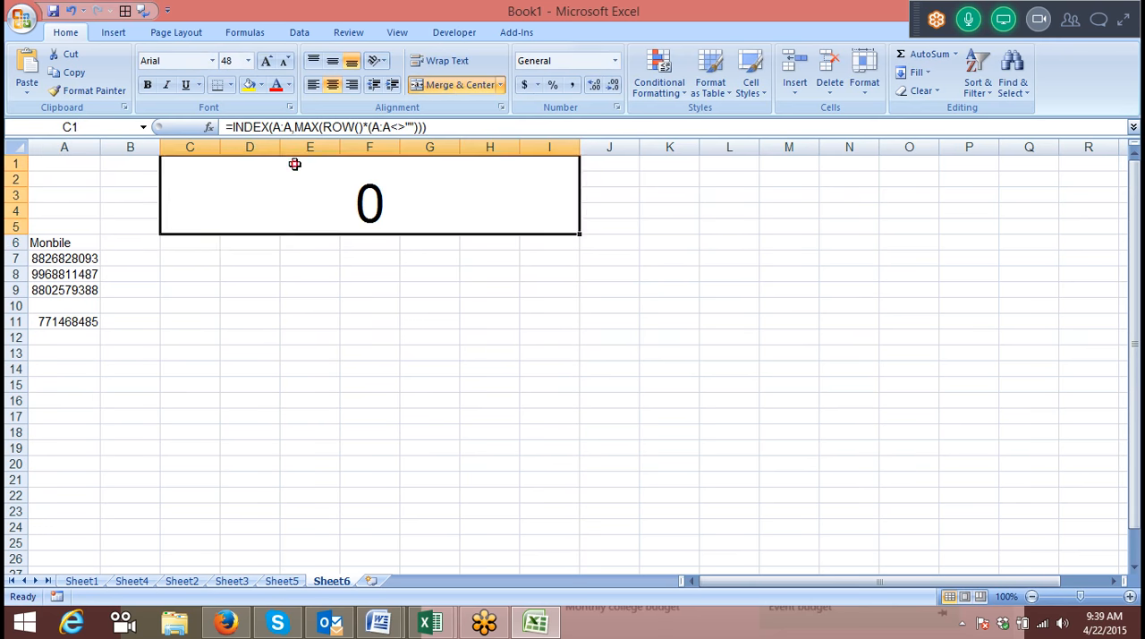
# Try to convert the merged cell's INDEX formula into an array formula.
pyautogui.doubleClick(295, 164)
pyautogui.hotkey('ctrl', 'shift', 'Return')
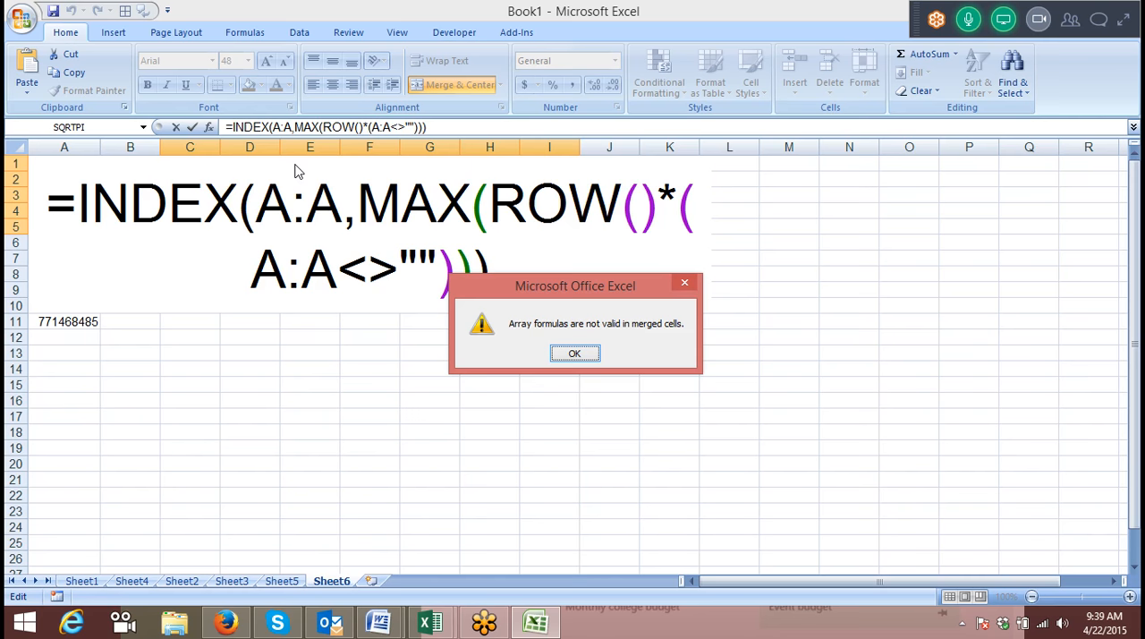
pyautogui.press('Return')
pyautogui.press('Escape')
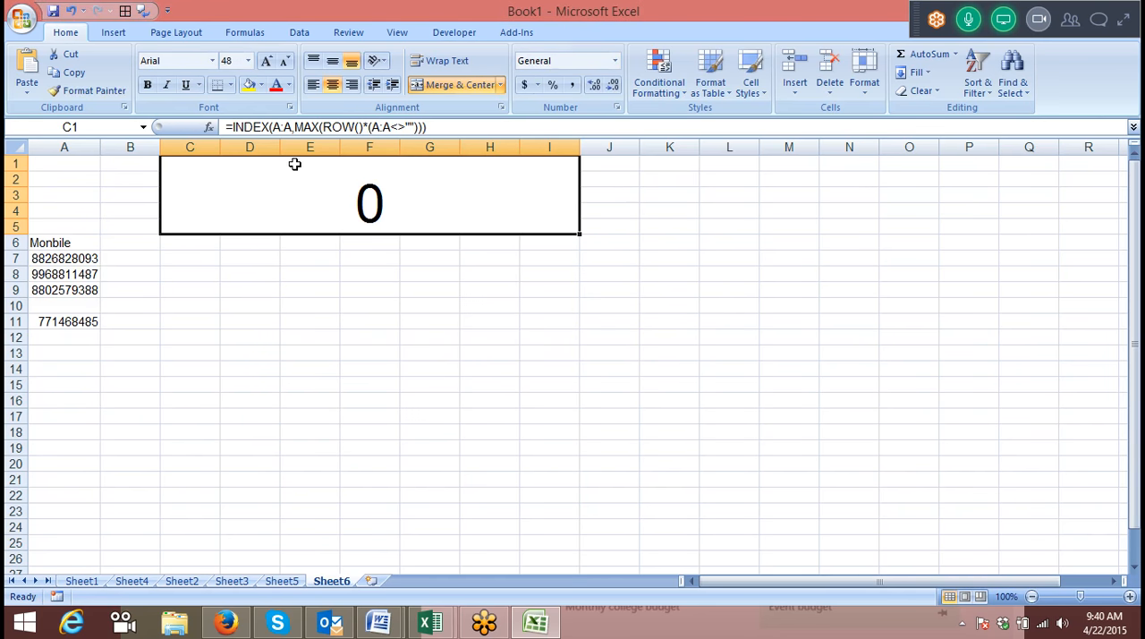
pyautogui.doubleClick(296, 164)
pyautogui.hotkey('ctrl', 'shift', 'Return')
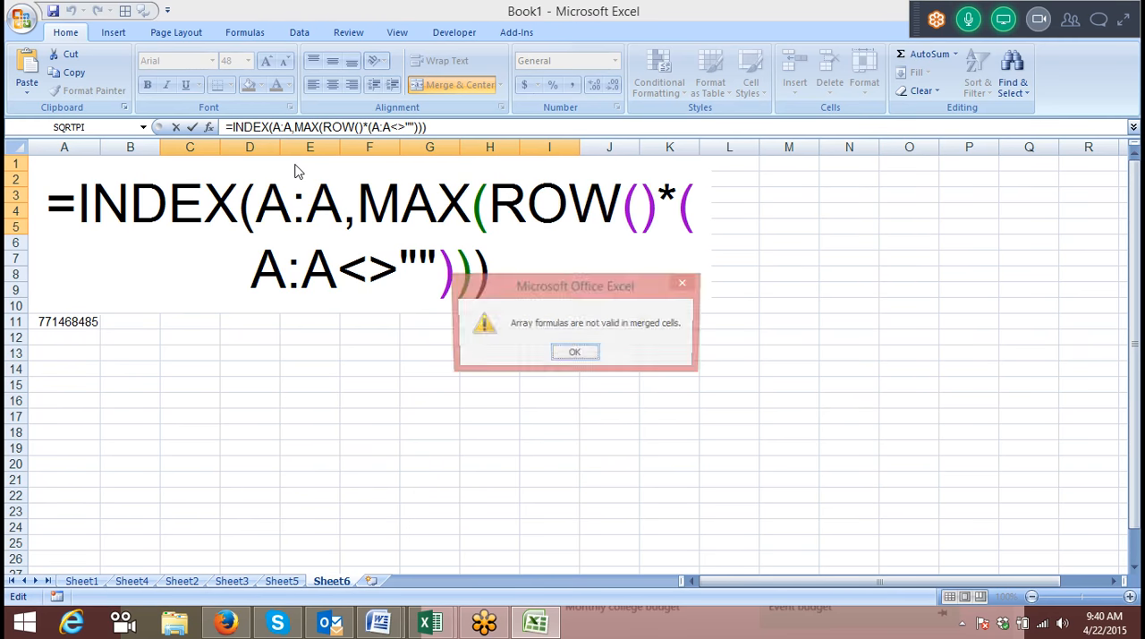
pyautogui.press('Return')
pyautogui.press('Escape')
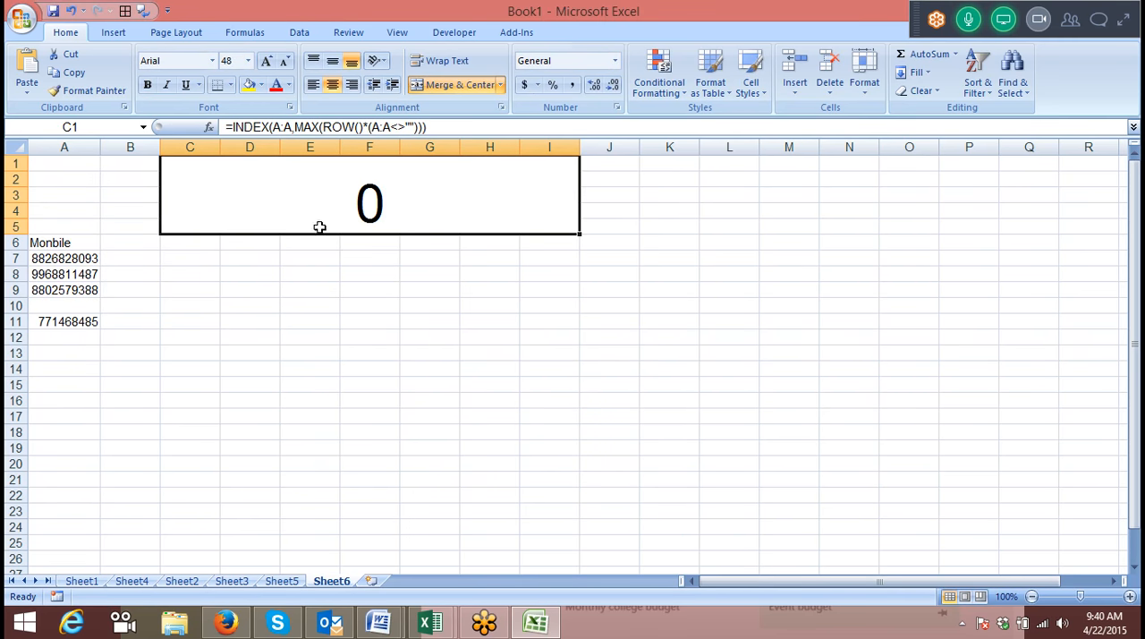
# Copy the formula text from the merged cell into E7 and enter it there as an array formula.
pyautogui.doubleClick(289, 253)
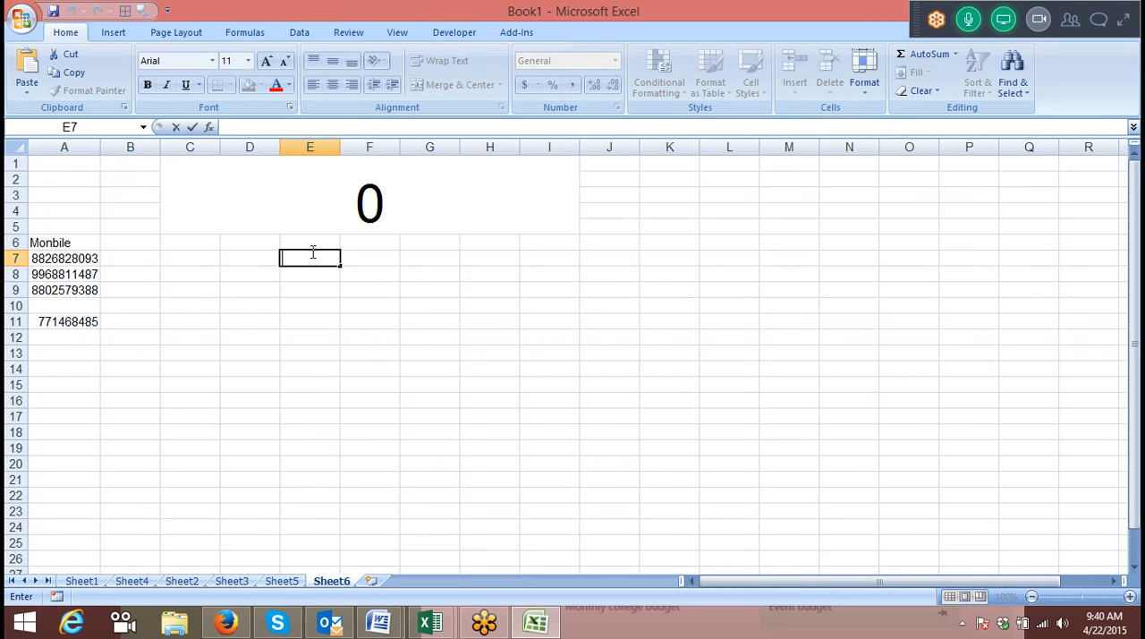
pyautogui.click(379, 205)
pyautogui.click(440, 126)
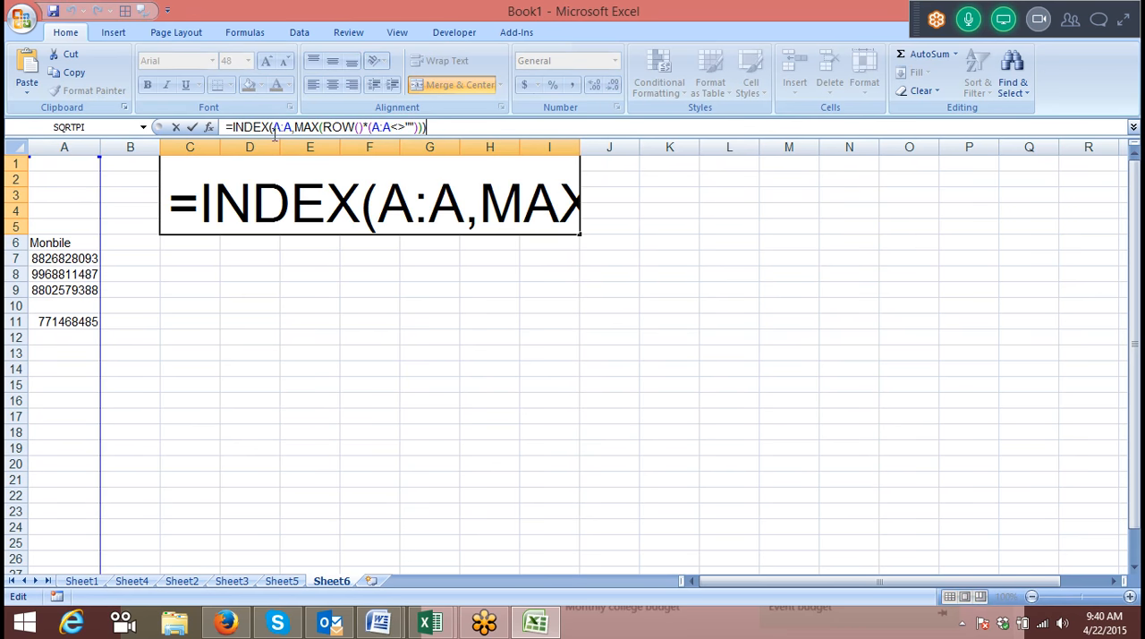
pyautogui.click(482, 136)
pyautogui.doubleClick(455, 126)
pyautogui.click(455, 126)
pyautogui.moveTo(226, 126); pyautogui.dragTo(455, 130)
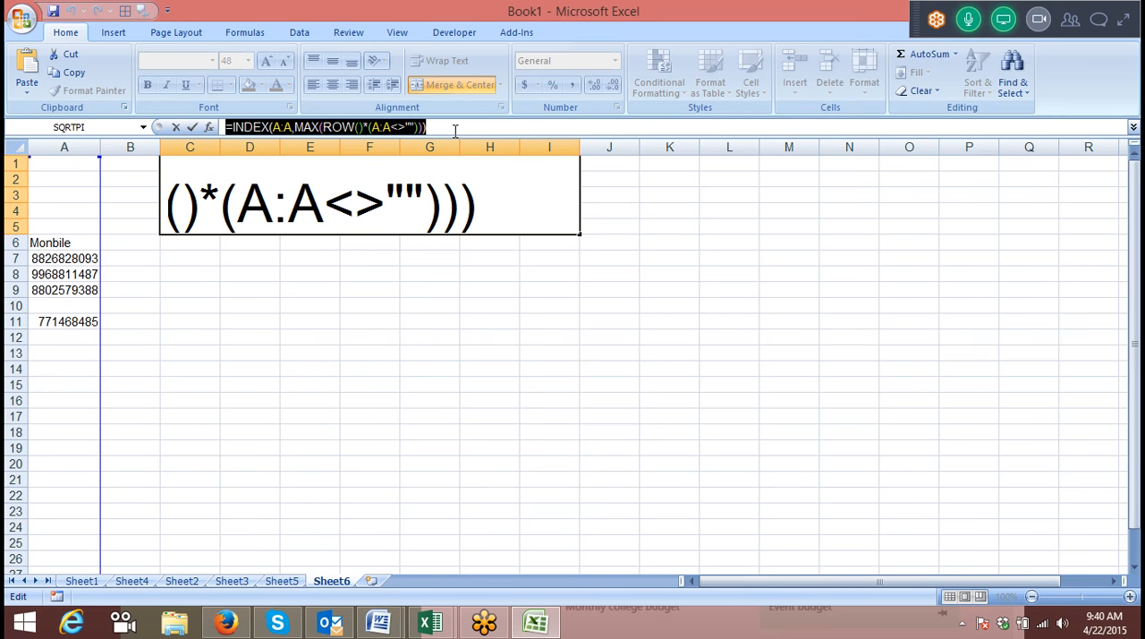
pyautogui.hotkey('ctrl', 'Return')
pyautogui.click(299, 258)
pyautogui.hotkey('ctrl', 'v')
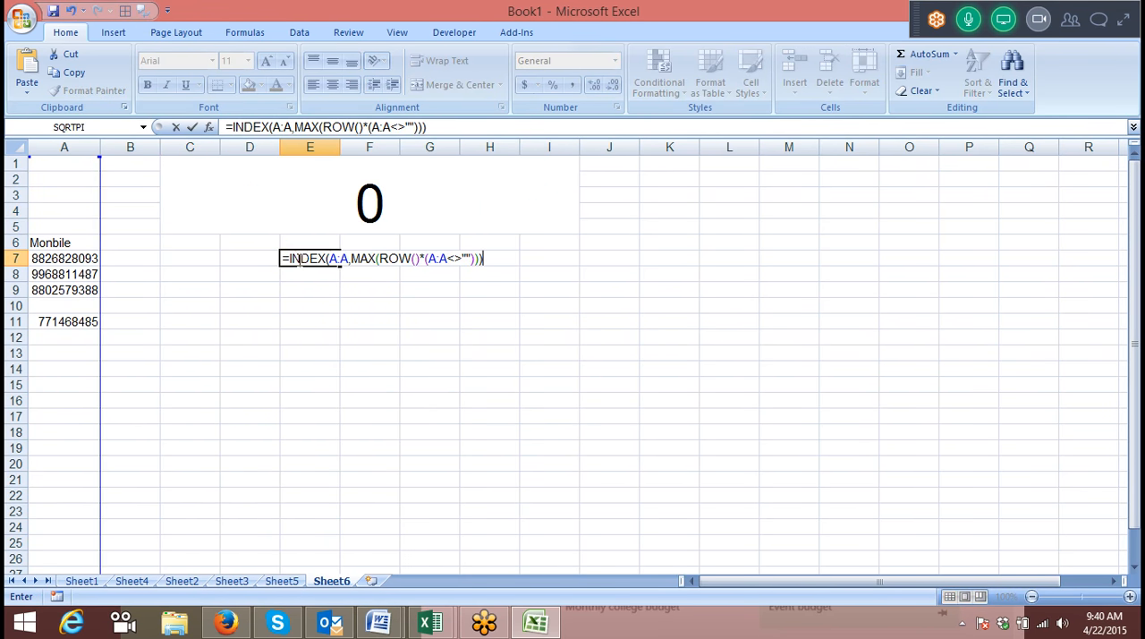
pyautogui.hotkey('ctrl', 'shift', 'Return')
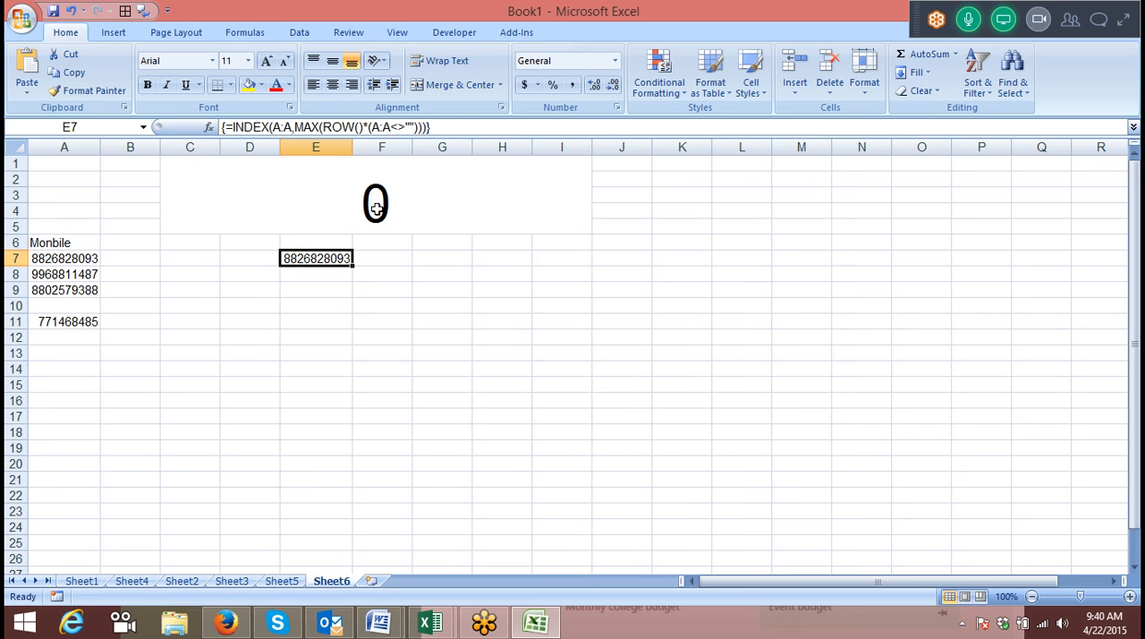
# Add A:A as ROW's reference in E7, making the array formula {=INDEX(A:A,MAX(ROW(A:A)*(A:A<>"")))}.
pyautogui.click(360, 127)
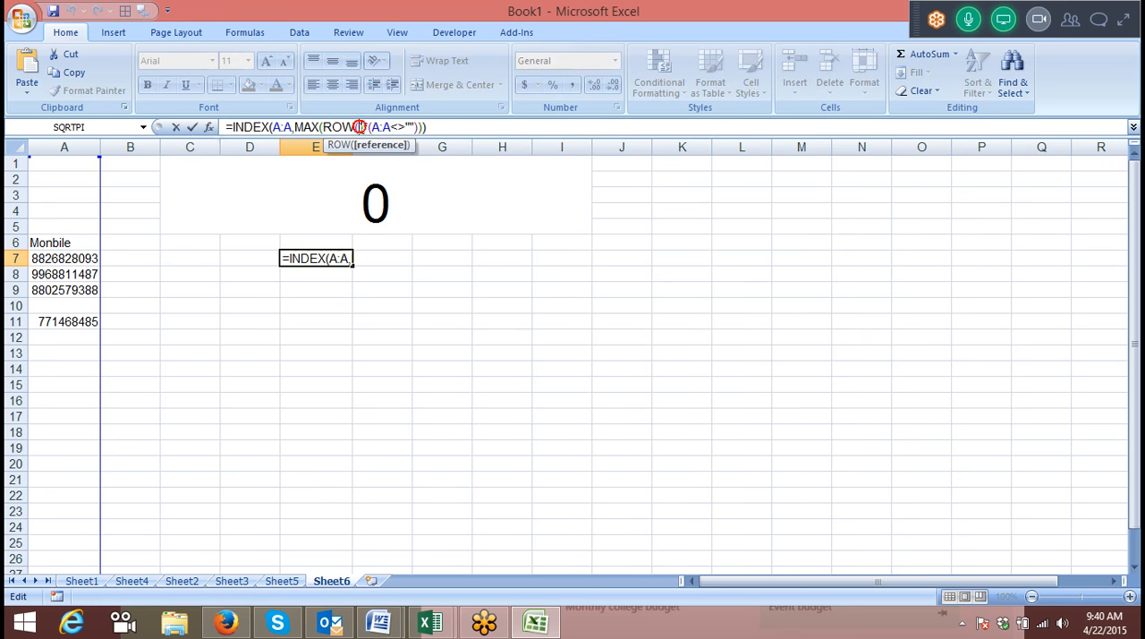
pyautogui.click(64, 145)
pyautogui.hotkey('ctrl', 'shift', 'Return')
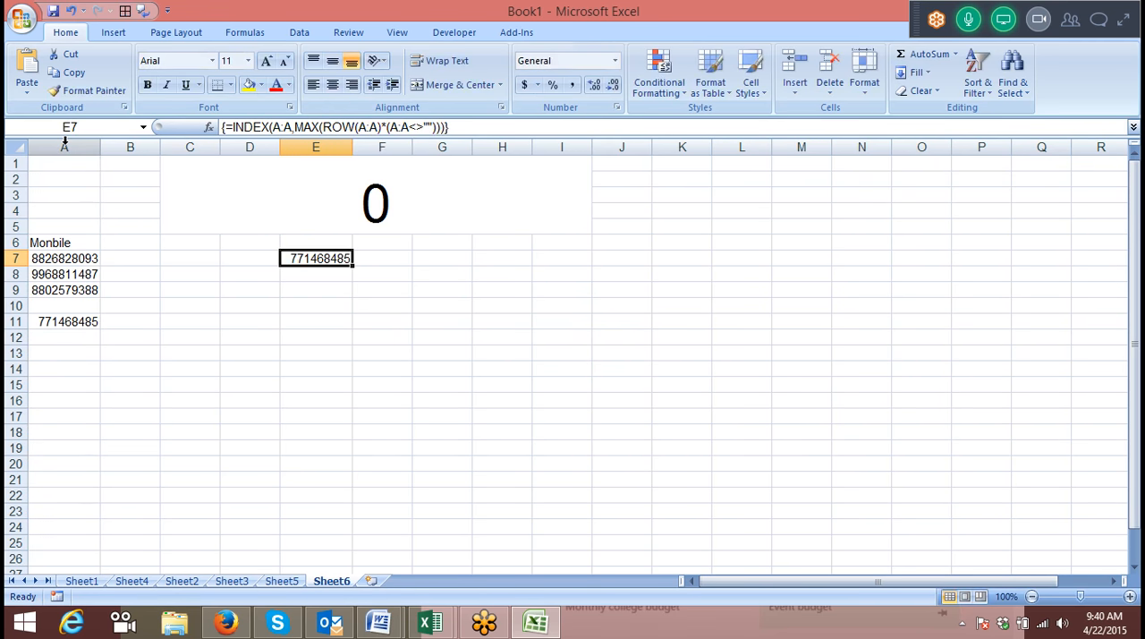
# Replace the merged cell's formula with a link to E7, then select E7.
pyautogui.click(310, 189)
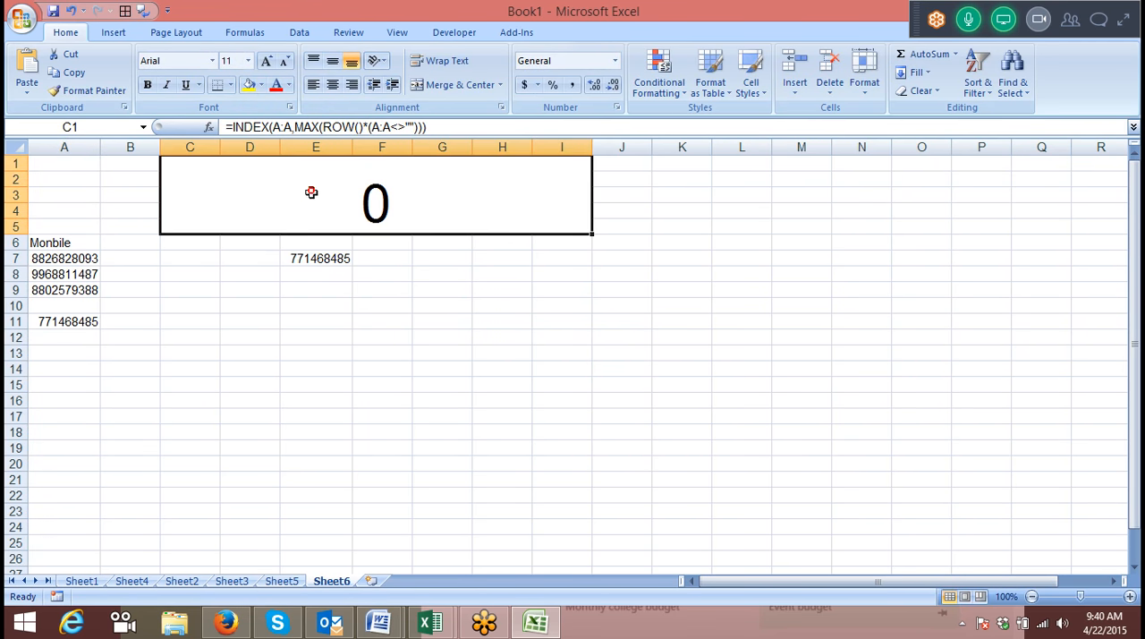
pyautogui.write('=')
pyautogui.press('Down')
pyautogui.press('Down')
pyautogui.press('Right')
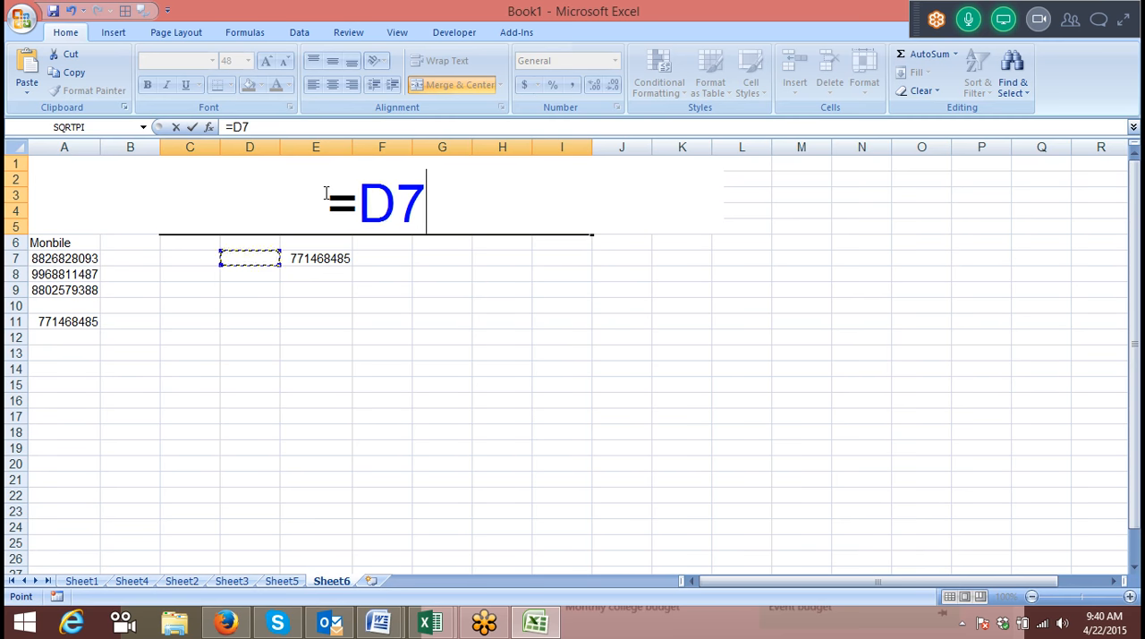
pyautogui.press('Return')
pyautogui.click(322, 258)
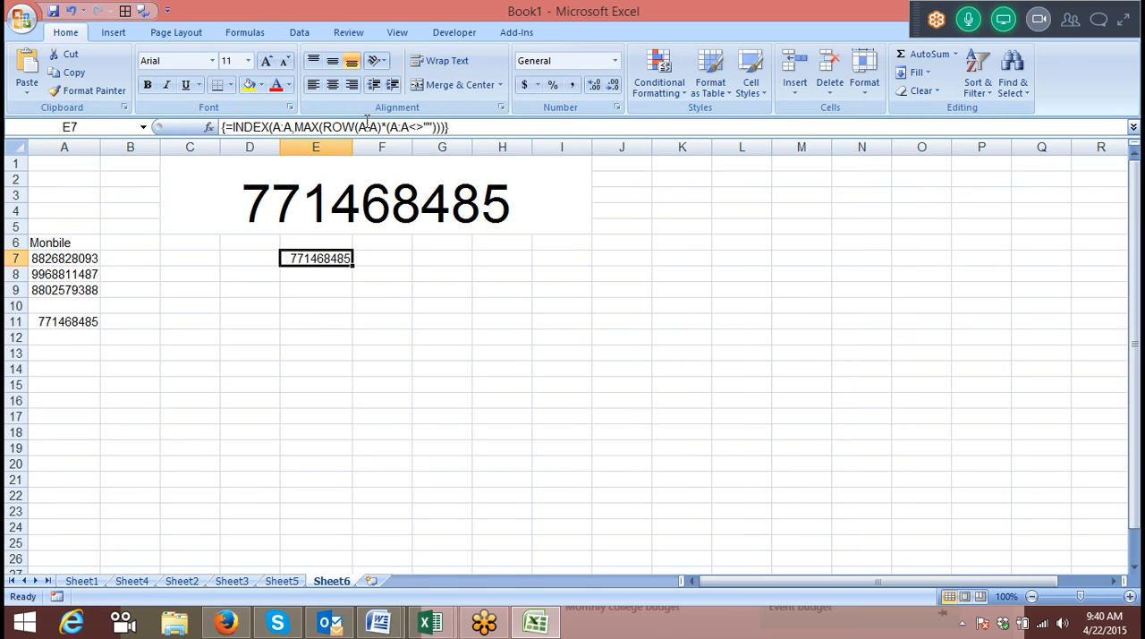
pyautogui.click(377, 257)
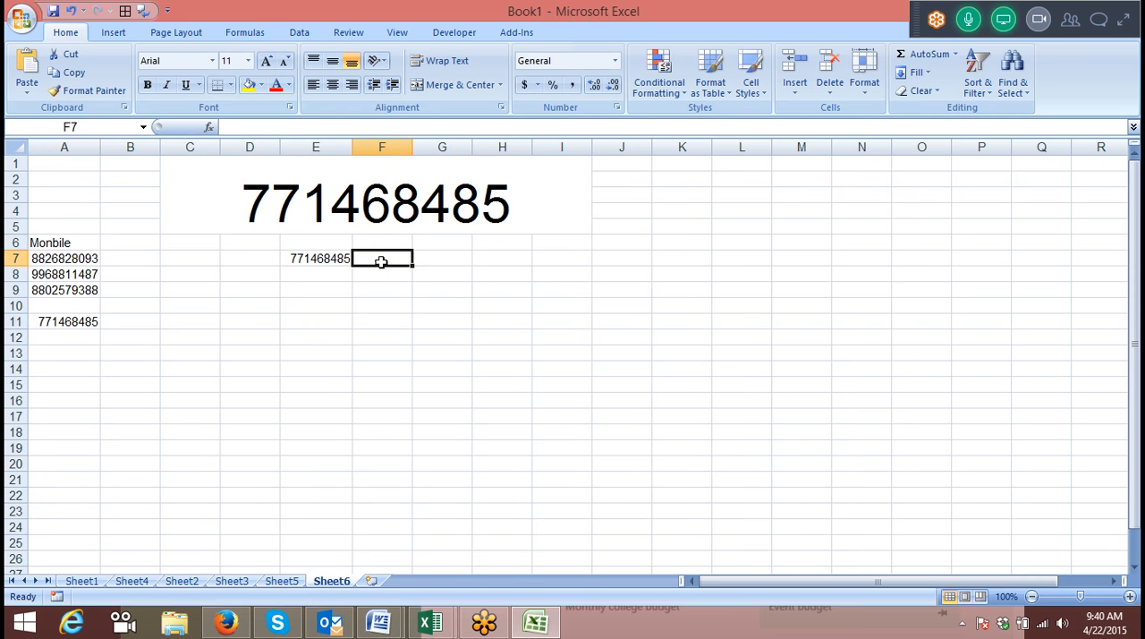
pyautogui.write('=')
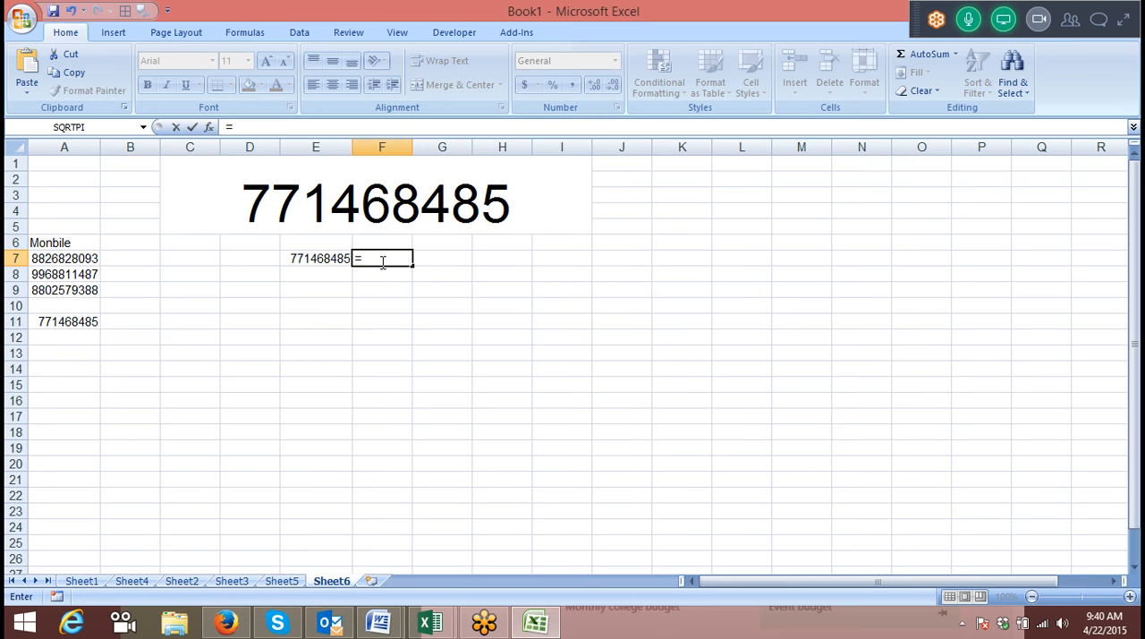
pyautogui.press('Escape')
pyautogui.press('Left')
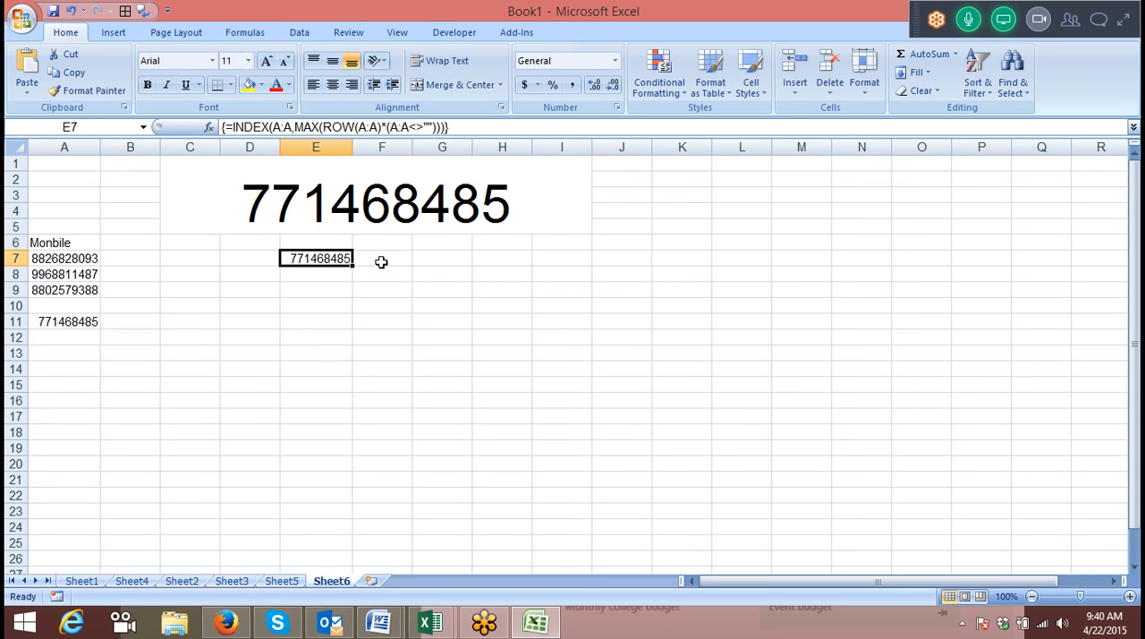
# Replace INDEX's array reference A:A in E7's formula with the range A1:A18.
pyautogui.click(298, 131)
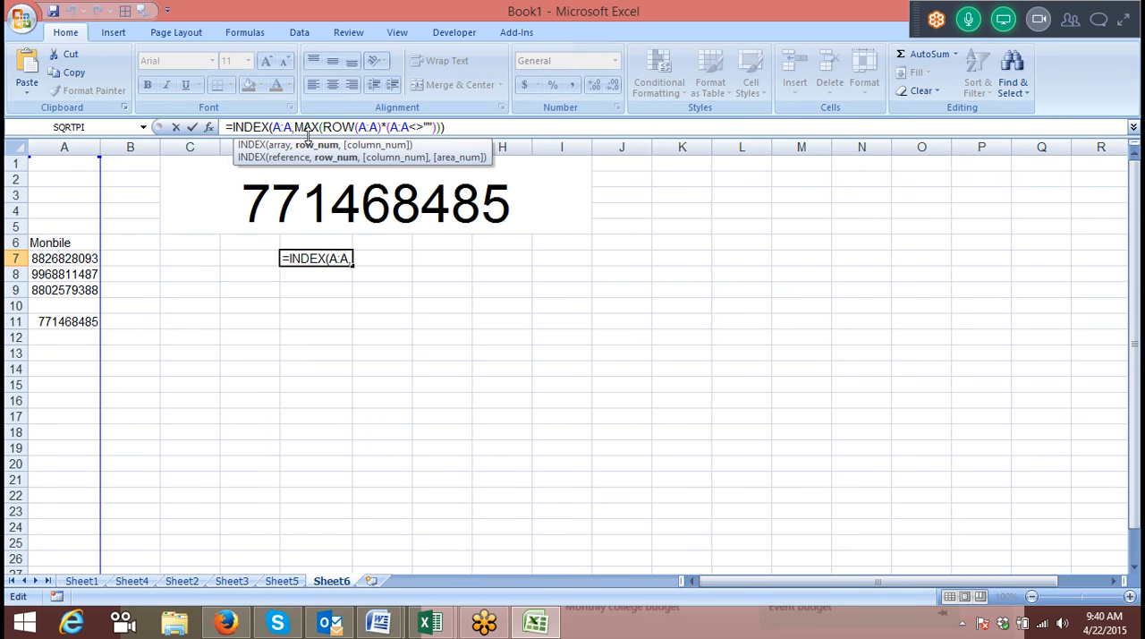
pyautogui.press('BackSpace')
pyautogui.press('BackSpace')
pyautogui.press('BackSpace')
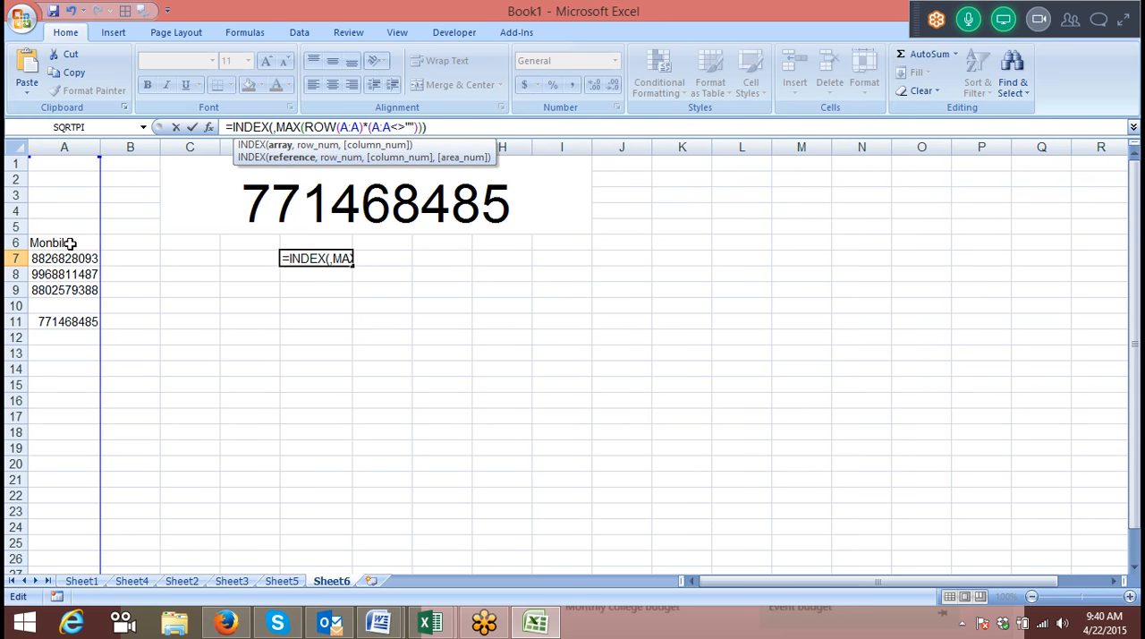
pyautogui.moveTo(79, 164); pyautogui.dragTo(59, 428)
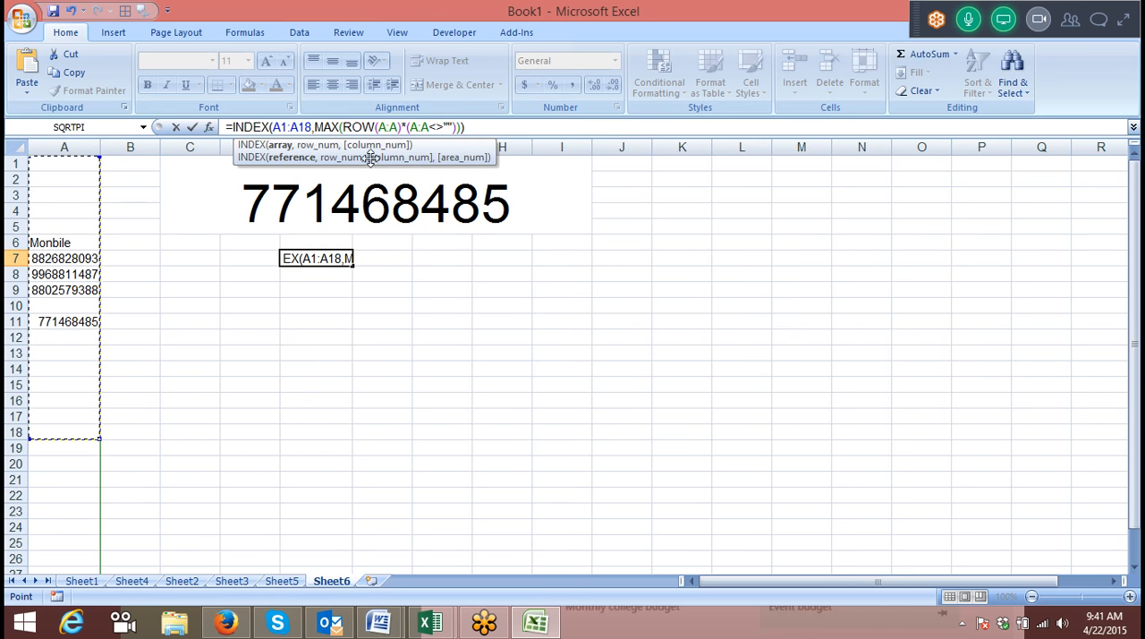
# Replace the reference inside ROW in E7's formula with A1:A18.
pyautogui.click(398, 127)
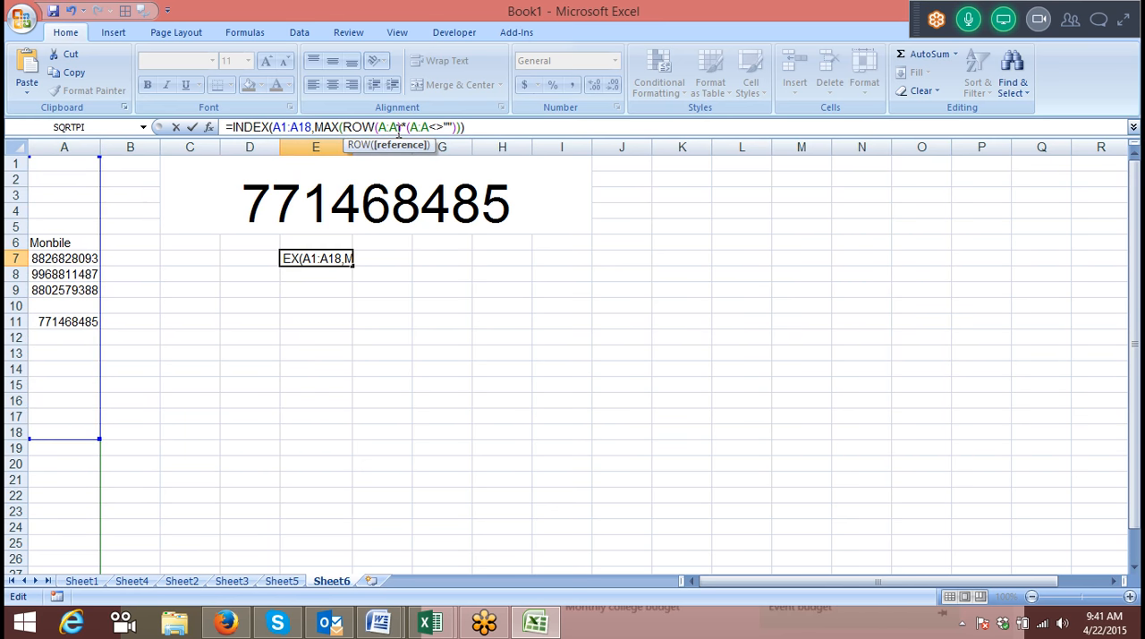
pyautogui.press('BackSpace')
pyautogui.press('BackSpace')
pyautogui.press('BackSpace')
pyautogui.moveTo(71, 164); pyautogui.dragTo(72, 429)
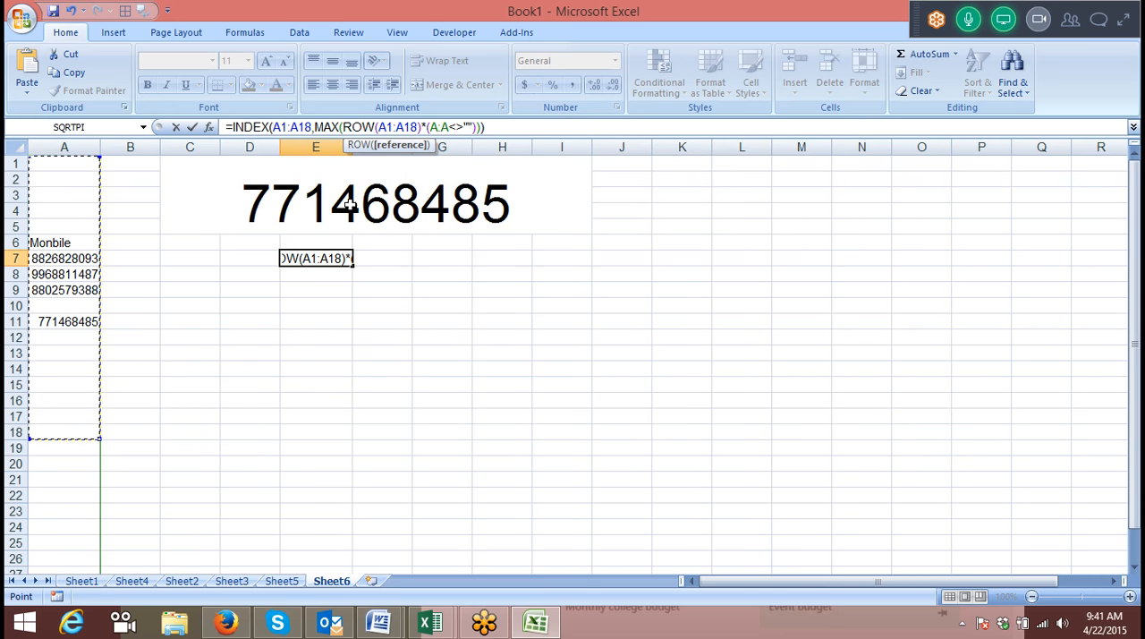
# Limit the non-blank comparison to A1:A18 and enter E7 as the array formula {=INDEX(A1:A18,MAX(ROW(A1:A18)*(A1:A18<>"")))}.
pyautogui.click(454, 127)
pyautogui.press('BackSpace')
pyautogui.press('BackSpace')
pyautogui.press('BackSpace')
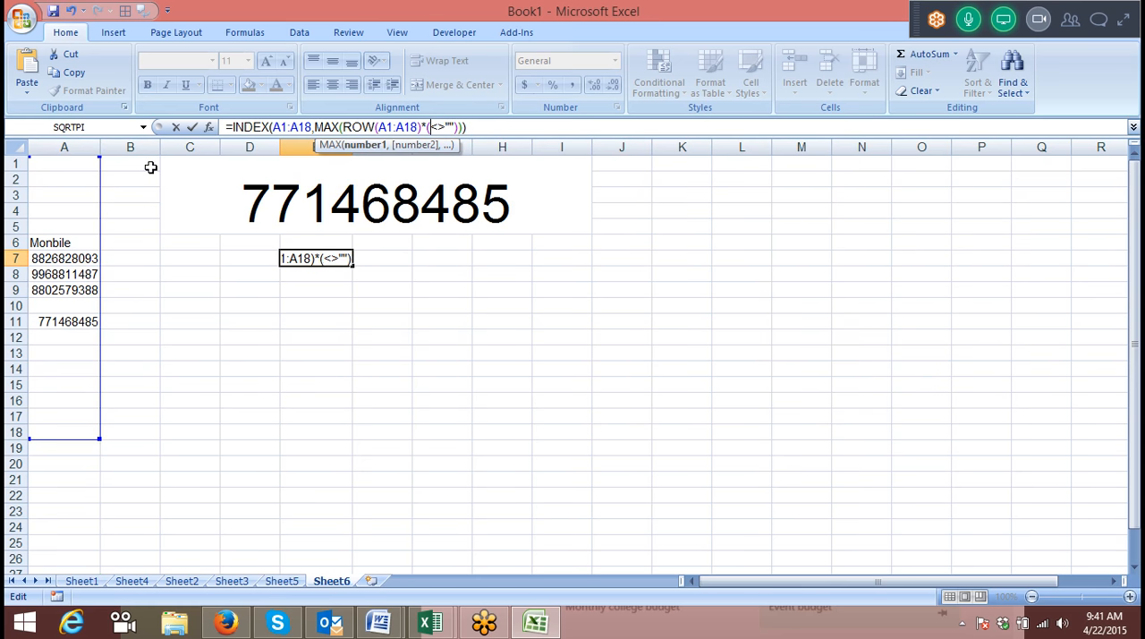
pyautogui.moveTo(78, 165); pyautogui.dragTo(74, 438)
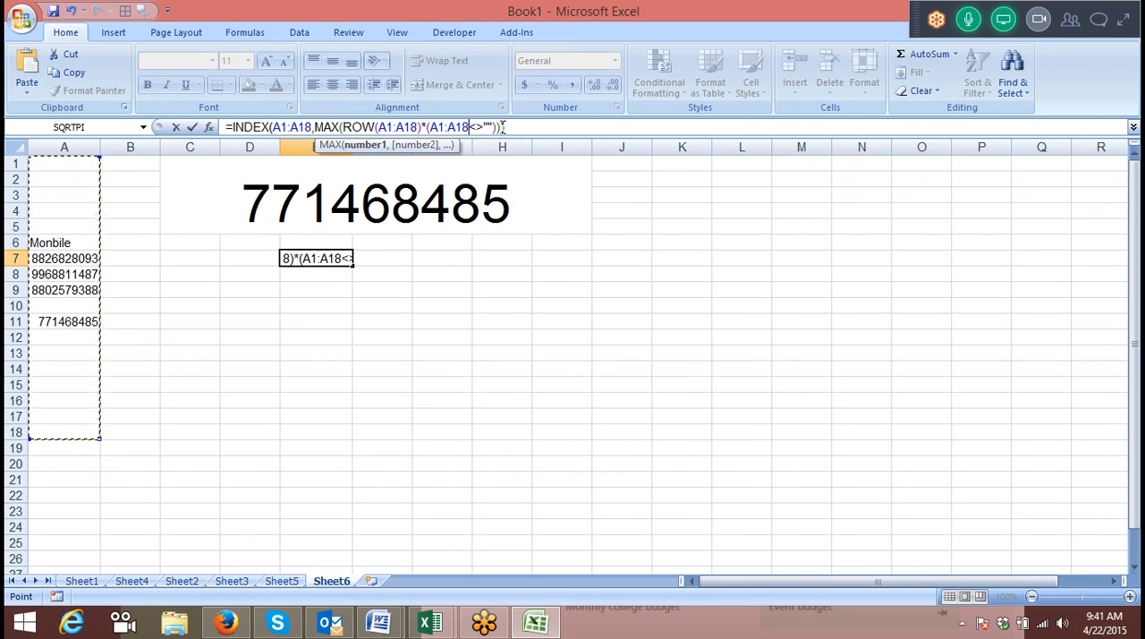
pyautogui.hotkey('ctrl', 'shift', 'Return')
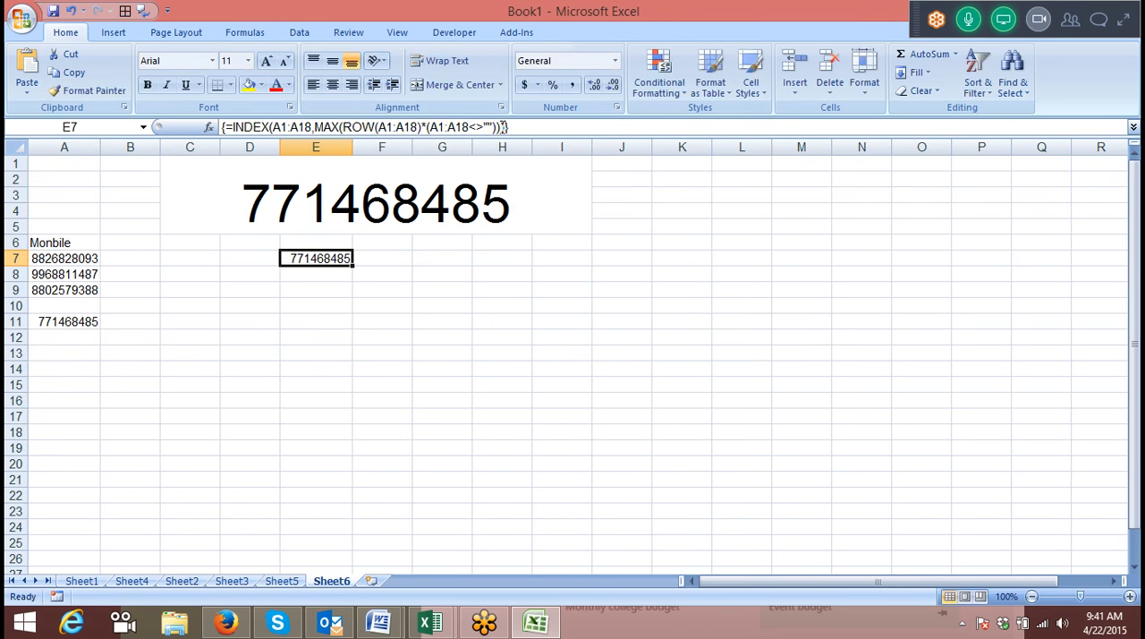
# Step through the evaluation of E7's array formula up to the resolved MAX row number, then close the evaluation.
pyautogui.click(270, 29)
pyautogui.click(757, 91)
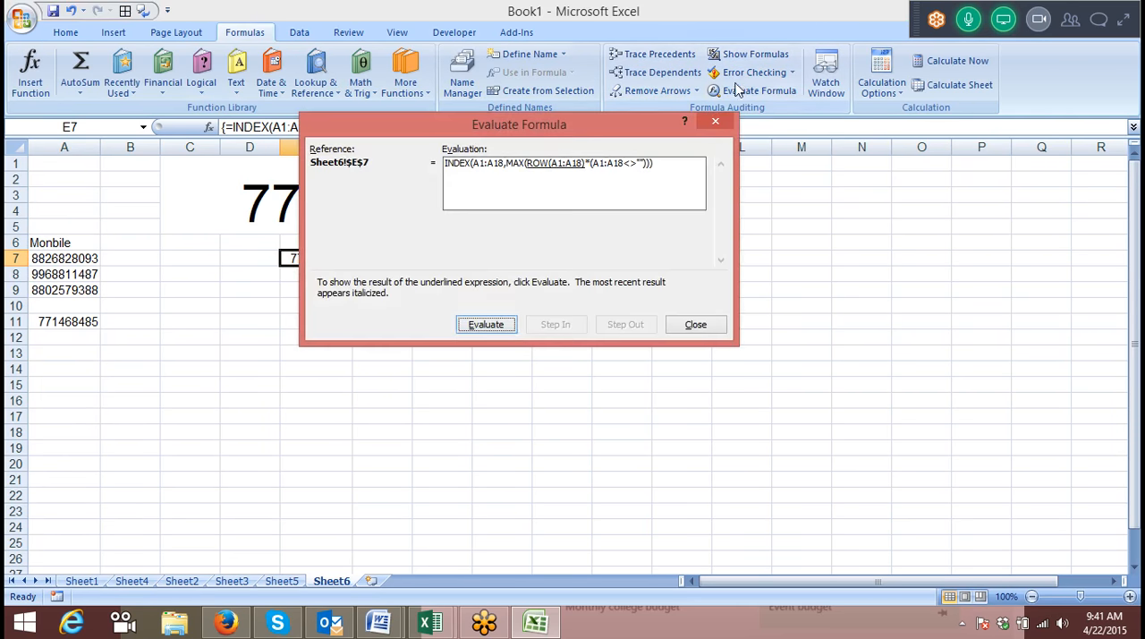
pyautogui.click(479, 322)
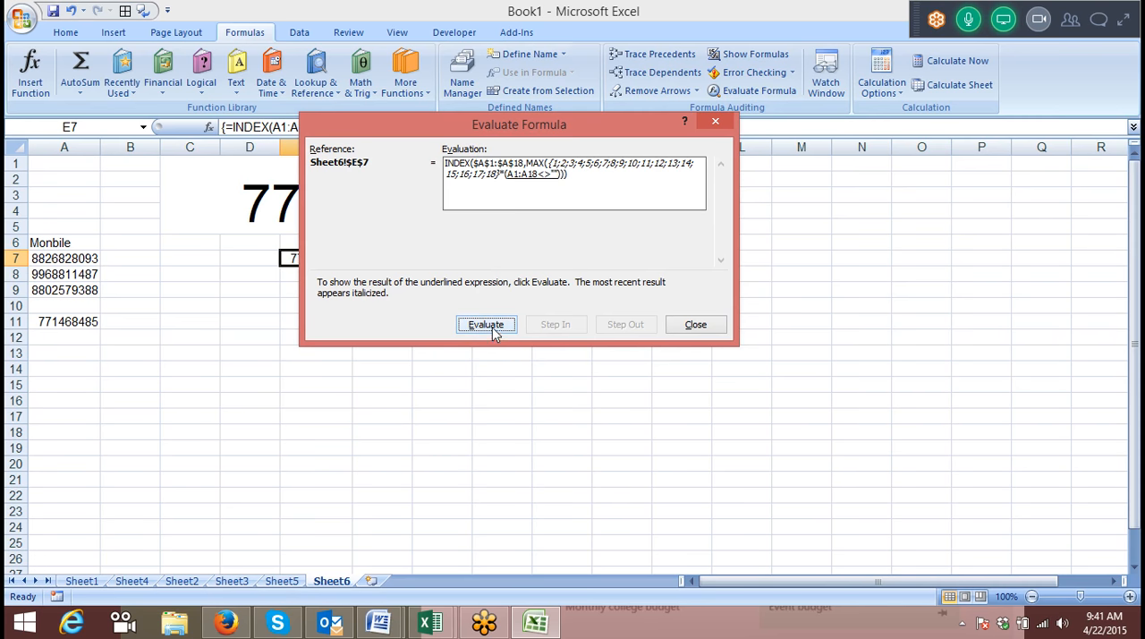
pyautogui.click(492, 329)
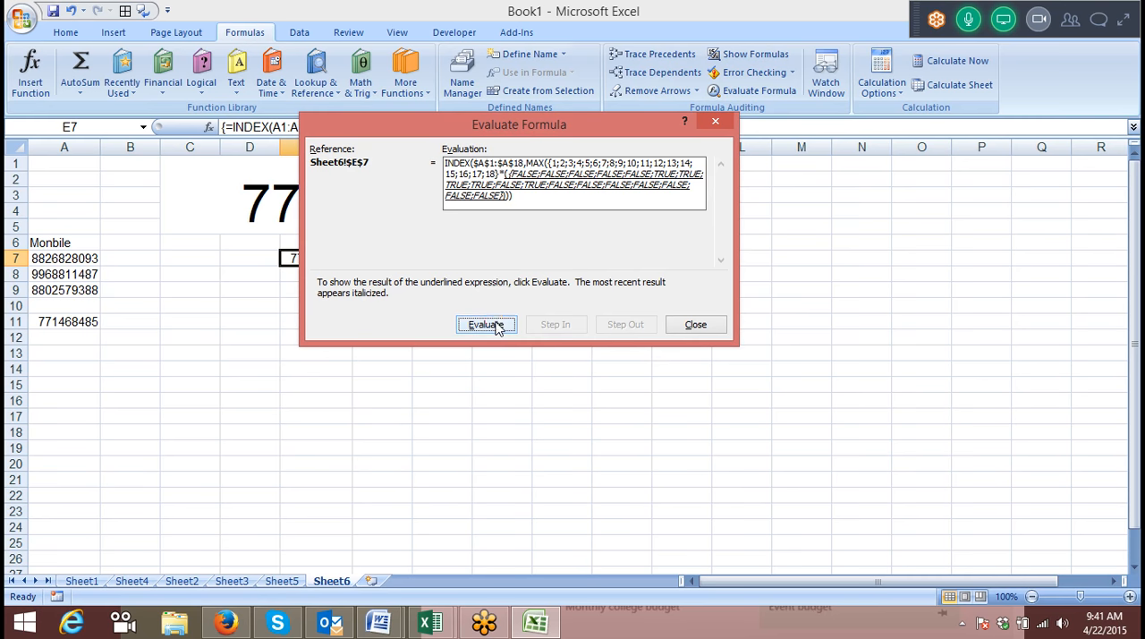
pyautogui.click(492, 325)
pyautogui.click(496, 326)
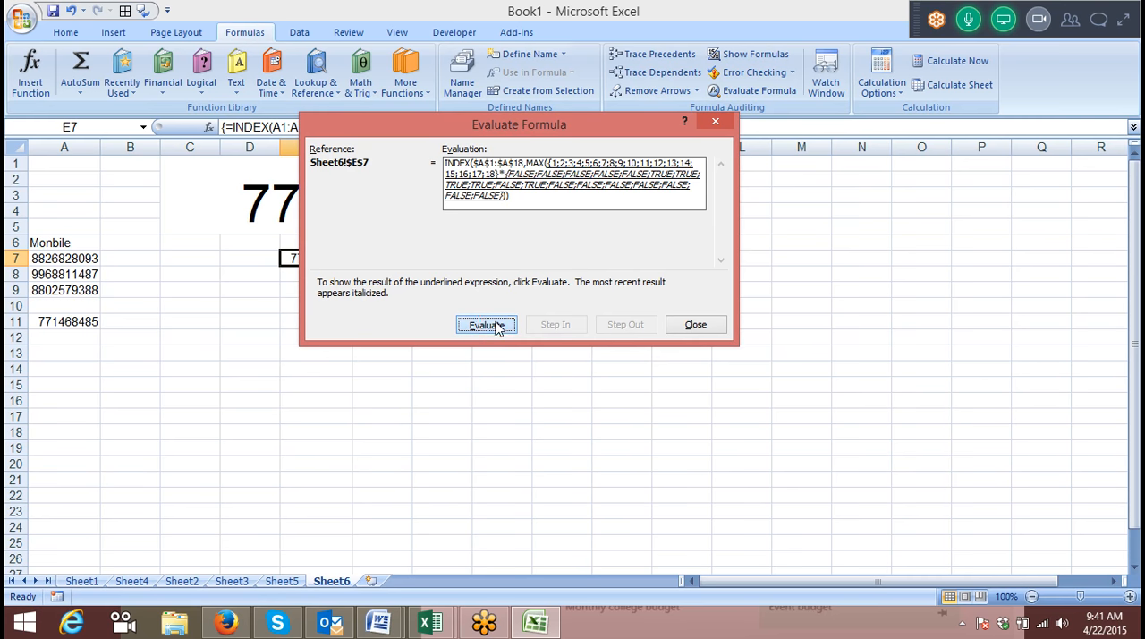
pyautogui.moveTo(571, 132); pyautogui.dragTo(821, 126)
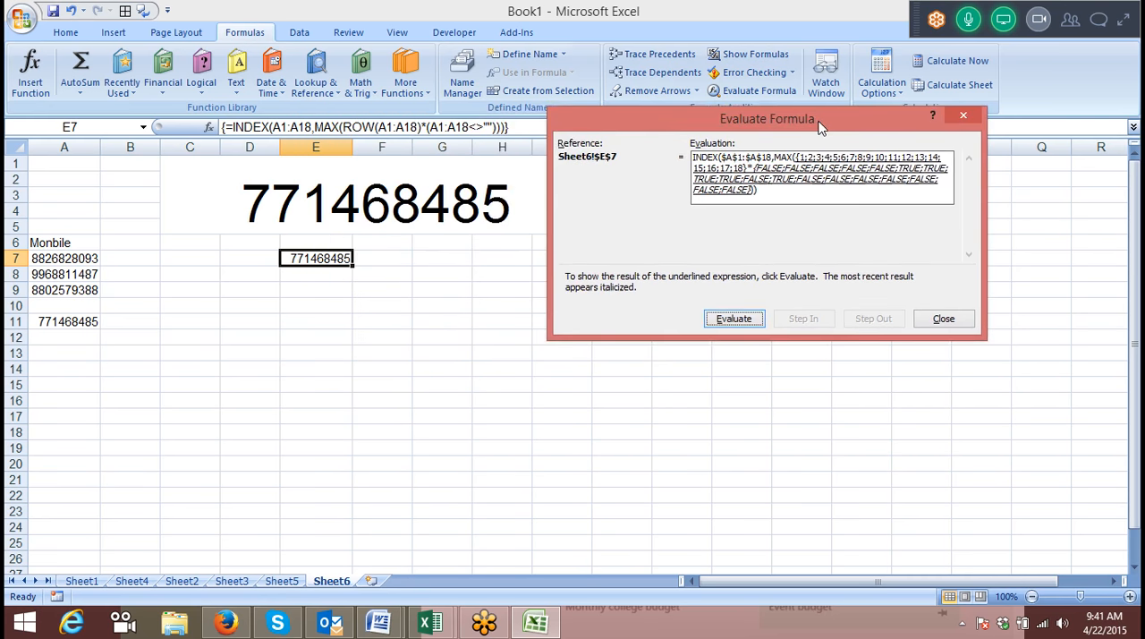
pyautogui.click(735, 319)
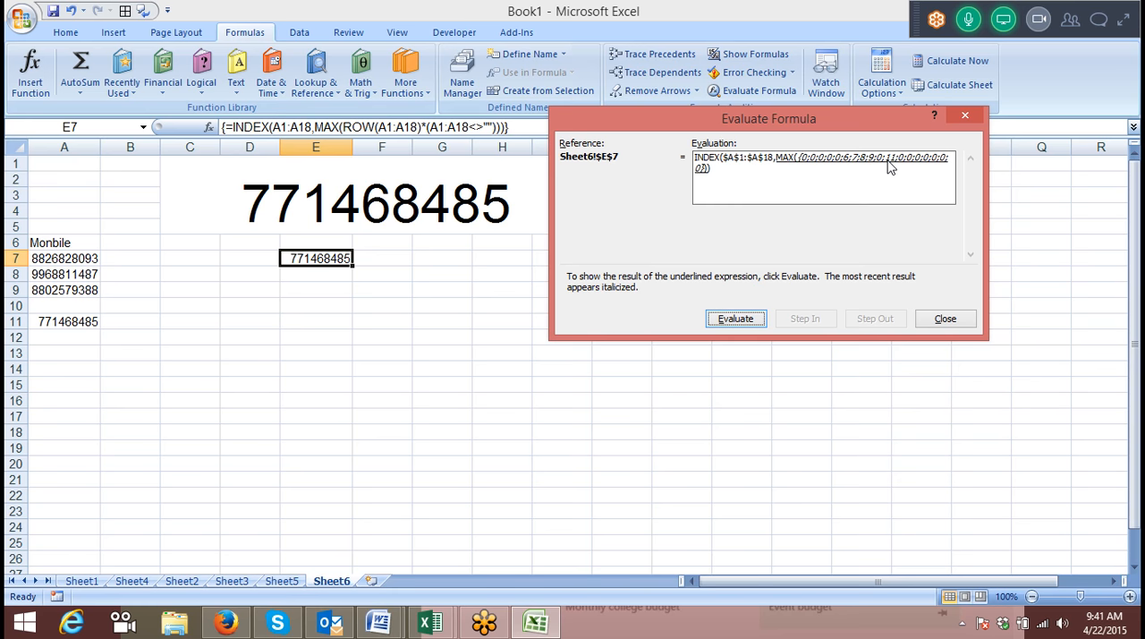
pyautogui.click(743, 319)
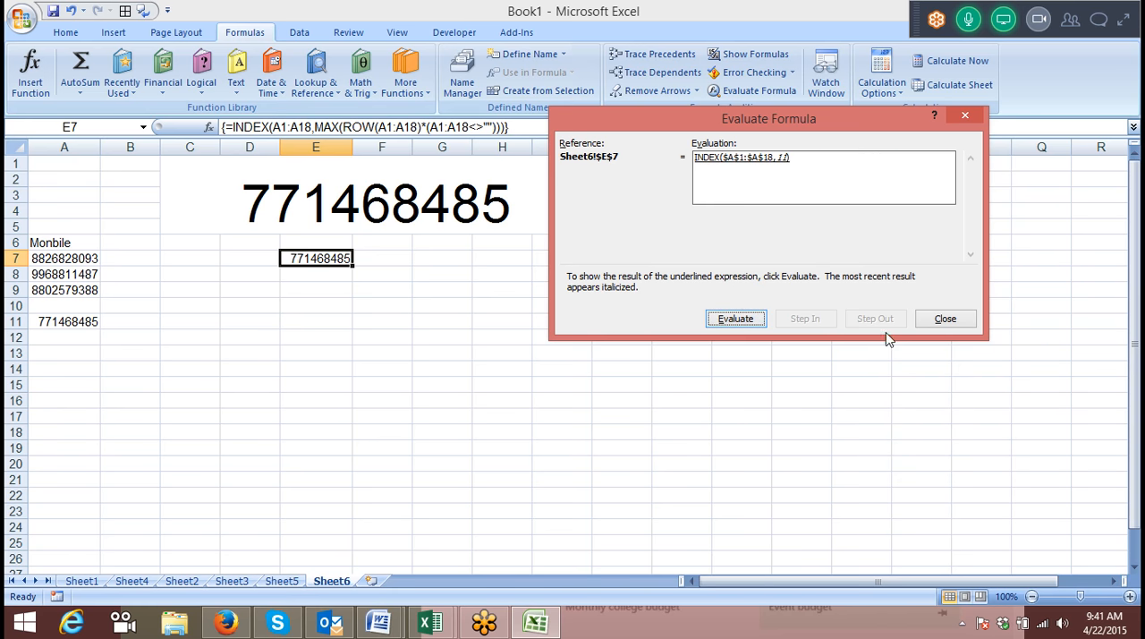
pyautogui.click(936, 317)
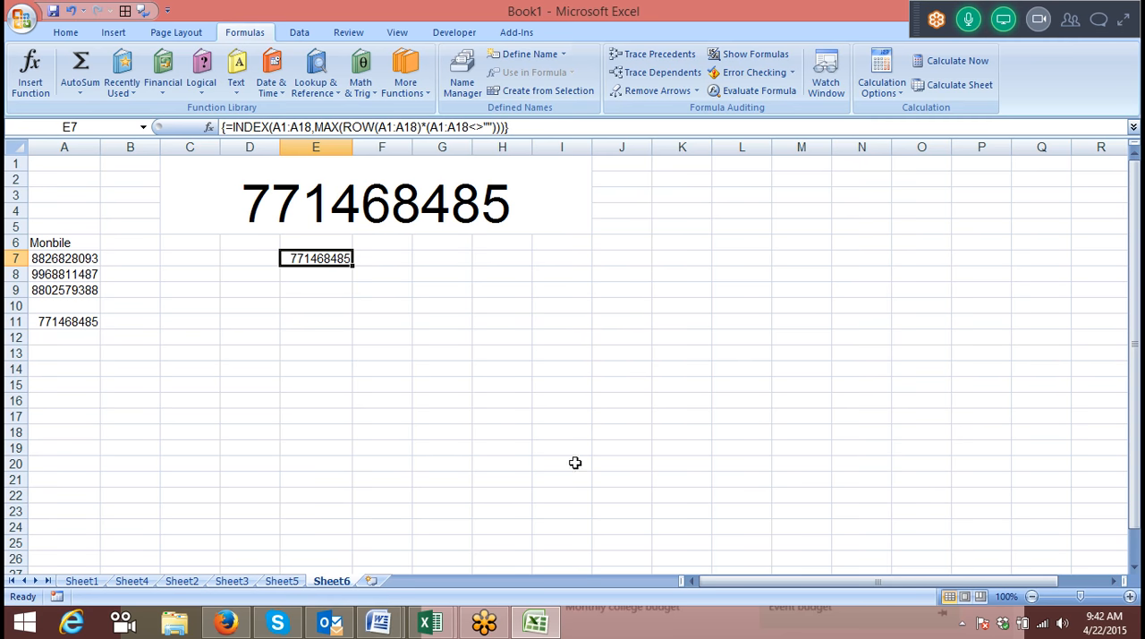
# Insert a new worksheet and enter the heading Date in A1.
pyautogui.click(372, 580)
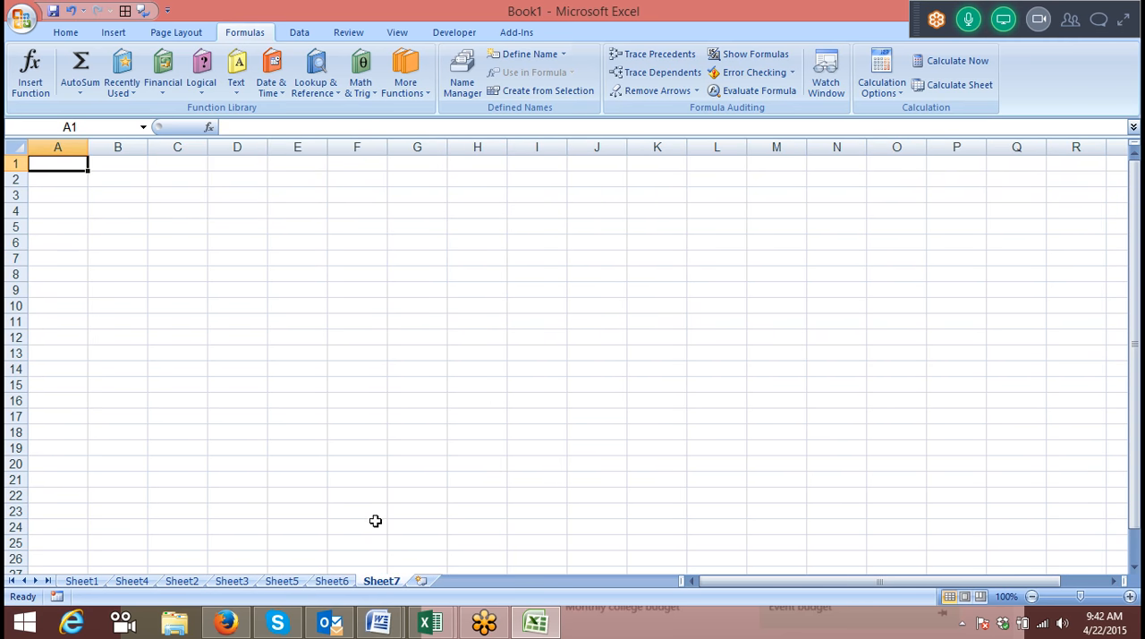
pyautogui.write('Date')
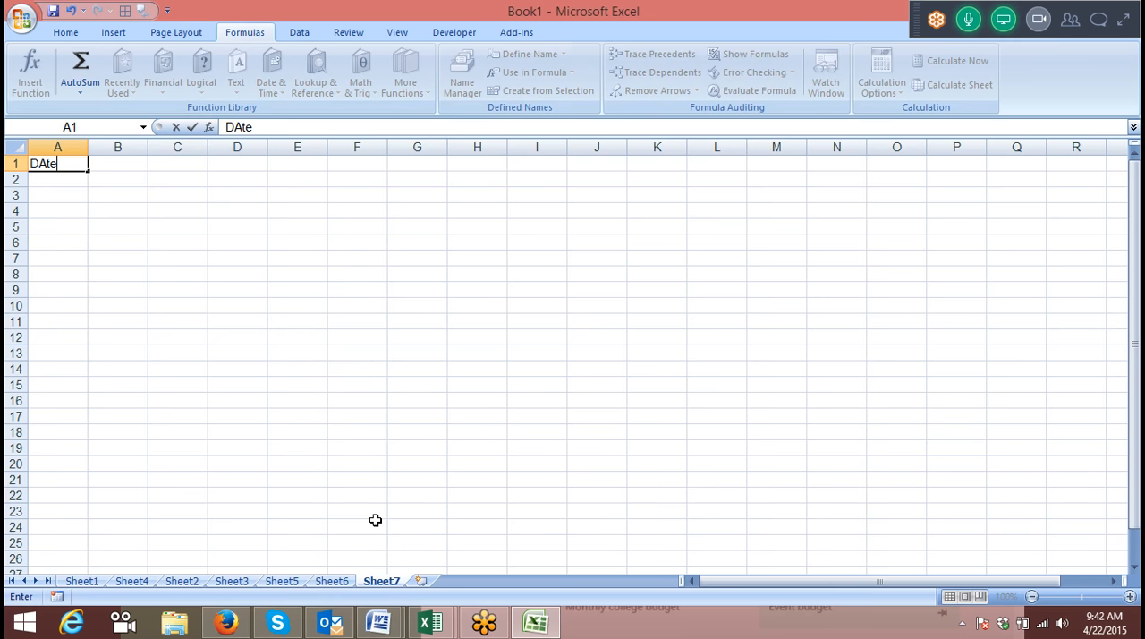
pyautogui.press('Return')
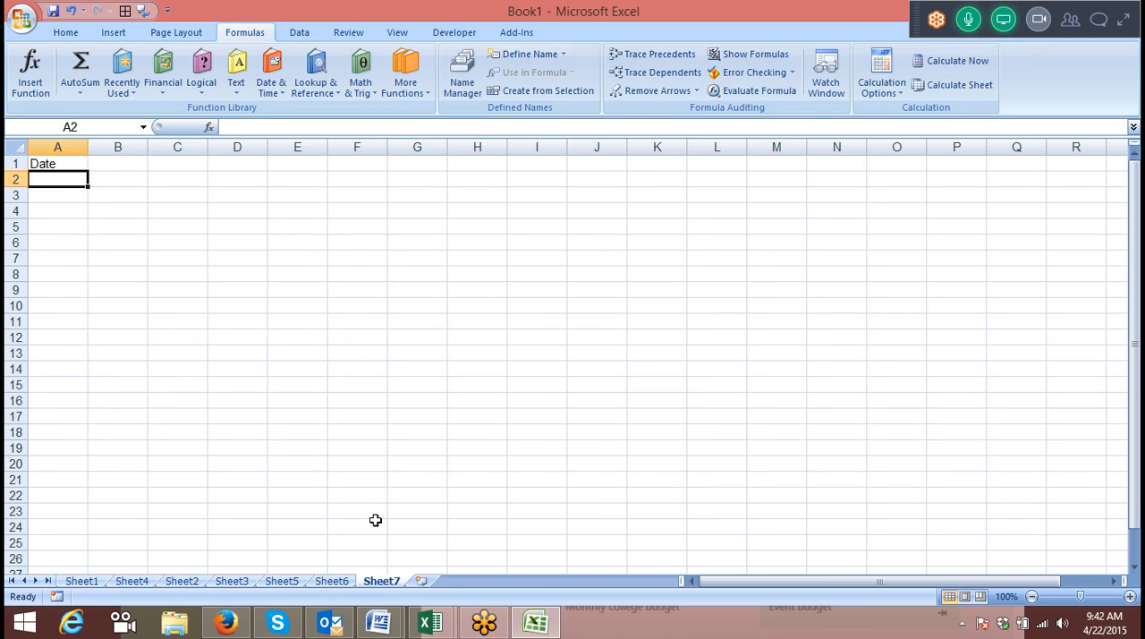
# Fill A2:A11 with the values 52, 26, 123, -5, 124, 621, 654, 14, 51 and 51.
pyautogui.write('52')
pyautogui.press('Return')
pyautogui.write('26')
pyautogui.press('Return')
pyautogui.write('123')
pyautogui.press('Return')
pyautogui.write('-5')
pyautogui.press('Return')
pyautogui.write('124')
pyautogui.press('Return')
pyautogui.write('621')
pyautogui.press('Return')
pyautogui.write('654')
pyautogui.press('Return')
pyautogui.write('14')
pyautogui.press('Return')
pyautogui.write('51')
pyautogui.press('Return')
pyautogui.write('51')
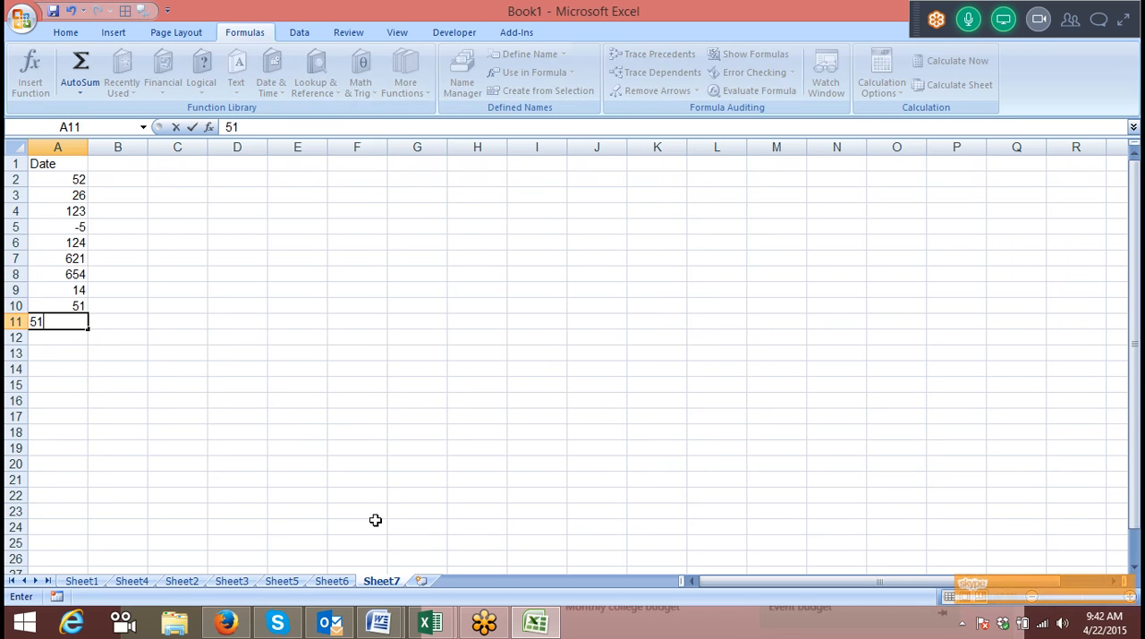
pyautogui.press('Return')
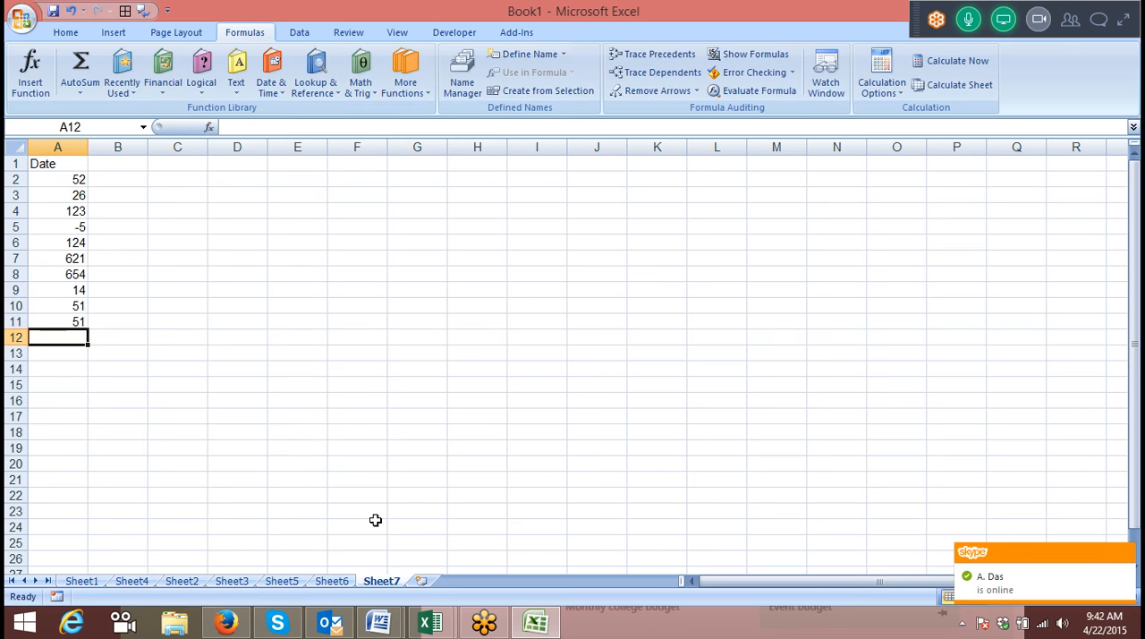
# Change the value in A8 to -2.
pyautogui.click(77, 277)
pyautogui.write('-2')
pyautogui.click(117, 301)
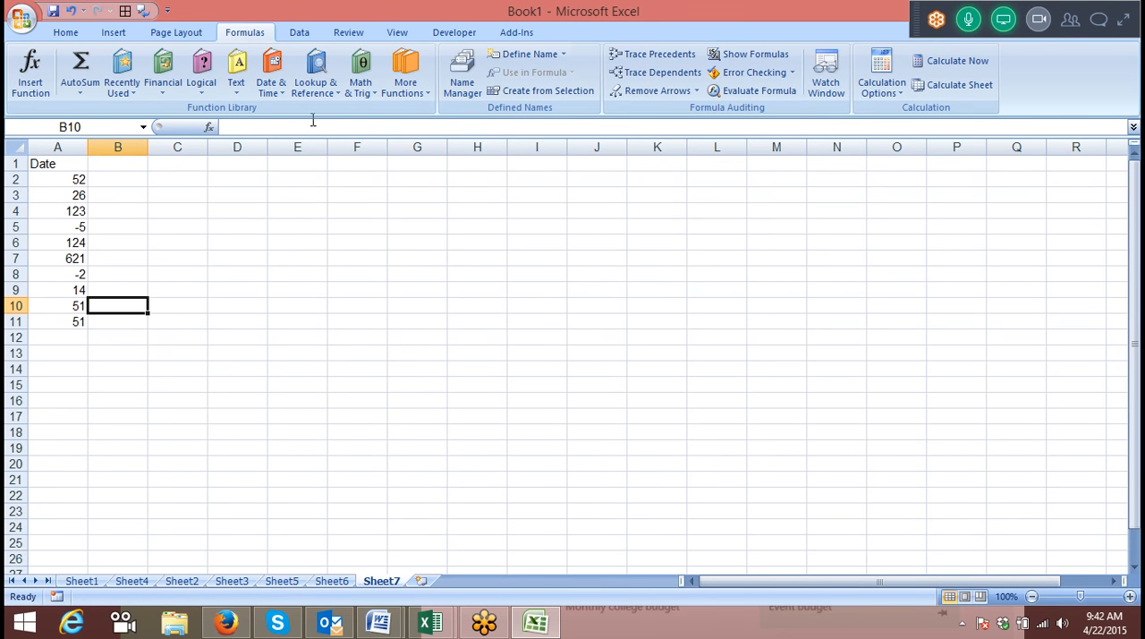
# Start an INDEX formula in C2 with A2:A11 as its array.
pyautogui.click(169, 190)
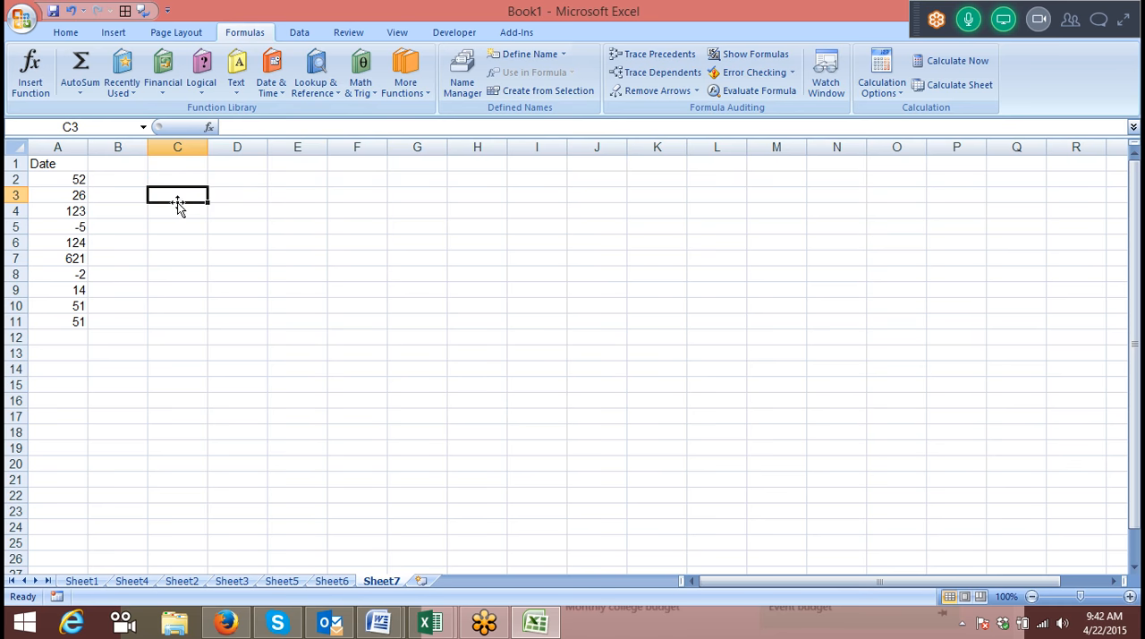
pyautogui.click(174, 194)
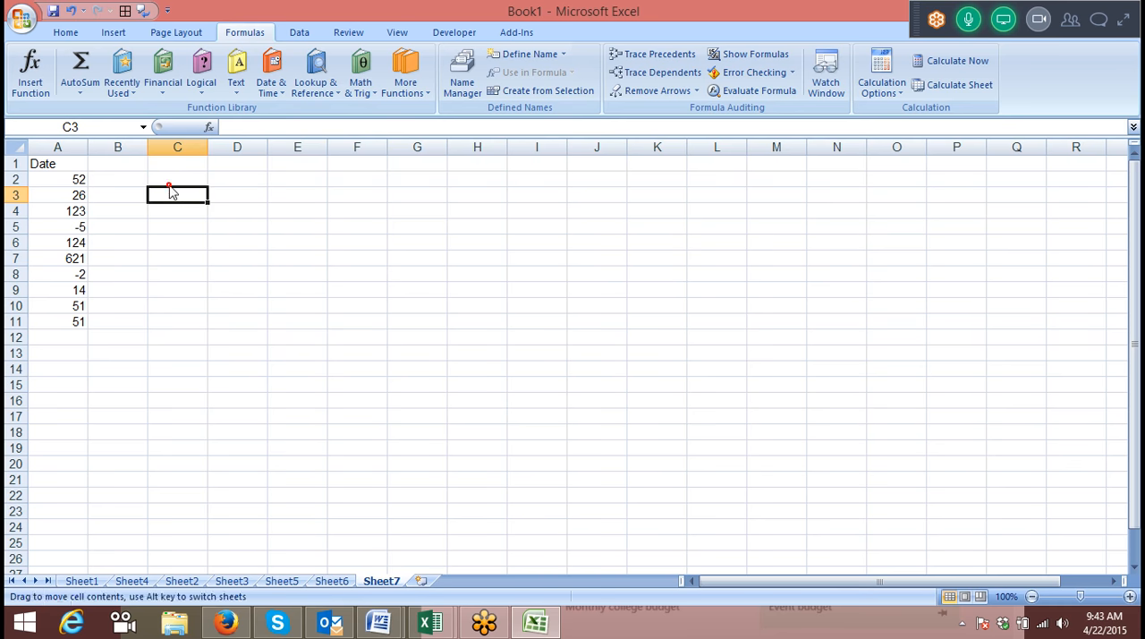
pyautogui.press('Up')
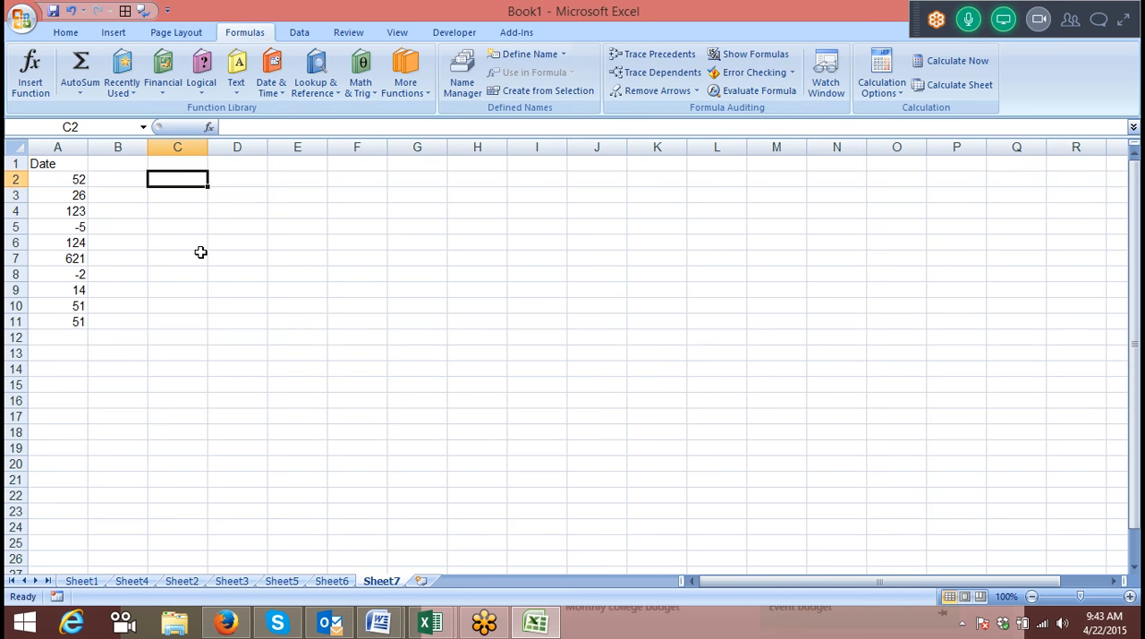
pyautogui.write('=')
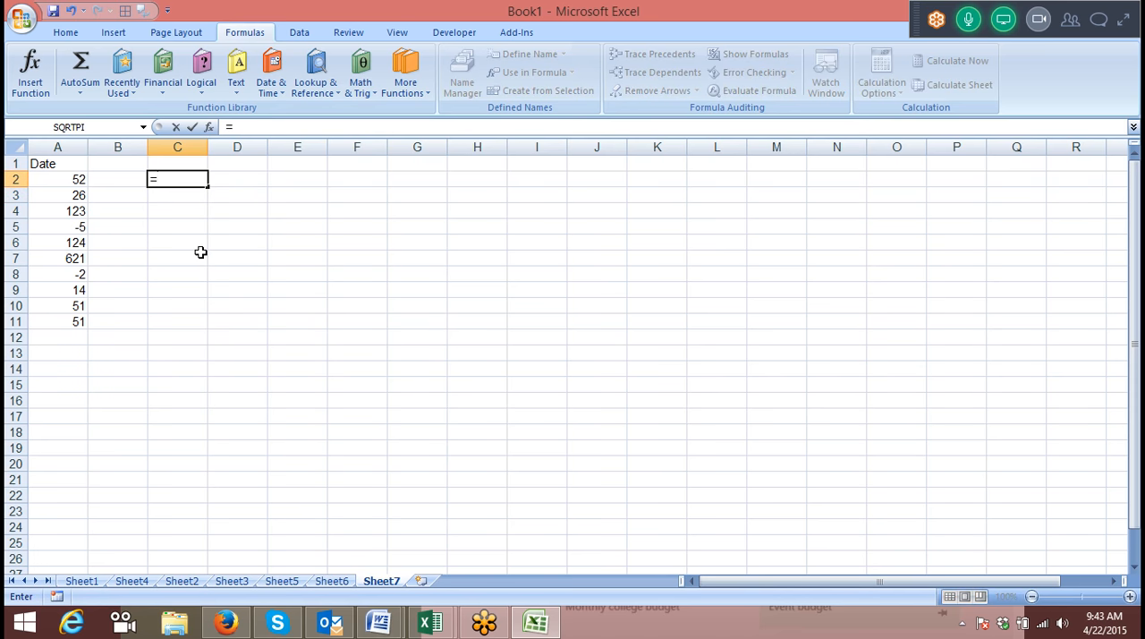
pyautogui.write('ind')
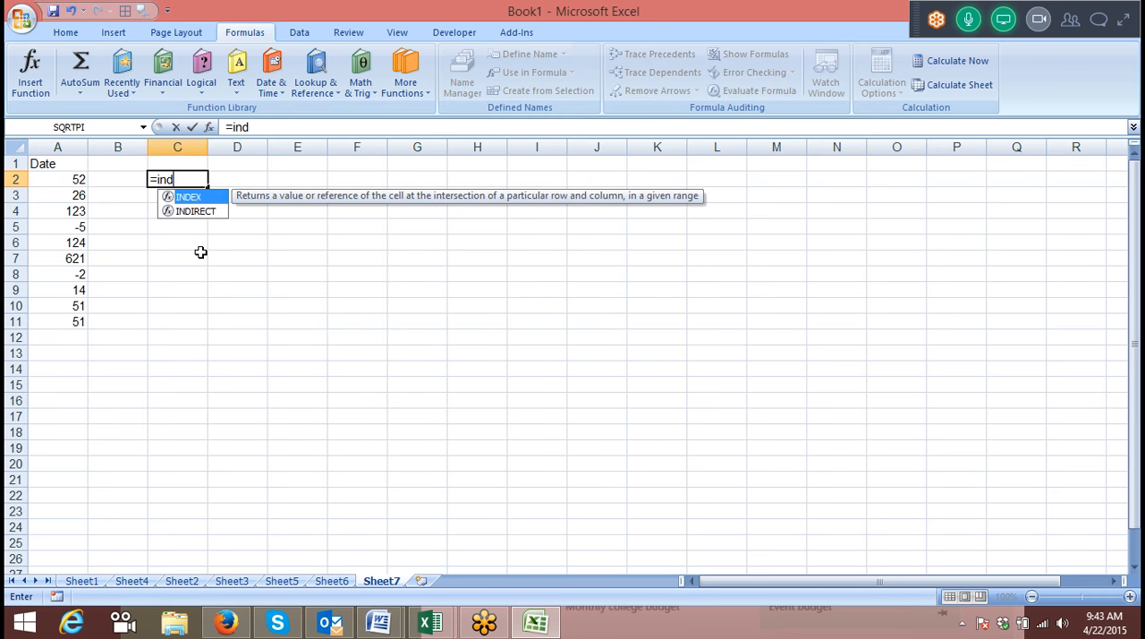
pyautogui.press('Tab')
pyautogui.moveTo(74, 175); pyautogui.dragTo(55, 317)
pyautogui.write(',')
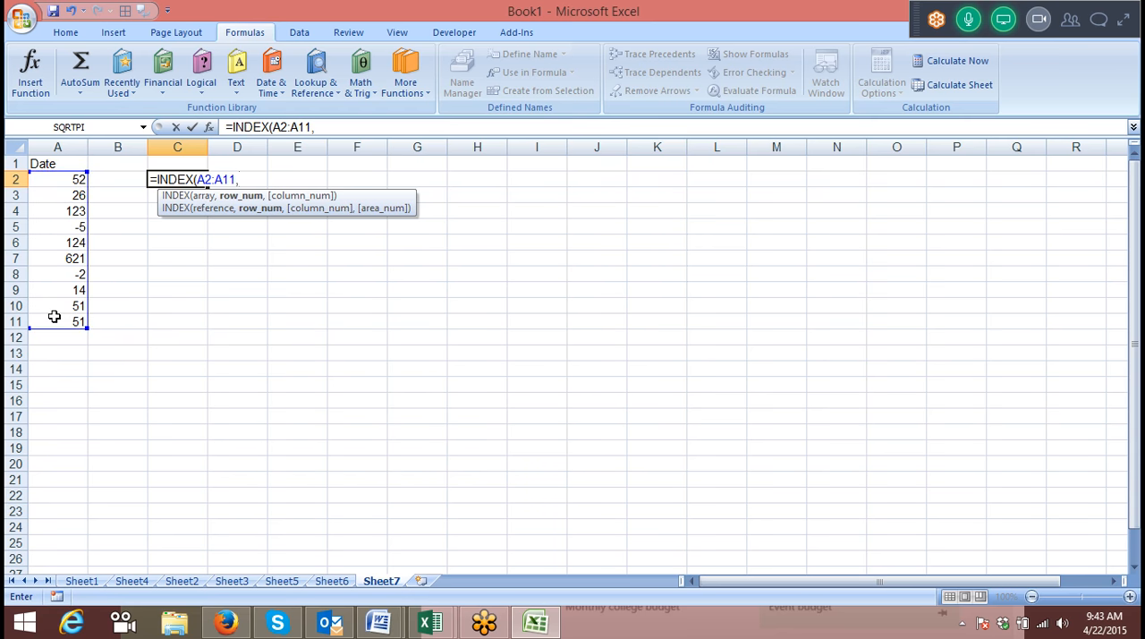
pyautogui.write('sm')
# Nest a SMALL function containing an IF function as the row number of C2's INDEX formula.
pyautogui.press('Tab')
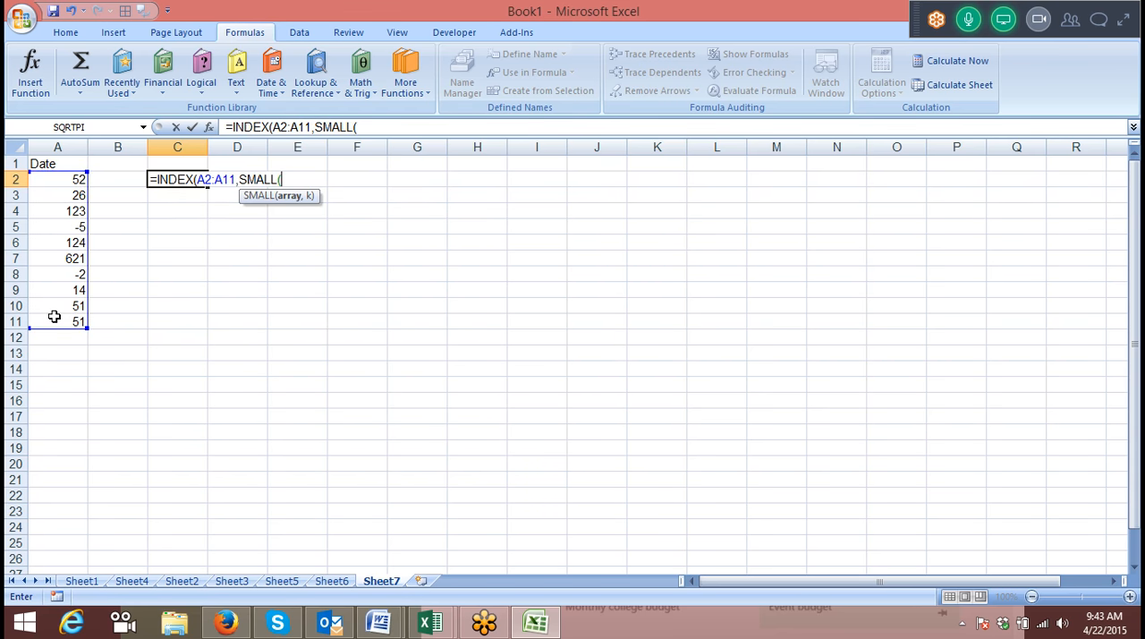
pyautogui.write('if')
pyautogui.press('Tab')
pyautogui.click(55, 181)
pyautogui.moveTo(55, 181); pyautogui.dragTo(66, 325)
pyautogui.click(59, 323)
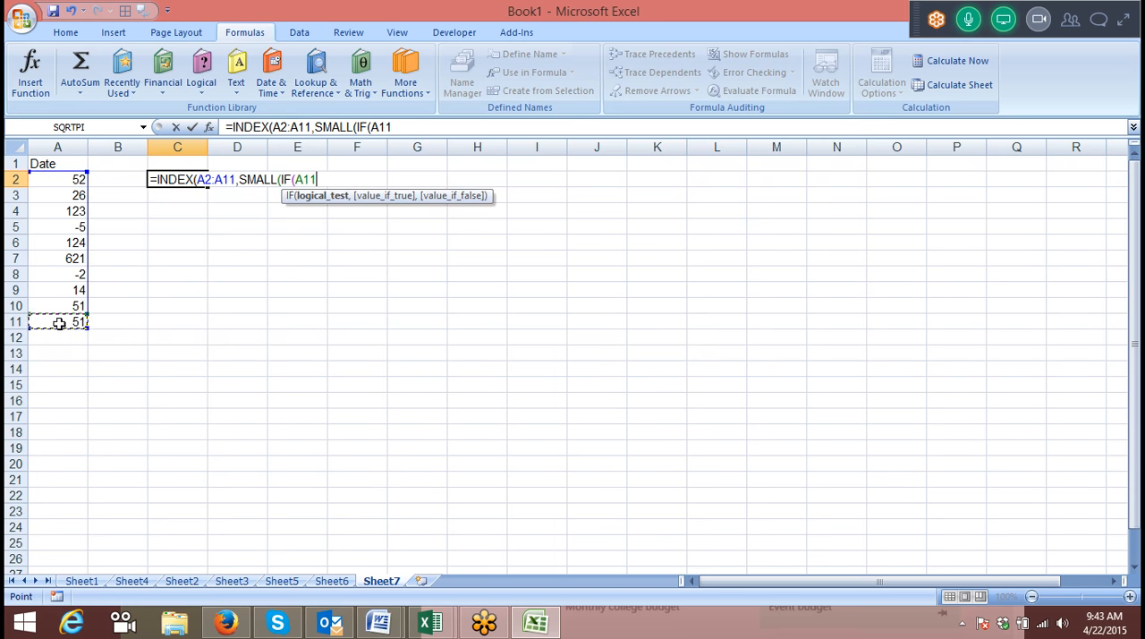
pyautogui.write('>0,')
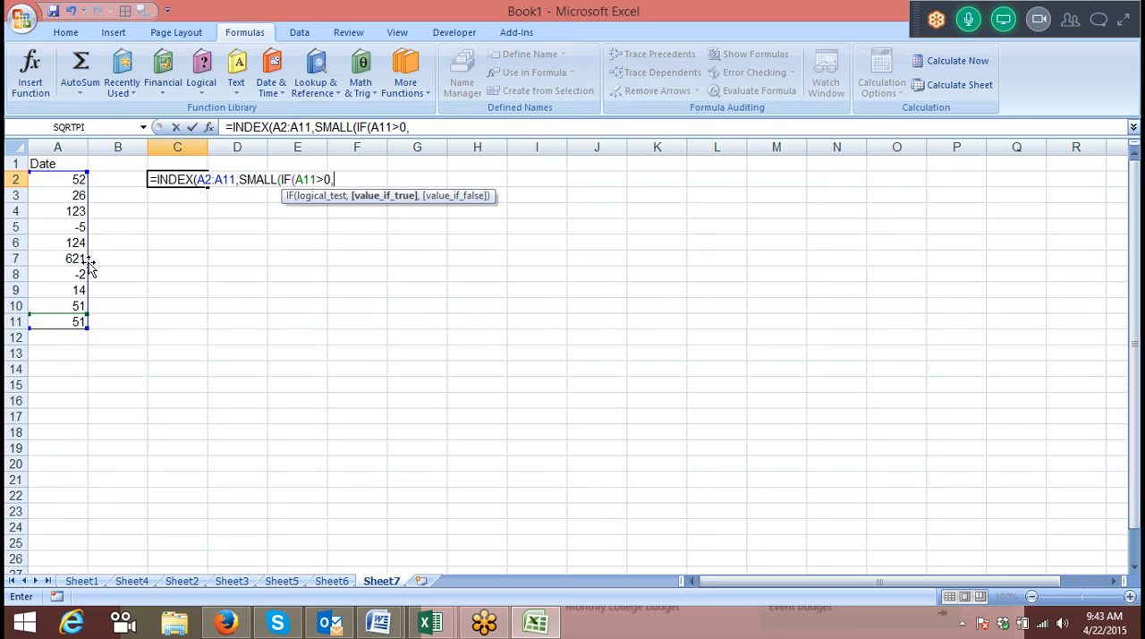
pyautogui.press('BackSpace')
pyautogui.press('BackSpace')
pyautogui.press('BackSpace')
pyautogui.press('BackSpace')
pyautogui.press('BackSpace')
pyautogui.press('BackSpace')
# Set IF's logical test to A2:A11>0 and start a ROW function as its value if true.
pyautogui.click(69, 184)
pyautogui.moveTo(69, 183); pyautogui.dragTo(78, 313)
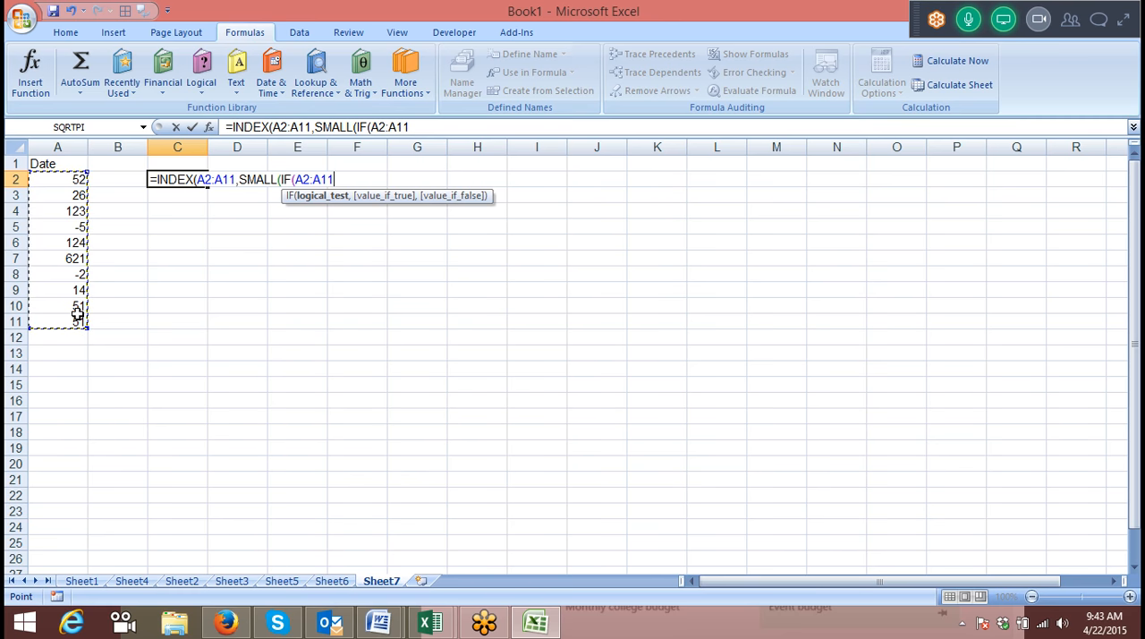
pyautogui.write('>0,ro')
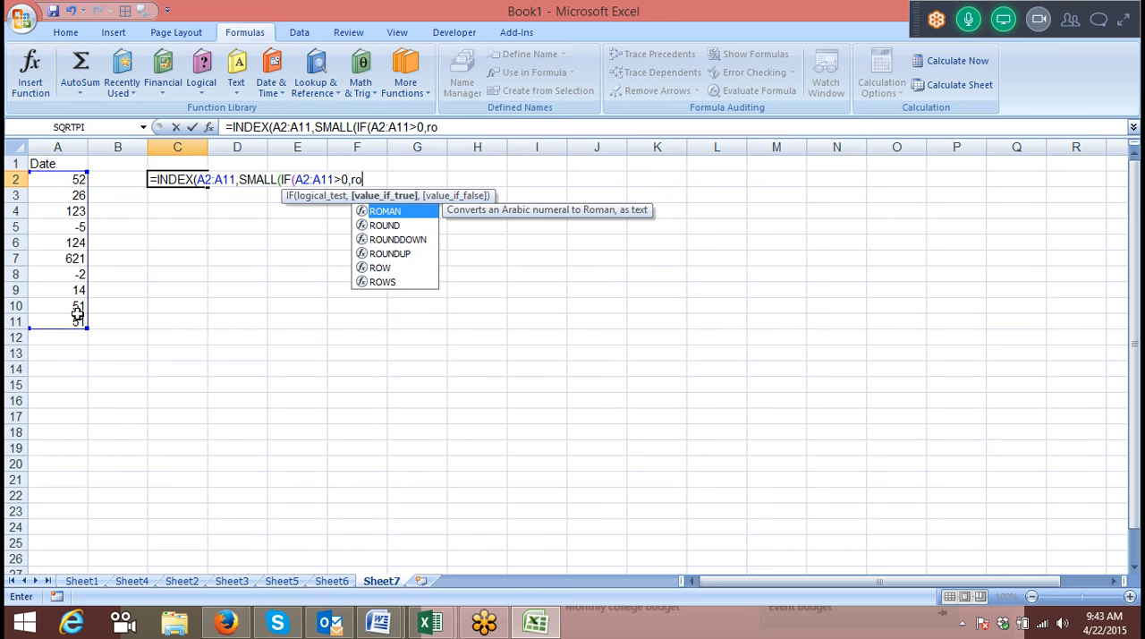
pyautogui.write('w')
pyautogui.press('Tab')
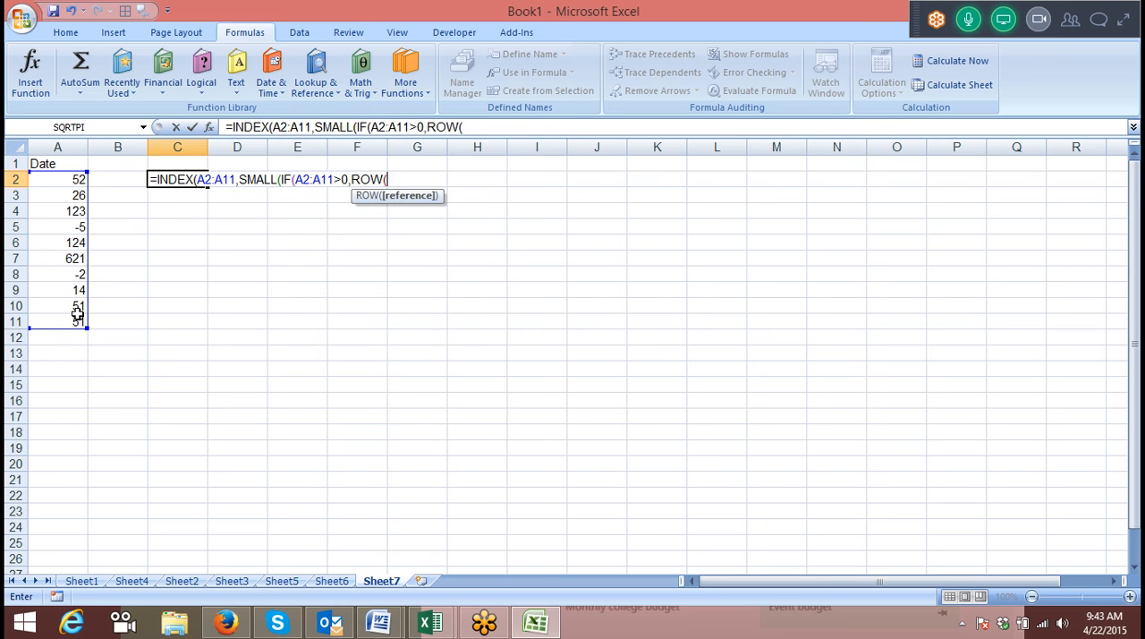
pyautogui.write('in')
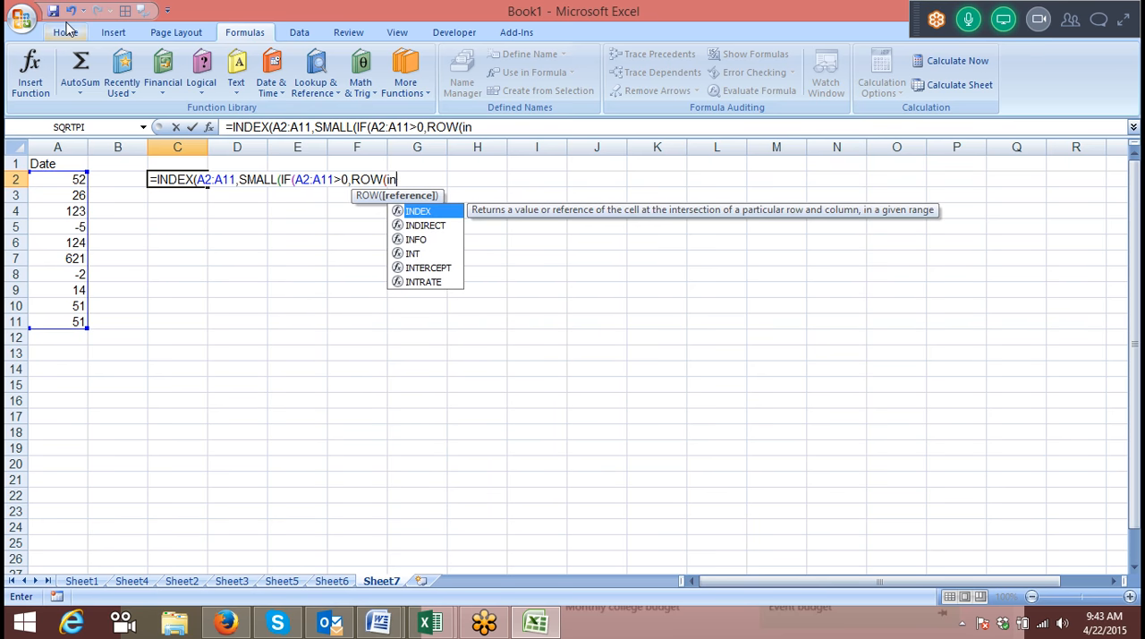
pyautogui.press('Return')
pyautogui.press('Return')
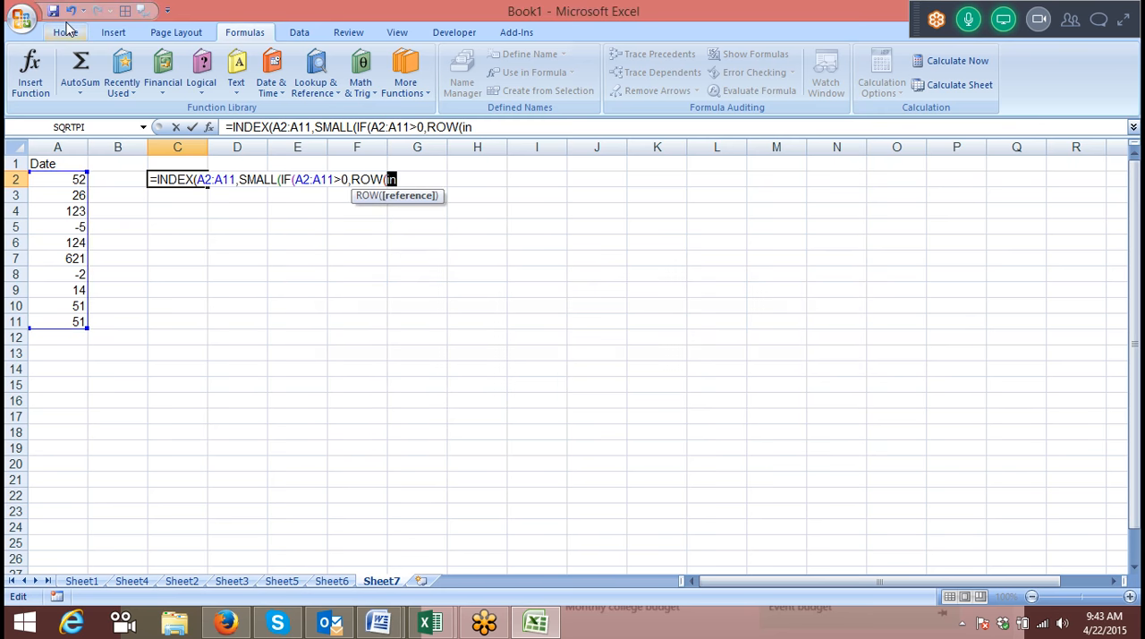
pyautogui.press('BackSpace')
# Nest an INDIRECT function inside ROW and begin its reference text with "1:"&.
pyautogui.write('in')
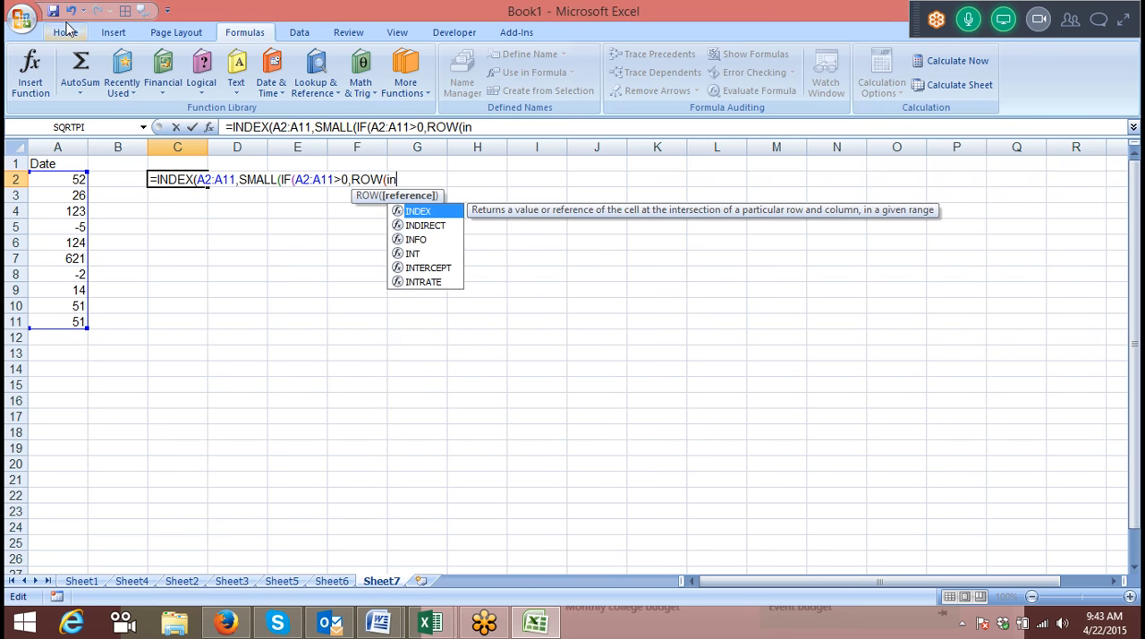
pyautogui.press('Down')
pyautogui.press('Tab')
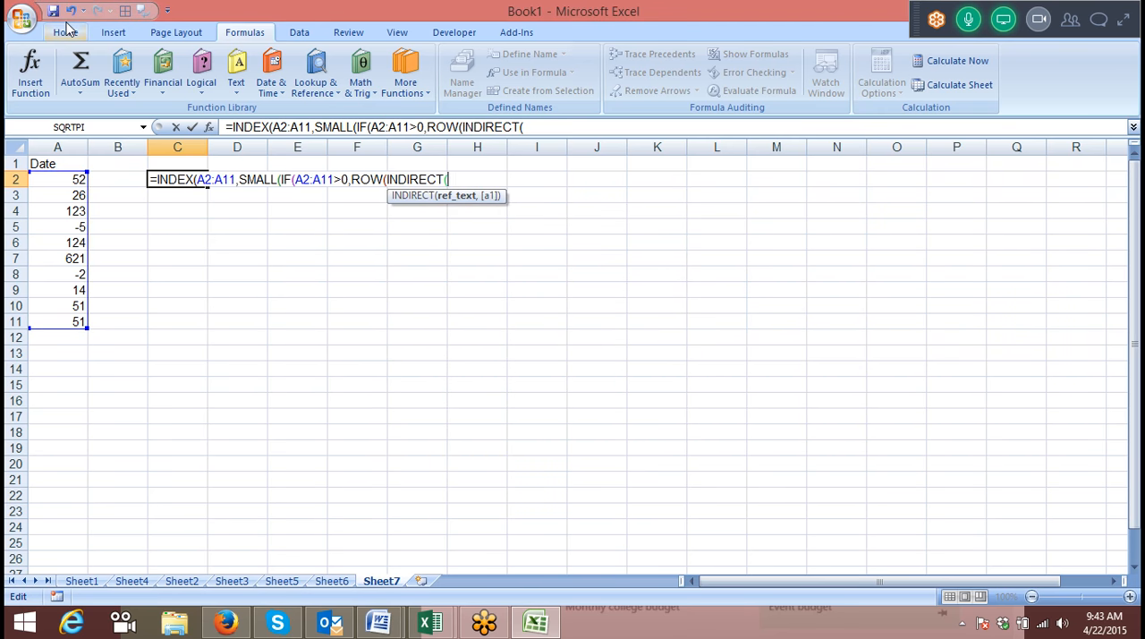
pyautogui.write('"1:"&ro')
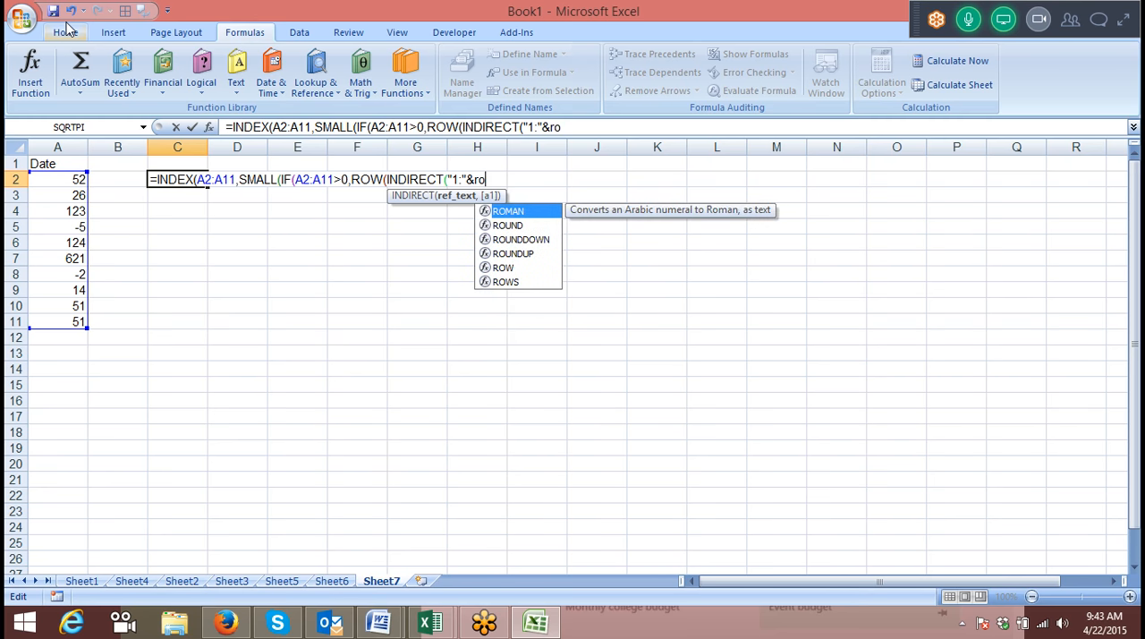
# Append ROWS(A2:A11) to INDIRECT's reference text and close the ROWS, INDIRECT, ROW and IF functions.
pyautogui.press('Down')
pyautogui.press('Down')
pyautogui.press('Down')
pyautogui.press('Down')
pyautogui.press('Down')
pyautogui.press('Tab')
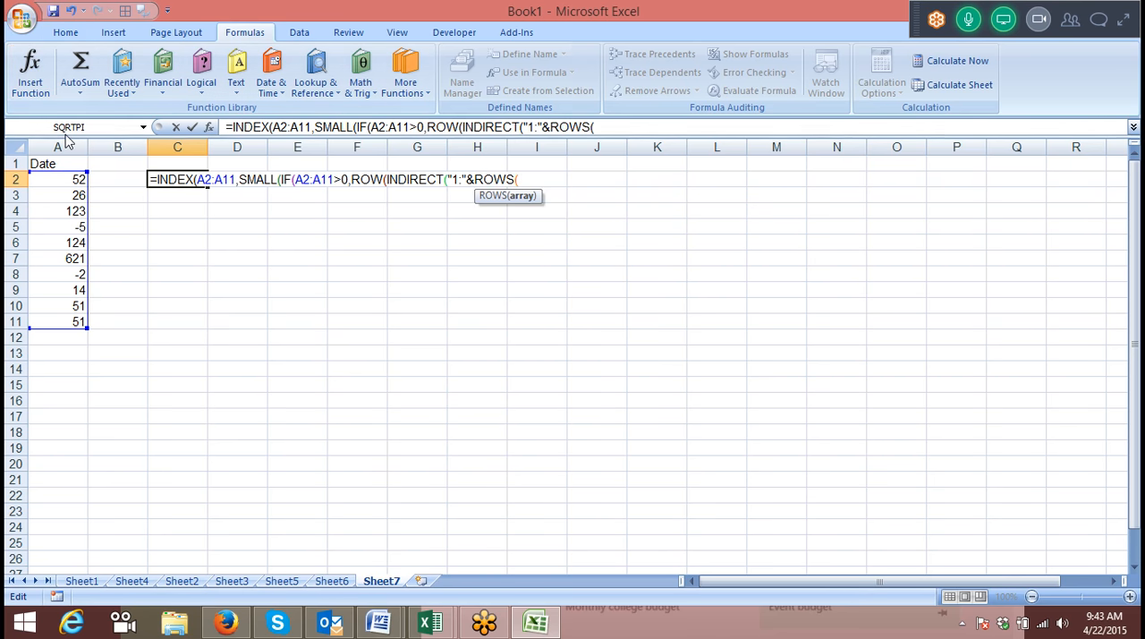
pyautogui.moveTo(56, 179); pyautogui.dragTo(54, 320)
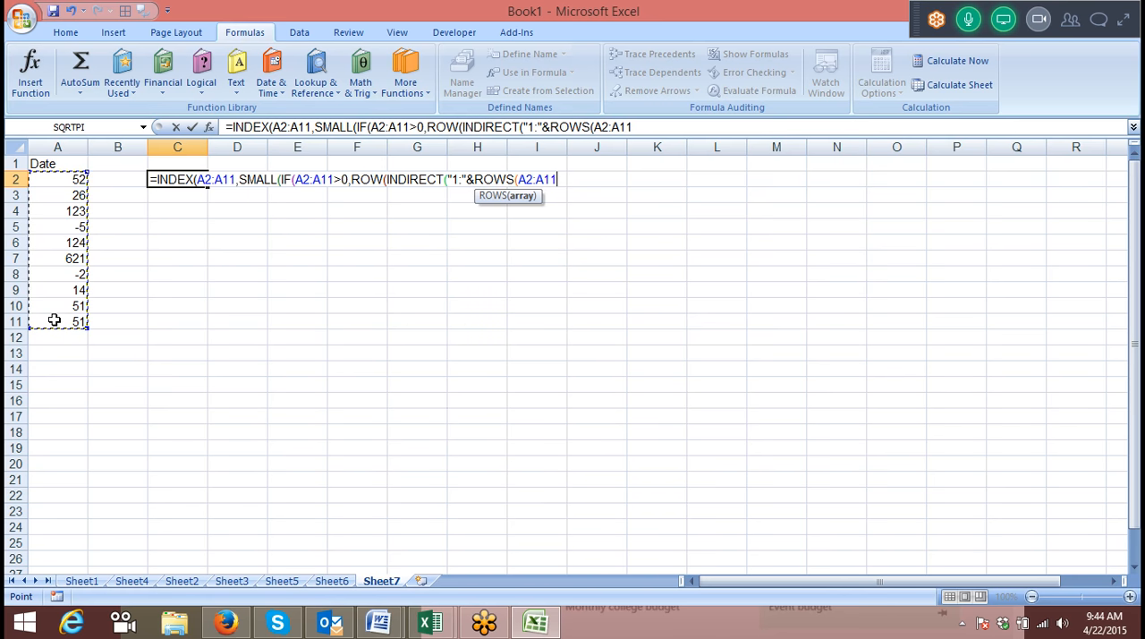
pyautogui.write('))')
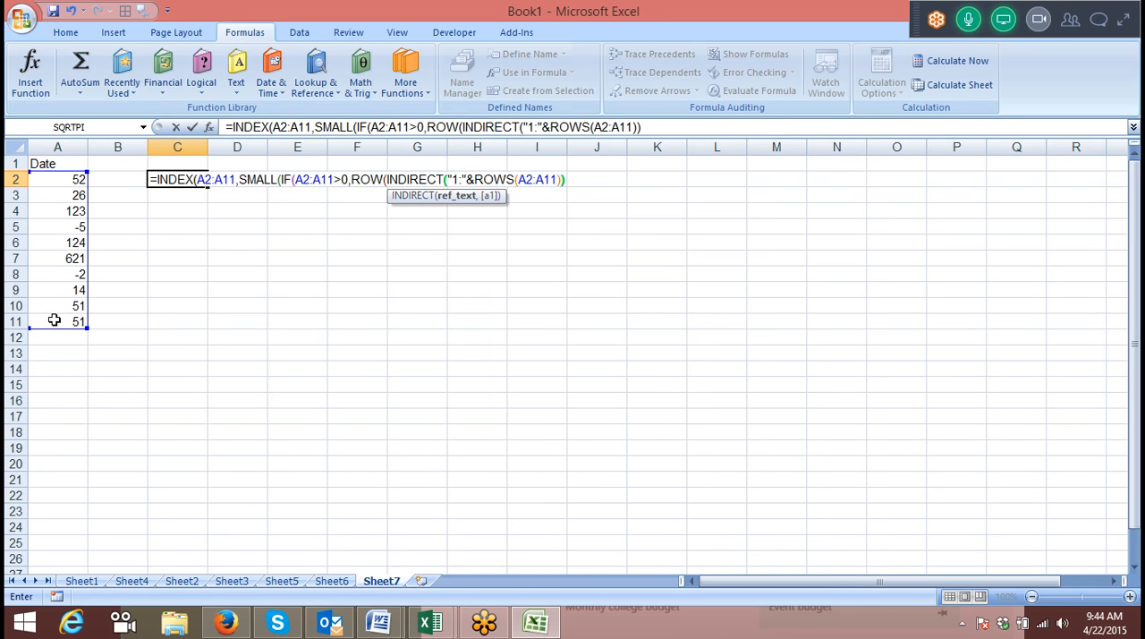
pyautogui.write(')')
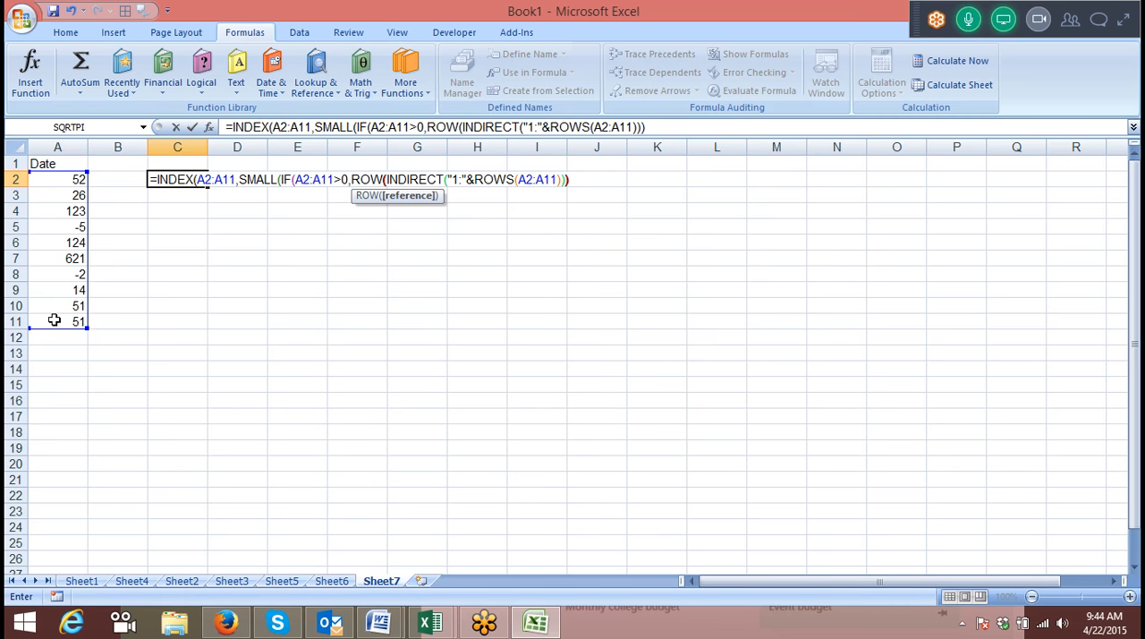
pyautogui.write(')')
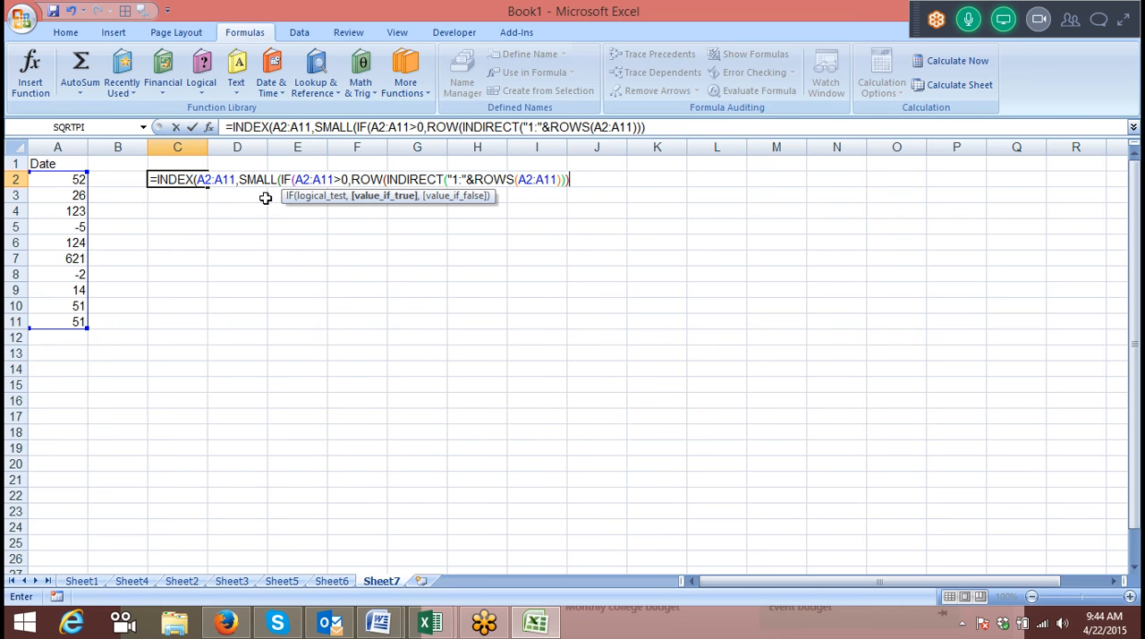
pyautogui.write('))')
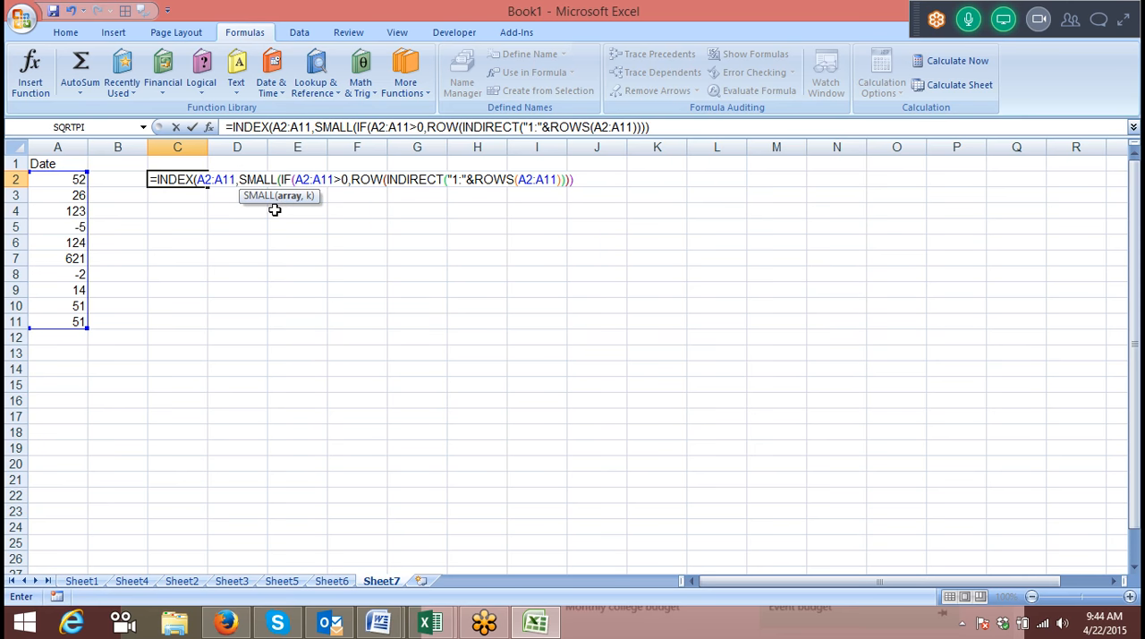
pyautogui.write(',')
# Copy the ROW(INDIRECT("1:"&ROWS(A2:A11))) expression into SMALL's k argument and commit the formula in C2.
pyautogui.moveTo(350, 180); pyautogui.dragTo(569, 209)
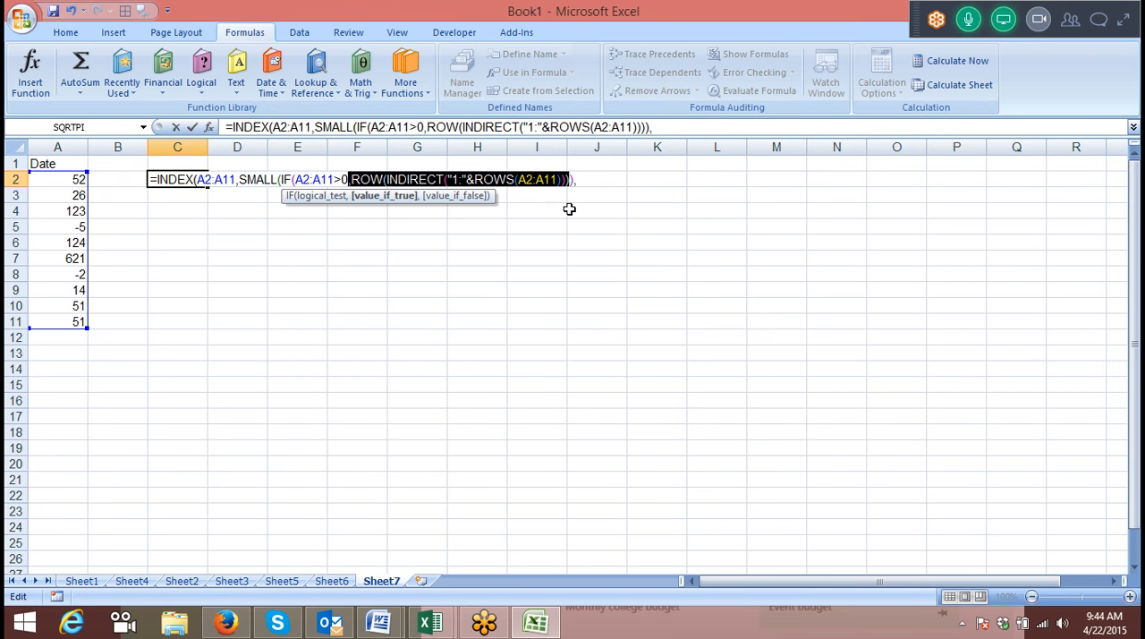
pyautogui.hotkey('ctrl', 'c')
pyautogui.click(593, 180)
pyautogui.hotkey('ctrl', 'v')
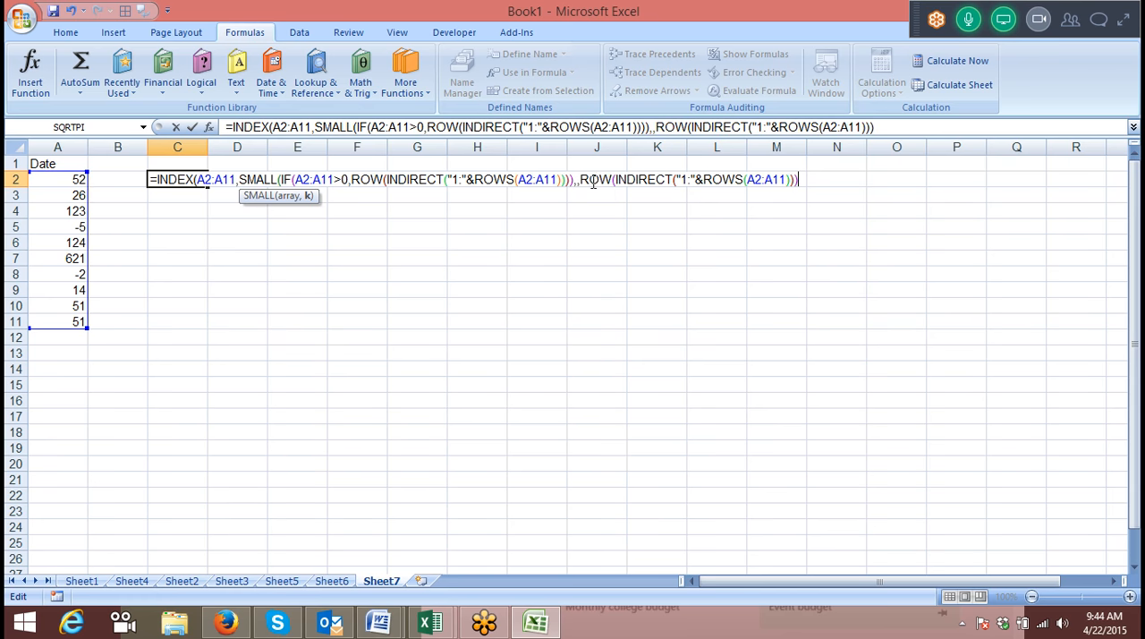
pyautogui.click(576, 179)
pyautogui.press('BackSpace')
pyautogui.press('Return')
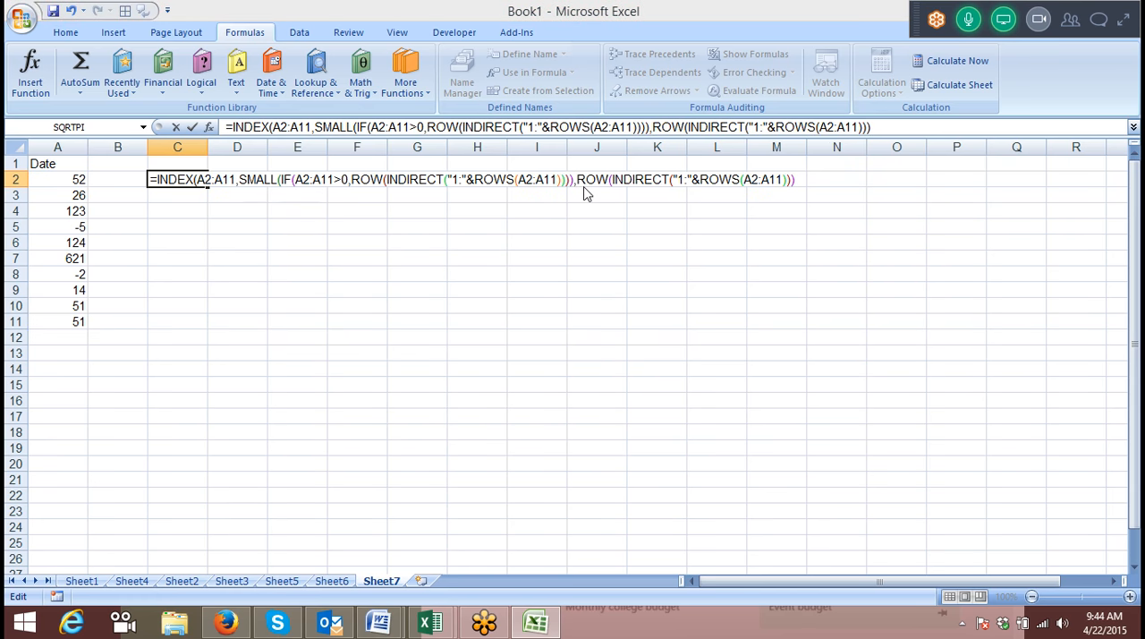
pyautogui.press('Return')
pyautogui.press('Up')
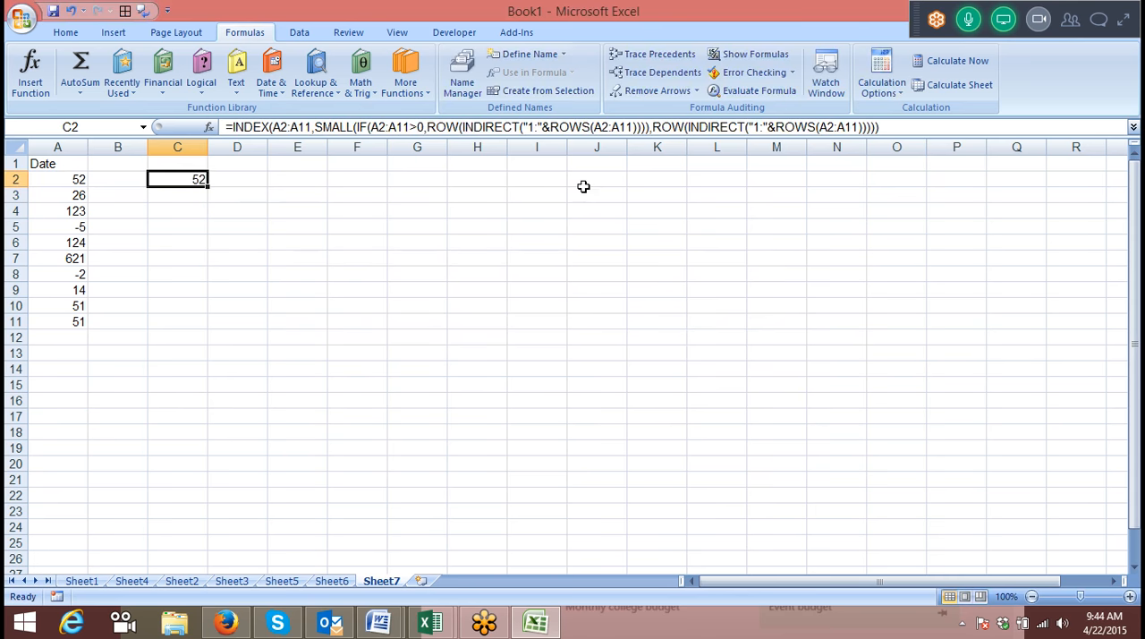
pyautogui.hotkey('shift', 'Down')
pyautogui.hotkey('shift', 'Down')
pyautogui.hotkey('shift', 'Down')
pyautogui.hotkey('shift', 'Down')
pyautogui.hotkey('shift', 'Down')
pyautogui.hotkey('shift', 'Down')
pyautogui.hotkey('shift', 'Down')
pyautogui.hotkey('shift', 'Down')
pyautogui.hotkey('shift', 'Down')
pyautogui.hotkey('shift', 'Down')
pyautogui.hotkey('shift', 'Down')
pyautogui.hotkey('shift', 'Down')
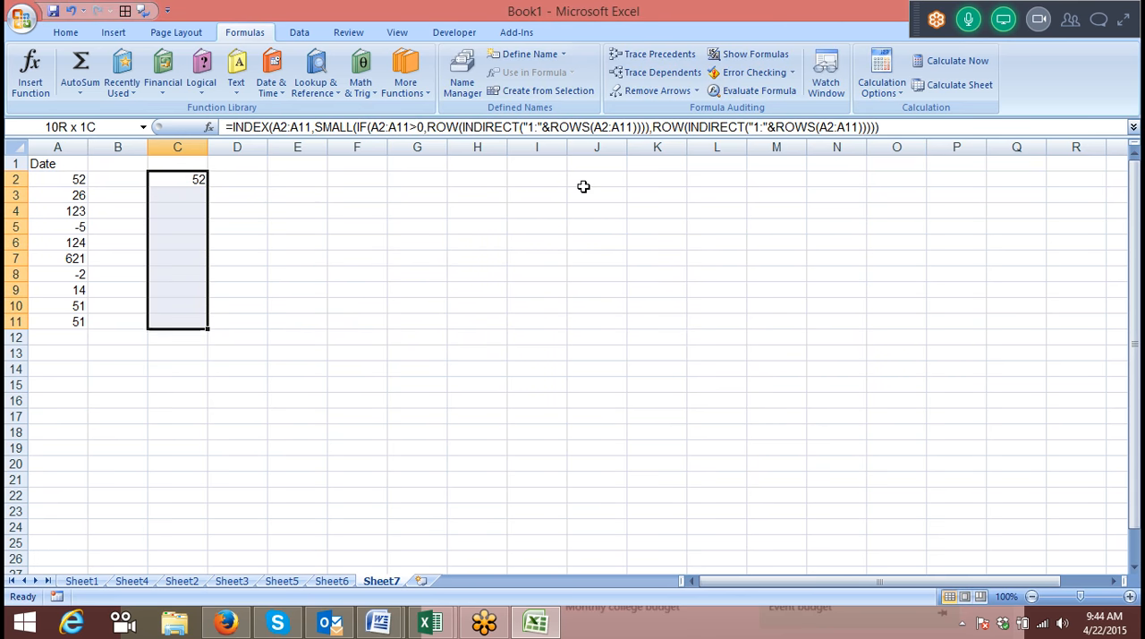
pyautogui.doubleClick(196, 180)
pyautogui.press('Escape')
# Enter C2's formula as an array formula across C2:C20.
pyautogui.hotkey('shift', 'Down')
pyautogui.hotkey('shift', 'Down')
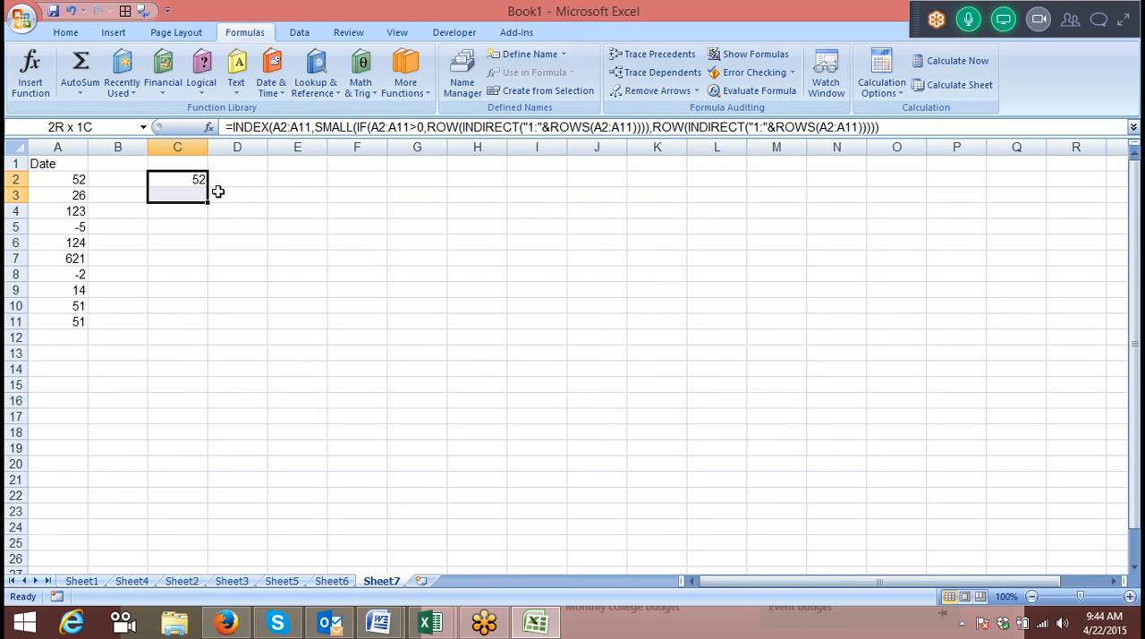
pyautogui.hotkey('shift', 'Down')
pyautogui.hotkey('shift', 'Down')
pyautogui.hotkey('shift', 'Down')
pyautogui.hotkey('shift', 'Down')
pyautogui.hotkey('shift', 'Down')
pyautogui.hotkey('shift', 'Down')
pyautogui.hotkey('shift', 'Down')
pyautogui.hotkey('shift', 'Down')
pyautogui.hotkey('shift', 'Down')
pyautogui.hotkey('shift', 'Down')
pyautogui.hotkey('shift', 'Down')
pyautogui.hotkey('shift', 'Down')
pyautogui.hotkey('shift', 'Down')
pyautogui.hotkey('shift', 'Down')
pyautogui.hotkey('shift', 'Down')
pyautogui.hotkey('shift', 'Down')
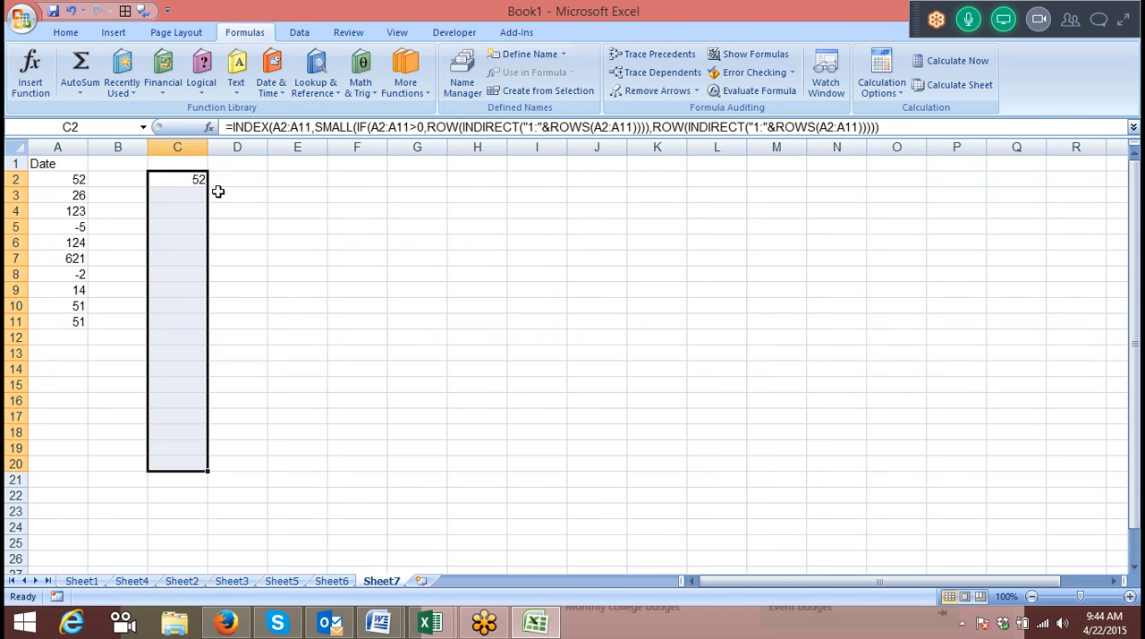
pyautogui.press('F2')
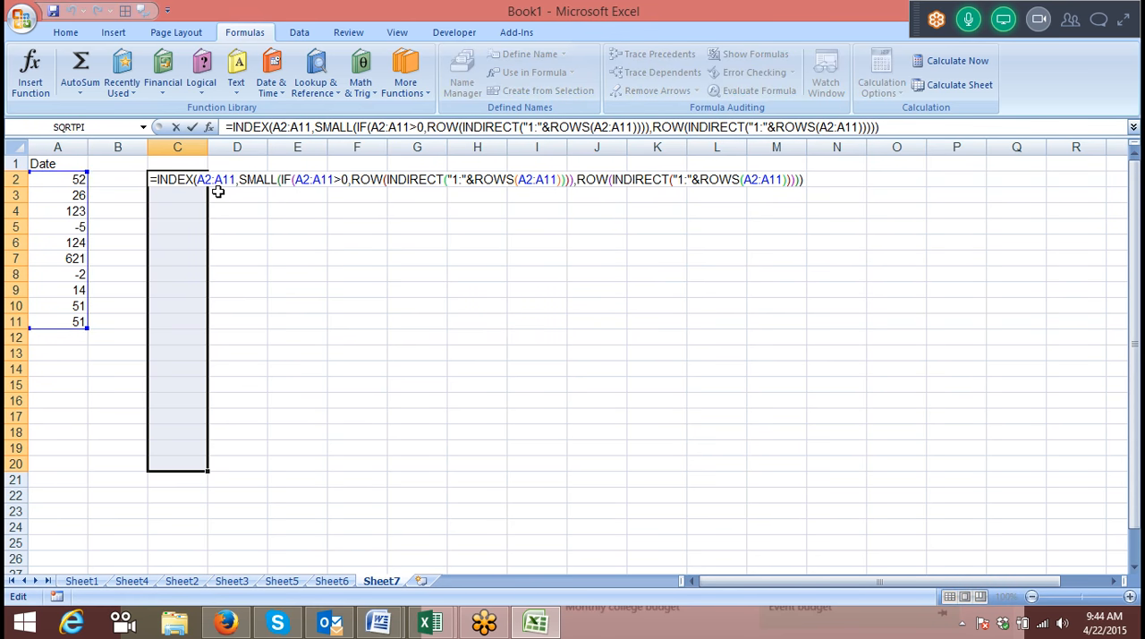
pyautogui.hotkey('ctrl', 'shift', 'Return')
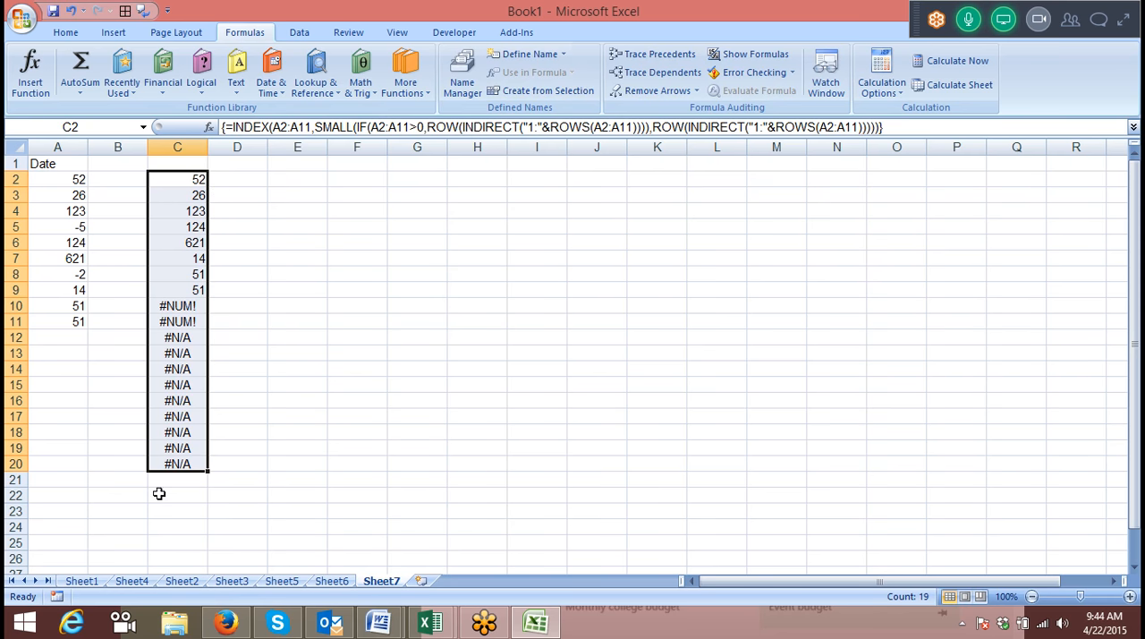
# Insert an opening IFERROR function in front of INDEX in C2's array formula.
pyautogui.click(196, 180)
pyautogui.click(225, 128)
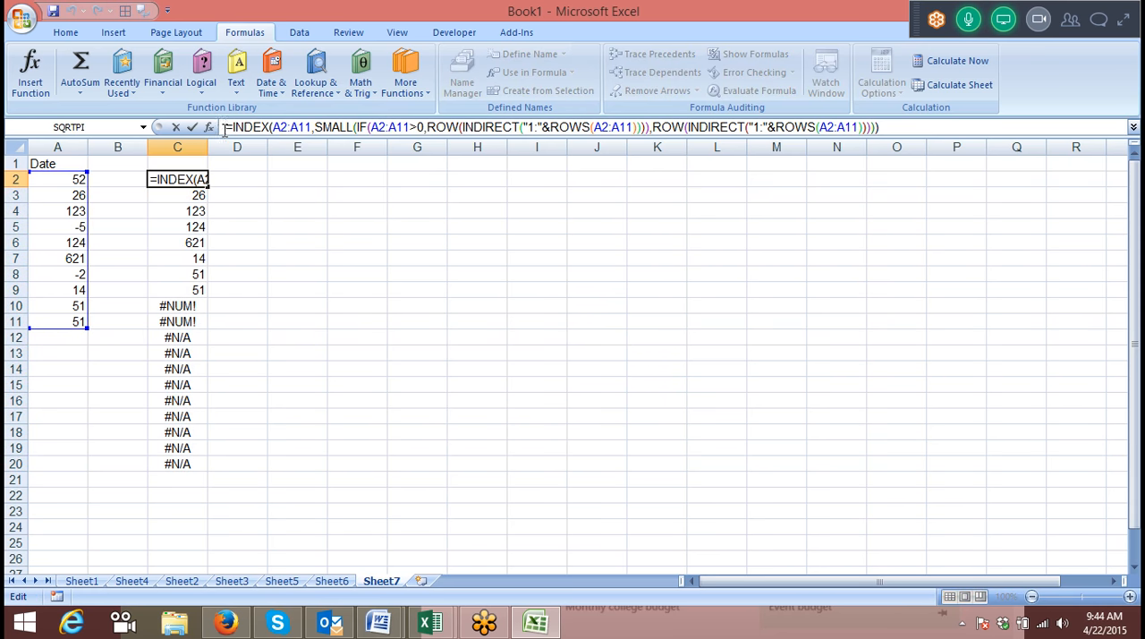
pyautogui.write('inf')
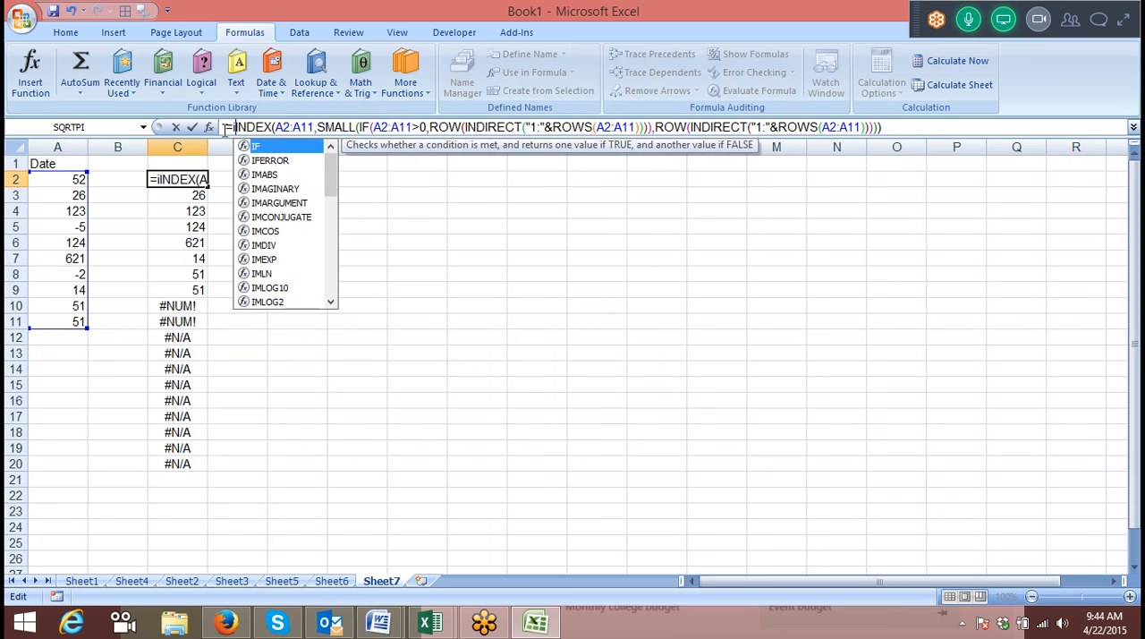
pyautogui.press('BackSpace')
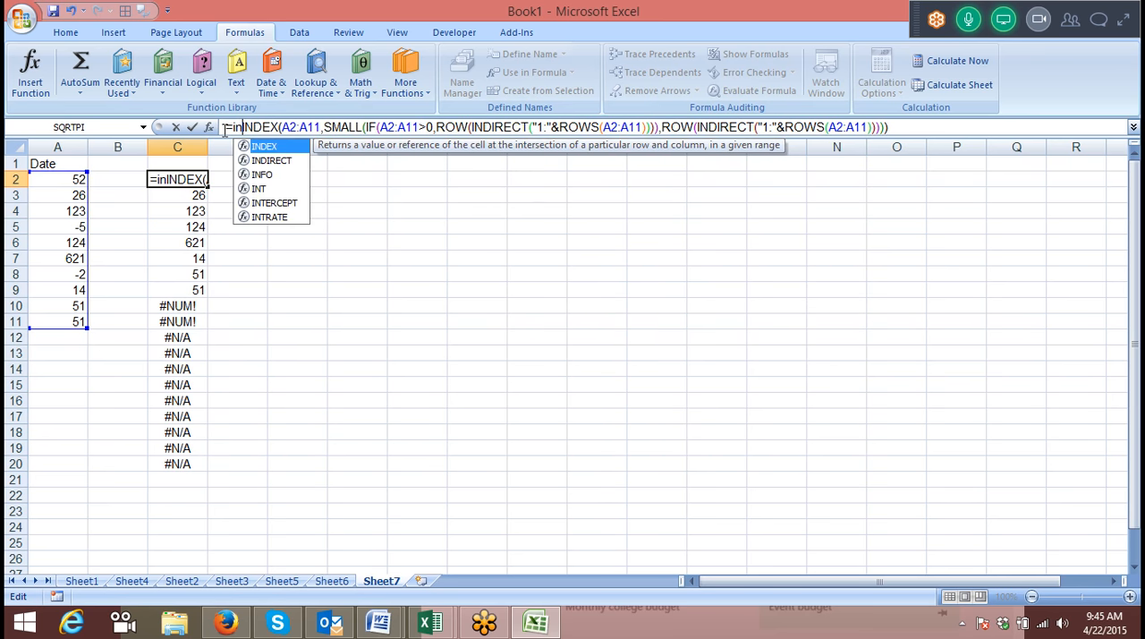
pyautogui.press('Down')
pyautogui.press('Down')
pyautogui.press('BackSpace')
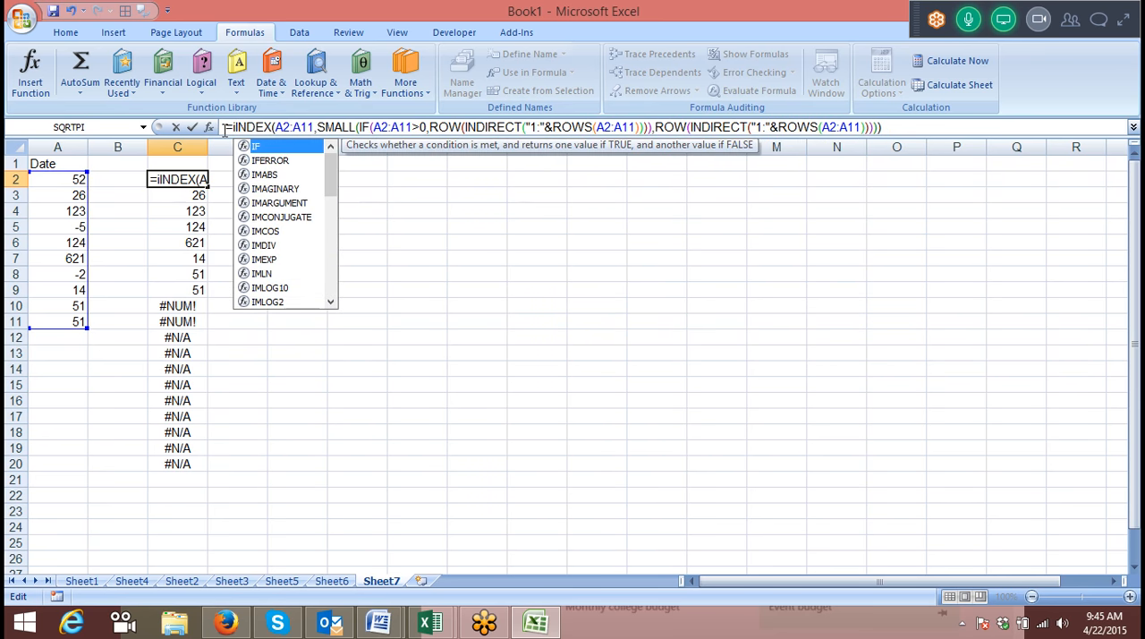
pyautogui.write('f')
pyautogui.press('Escape')
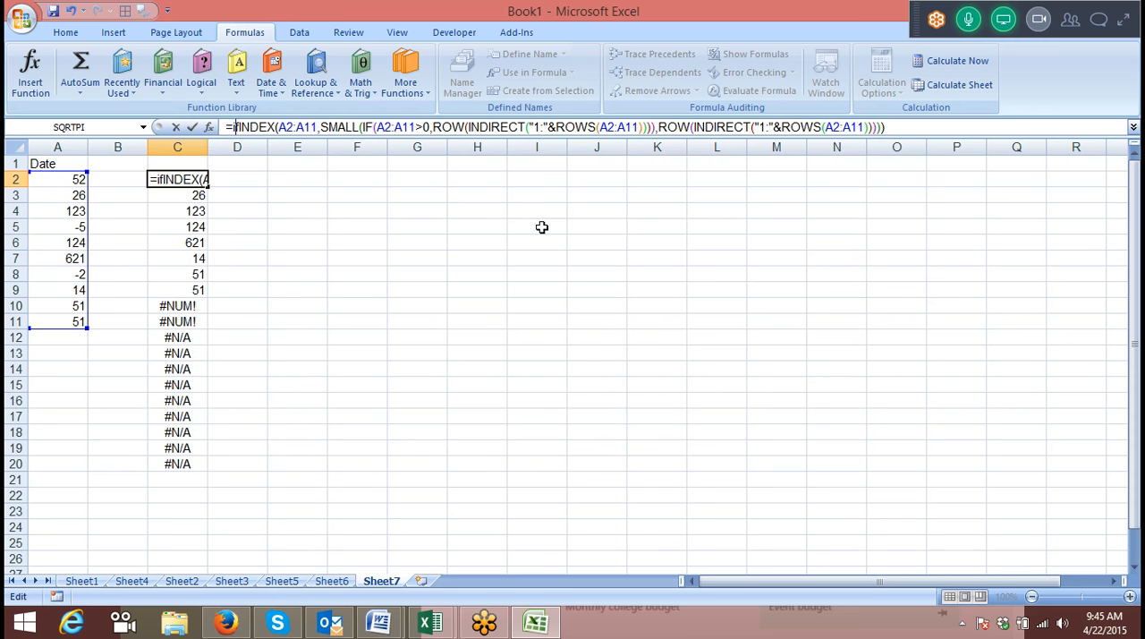
pyautogui.press('BackSpace')
pyautogui.press('BackSpace')
pyautogui.write('if')
pyautogui.press('Left')
pyautogui.press('BackSpace')
pyautogui.write('i')
pyautogui.press('Right')
pyautogui.write('error(')
# Give IFERROR an empty string ("") as its fallback value and re-enter the array formula.
pyautogui.press('End')
pyautogui.write(',"")')
pyautogui.hotkey('ctrl', 'shift', 'Return')
pyautogui.scroll(-4, 231, 165)
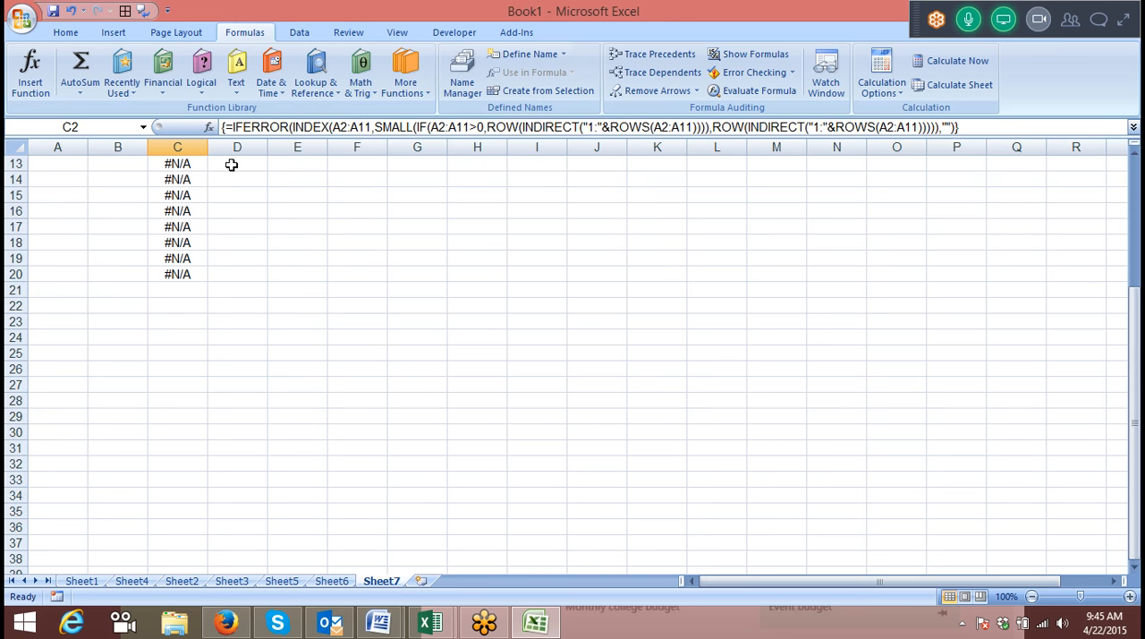
pyautogui.scroll(4, 231, 164)
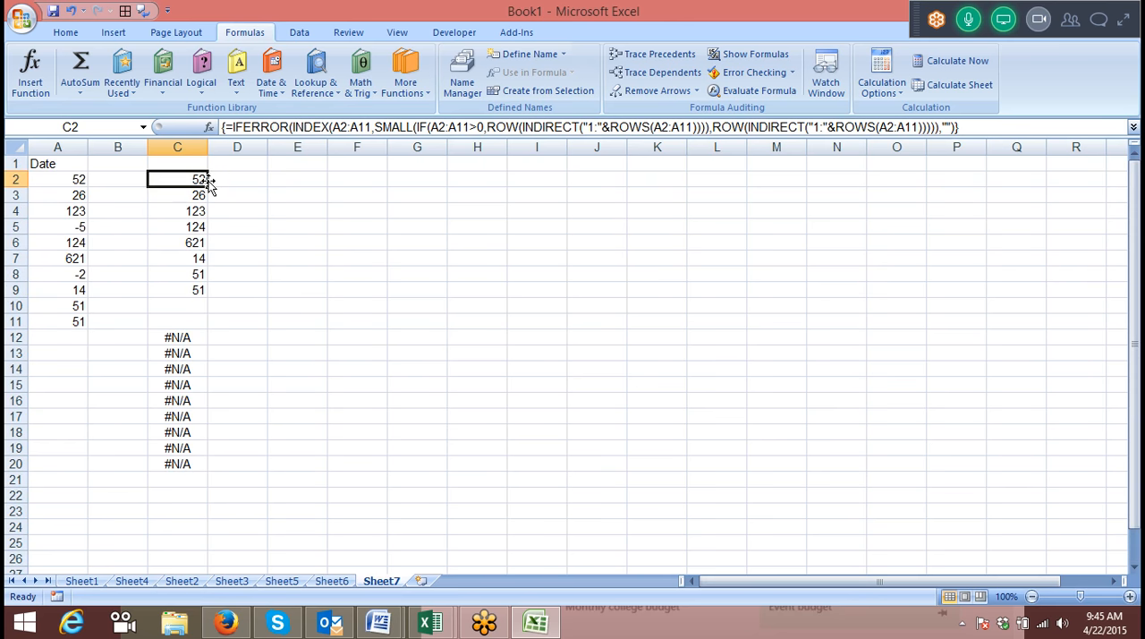
# Try to wrap C2's array formula in a second IFERROR with an empty string ("") as fallback, and undo the change.
pyautogui.click(232, 126)
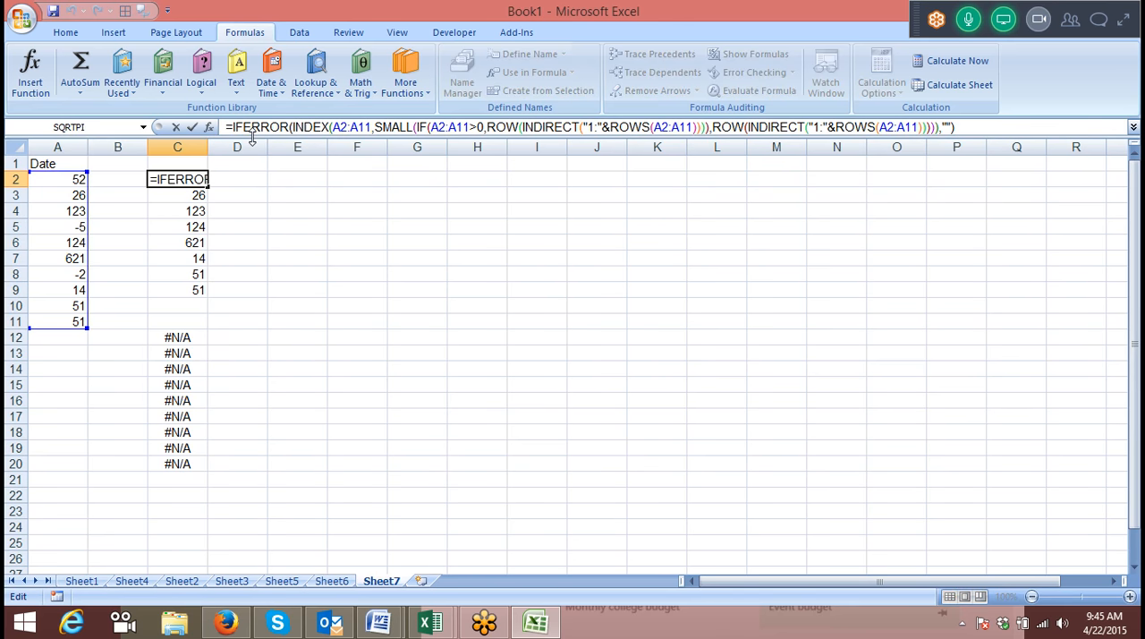
pyautogui.write('if')
pyautogui.press('Down')
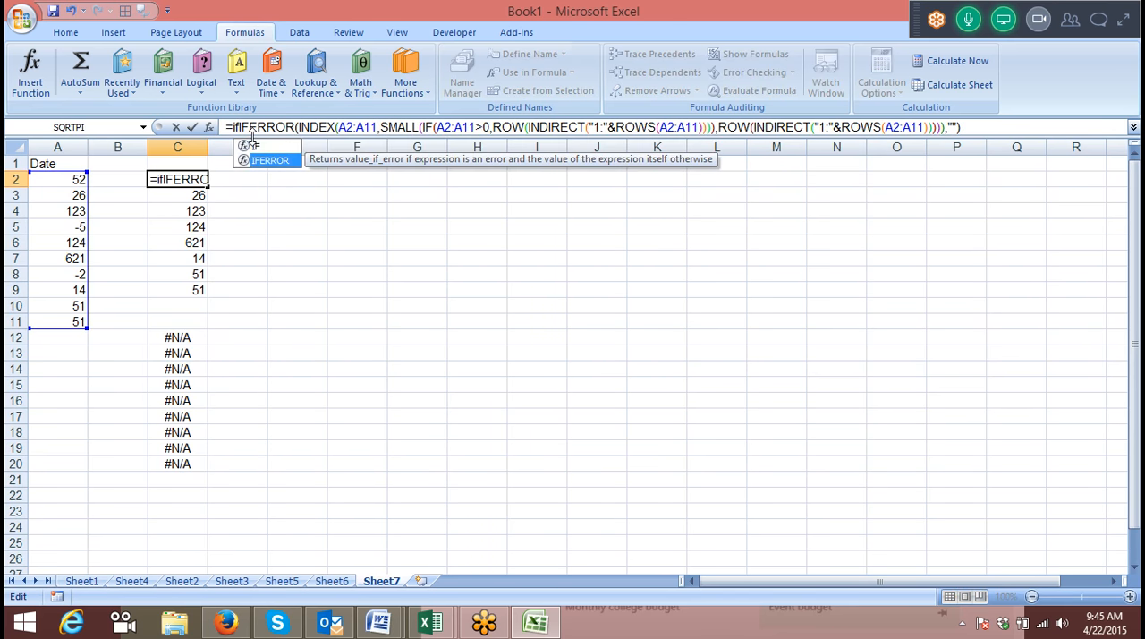
pyautogui.press('Tab')
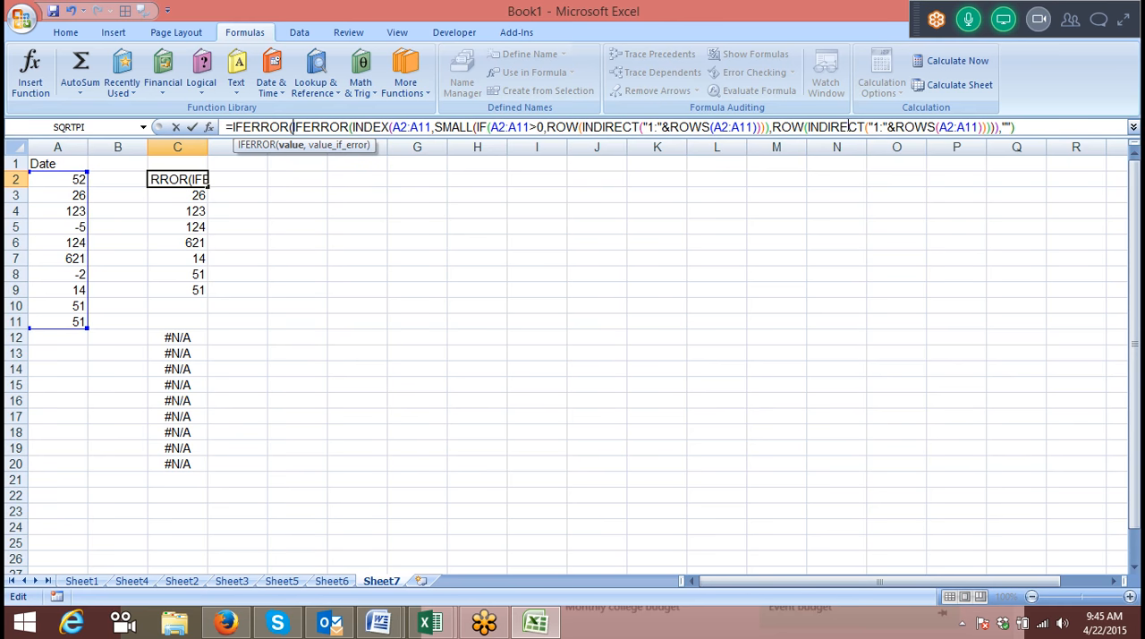
pyautogui.click(1043, 130)
pyautogui.write(',""')
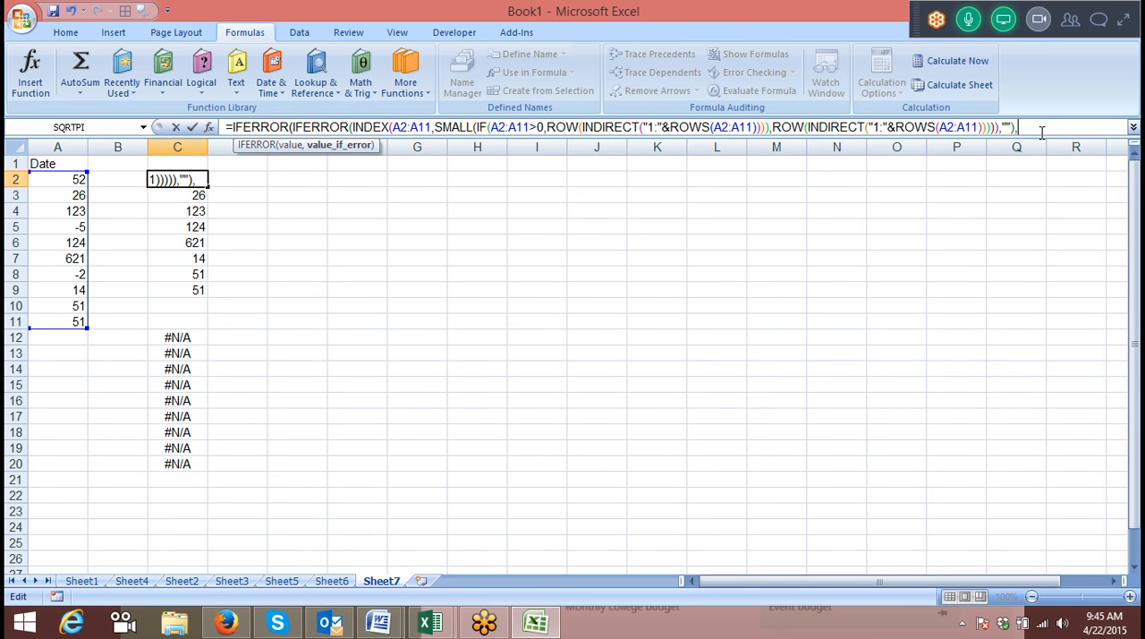
pyautogui.hotkey('ctrl', 'shift', 'Return')
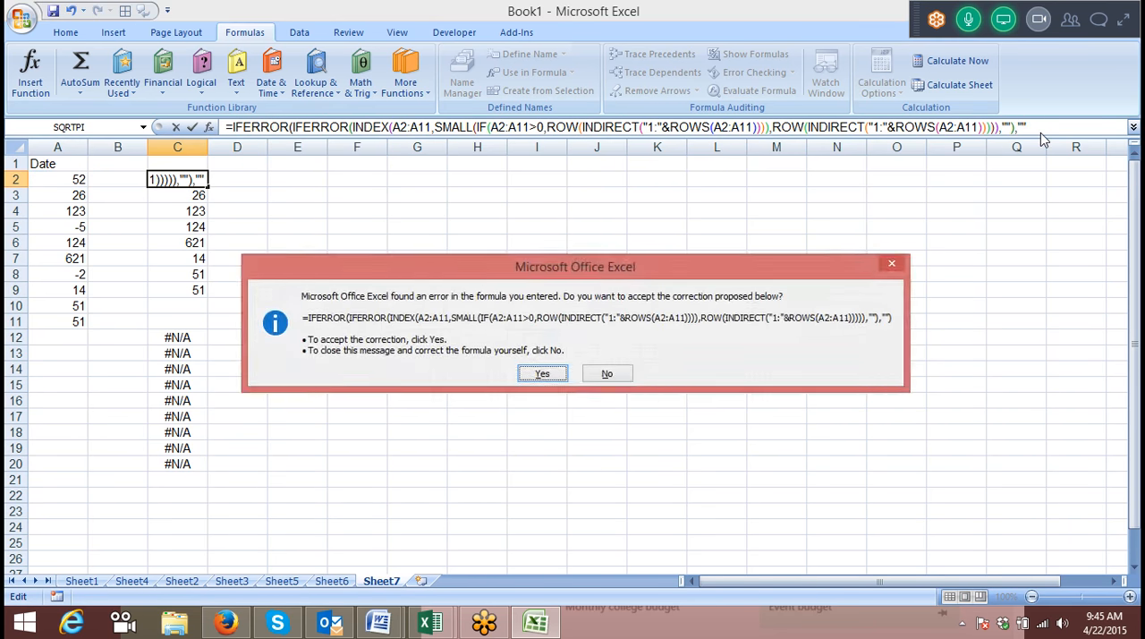
pyautogui.press('Return')
pyautogui.hotkey('ctrl', 'z')
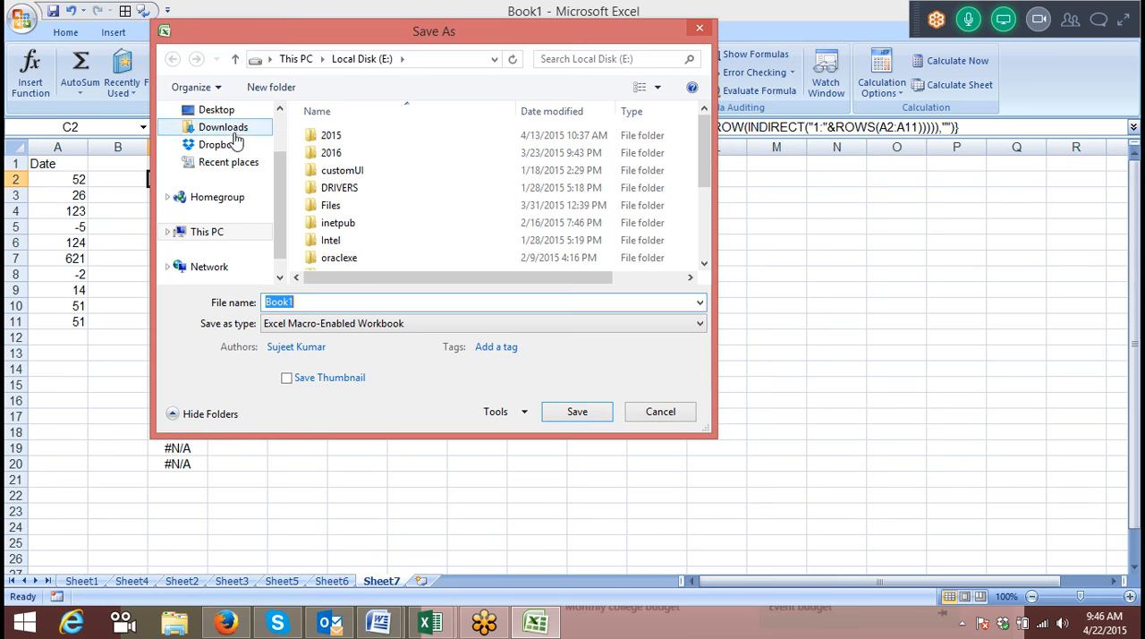
# Save the workbook to the Desktop under the file name Array-3.
pyautogui.click(223, 109)
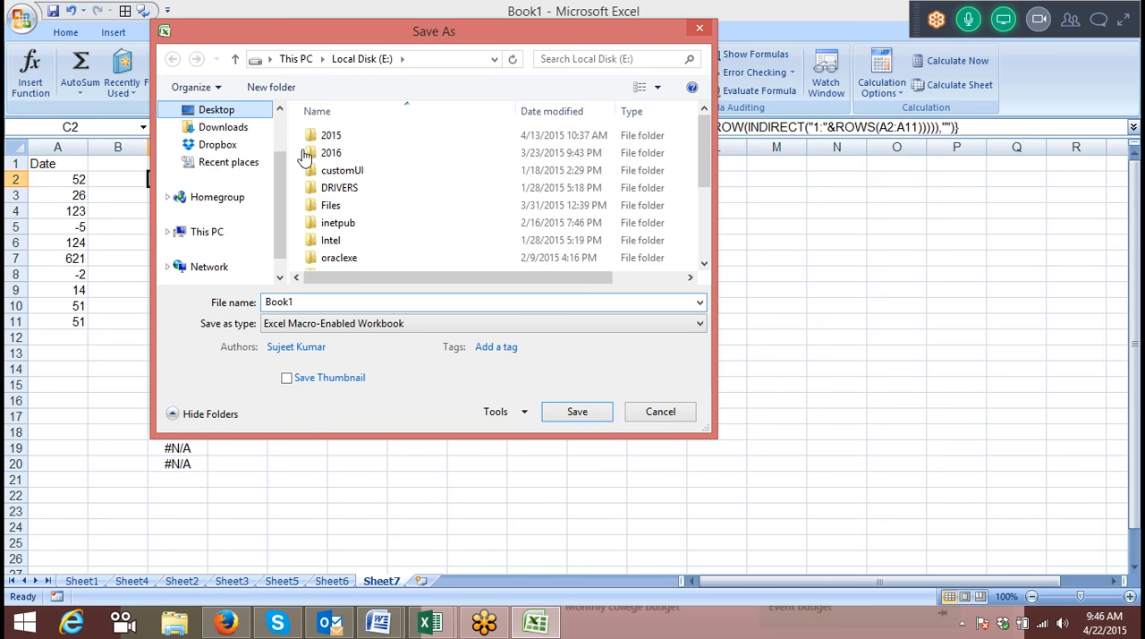
pyautogui.click(217, 111)
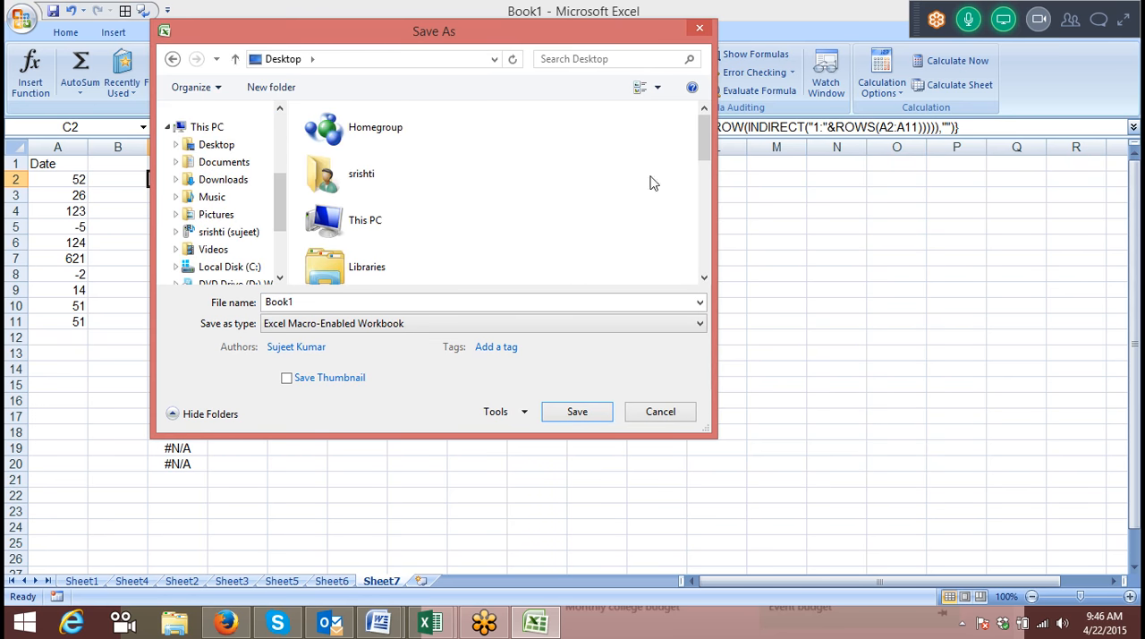
pyautogui.moveTo(705, 143); pyautogui.dragTo(709, 212)
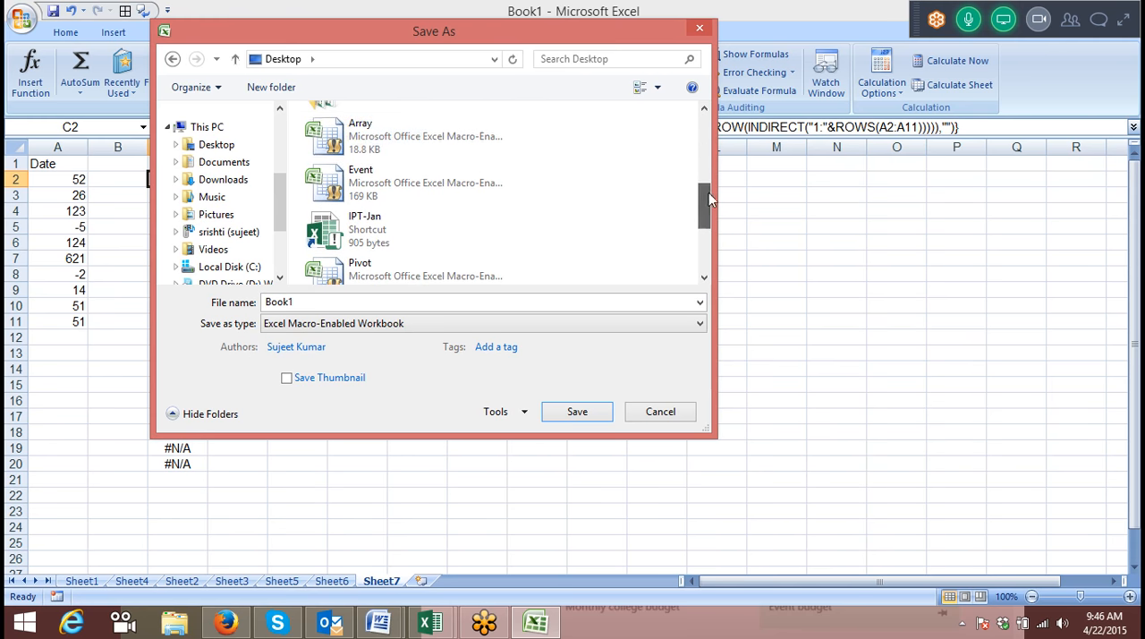
pyautogui.click(412, 136)
pyautogui.click(366, 304)
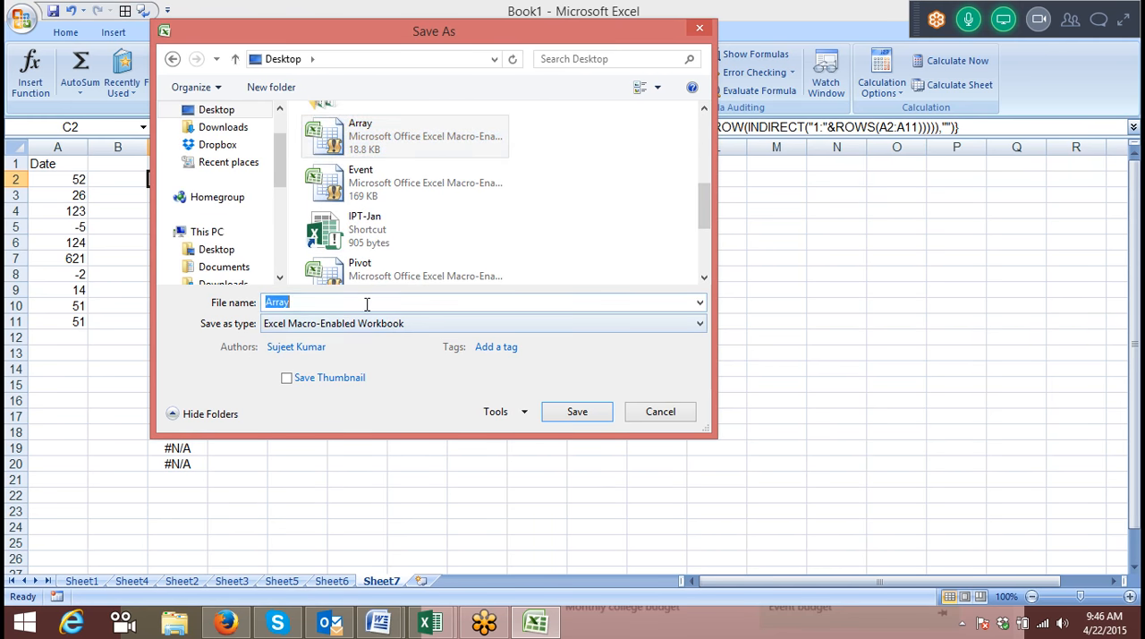
pyautogui.click(366, 304)
pyautogui.write('-3')
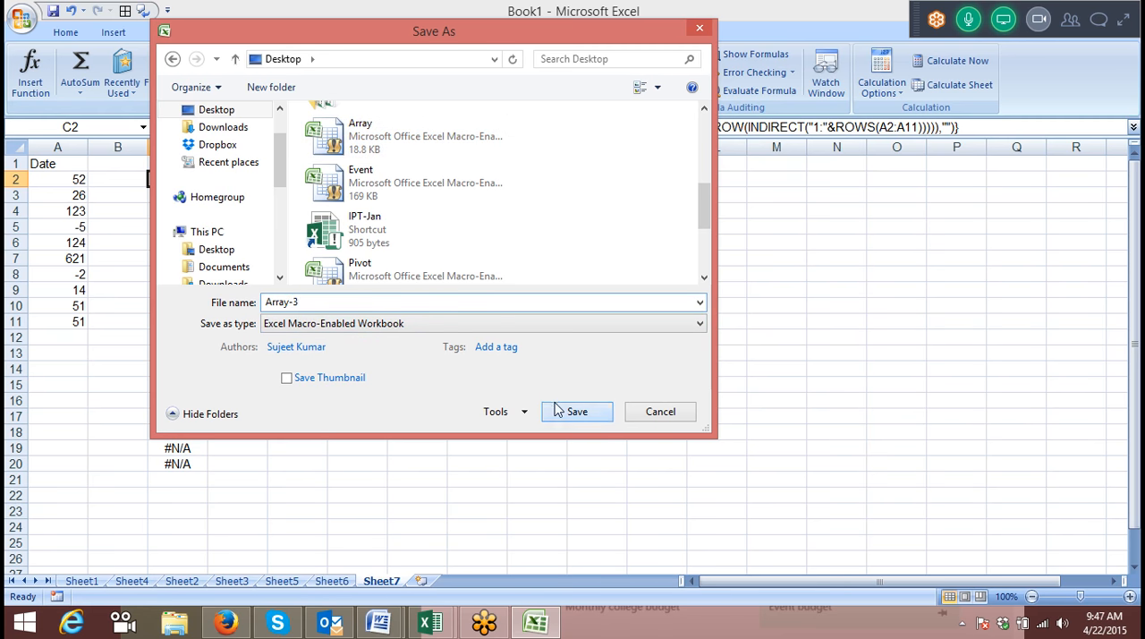
pyautogui.click(573, 411)
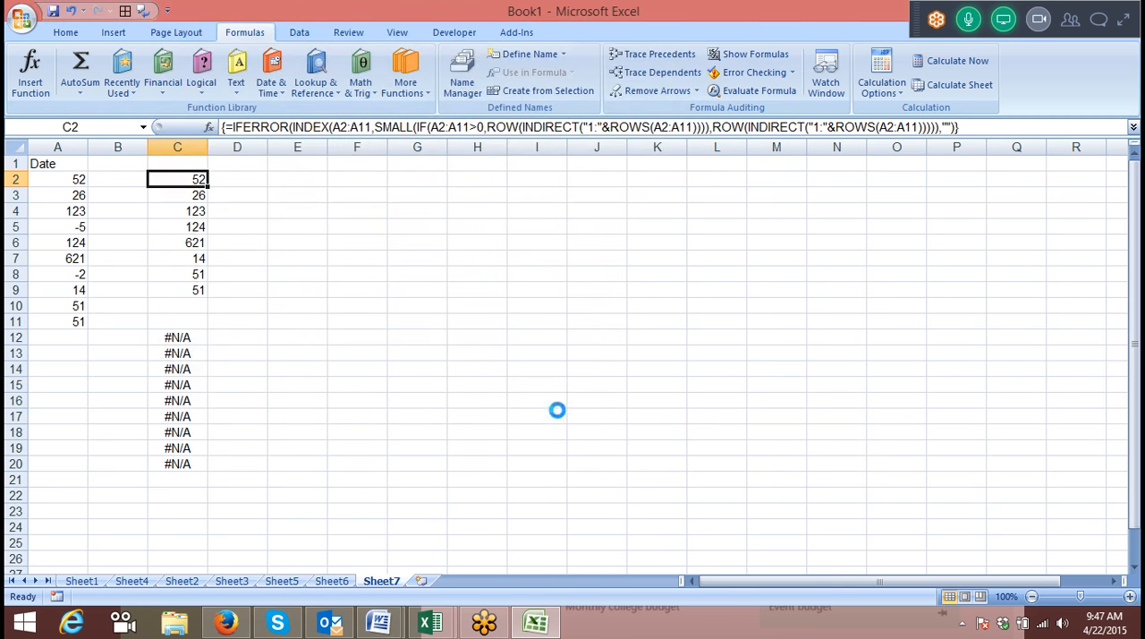
# Close the Array-3 workbook and close Book2 without saving its changes.
pyautogui.click(1124, 18)
pyautogui.click(1124, 12)
pyautogui.click(551, 277)
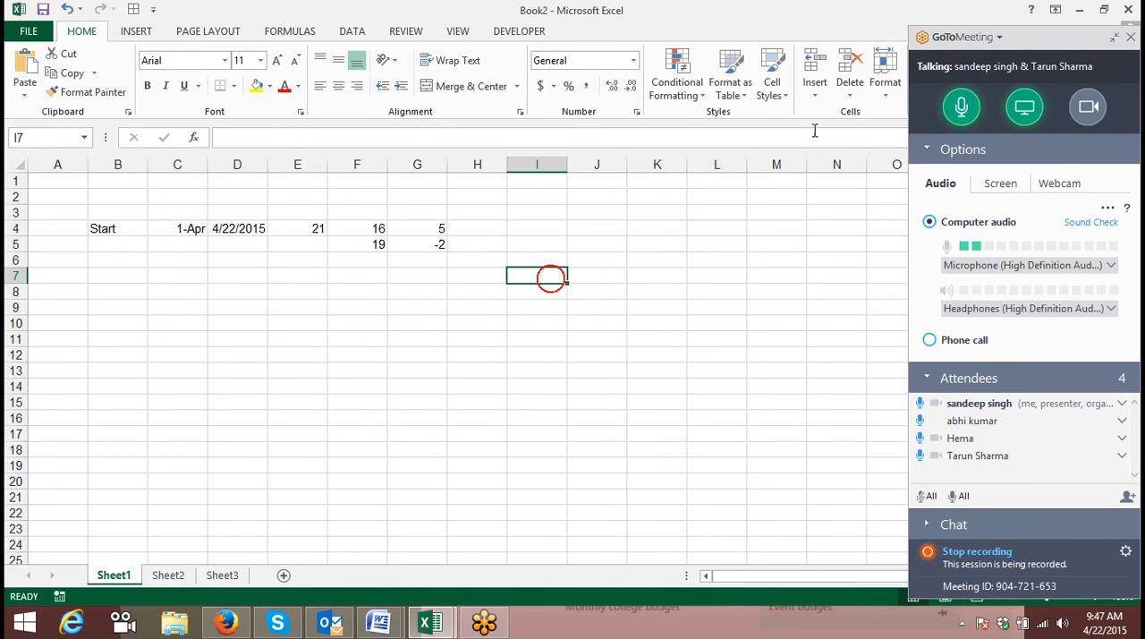
pyautogui.click(1129, 10)
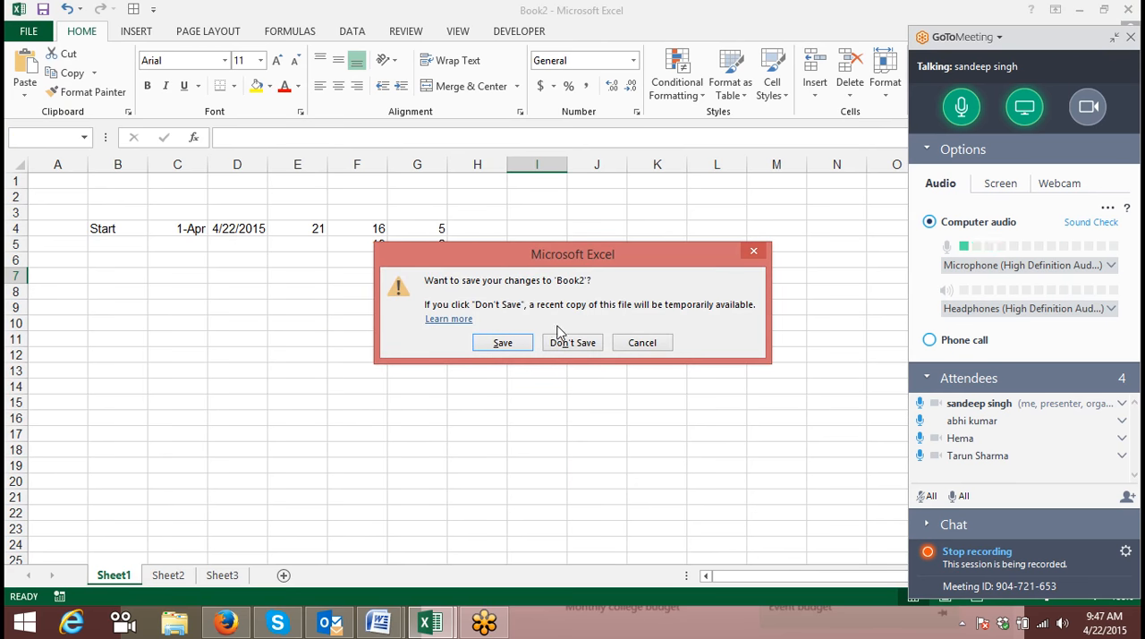
pyautogui.click(563, 338)
pyautogui.click(1080, 11)
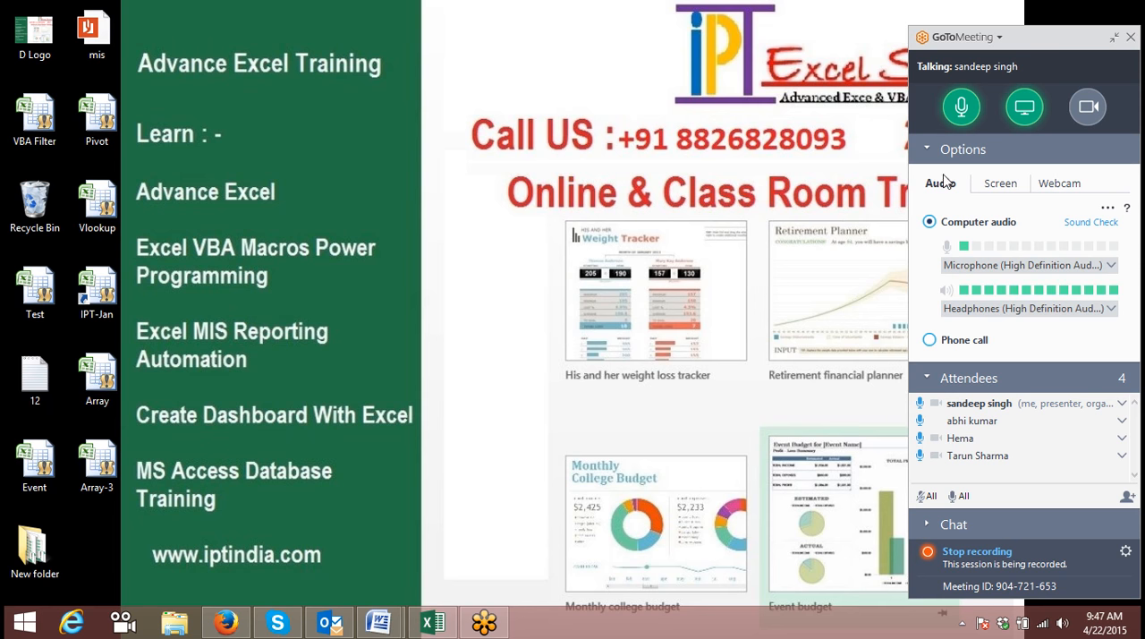
# Switch to GoToMeeting and end the meeting for everyone.
pyautogui.click(1131, 37)
pyautogui.click(614, 335)
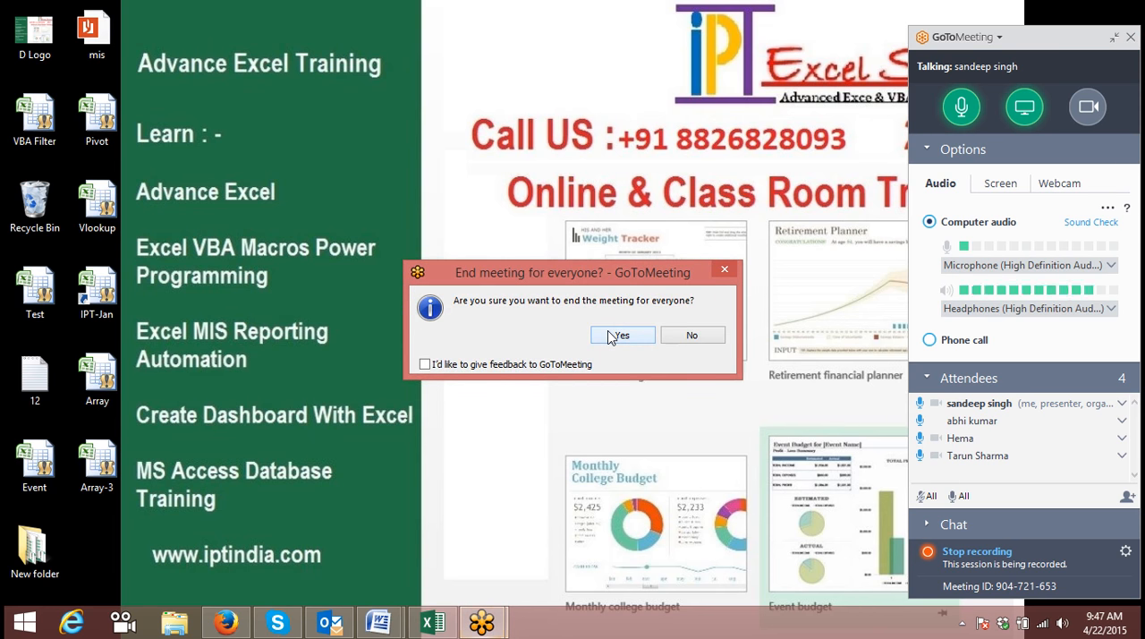